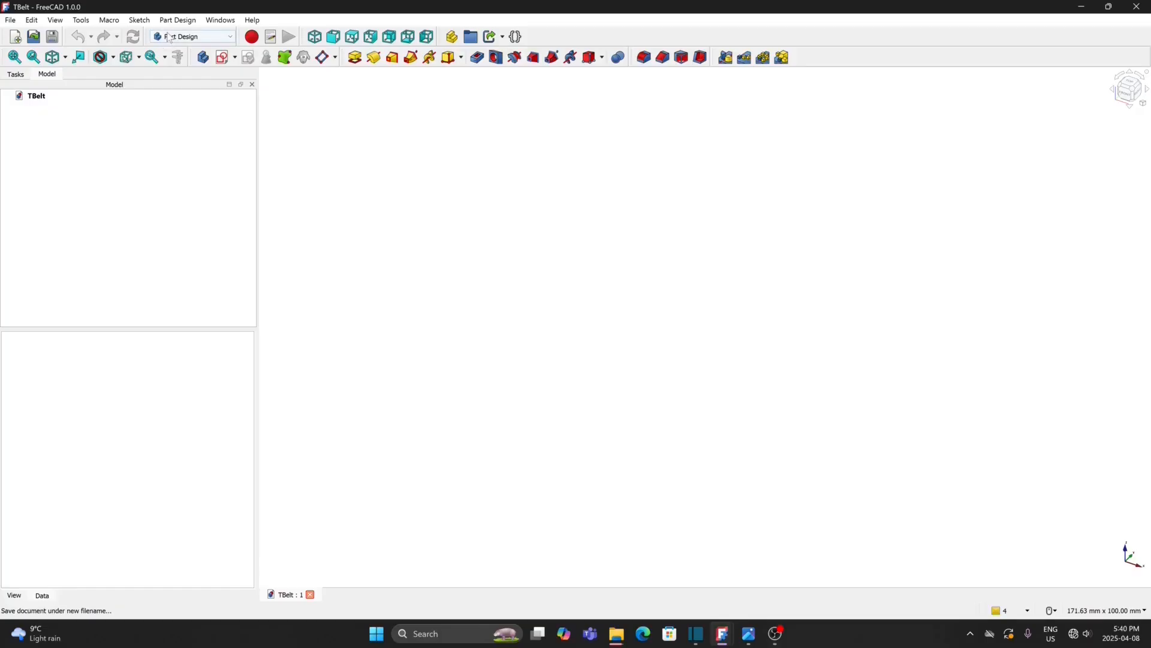
- Switch to the Assembly 4 workbench and create a new assembly in the TBelt document
left_click(177, 37)
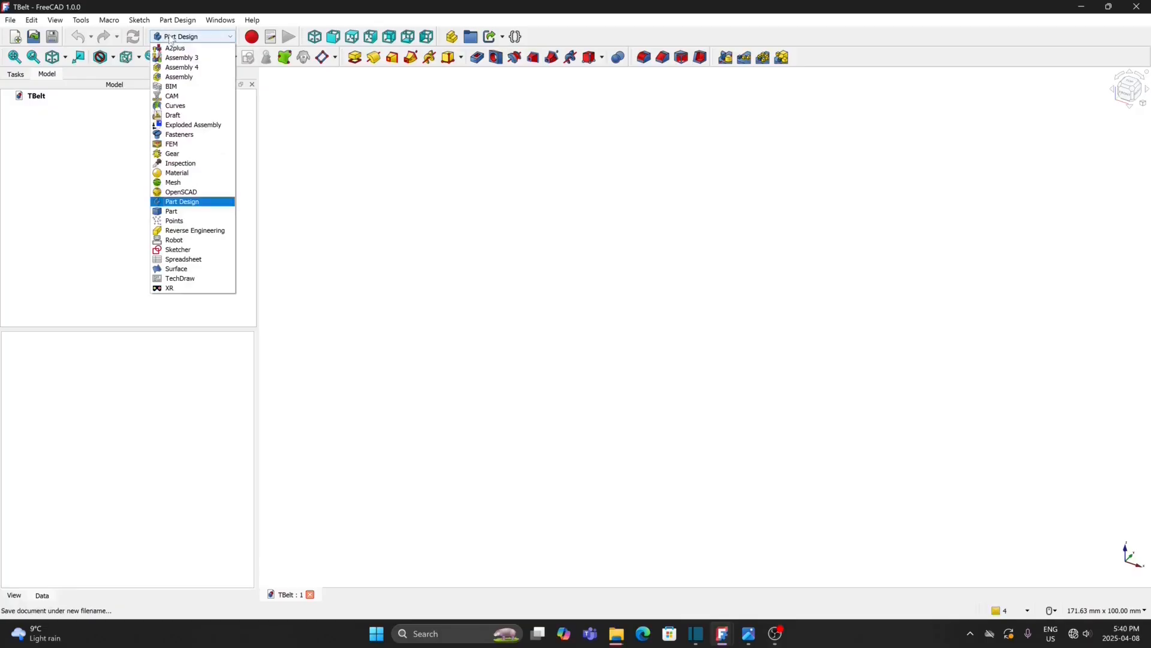
left_click(180, 68)
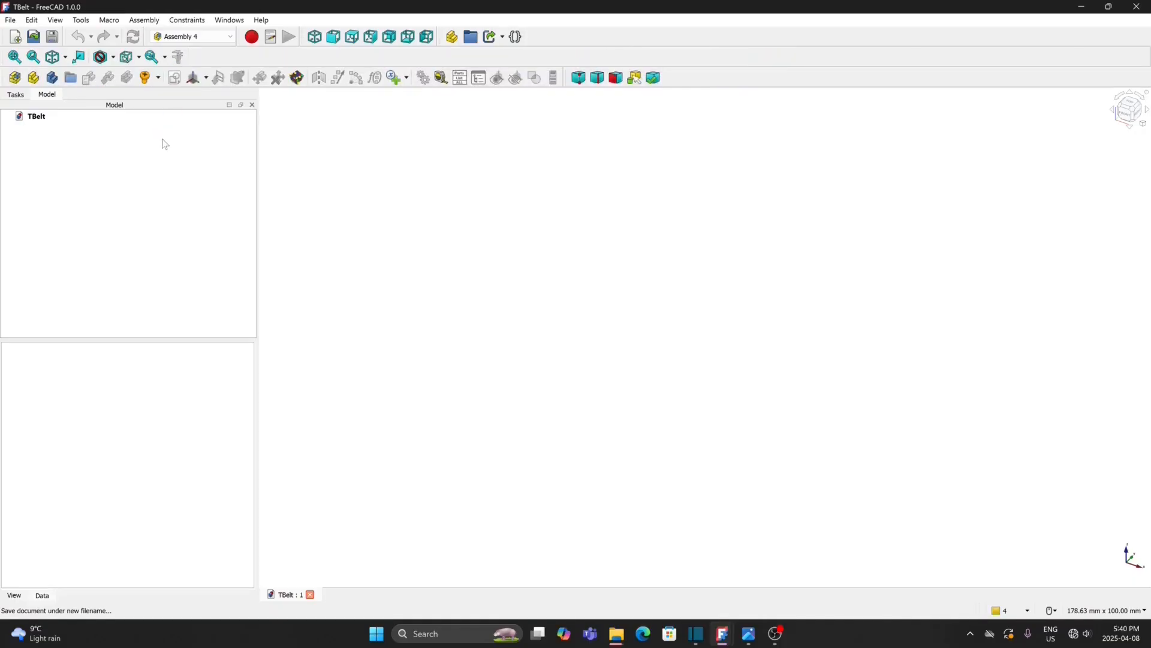
left_click(36, 117)
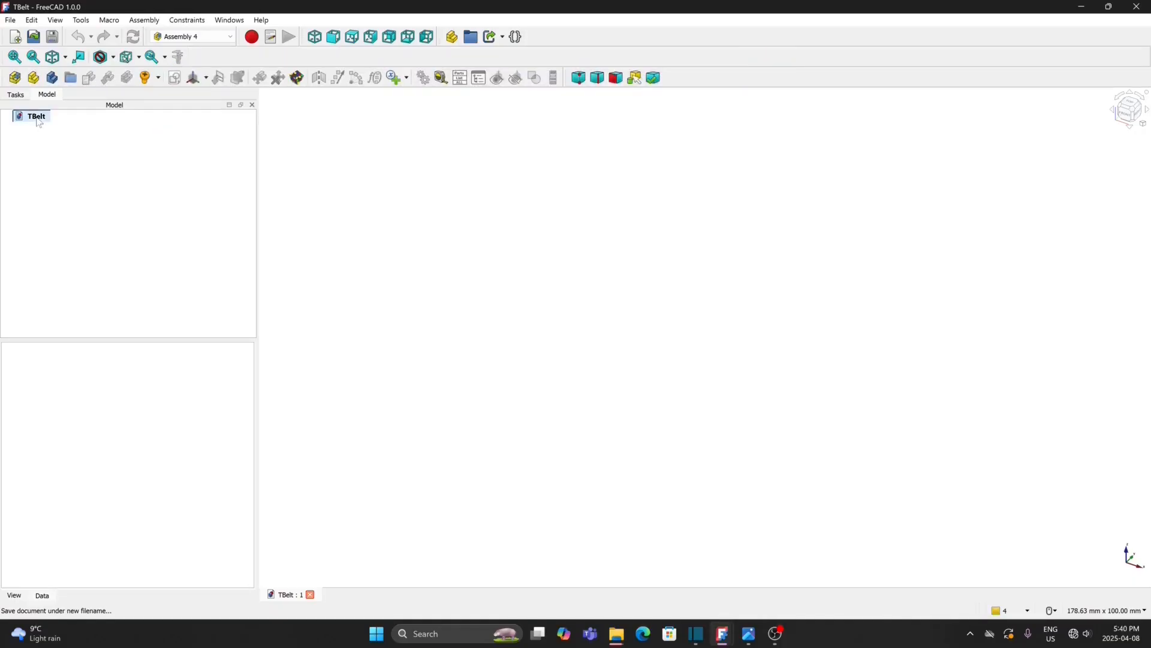
left_click(15, 78)
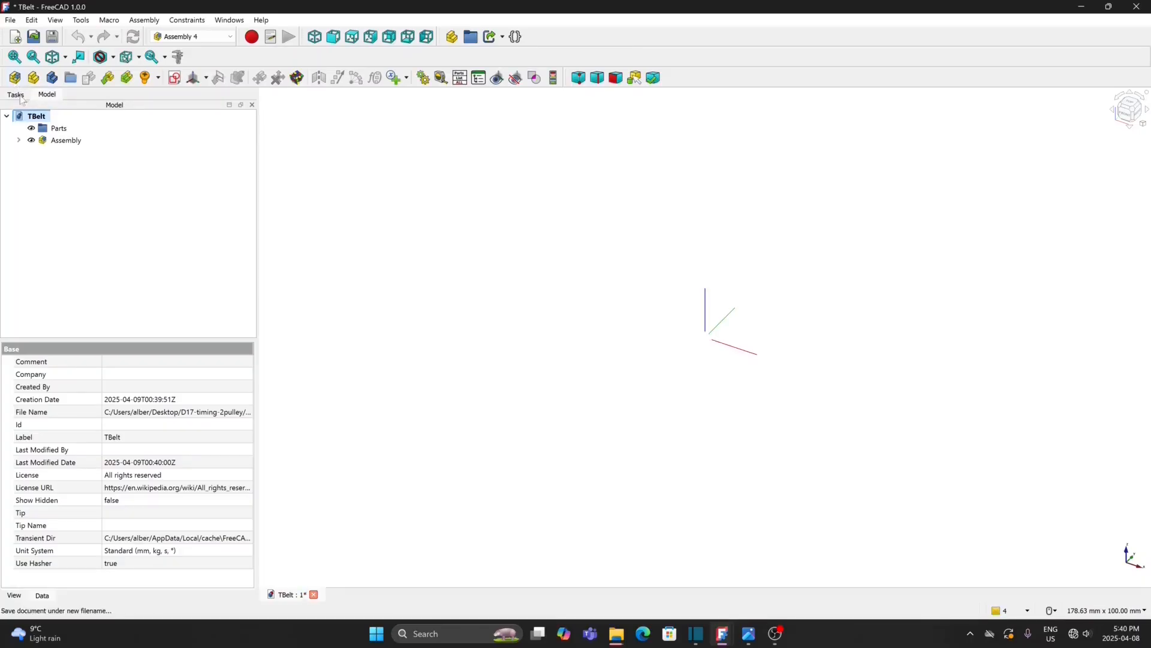
- Create a new body named pulleyL inside the Parts group
left_click(58, 131)
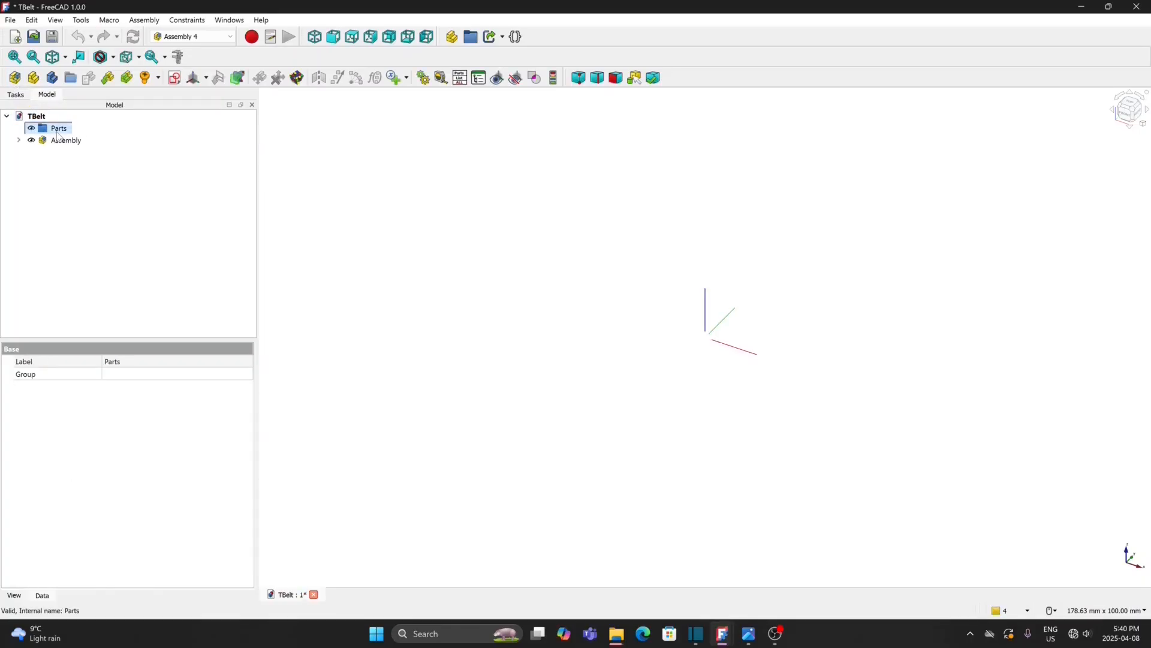
left_click(52, 78)
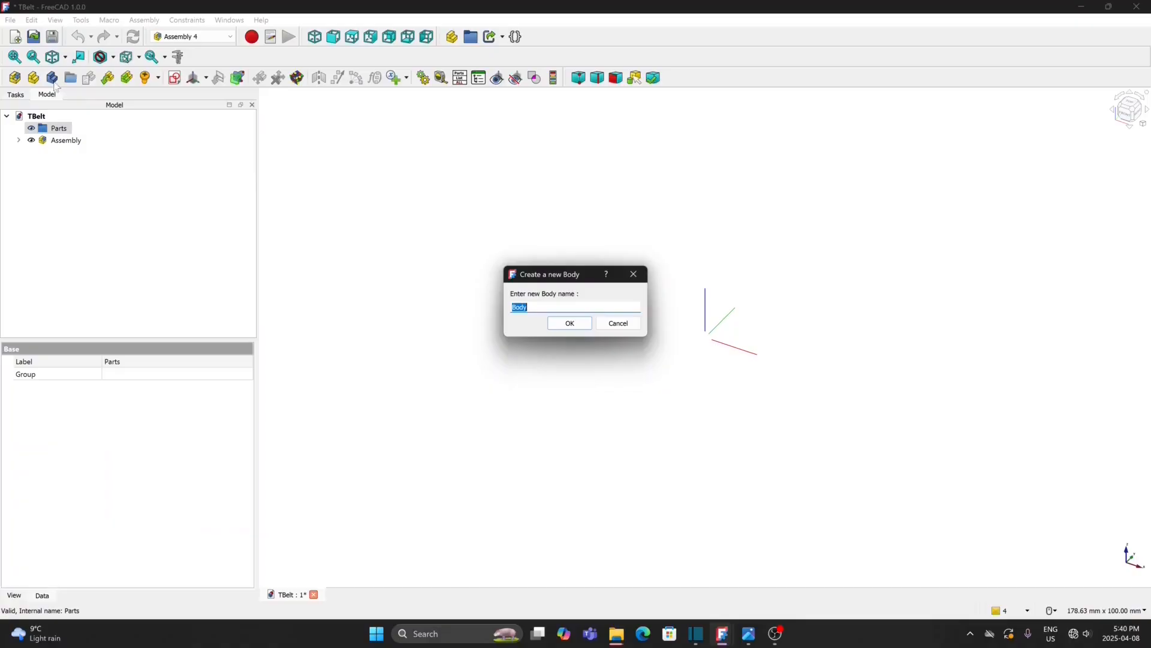
type("pulleyL")
left_click(577, 326)
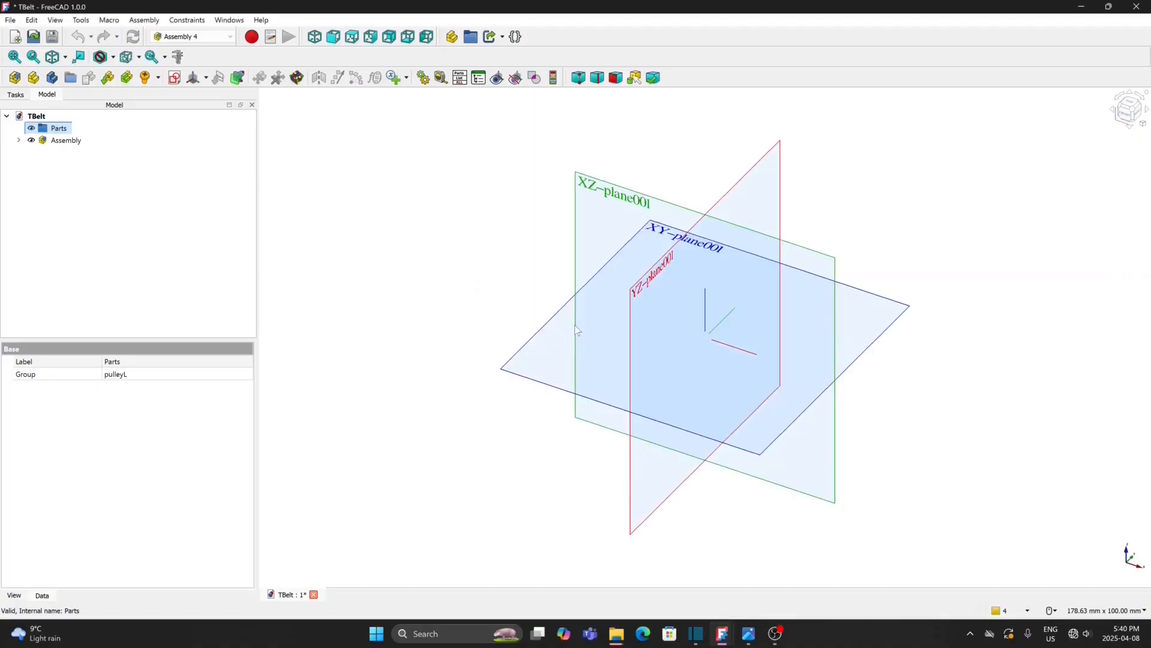
- Expand the Parts group and the pulleyL body, and hide the body's origin planes
left_click(18, 128)
left_click(31, 140)
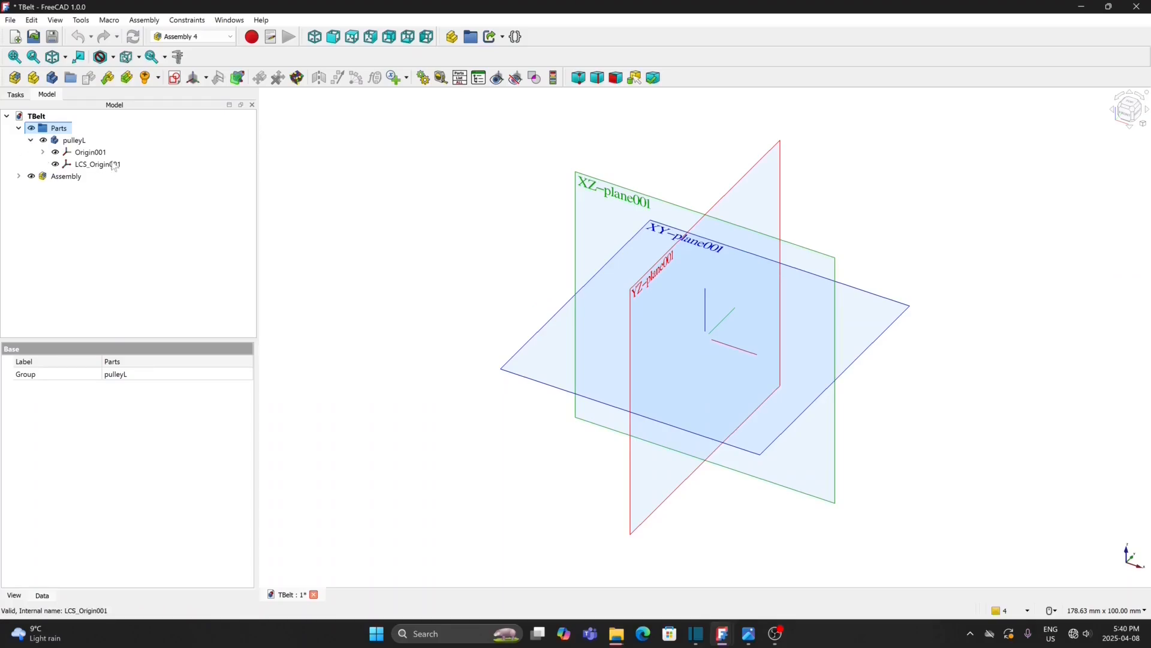
left_click(91, 154)
key("space")
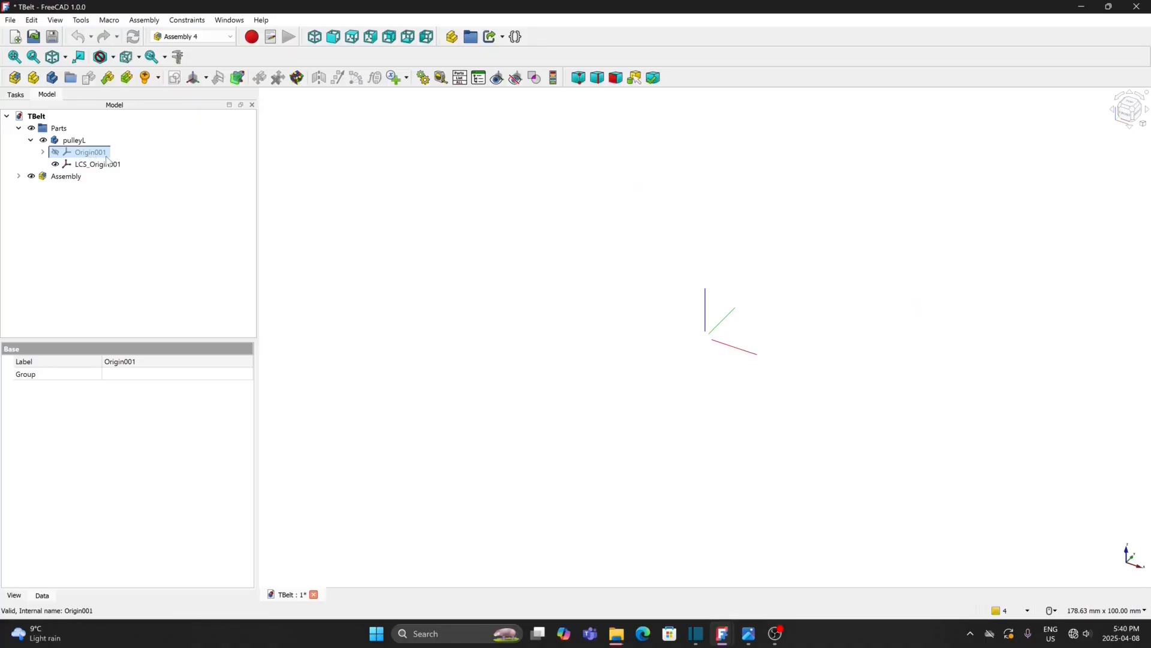
- Create a new sketch named pulleyL-sk in the pulleyL body
left_click(75, 141)
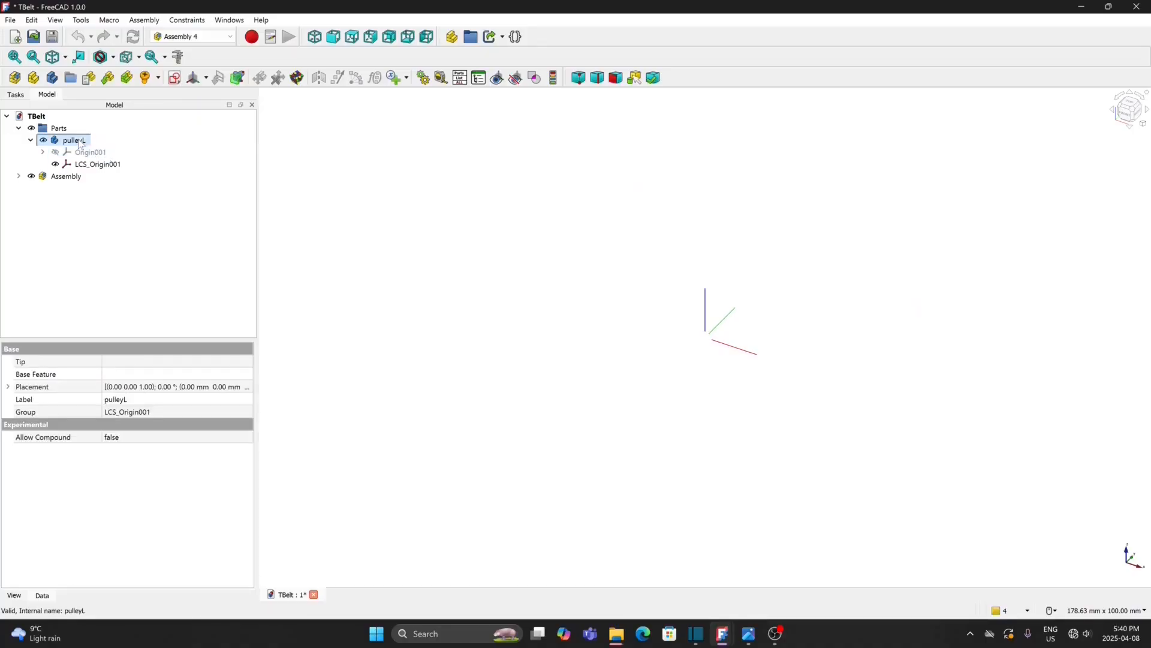
left_click(174, 77)
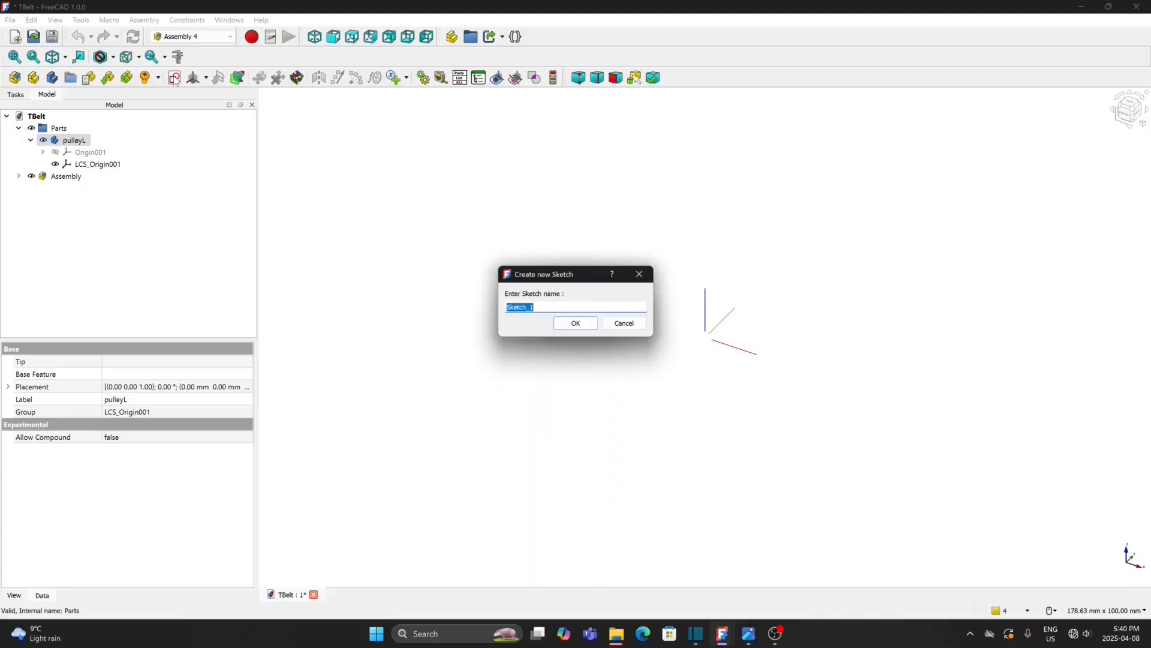
type("pulleyL-sk")
left_click(576, 323)
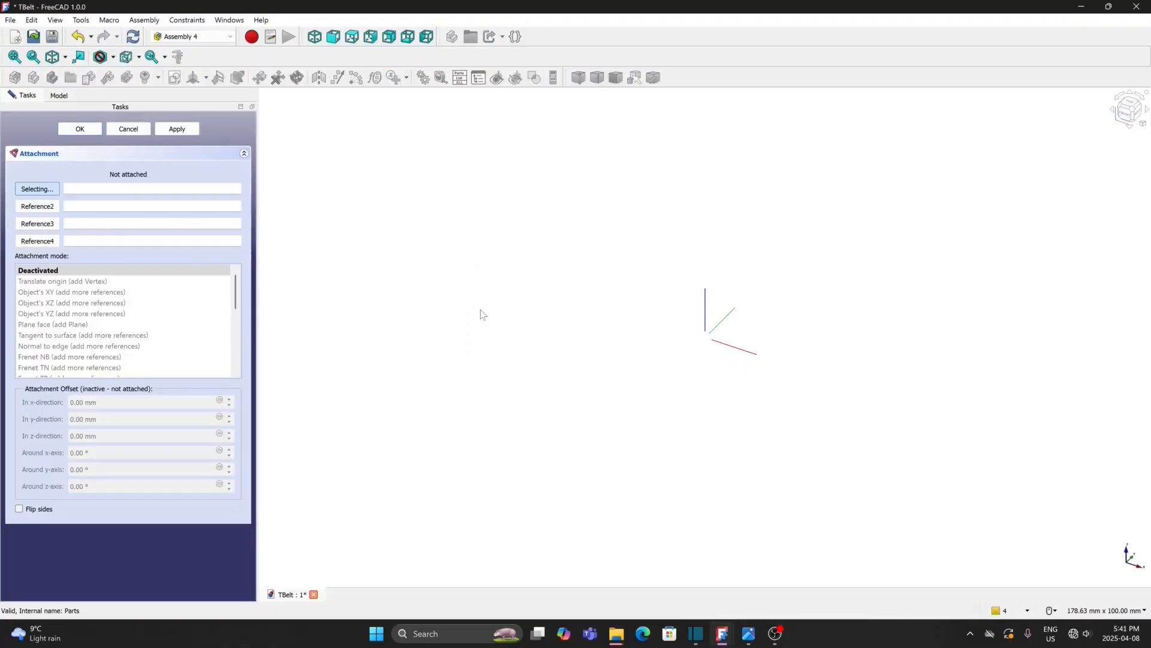
- Attach the new sketch to the body's LCS_Origin001 coordinate system using the Plane face mode
left_click(60, 96)
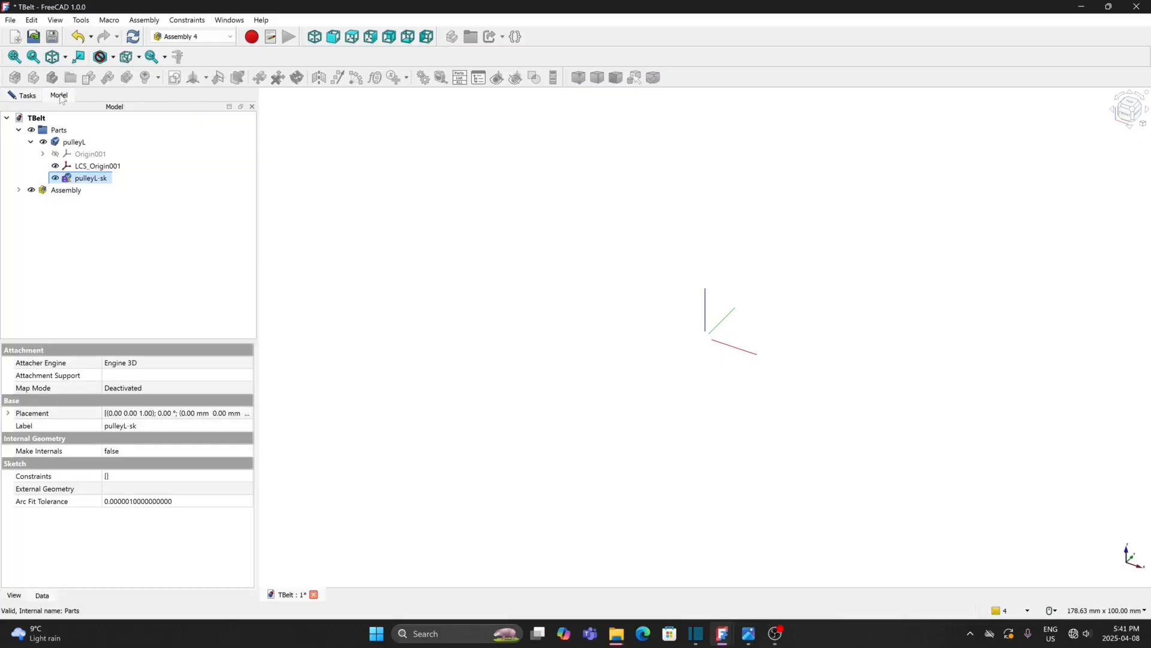
left_click(93, 166)
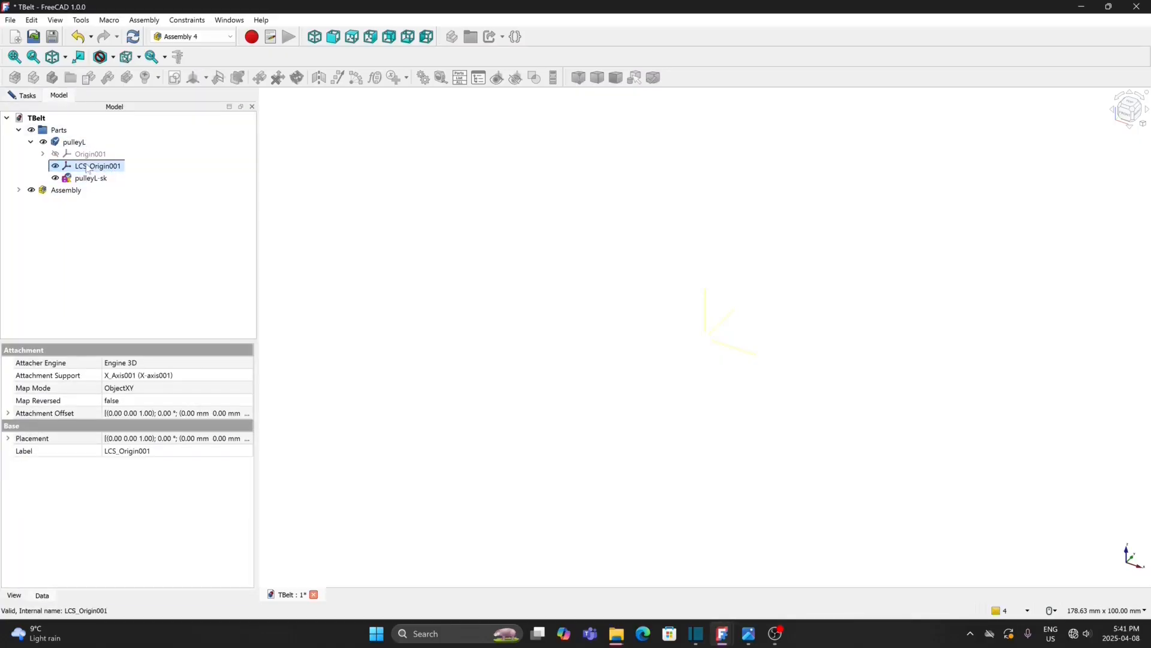
left_click(30, 97)
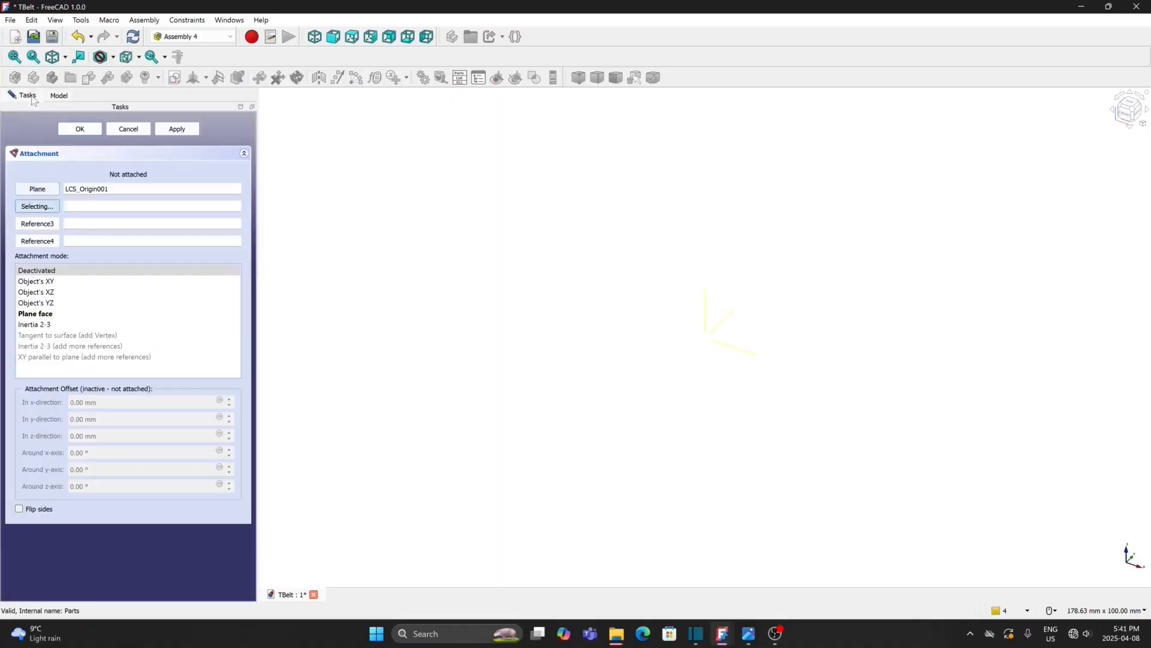
left_click(45, 314)
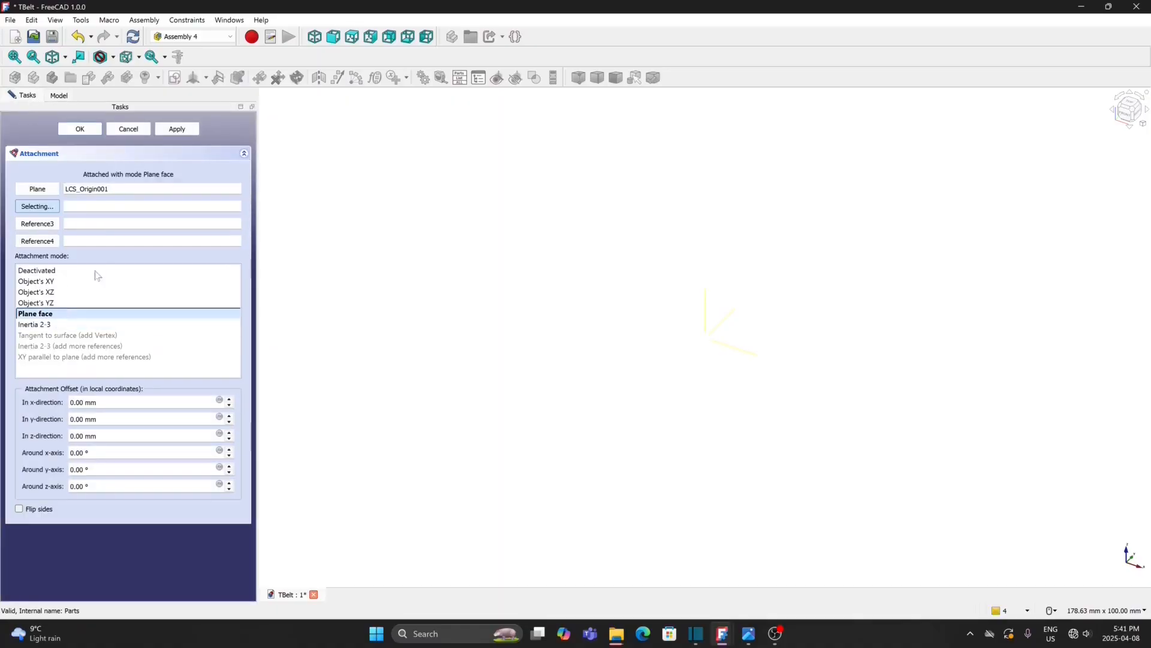
left_click(78, 129)
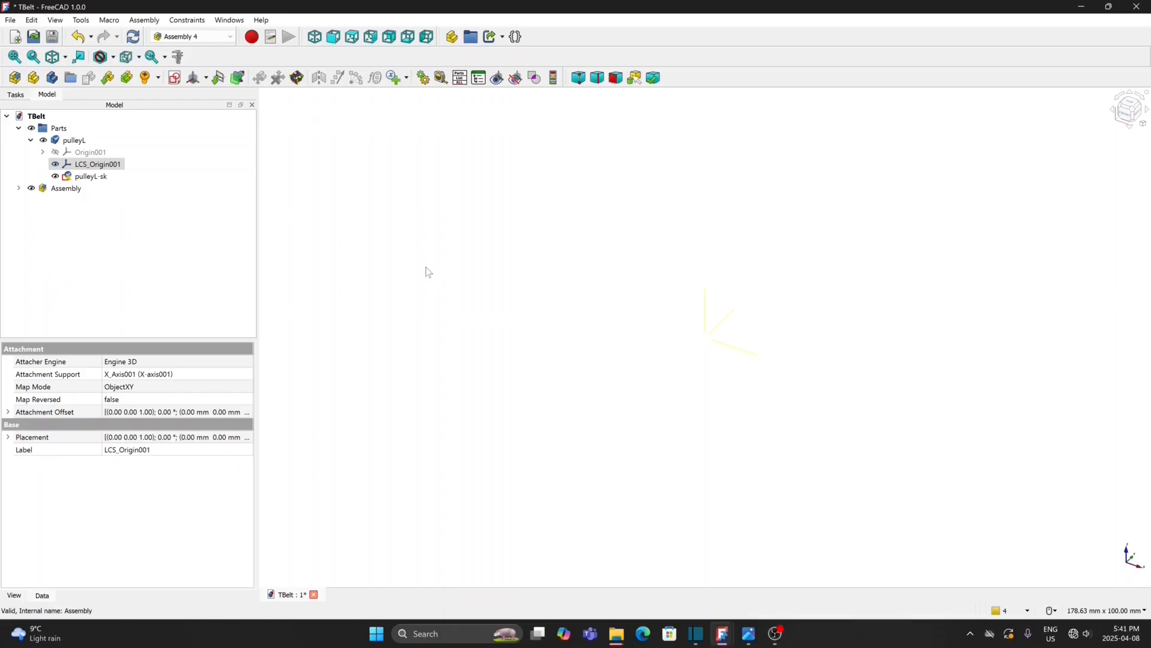
- Open pulleyL-sk for editing and draw two concentric circles at the origin, about 88.6 mm and 56.7 mm in diameter
left_click(90, 176)
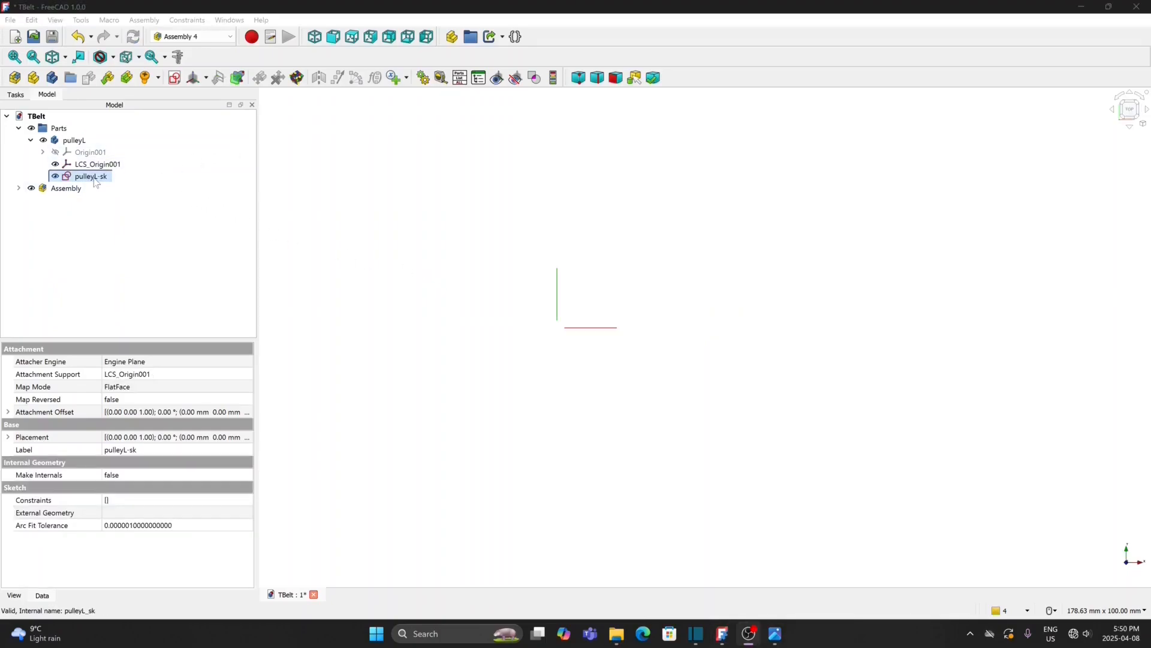
double_click(91, 176)
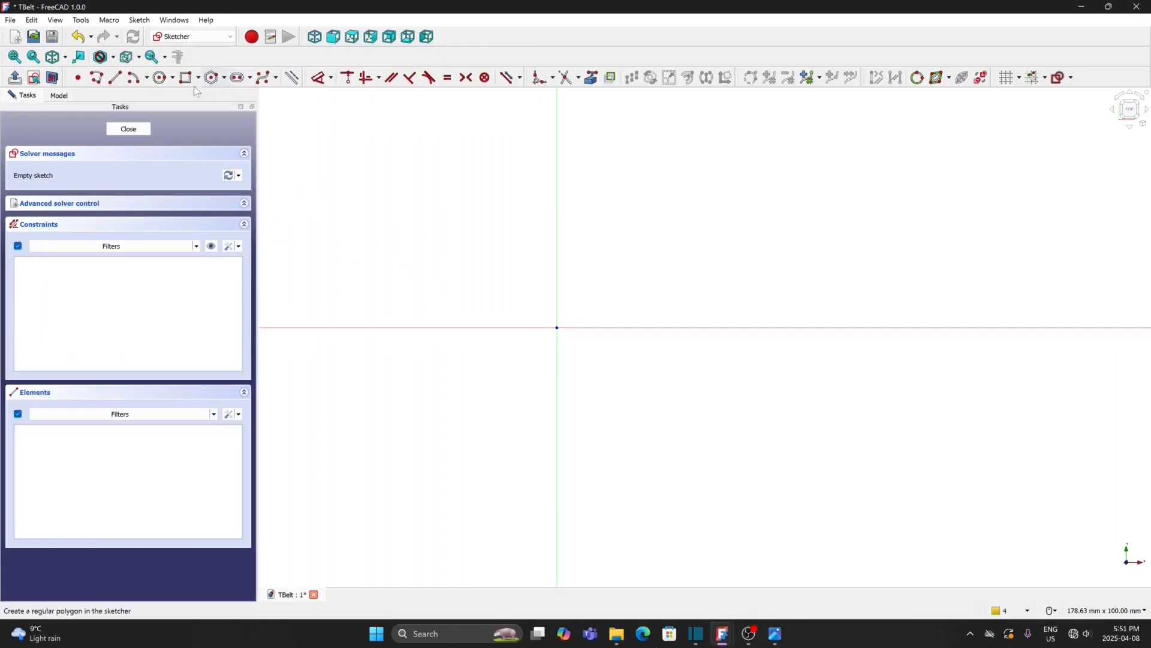
left_click(161, 82)
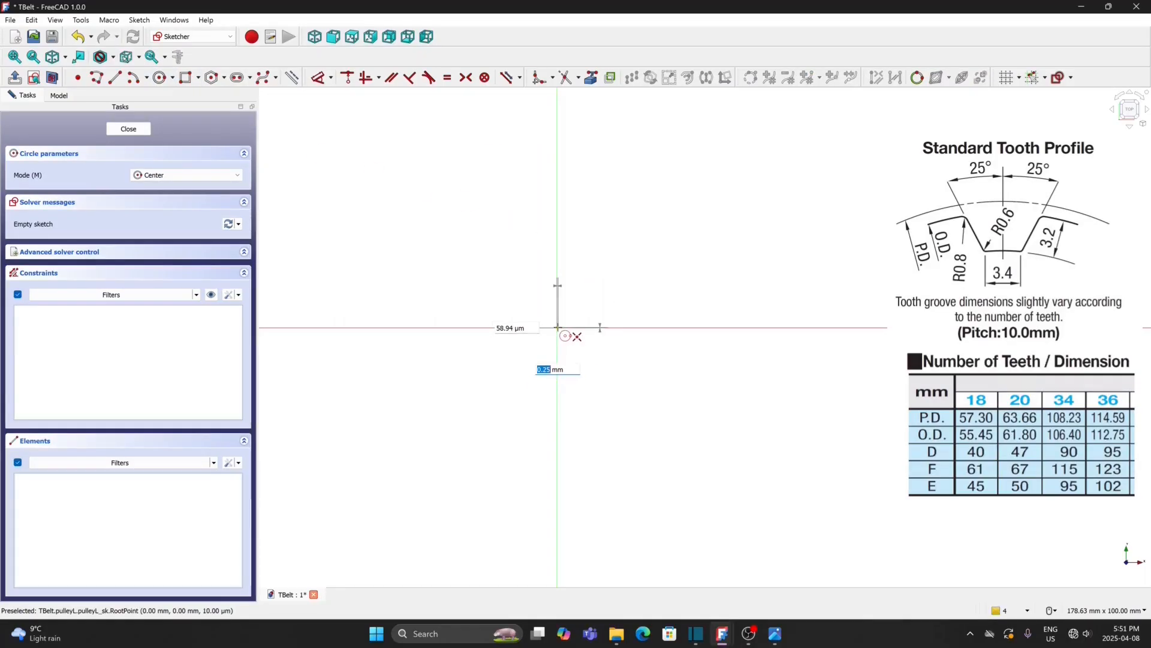
left_click(557, 327)
left_click(758, 234)
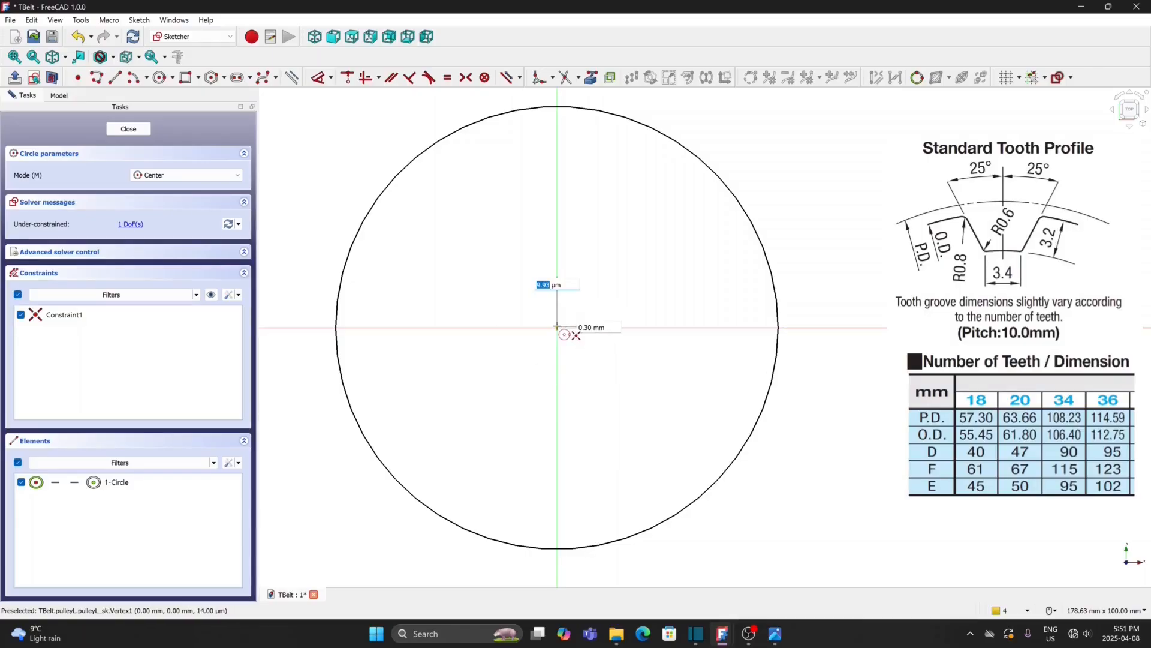
left_click(557, 328)
left_click(652, 225)
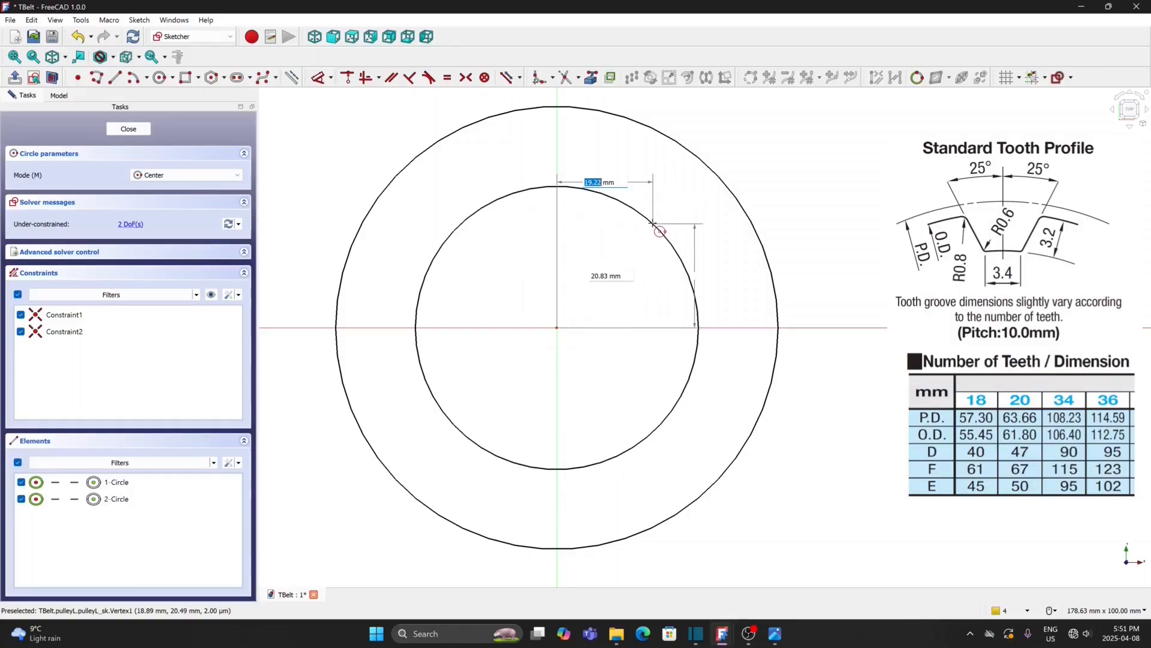
key("Escape")
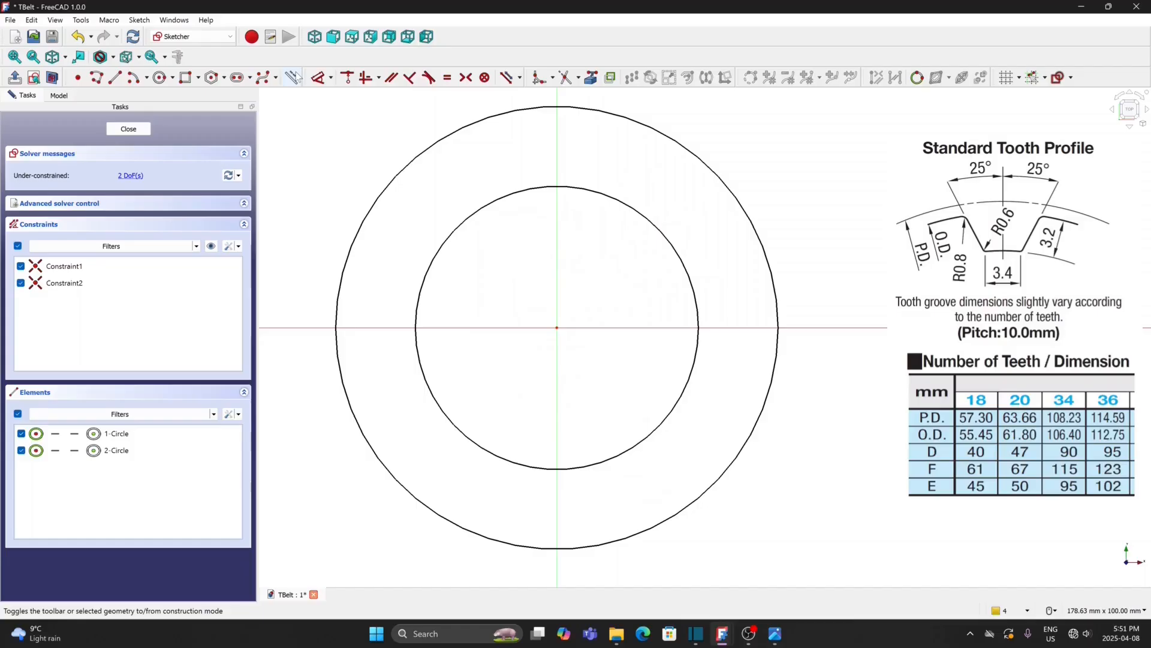
- Convert both concentric circles to construction geometry
left_click(427, 154)
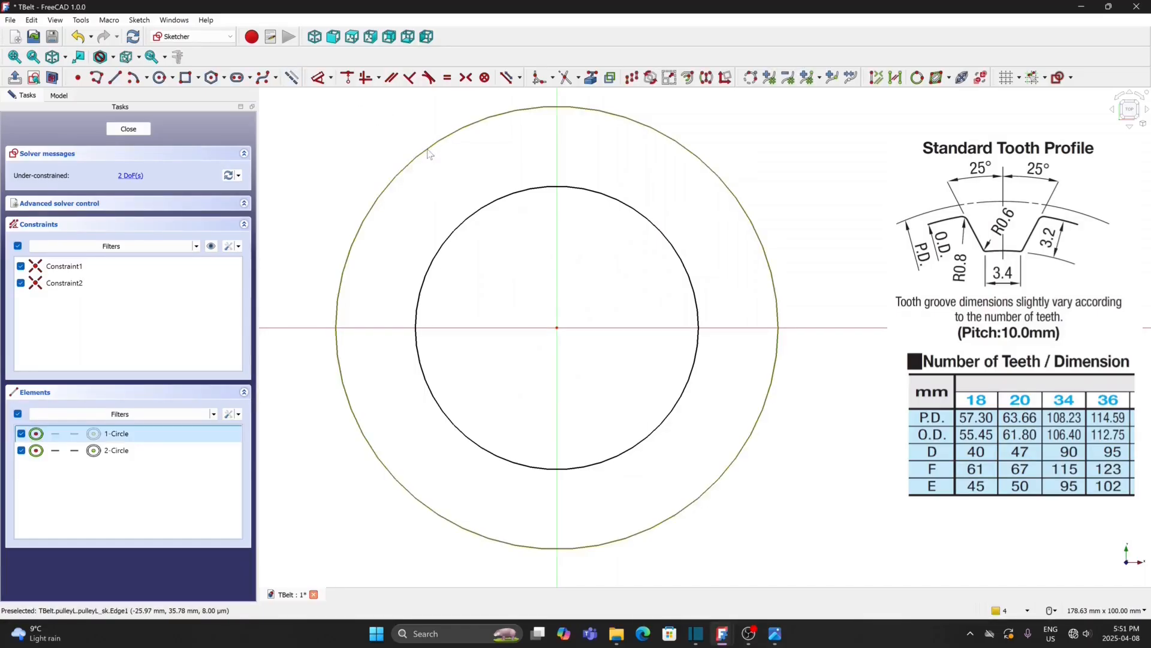
left_click(465, 219)
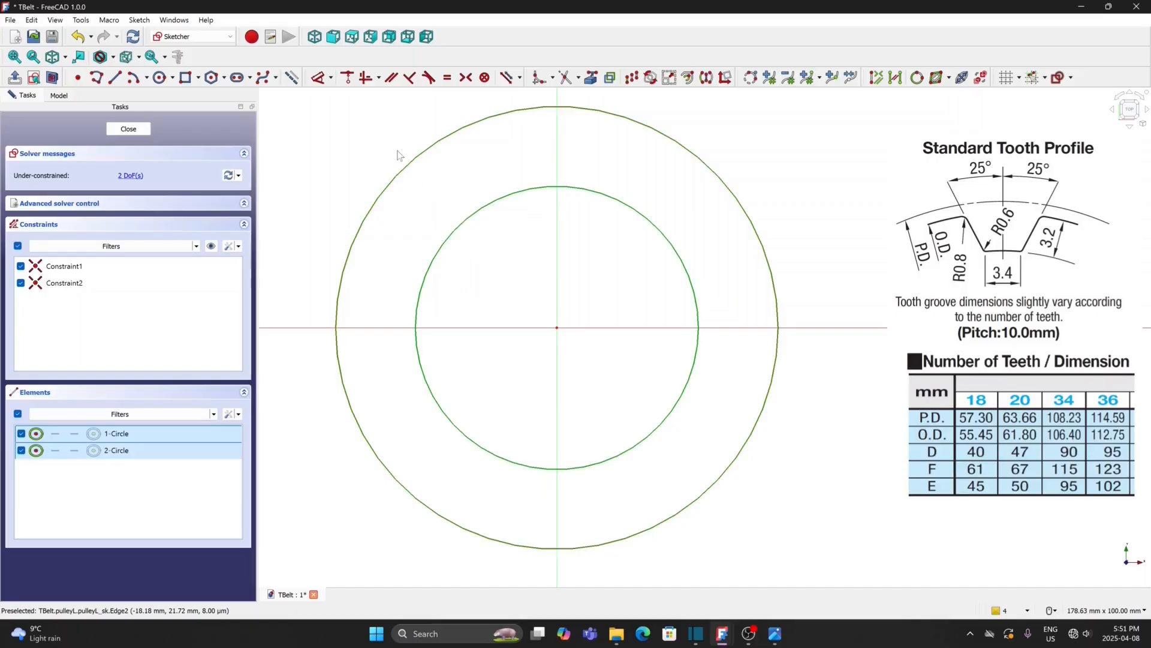
left_click(292, 78)
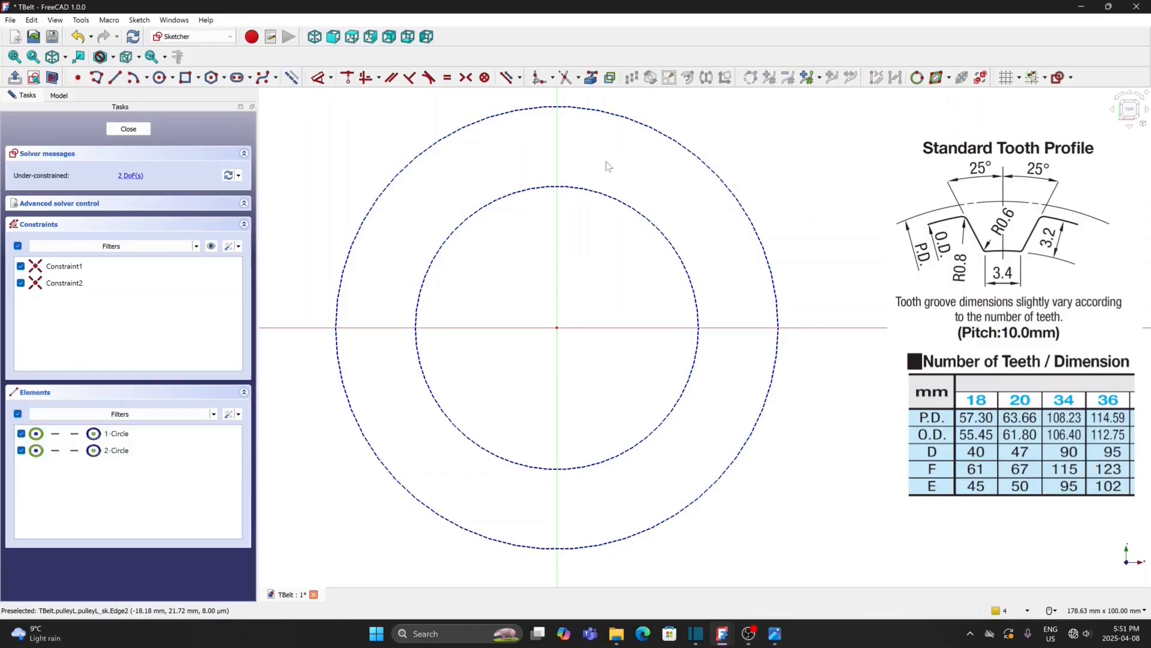
- Constrain the outer circle's diameter to 112.75 mm and name the constraint d1
left_click(331, 78)
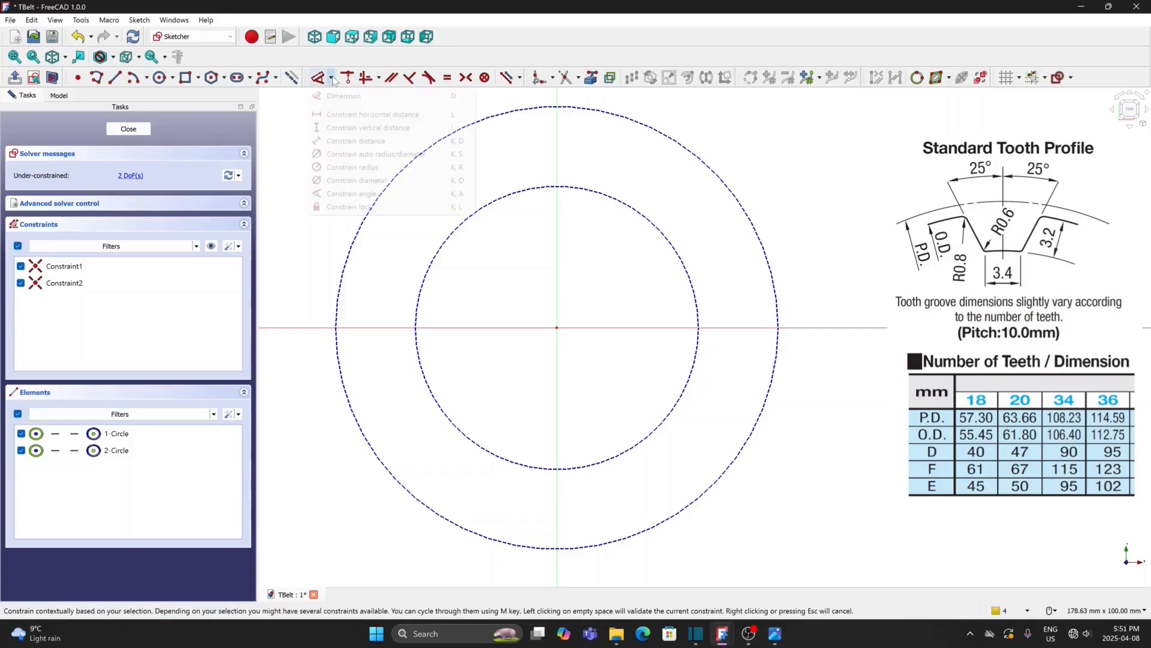
left_click(365, 154)
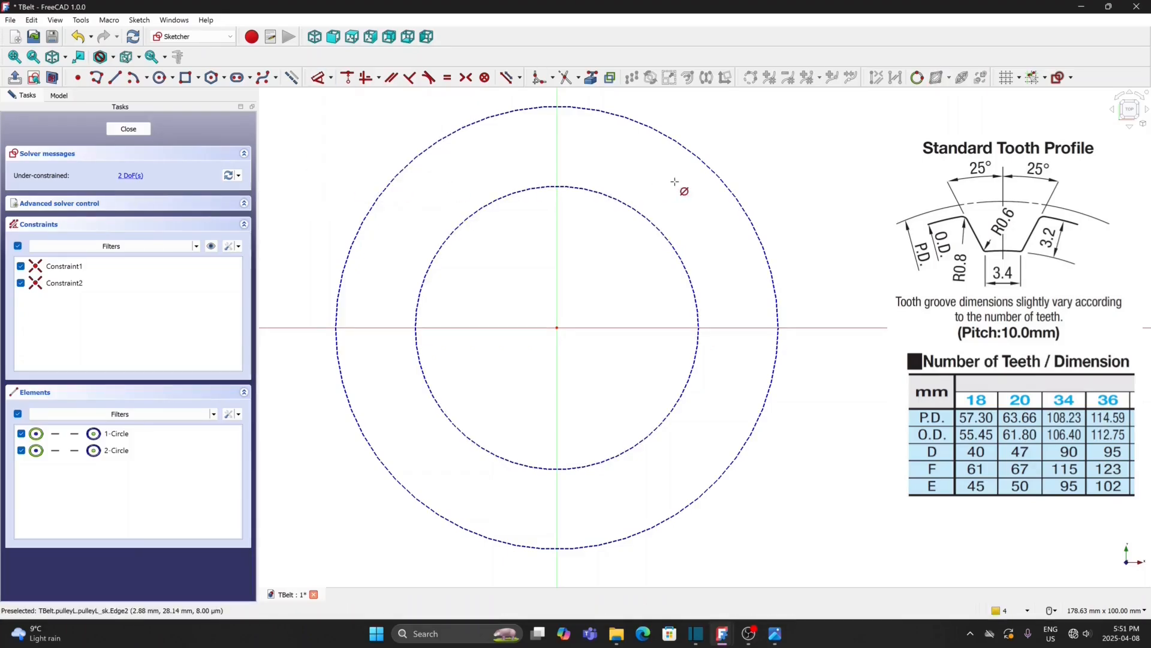
left_click(745, 212)
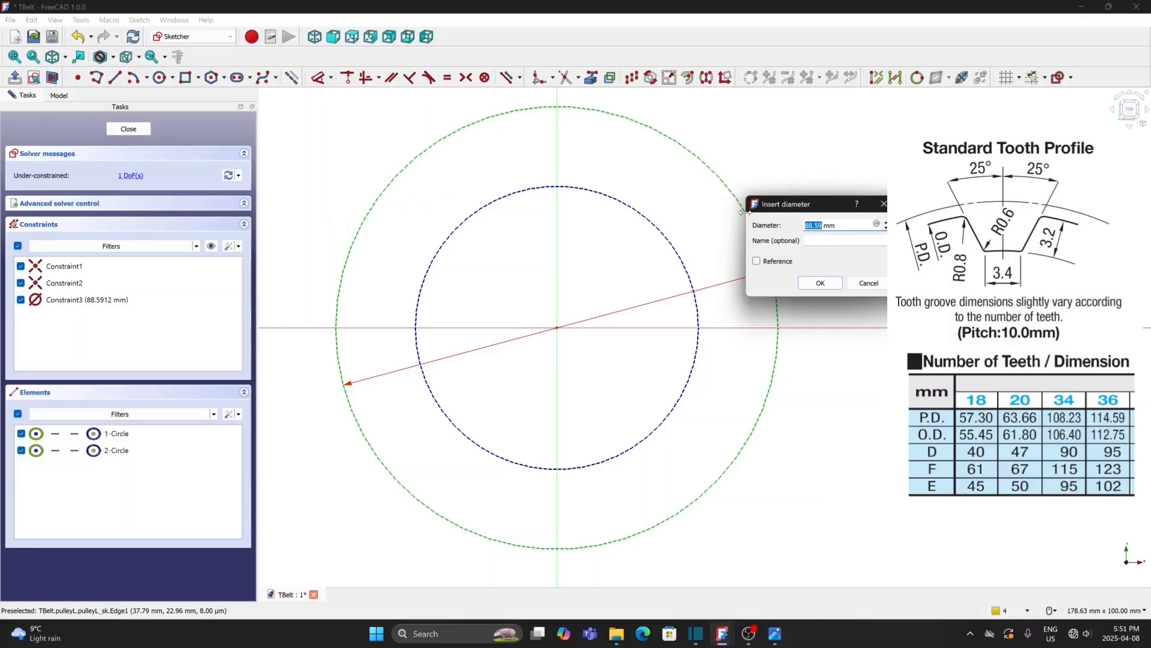
type("11")
type("2.75")
type("d1")
left_click(820, 283)
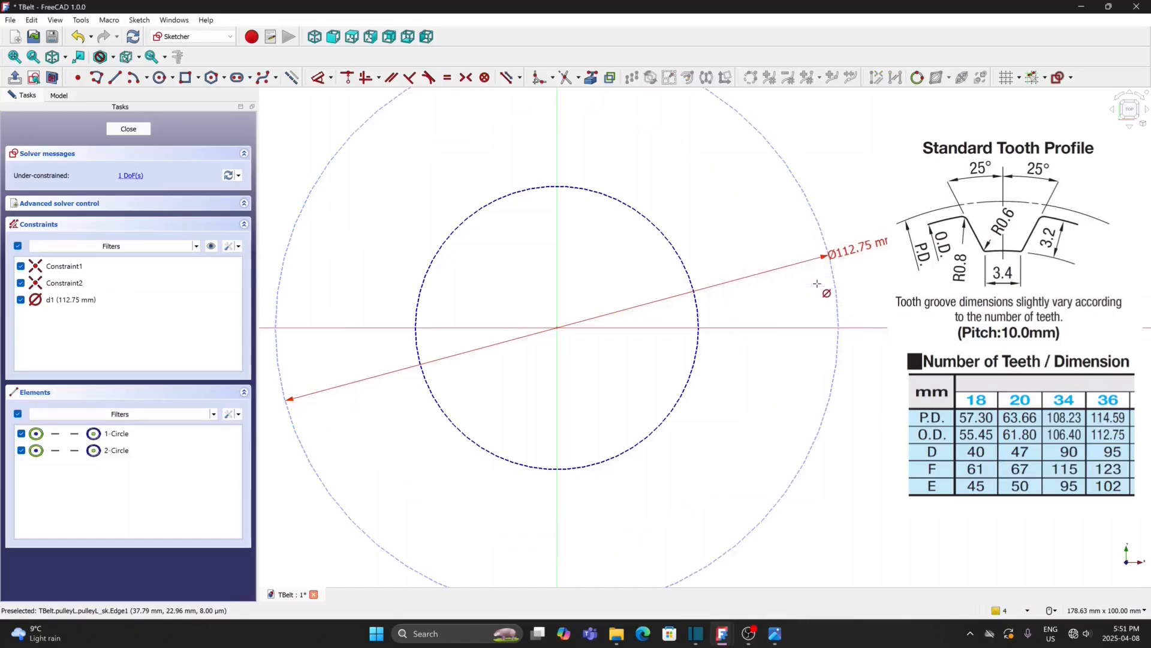
- Constrain the inner circle's diameter with the expression Constraints.d1-2*3.2 mm and move the two diameter labels apart
left_click(699, 318)
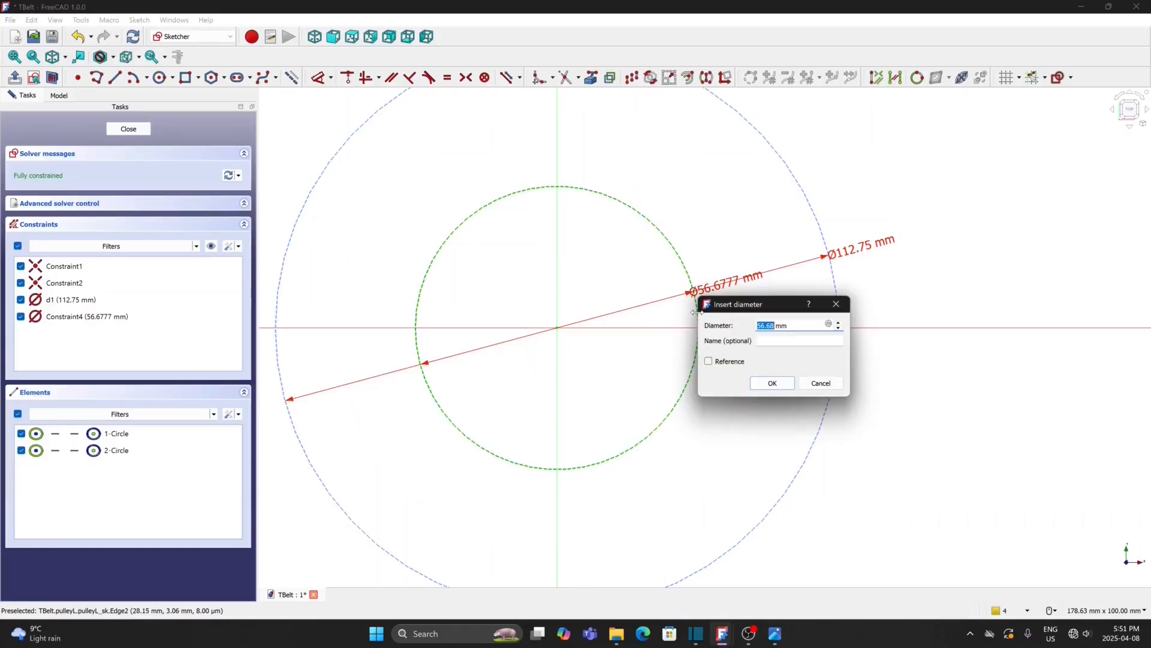
left_click(833, 327)
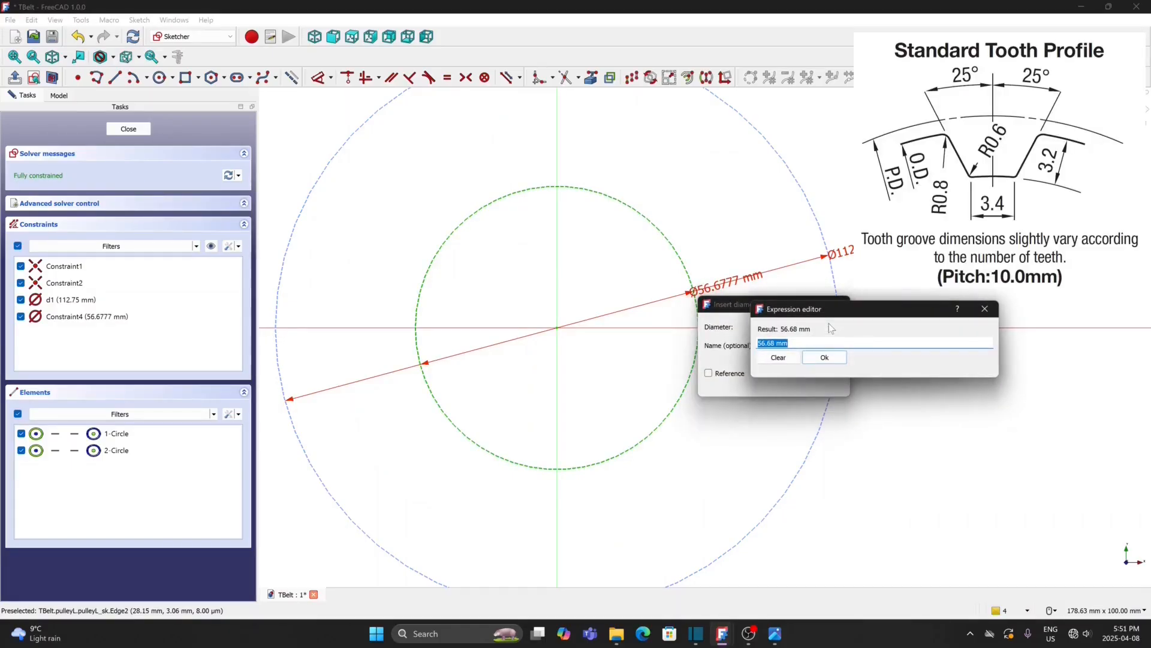
type("pulleyL_sk.")
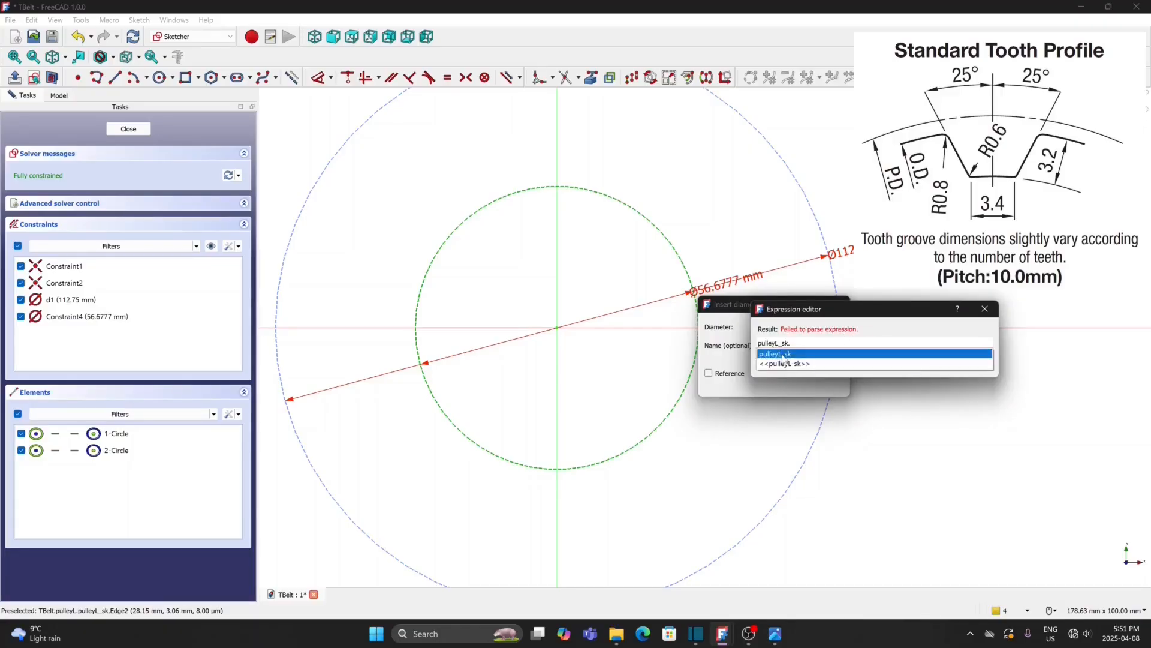
left_click(779, 354)
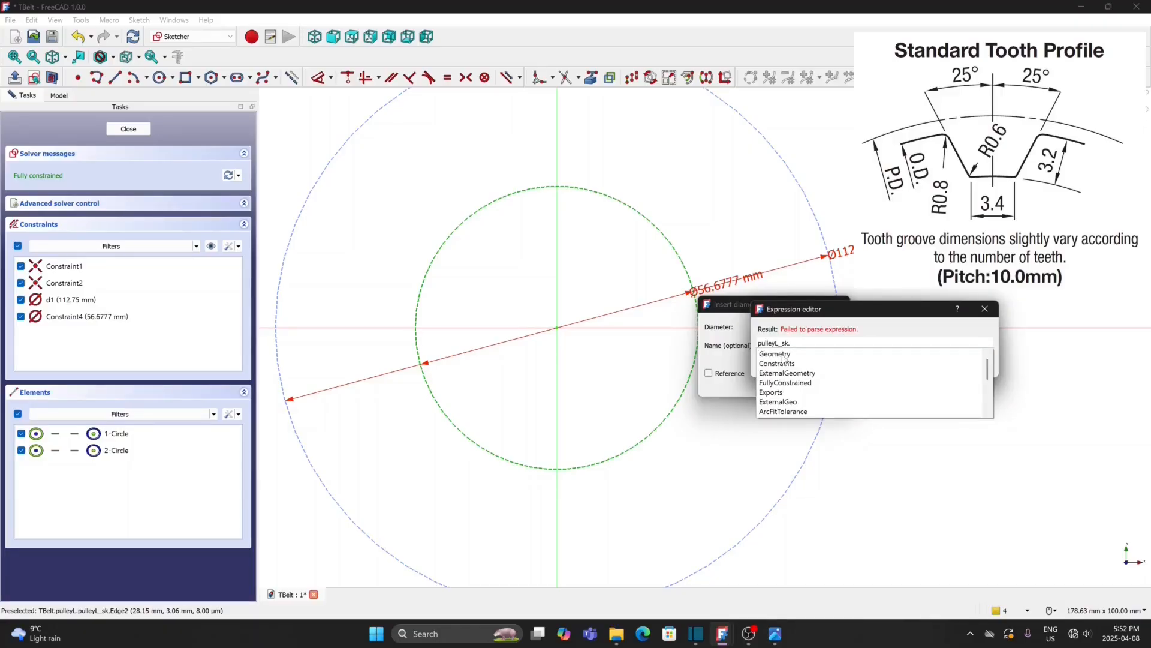
type("con")
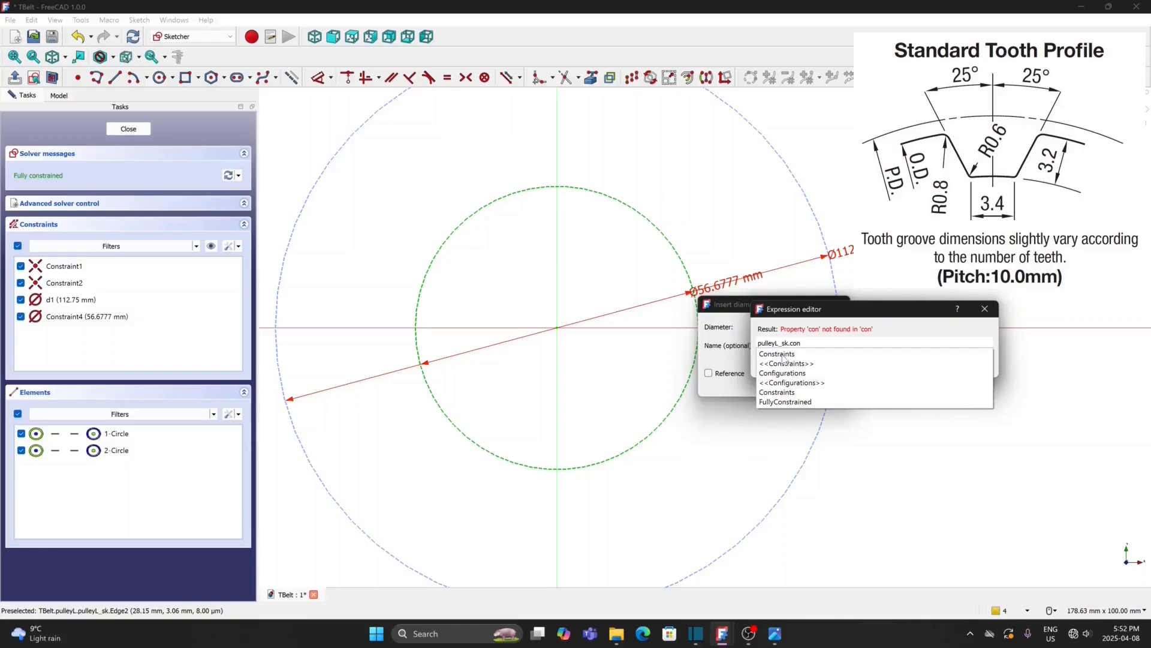
left_click(783, 354)
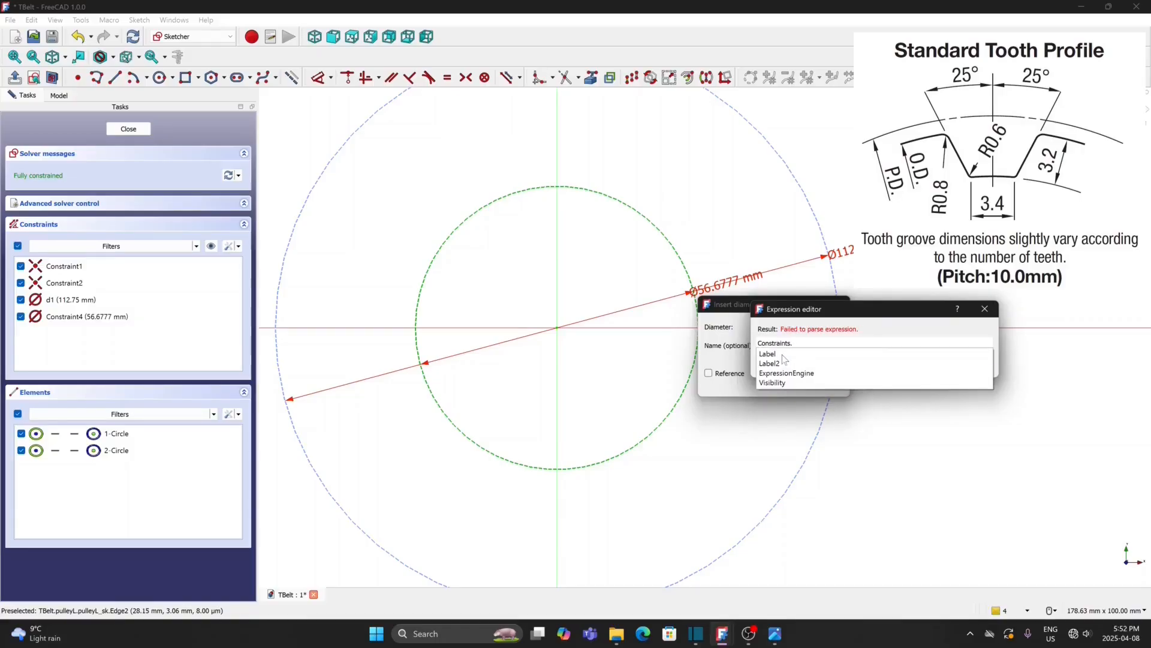
type("d1")
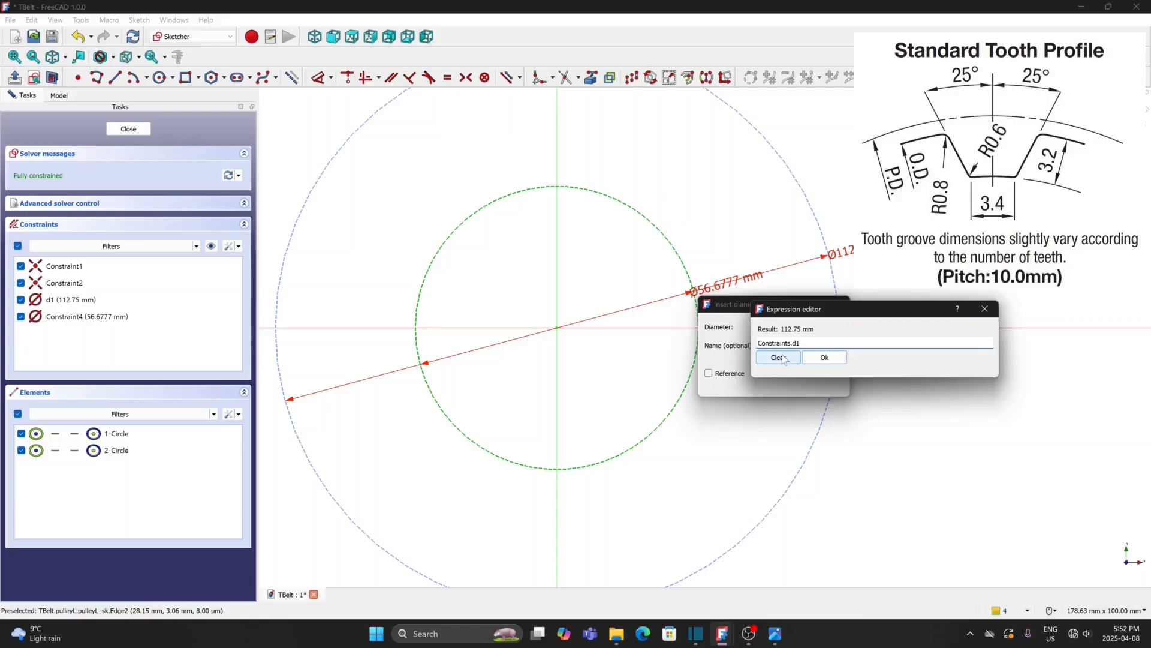
type("-2")
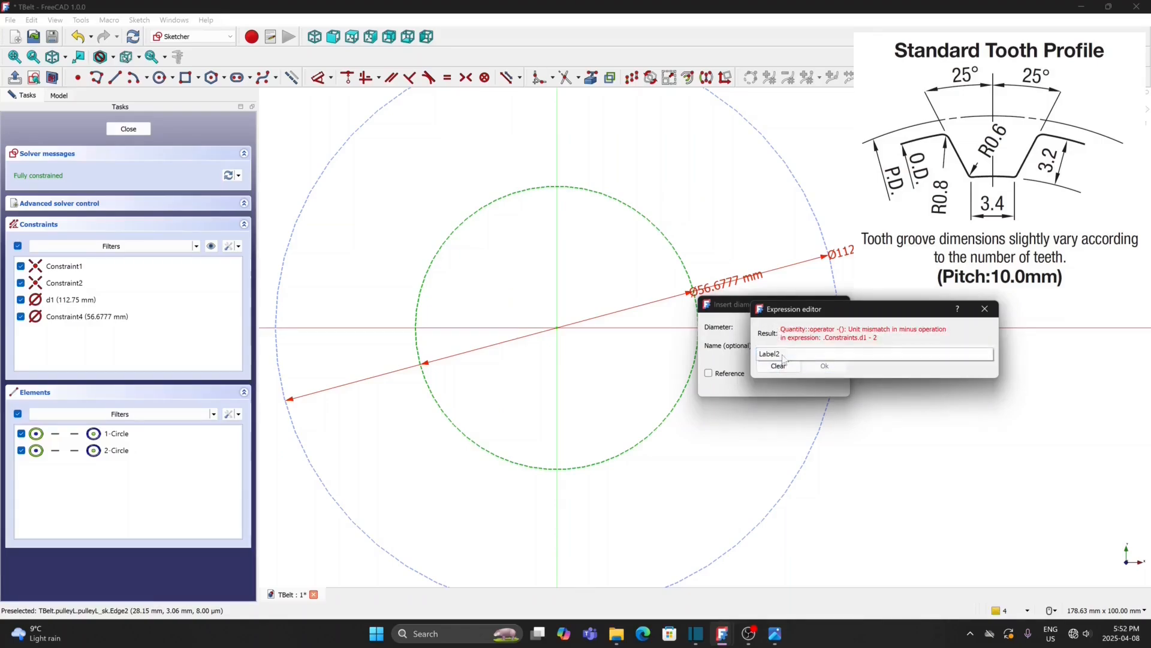
type("*3.2")
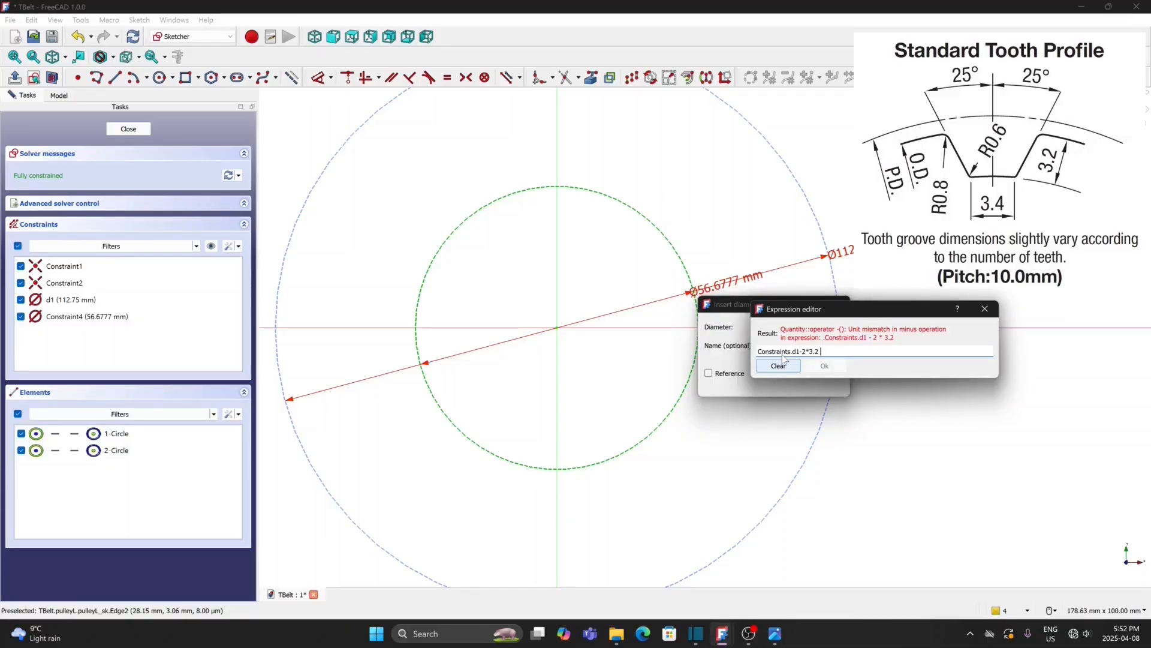
type("mm")
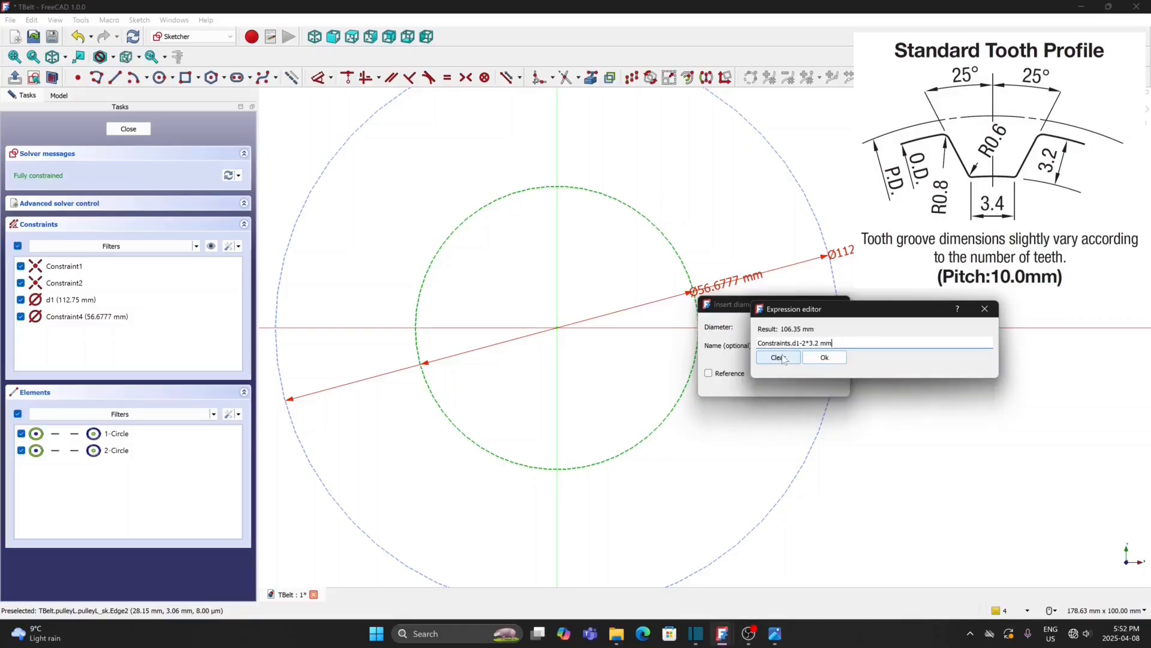
left_click(825, 358)
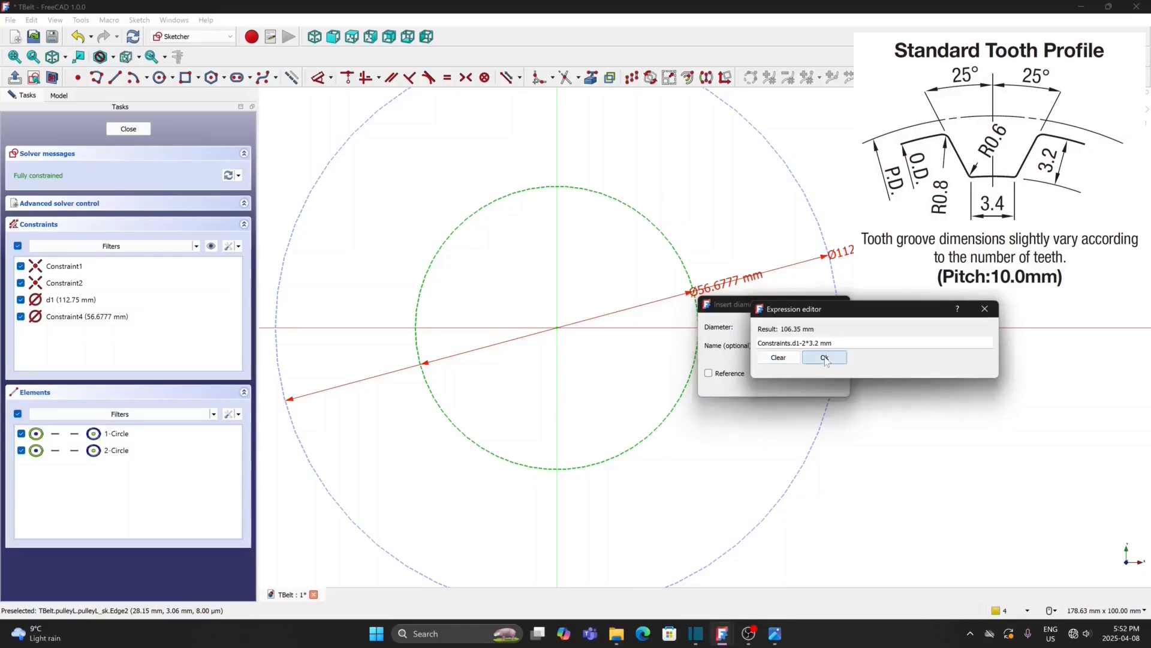
left_click(773, 383)
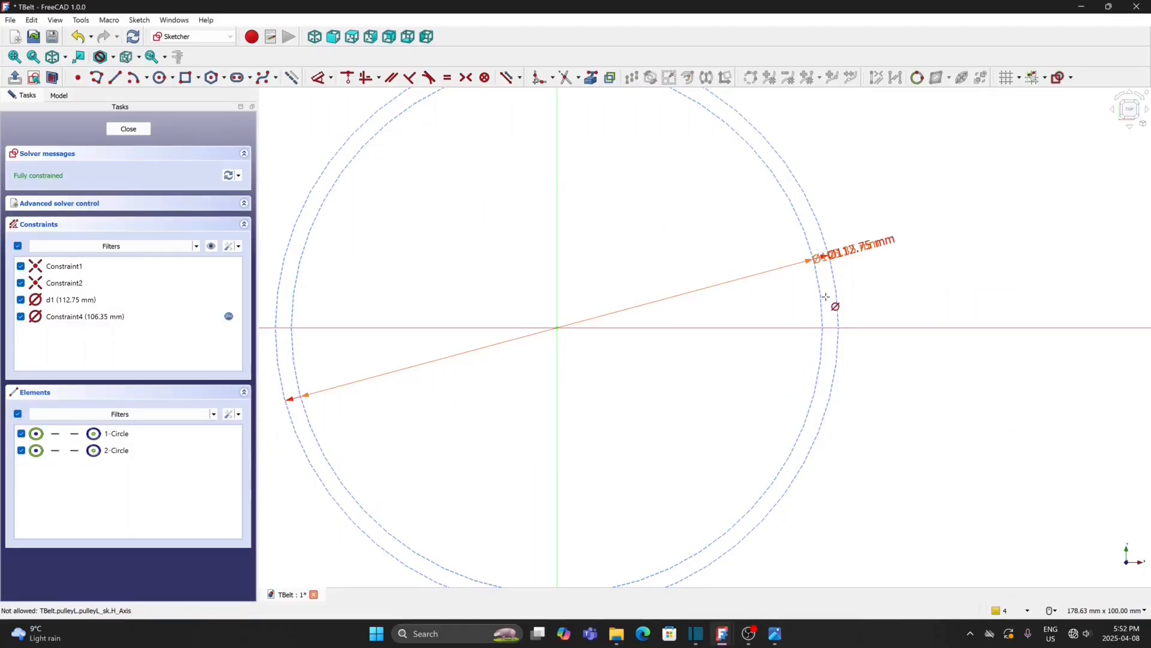
left_click_drag(855, 246, 887, 209)
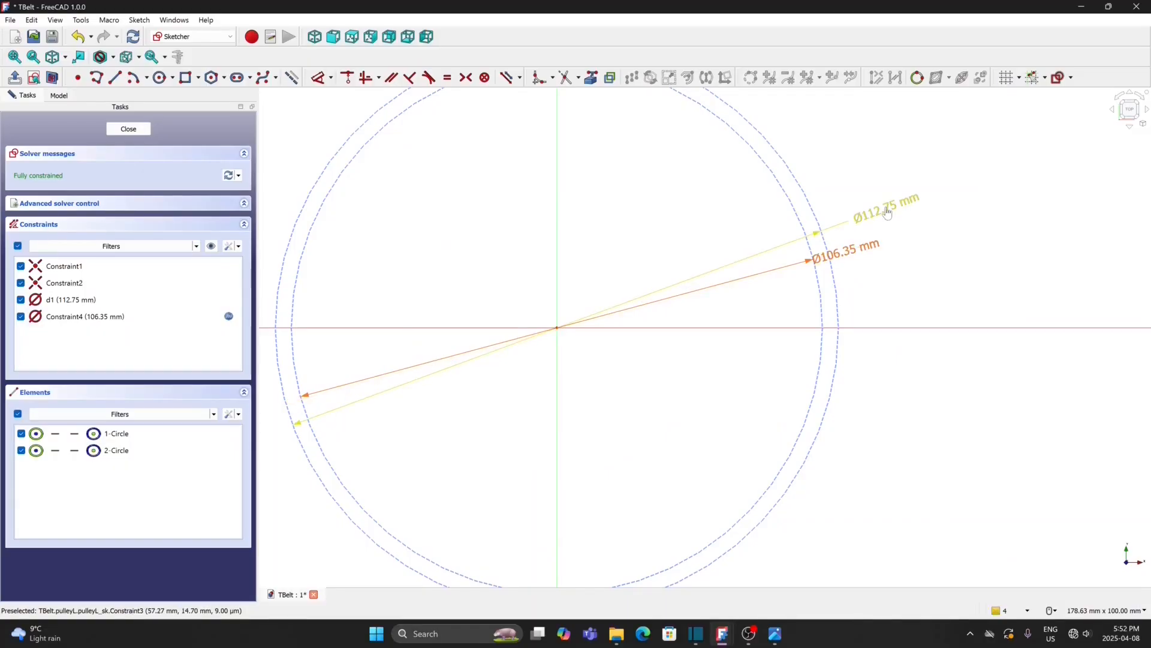
left_click_drag(850, 251, 911, 275)
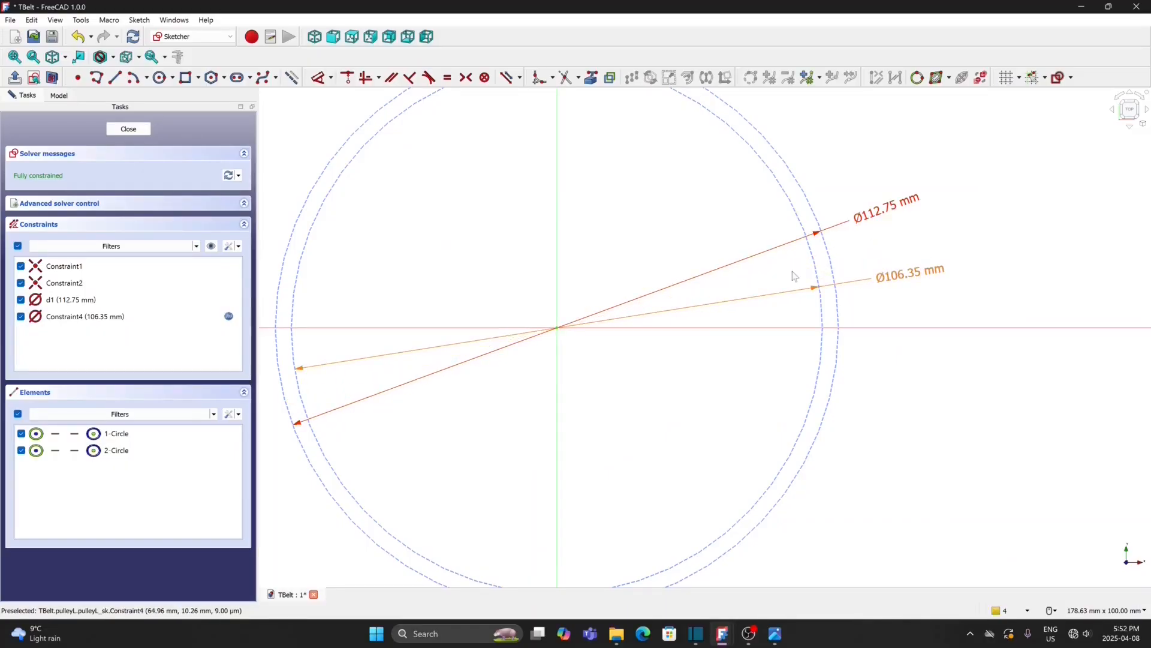
- Draw an origin-centred arc along the inner circle across the vertical axis, ending at about x = 7.5 mm
middle_click_drag(601, 141, 632, 263)
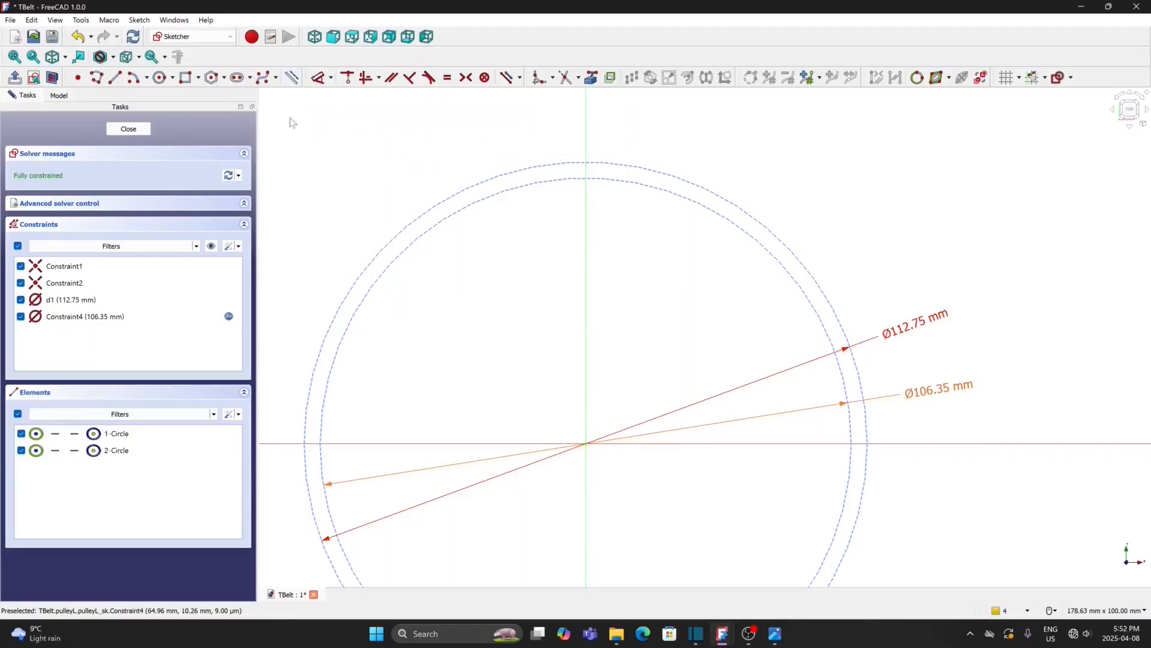
left_click(133, 81)
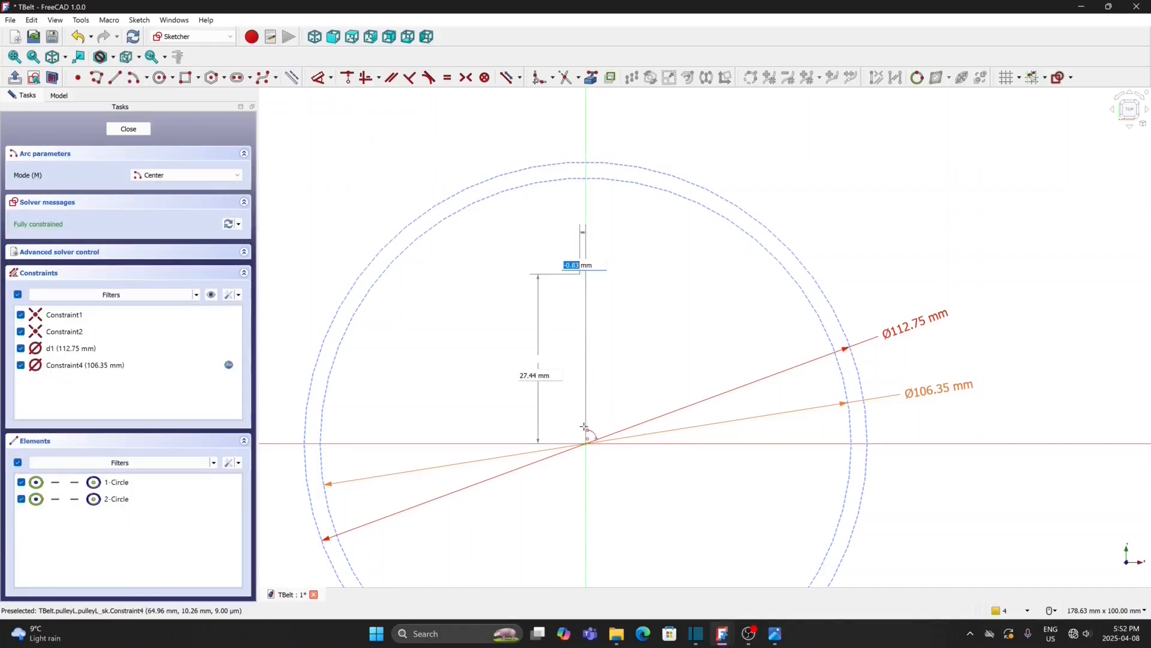
left_click(586, 445)
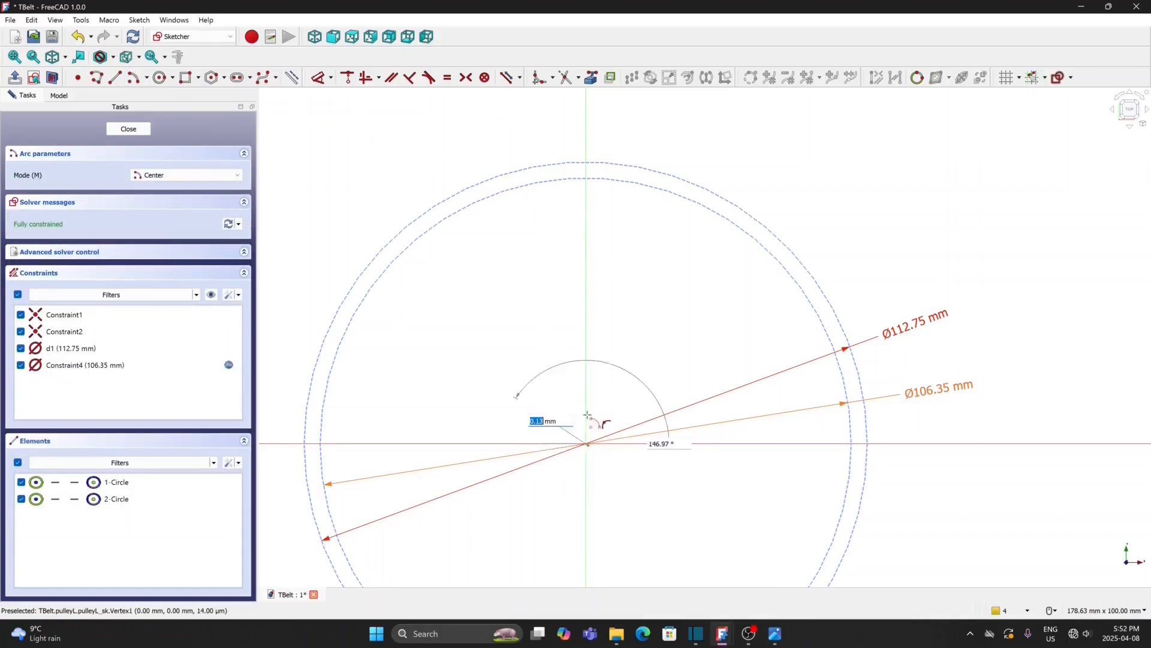
left_click(553, 181)
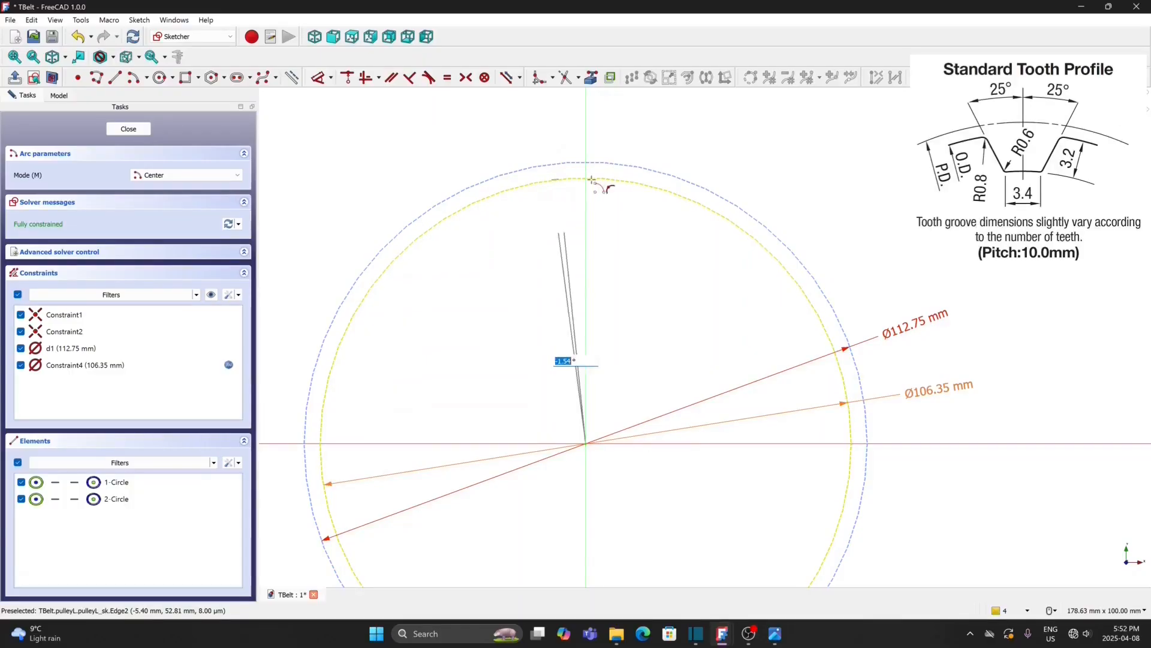
left_click(624, 181)
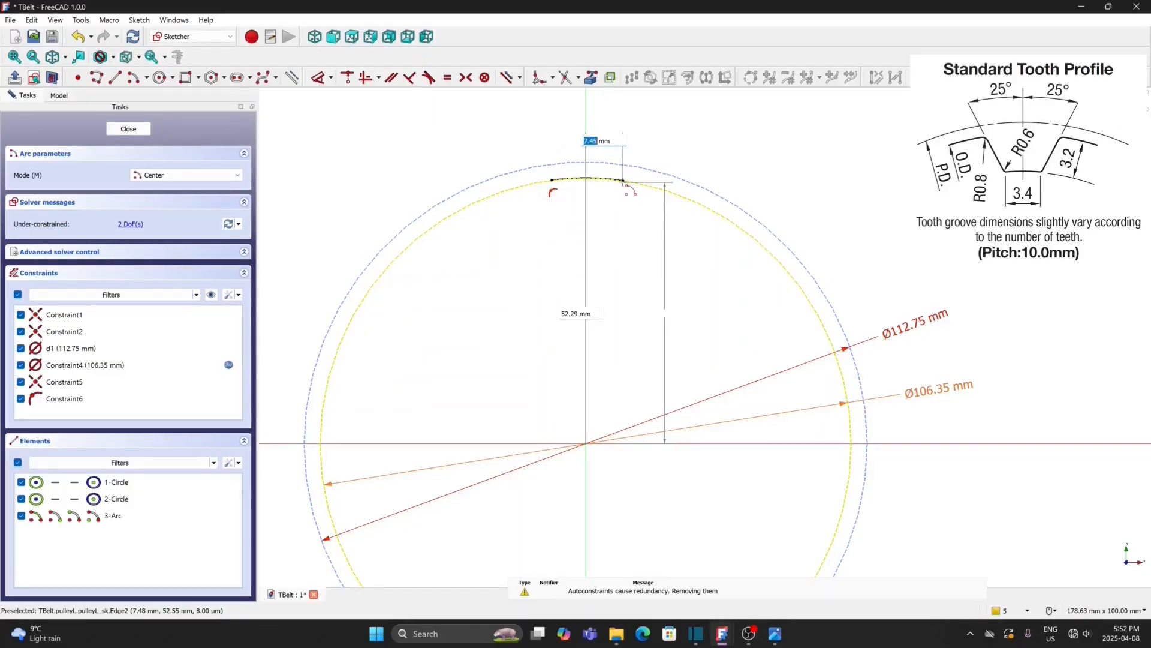
- Draw a wider origin-centred arc along the outer circle across the vertical axis, ending at about x = 14.3 mm
left_click(586, 444)
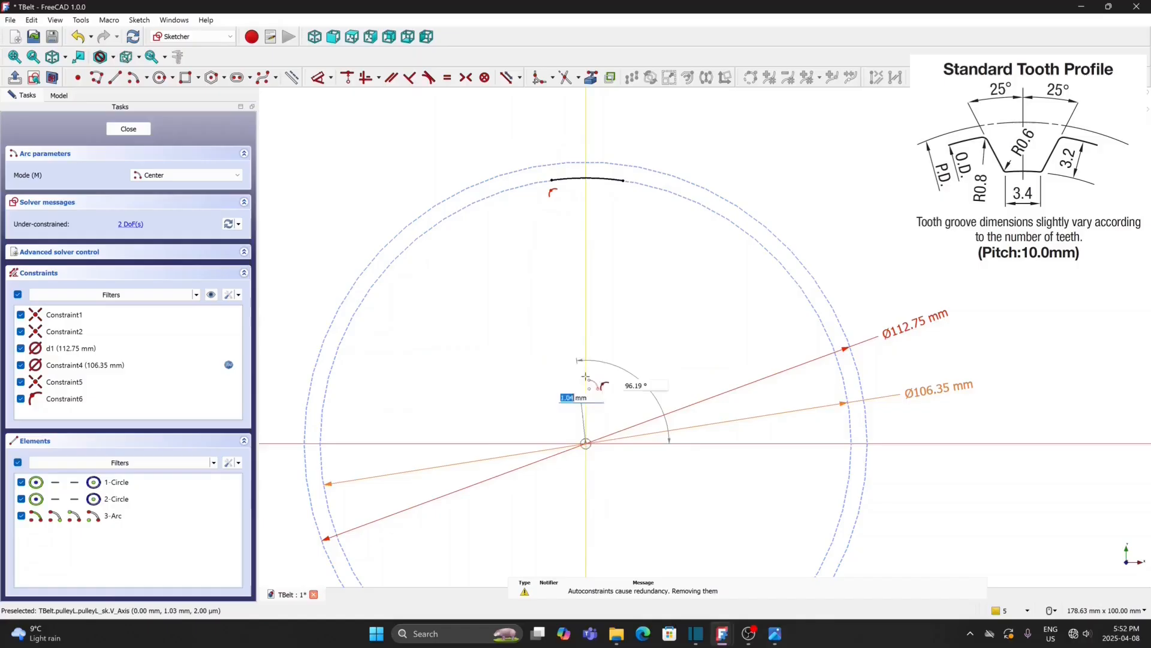
left_click(513, 172)
left_click(658, 171)
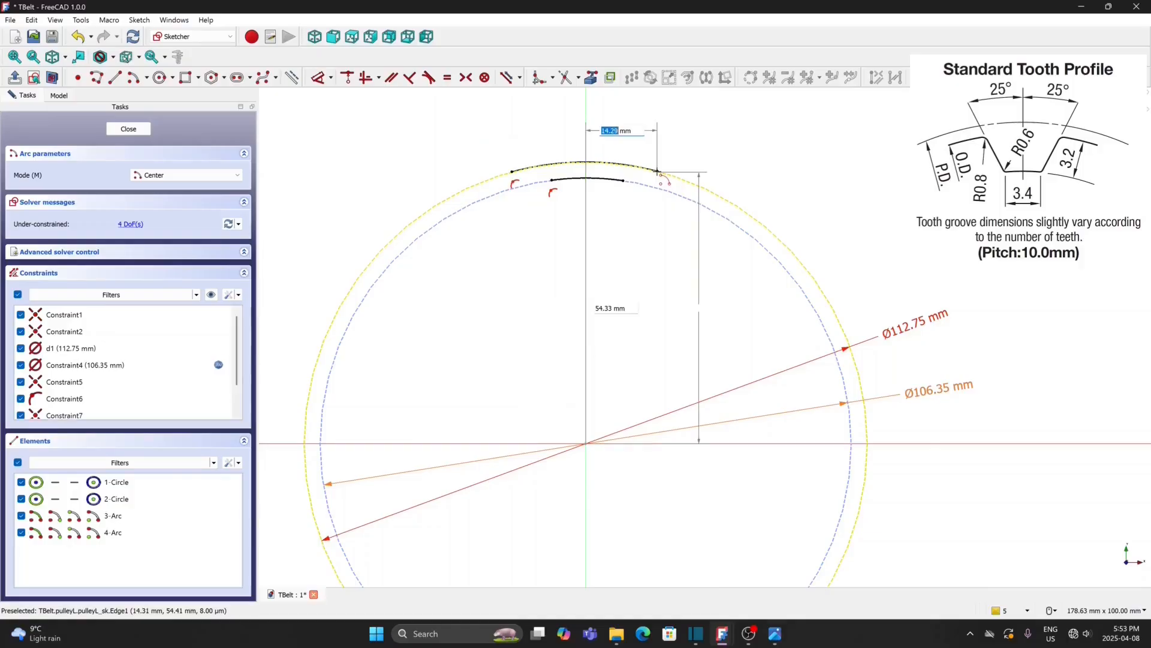
key("Escape")
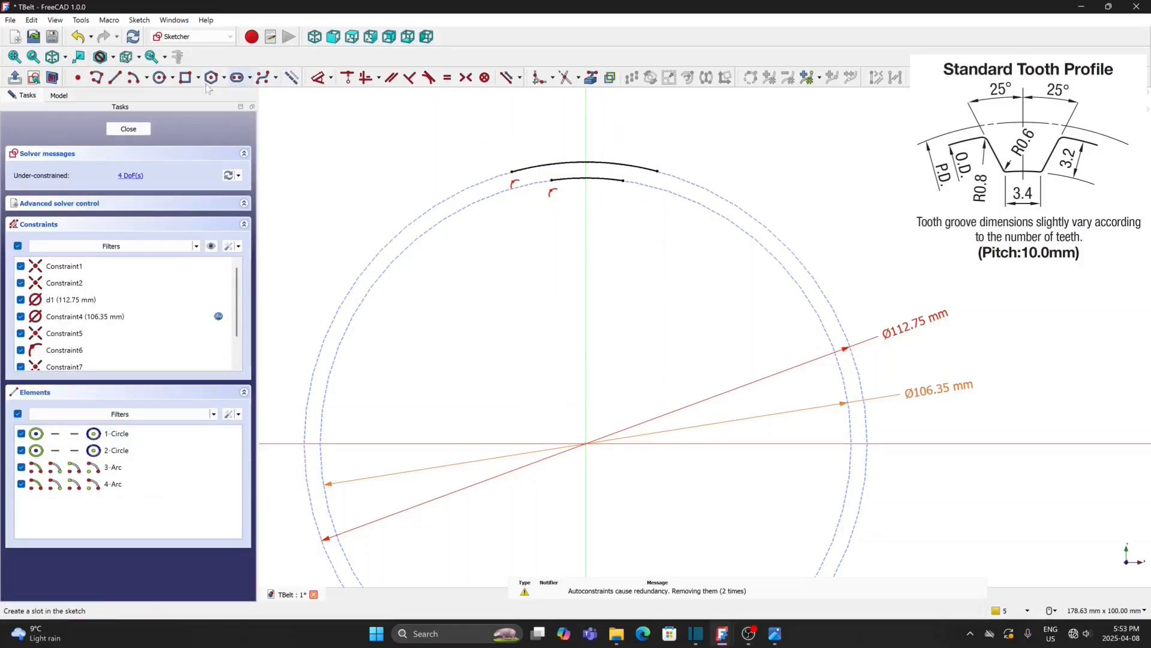
- Draw a V of two construction lines from the outer arc to the vertical axis at about y = 38.5 mm, and trim the arc between them
left_click(98, 78)
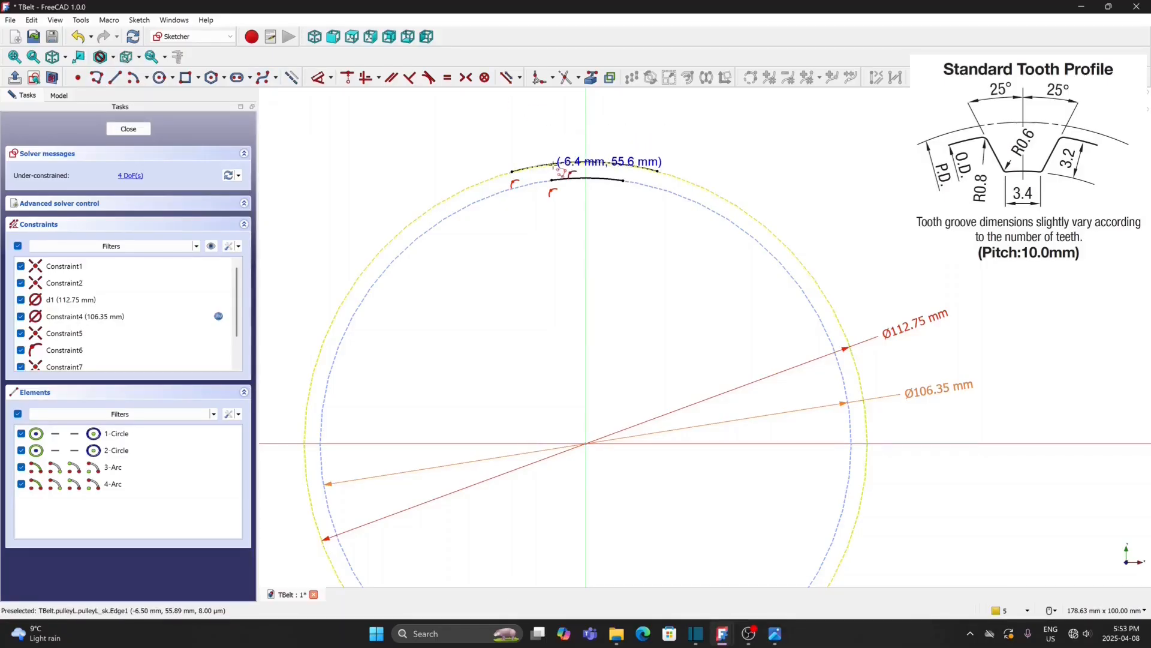
left_click(554, 163)
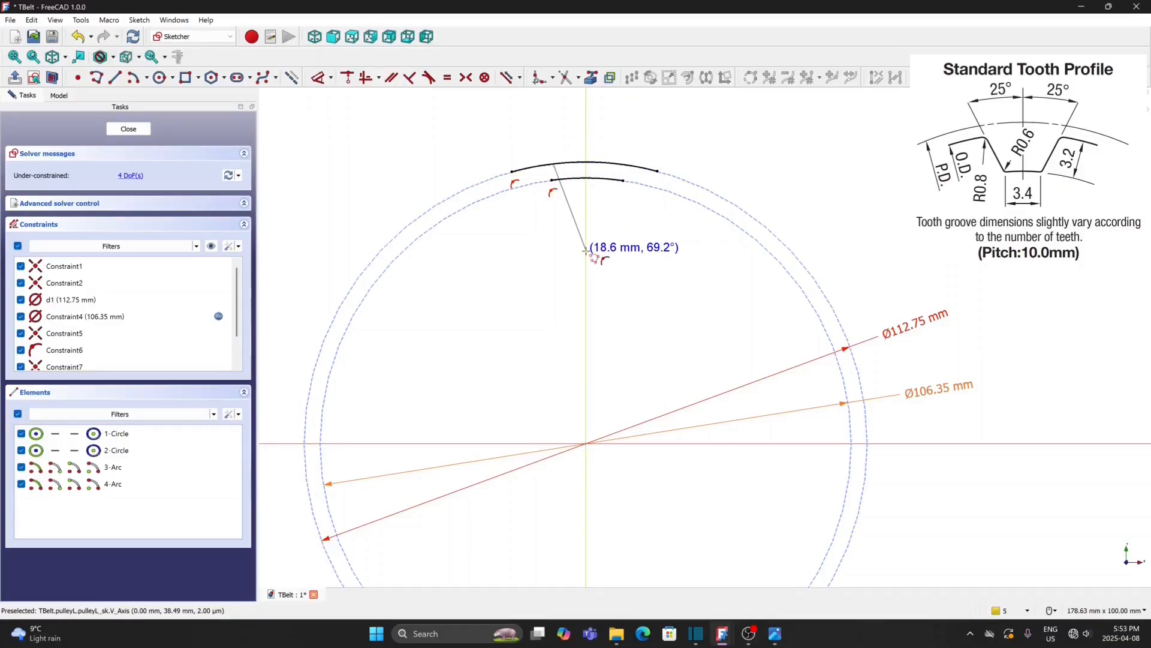
left_click(586, 251)
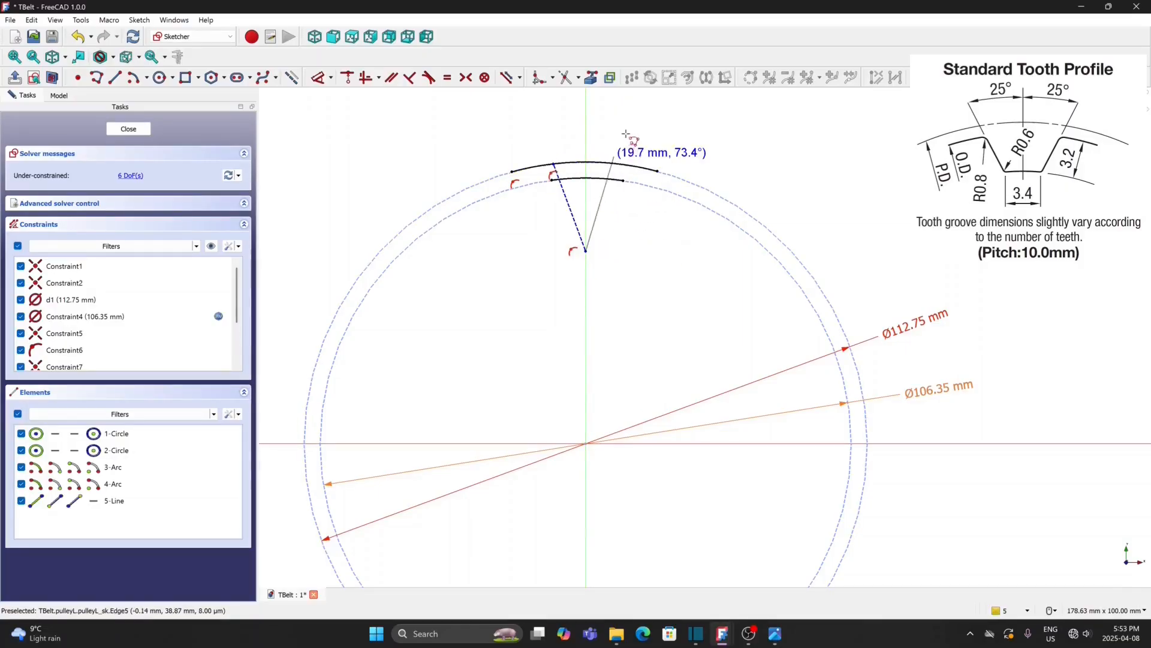
left_click(617, 163)
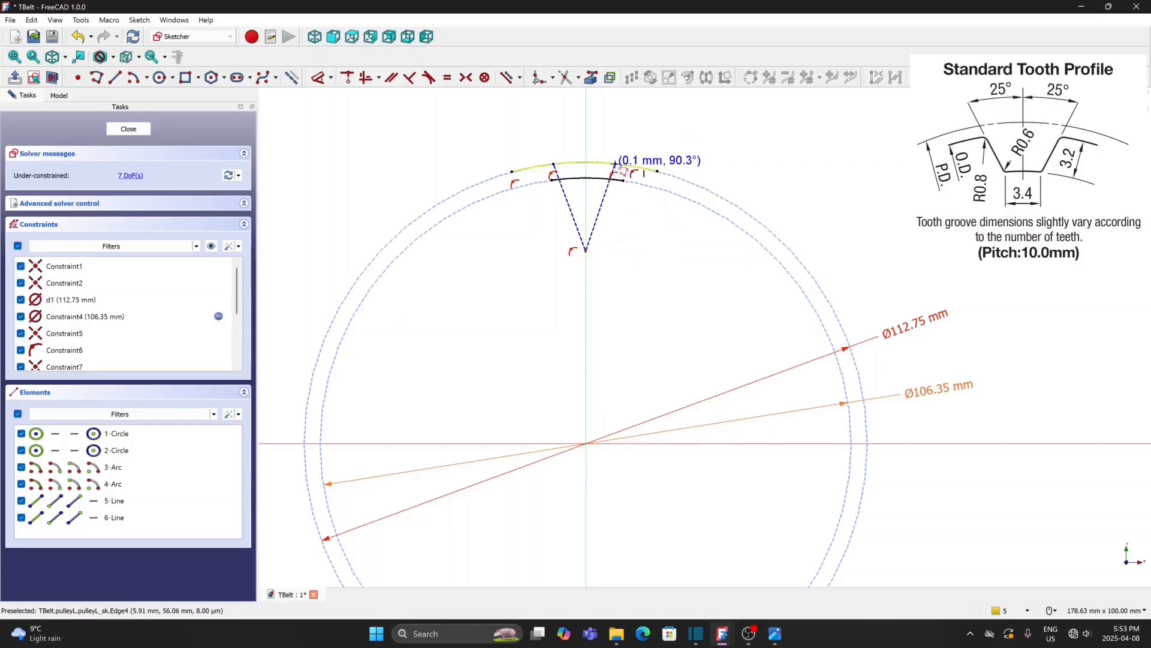
right_click(622, 142)
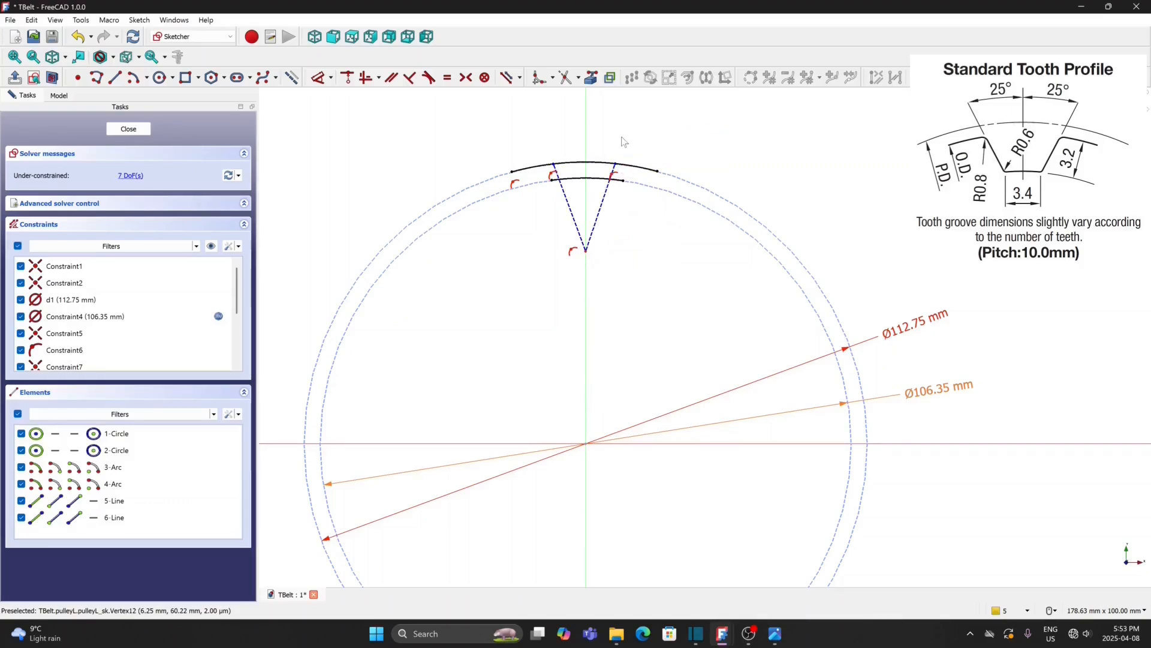
left_click(566, 80)
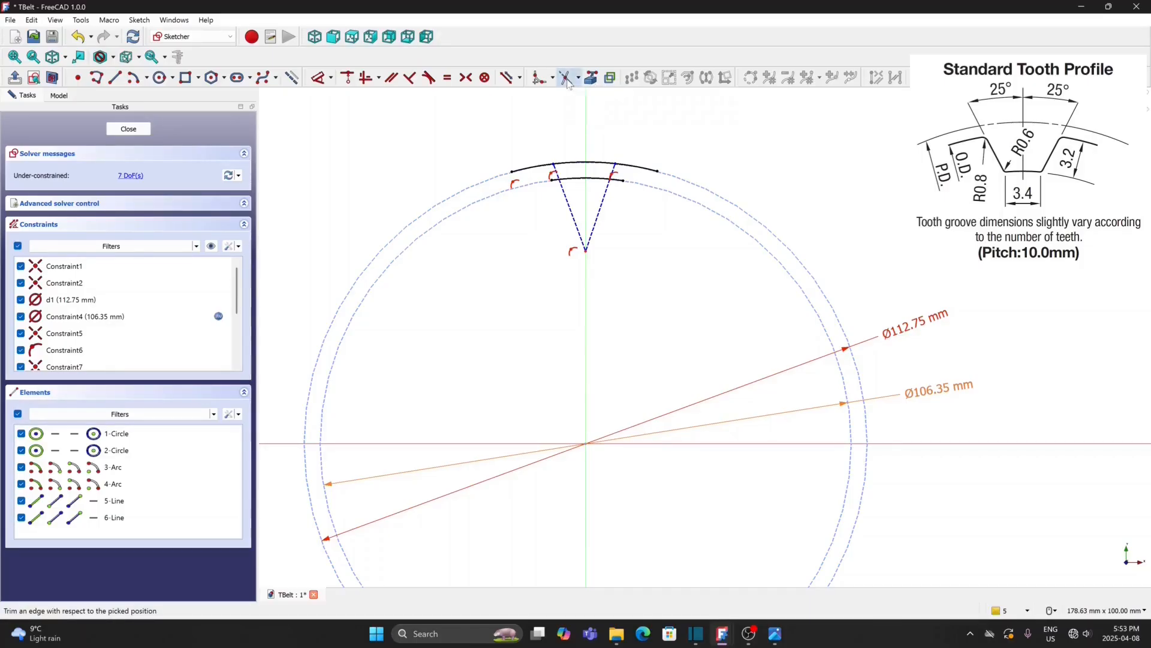
left_click(579, 162)
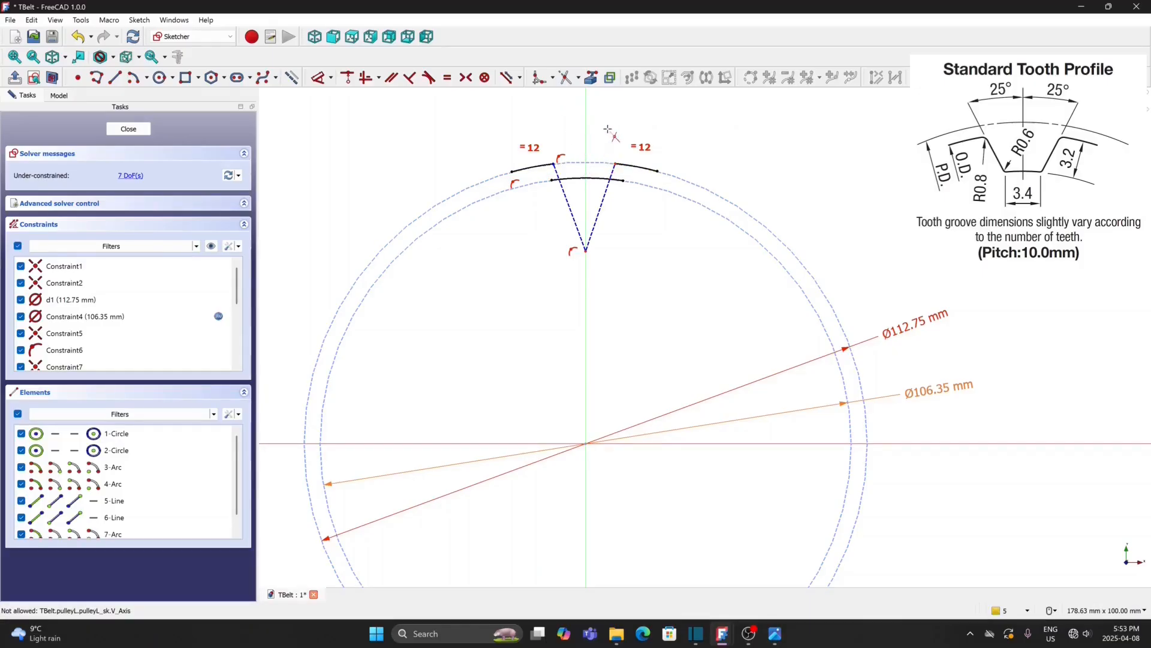
- Constrain the angle between the vertical axis and the right-hand line of the V to 155°
scroll(634, 215, "up", 1)
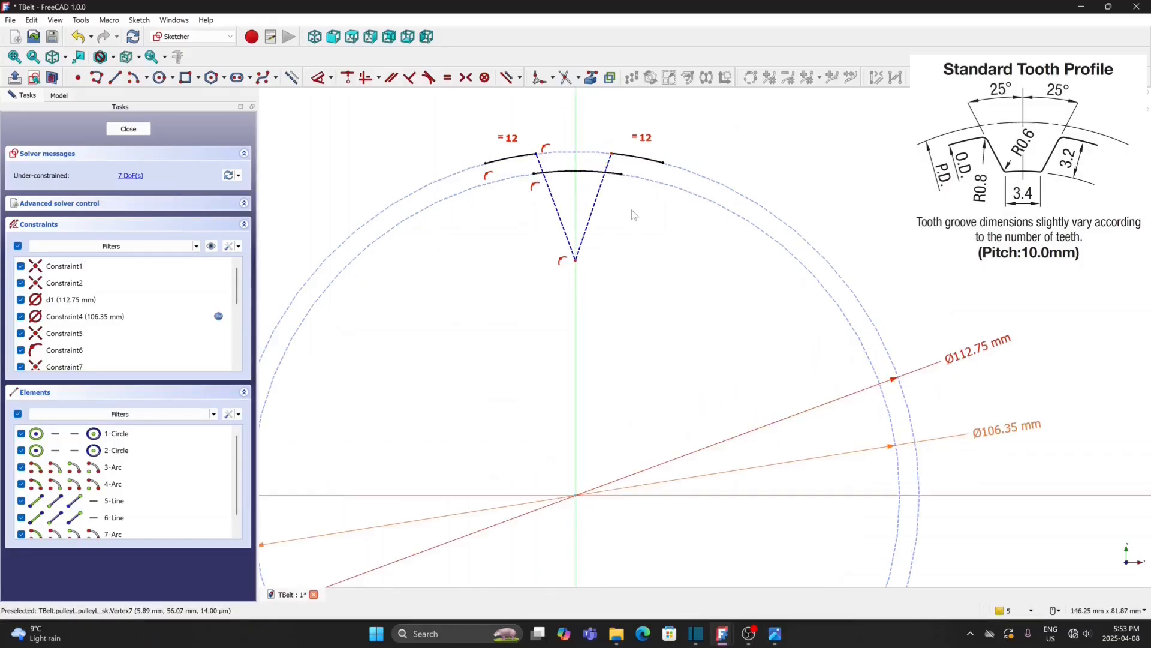
middle_click_drag(633, 214, 646, 386)
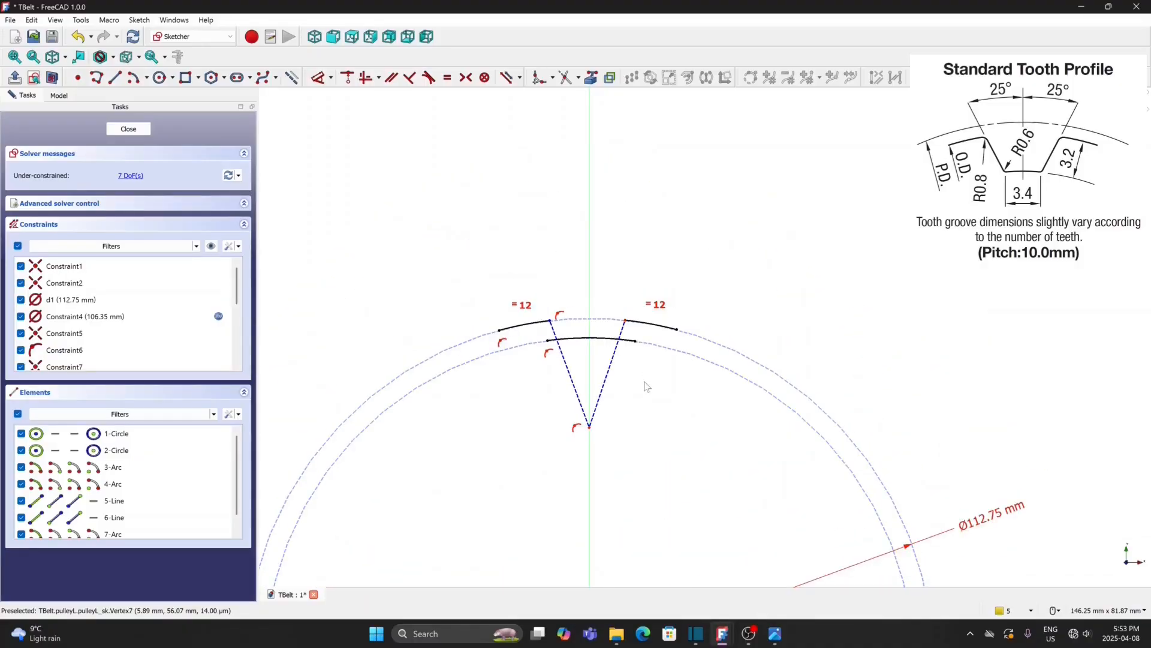
left_click(330, 78)
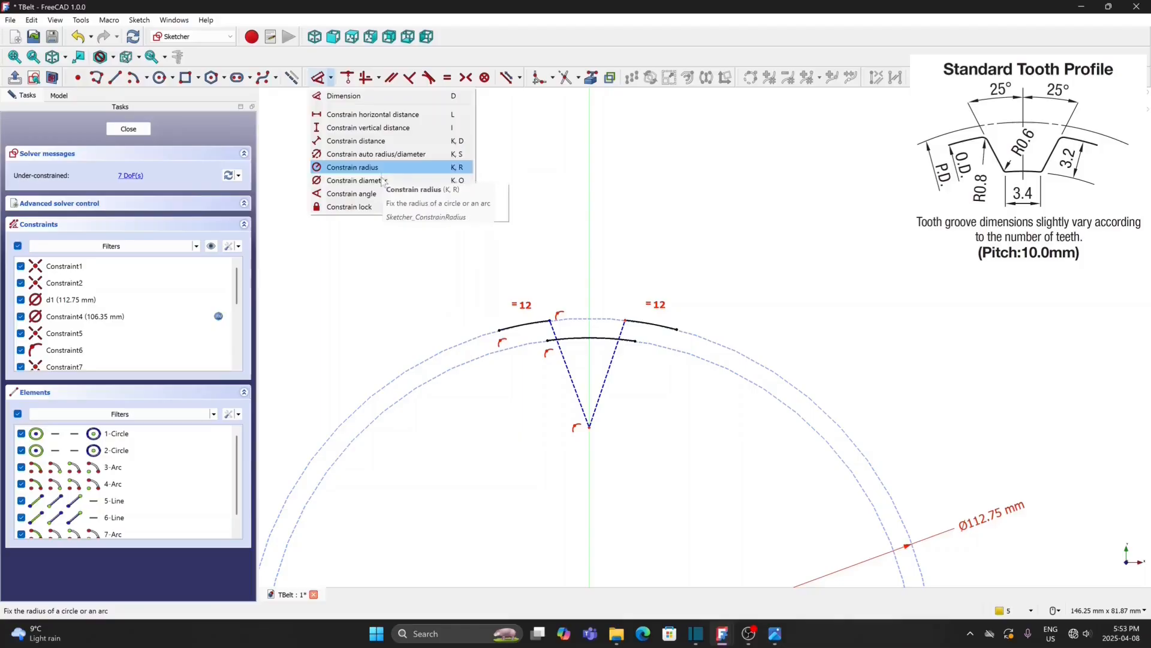
left_click(351, 193)
left_click(589, 283)
left_click(609, 373)
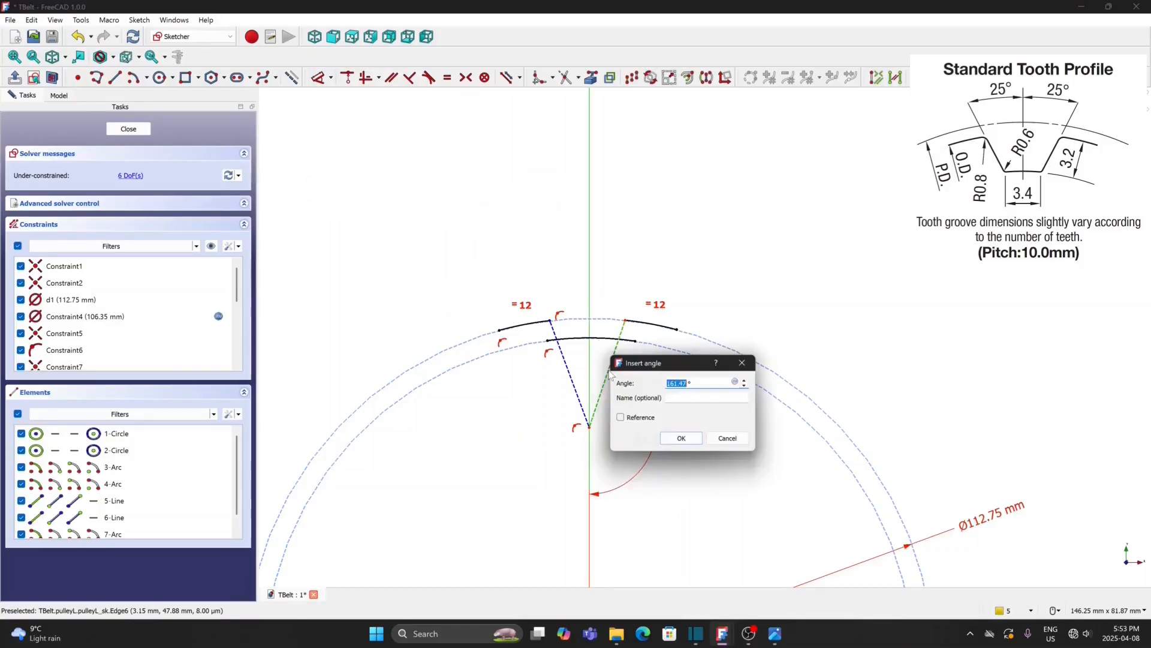
type("155")
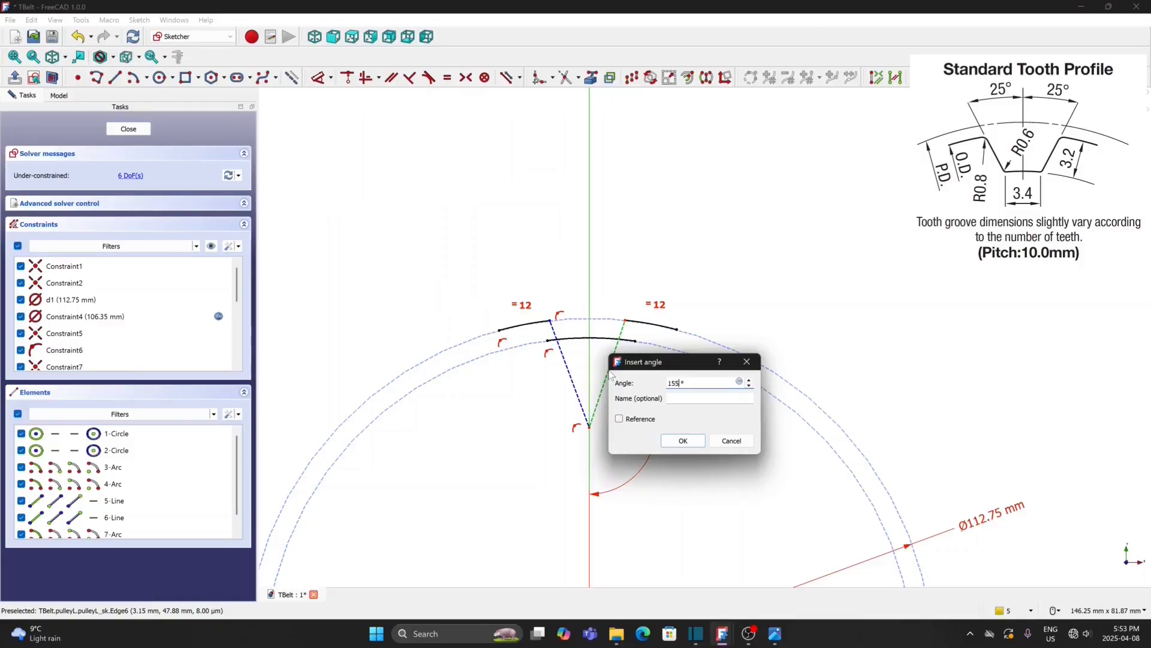
key("Return")
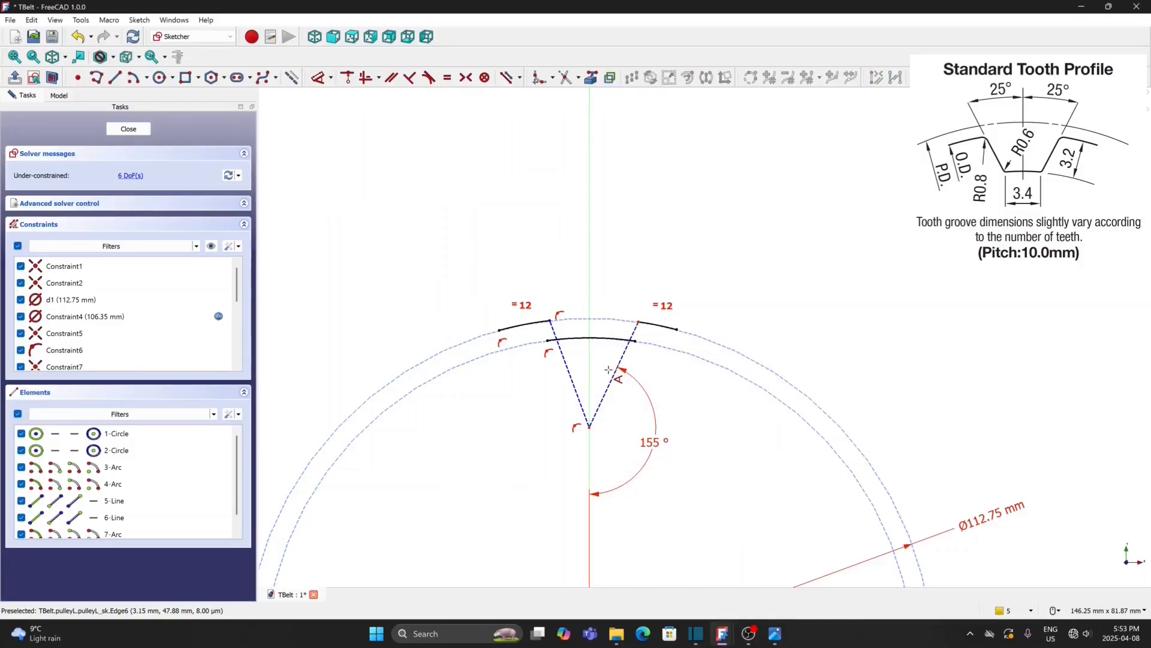
- Constrain the angle between the vertical axis and the left-hand construction line of the V to 155°
left_click(590, 281)
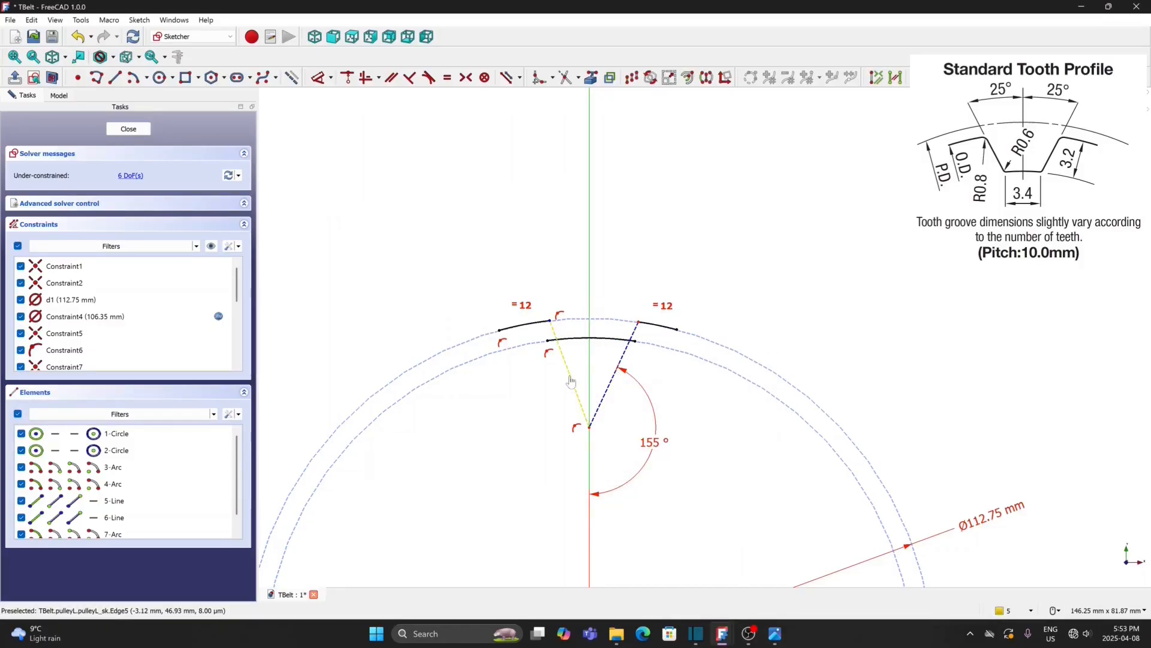
left_click(571, 378)
type("155")
key("Return")
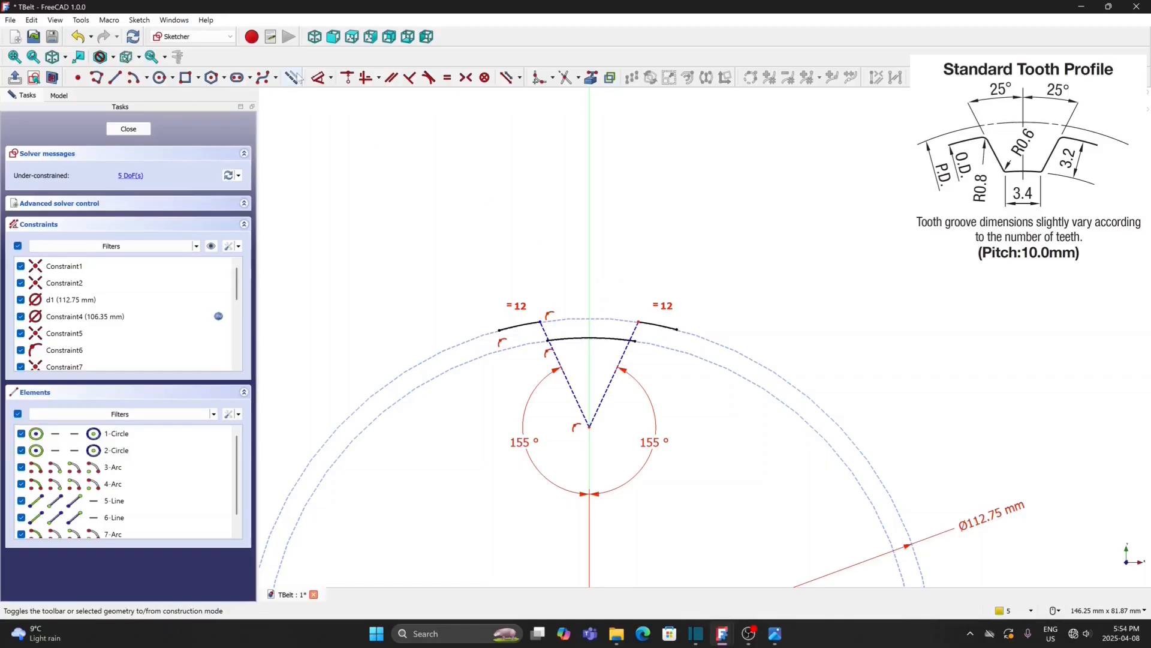
- Draw two groove flank lines joining the inner ends of the outer arcs to the ends of the inner arc
left_click(114, 76)
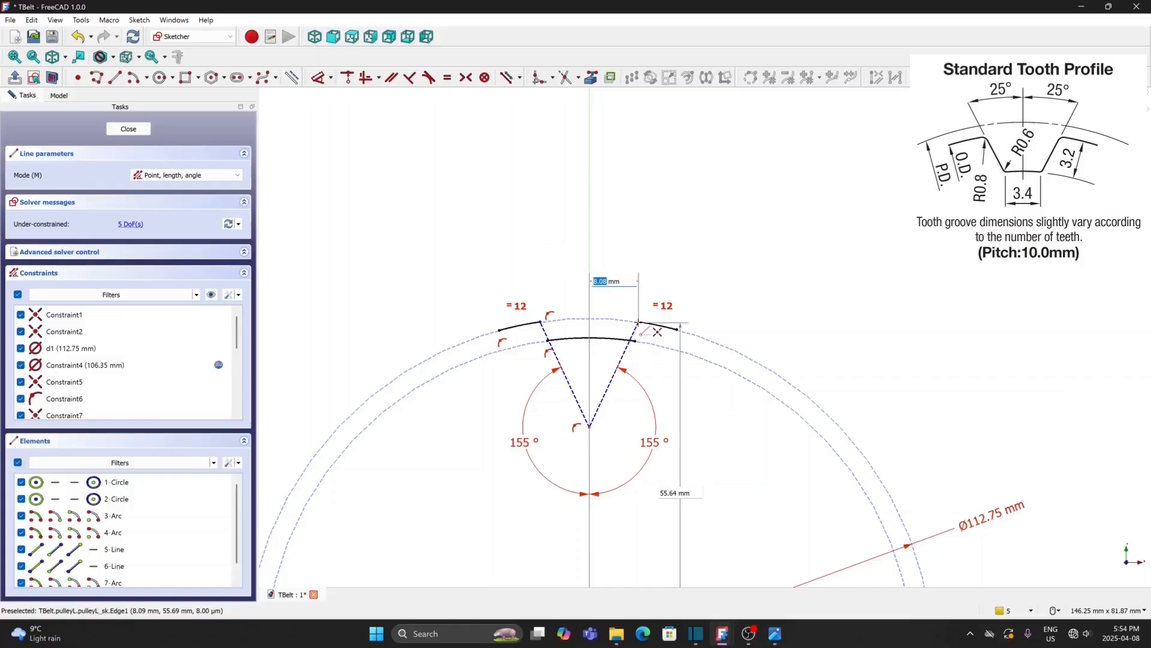
left_click(637, 322)
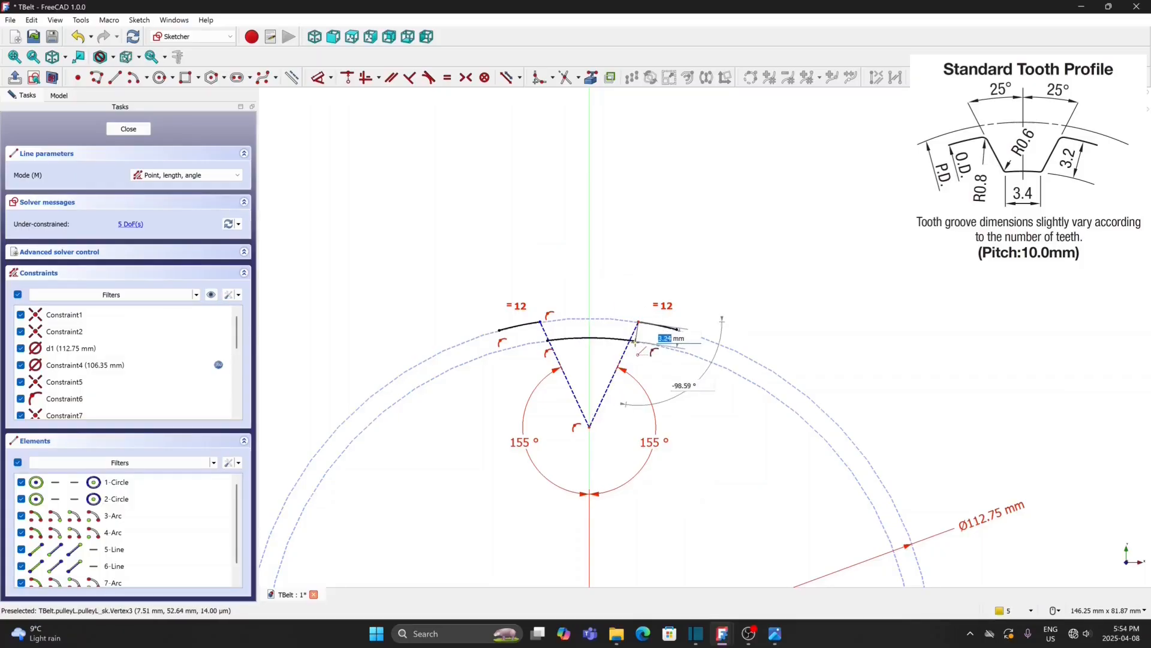
left_click(635, 340)
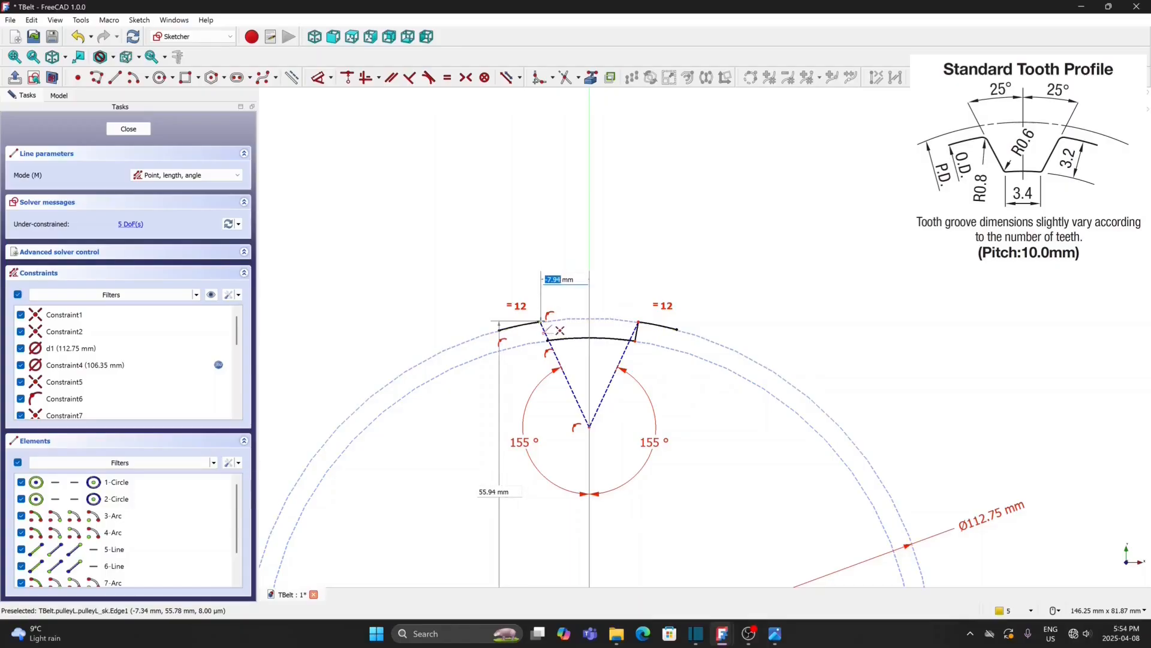
left_click(541, 324)
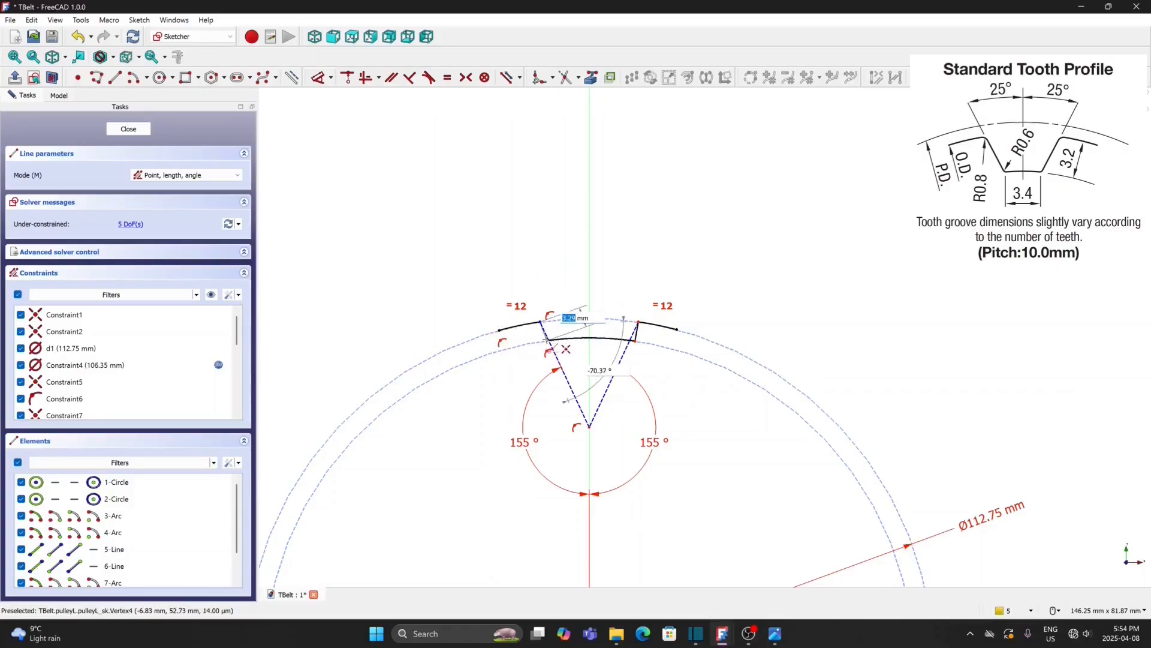
left_click(547, 341)
key("Escape")
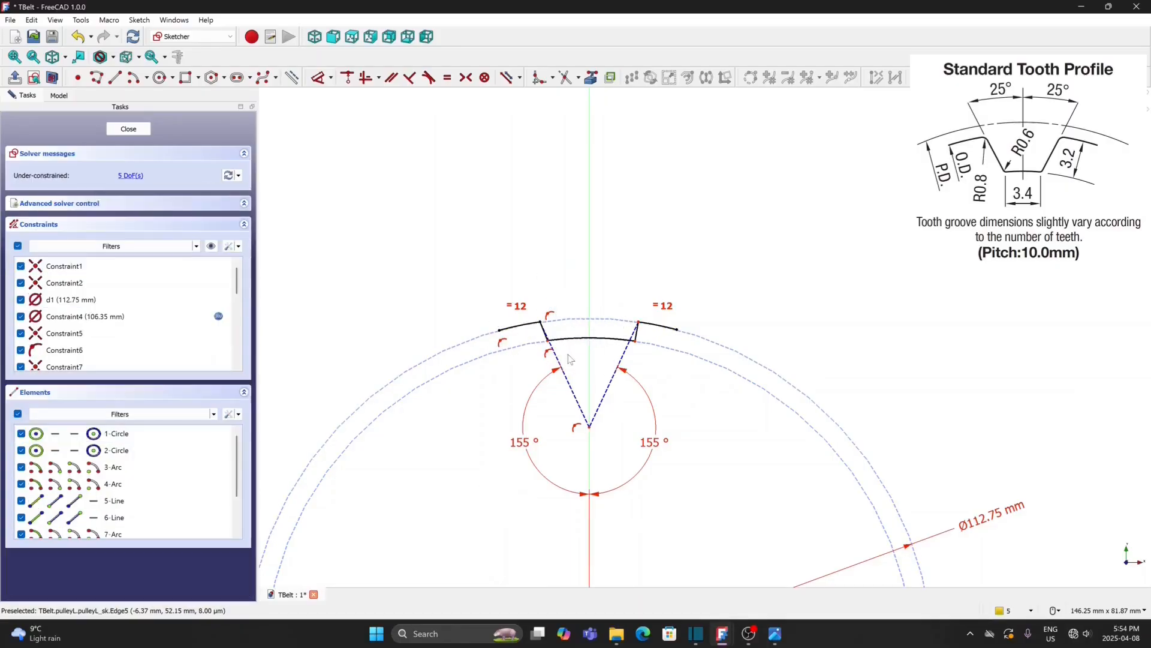
- Constrain each groove flank line parallel to the V construction line on its own side
scroll(606, 372, "up", 3)
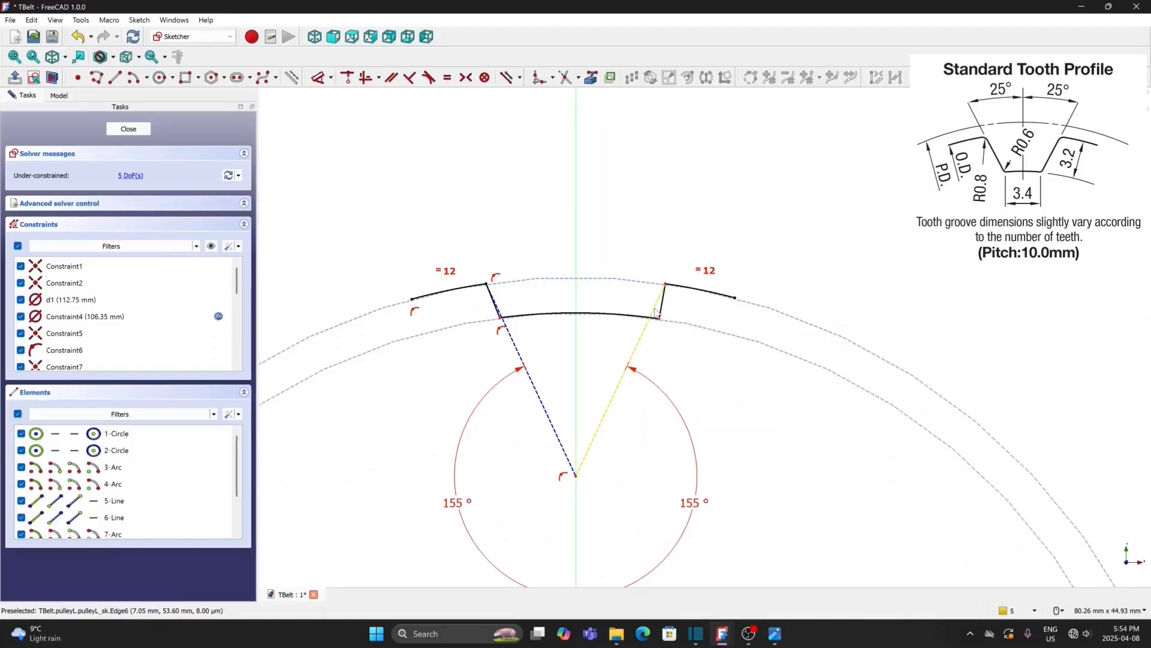
left_click(656, 314)
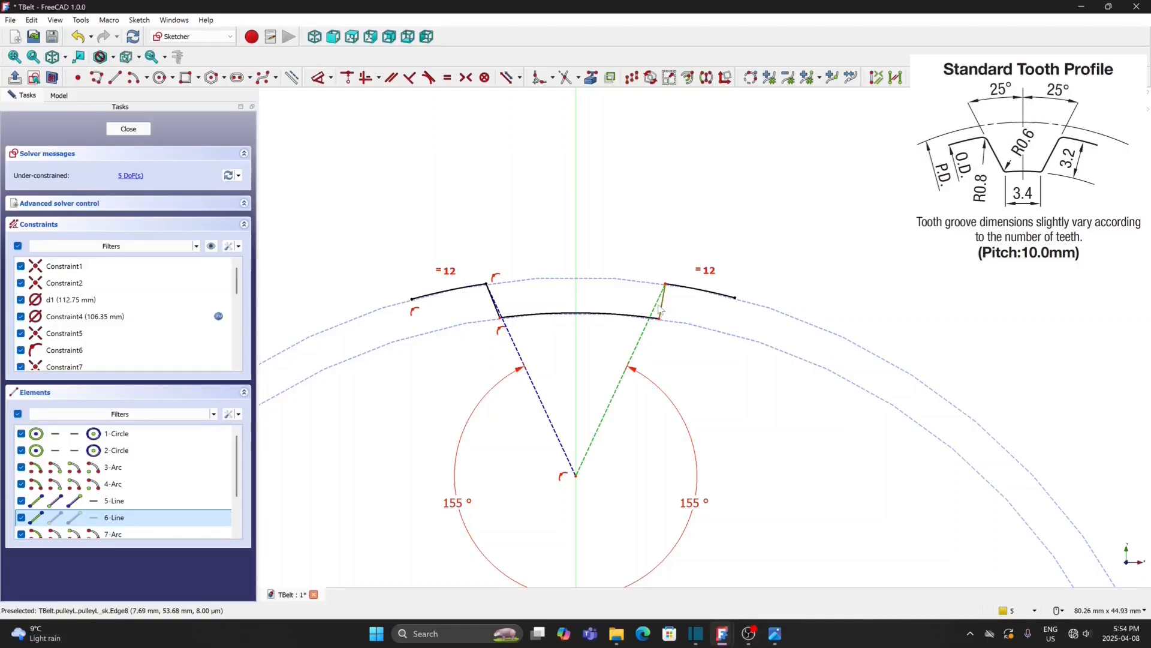
left_click(393, 78)
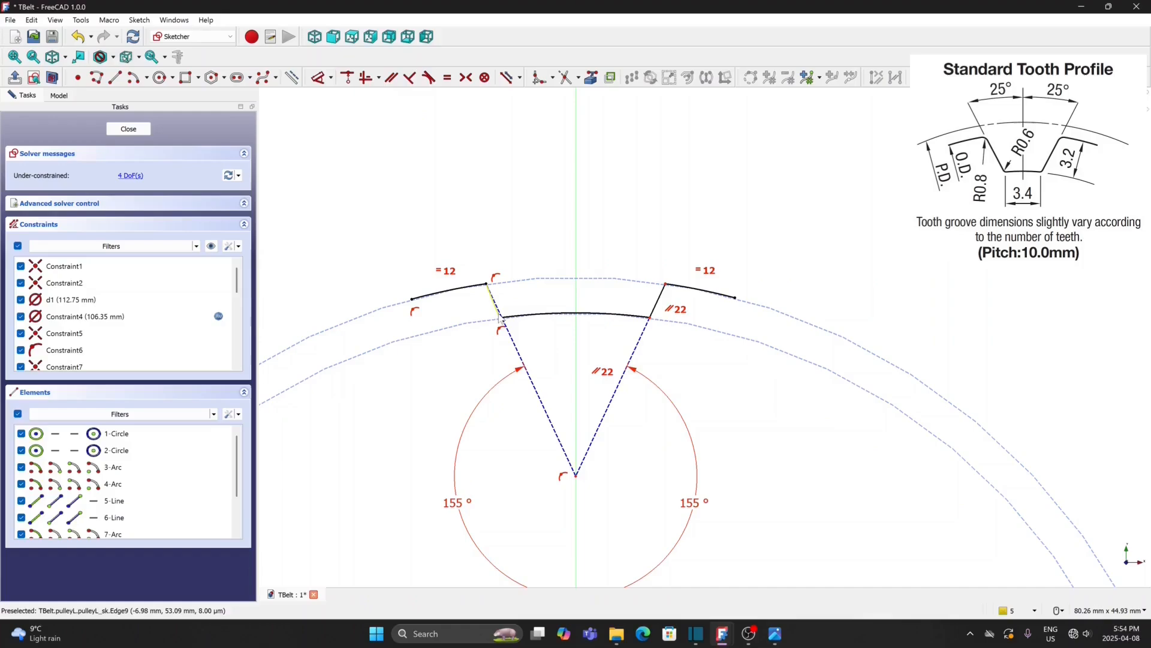
left_click(500, 318)
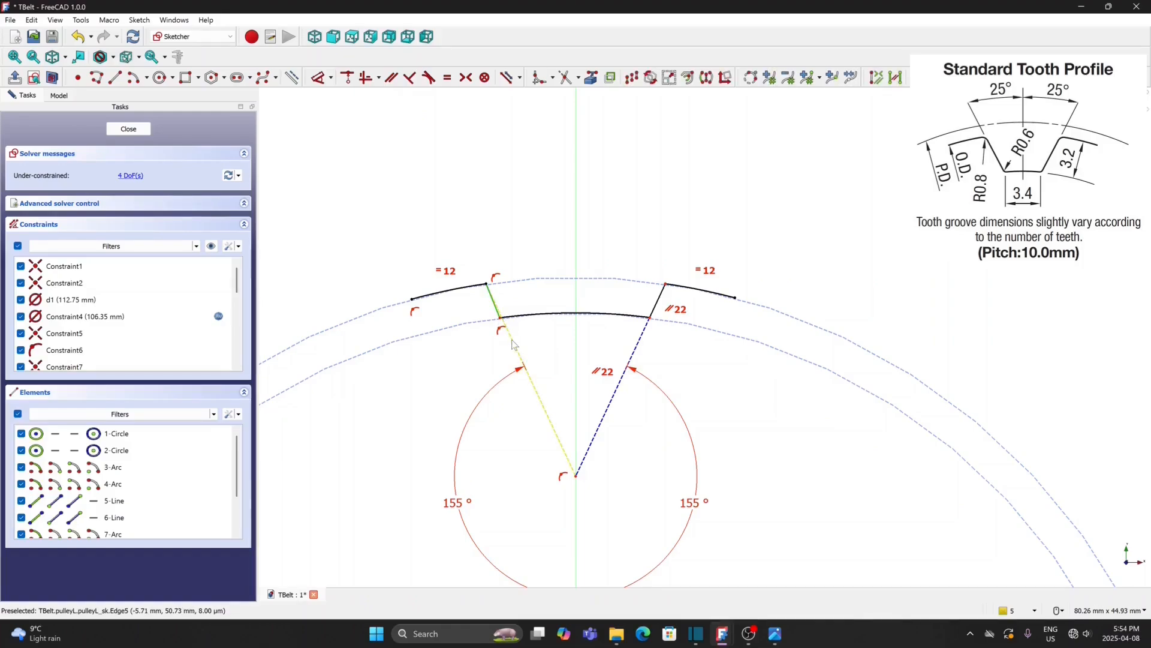
left_click(513, 342)
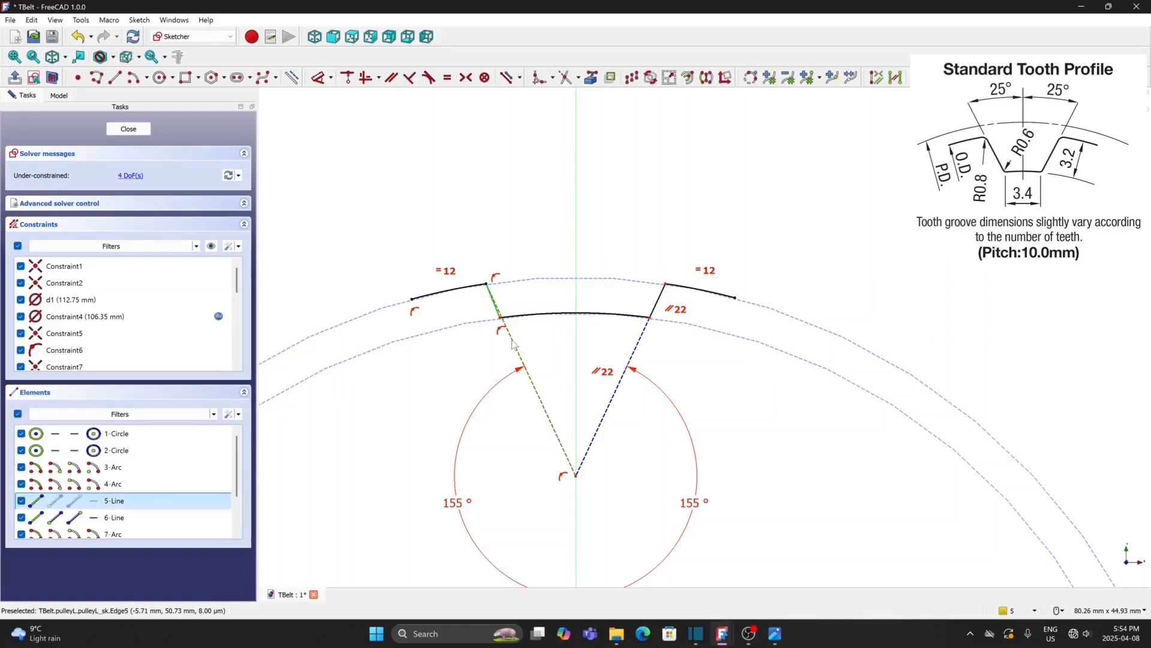
left_click(393, 78)
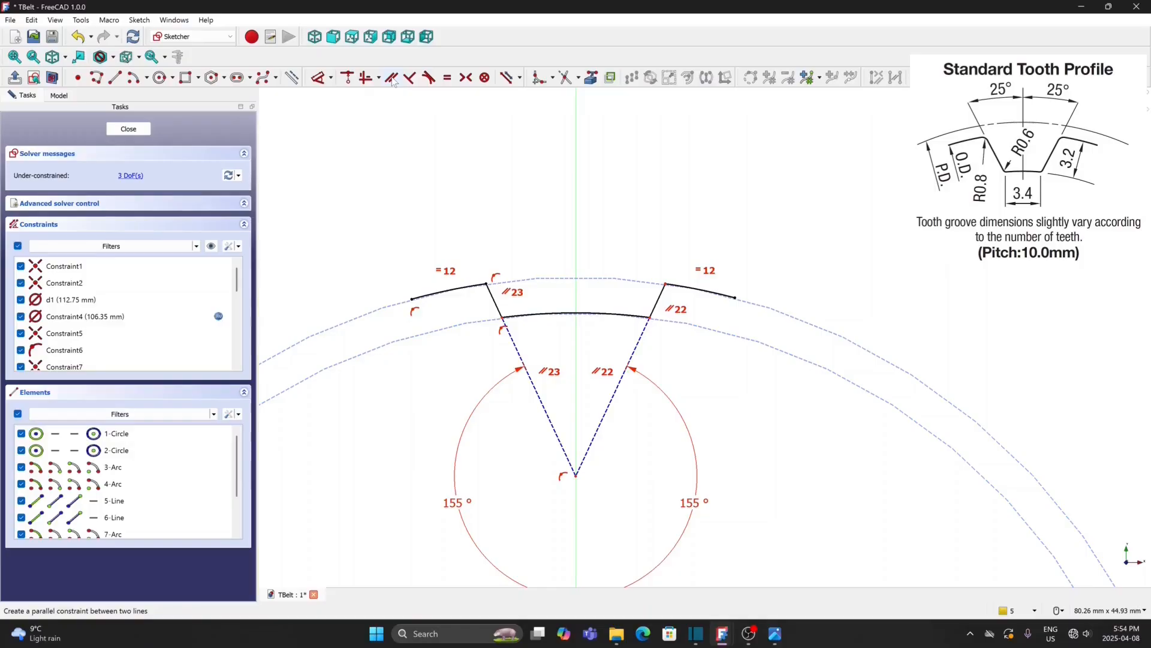
- Close the profile above the outer circle with a three-segment polyline between the outer arc ends, its horizontal edge at about y = 60.5 mm
left_click(97, 78)
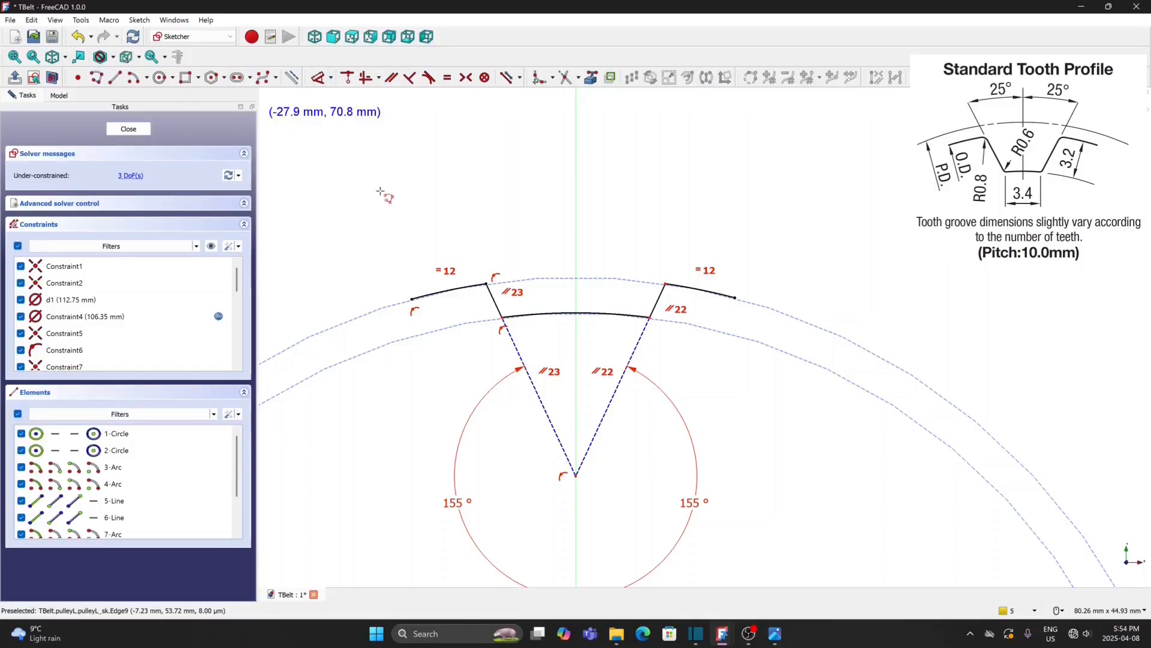
left_click(412, 298)
left_click(412, 230)
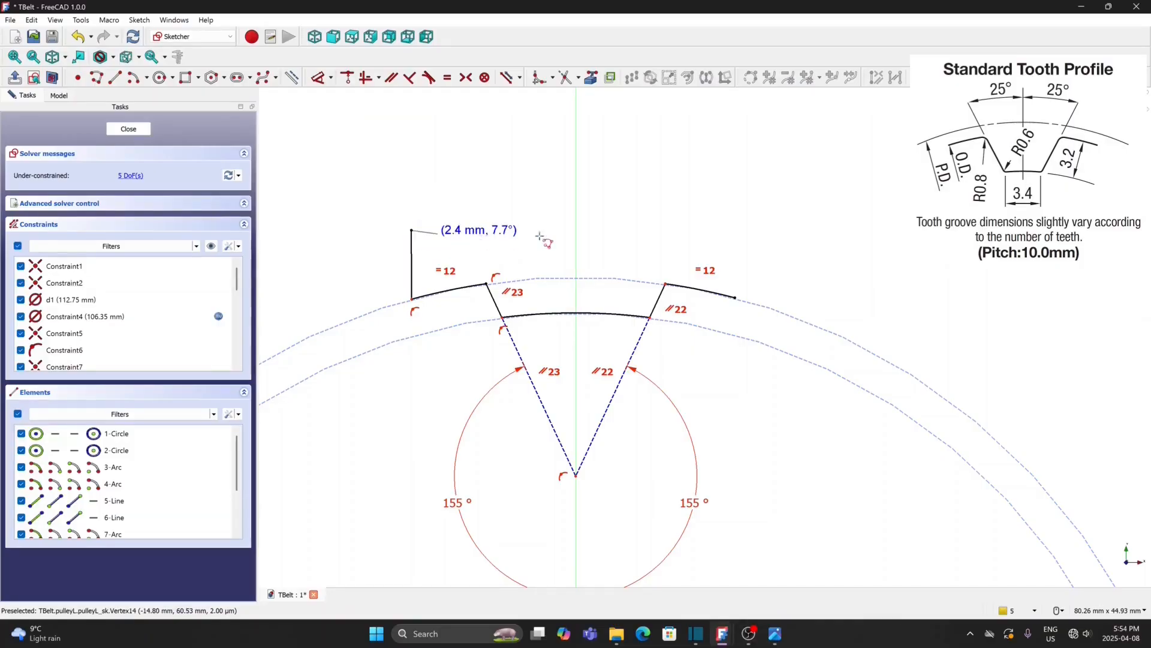
left_click(728, 231)
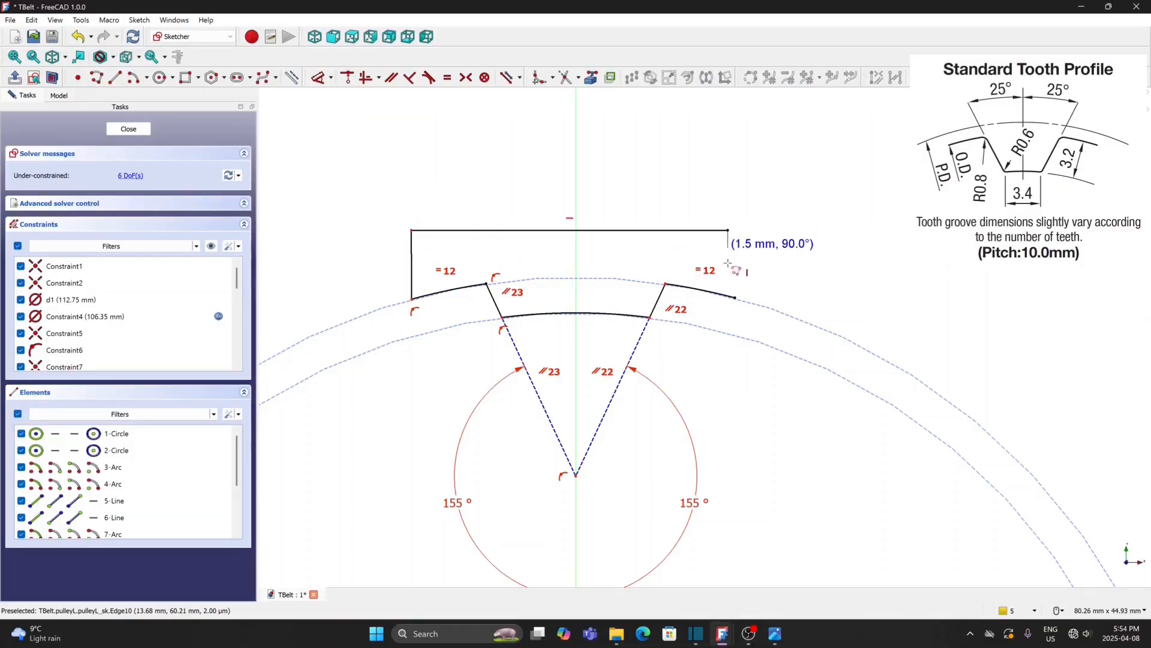
left_click(735, 296)
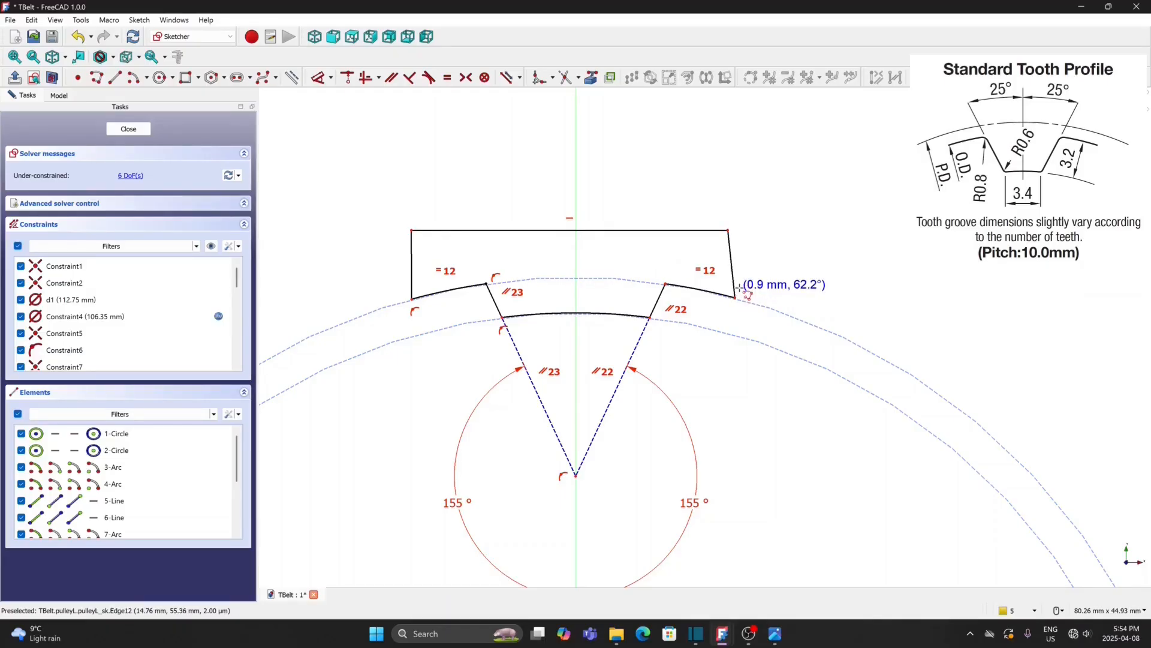
right_click(740, 260)
- Constrain the two side lines of the closing polyline to be vertical
left_click(366, 77)
left_click(412, 264)
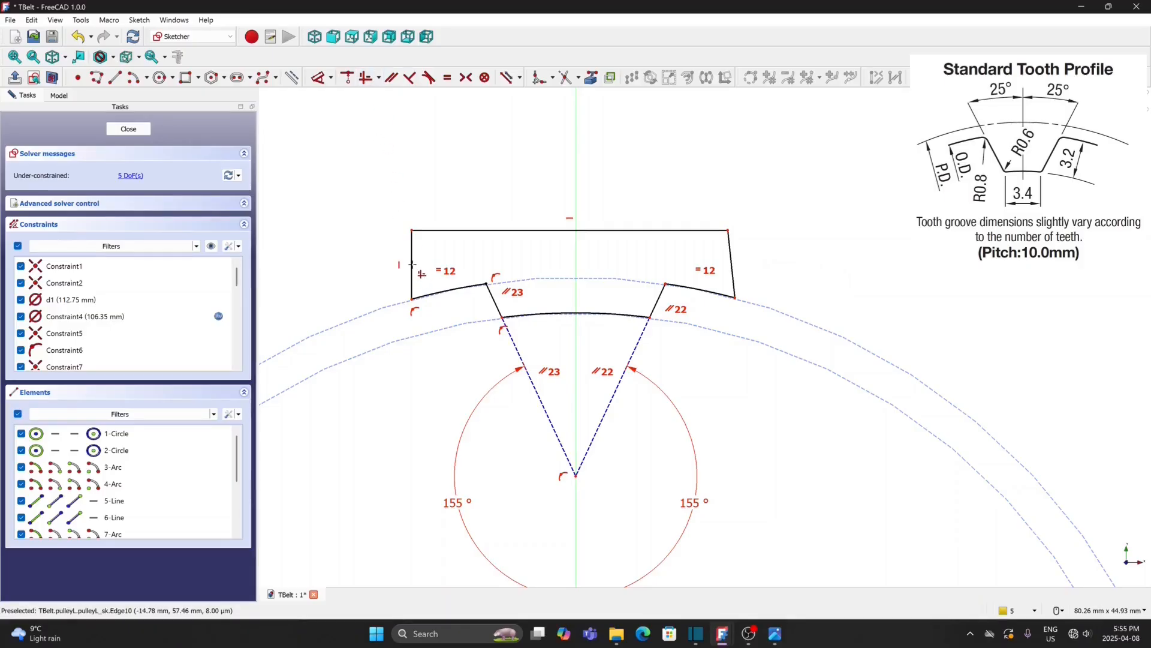
left_click(730, 249)
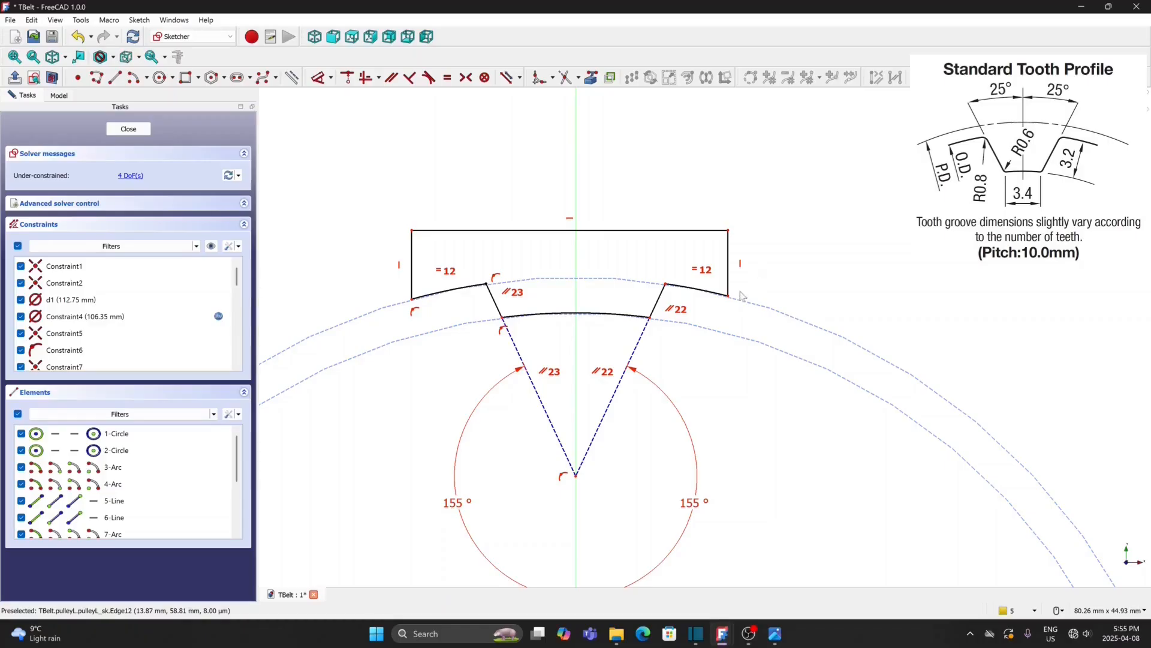
- Fillet the four corners where the groove flanks meet the outer arcs and the inner arc, with corner preservation on
left_click(539, 78)
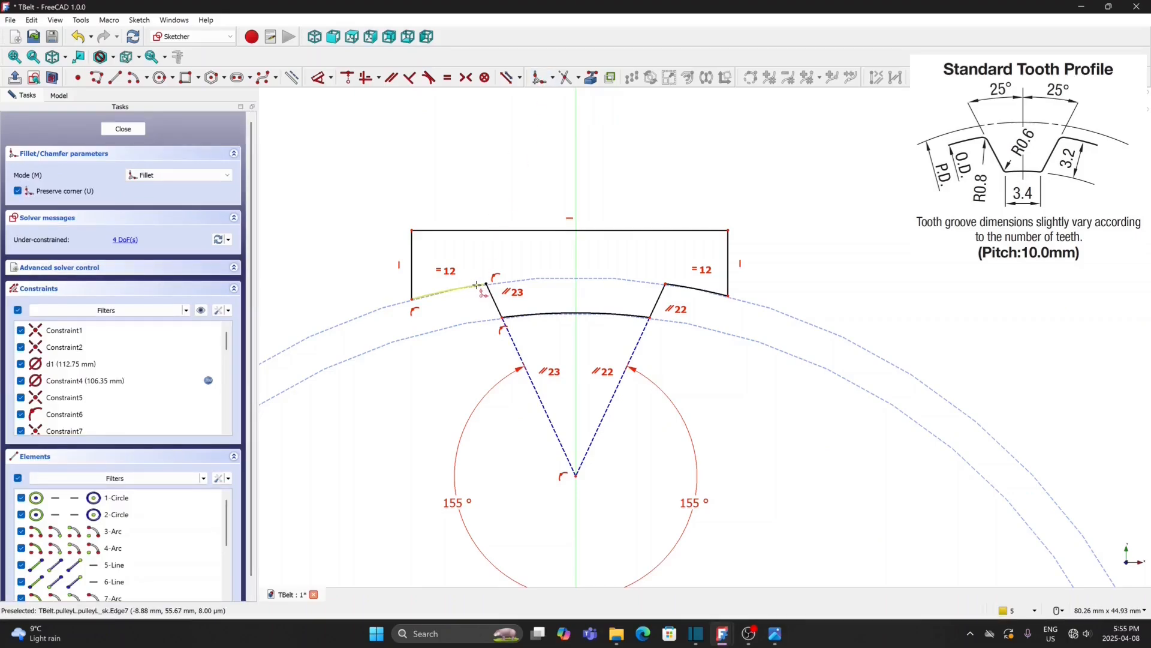
left_click(477, 286)
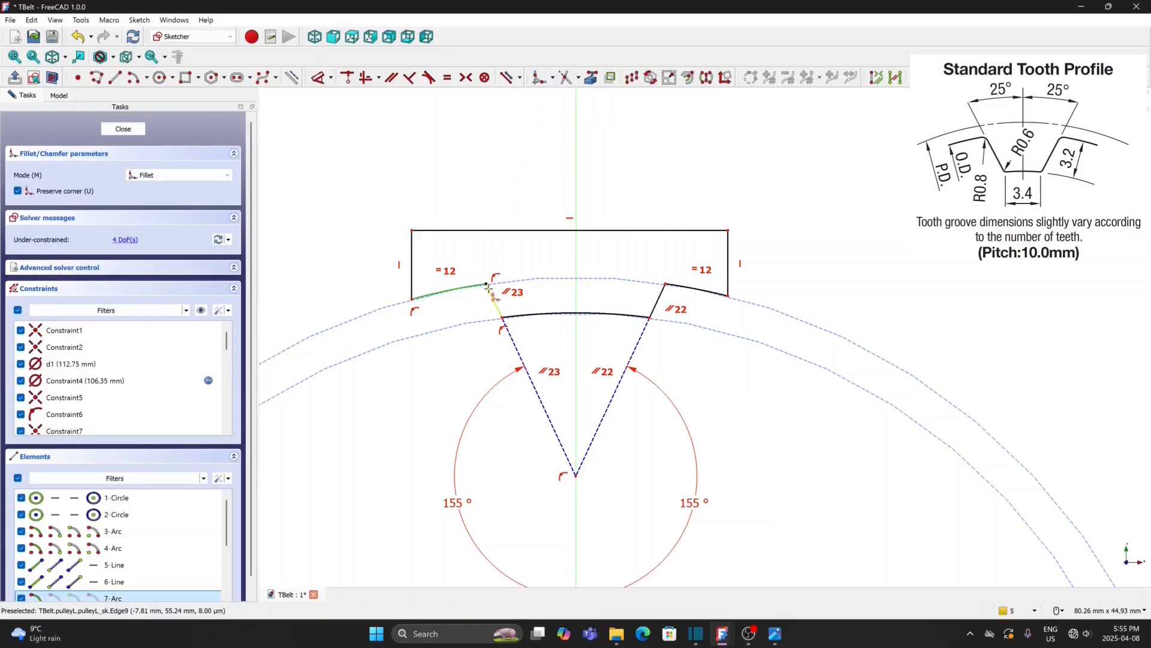
left_click(488, 289)
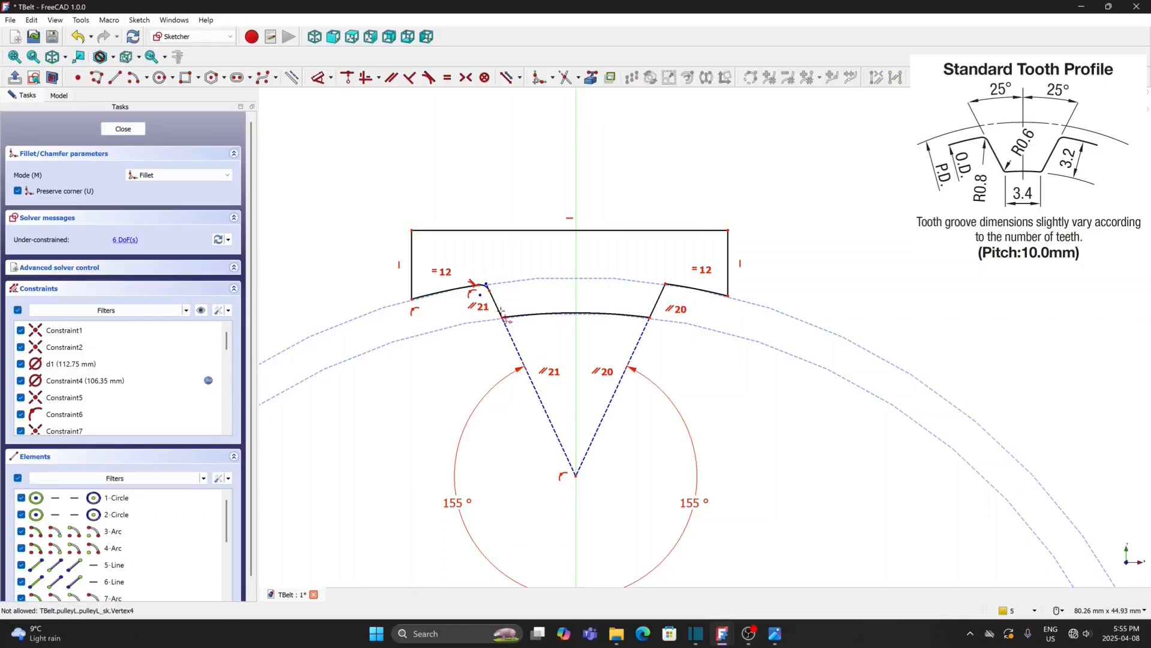
left_click(499, 310)
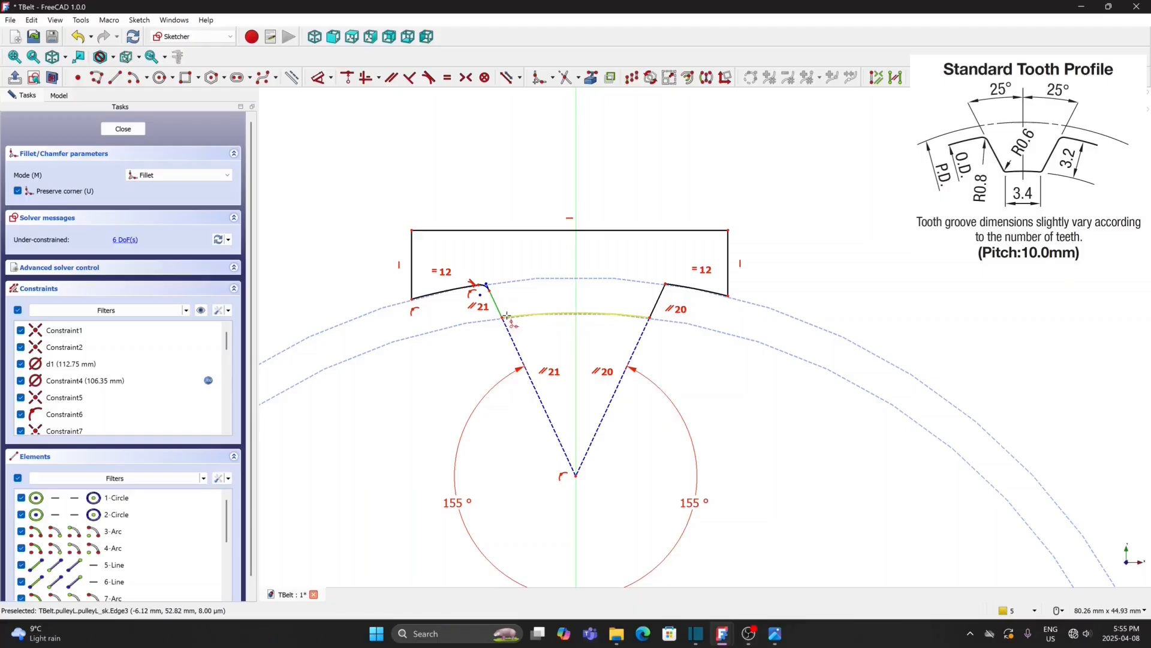
left_click(509, 317)
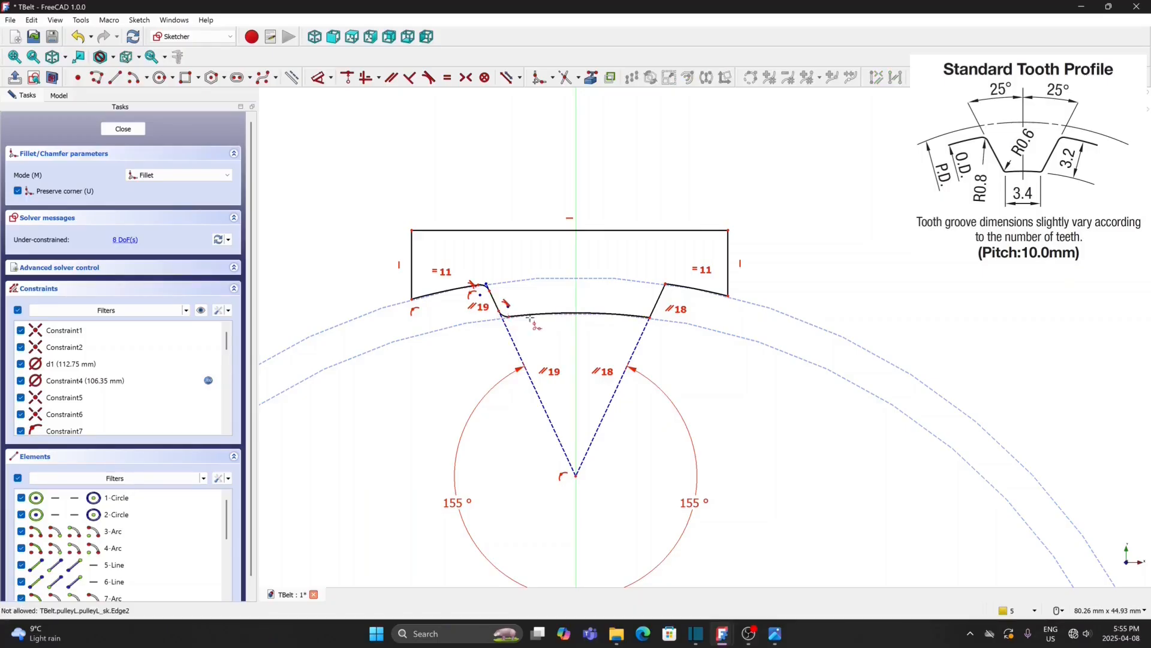
left_click(637, 315)
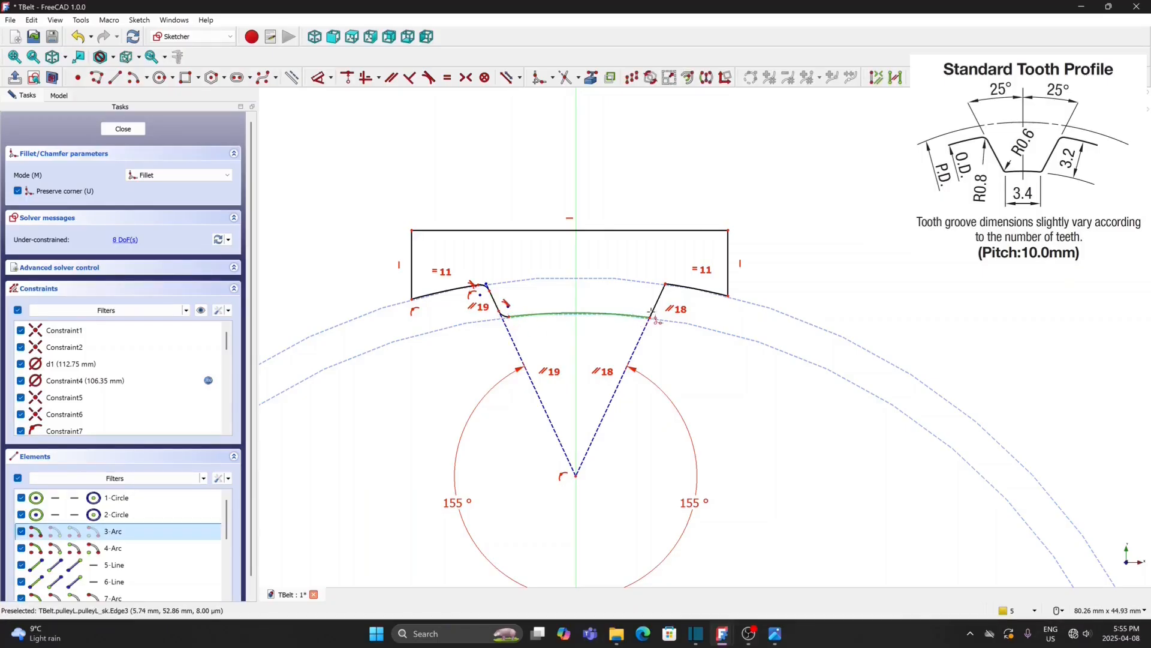
left_click(655, 313)
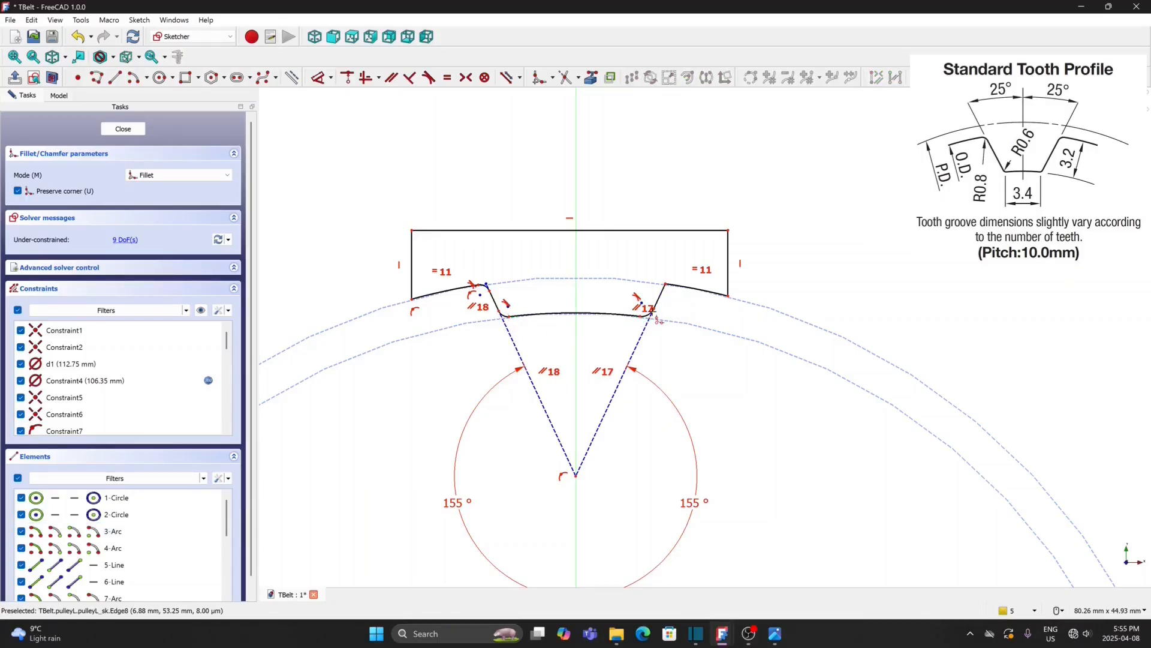
left_click(673, 286)
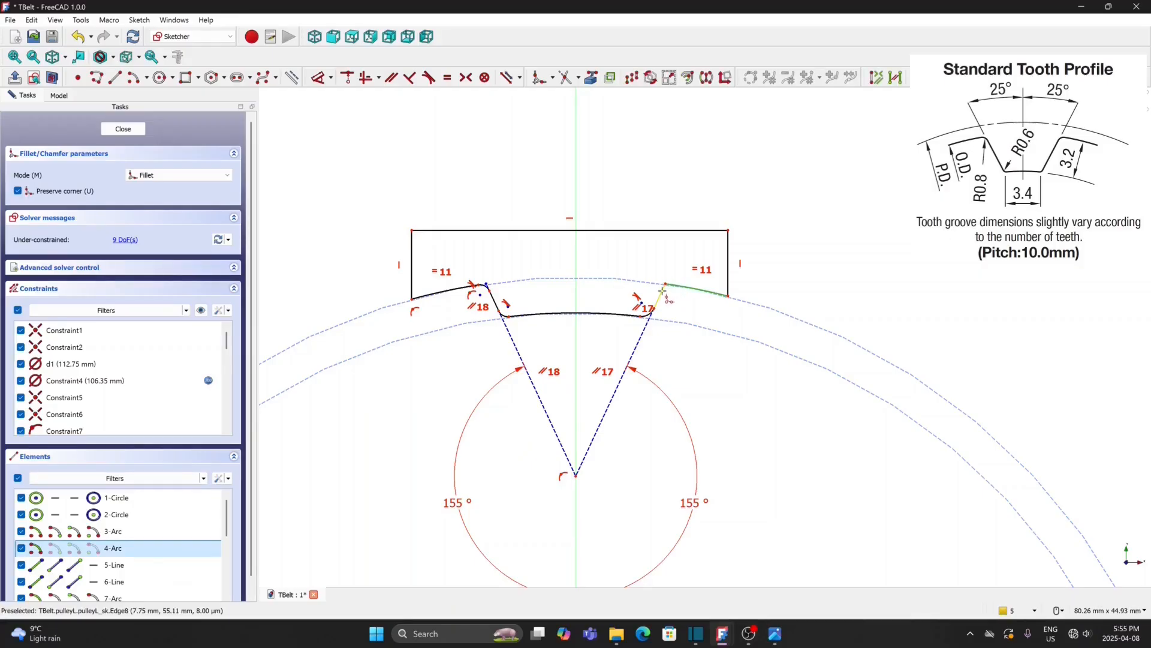
left_click(662, 290)
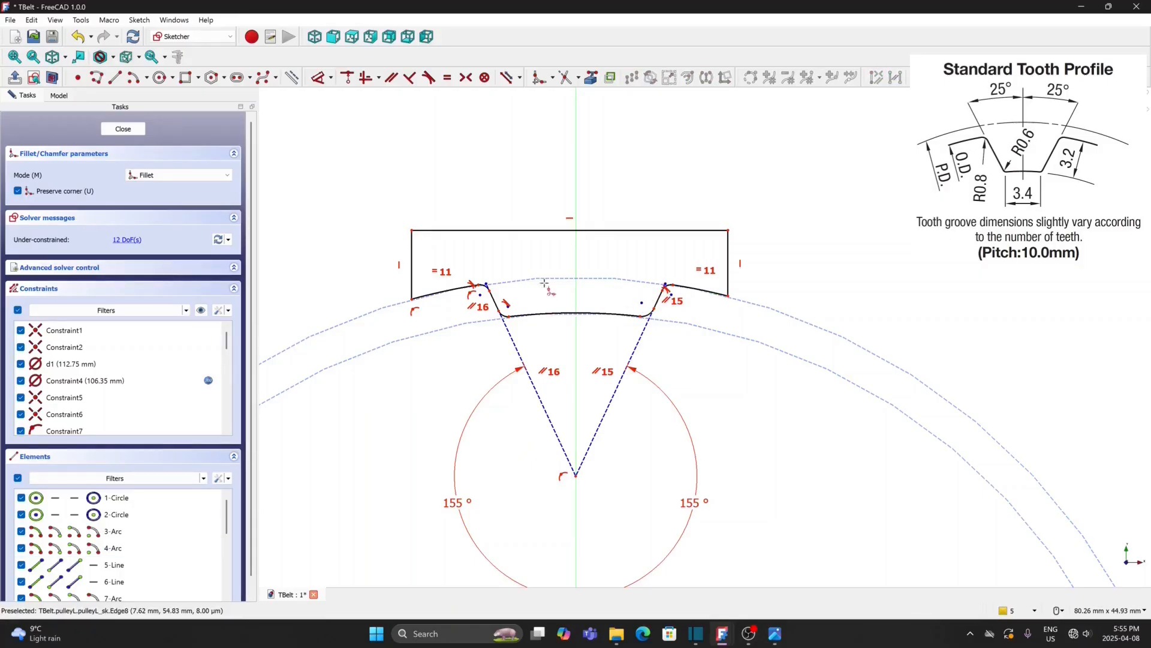
right_click(596, 191)
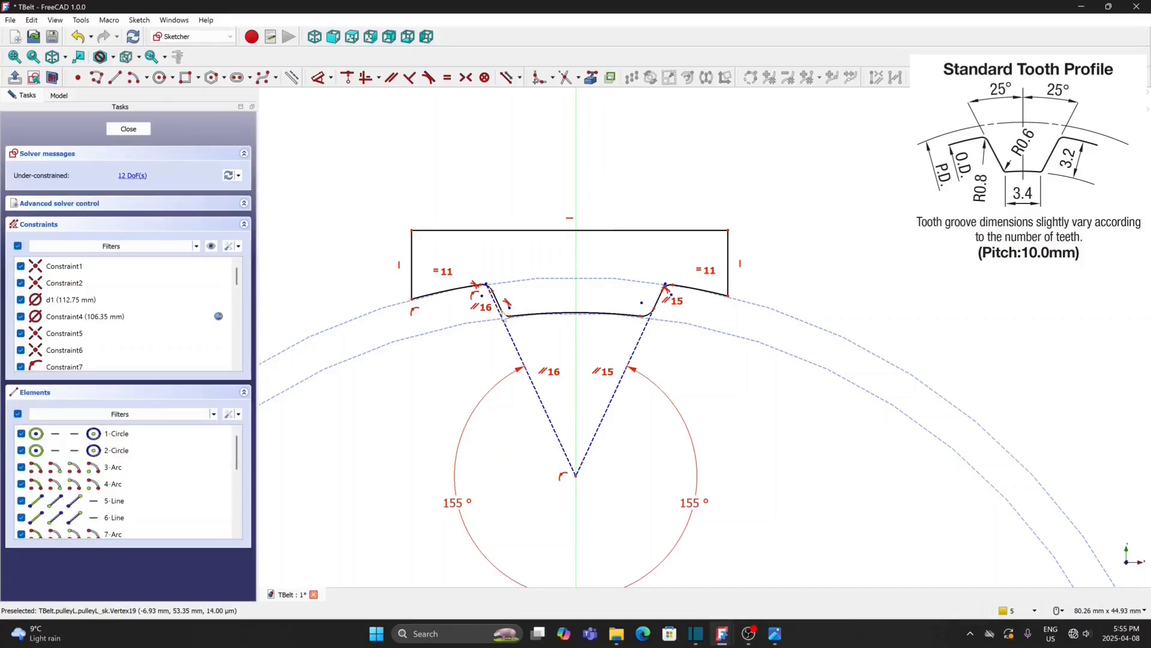
- Constrain the lower end of each groove flank to lie on the V construction line on its own side
scroll(521, 330, "up", 3)
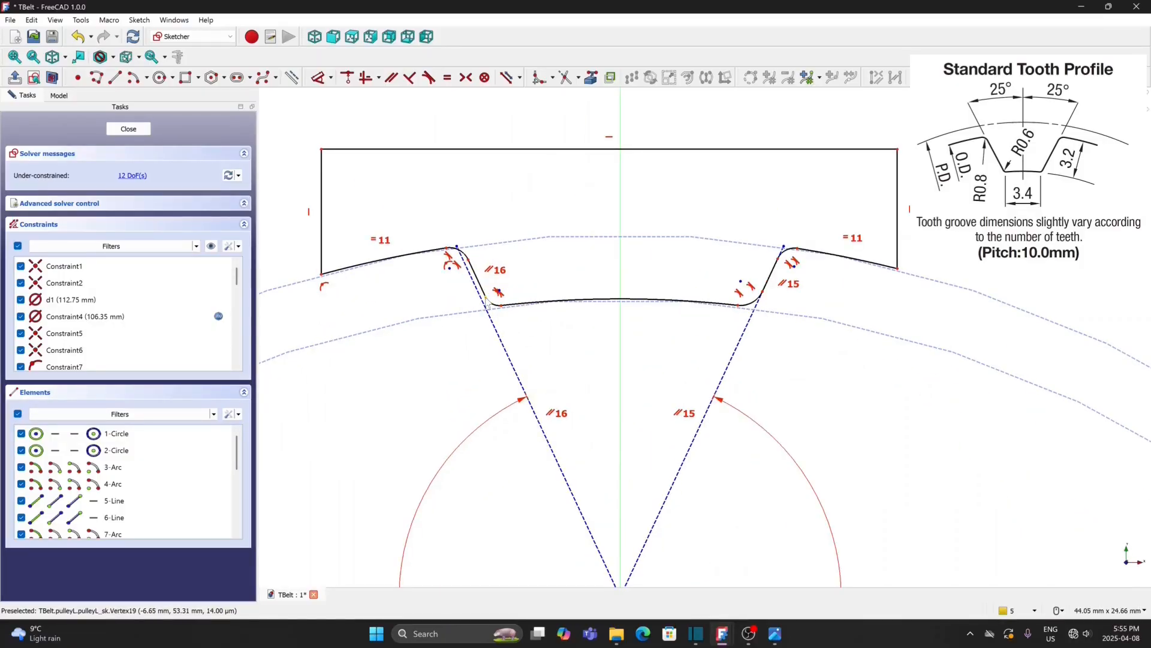
left_click(490, 321)
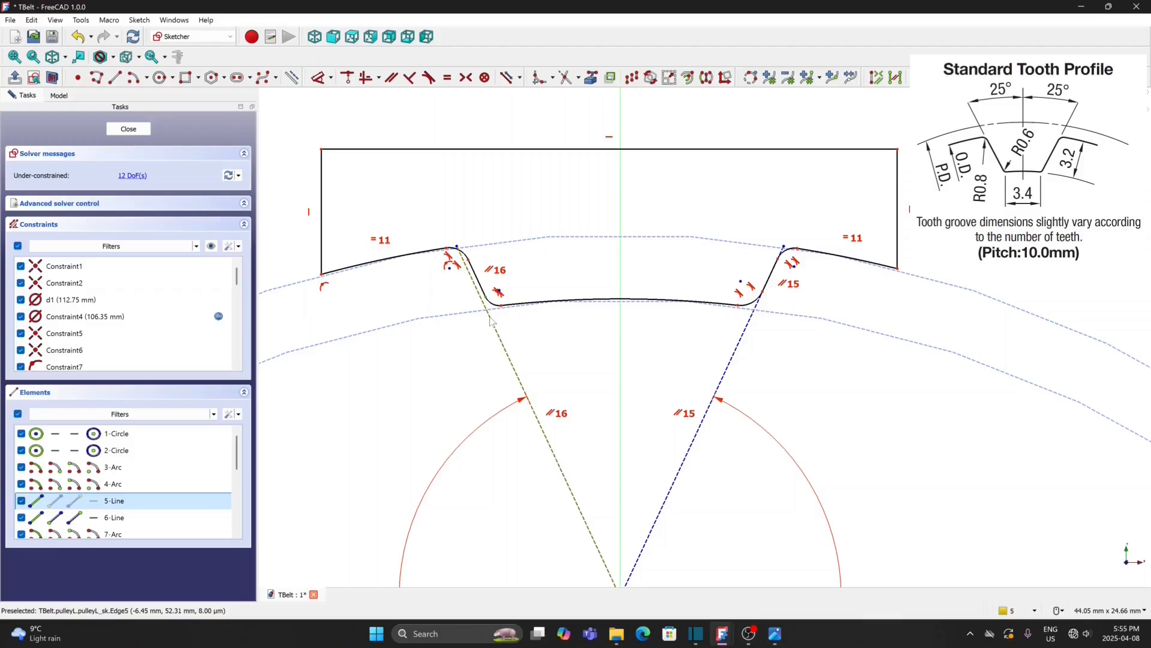
left_click(348, 77)
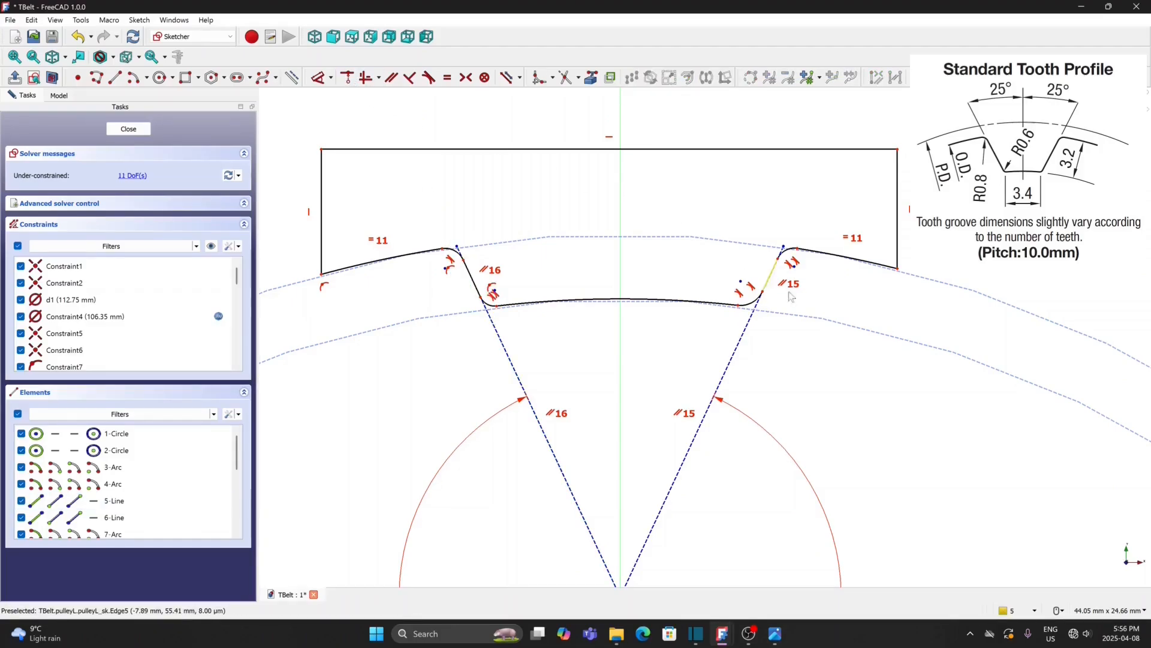
left_click_drag(751, 309, 761, 306)
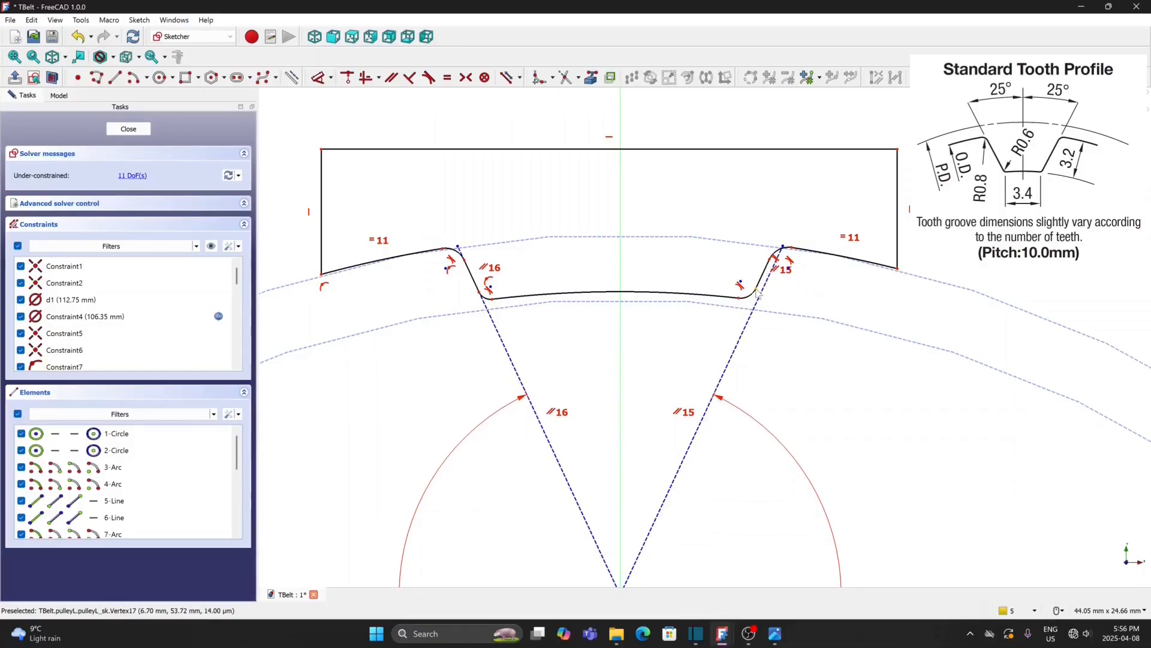
left_click(757, 306)
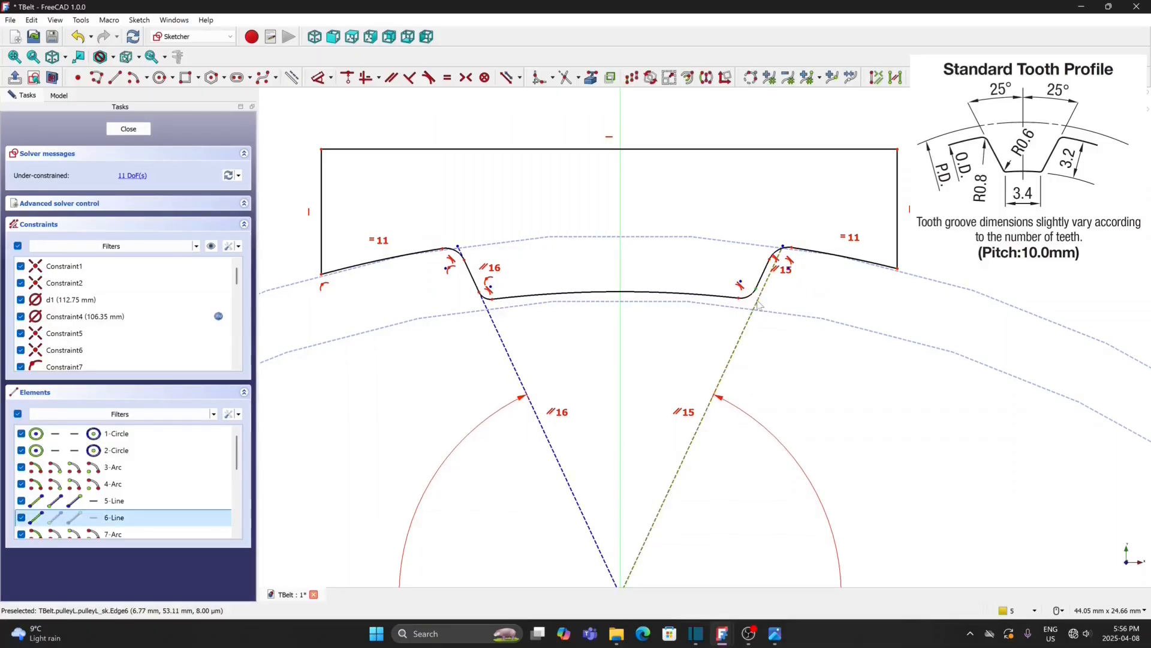
left_click(348, 77)
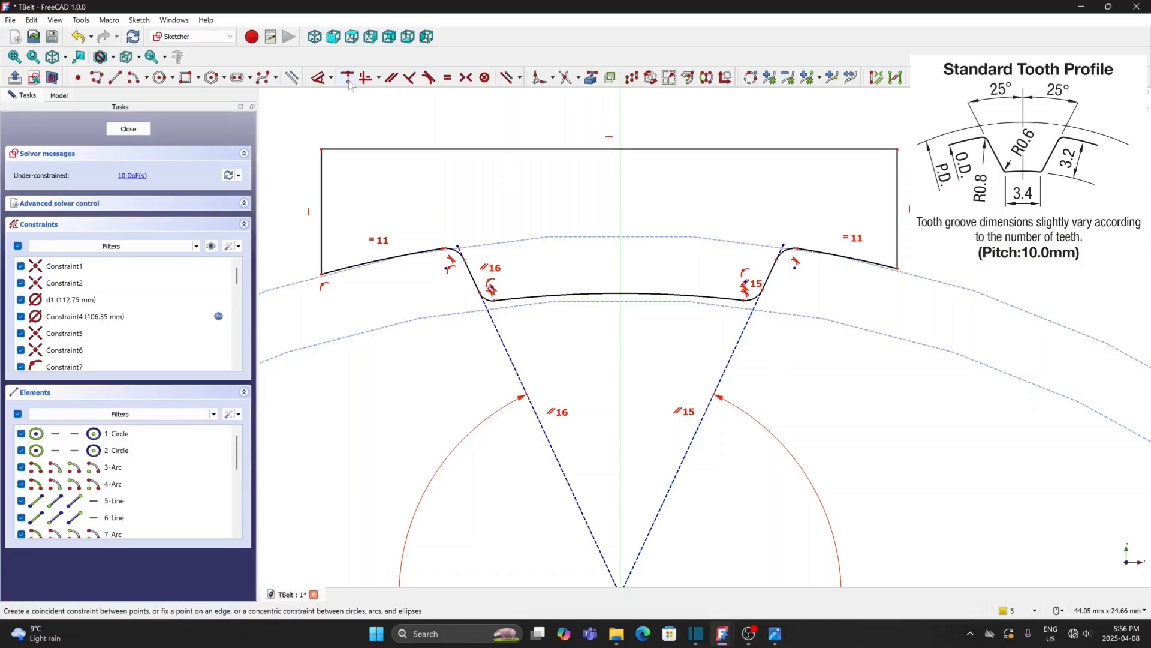
- Constrain the right end point of the groove's bottom arc to lie on the inner construction circle
left_click(743, 304)
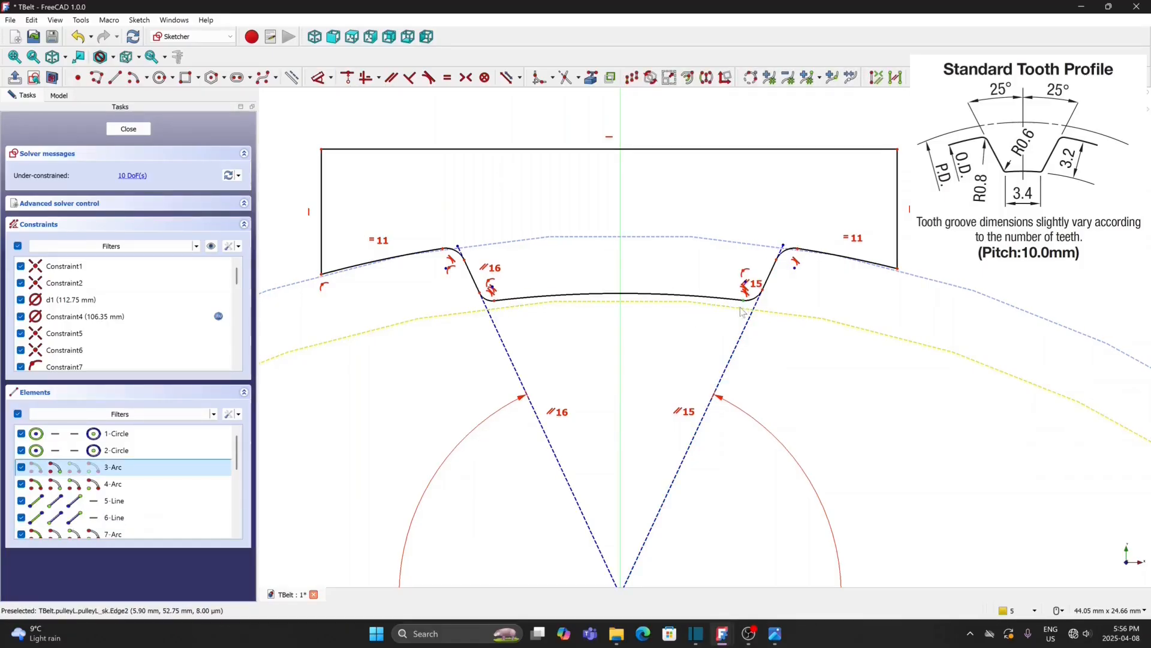
left_click(741, 311)
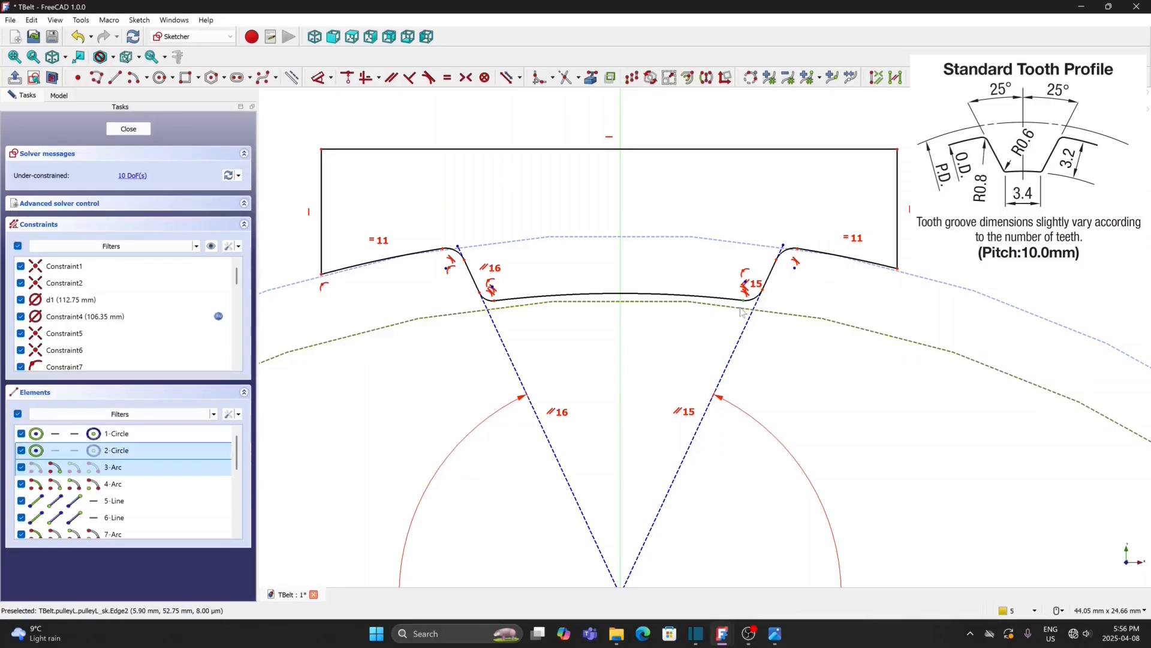
left_click(348, 78)
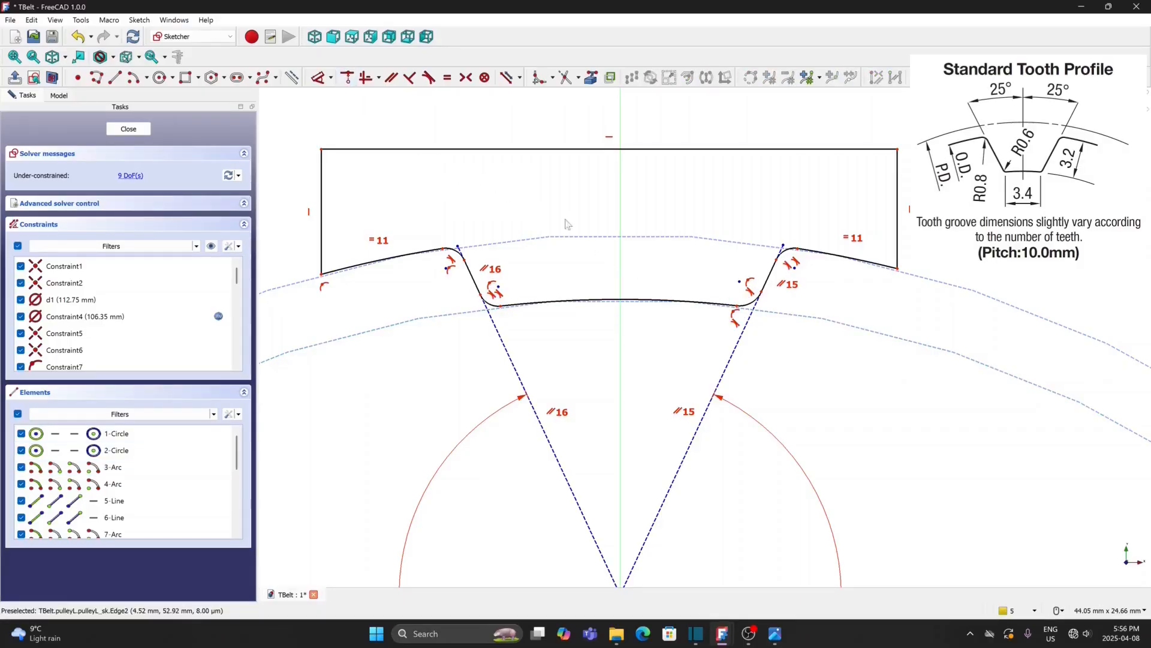
- Constrain the horizontal distance between the two ends of the groove's bottom arc to 3.4 mm
left_click(502, 308)
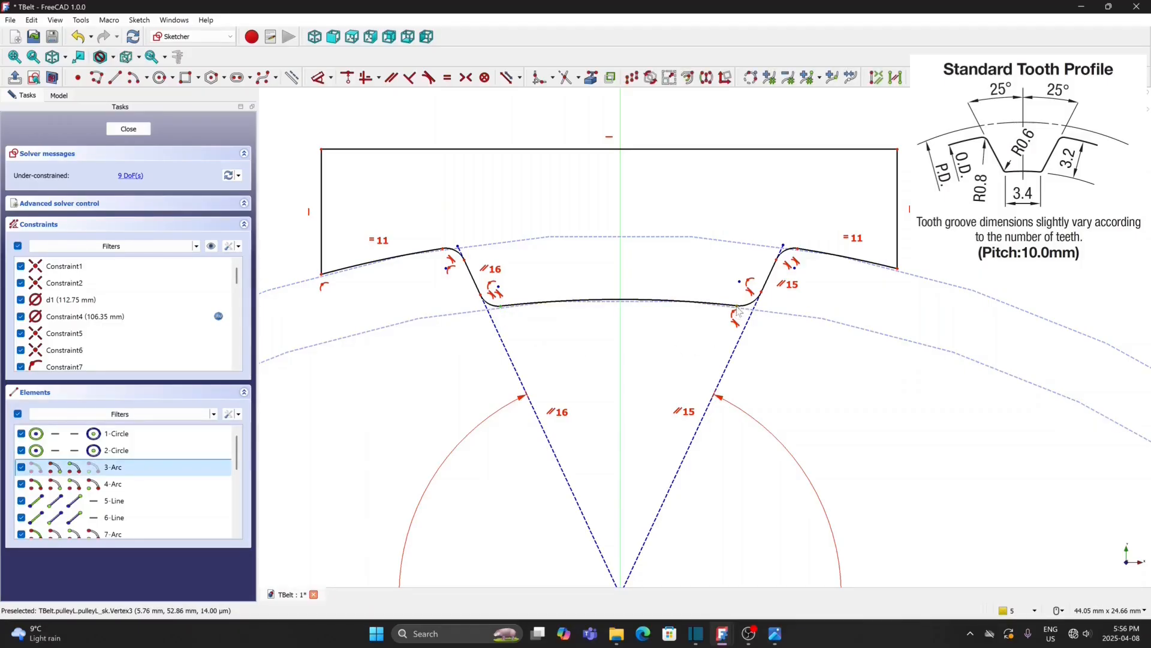
left_click(331, 78)
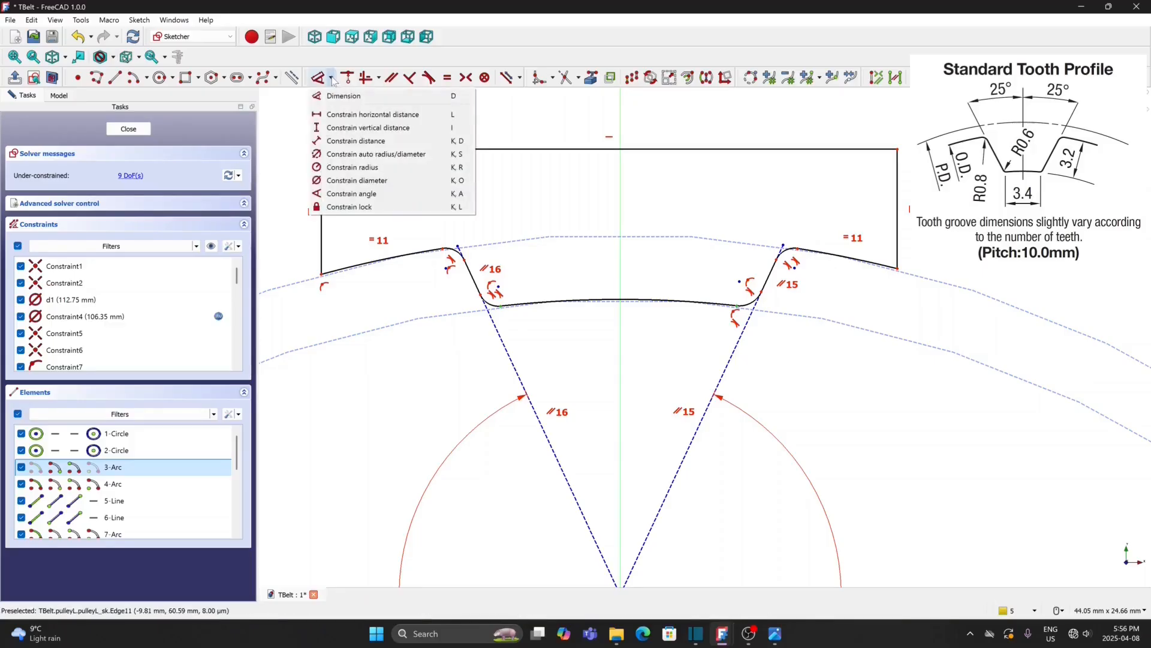
left_click(318, 115)
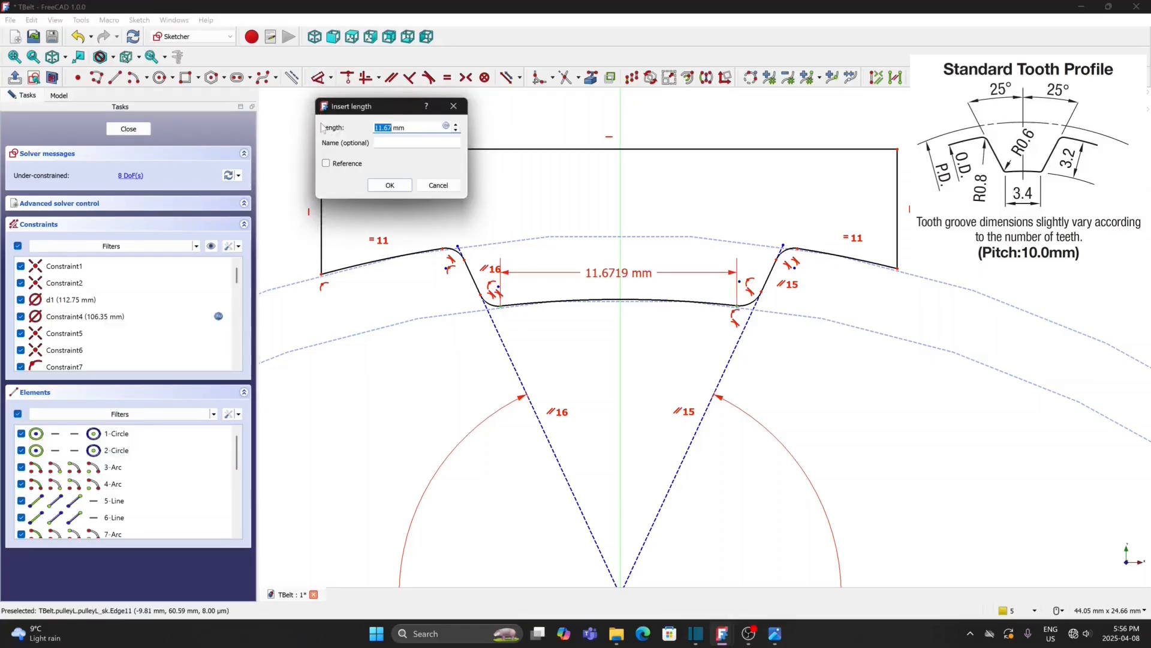
type("3")
left_click(390, 186)
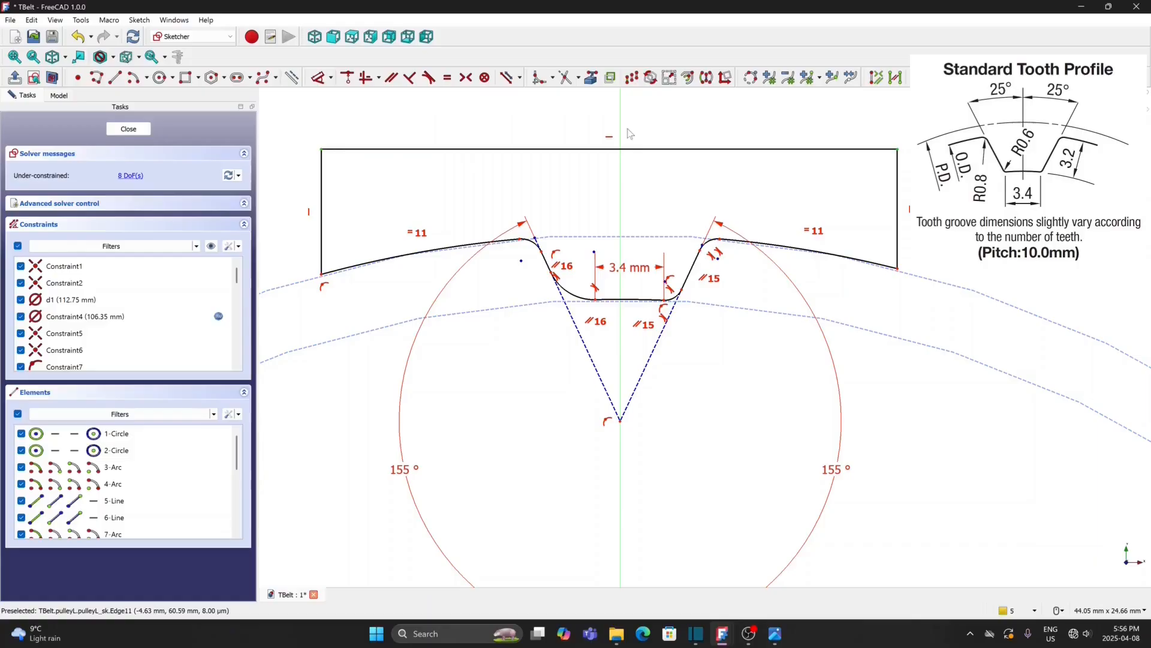
- Make the profile's upper horizontal edge symmetric about the vertical axis and pull the profile in to a narrower, lower shape around the groove
left_click(467, 78)
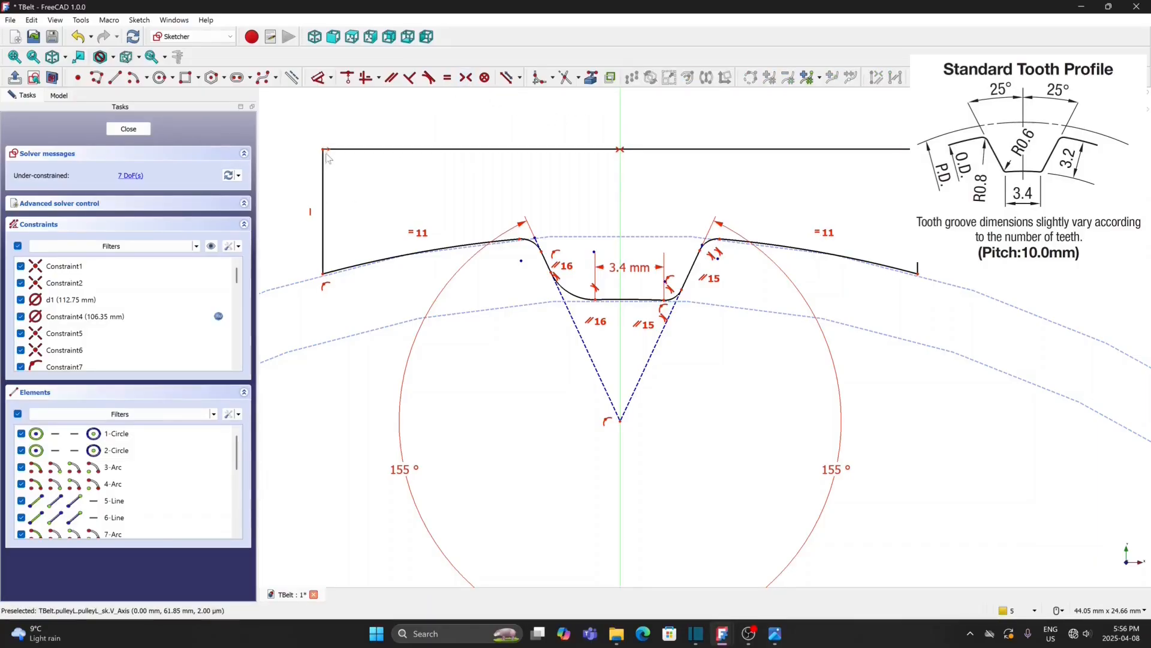
left_click_drag(328, 158, 502, 207)
left_click_drag(641, 301, 640, 302)
left_click_drag(691, 270, 689, 269)
- Set the radius of the groove's upper left fillet to 0.8 mm and of its lower left fillet to 0.6 mm
left_click(331, 78)
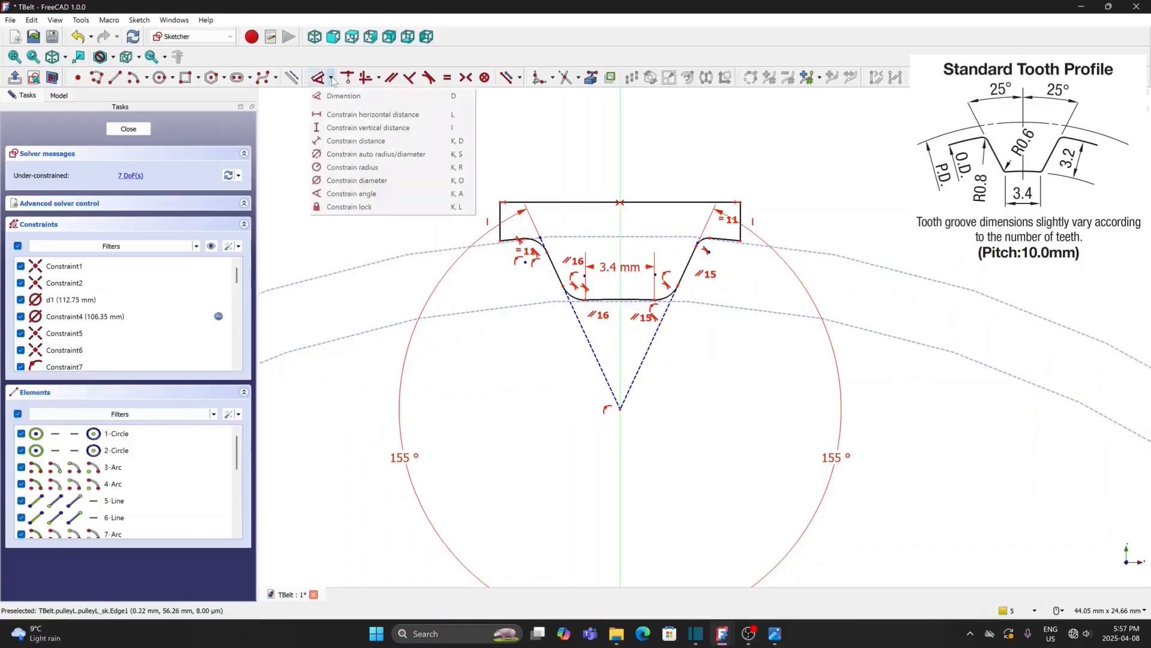
left_click(337, 165)
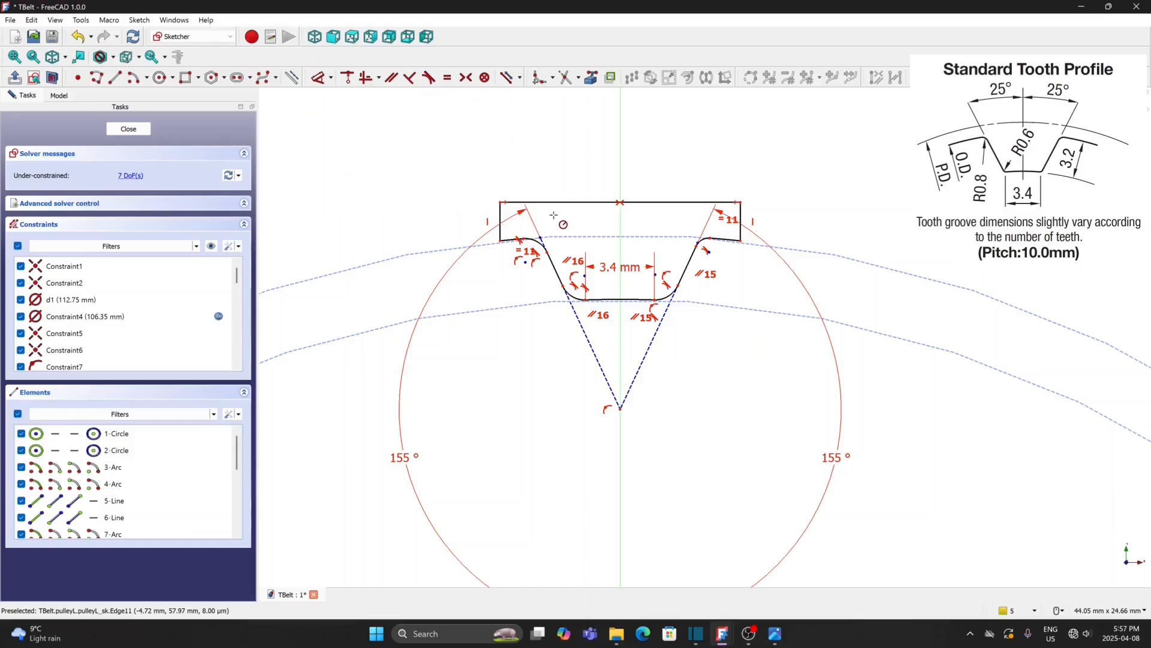
left_click(541, 243)
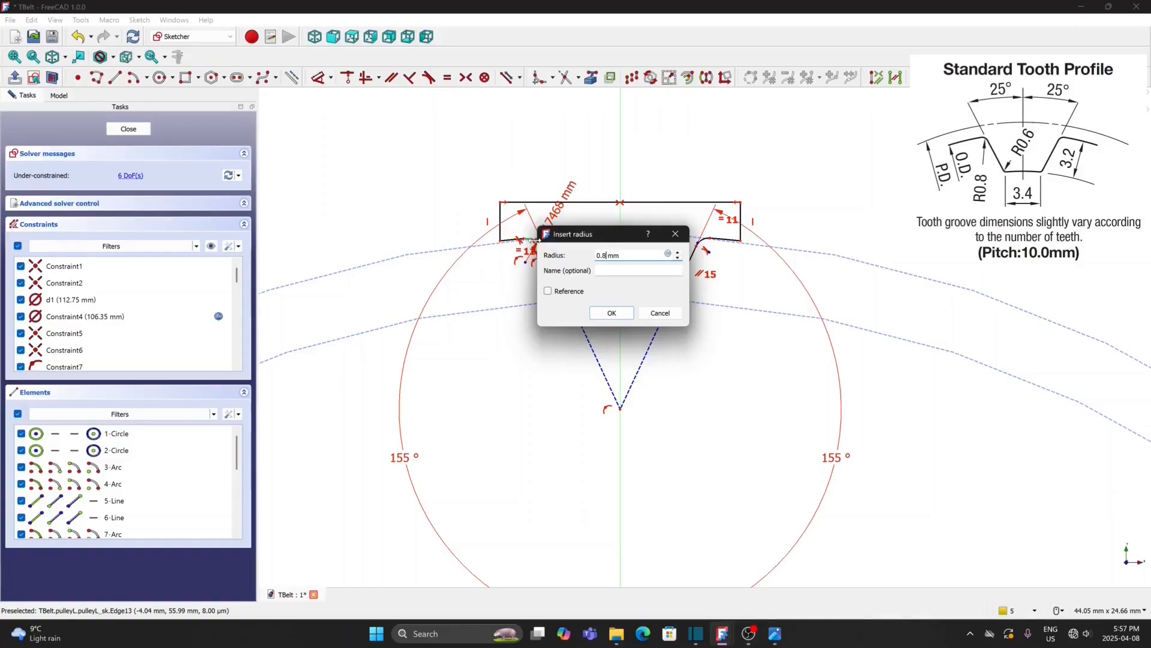
left_click(612, 313)
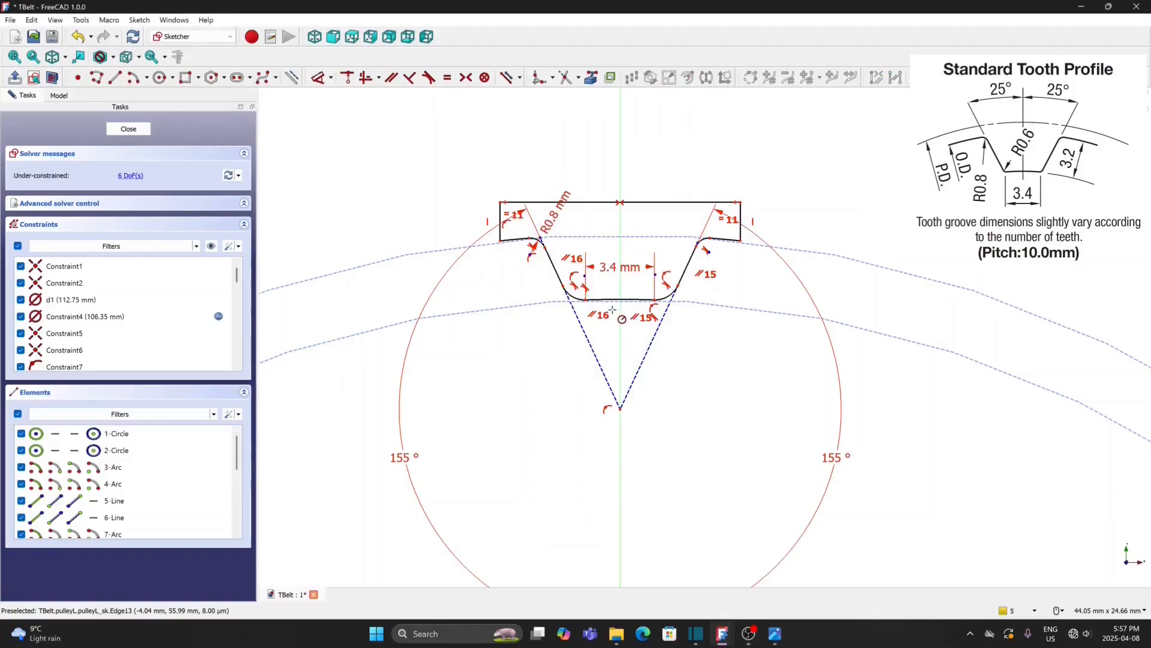
left_click(571, 297)
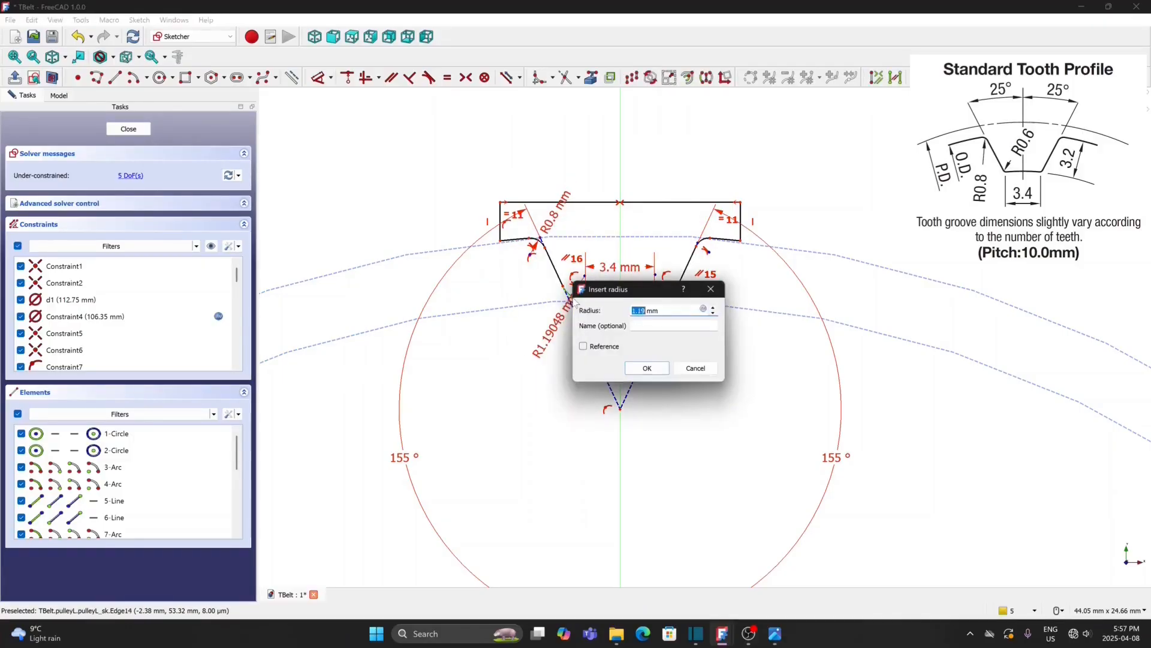
type("0.6")
left_click(647, 368)
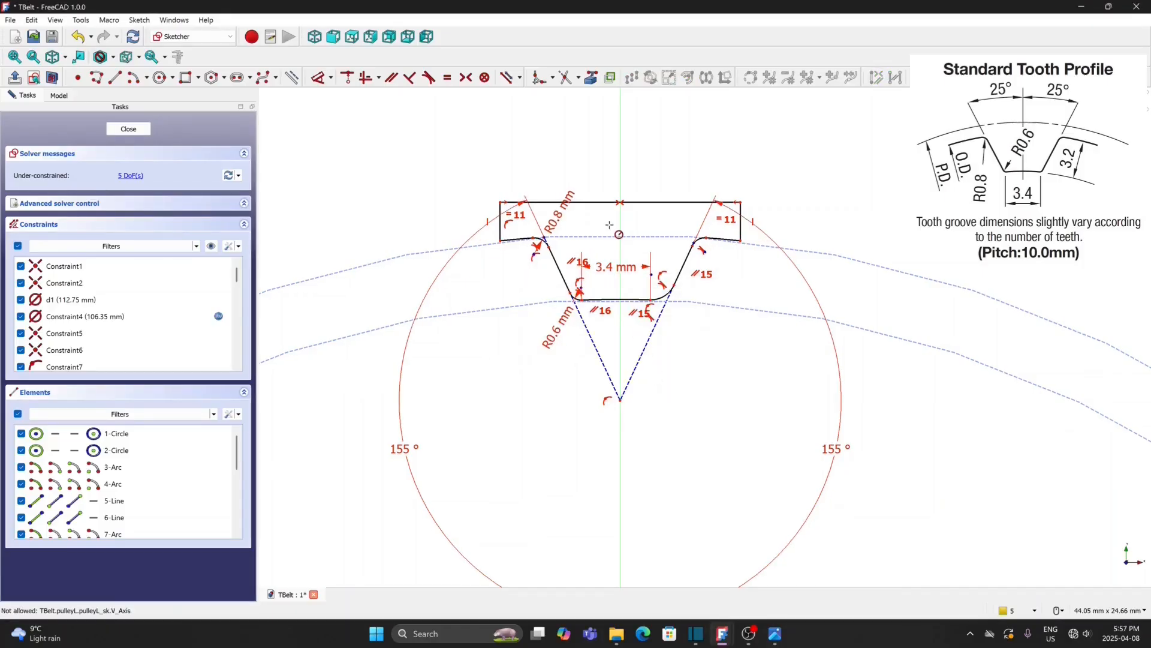
- Constrain the two lower groove fillets to be equal, and likewise the two upper groove fillets
left_click(579, 303)
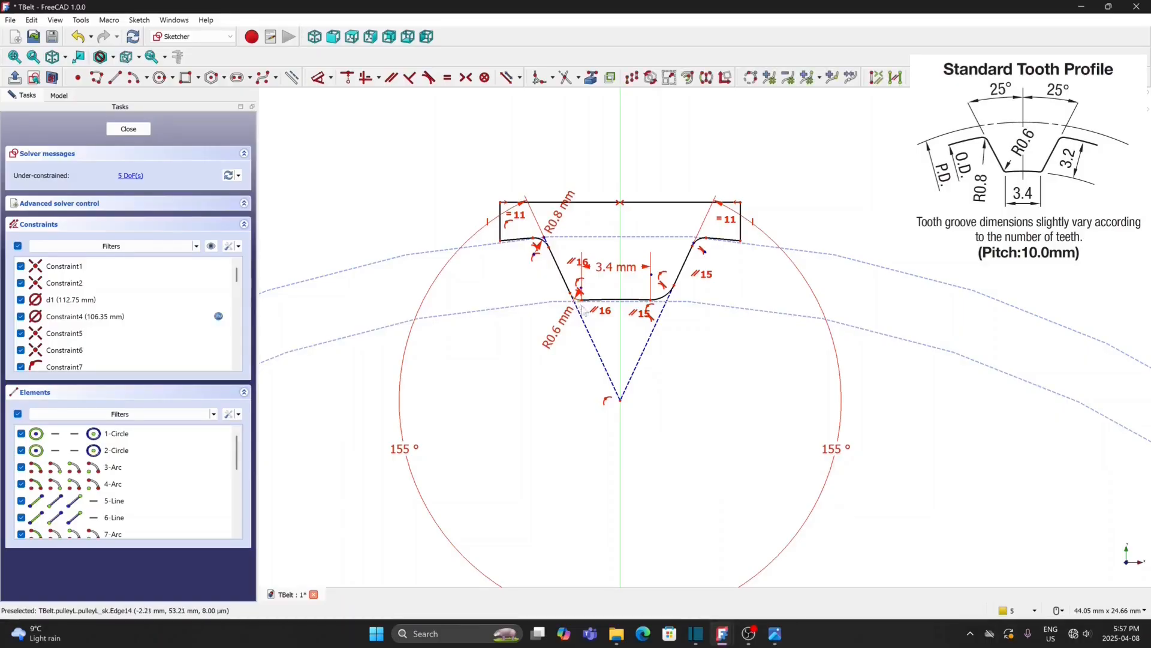
left_click(664, 300)
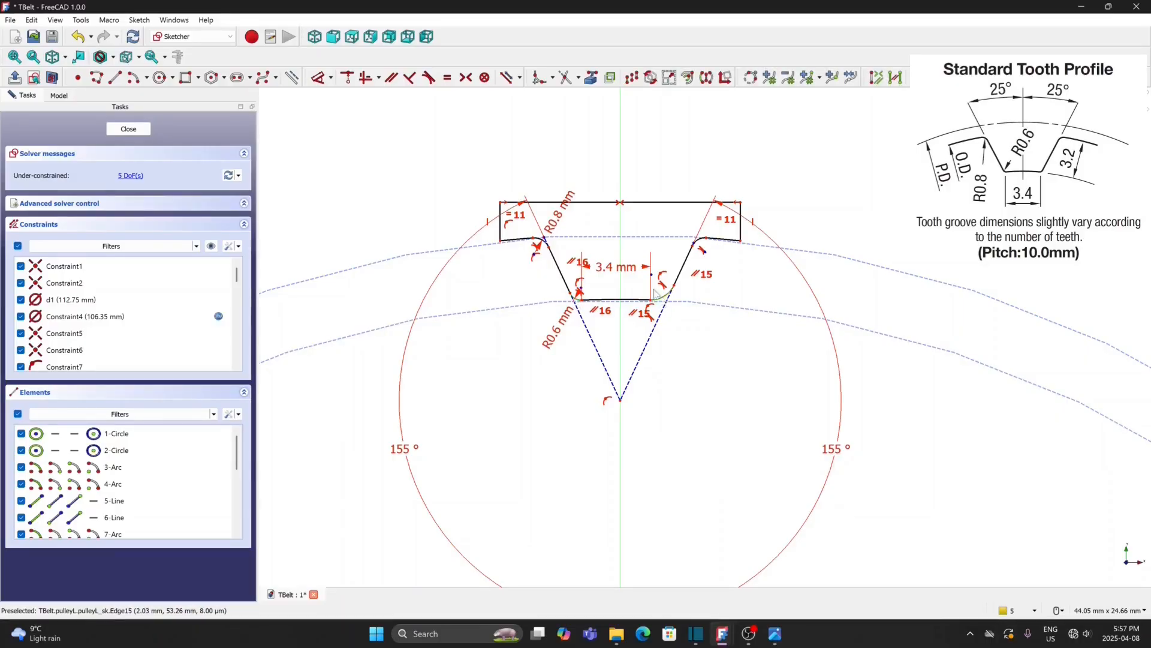
left_click(450, 79)
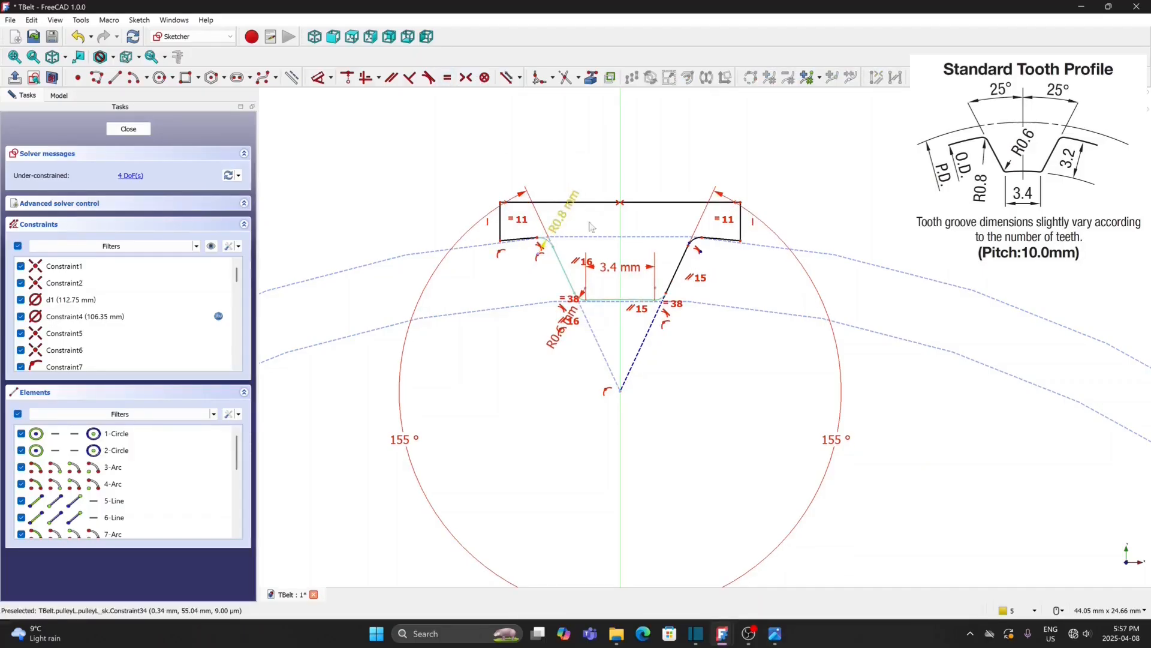
left_click(695, 248)
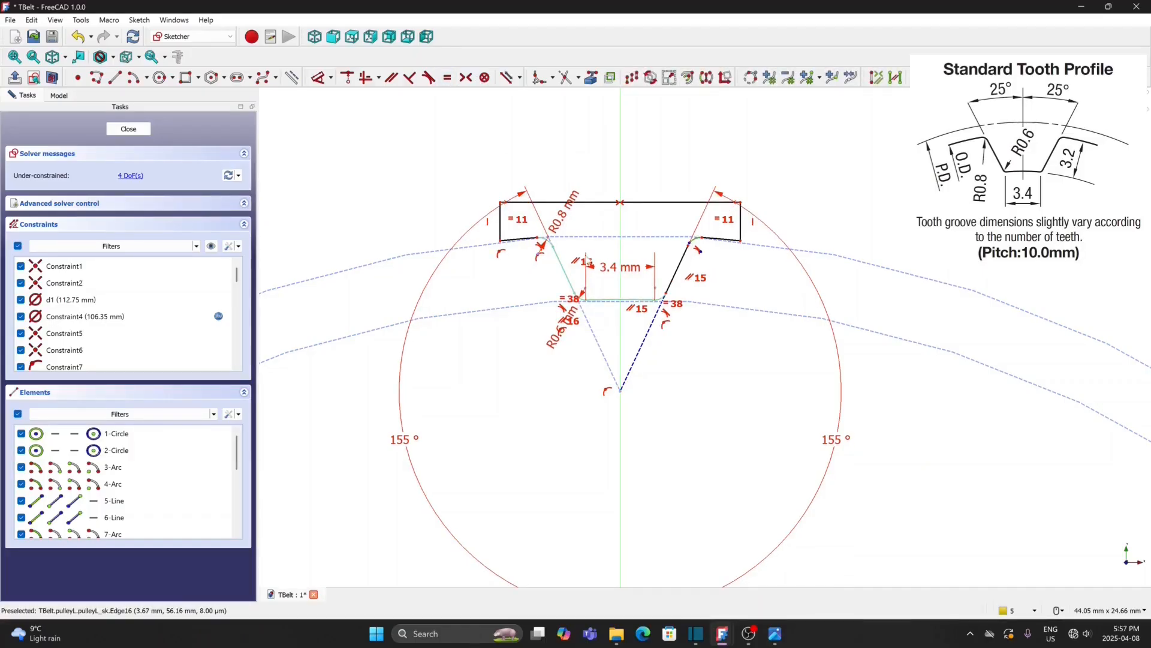
left_click(547, 241)
left_click(448, 78)
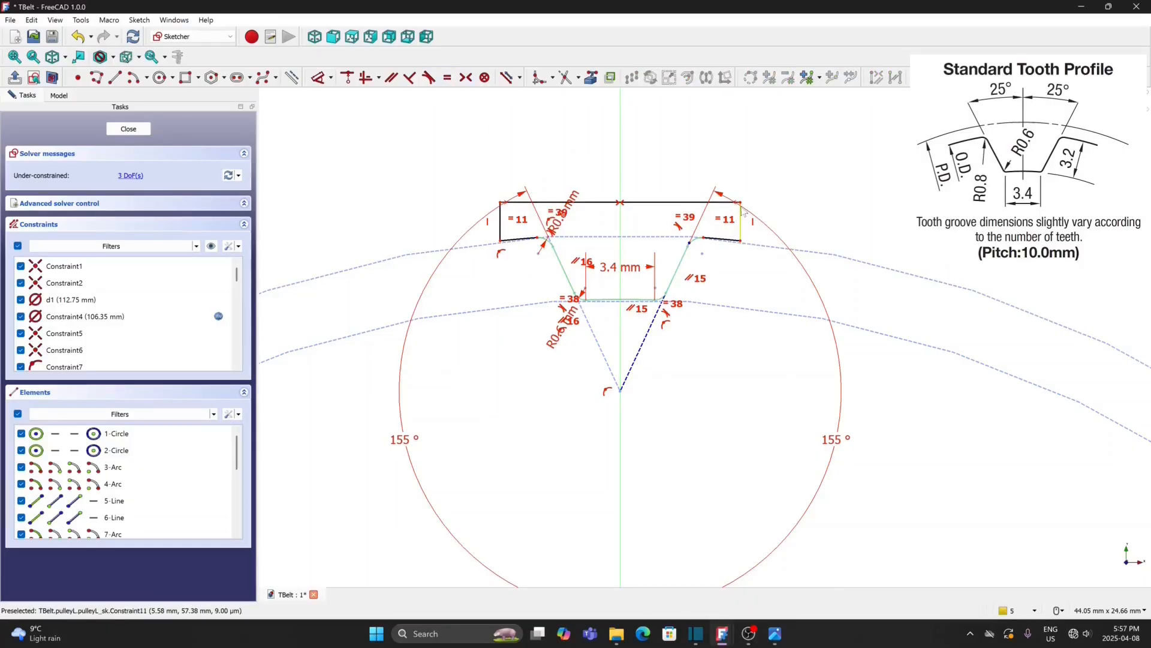
- Pull the profile's vertical side edges slightly closer together and close the sketch
left_click_drag(741, 207, 737, 207)
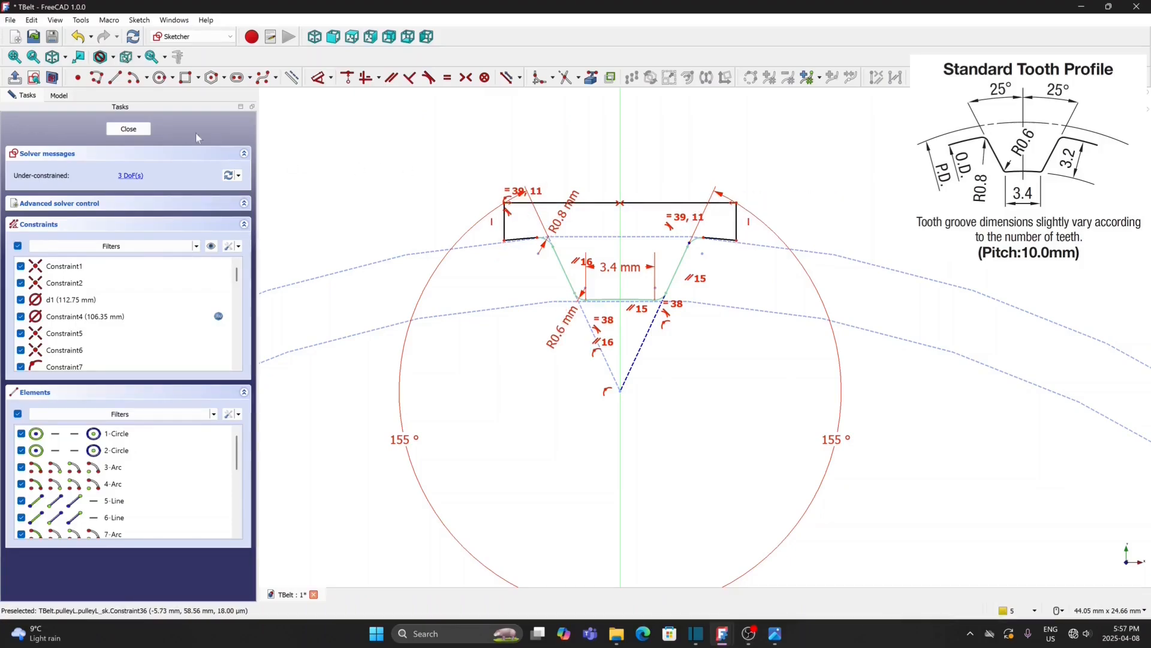
left_click(127, 129)
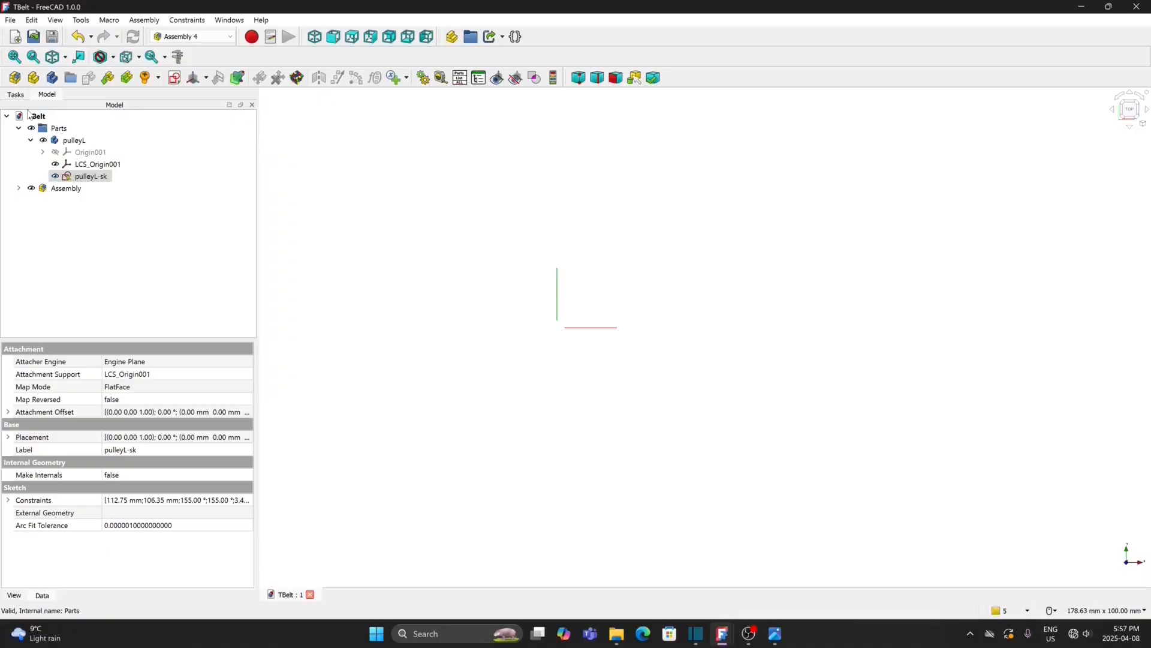
- Duplicate the pulleyL body together with all its dependent objects
left_click(74, 140)
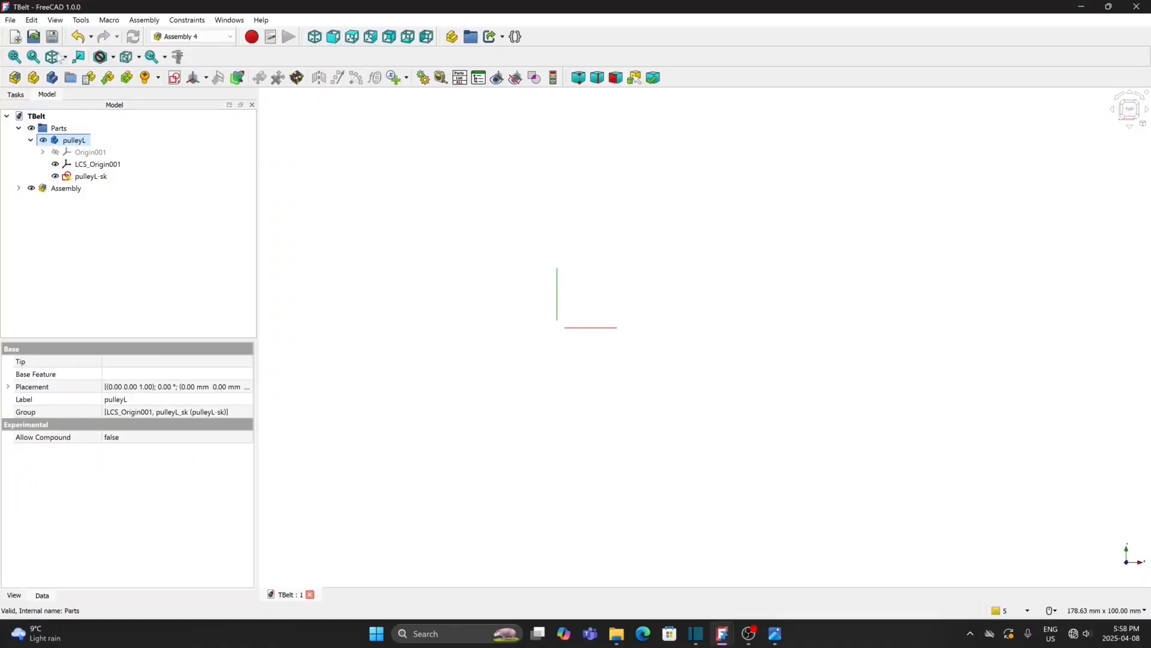
left_click(32, 20)
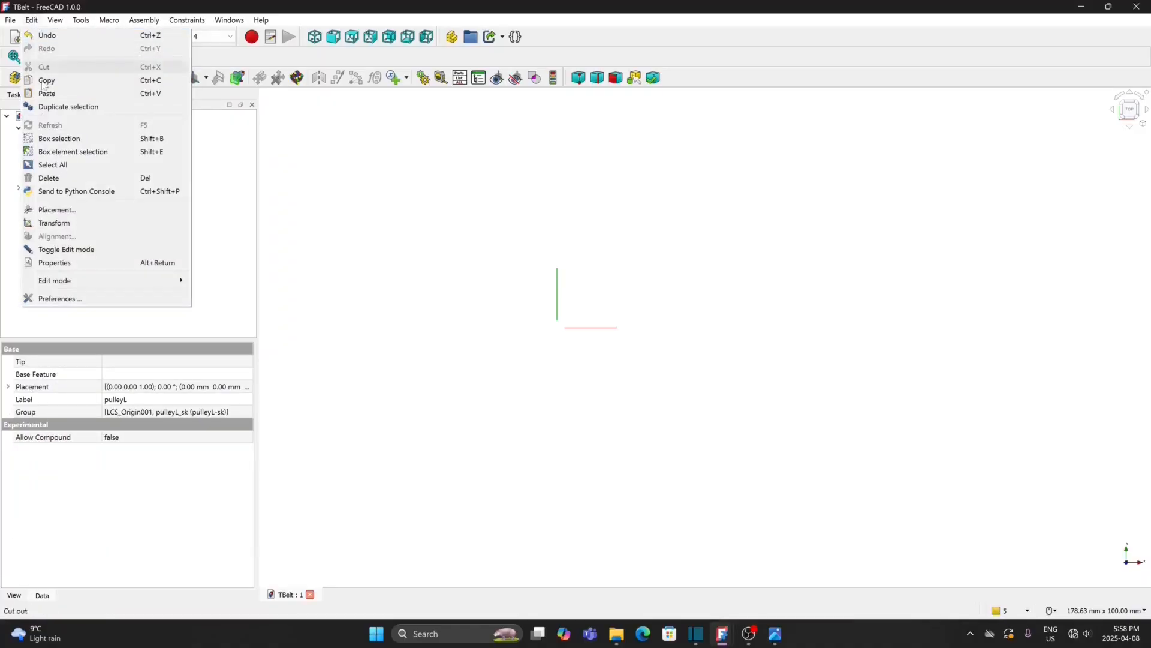
left_click(86, 112)
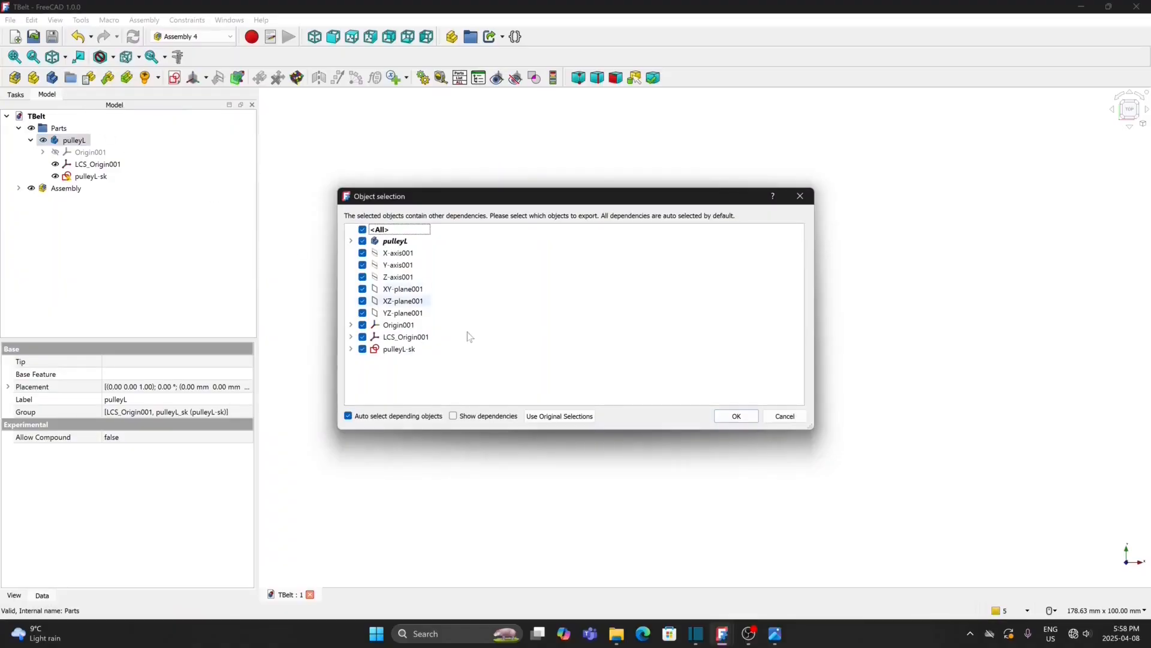
left_click(737, 417)
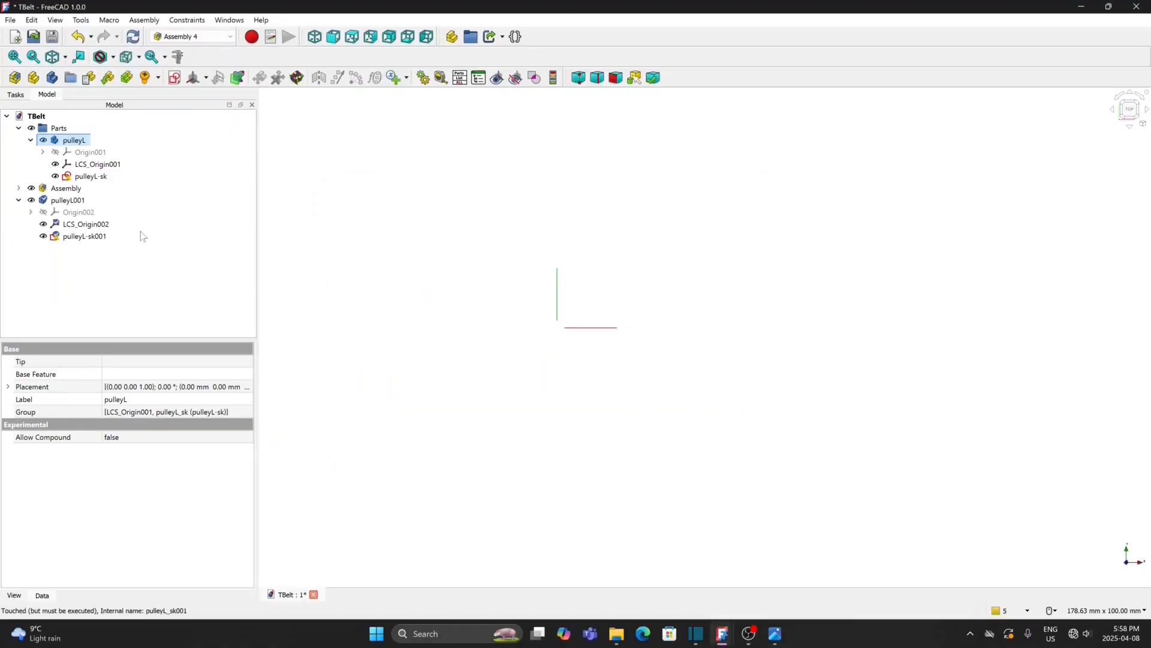
- Move the duplicated pulley body into the Parts group and rename it pulleyS
left_click(76, 201)
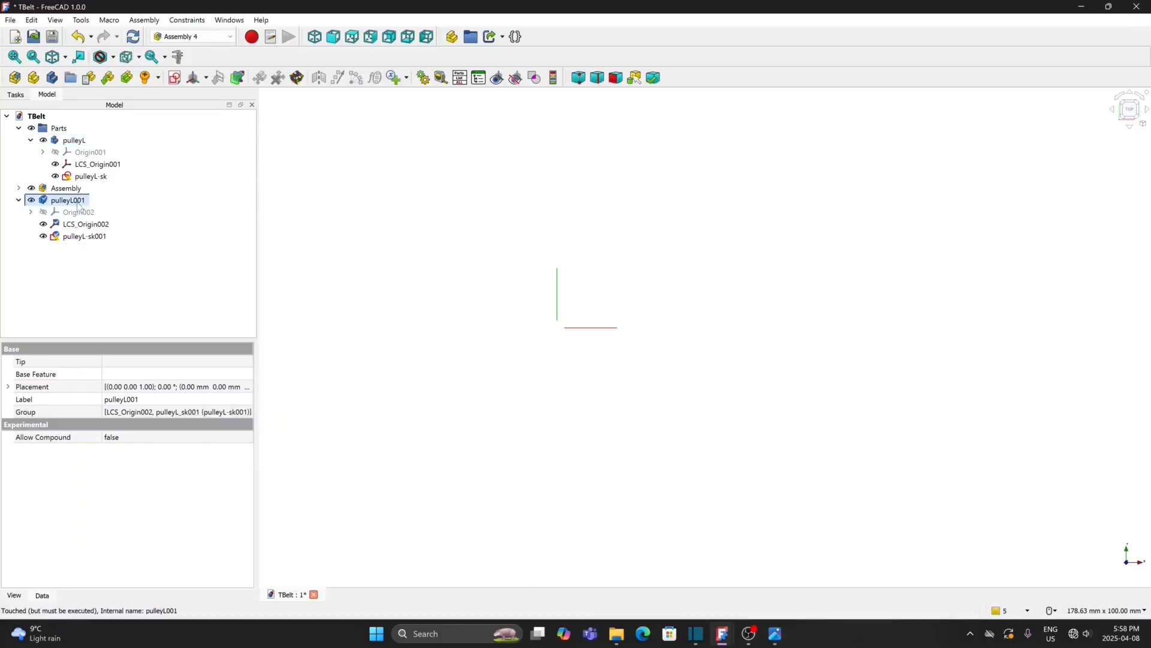
left_click_drag(67, 203, 171, 127)
right_click(98, 187)
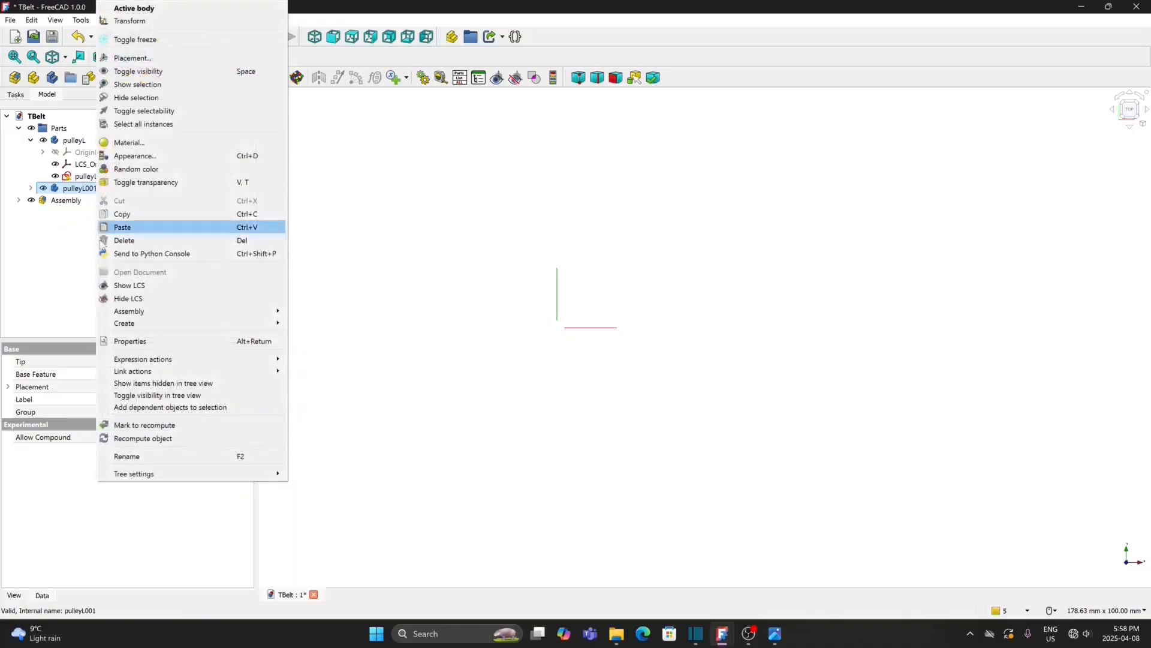
left_click(151, 457)
left_click(99, 188)
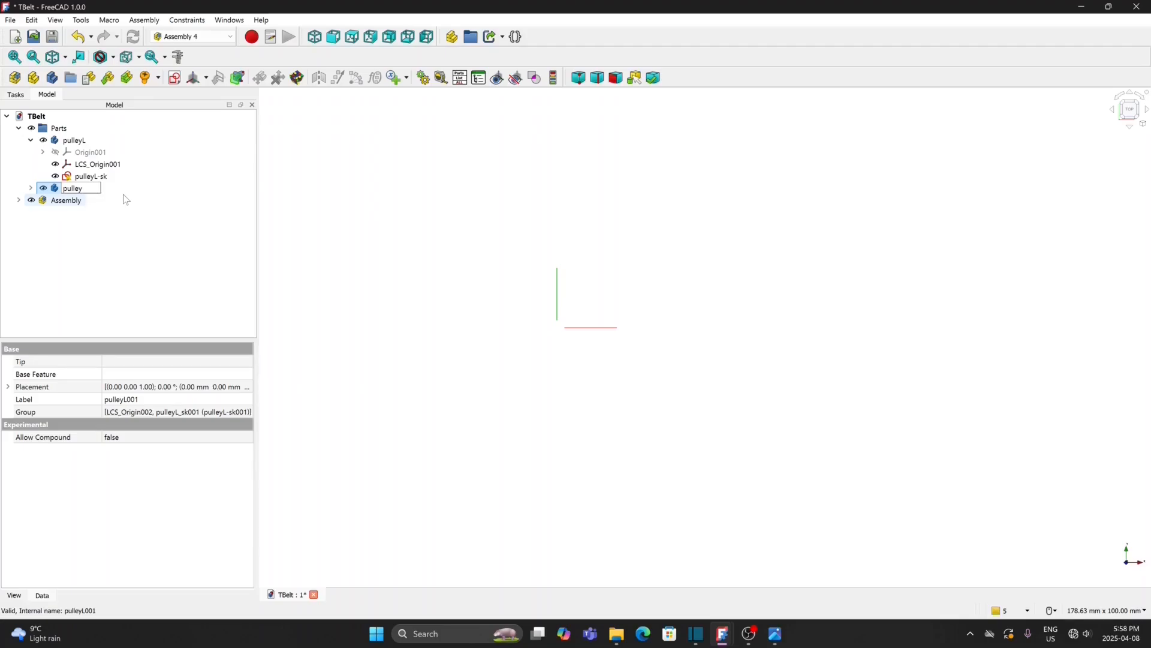
- Rename the sketch inside the pulleyS body to pulleyS-sk
left_click(31, 188)
left_click(94, 225)
right_click(96, 226)
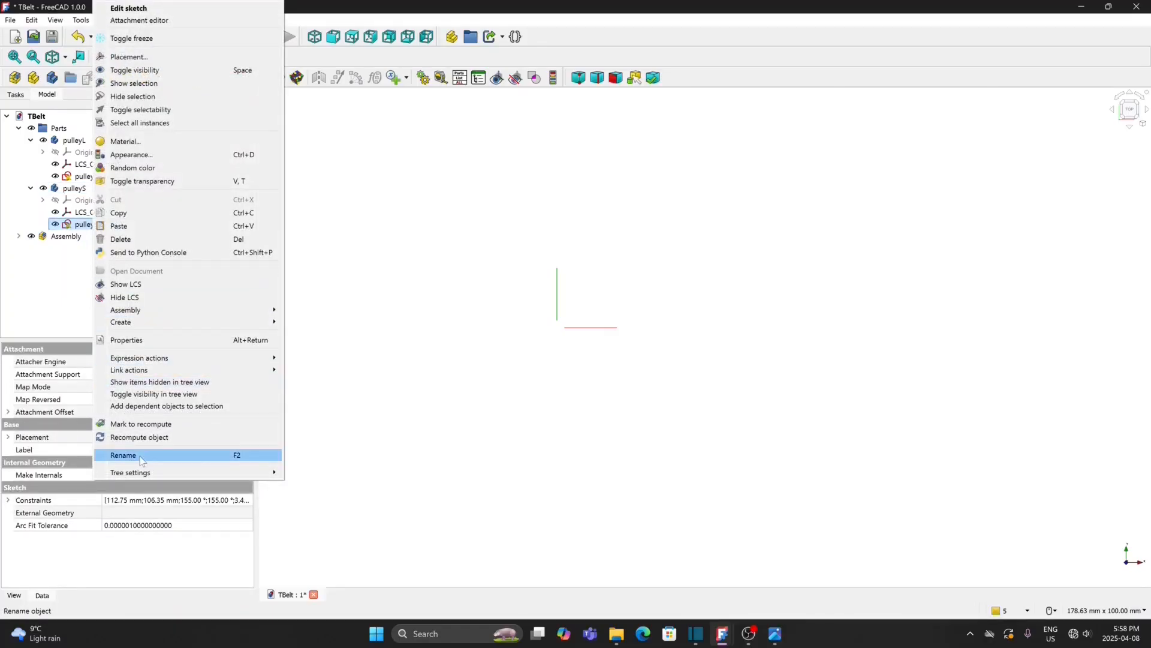
left_click(142, 456)
left_click(118, 224)
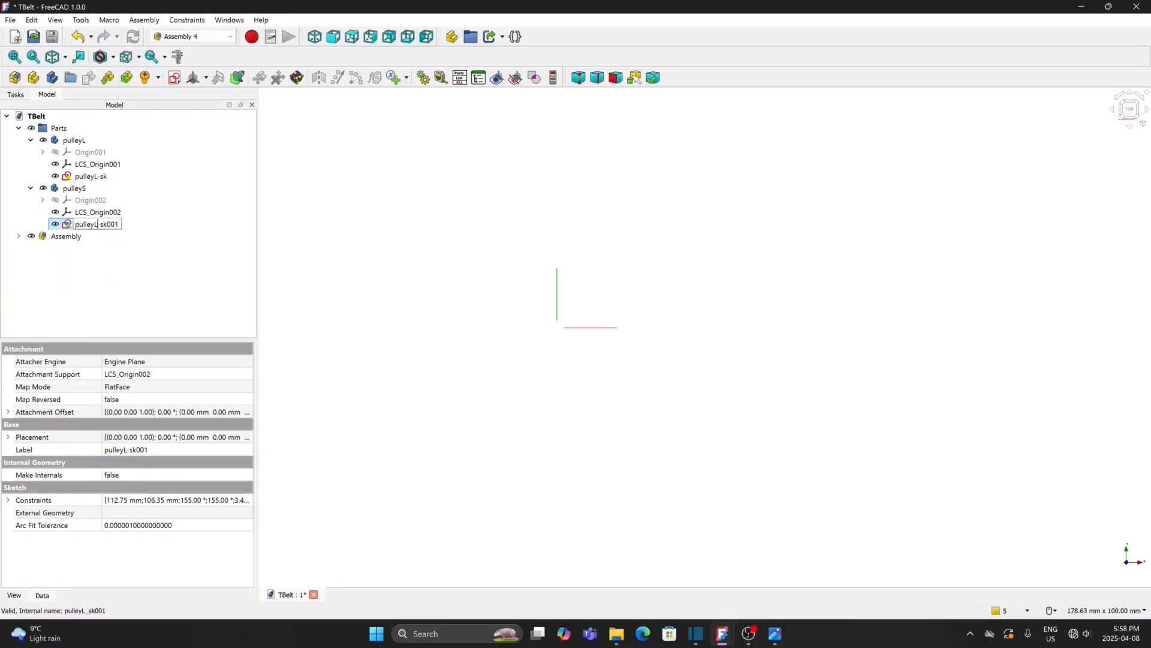
key("BackSpace")
type("S")
left_click_drag(108, 223, 154, 231)
key("Delete")
key("Return")
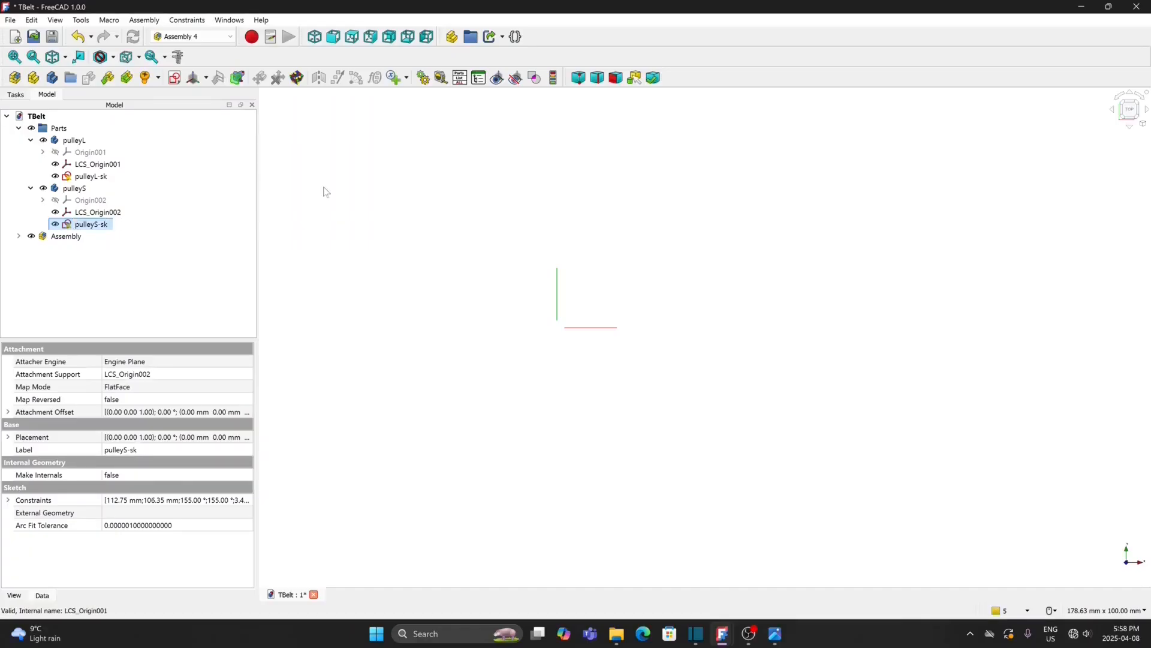
- Hide the pulleyS body and its pulleyS-sk sketch
left_click(76, 188)
key("space")
left_click(89, 223)
key("space")
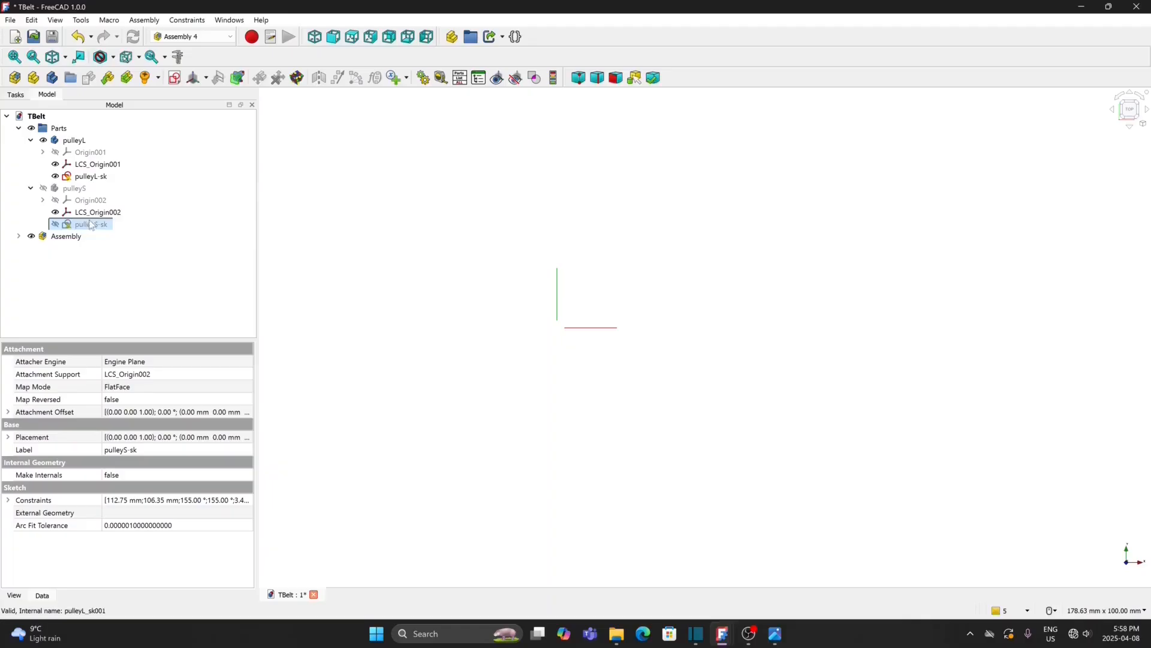
- Reopen the pulleyL-sk sketch for editing at the tooth groove profile
double_click(90, 176)
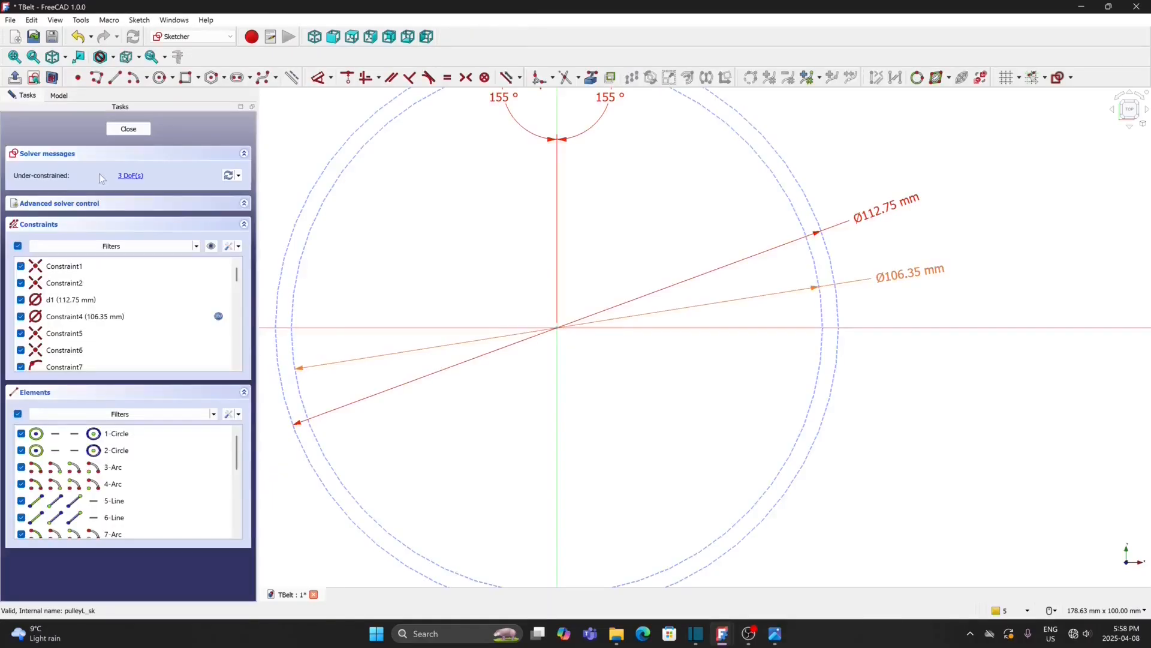
scroll(594, 183, "up", 5)
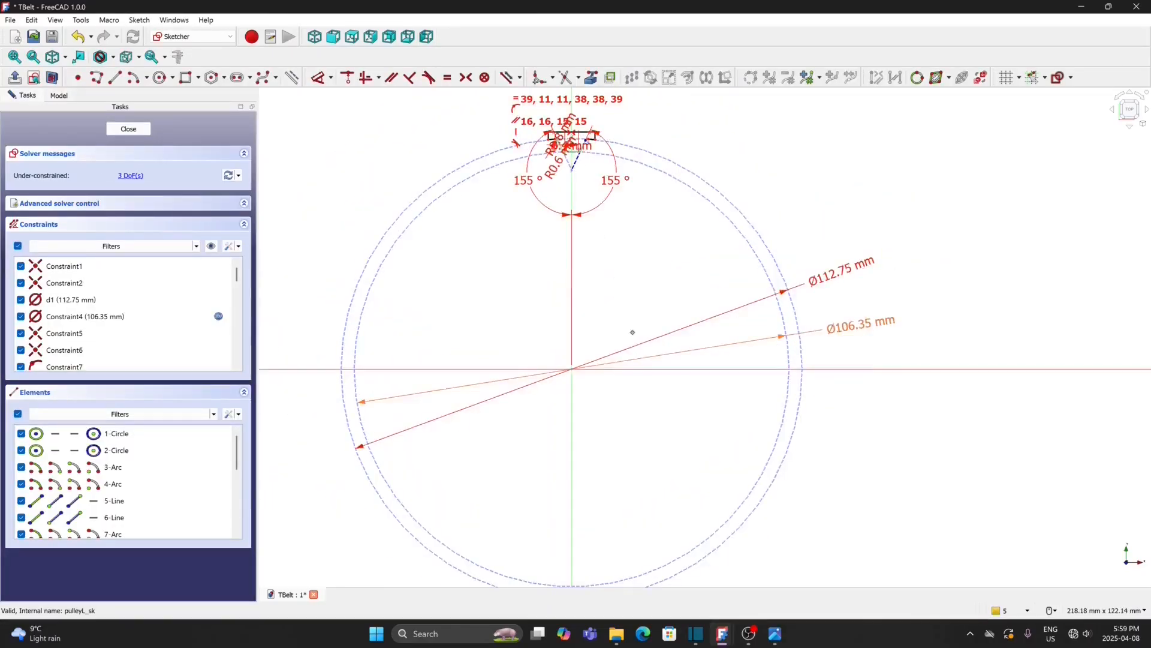
scroll(656, 314, "up", 6)
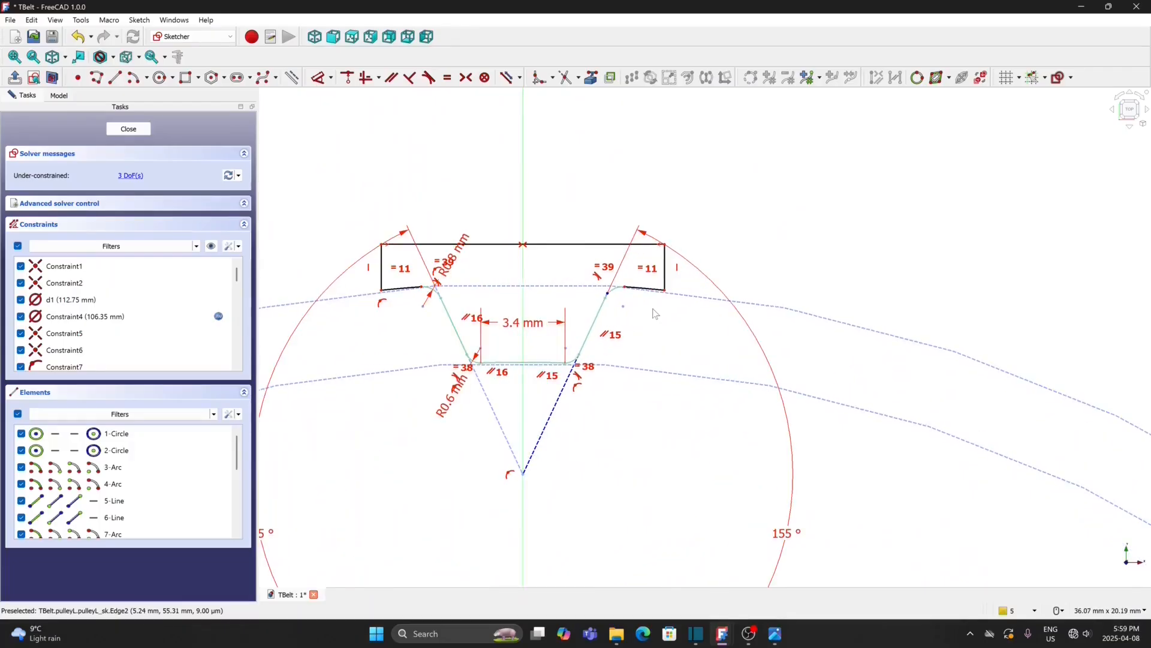
- Constrain the horizontal length of the groove profile's top line to 12 mm
left_click(333, 80)
left_click(372, 110)
left_click(552, 245)
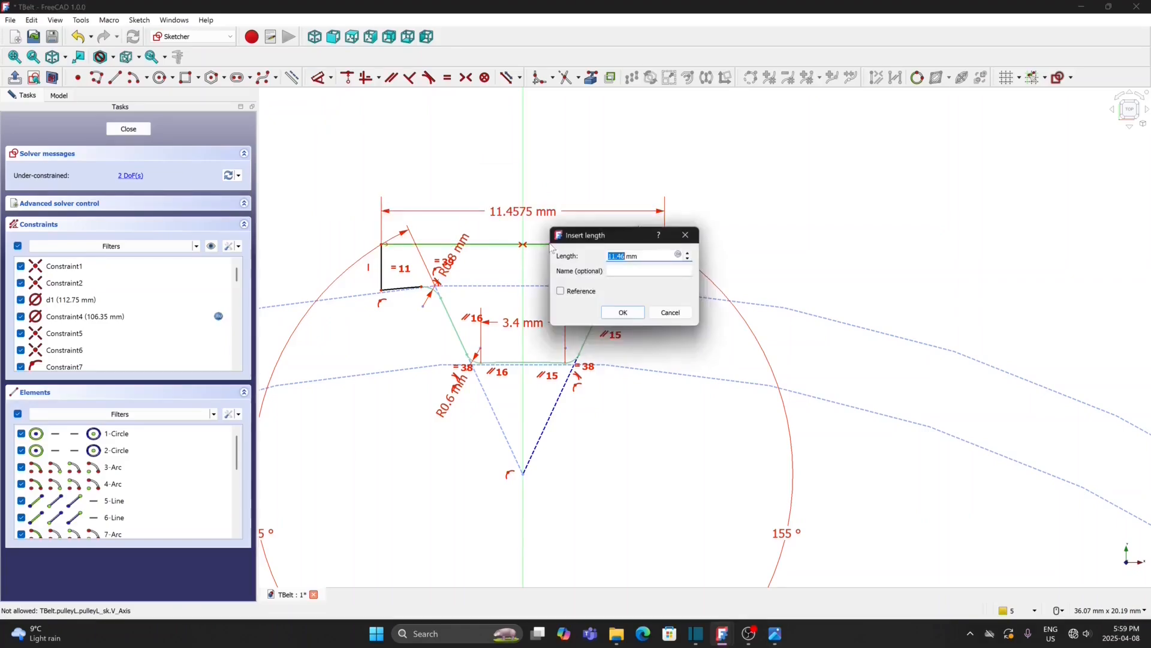
type("1")
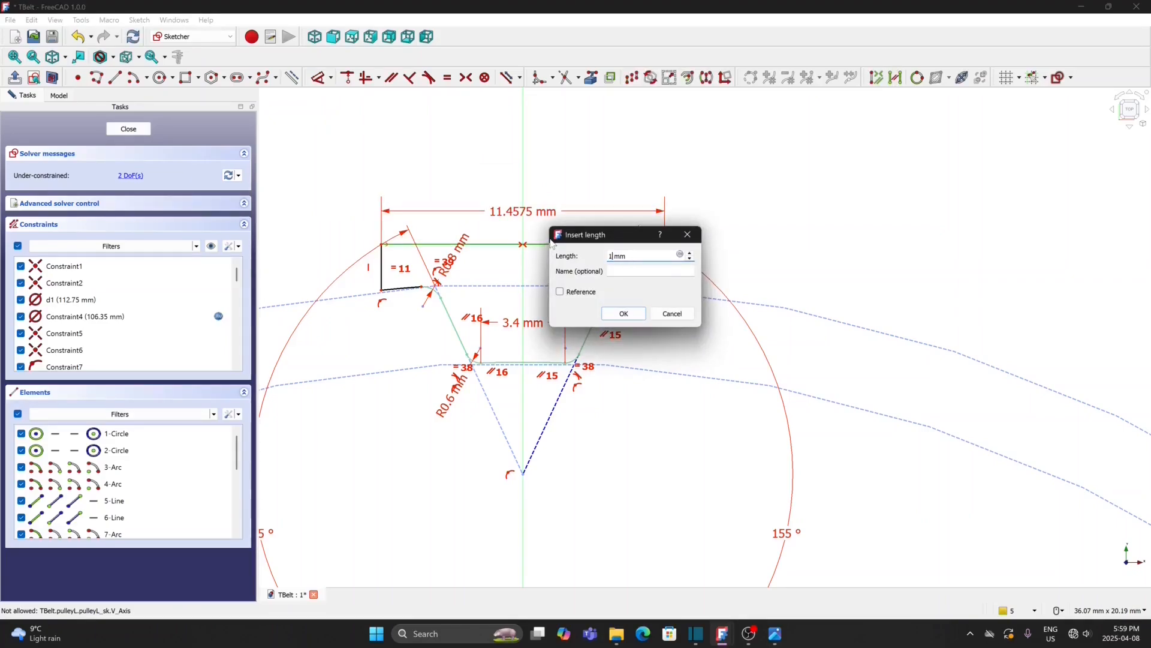
left_click(630, 312)
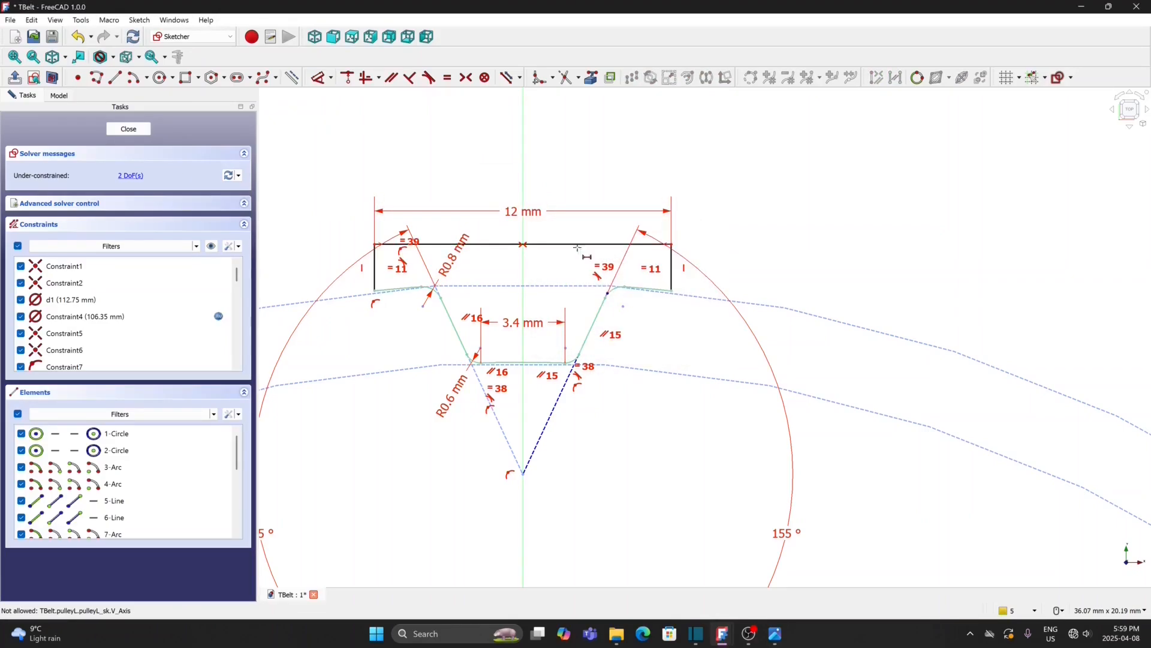
- Constrain the groove profile's right vertical side line to 2 mm, save the document and leave the sketch
left_click(331, 78)
left_click(327, 127)
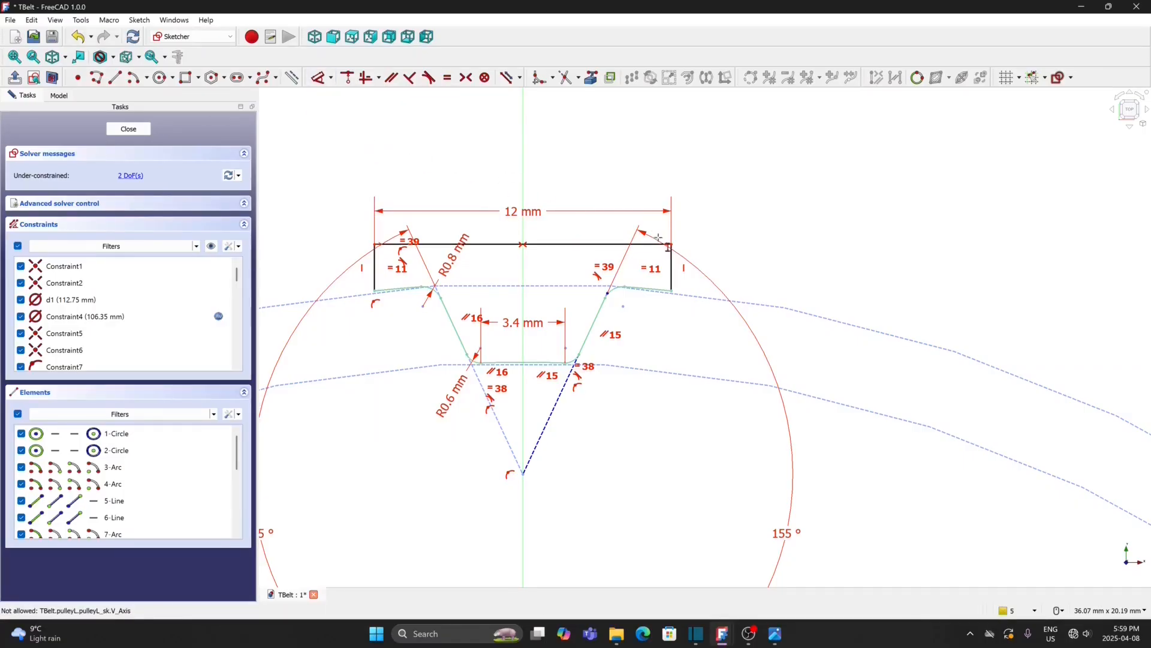
left_click(672, 265)
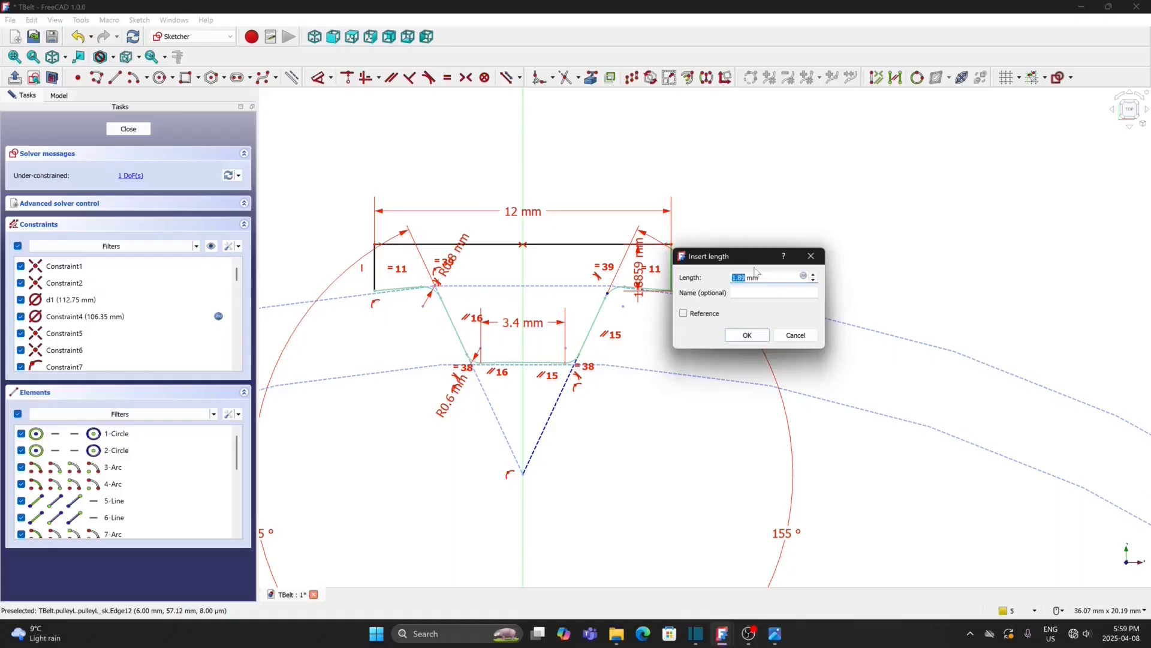
type("2")
left_click(748, 335)
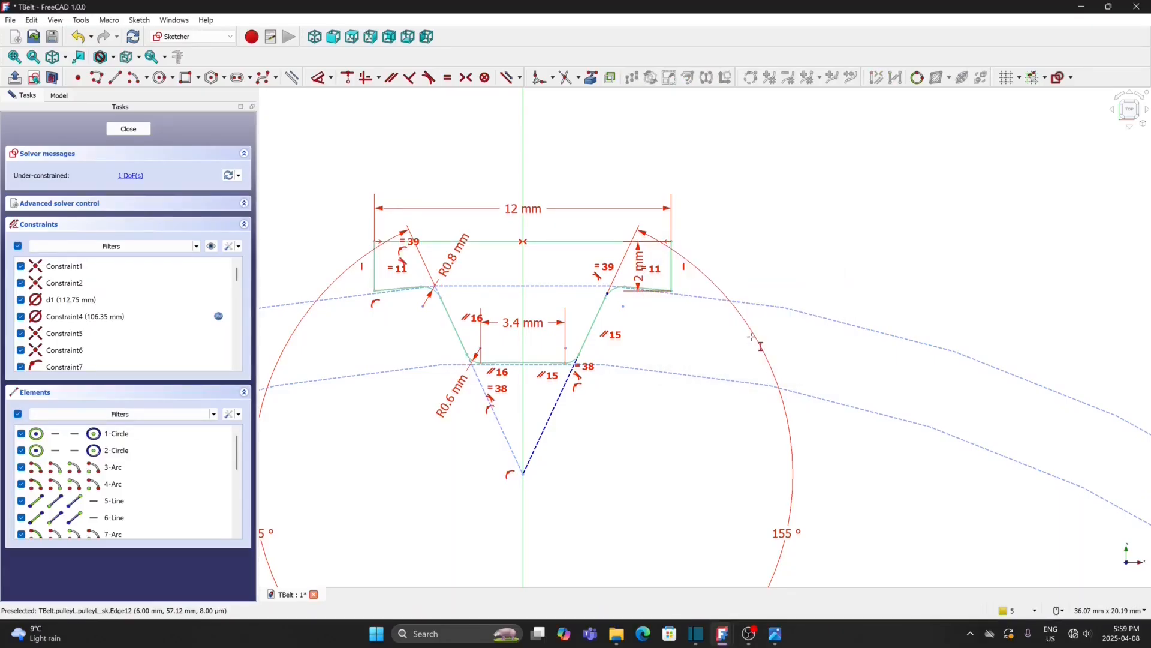
key("ctrl+s")
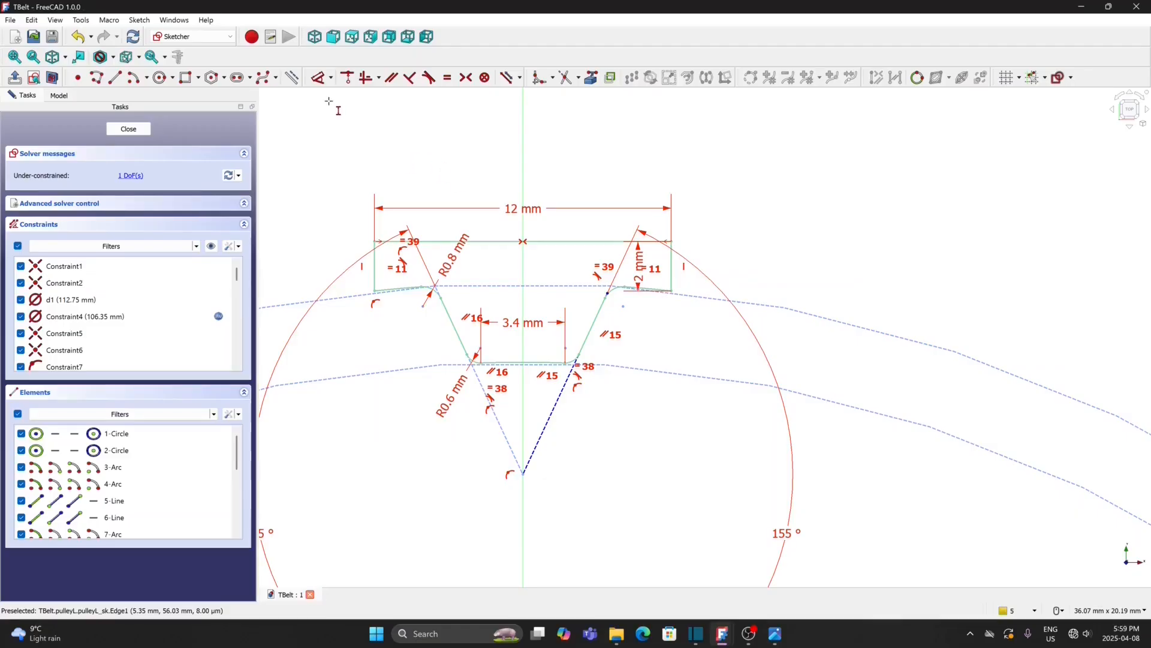
left_click(148, 126)
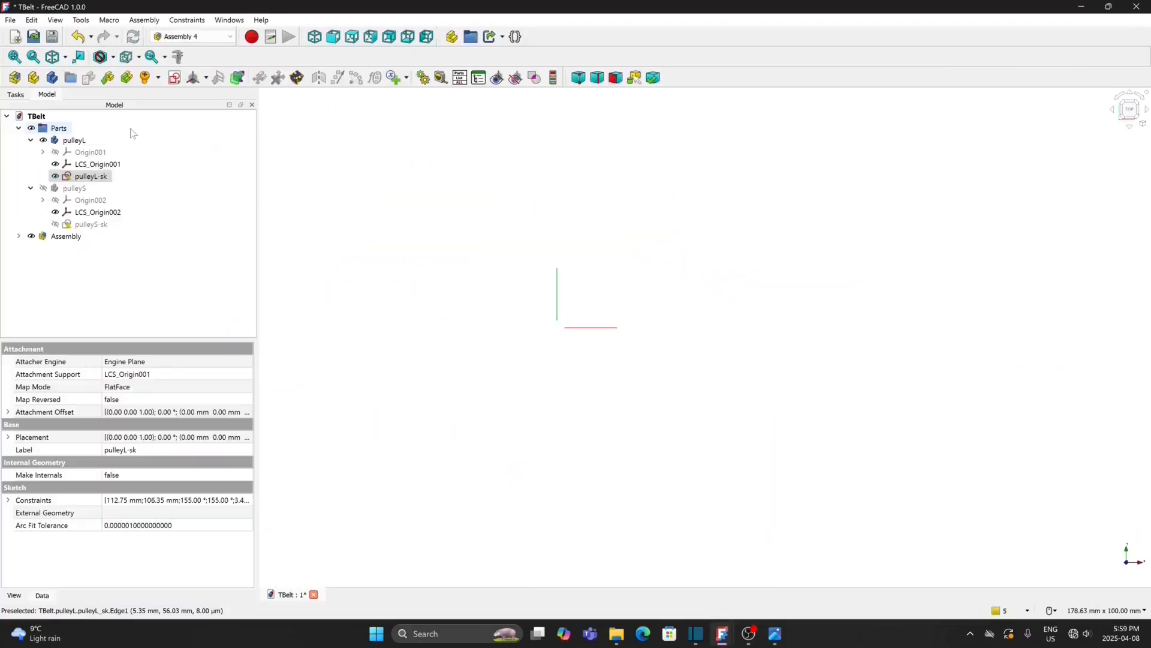
- Create a new sketch named pulleyL-d inside the pulleyL body
left_click(74, 141)
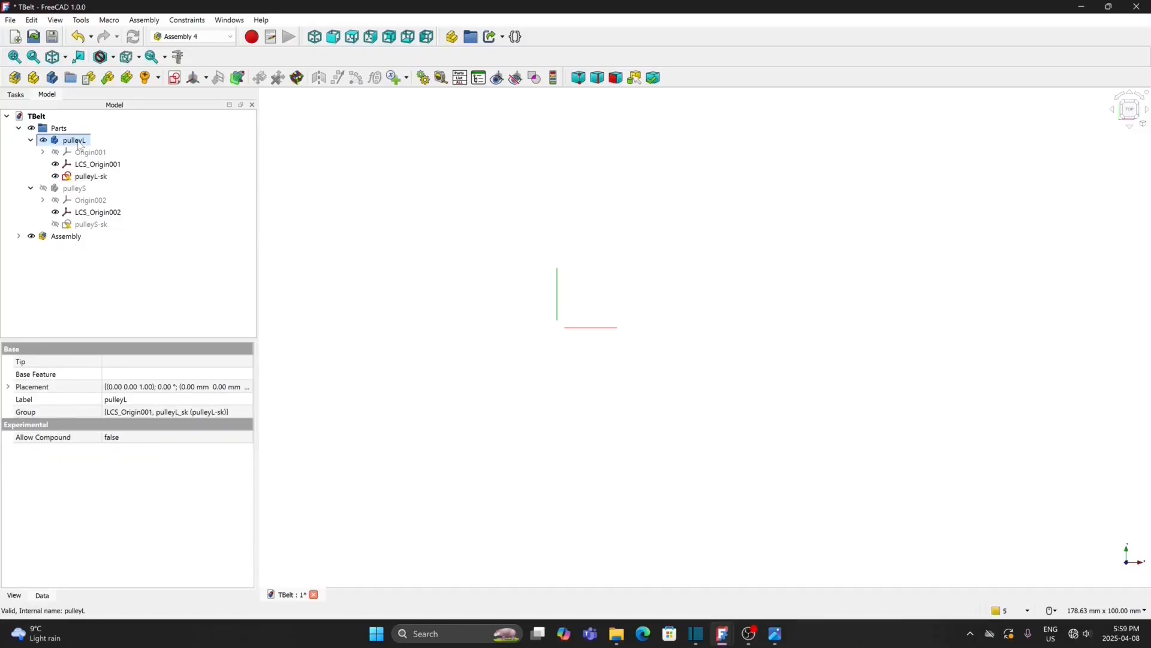
left_click(176, 79)
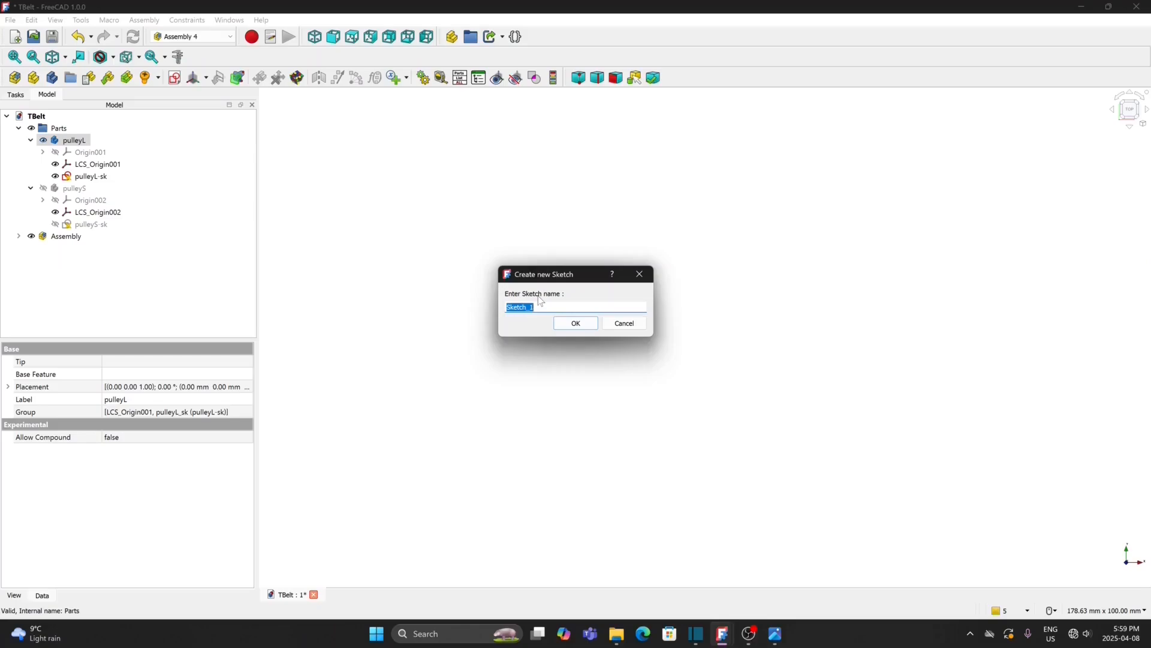
type("pulleyL-d")
key("Return")
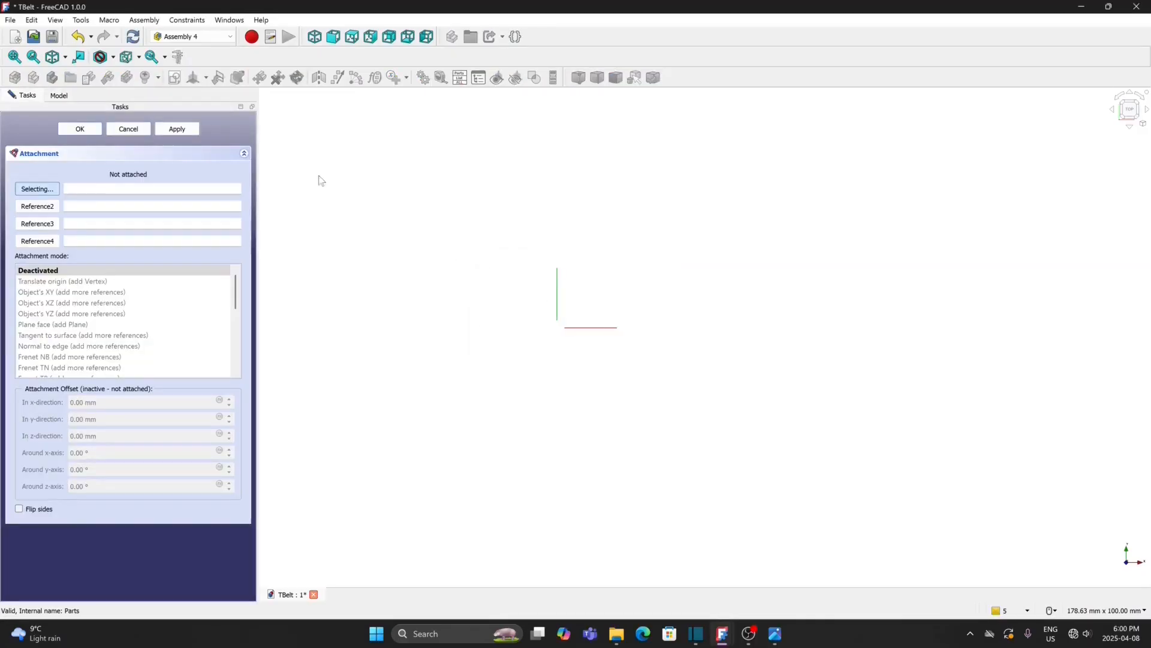
- Attach the pulleyL-d sketch to LCS_Origin001 using the Plane face mode
left_click(58, 95)
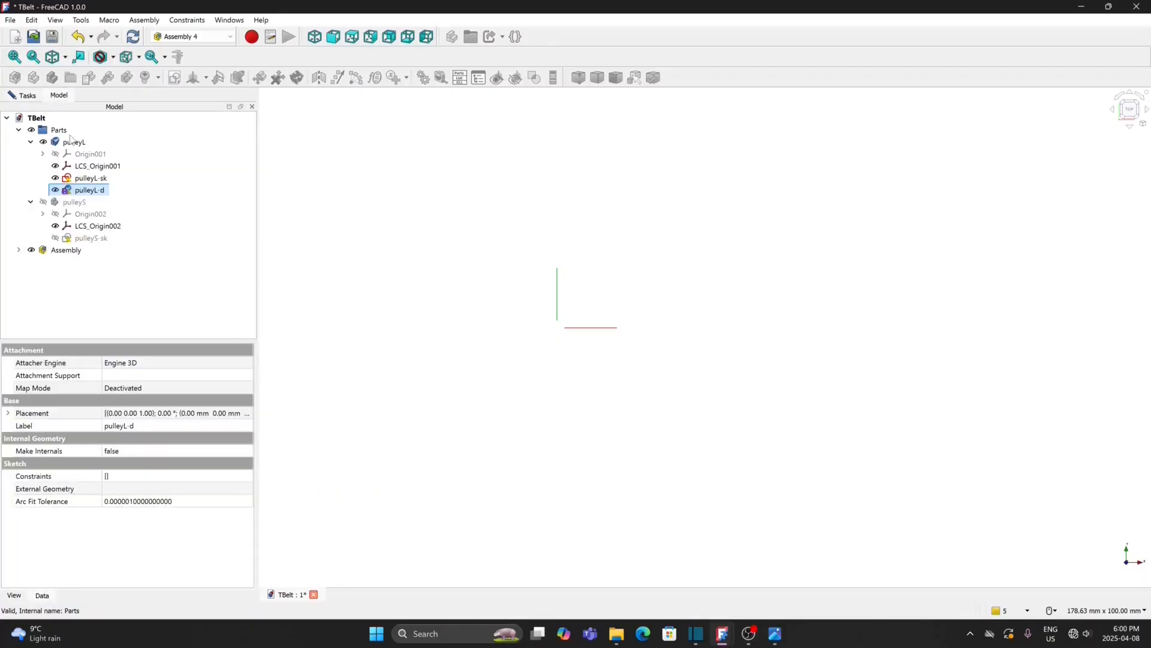
left_click(110, 166)
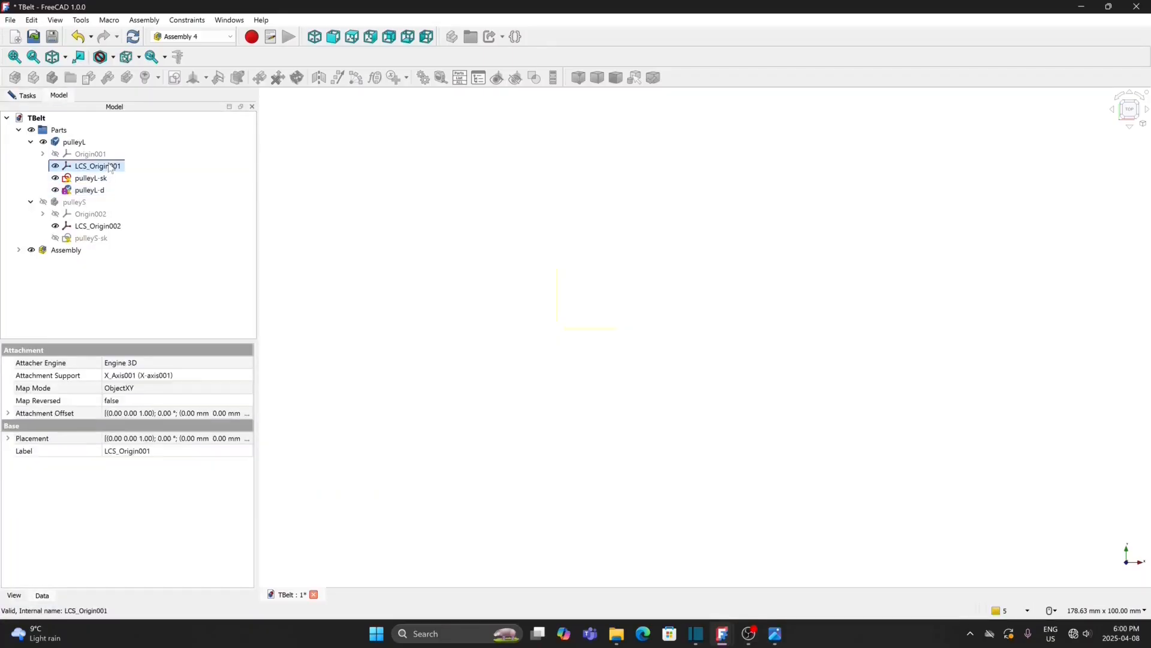
left_click(25, 95)
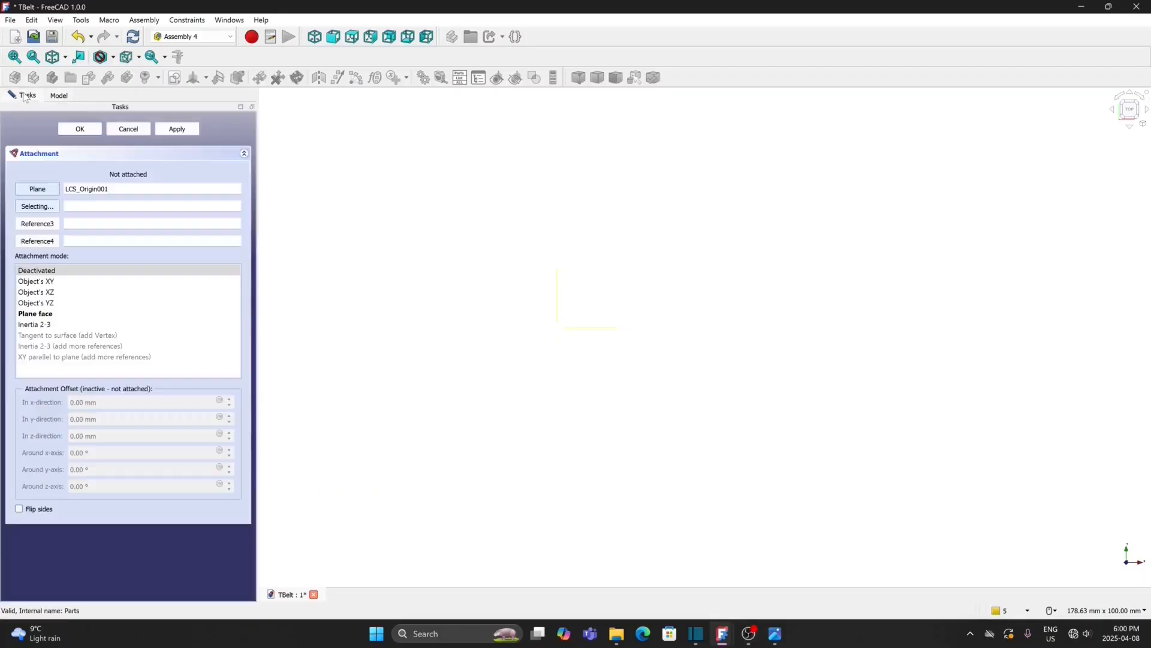
left_click(41, 314)
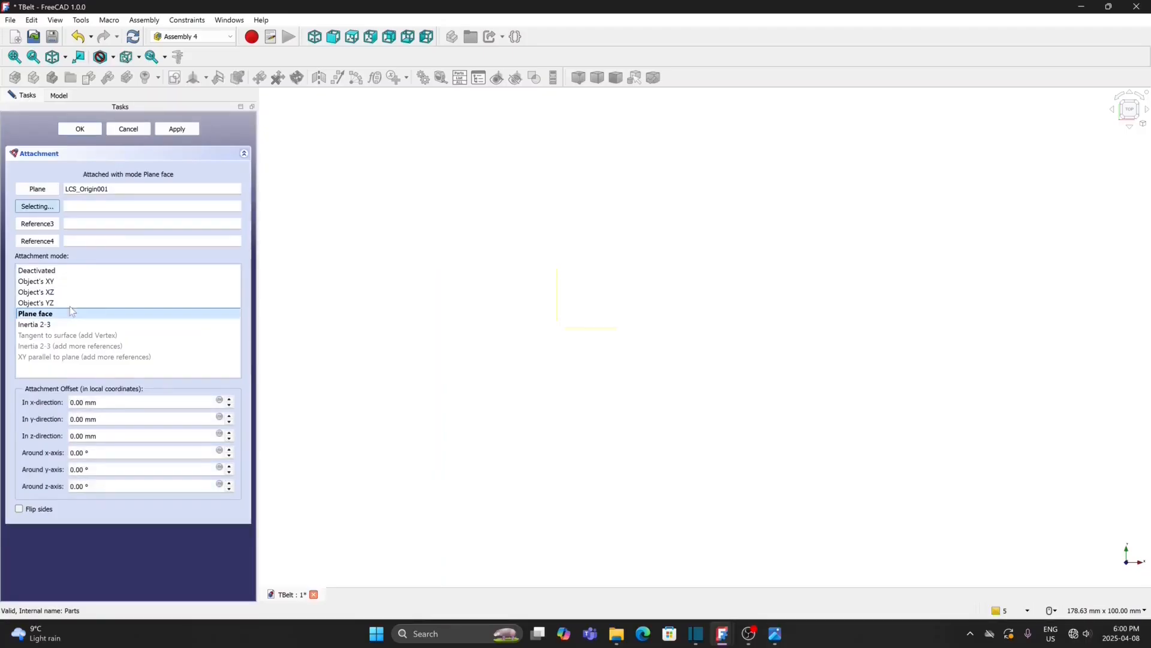
left_click(85, 131)
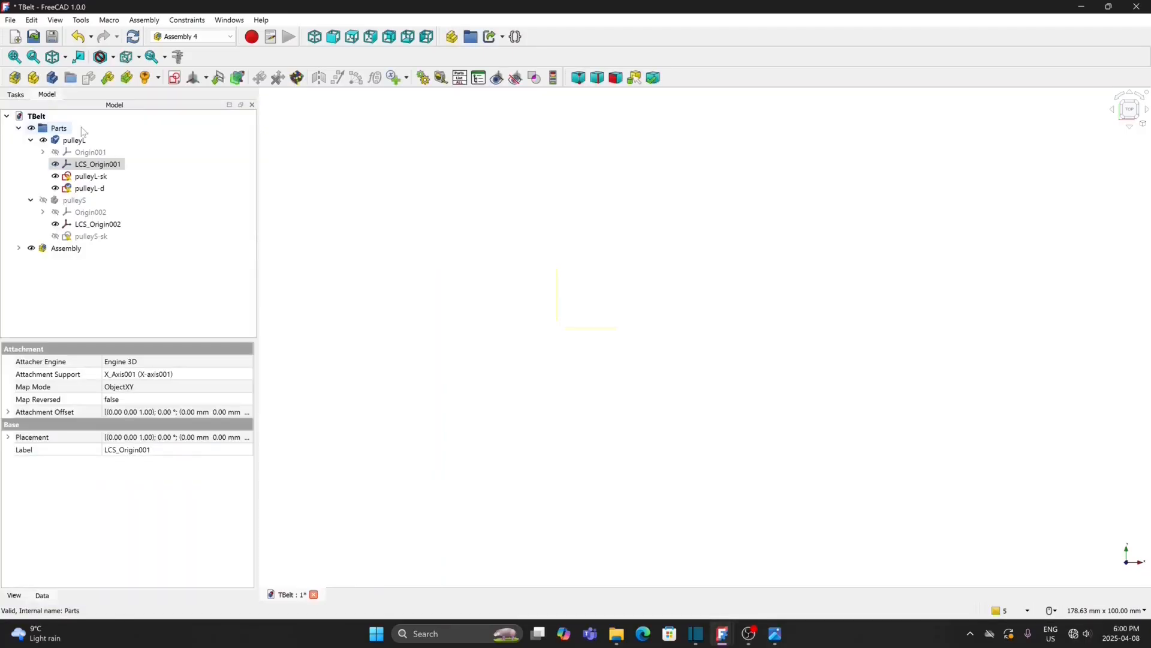
- Open the pulleyL-d sketch for editing and draw a circle about 69 mm in diameter centred on the origin
double_click(100, 188)
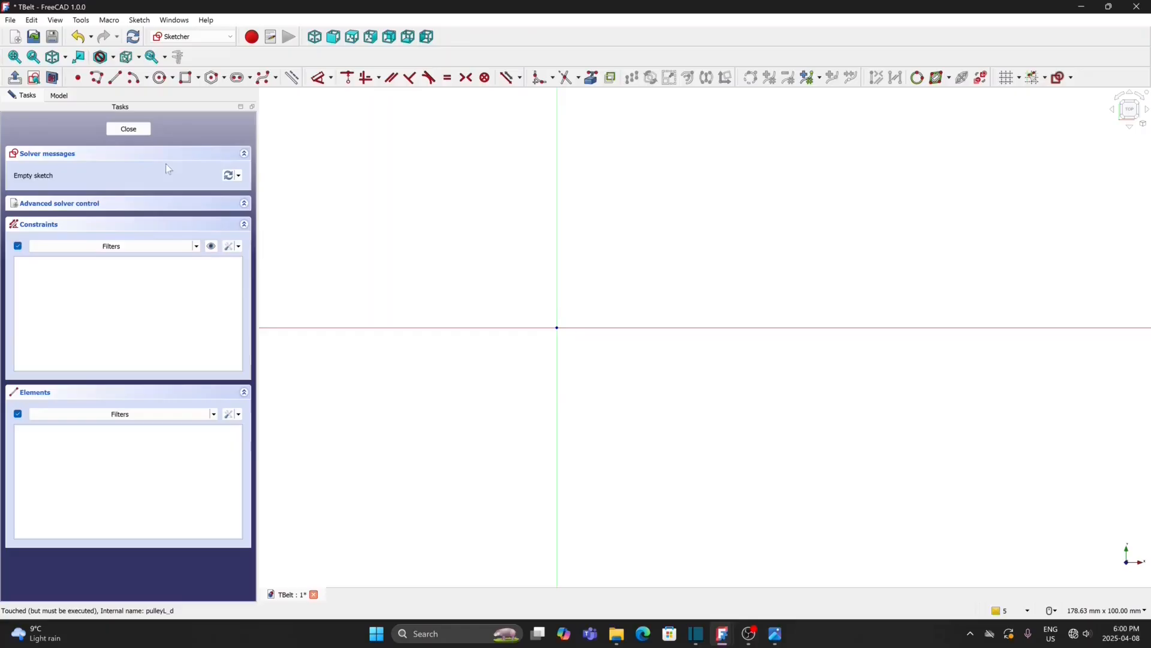
left_click(160, 77)
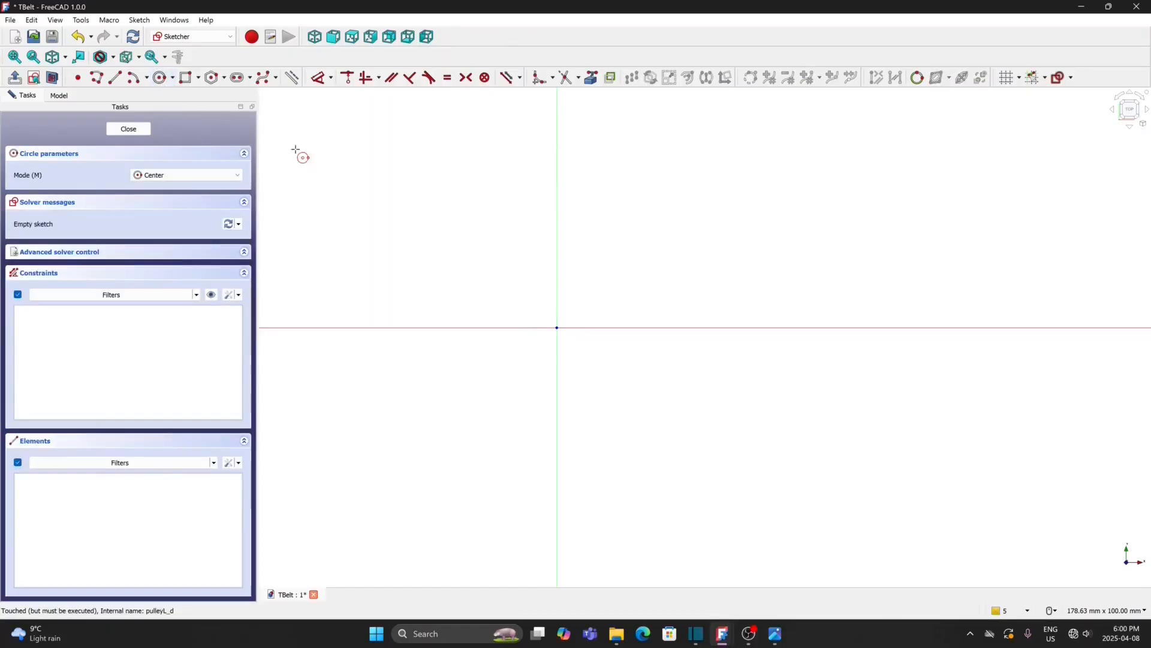
left_click(558, 328)
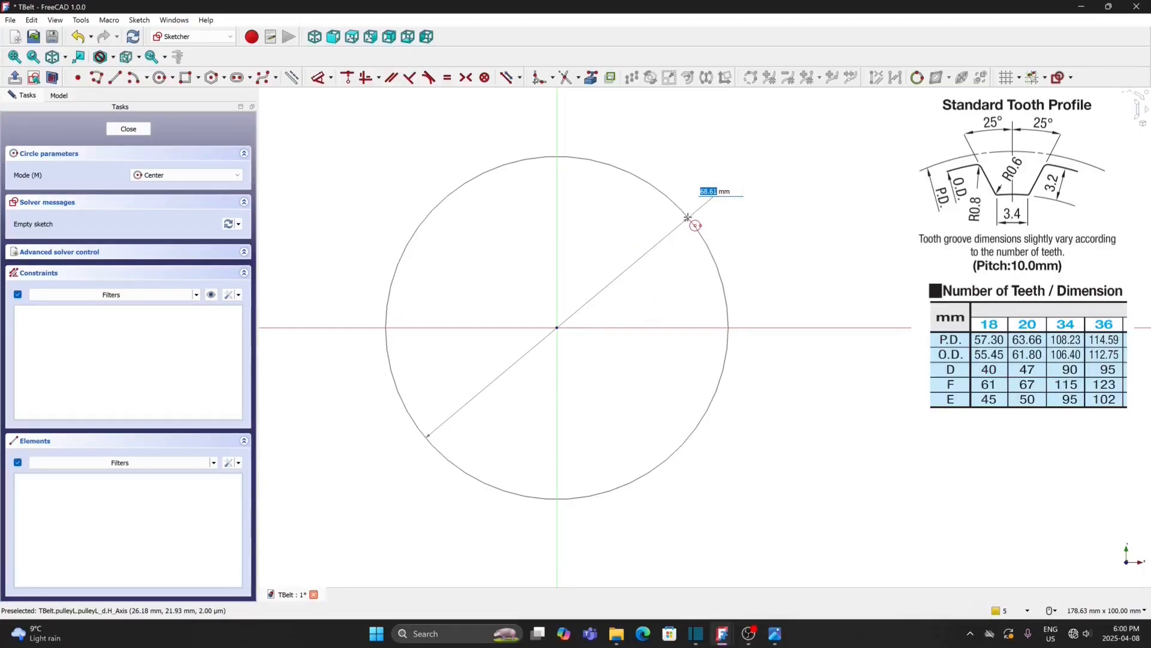
left_click(688, 218)
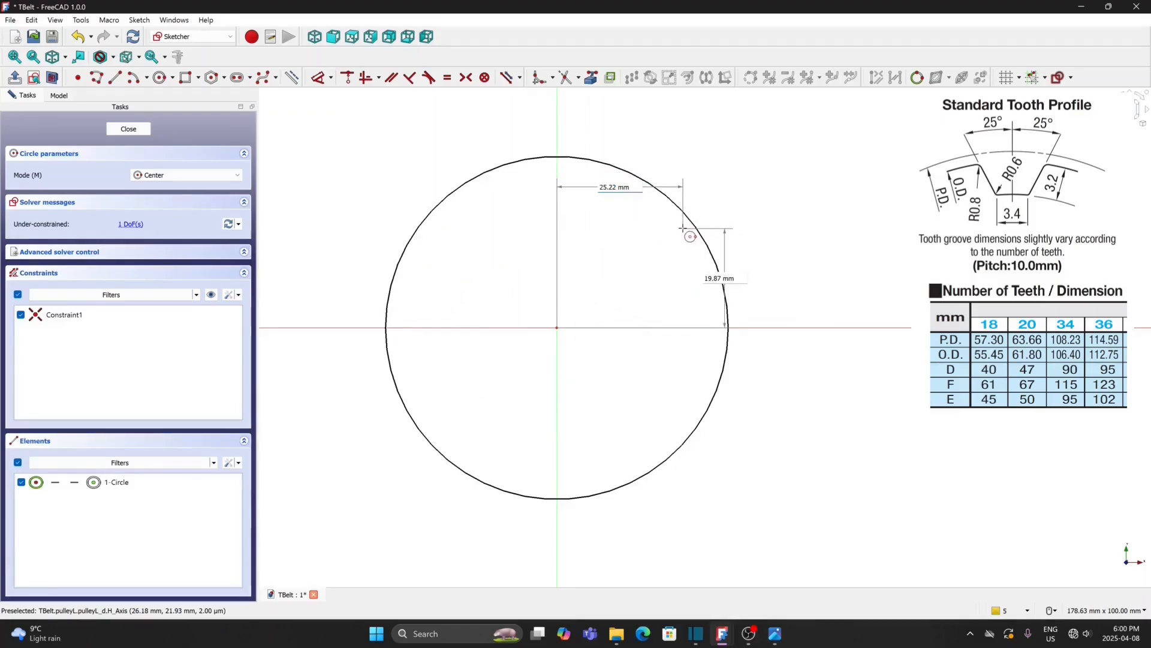
key("Escape")
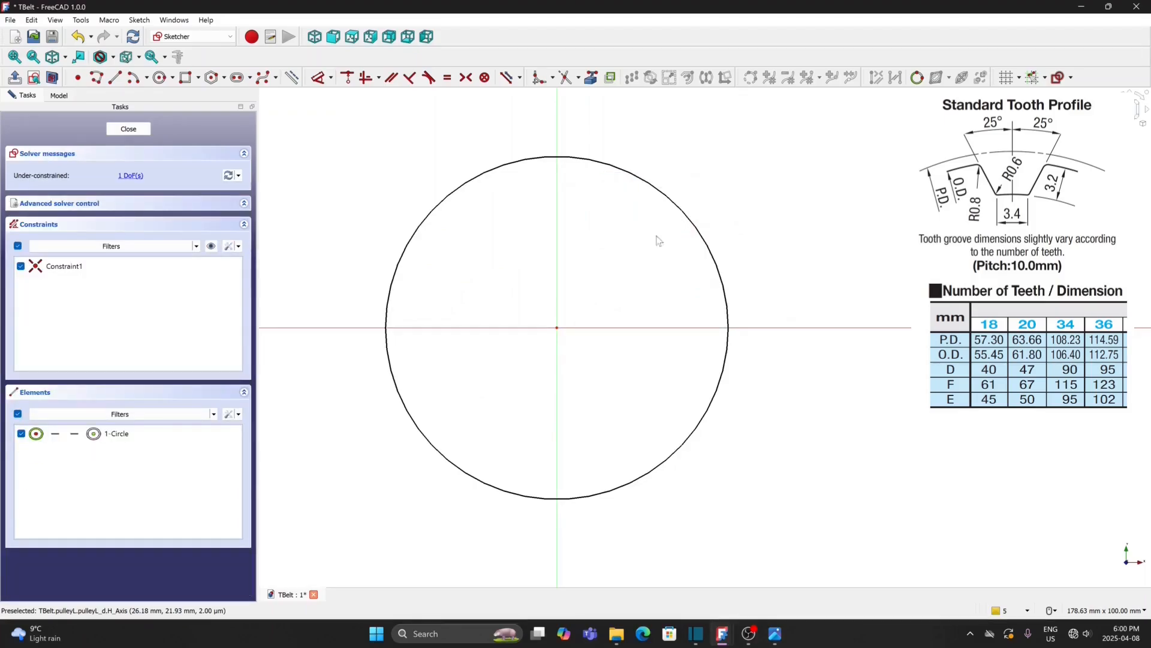
- Constrain the circle's diameter with the expression pulleyL_sk.Constraints.d1
left_click(331, 78)
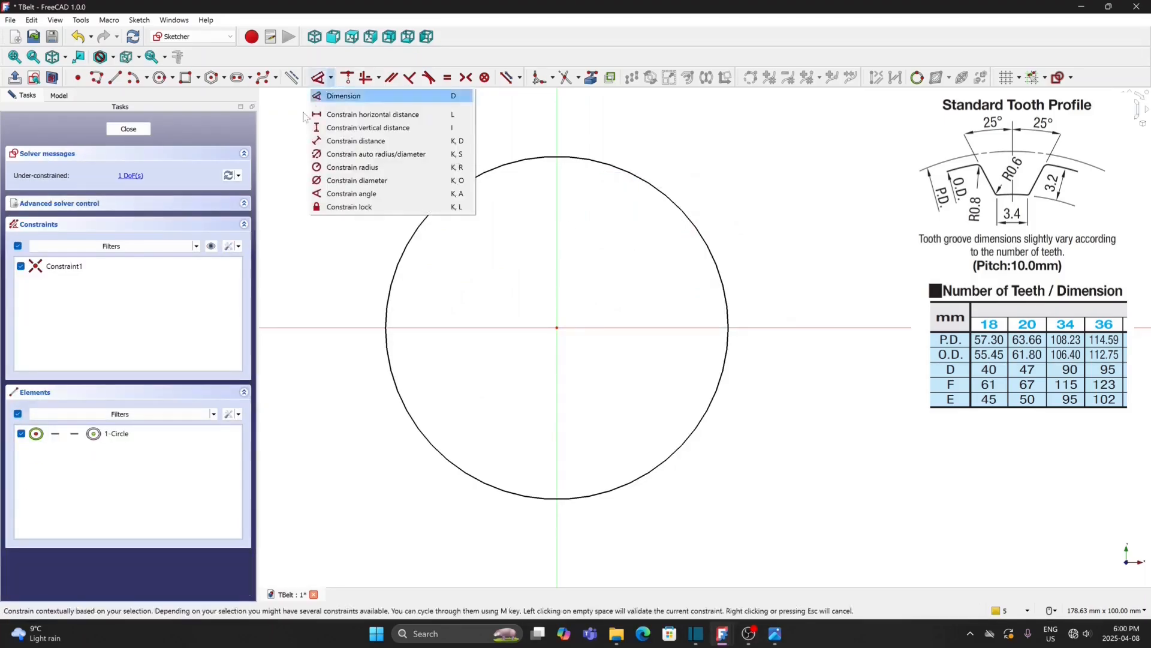
left_click(361, 181)
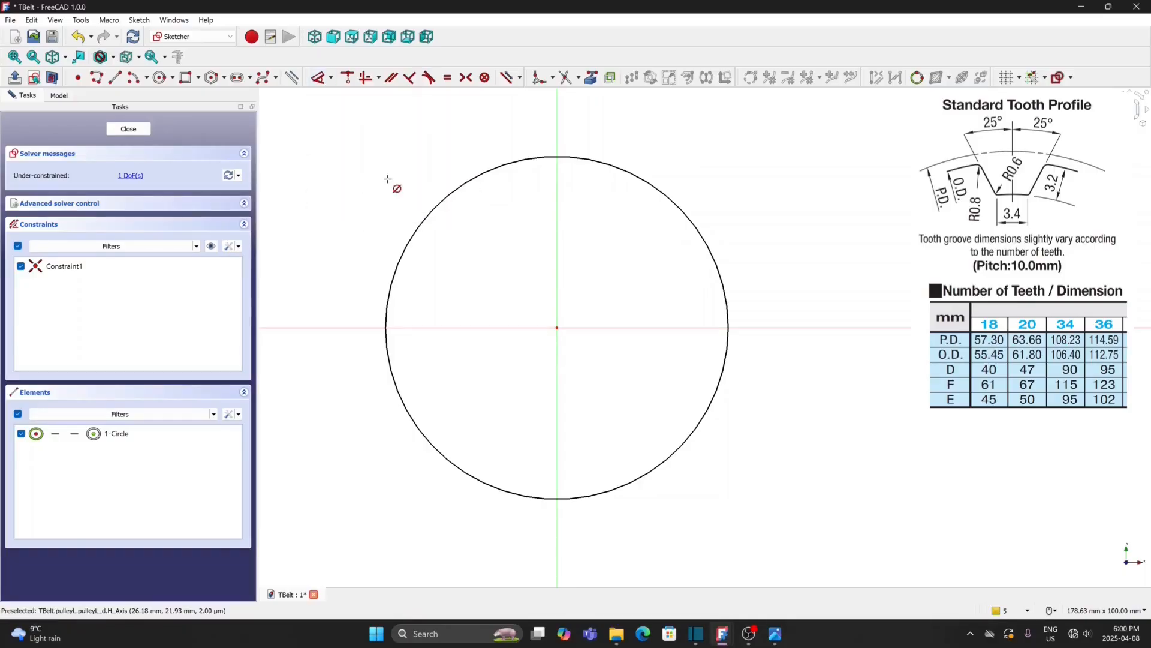
left_click(661, 194)
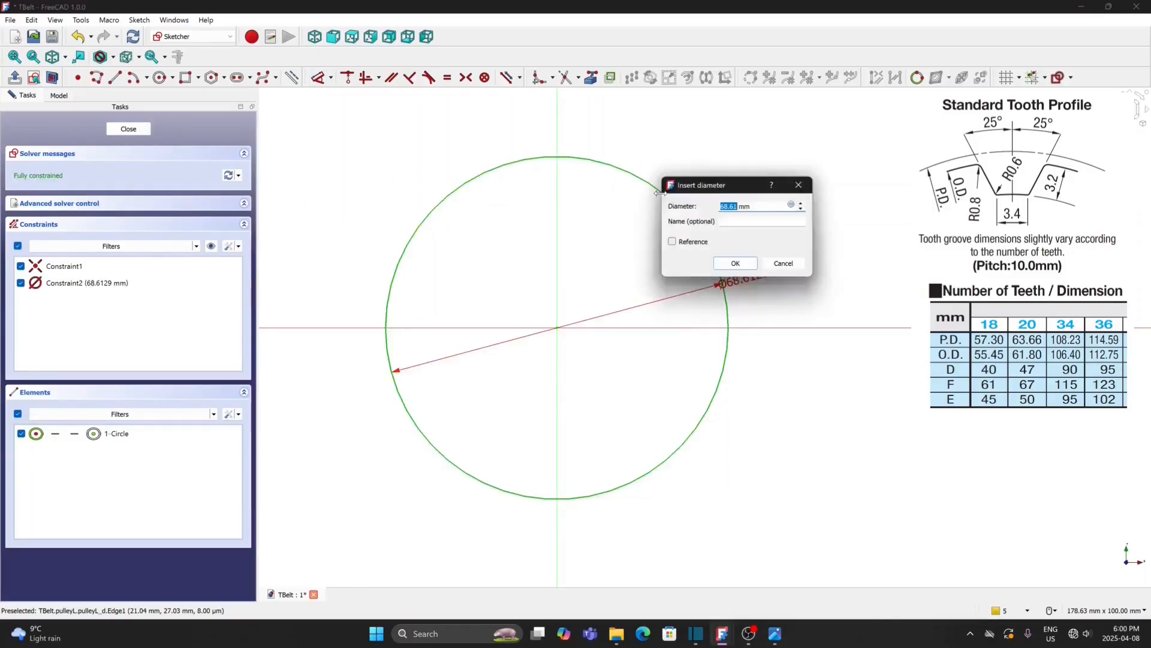
left_click(793, 206)
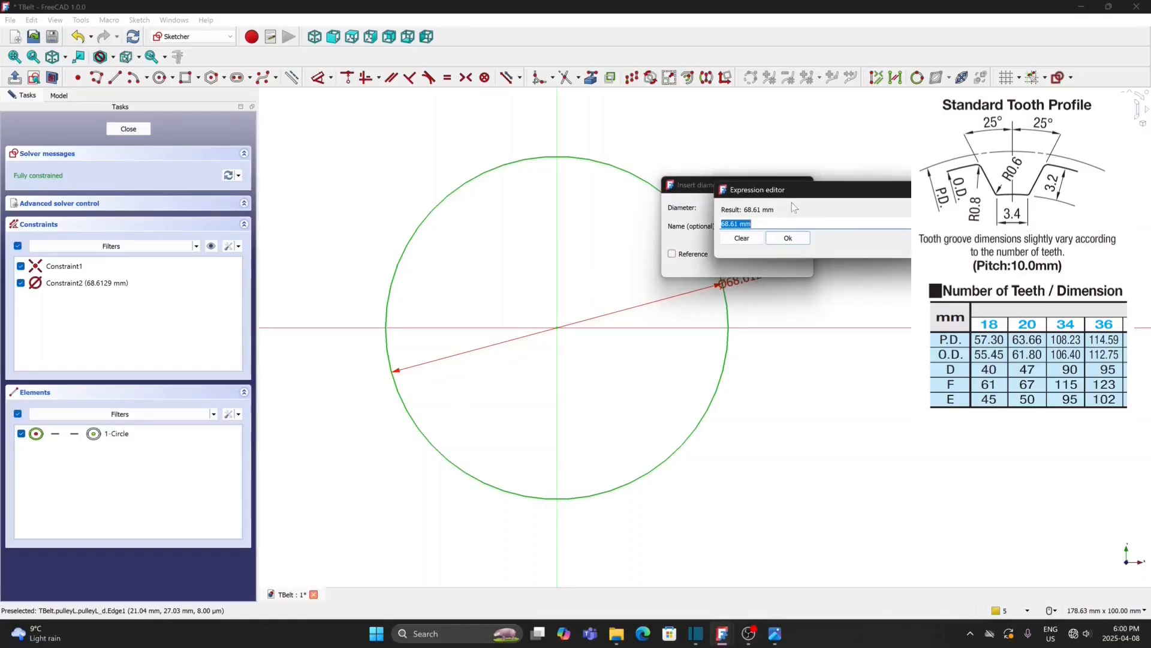
type("pulleyL_sk.")
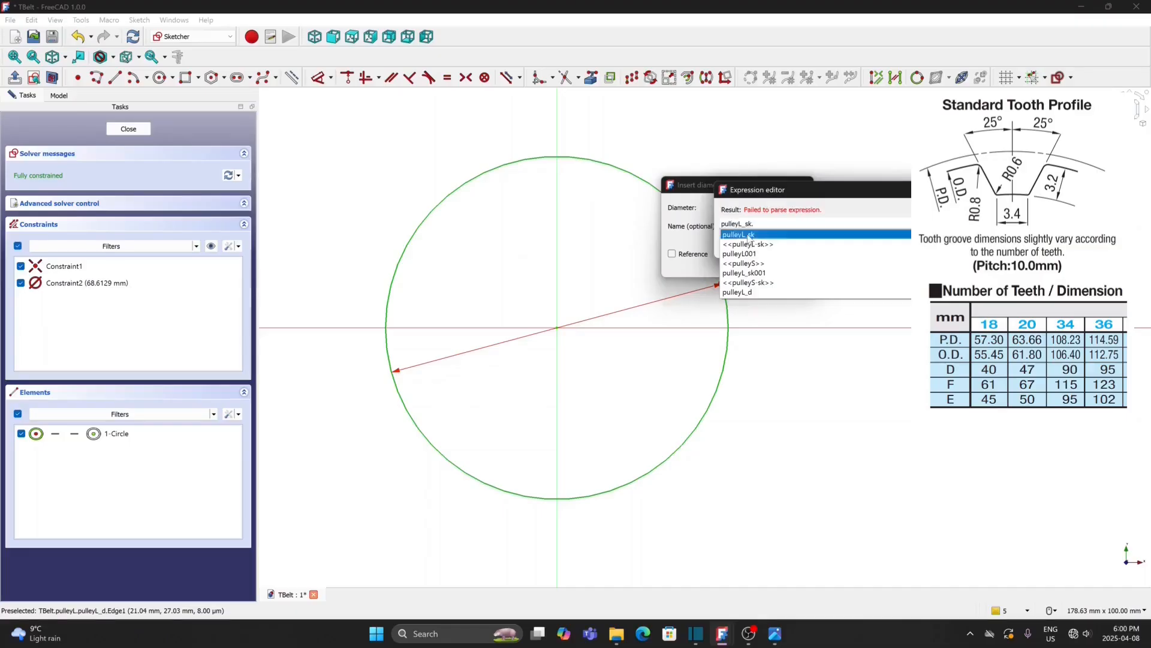
left_click(749, 237)
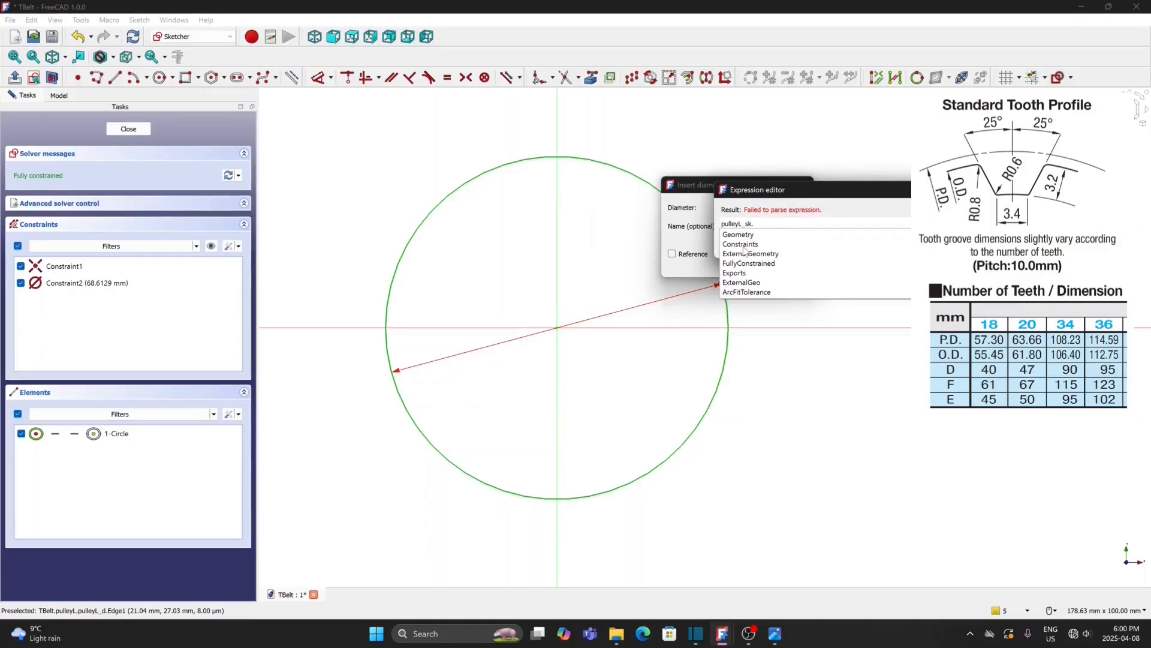
left_click(743, 246)
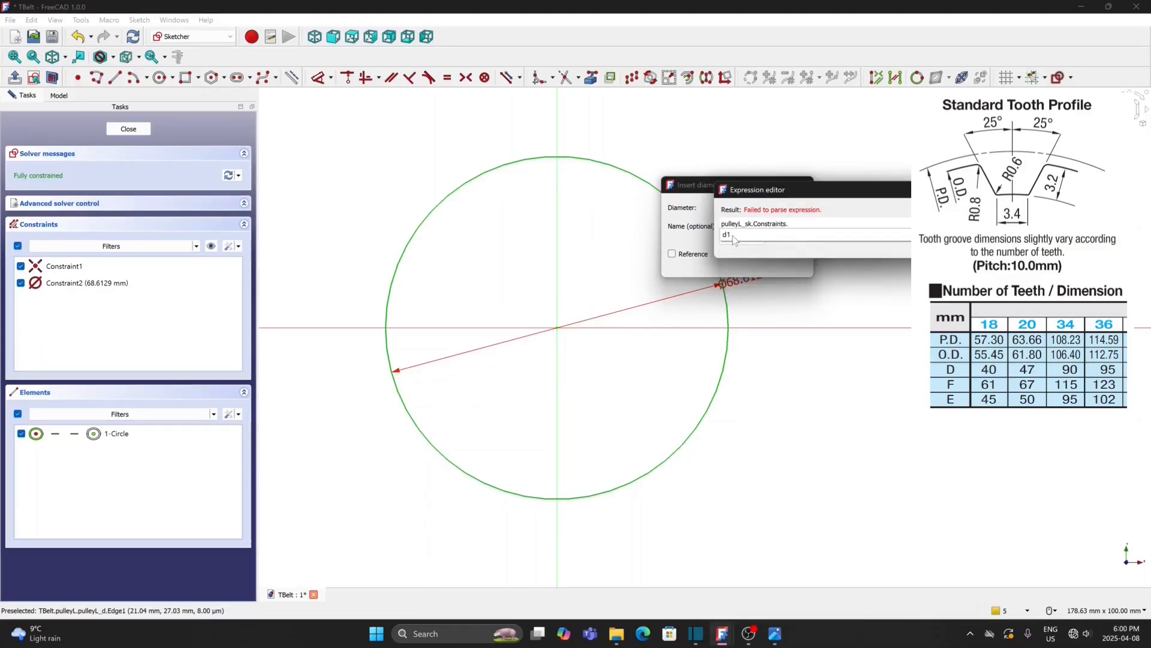
left_click(729, 236)
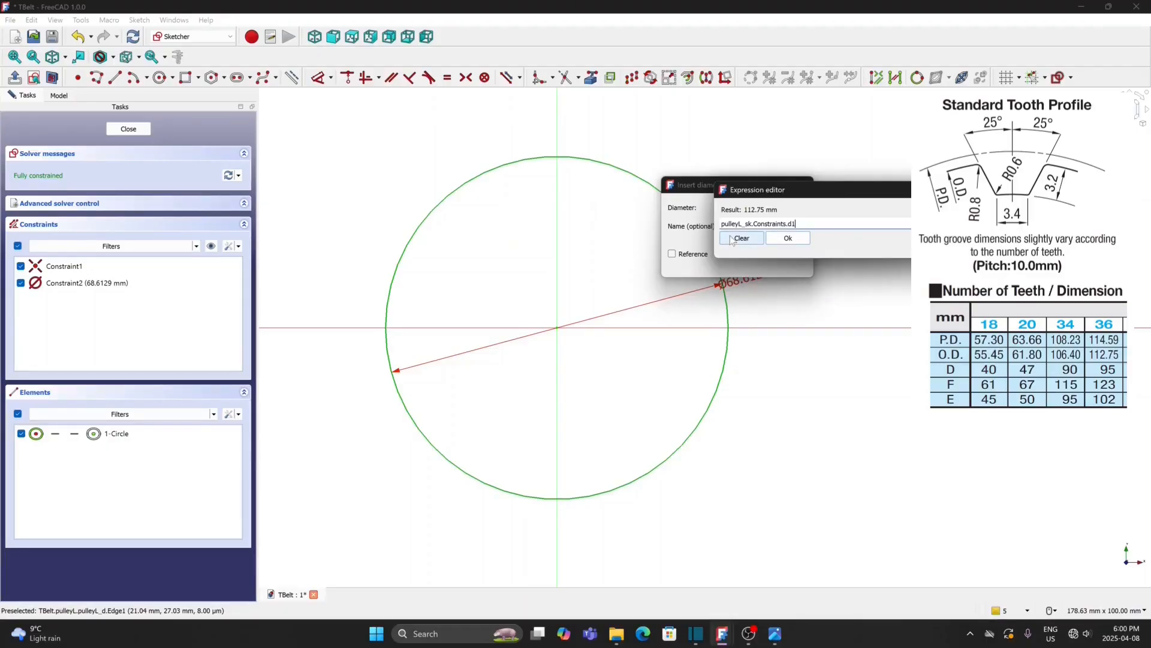
left_click(787, 239)
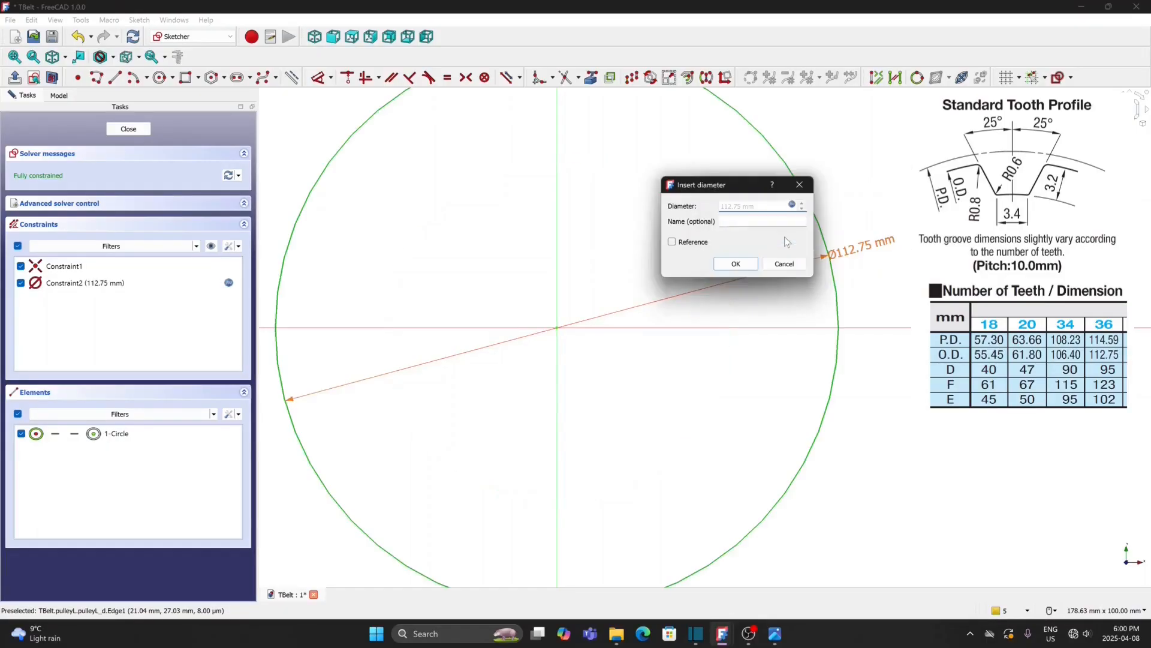
left_click(736, 264)
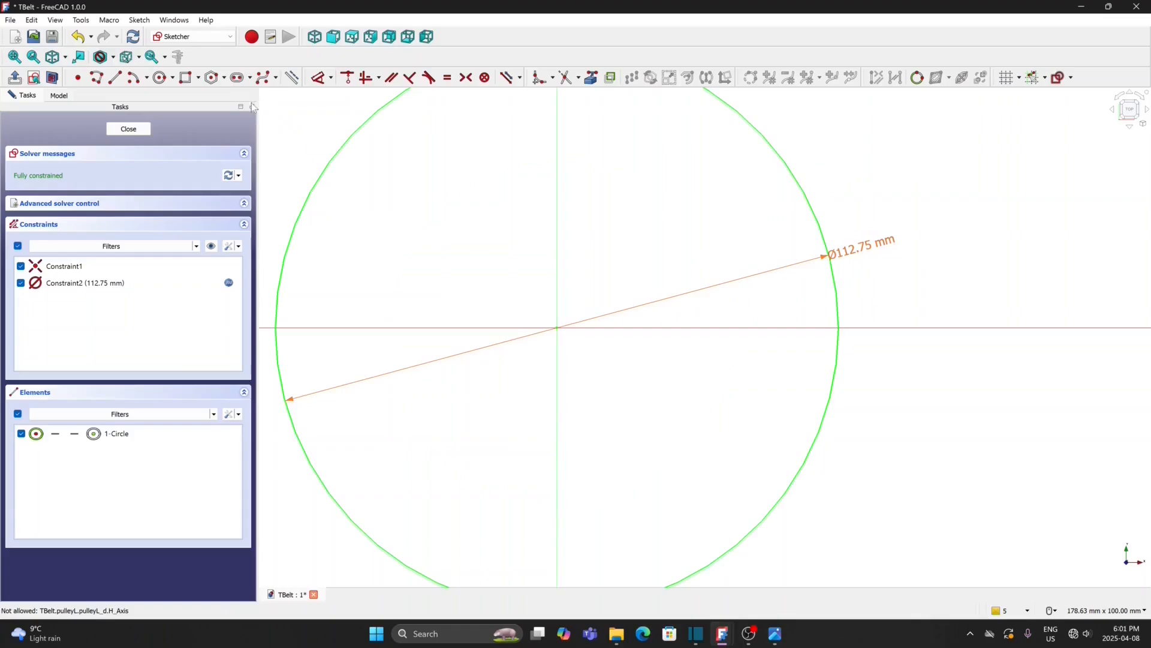
- Add a 30 mm diameter circle centred on the origin for the bore and close the pulleyL-d sketch
left_click(159, 77)
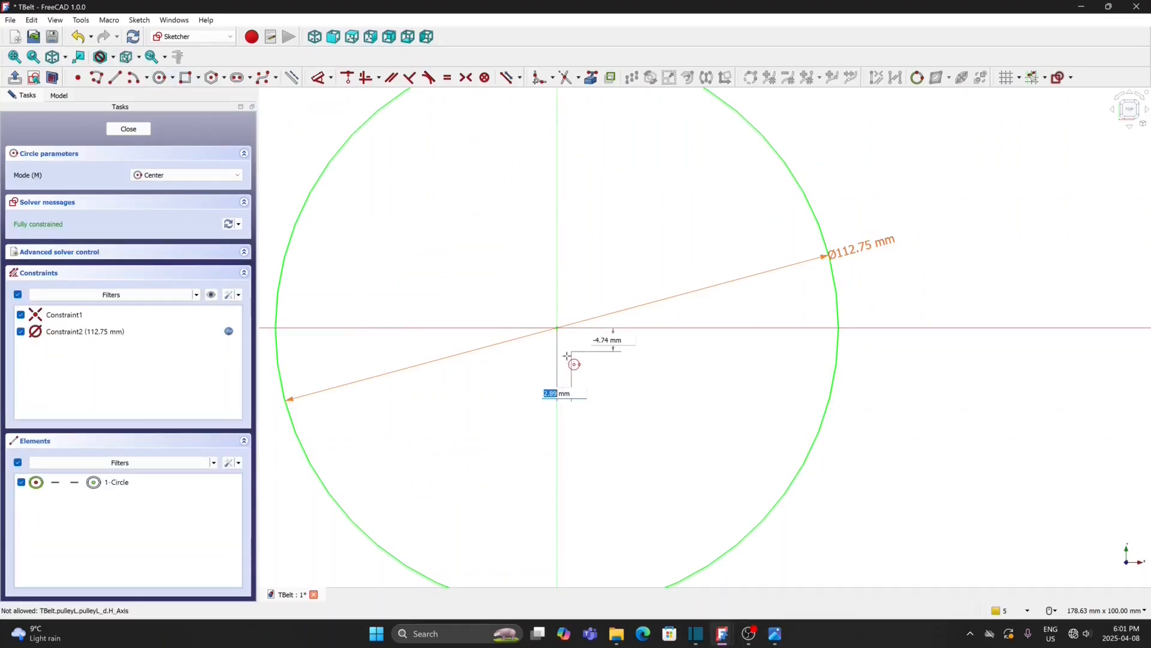
left_click(556, 328)
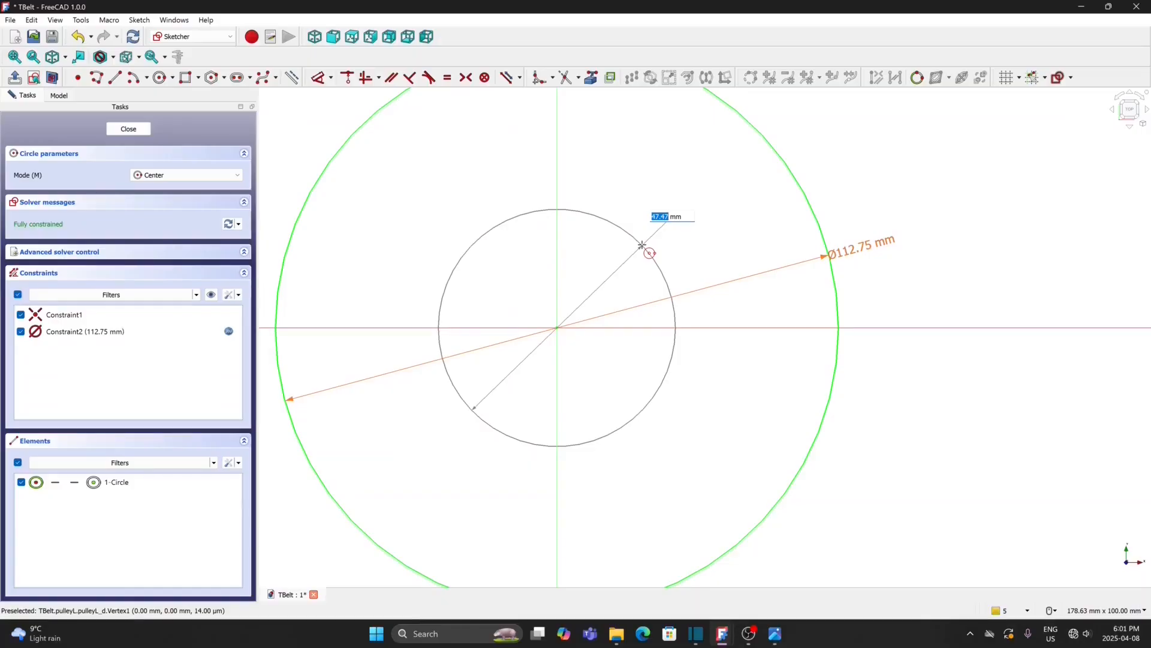
type("30")
key("Return")
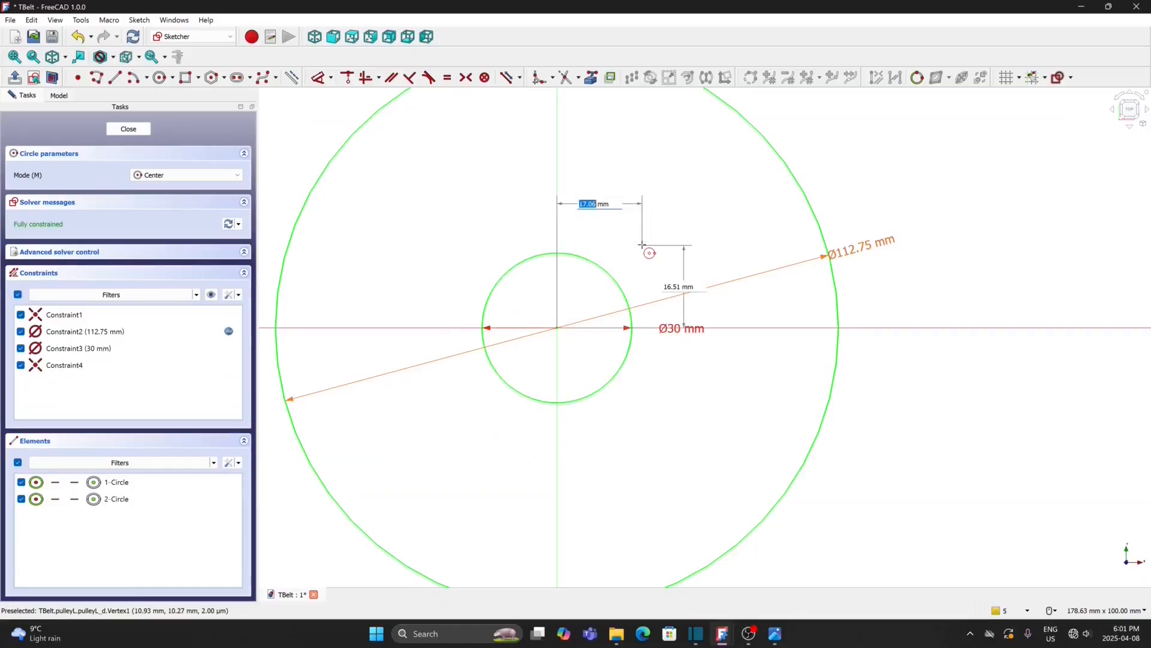
left_click(128, 129)
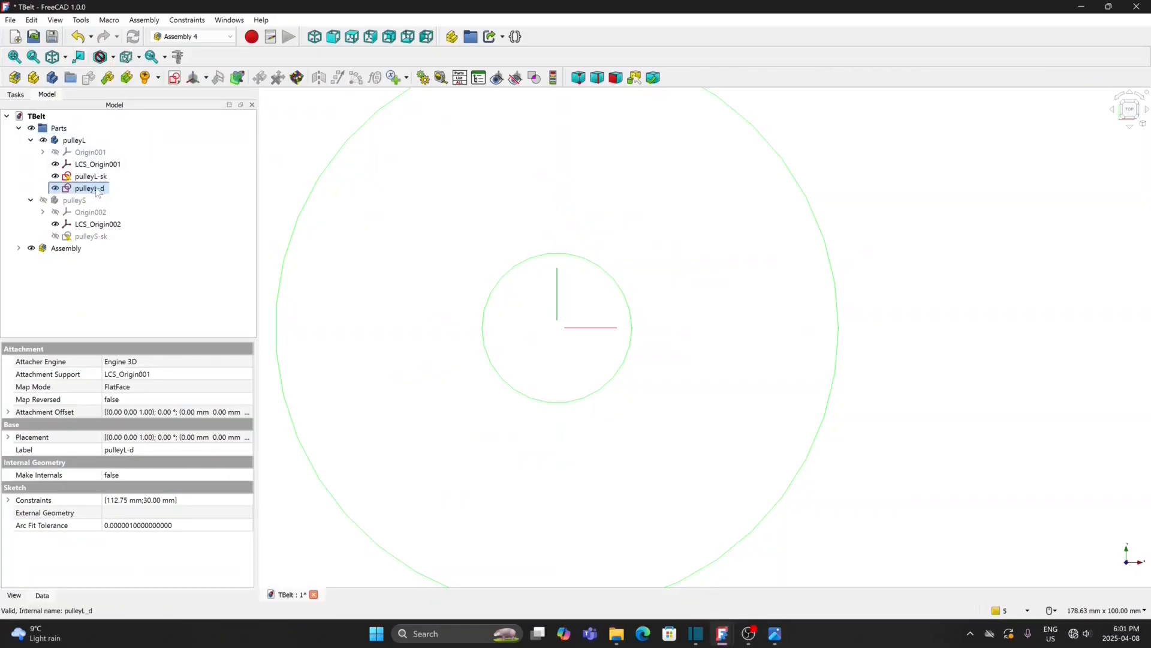
- Switch to the Part Design workbench and save the current TBelt document
left_click(198, 37)
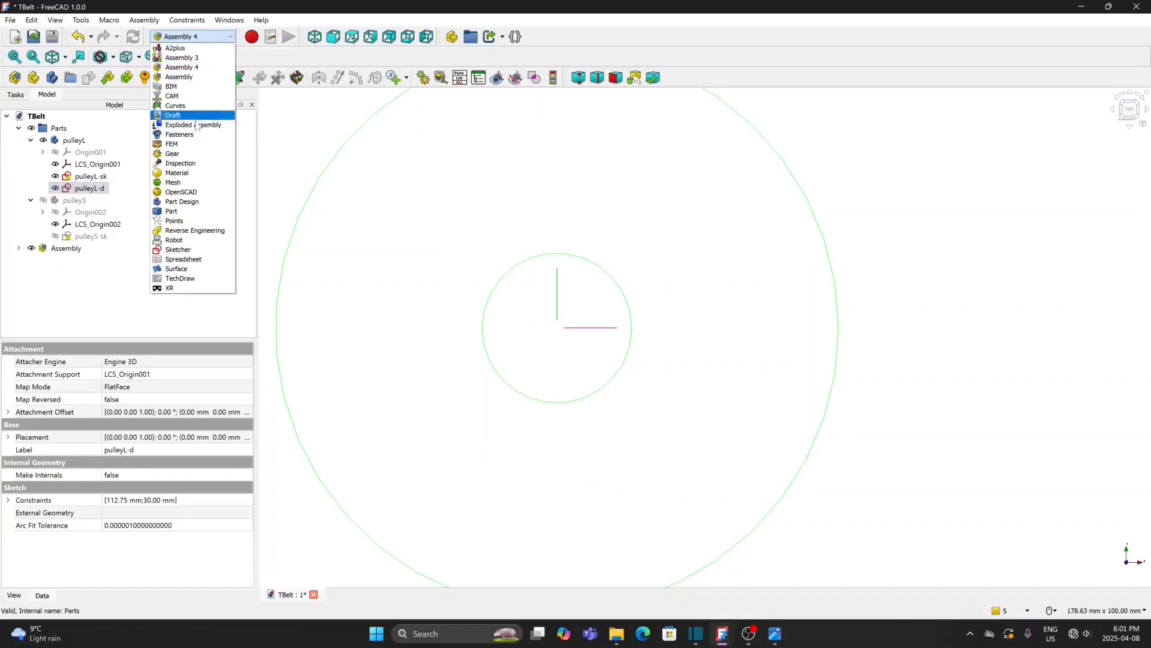
left_click(182, 201)
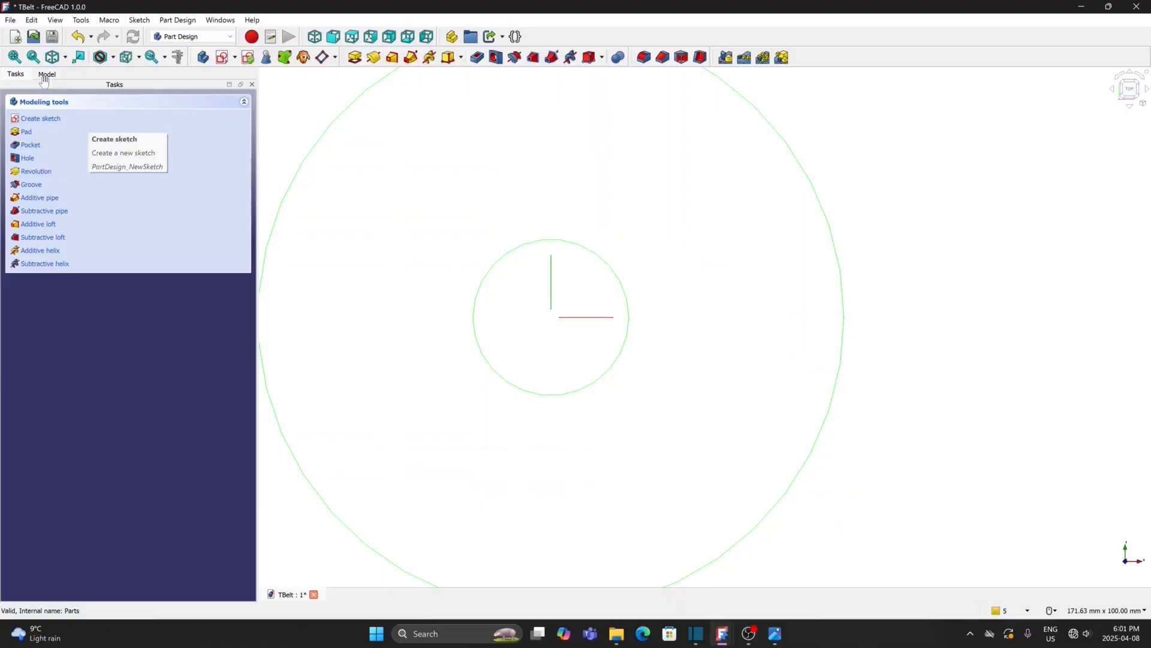
left_click(9, 21)
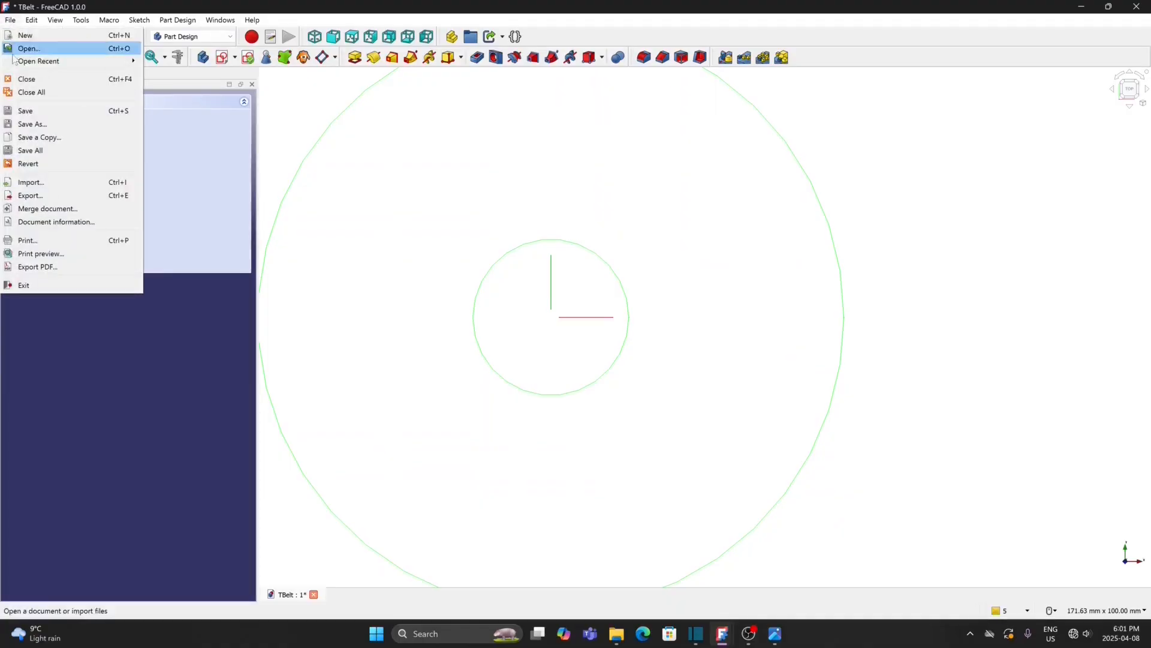
left_click(32, 111)
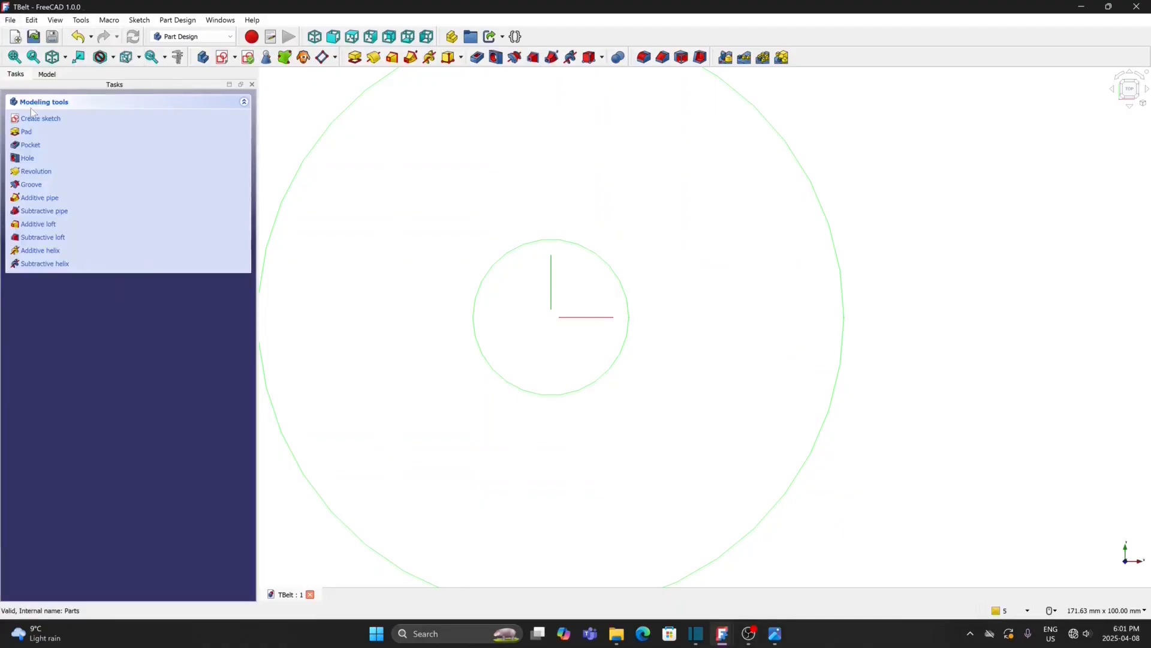
- Save the document under the new file name TBelt-1 in the D17-timing-2pulley folder
left_click(10, 21)
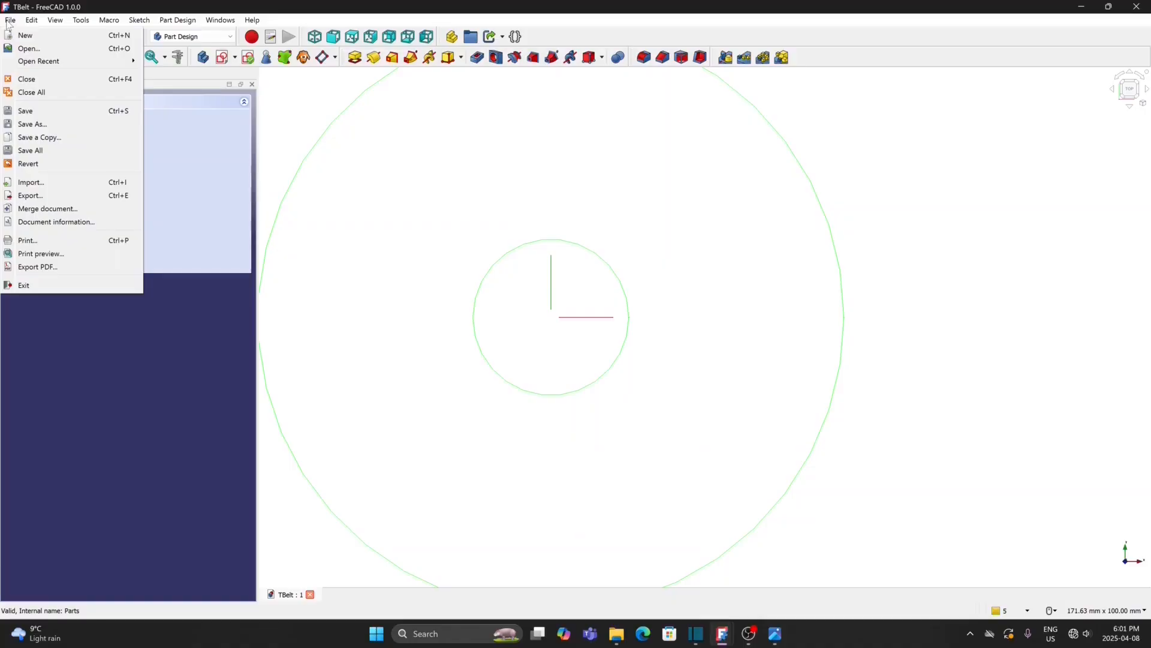
left_click(34, 123)
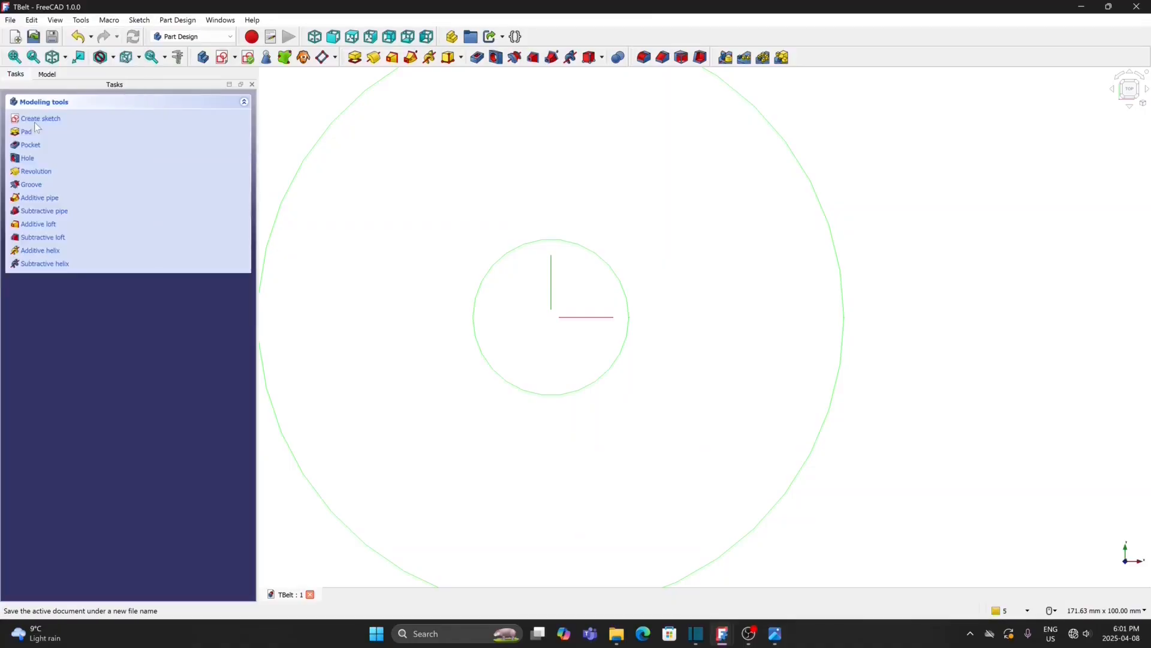
left_click(95, 128)
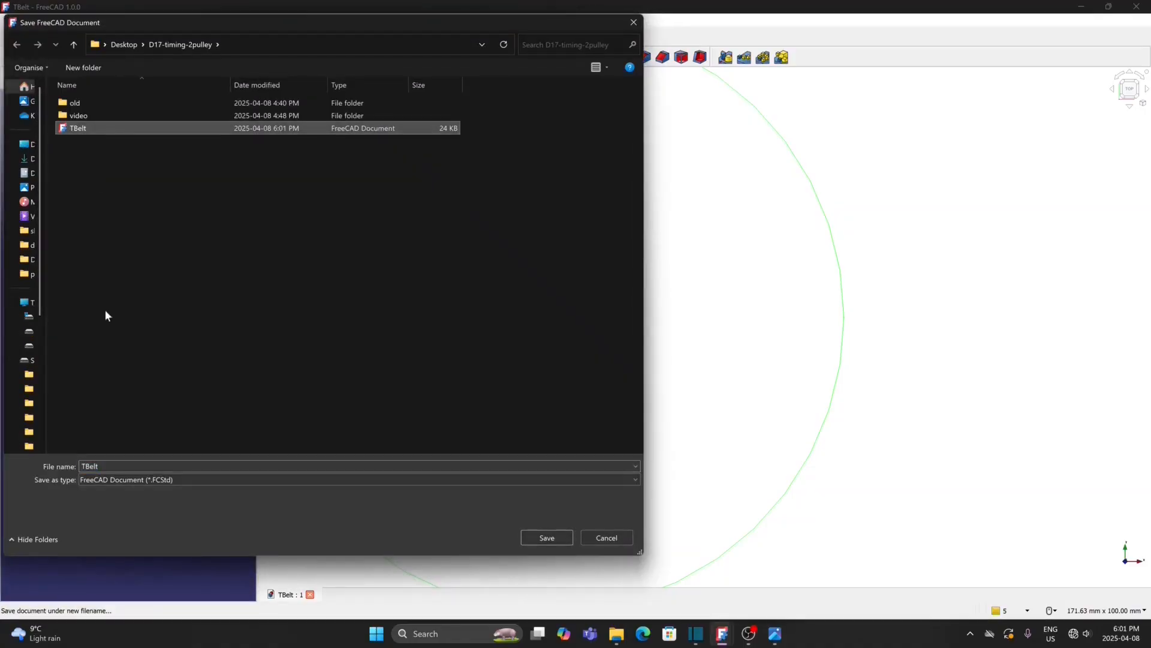
left_click(102, 466)
left_click(102, 466)
type("-1")
key("Return")
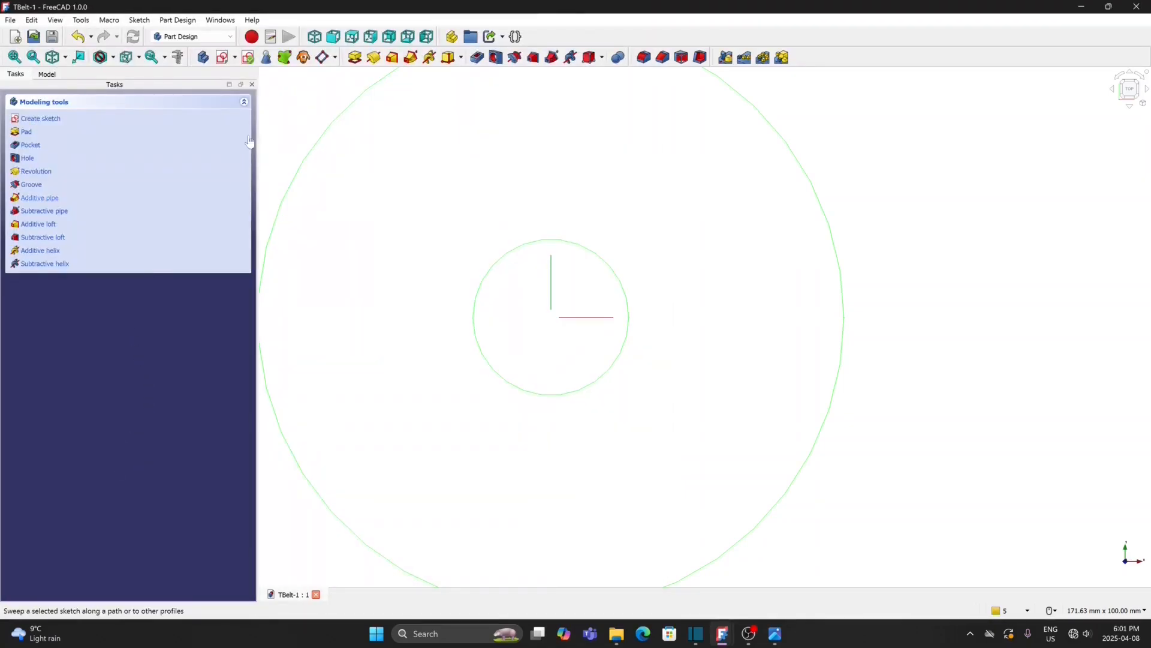
- Pad the pulleyL-d sketch in the pulleyL body by 20 mm, symmetric to the sketch plane
left_click(355, 58)
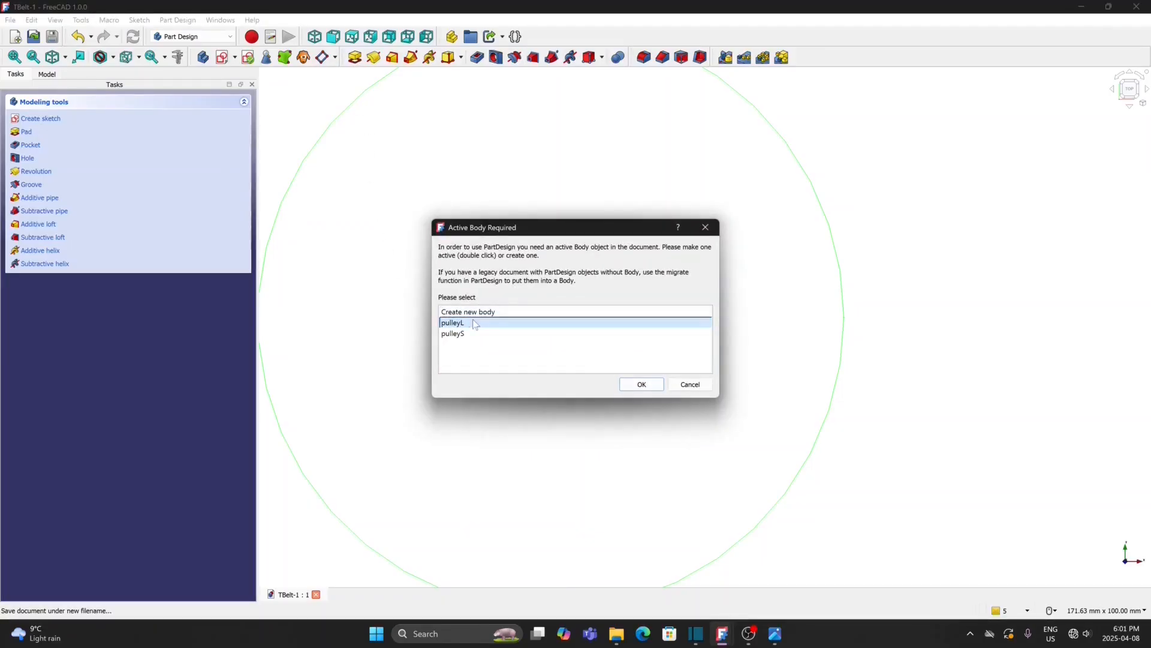
left_click(641, 385)
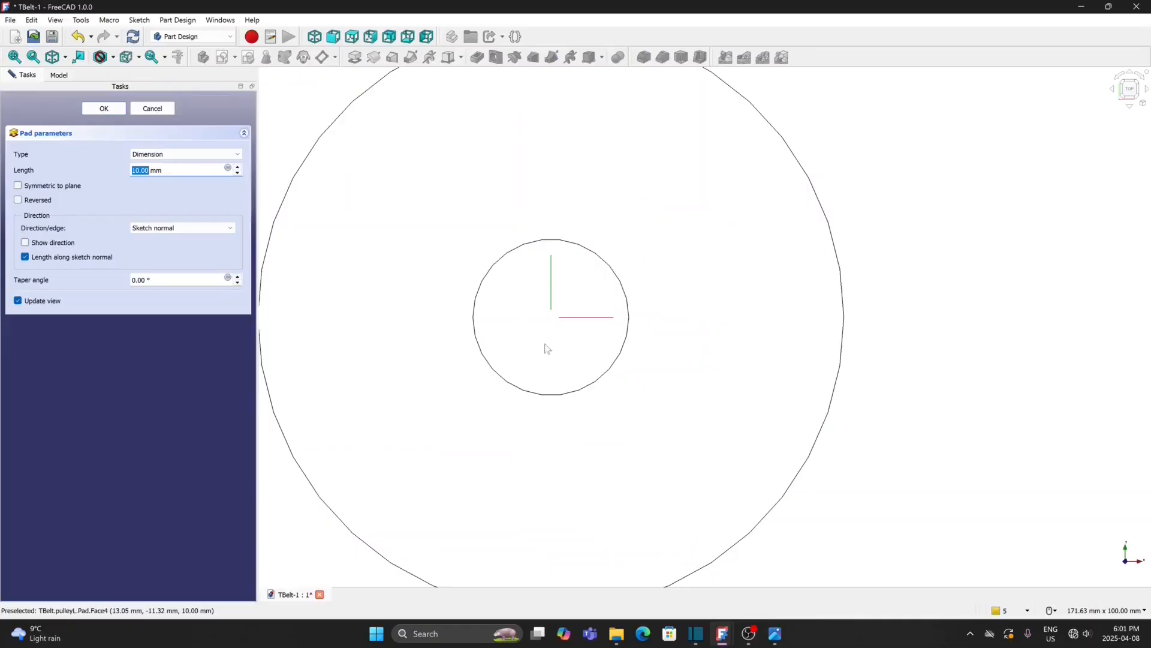
left_click(71, 187)
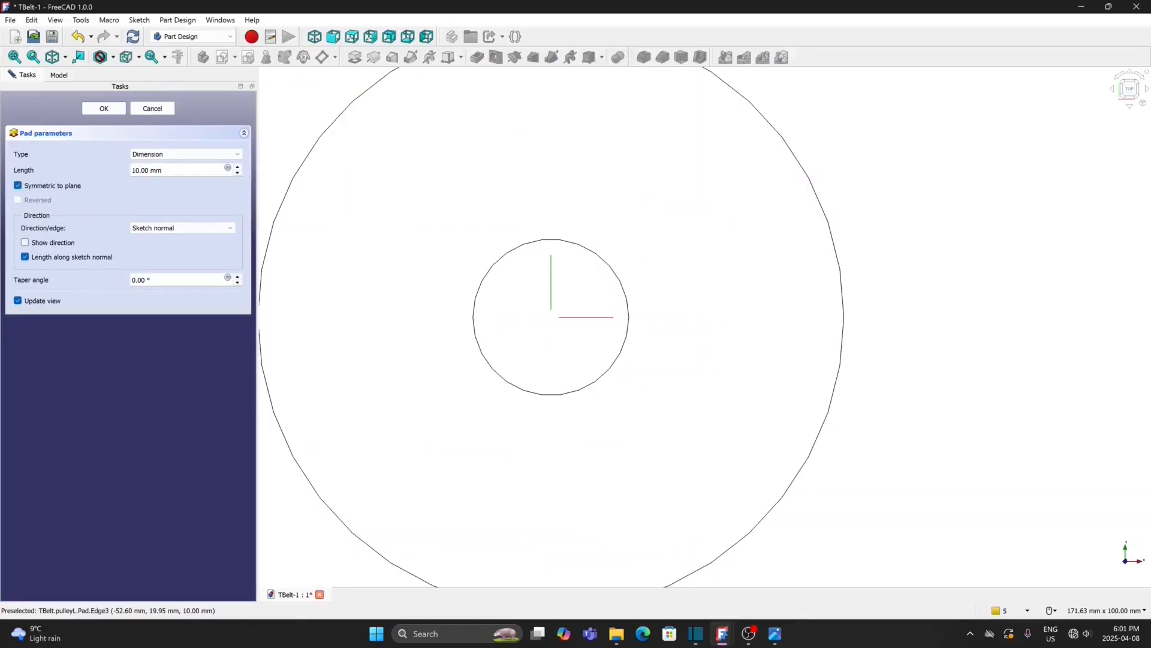
double_click(129, 171)
type("20")
left_click(104, 108)
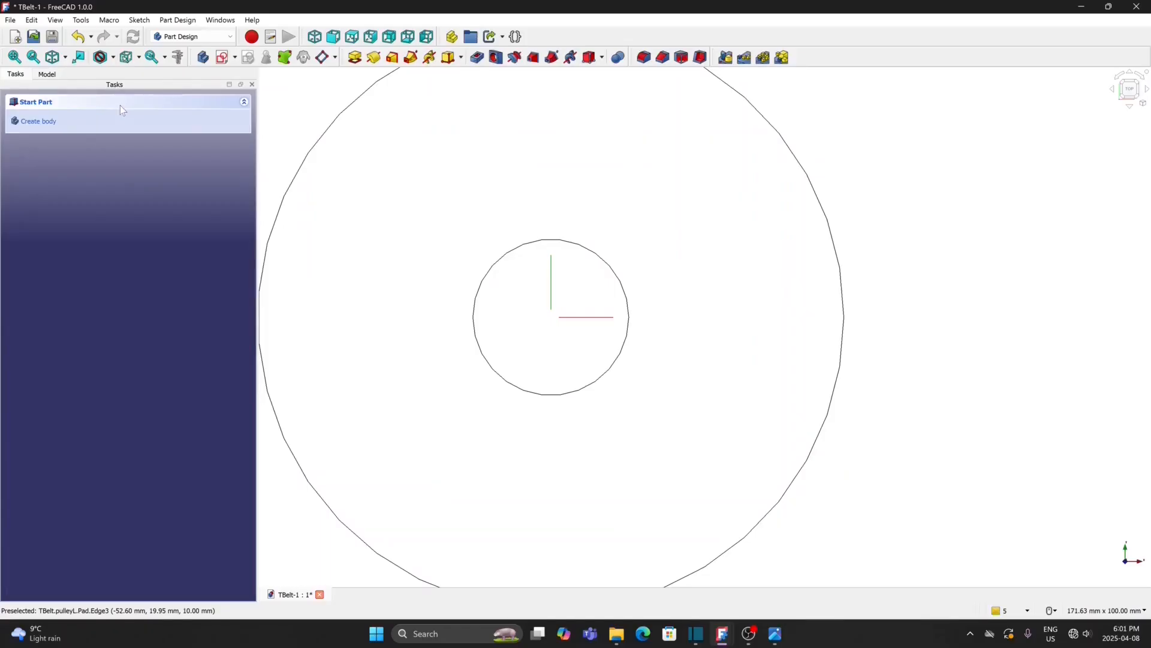
- Cut the pulleyL-sk tooth groove into the disc as a Through all pocket, symmetric to the sketch plane
left_click(45, 75)
scroll(290, 111, "down", 3)
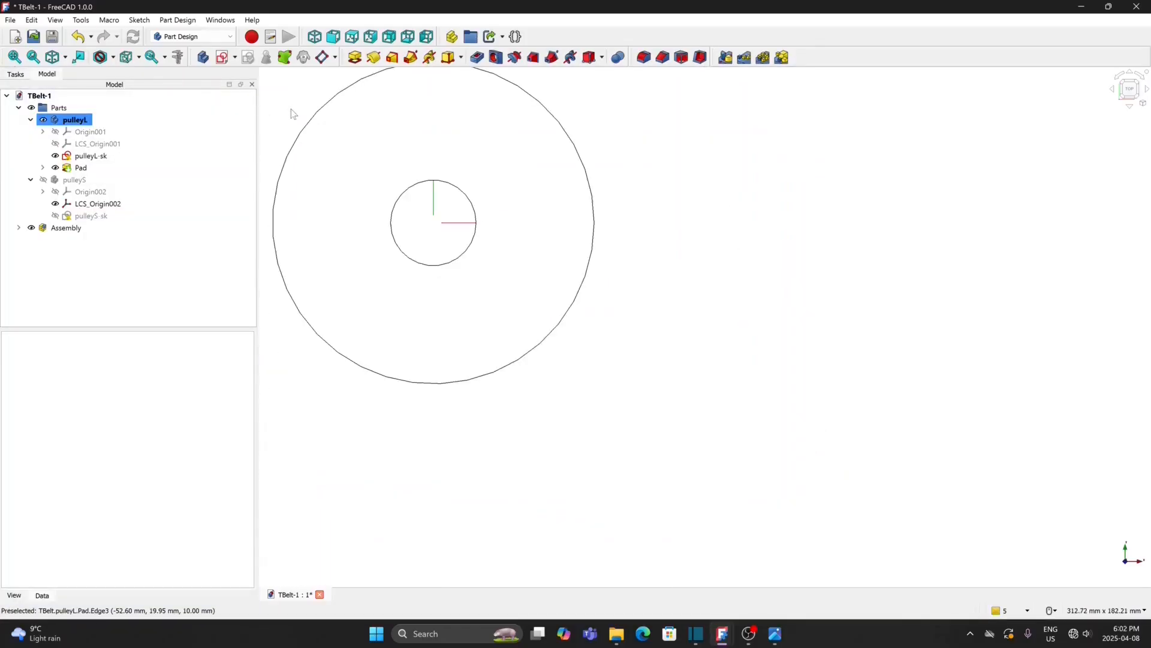
middle_click_drag(294, 104, 444, 255)
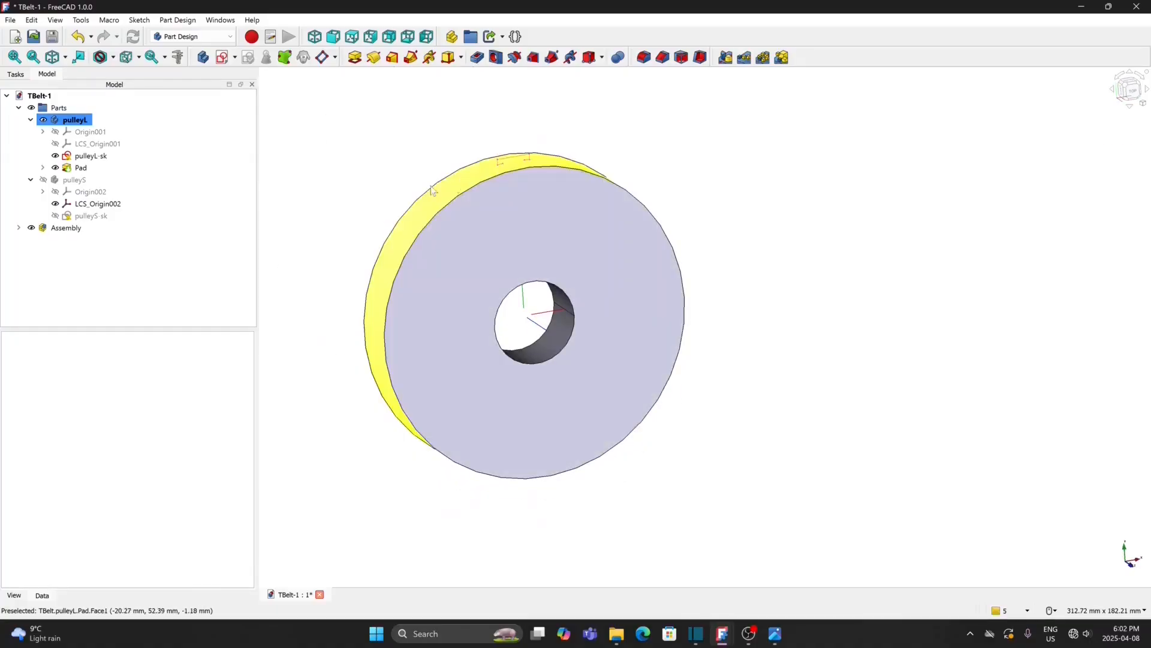
left_click(100, 160)
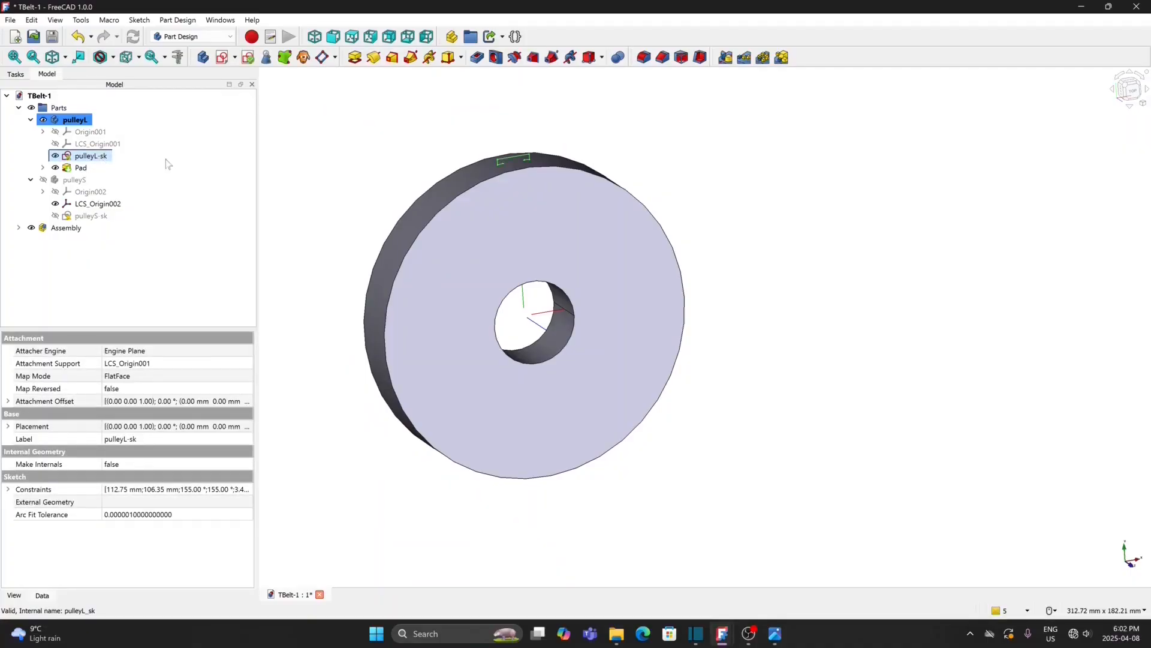
left_click(479, 58)
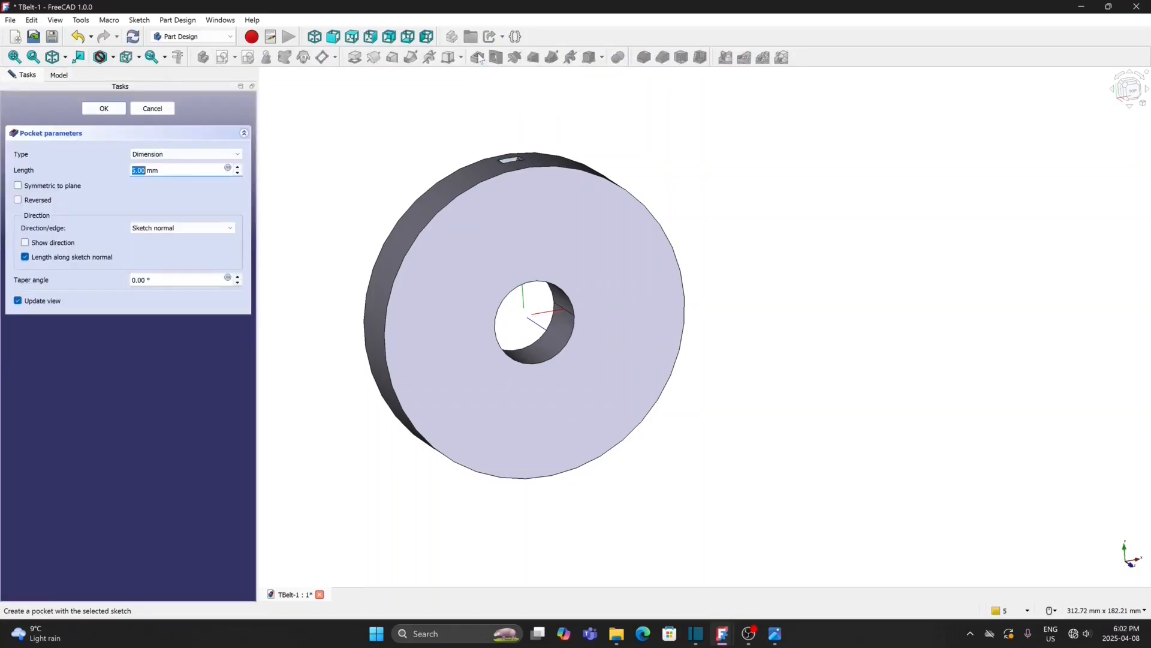
key("ctrl+a")
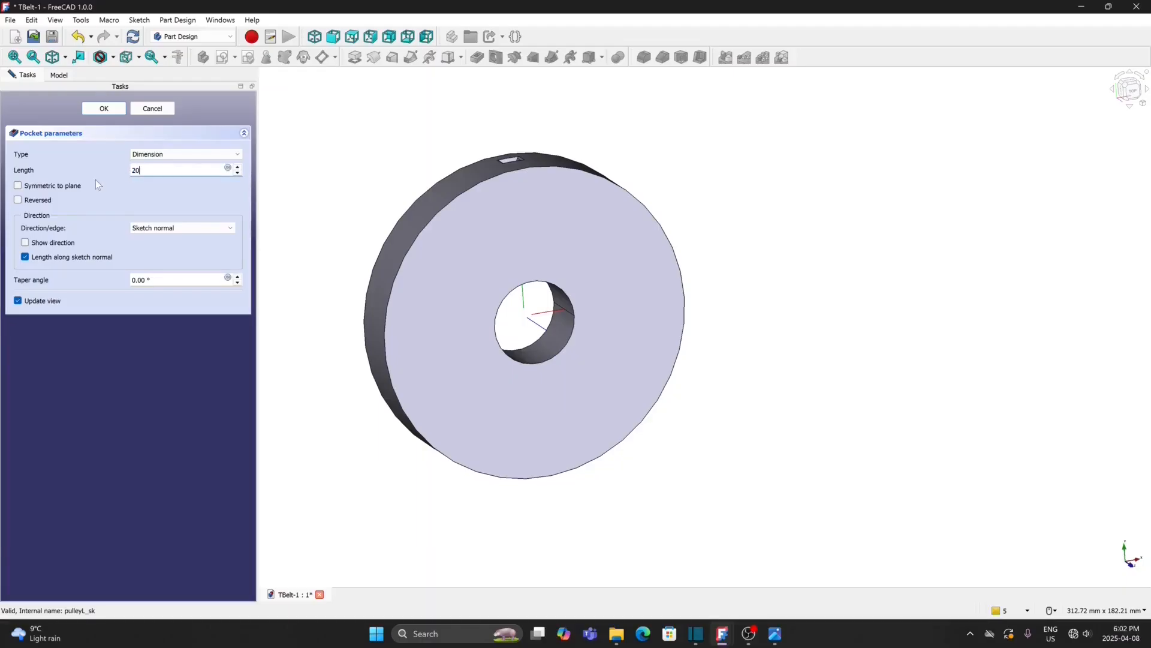
left_click(18, 186)
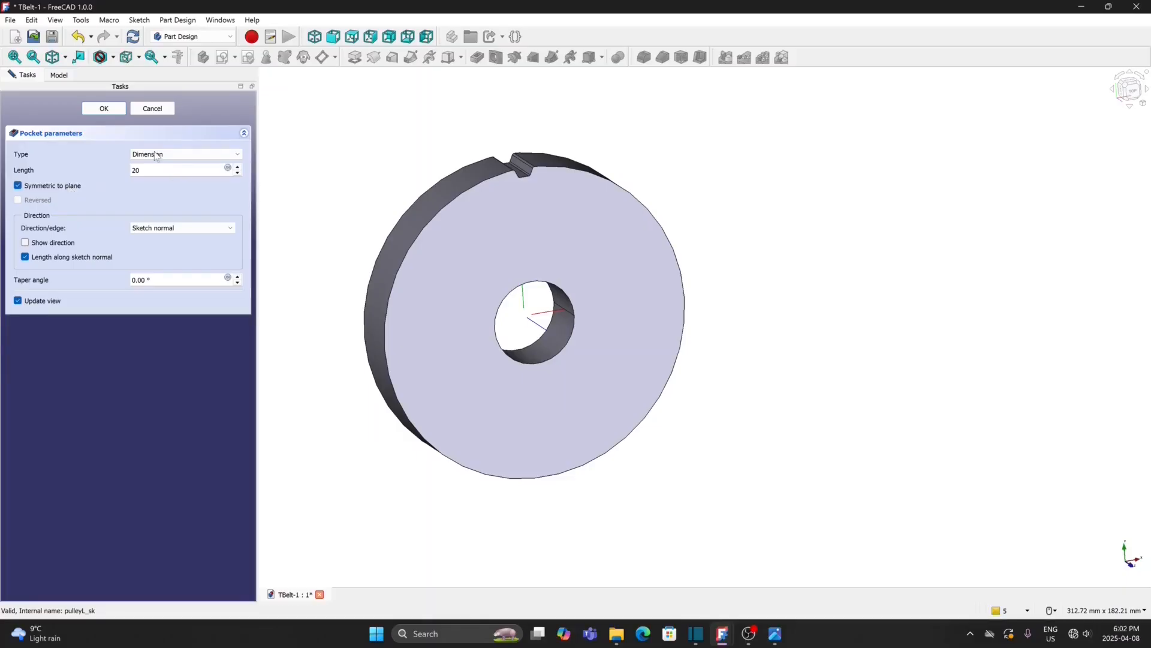
left_click(178, 156)
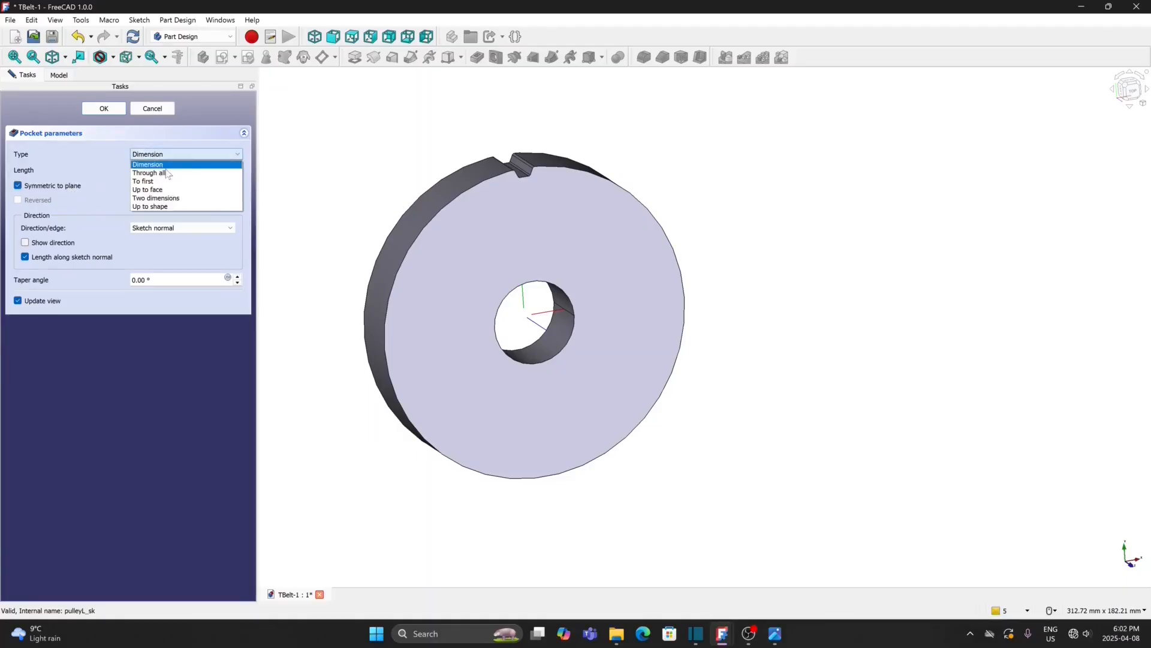
left_click(163, 172)
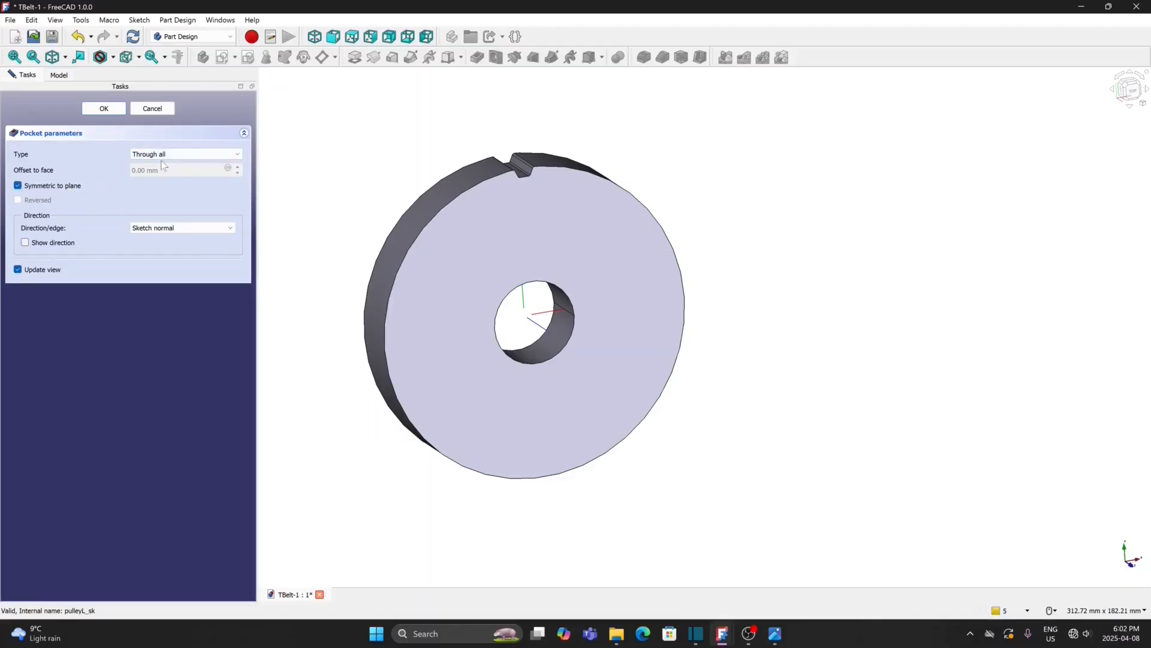
left_click(104, 108)
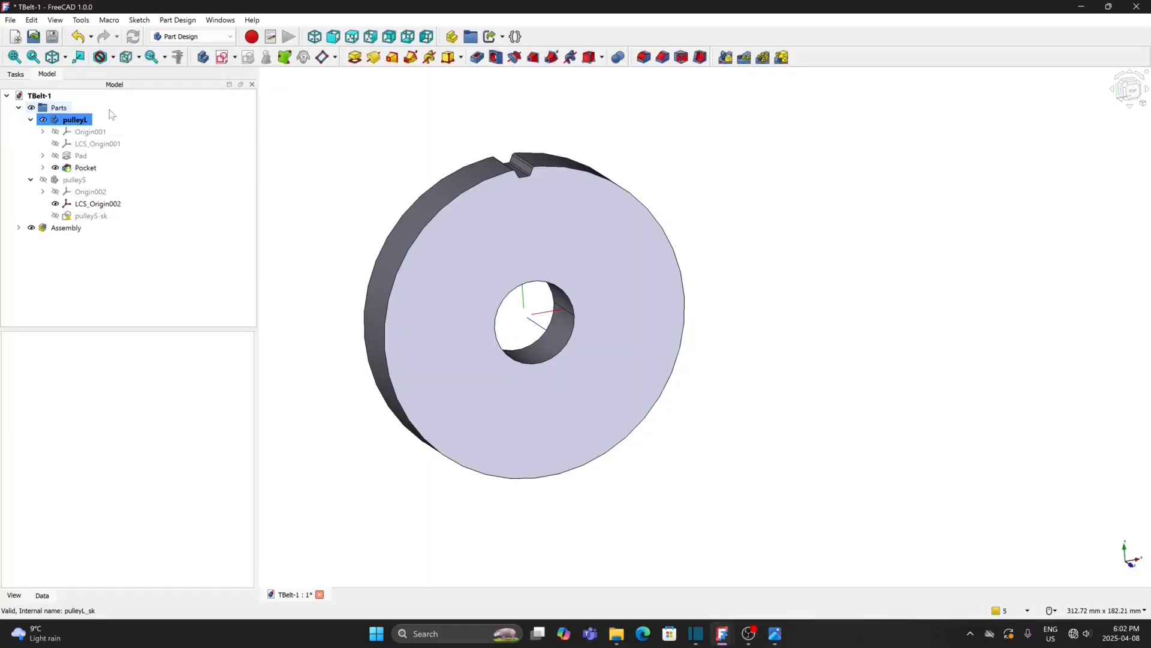
- Create a polar pattern of the tooth groove pocket with 36 occurrences over 360° about the normal sketch axis
left_click(93, 169)
left_click(763, 58)
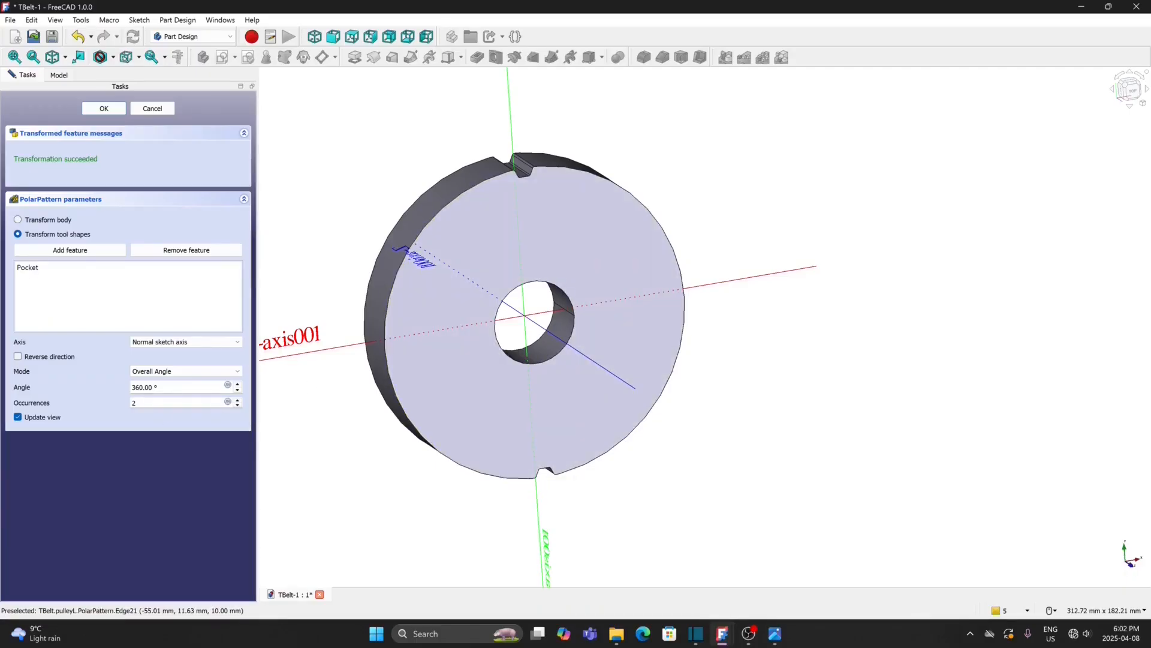
double_click(124, 402)
type("36")
left_click(104, 108)
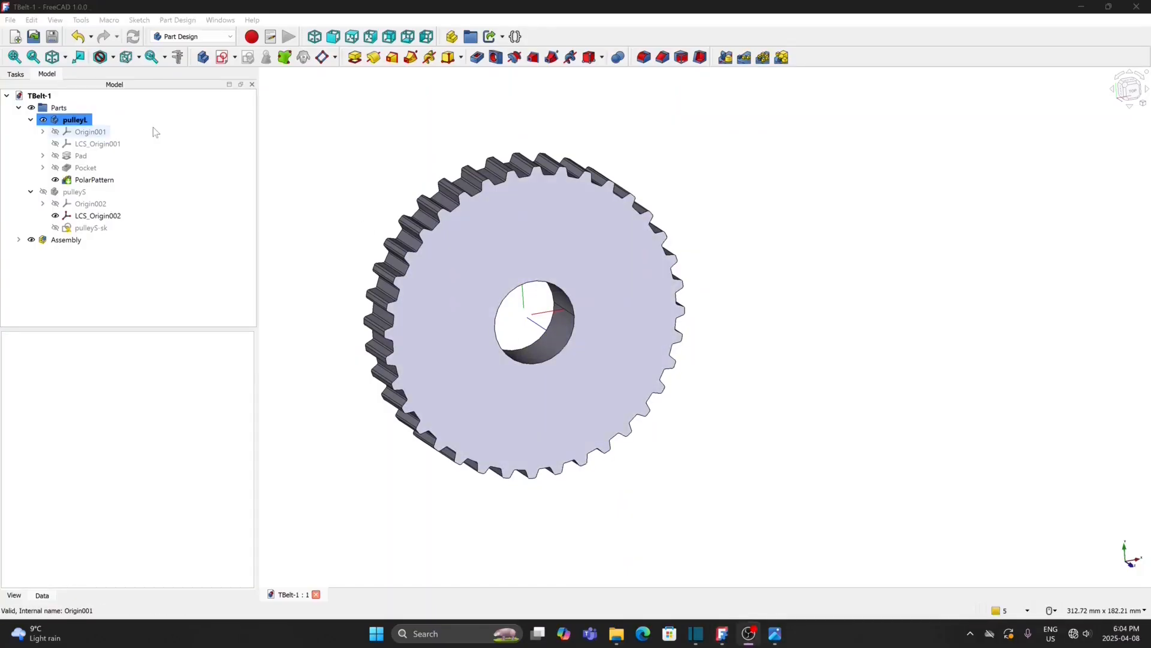
- Hide the pulleyL body and show the pulleyS body with its pulleyS-sk sketch
left_click(83, 122)
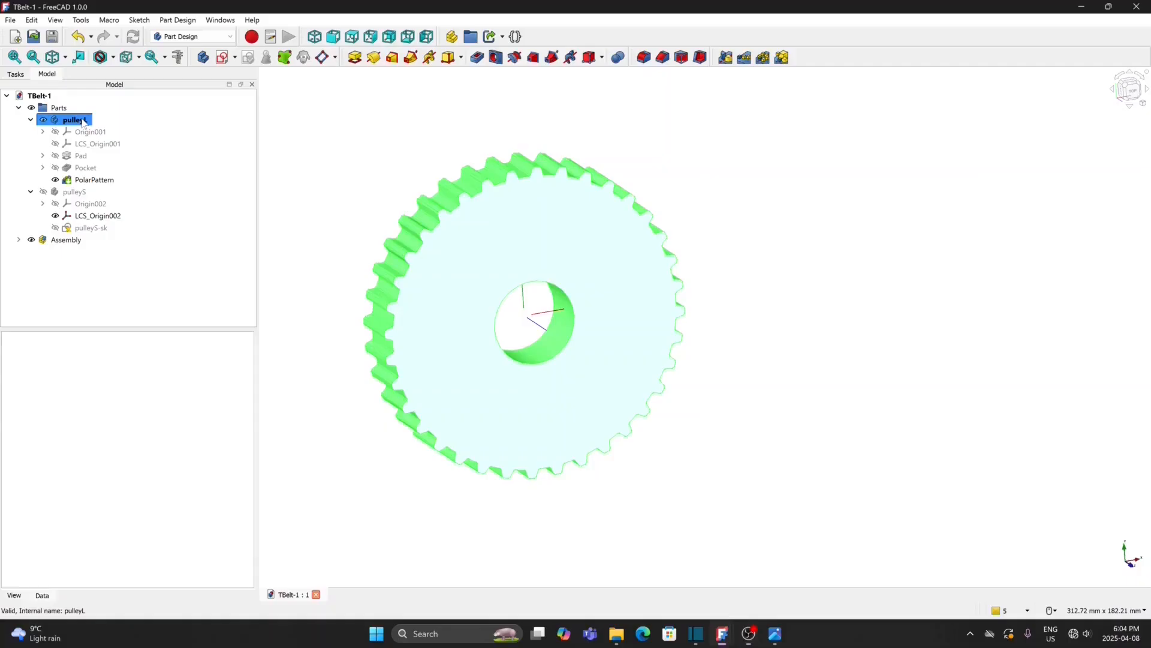
key("space")
left_click(83, 194)
key("space")
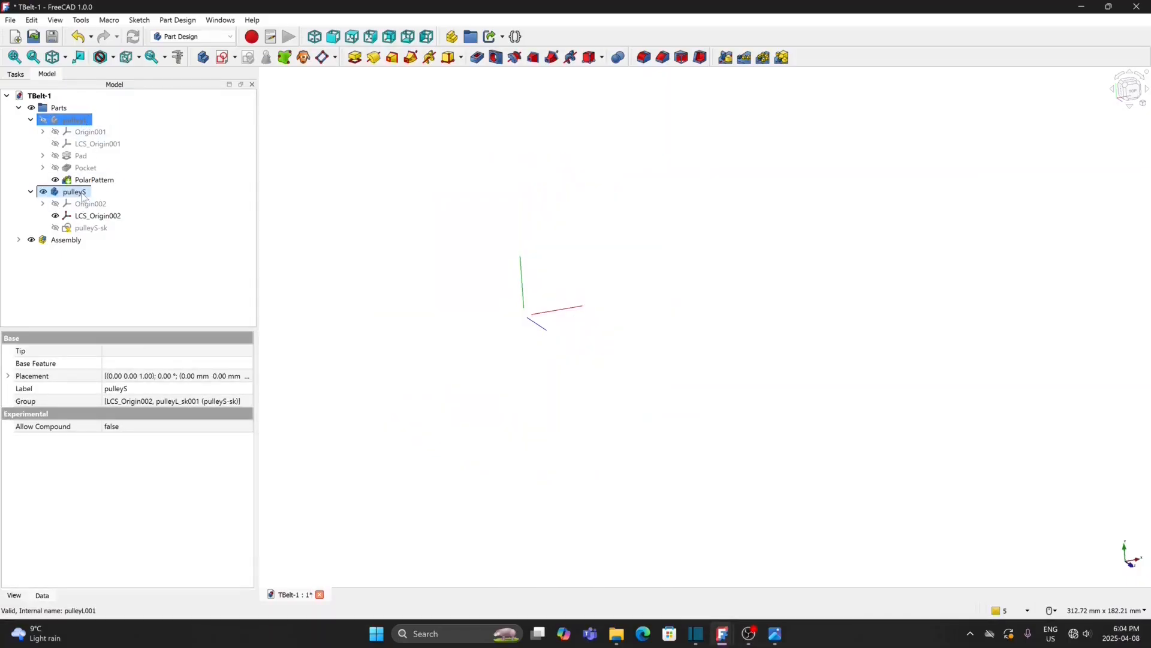
left_click(99, 229)
key("space")
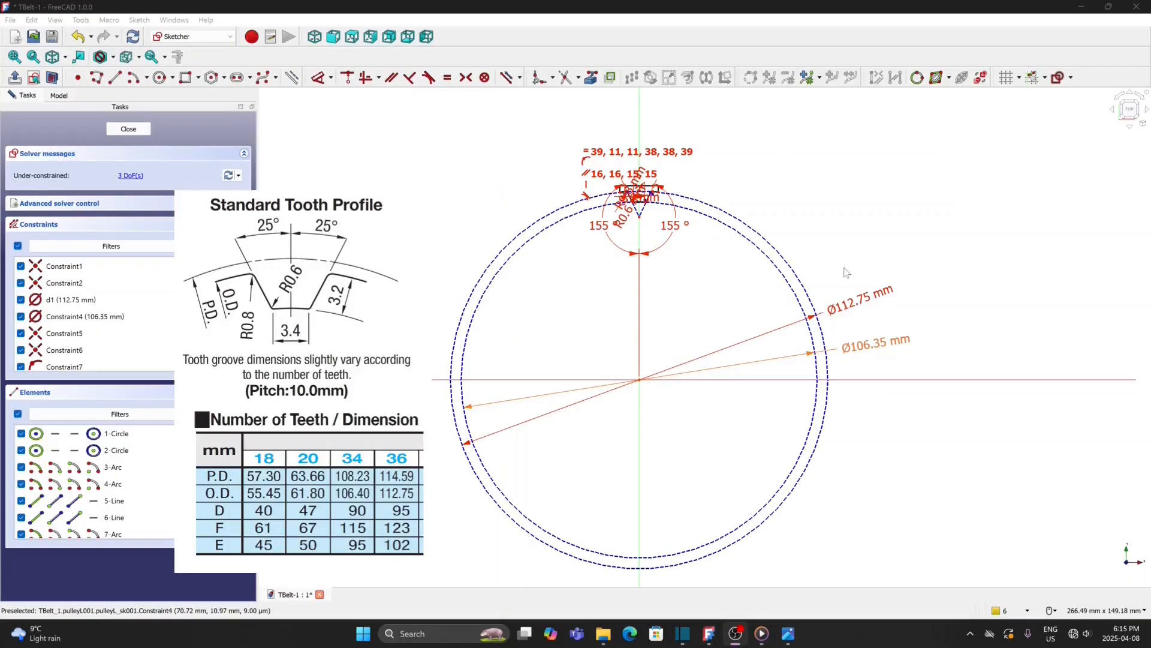
- Set the outer circle's d1 diameter in the pulleyS-sk sketch to 55.45 mm with an expression
double_click(850, 305)
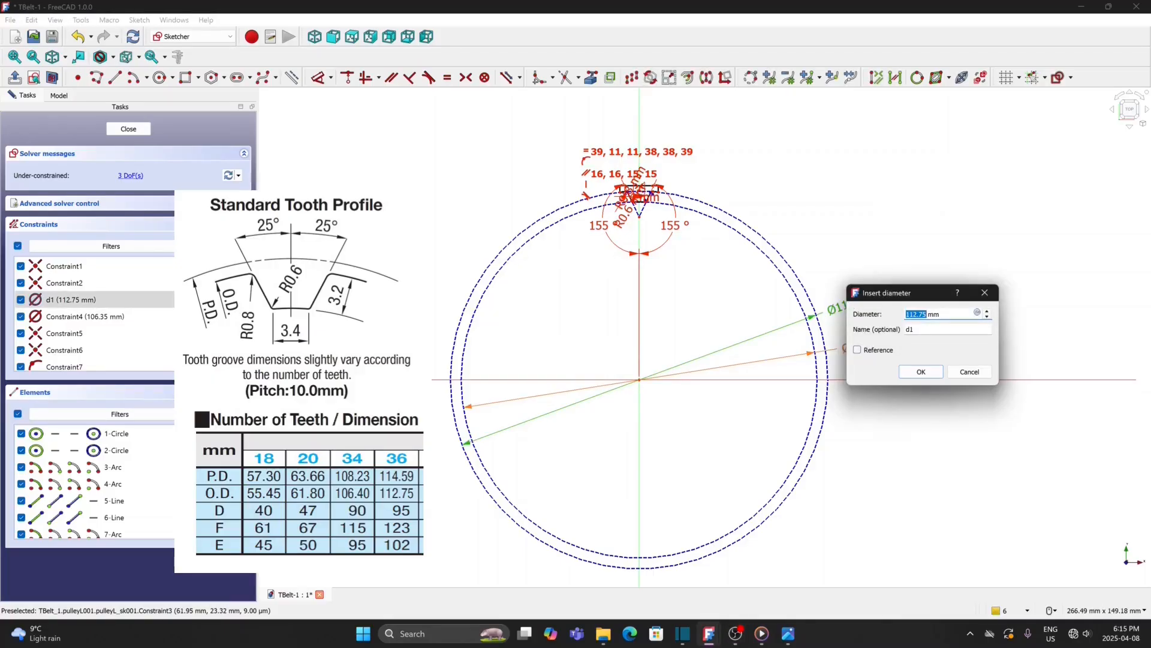
left_click(977, 312)
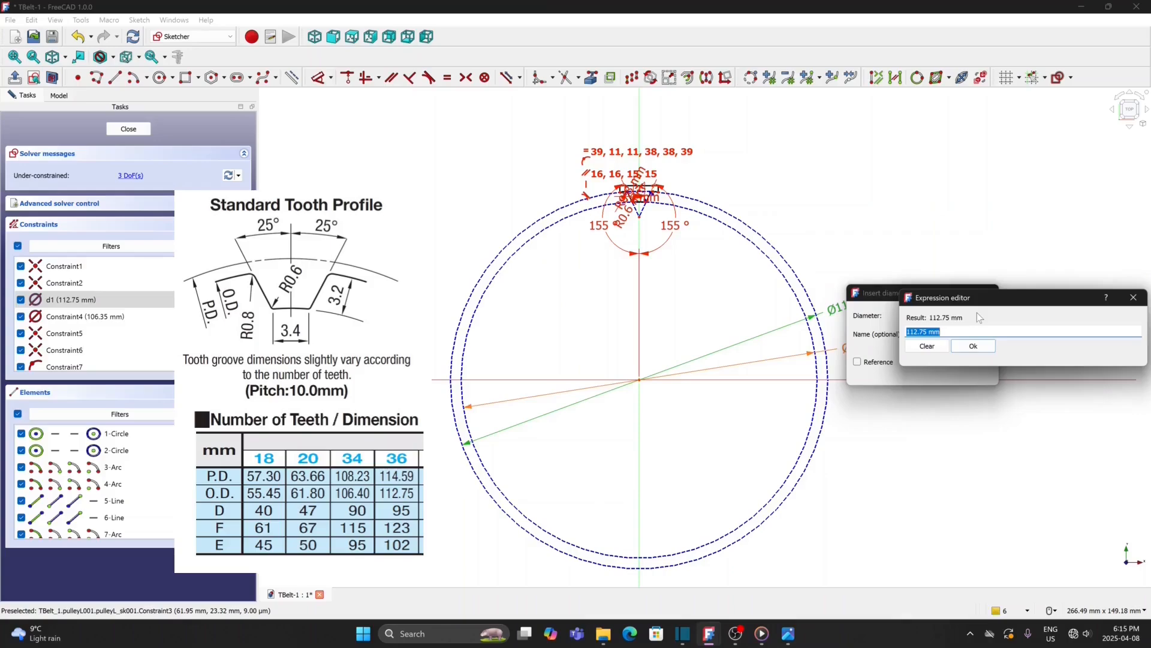
left_click(909, 331)
left_click_drag(963, 333, 908, 332)
type("55.45")
left_click(973, 346)
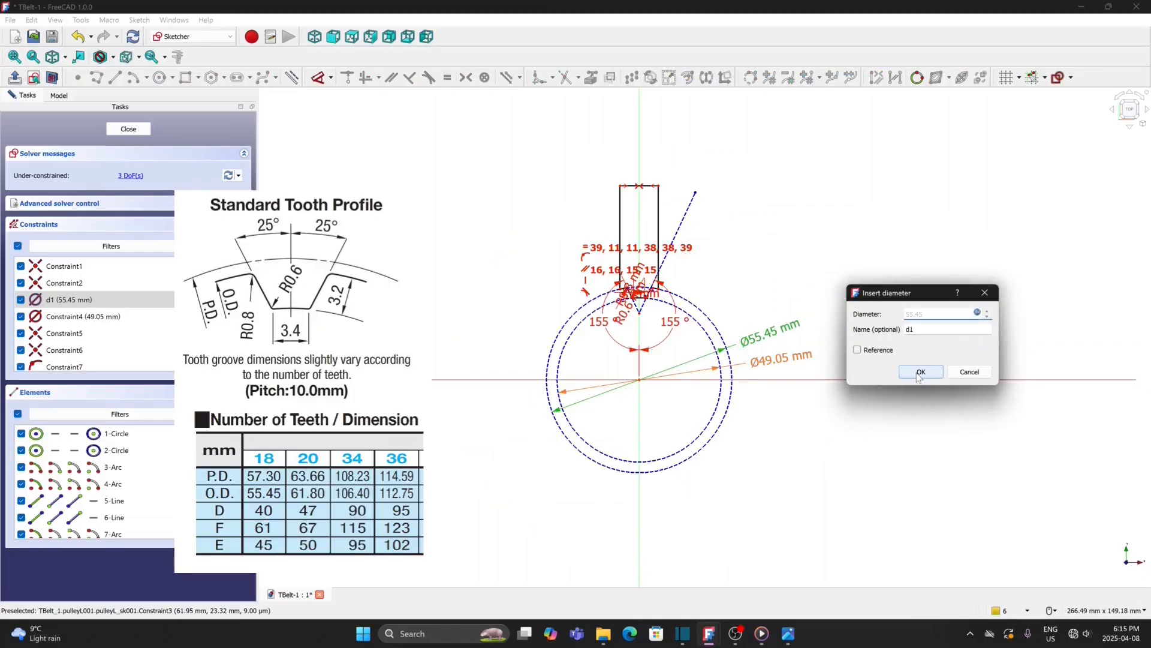
left_click(919, 372)
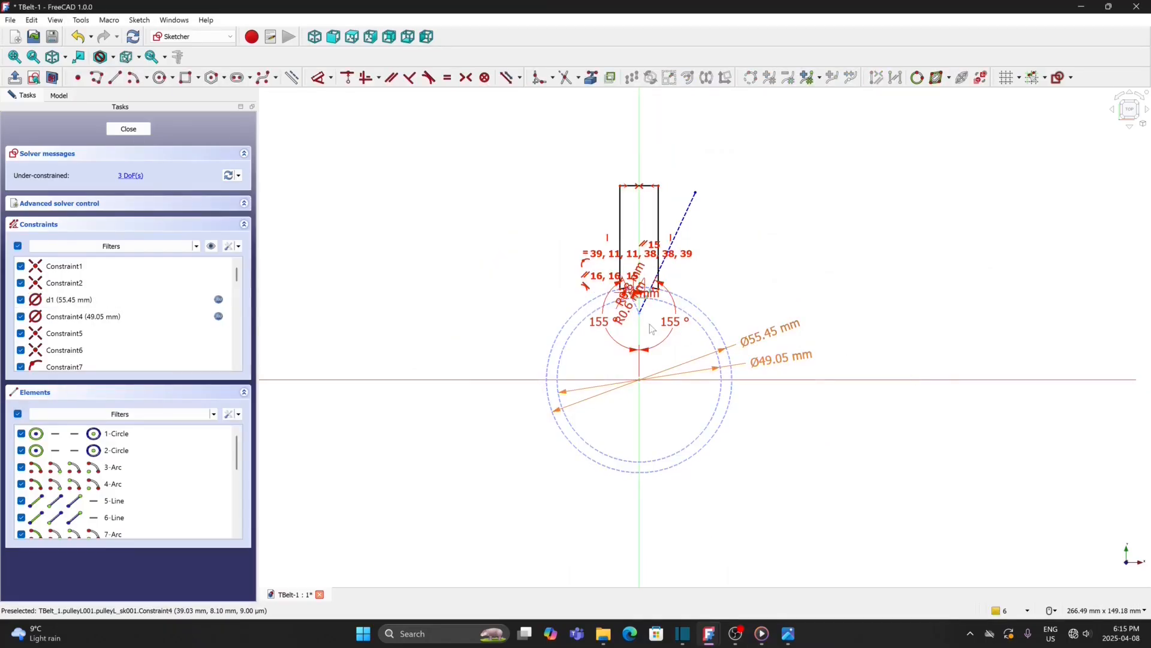
- Lower the top edge of the groove outline to just above the outer circle, leaving side edges about 1.8 mm high
scroll(670, 306, "up", 4)
scroll(675, 228, "up", 4)
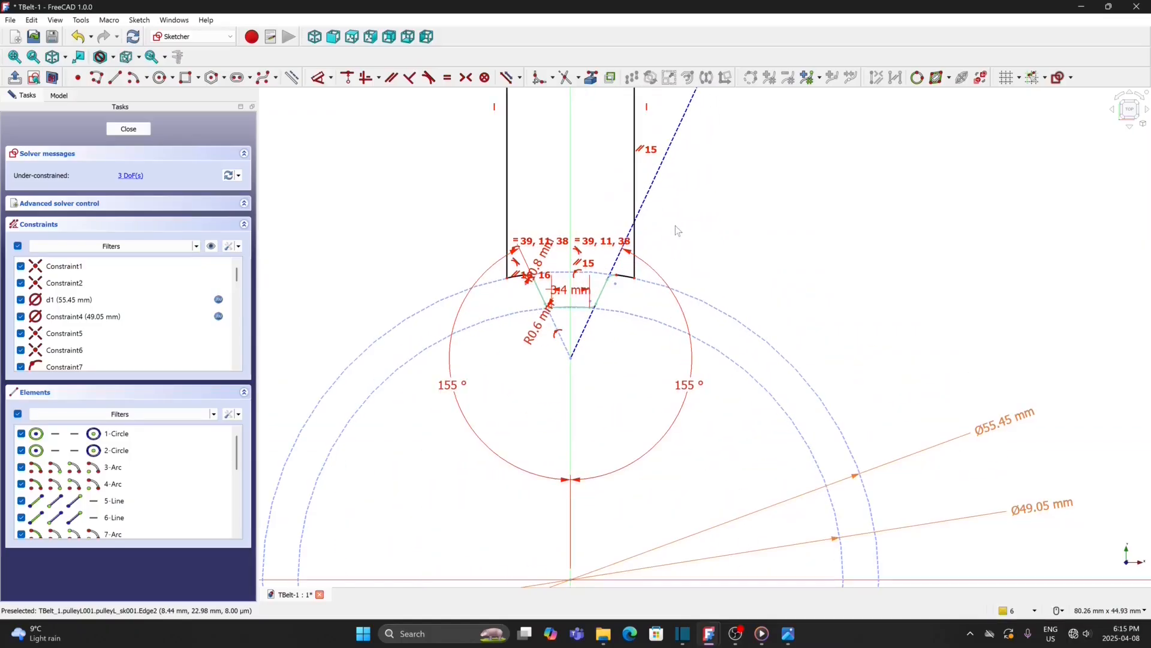
scroll(744, 236, "down", 3)
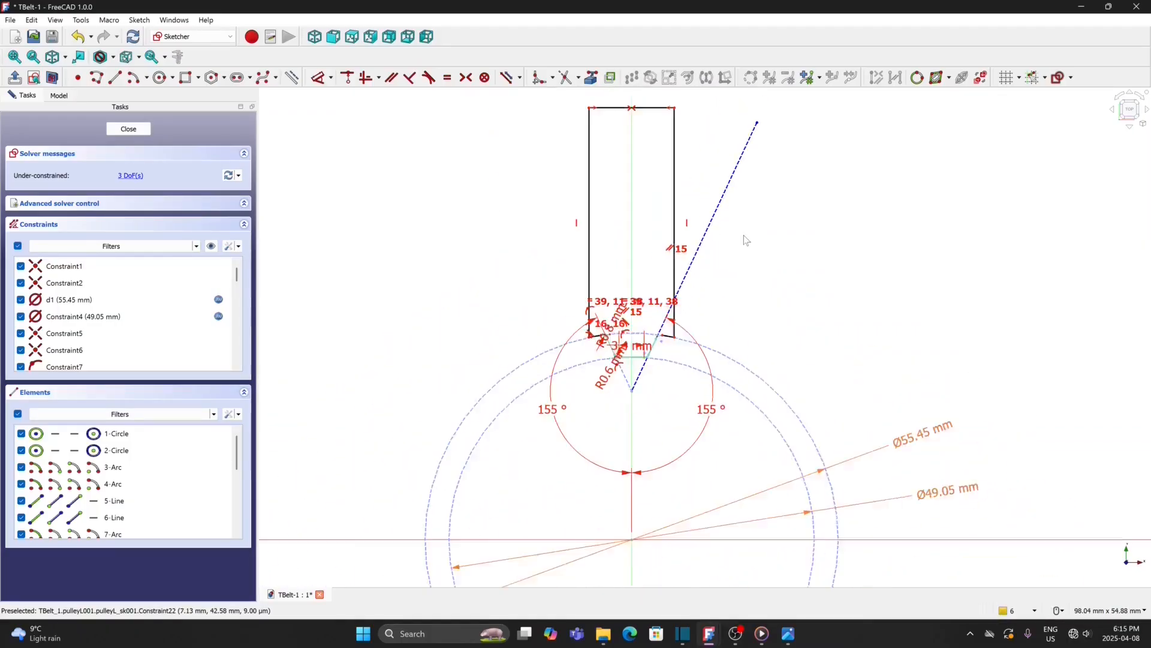
left_click_drag(671, 137, 729, 314)
scroll(729, 315, "up", 5)
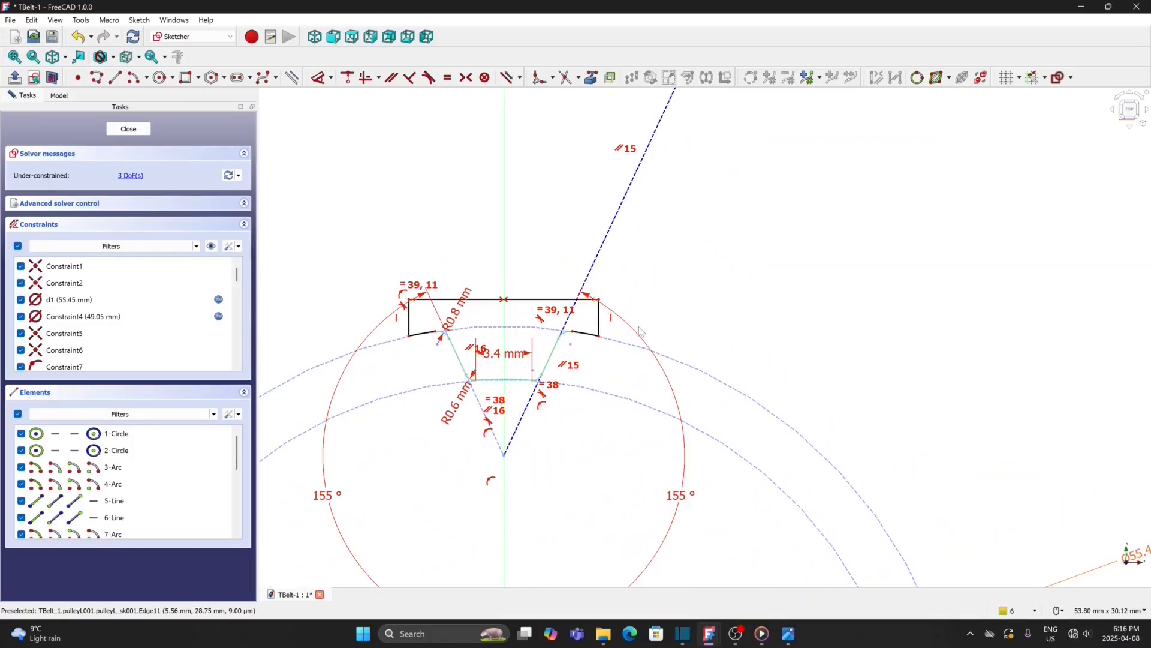
left_click_drag(525, 305, 525, 311)
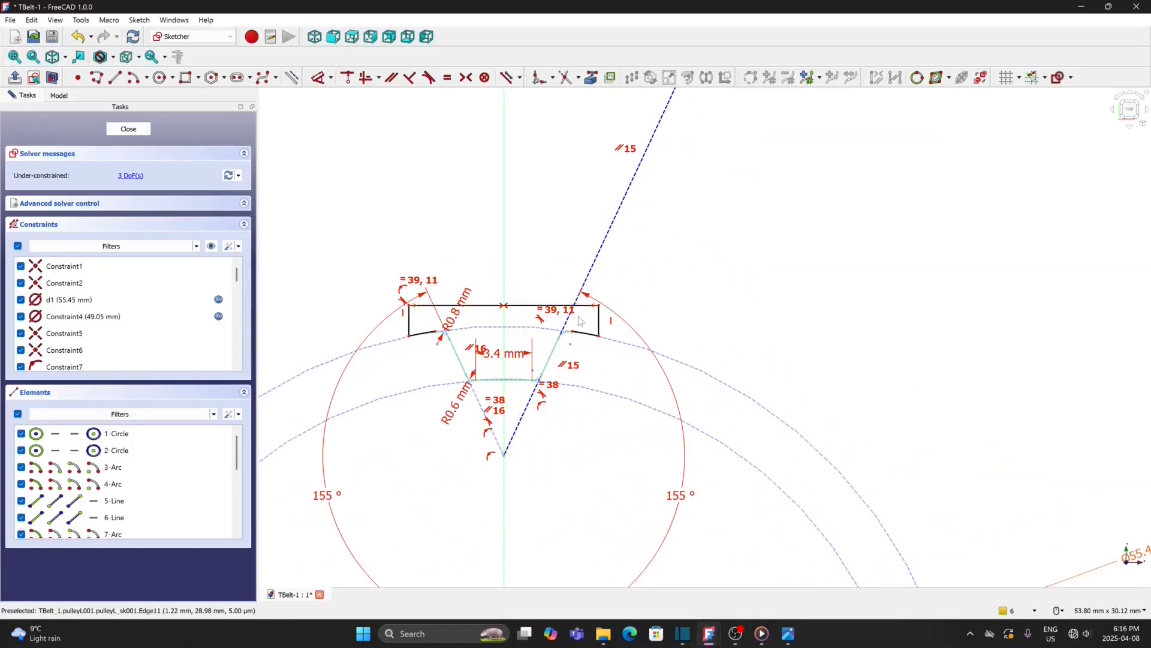
- Constrain the length of the groove outline's vertical side edge to 2 mm
left_click(322, 81)
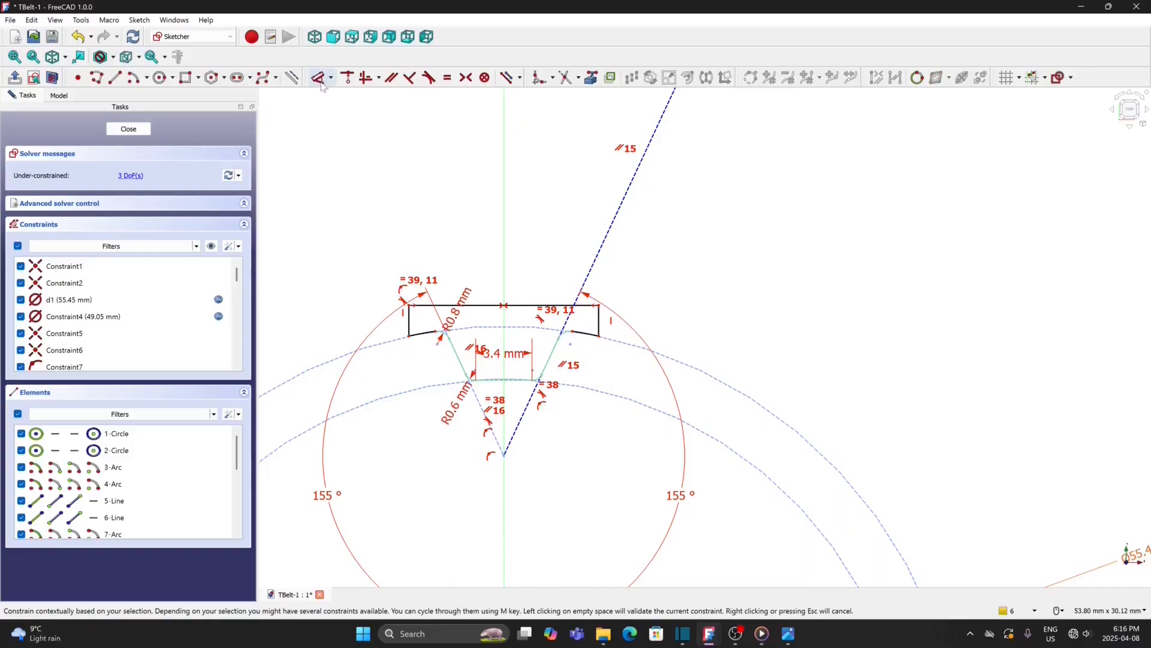
left_click(598, 321)
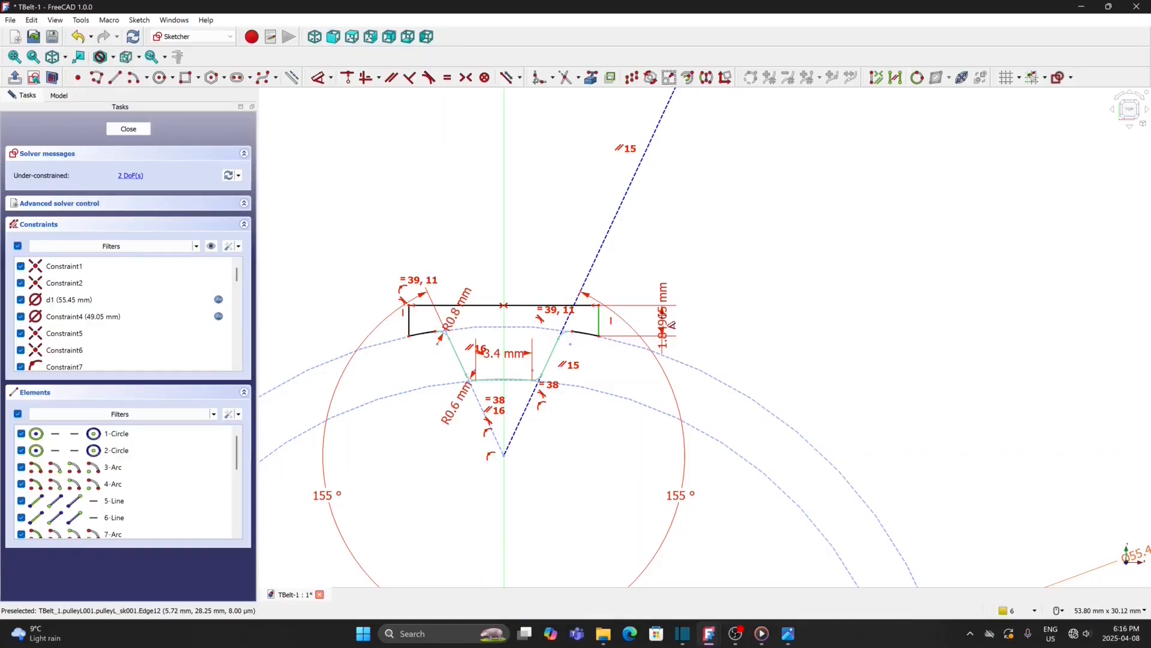
left_click(666, 322)
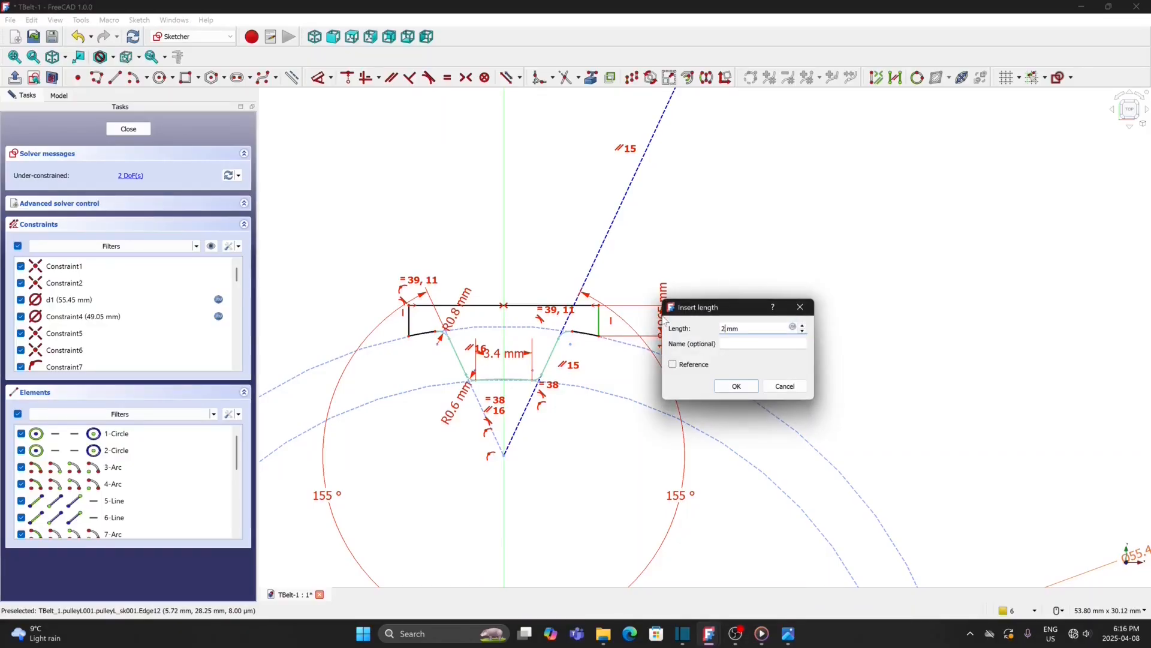
left_click(724, 390)
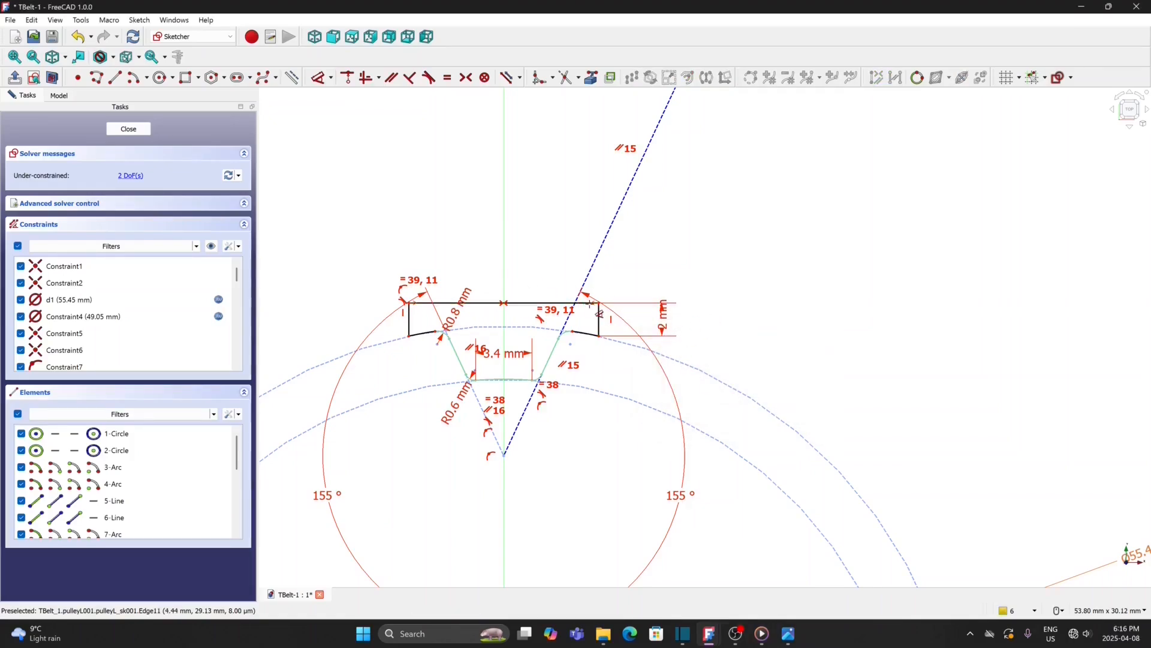
- Constrain the groove outline's top edge to 12 mm, move the 2 mm dimension label clear of the geometry, and close the sketch
left_click(534, 302)
left_click(536, 262)
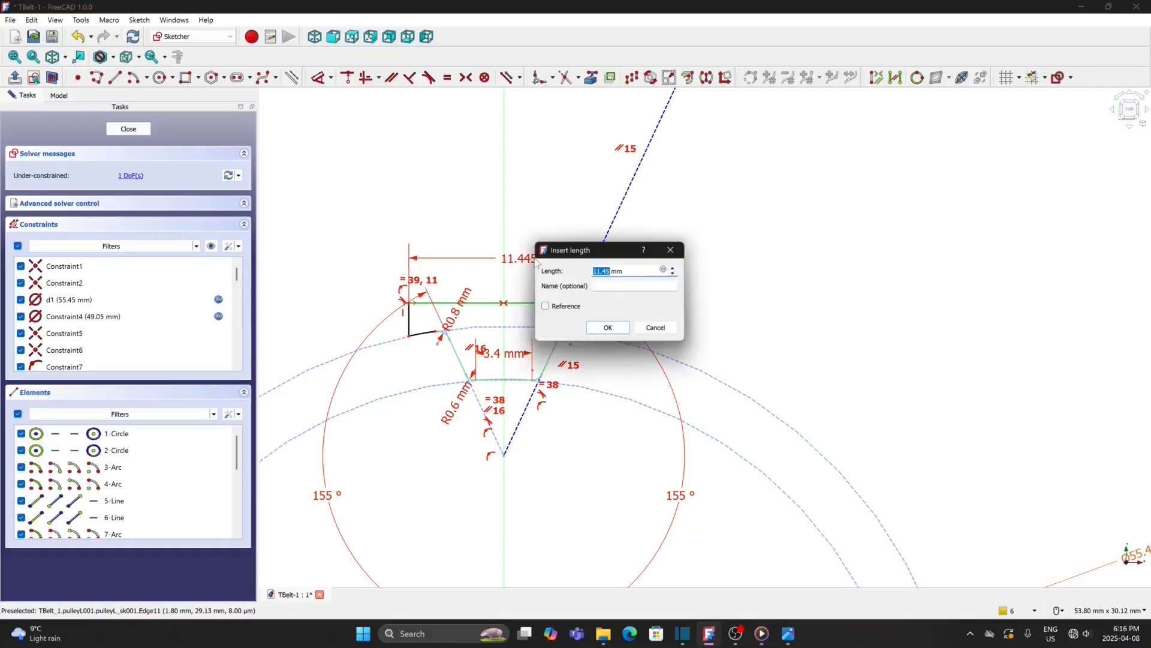
type("1")
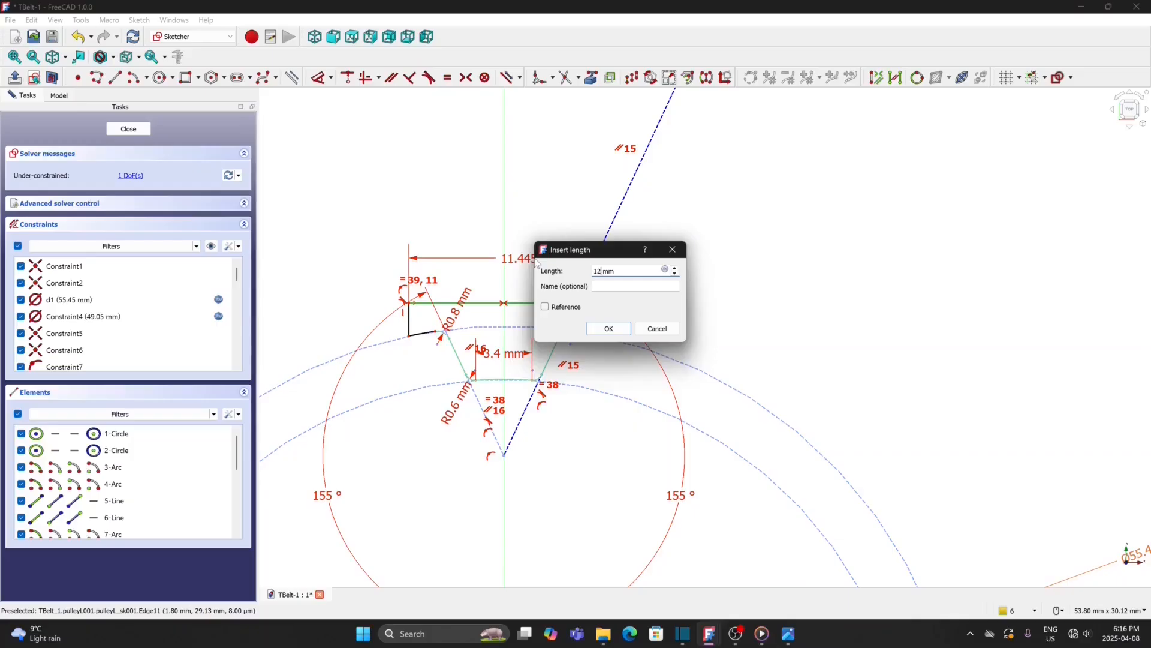
left_click(612, 325)
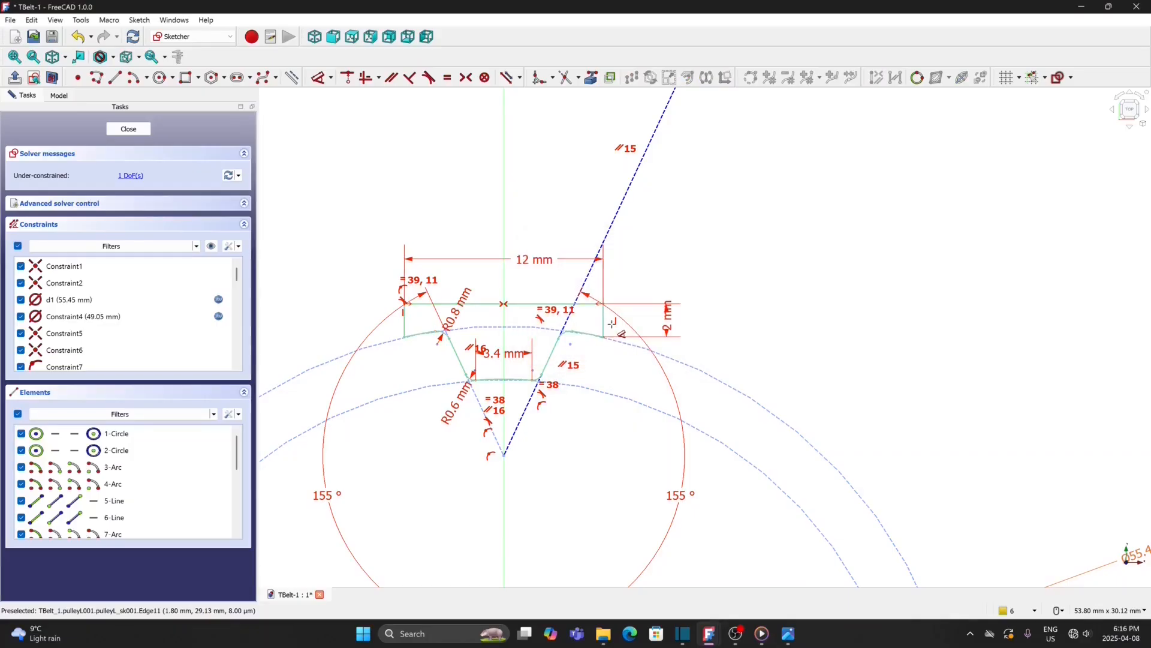
right_click(703, 274)
left_click_drag(666, 317, 658, 283)
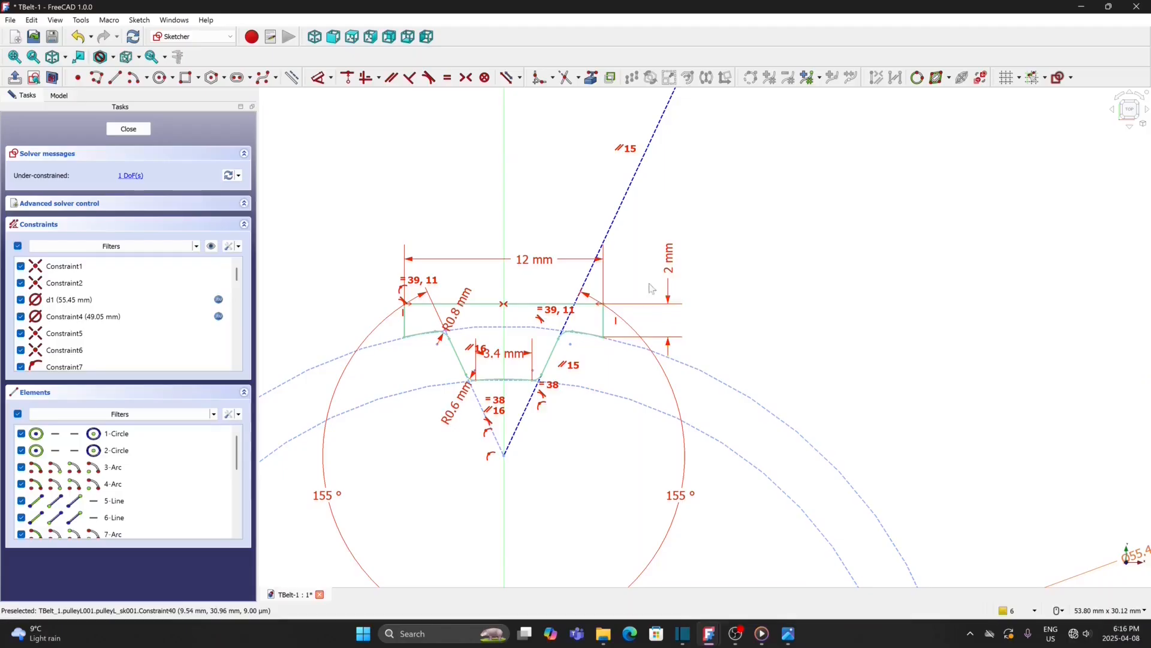
left_click(133, 132)
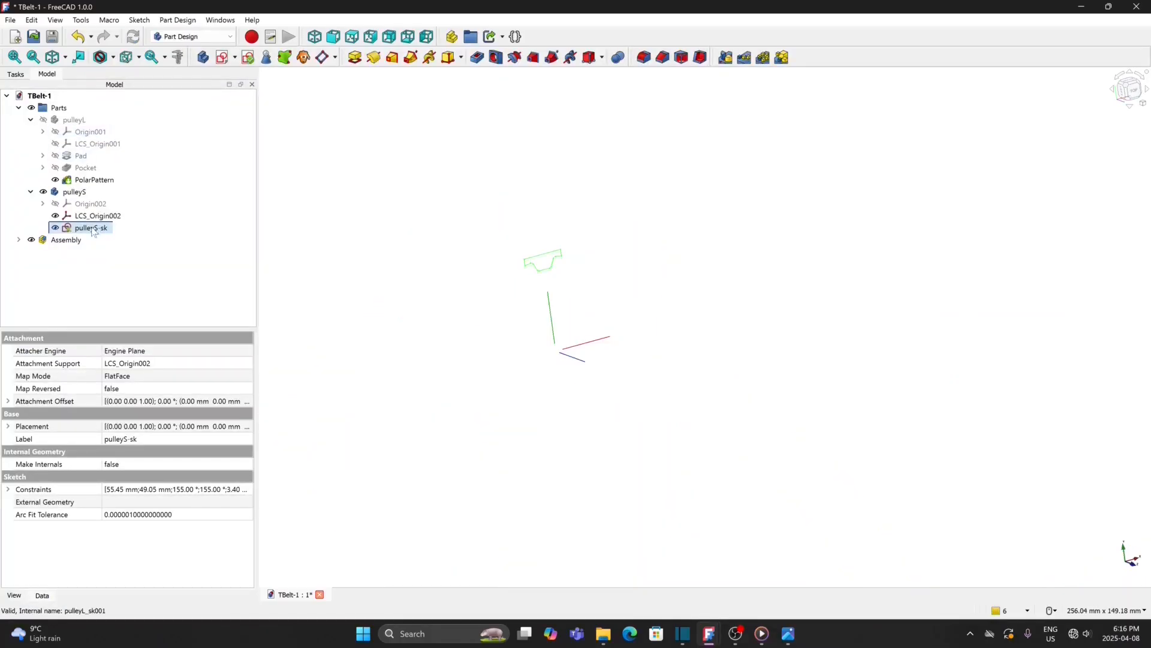
- Make pulleyS the active body and create a new sketch on its XY-plane002 base plane
left_click(79, 192)
right_click(80, 193)
left_click(128, 195)
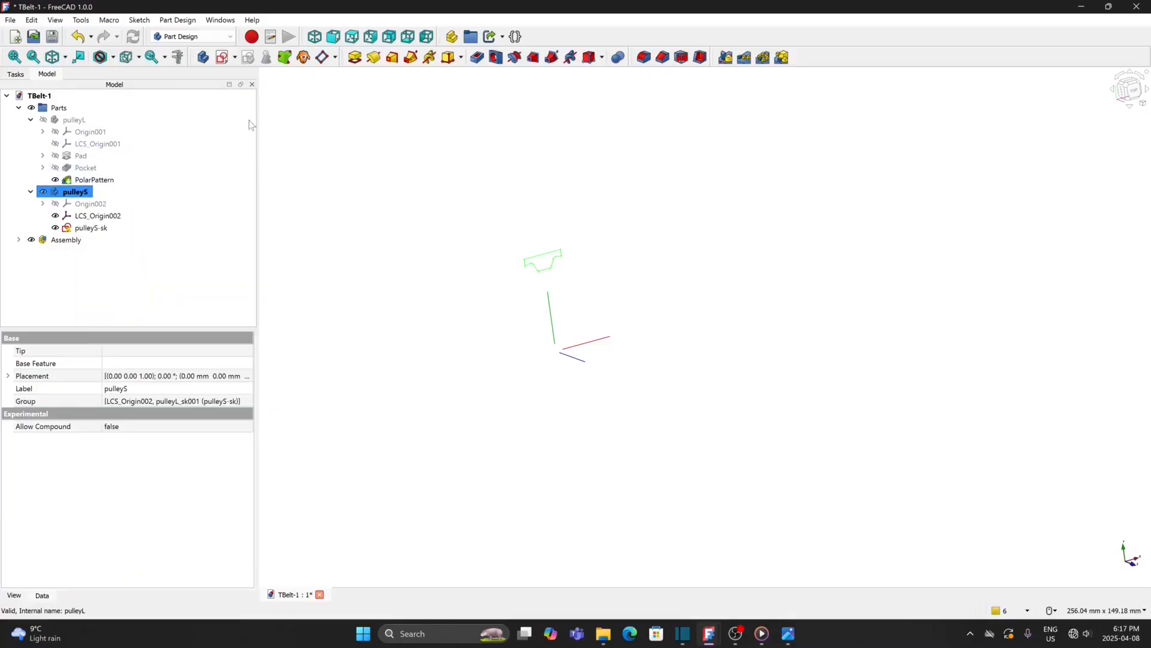
left_click(222, 57)
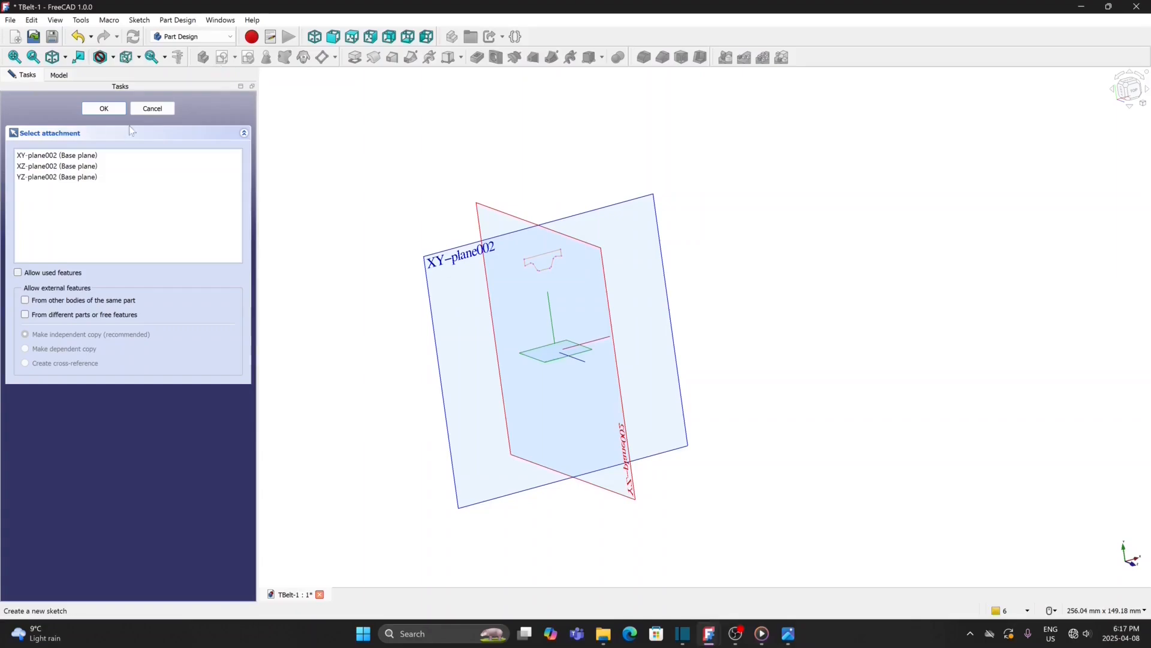
left_click(86, 157)
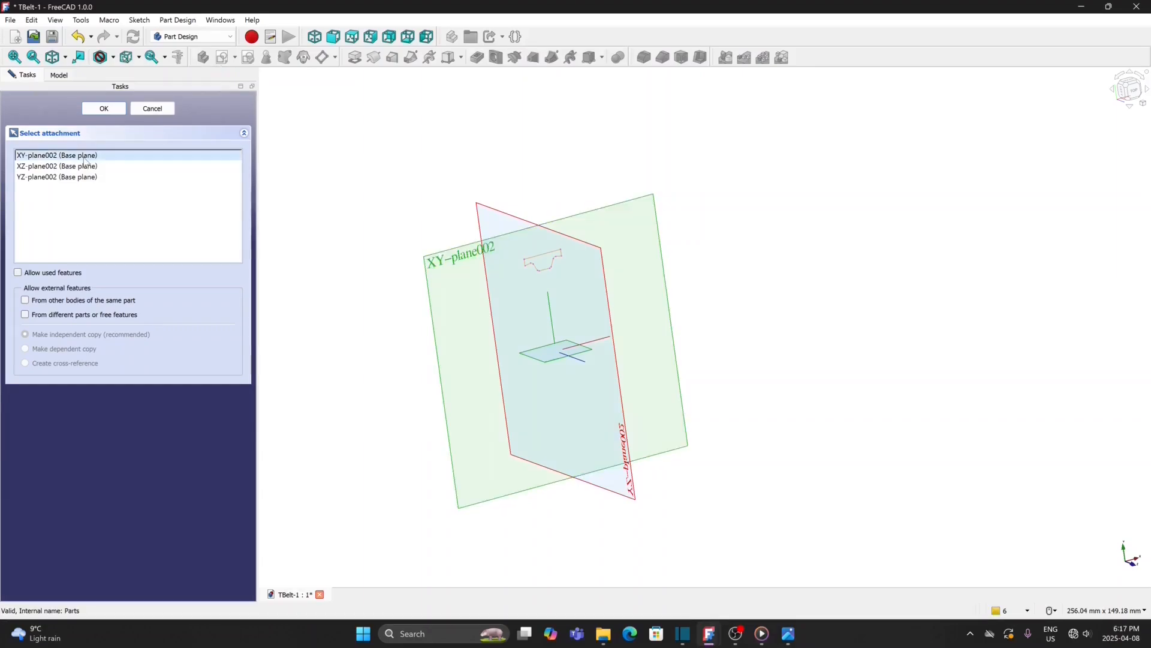
left_click(114, 107)
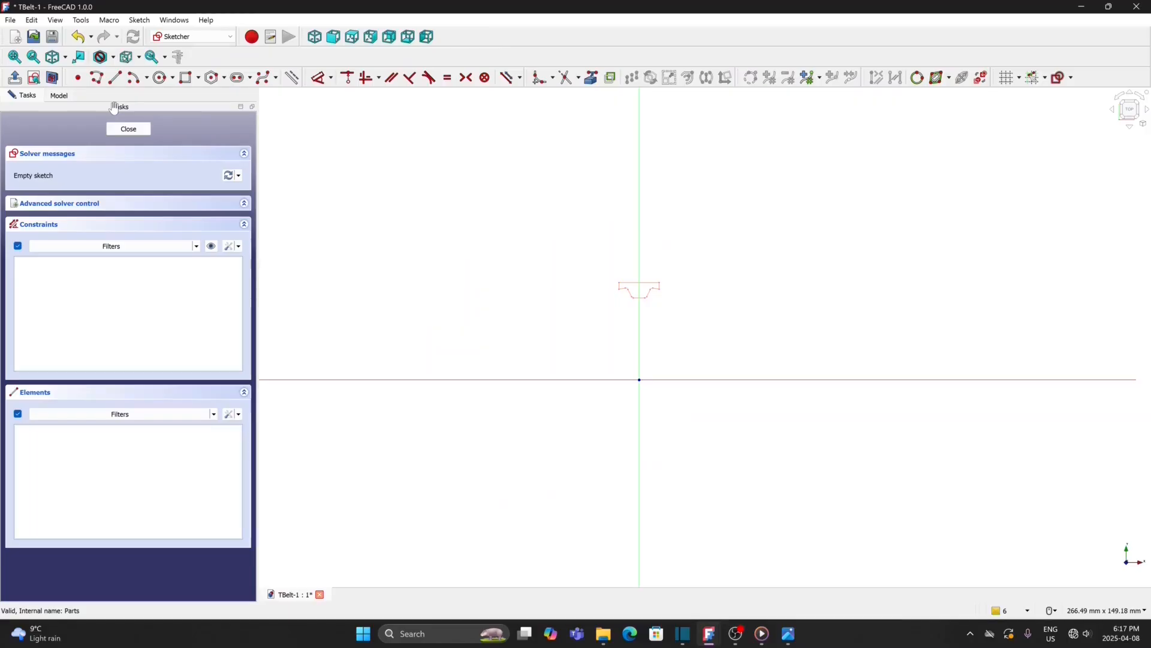
- Sketch two concentric circles at the origin with diameters 55.45 mm and 15 mm, and close the sketch
left_click(159, 78)
left_click(639, 380)
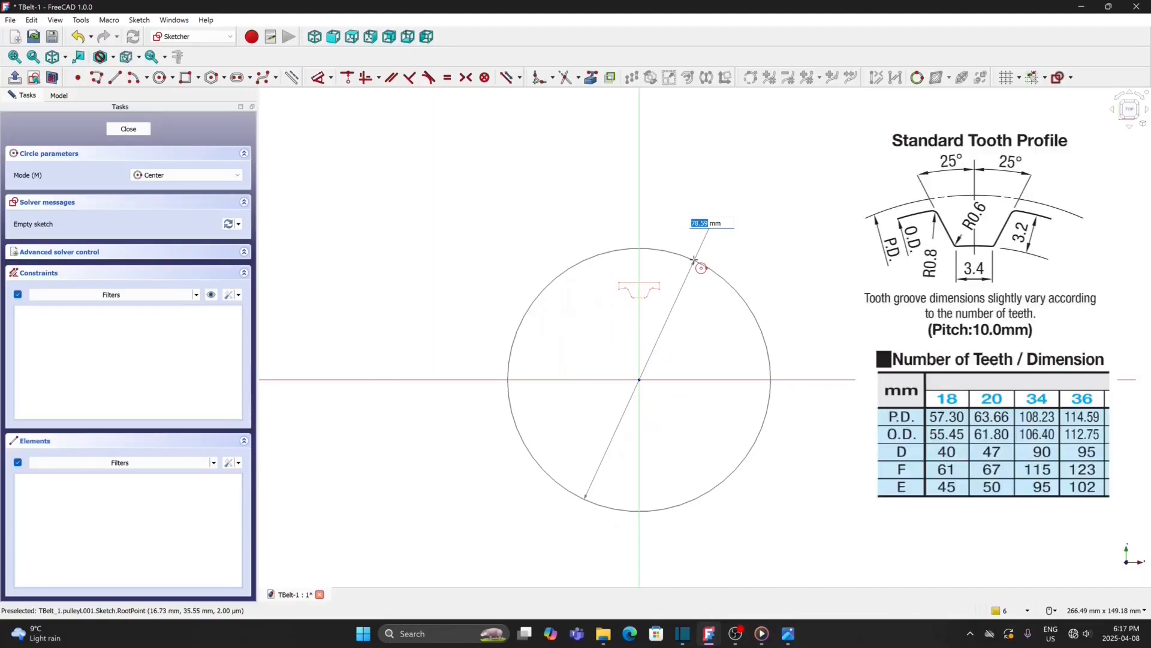
type("55.45")
key("Return")
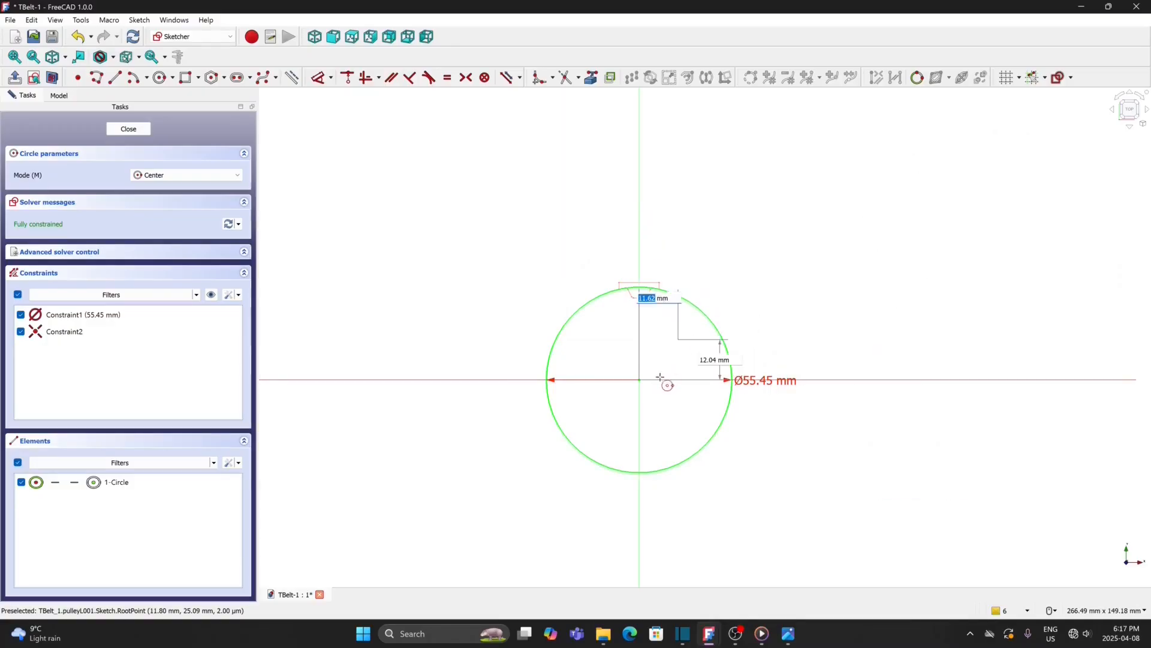
left_click(640, 379)
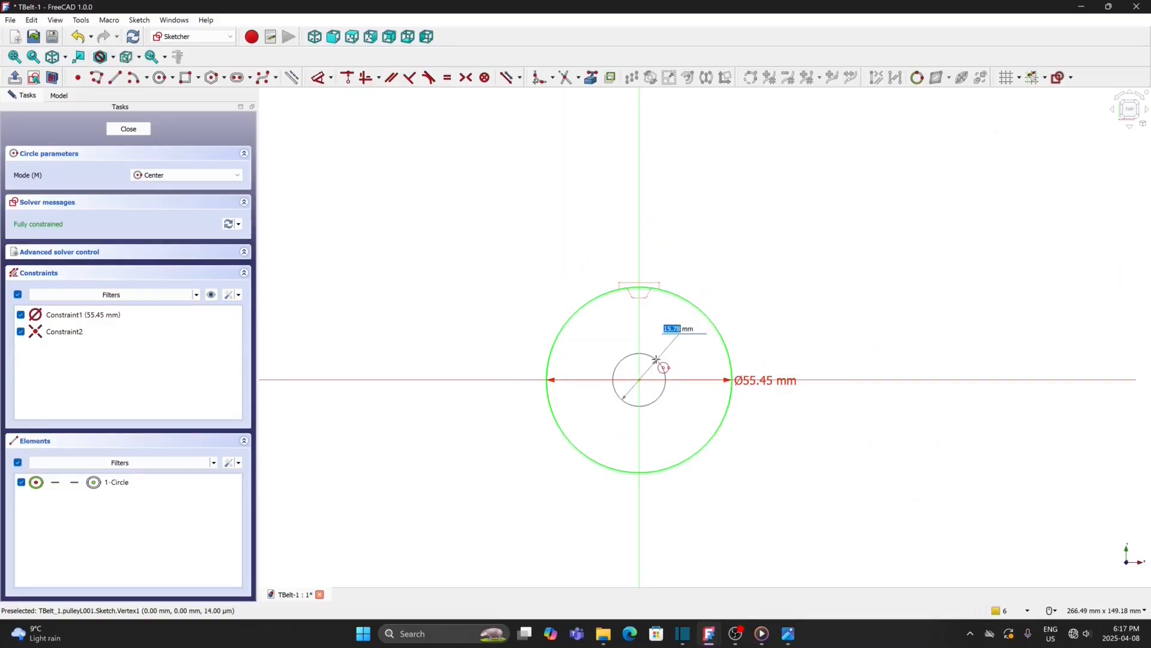
type("15")
key("Return")
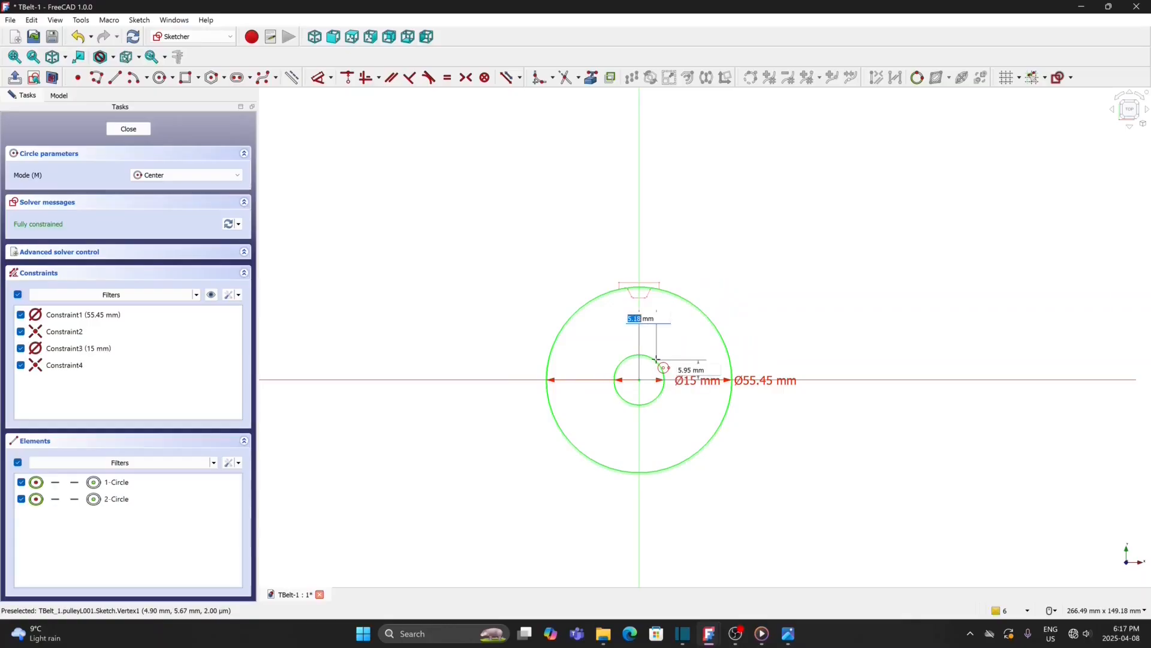
left_click(129, 129)
- Pad the two-circle sketch 20 mm, symmetric to the sketch plane, to form the pulleyS disc
left_click(91, 241)
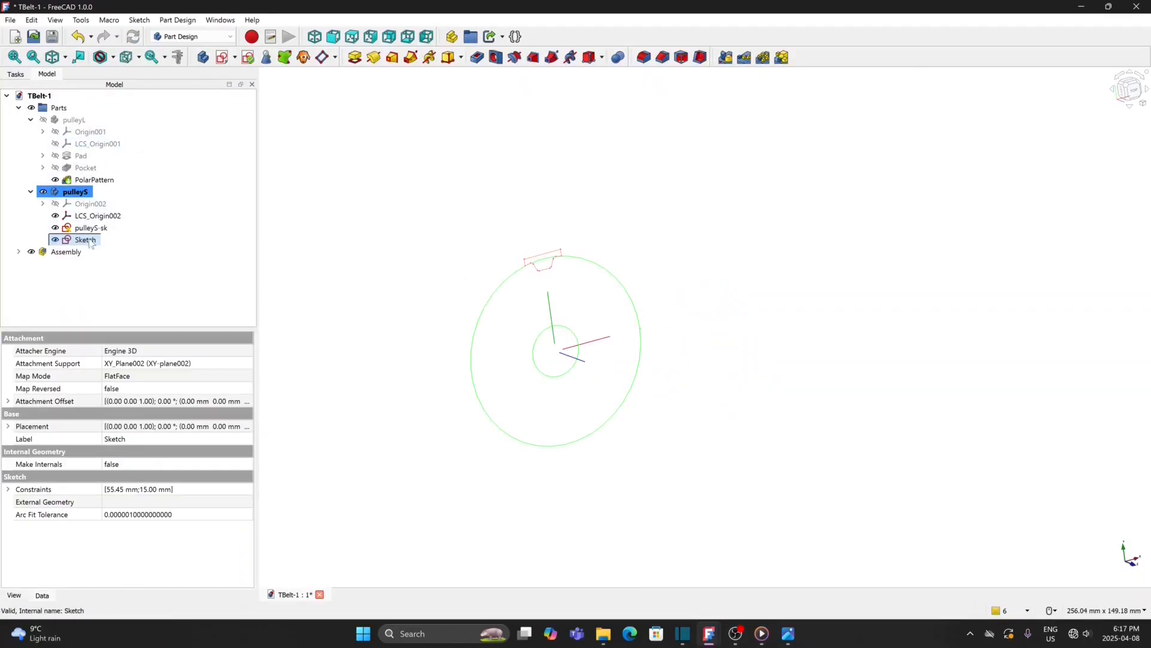
left_click(355, 57)
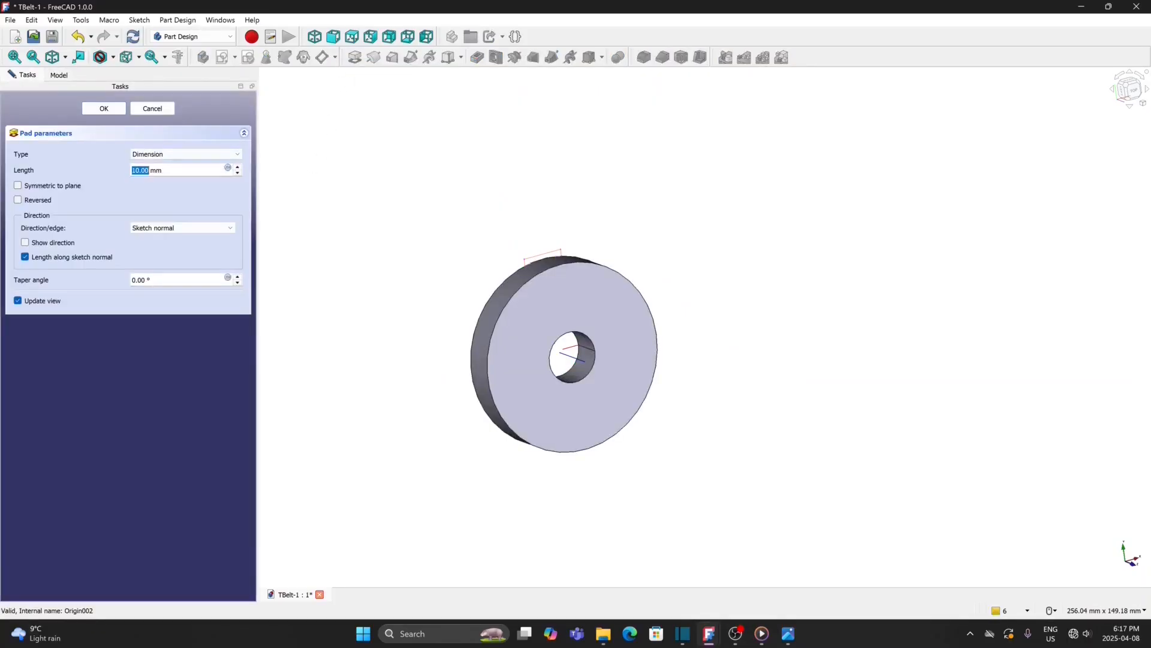
left_click(75, 186)
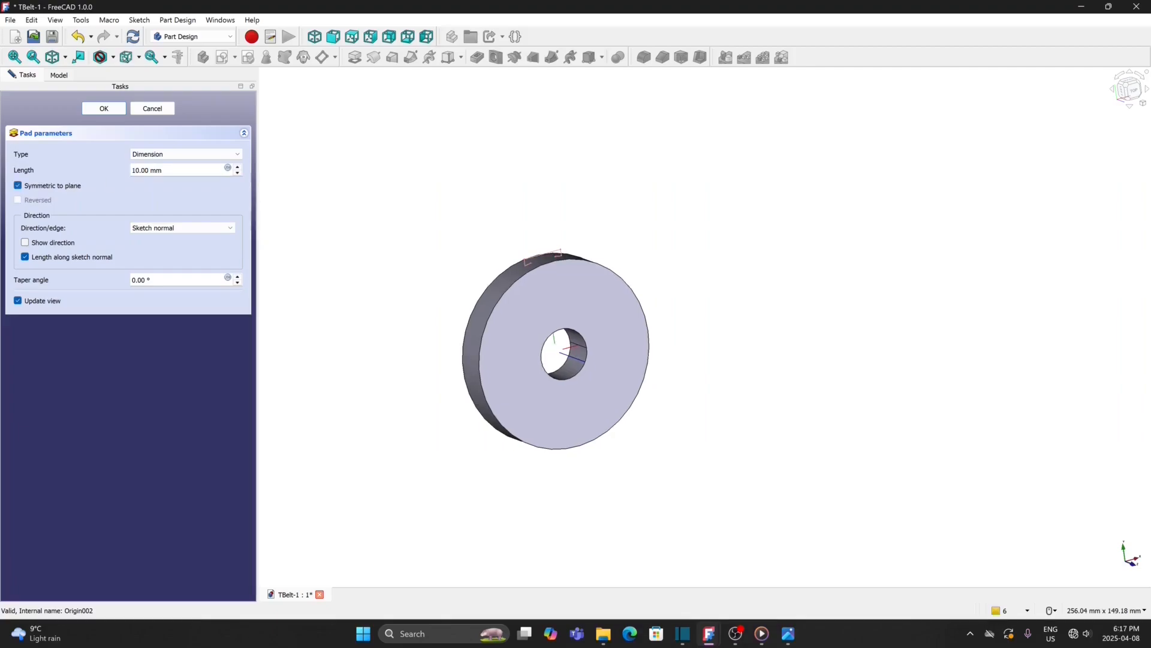
key("shift+Tab")
type("20")
left_click(103, 109)
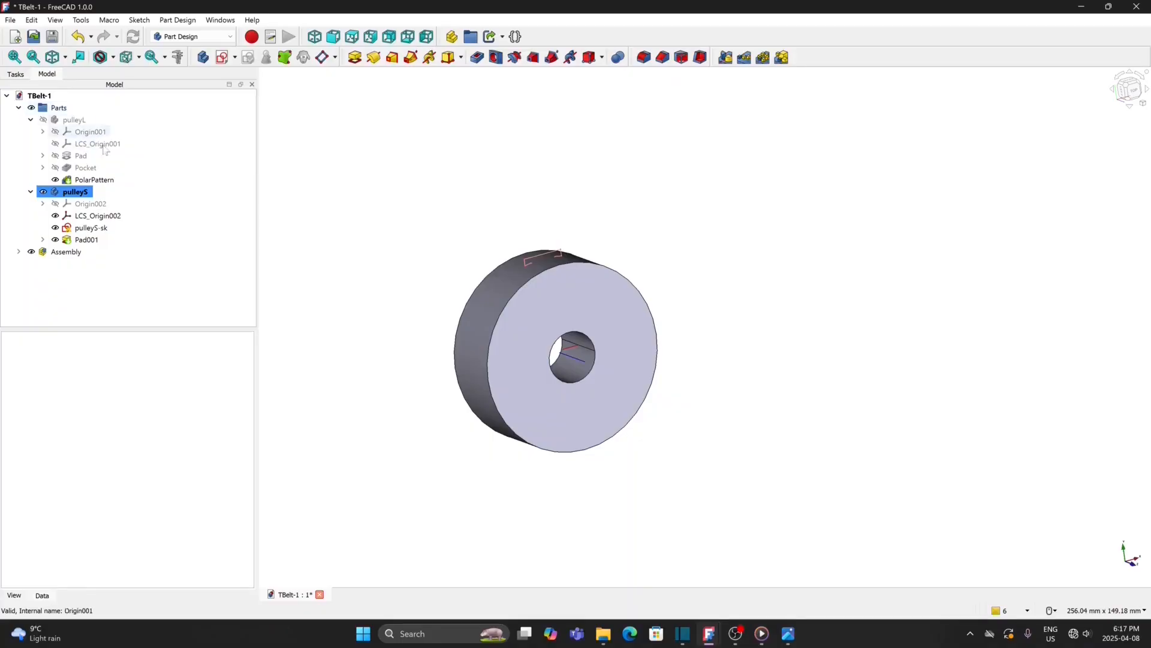
- Cut the pulleyS-sk groove into the disc as a Through all pocket, symmetric to the sketch plane
left_click(101, 229)
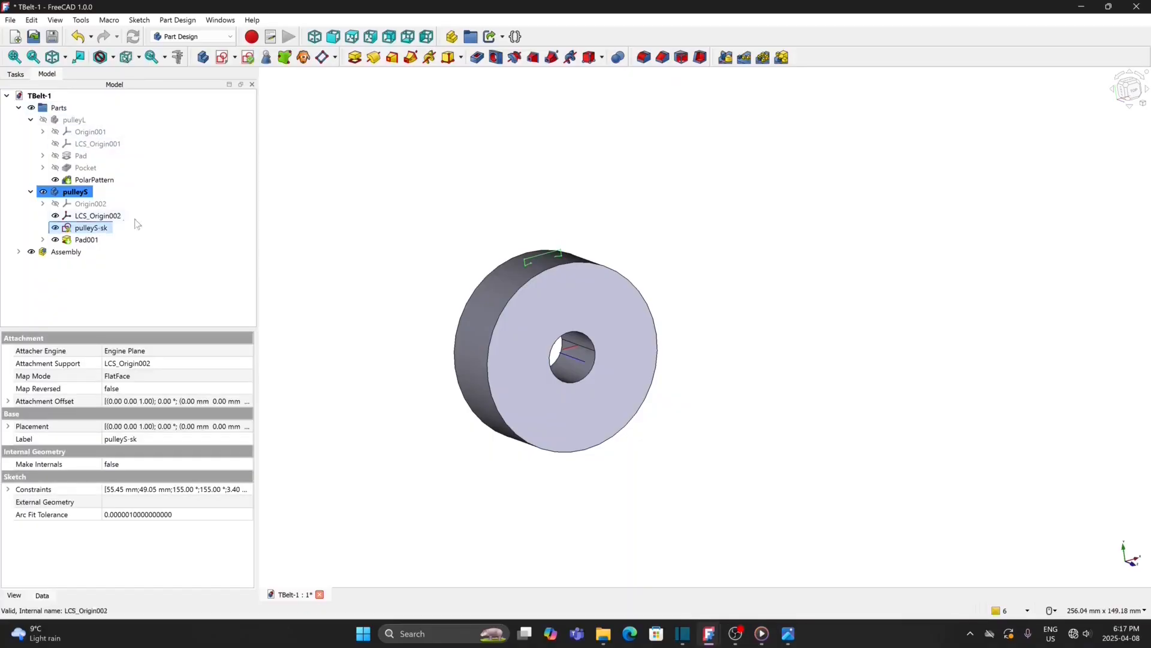
left_click(477, 58)
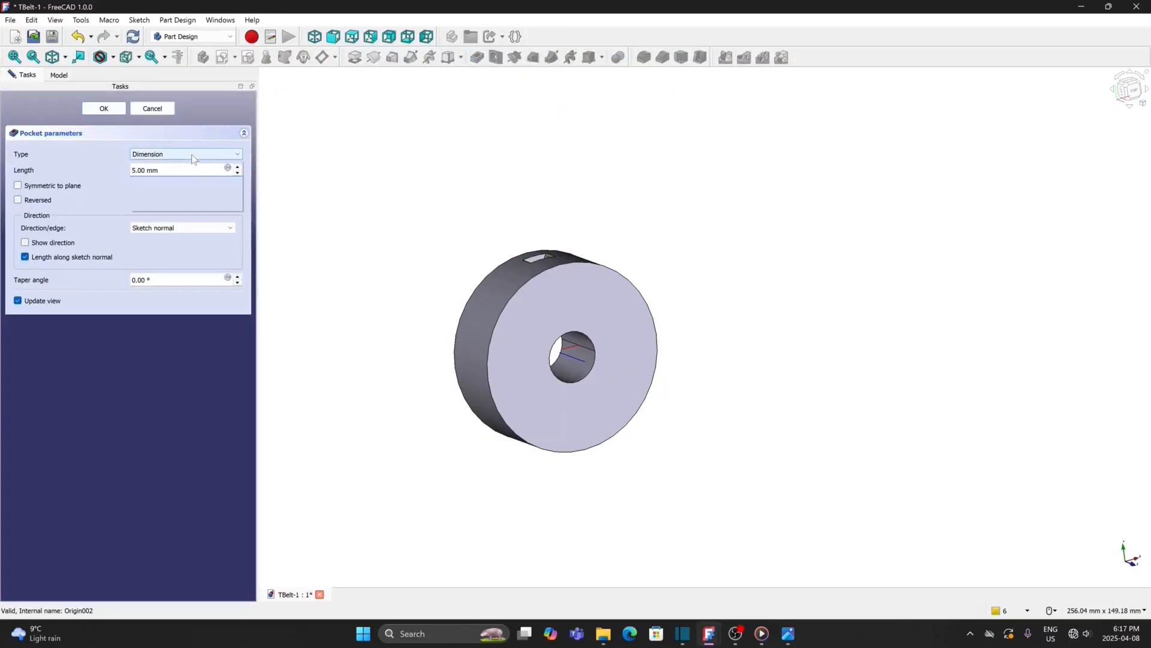
left_click(176, 155)
left_click(161, 174)
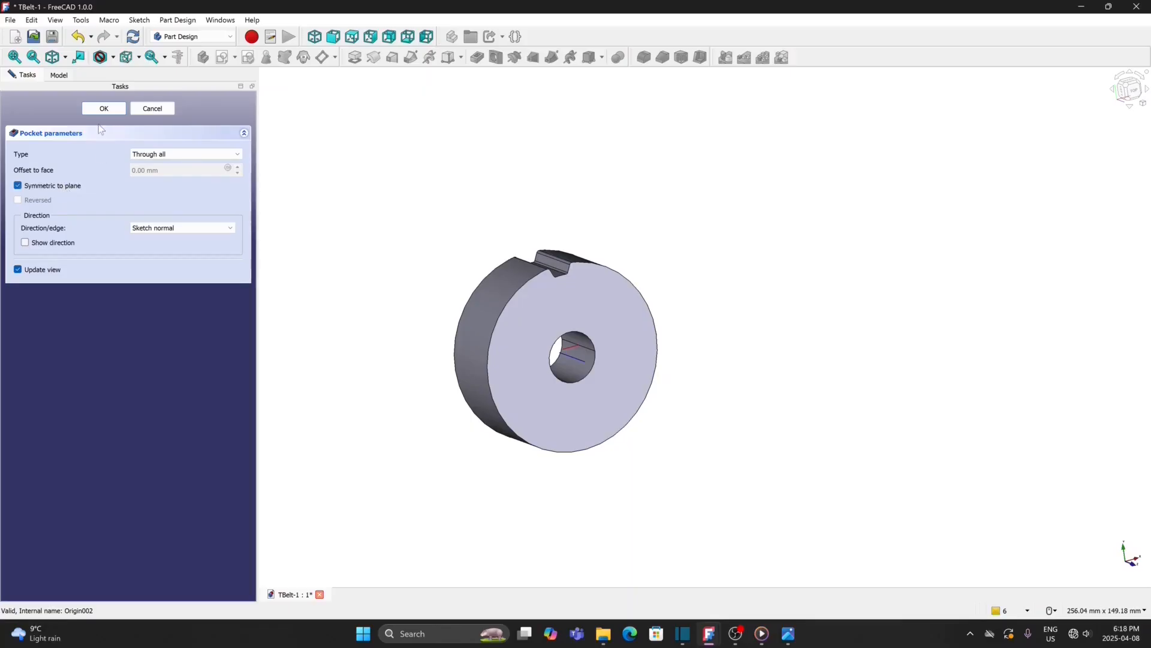
left_click(96, 109)
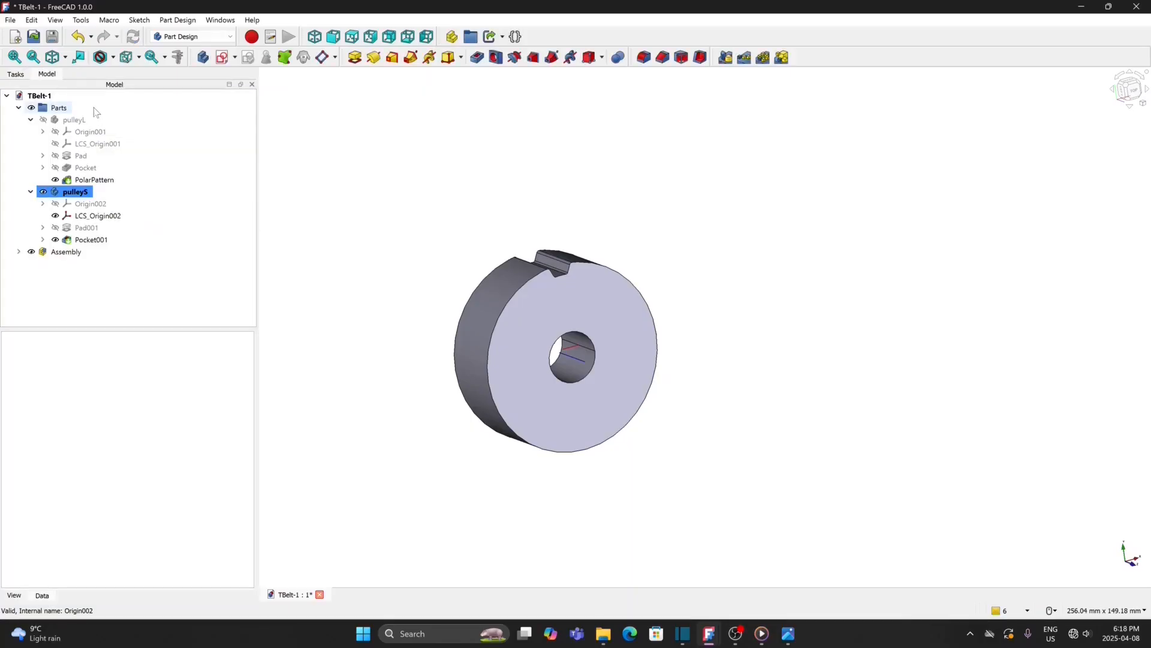
- Create a polar pattern of the pulleyS groove pocket with 18 occurrences over 360° about the normal sketch axis
left_click(99, 240)
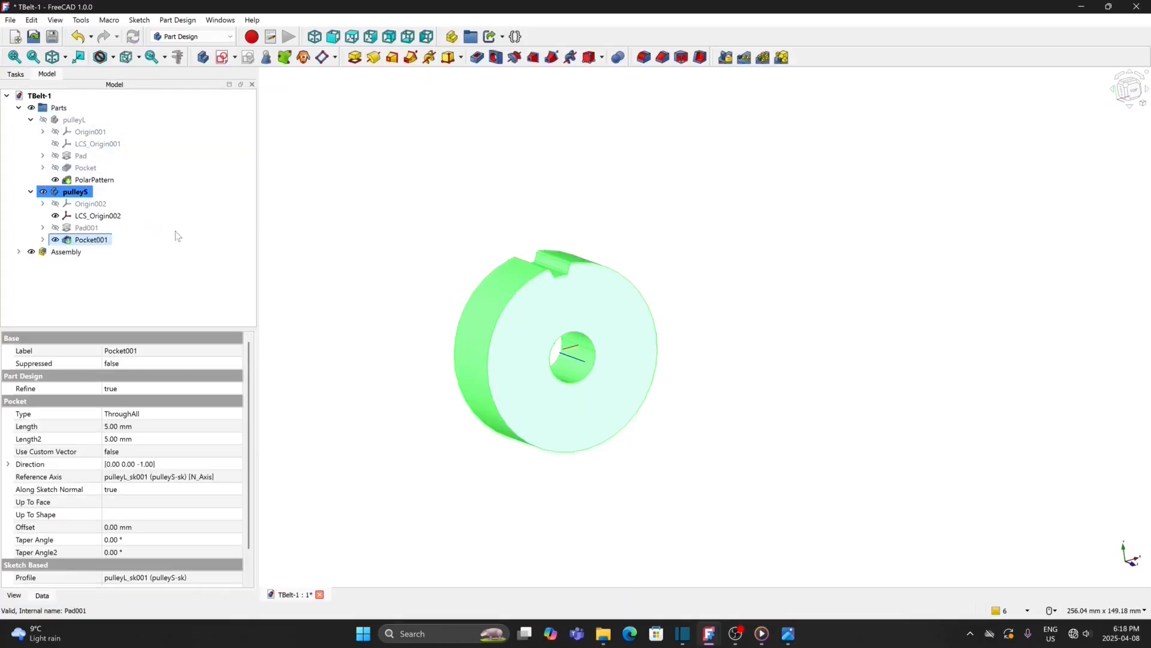
left_click(762, 58)
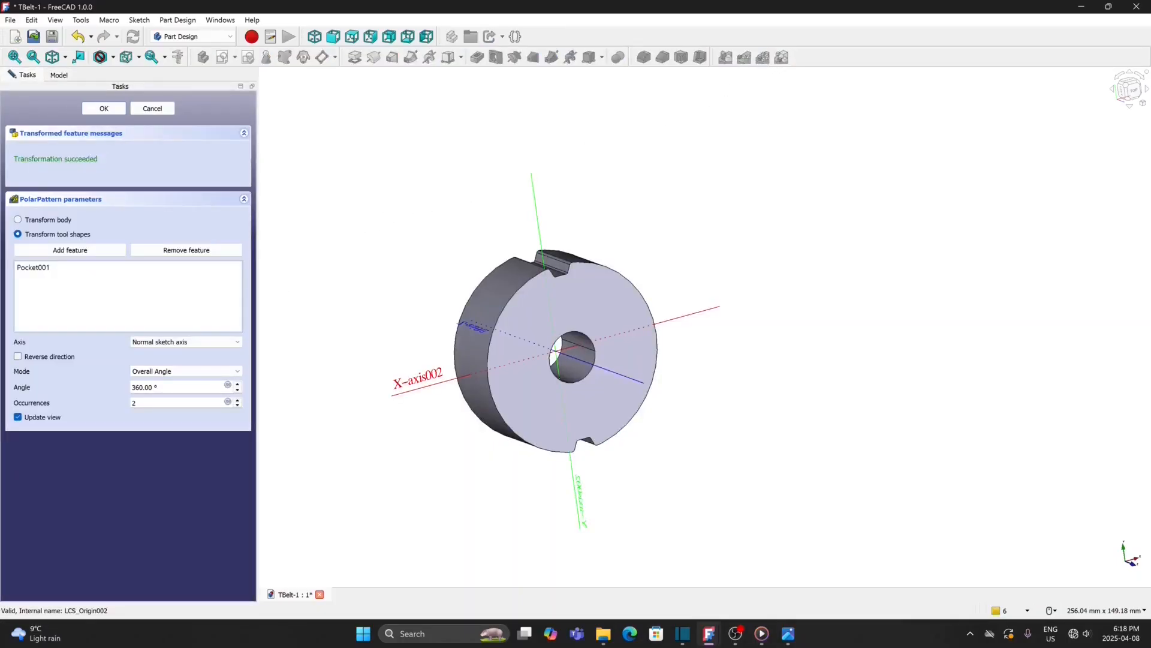
left_click_drag(141, 403, 102, 402)
type("18")
left_click(102, 108)
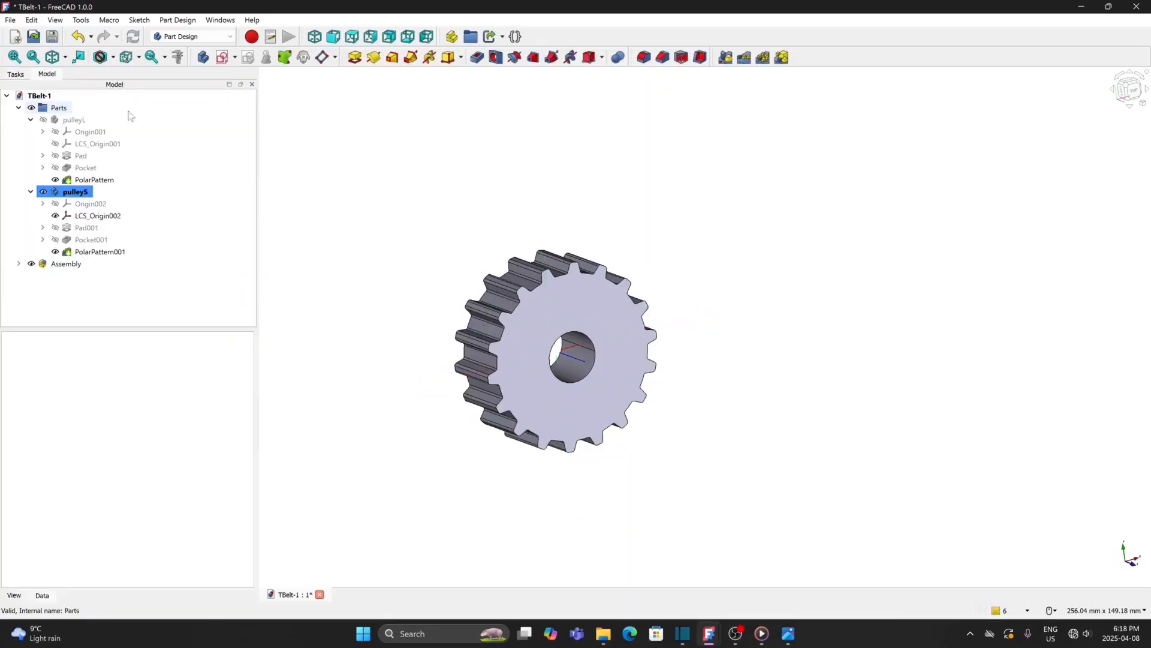
- Save the document, and save it again as a new version named TBelt-3
left_click(10, 21)
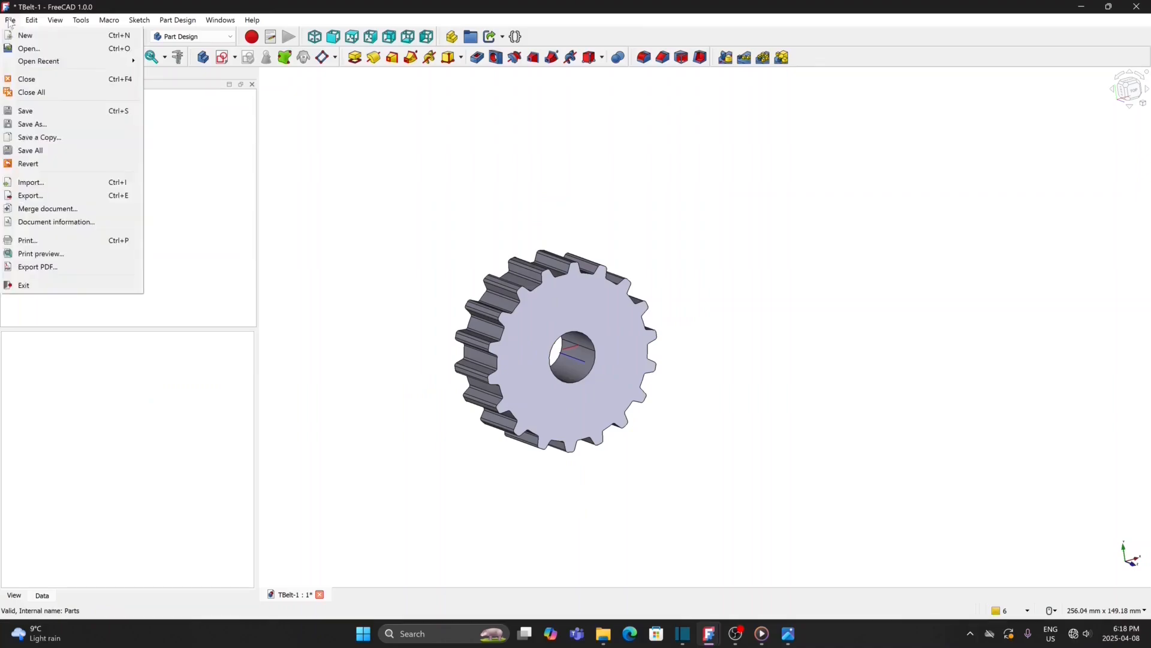
left_click(24, 113)
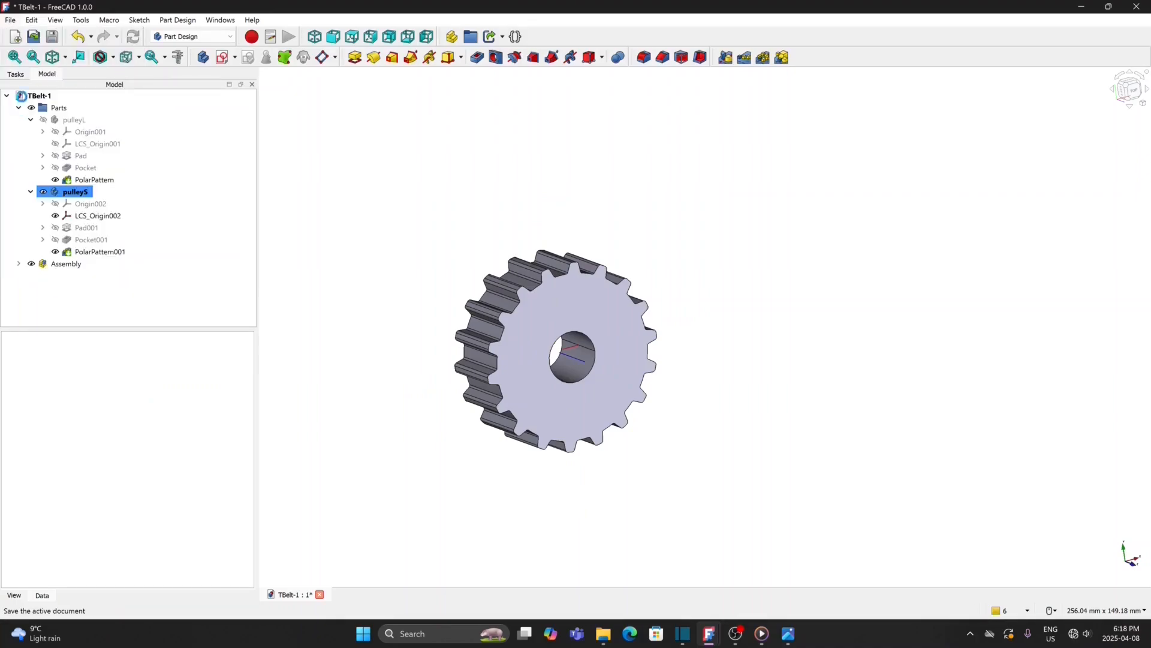
left_click(10, 21)
left_click(33, 124)
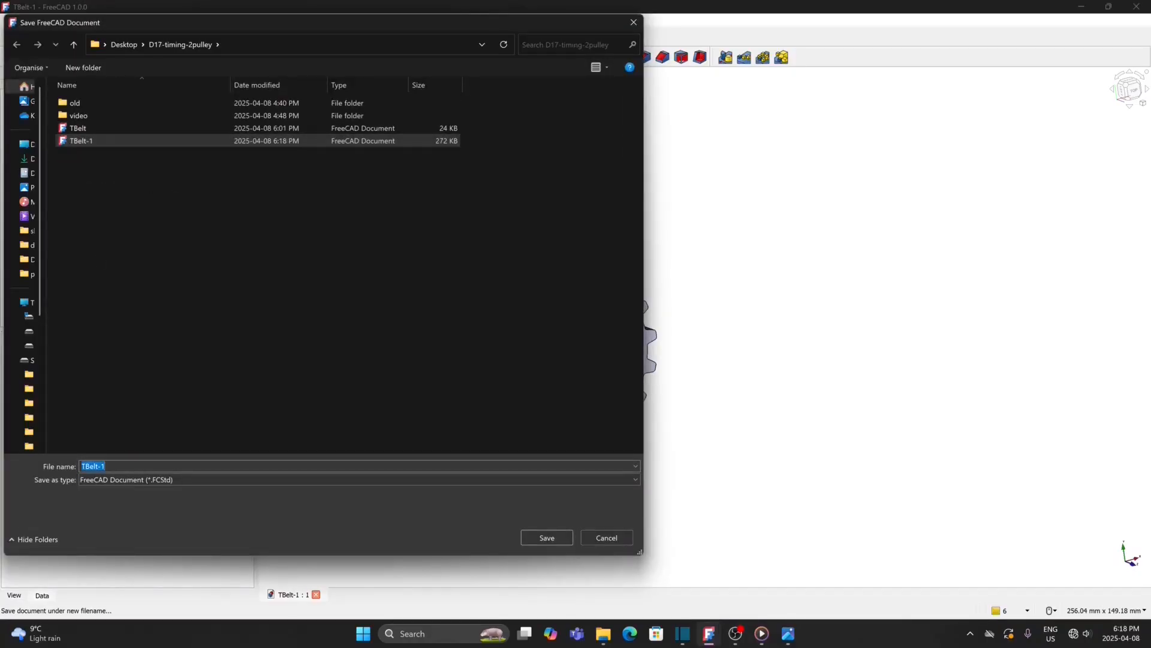
left_click(107, 466)
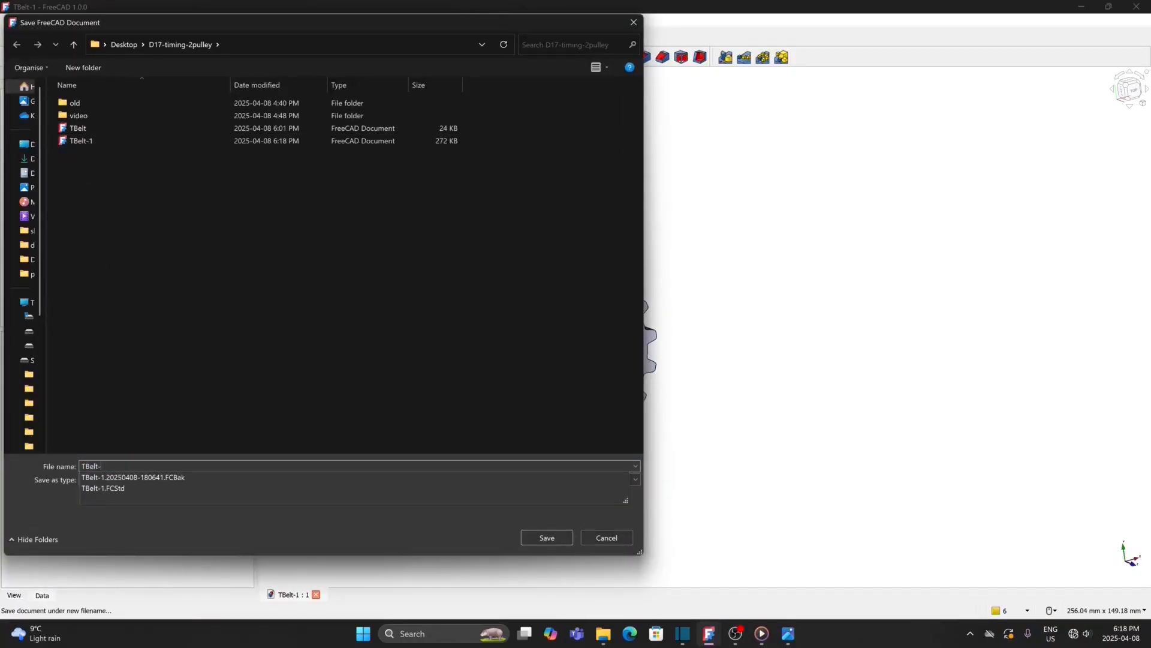
key("Return")
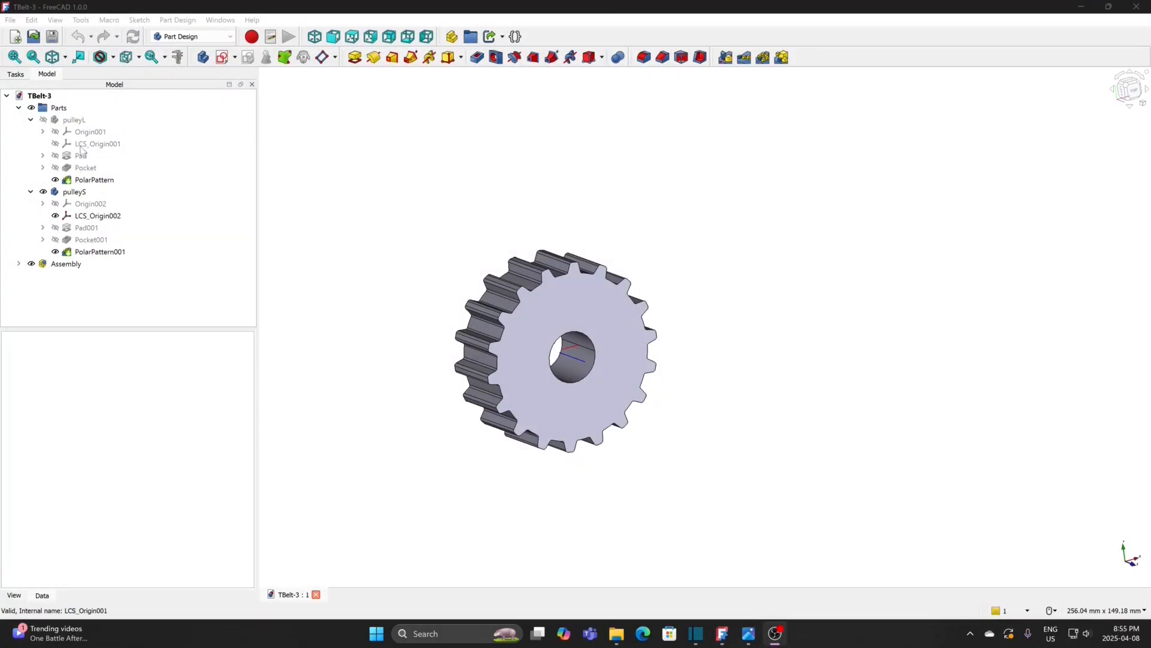
- Hide pulleyS and, in the Assembly 4 workbench, create a new body named belt in the Parts group
left_click(80, 193)
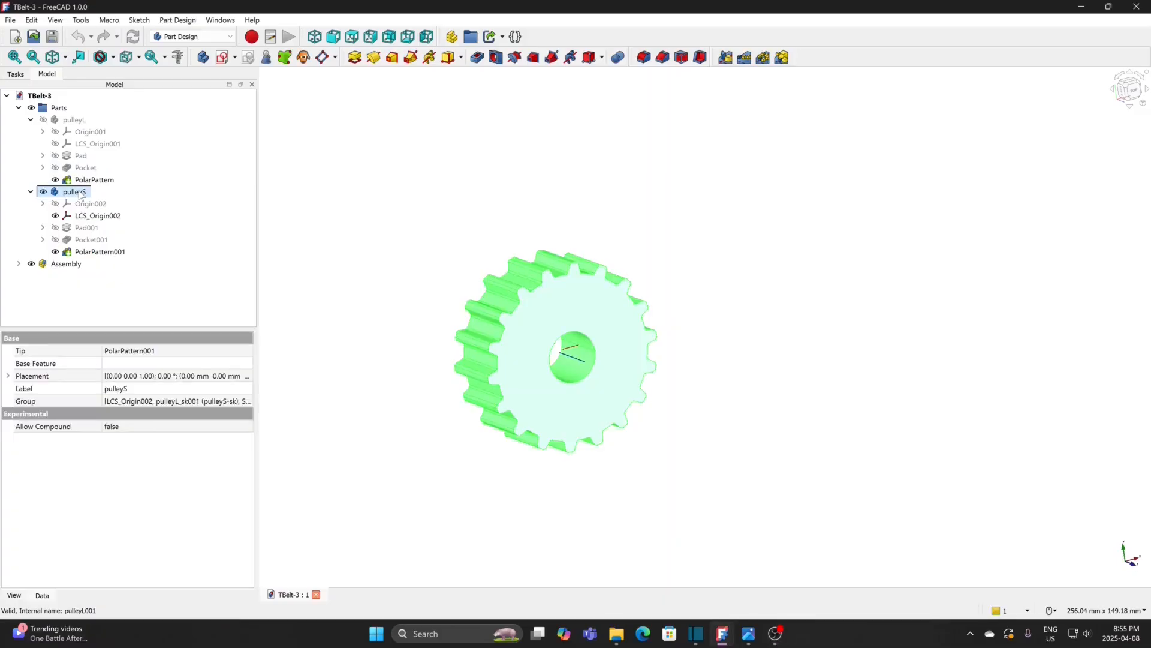
key("space")
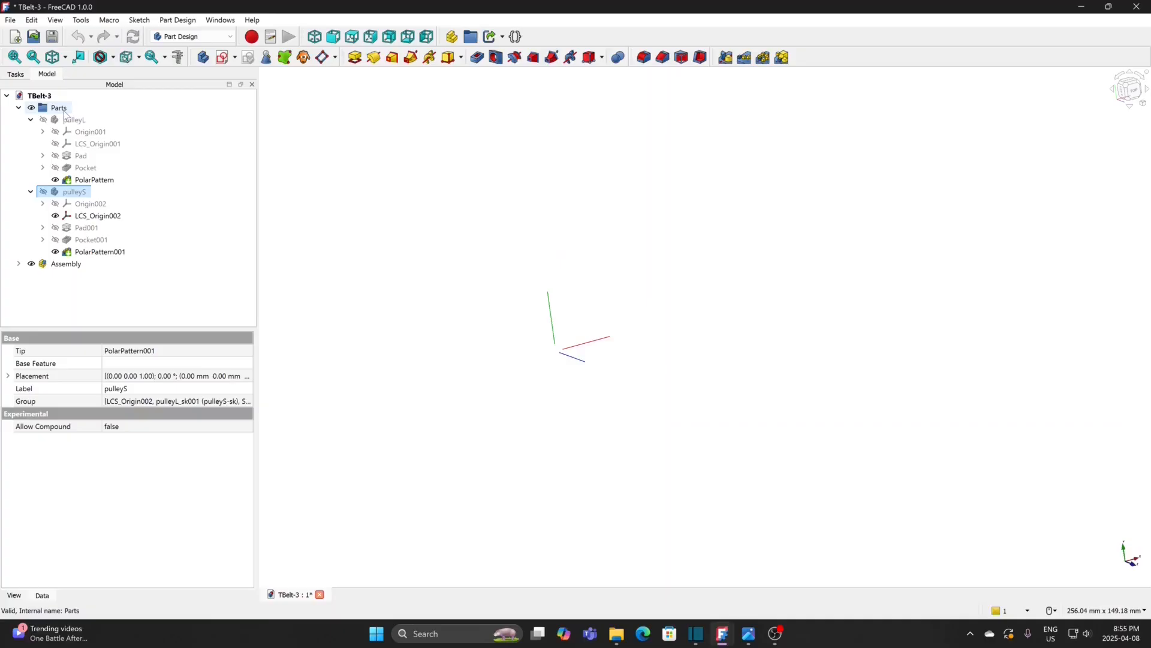
left_click(59, 109)
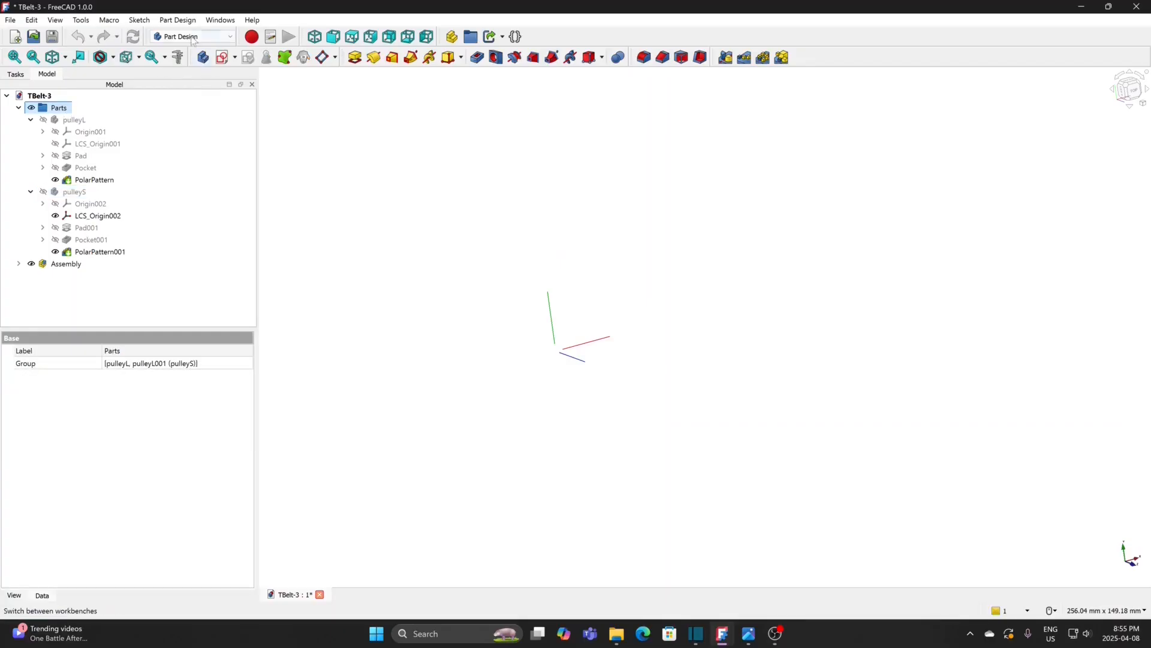
left_click(192, 38)
left_click(188, 67)
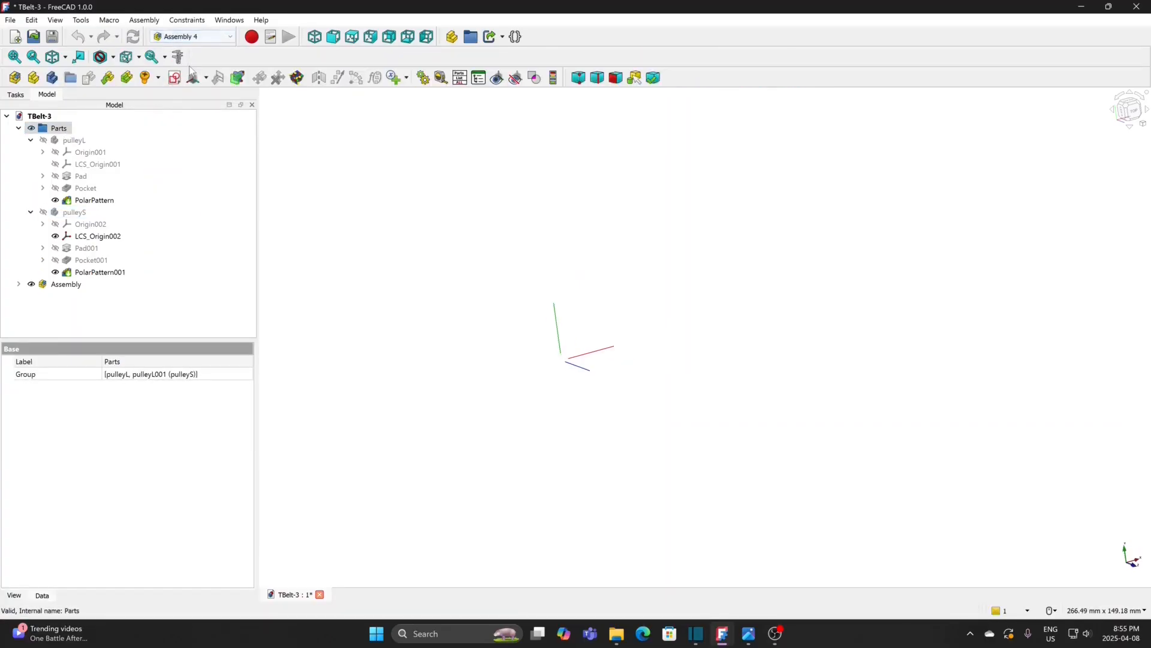
left_click(53, 78)
type("belt")
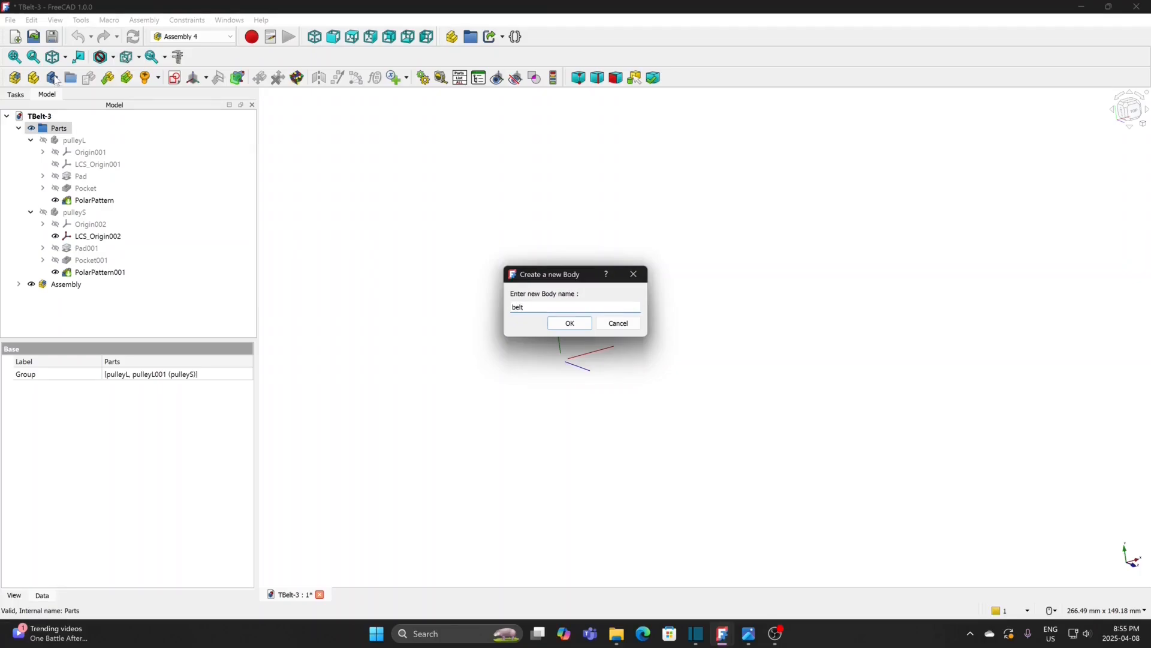
key("Return")
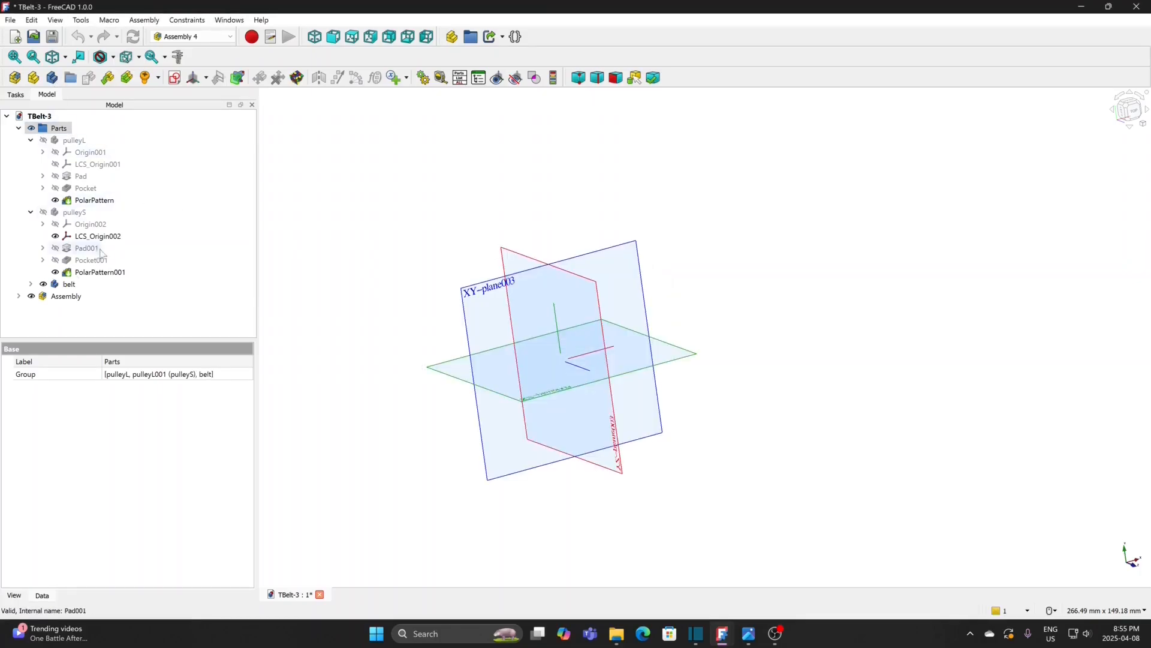
- Hide the origin planes of the belt body
left_click(68, 287)
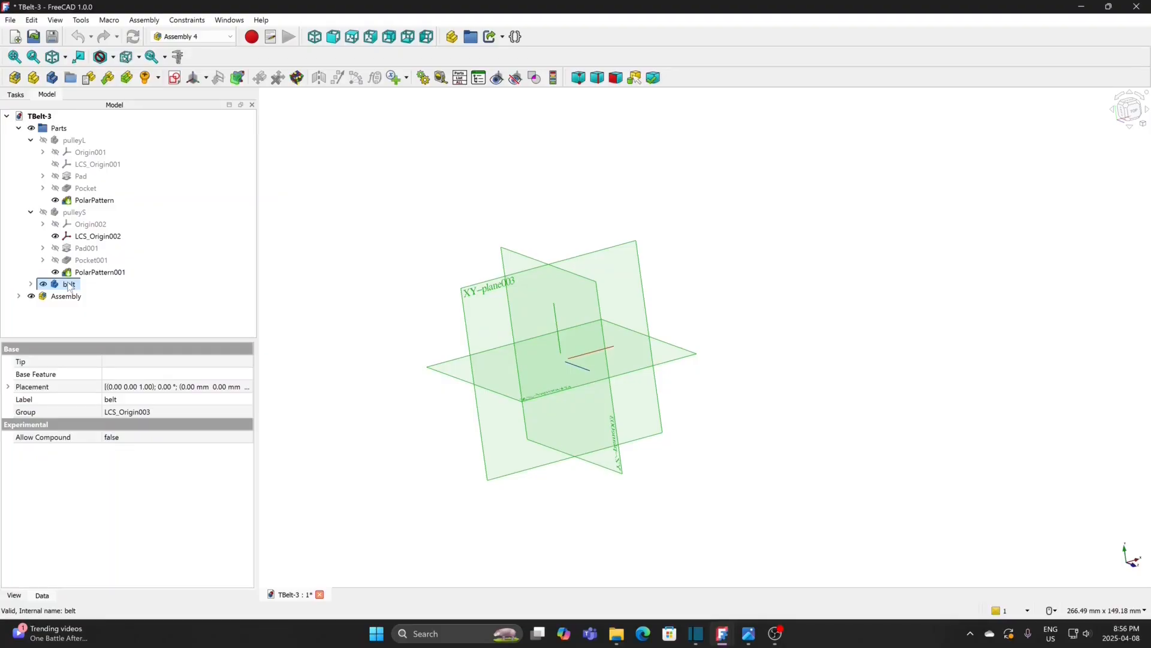
left_click(31, 284)
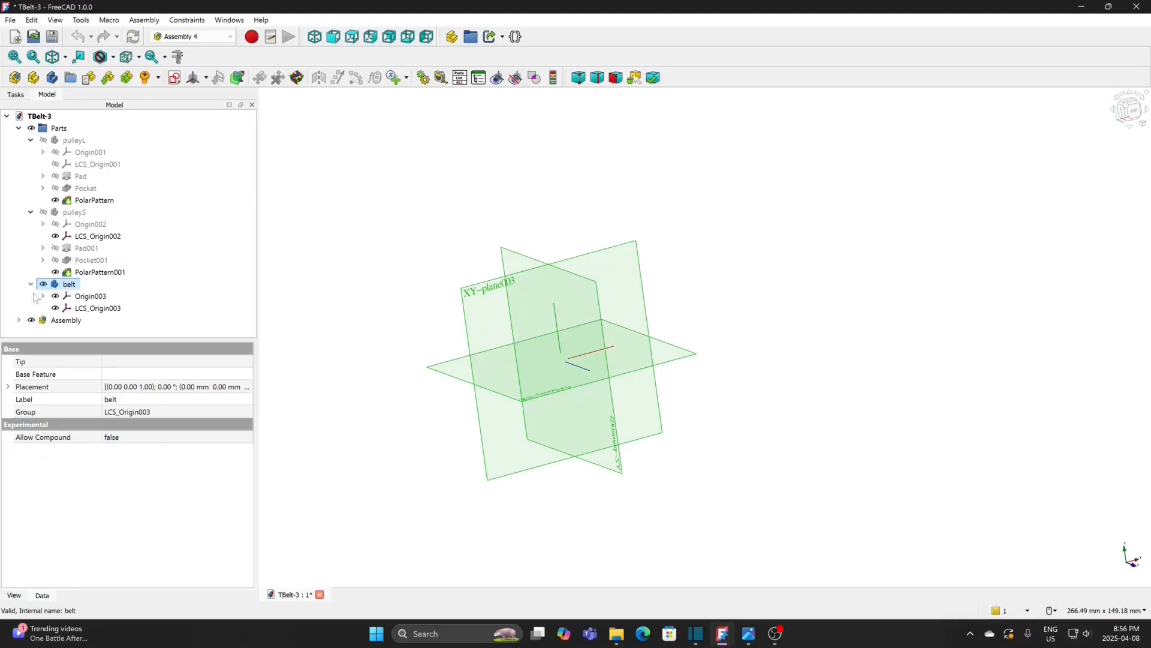
left_click(91, 297)
key("space")
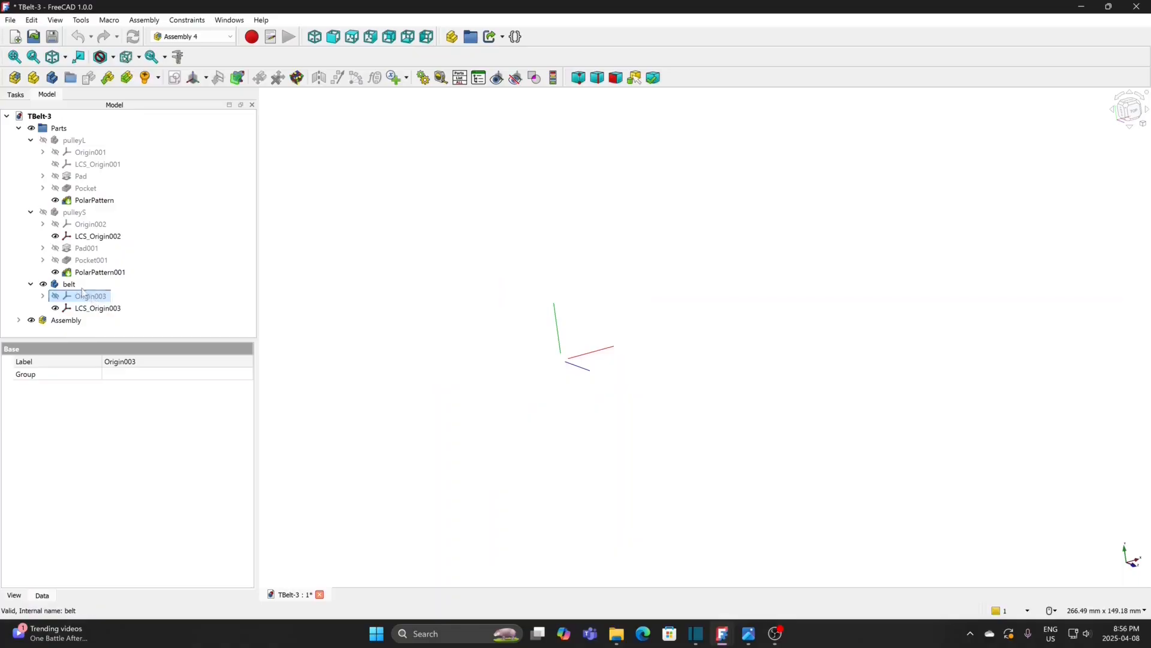
- Create a new sketch named belt-sk in the belt body
left_click(84, 285)
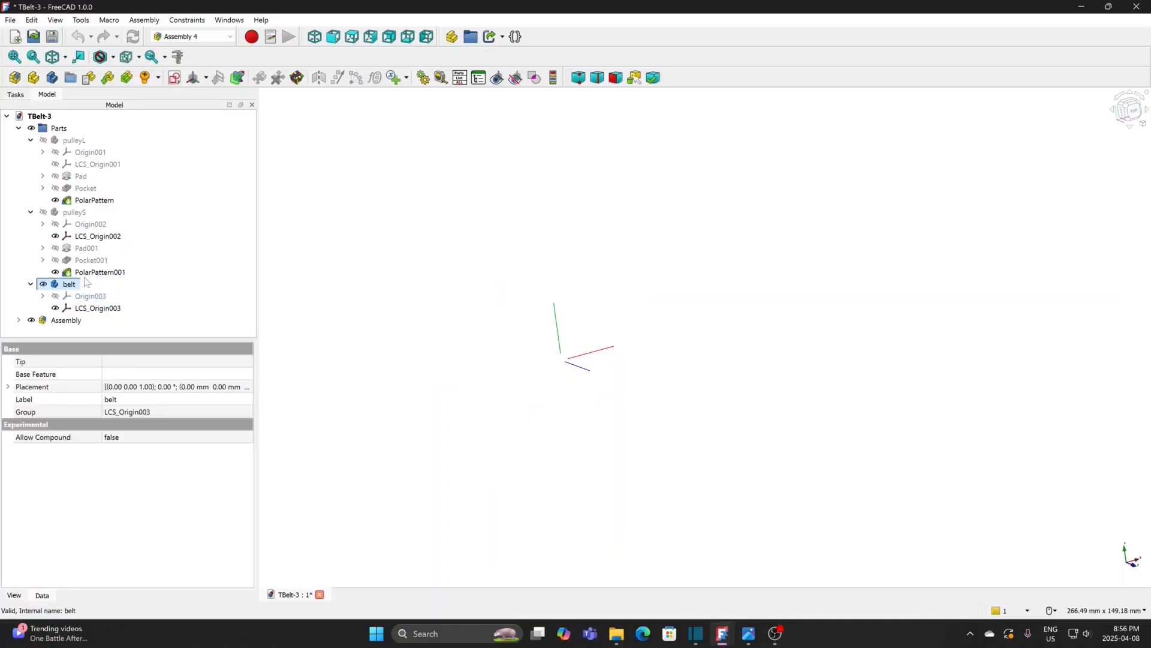
left_click(174, 78)
type("b")
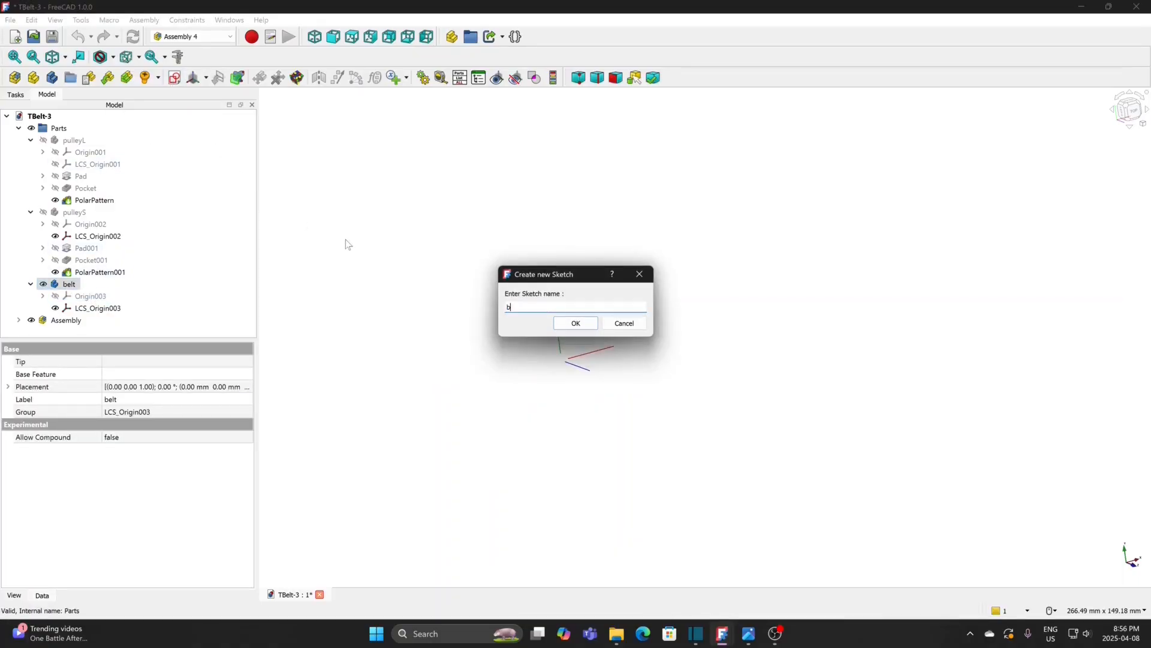
type("elt-sk")
key("Return")
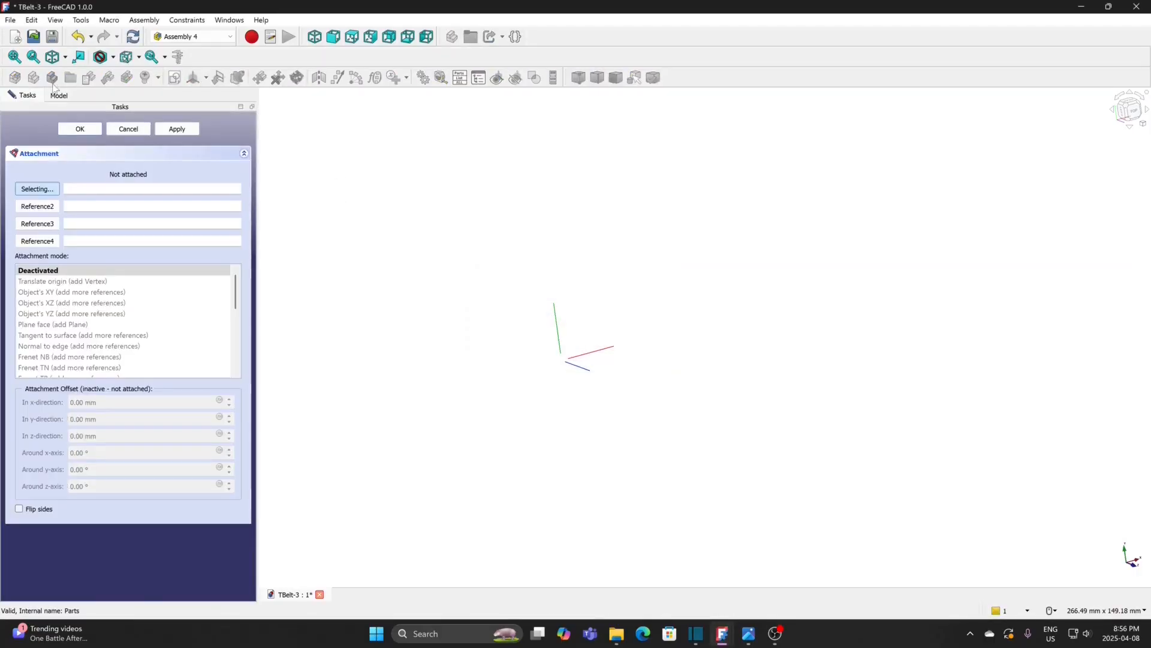
- Attach belt-sk to the belt body's LCS_Origin003 using the Plane face attachment mode
left_click(70, 124)
left_click(96, 309)
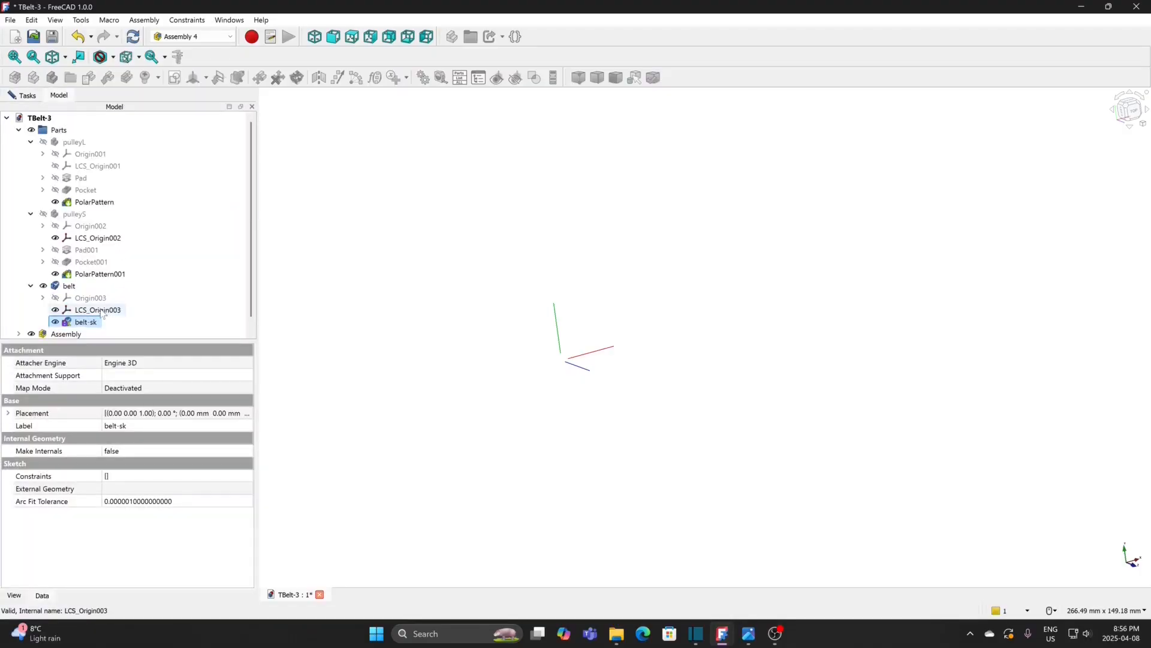
left_click(31, 96)
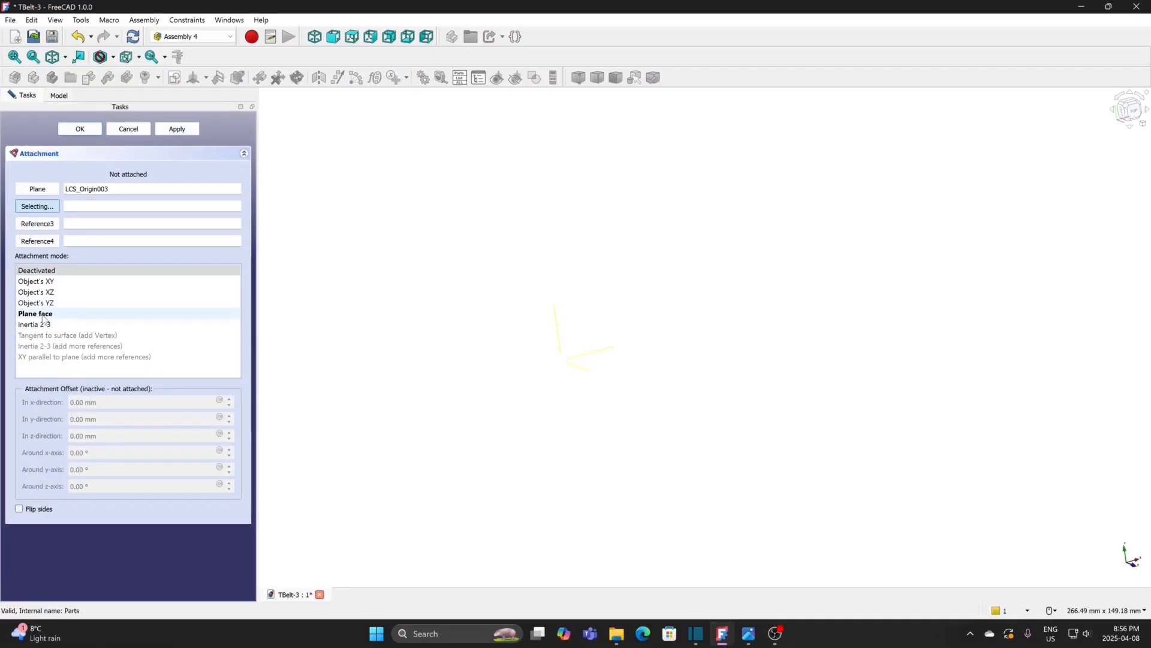
left_click(43, 317)
left_click(79, 130)
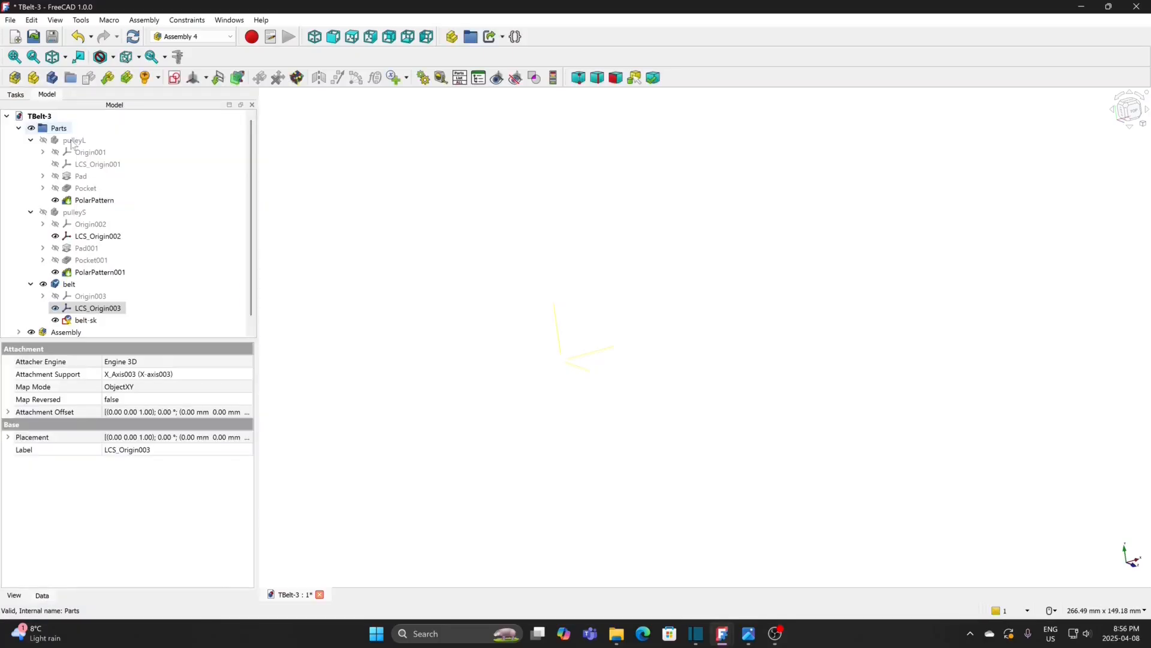
- In belt-sk, sketch a vertical slot from the origin down the vertical axis, about 51 mm between centres with end arcs of about 29 mm radius
double_click(84, 321)
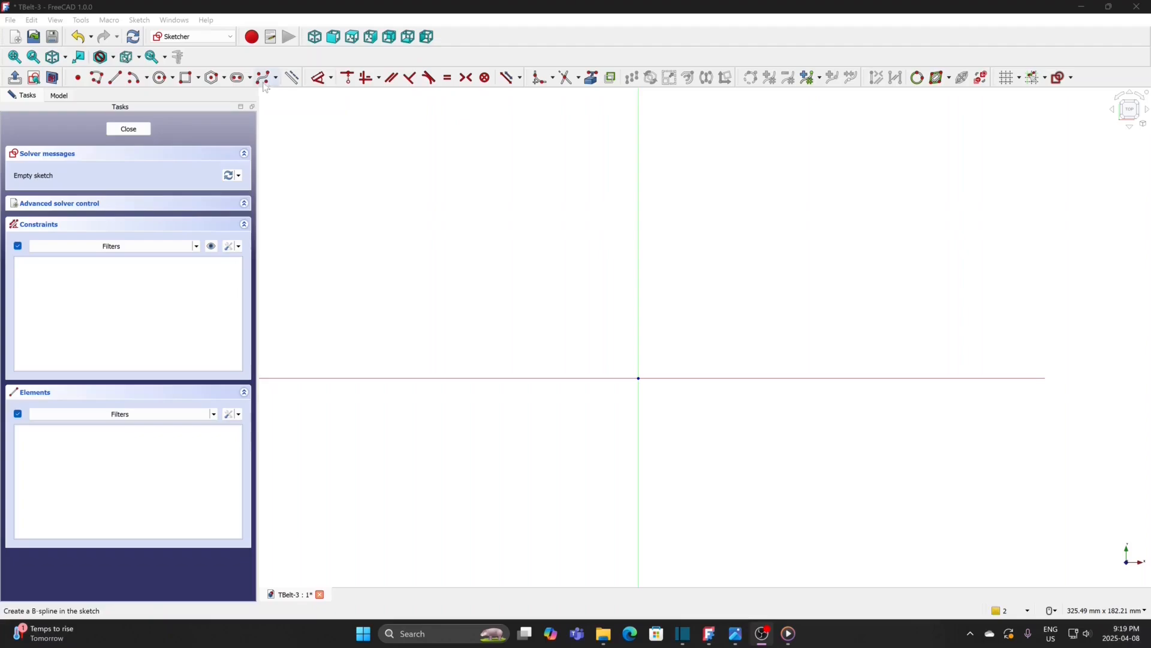
left_click(240, 81)
mouse_move(717, 426)
middle_mouse_down()
mouse_move(655, 278)
mouse_move(689, 291)
middle_mouse_up()
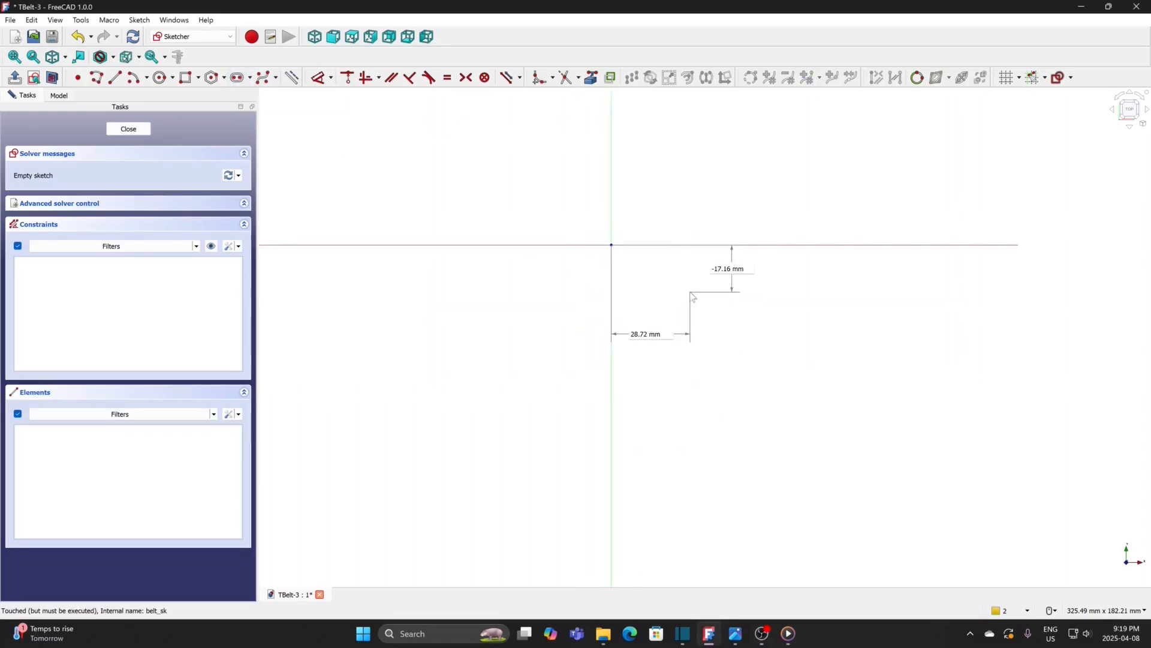
left_click(611, 244)
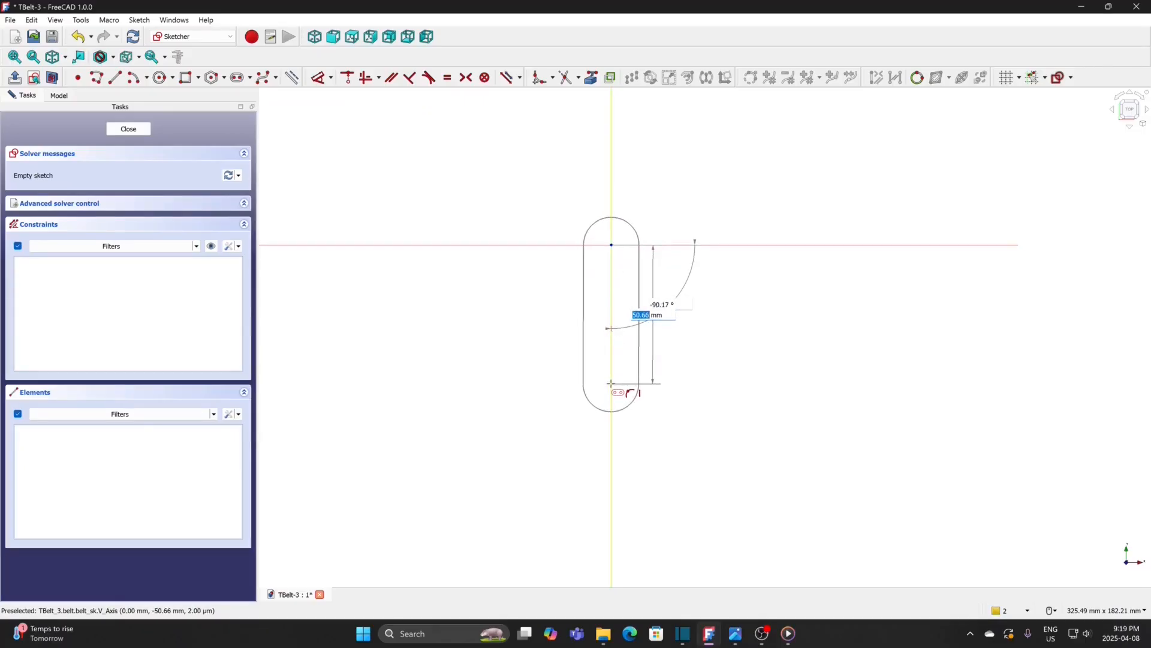
left_click(611, 383)
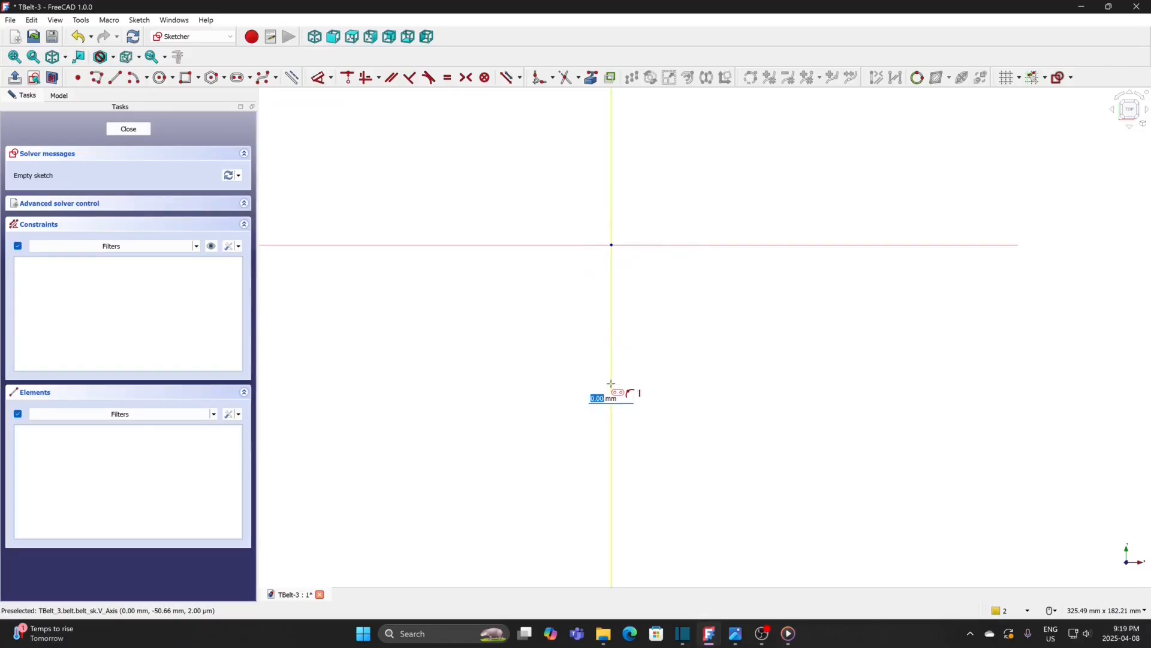
left_click(690, 377)
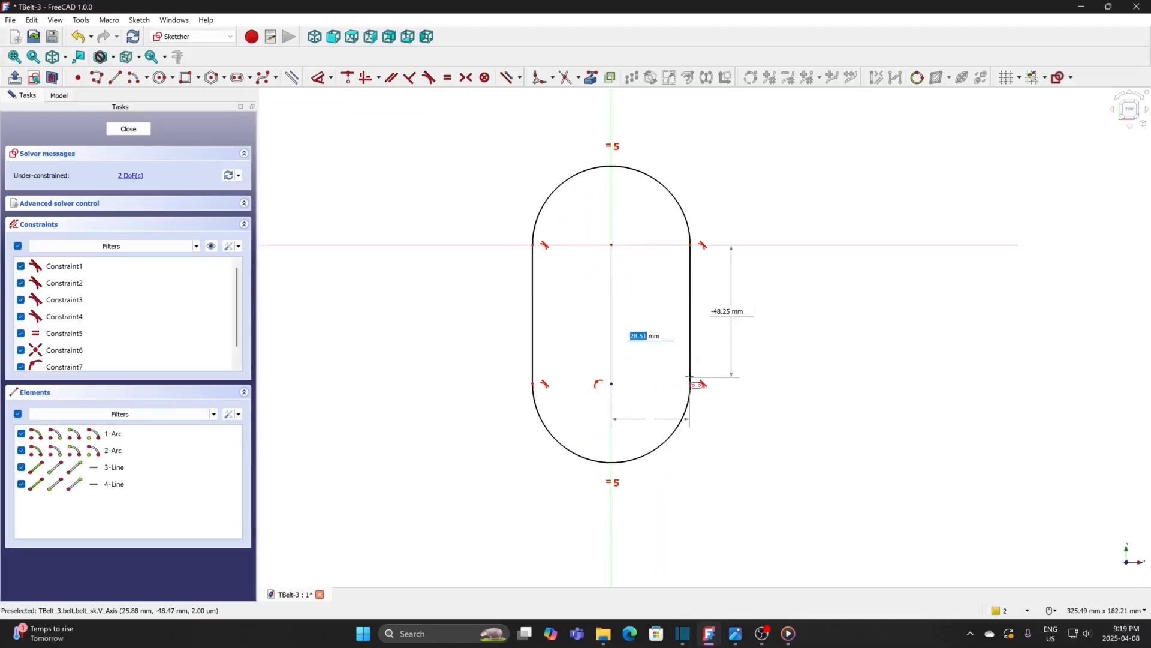
right_click(710, 372)
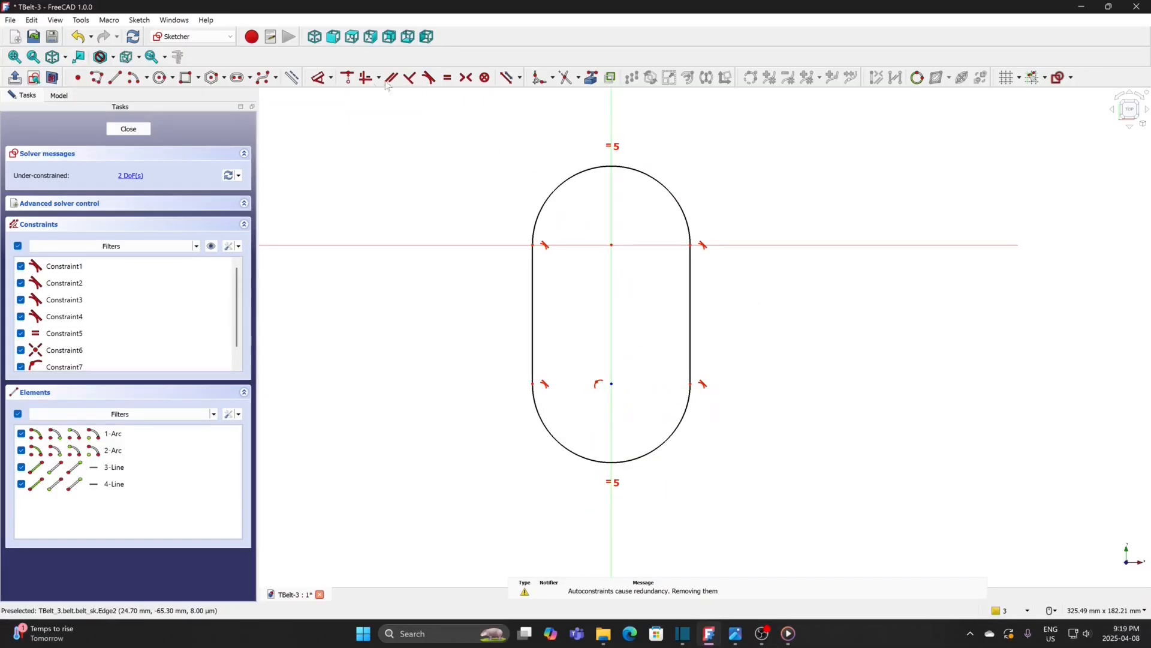
- Constrain the diameter of the slot's upper arc to 113.4 mm and place the dimension outside the slot
left_click(330, 77)
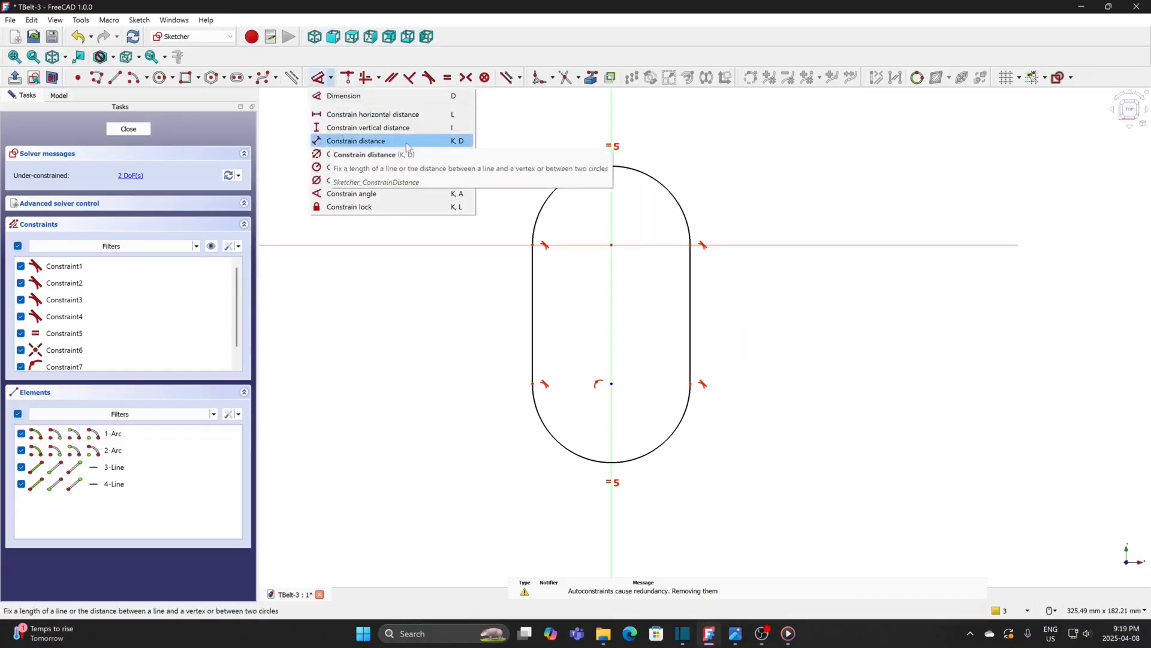
left_click(386, 181)
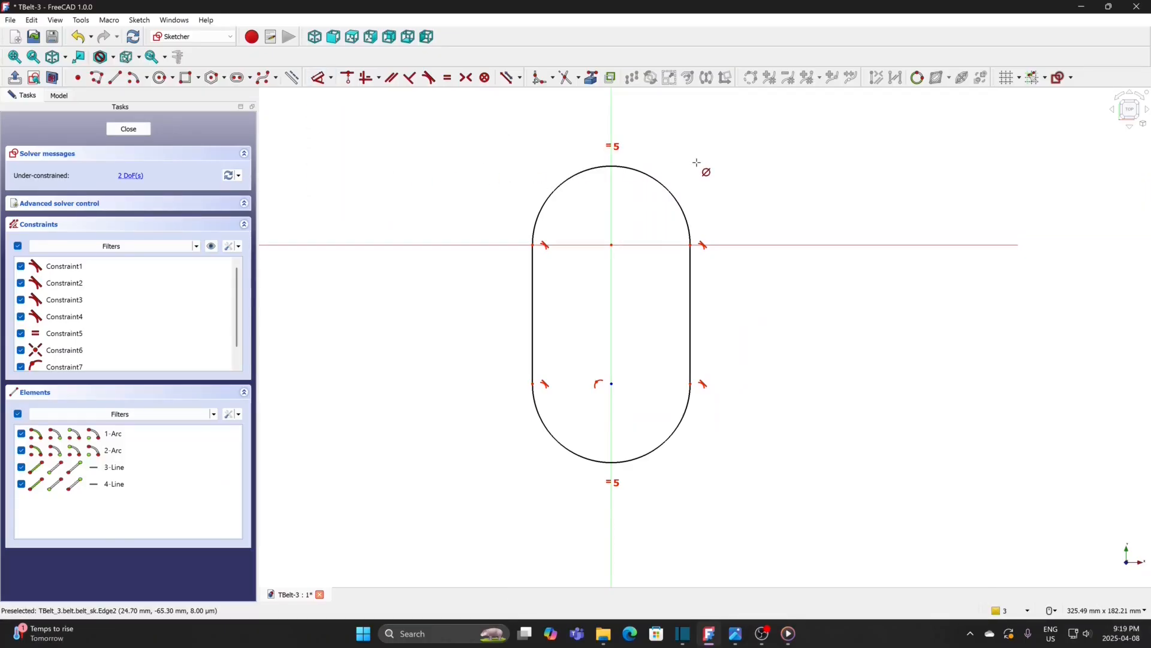
left_click(674, 199)
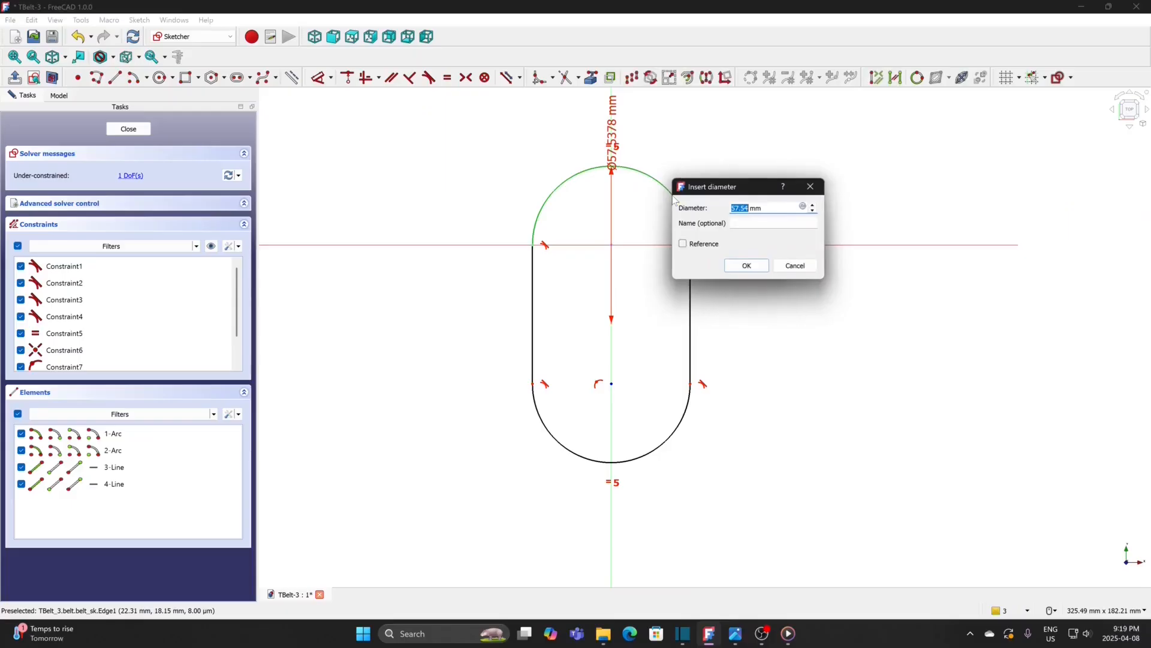
type("113")
key("Return")
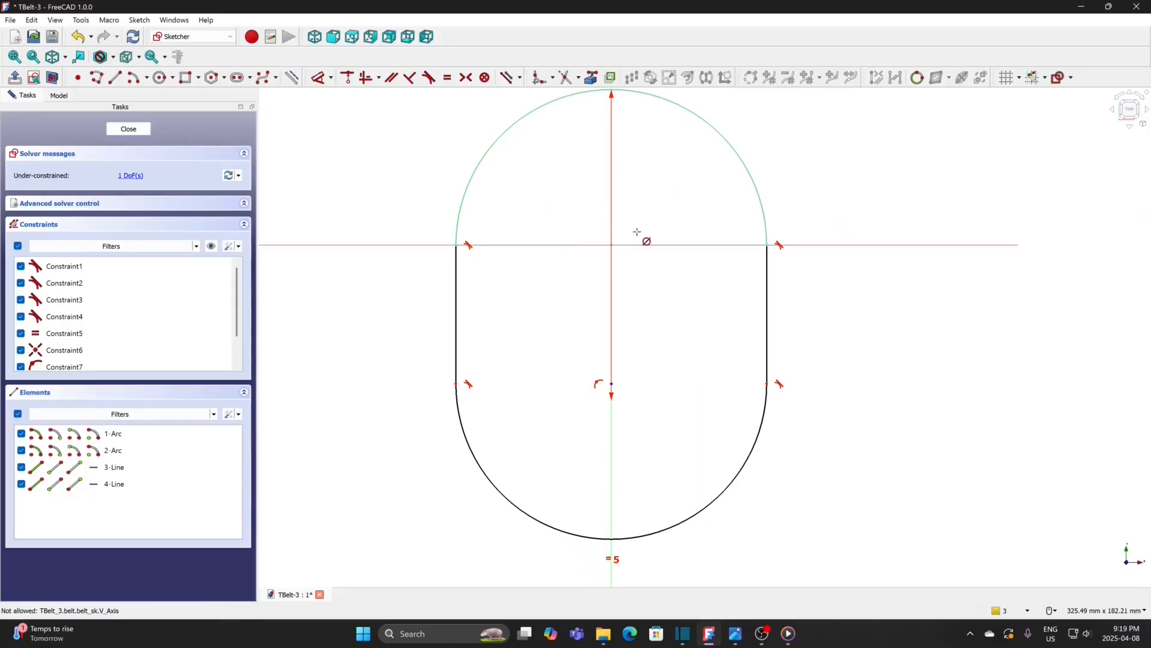
scroll(663, 192, "down", 3)
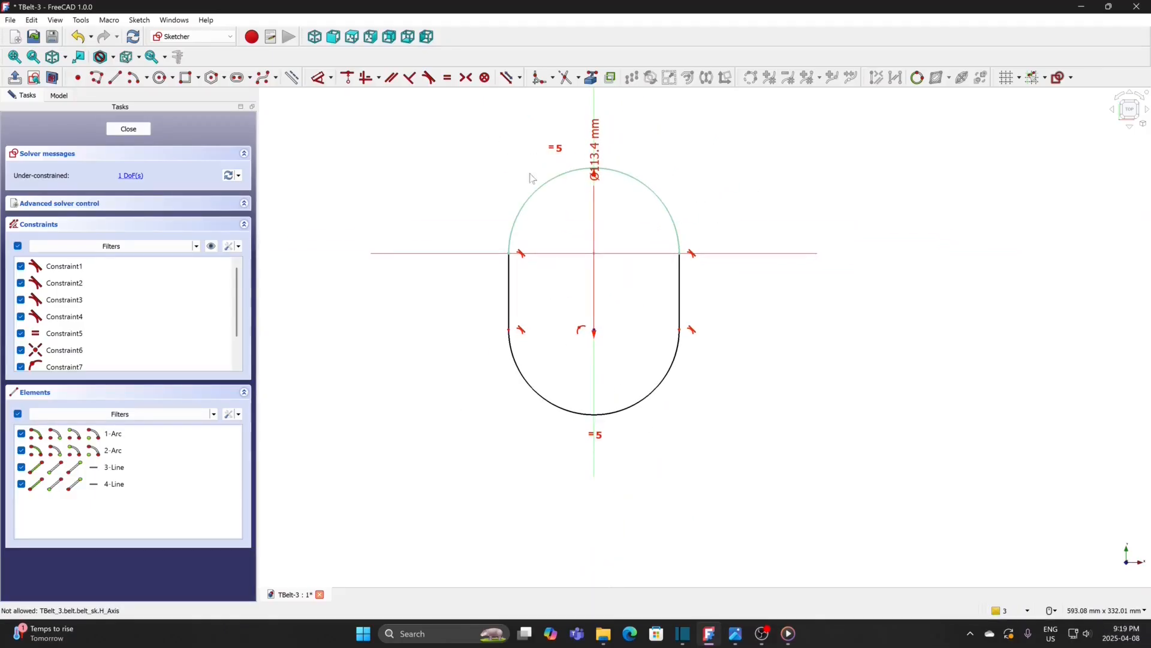
left_click_drag(600, 137, 684, 140)
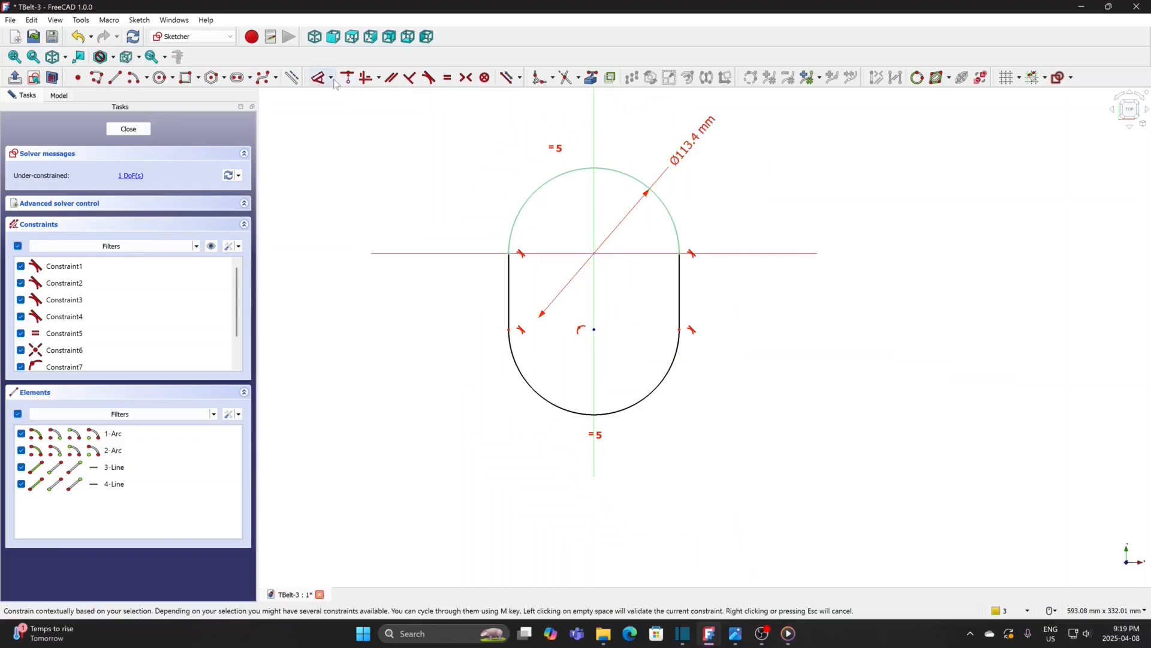
- Constrain the vertical distance between the slot's two arc centres to 162.509 mm
left_click(594, 253)
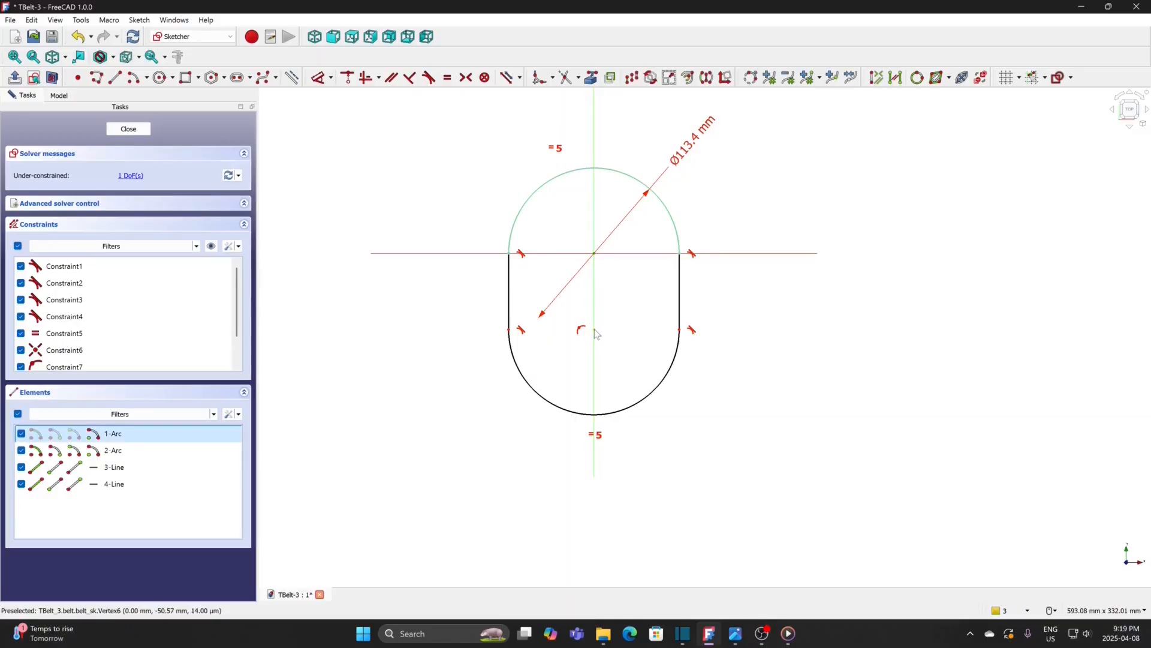
left_click(595, 329)
left_click(331, 79)
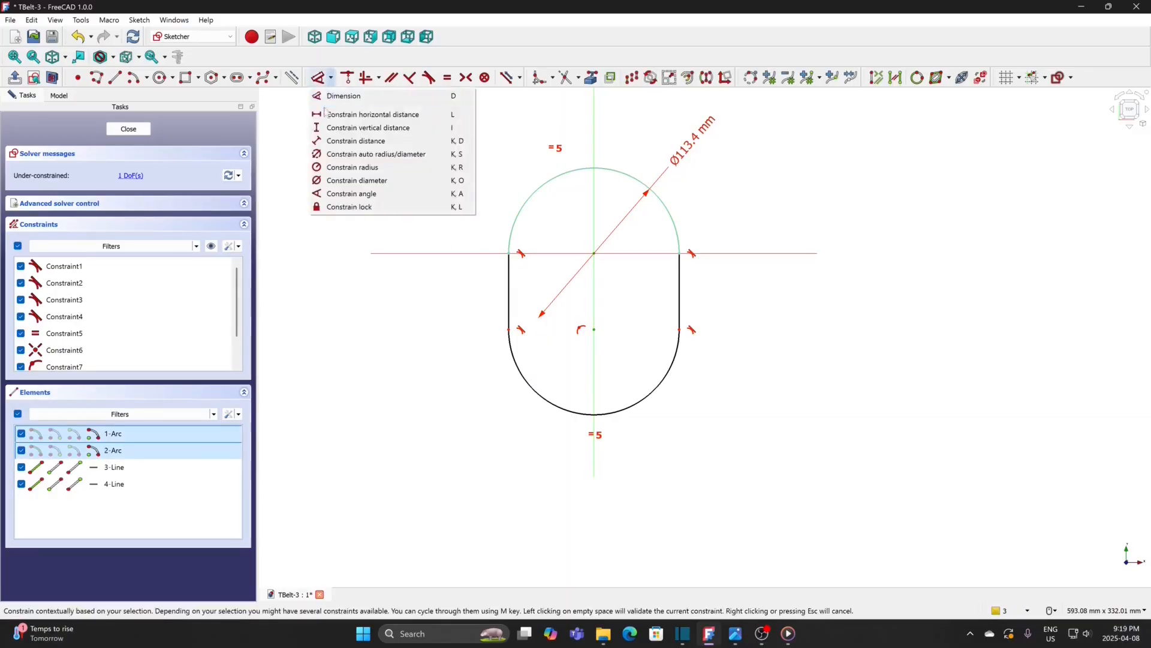
left_click(323, 125)
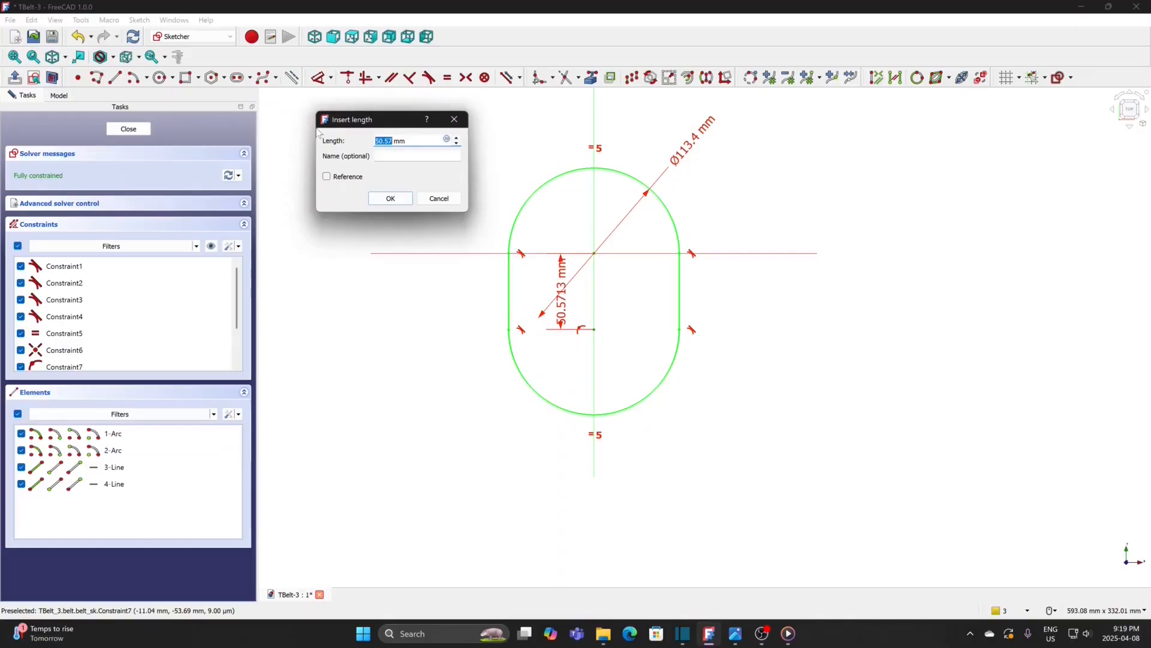
type("162.509")
key("Return")
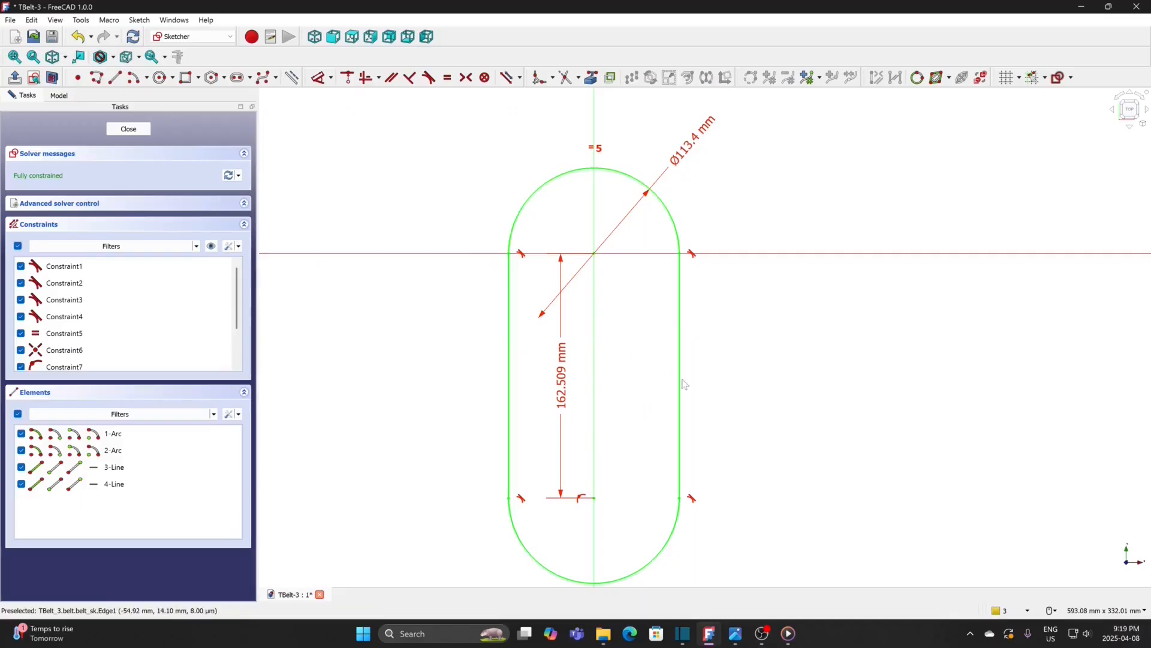
- Delete the equality constraint between the two arcs and shrink the lower arc to about 53 mm diameter
scroll(743, 413, "down", 2)
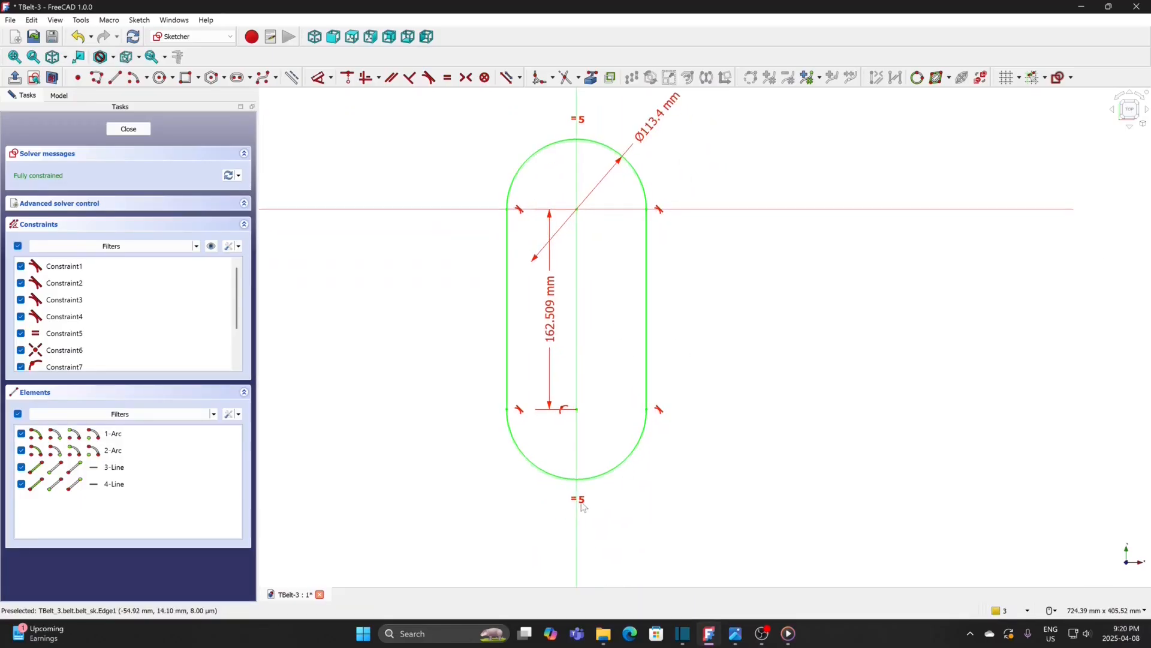
left_click(582, 501)
key("Delete")
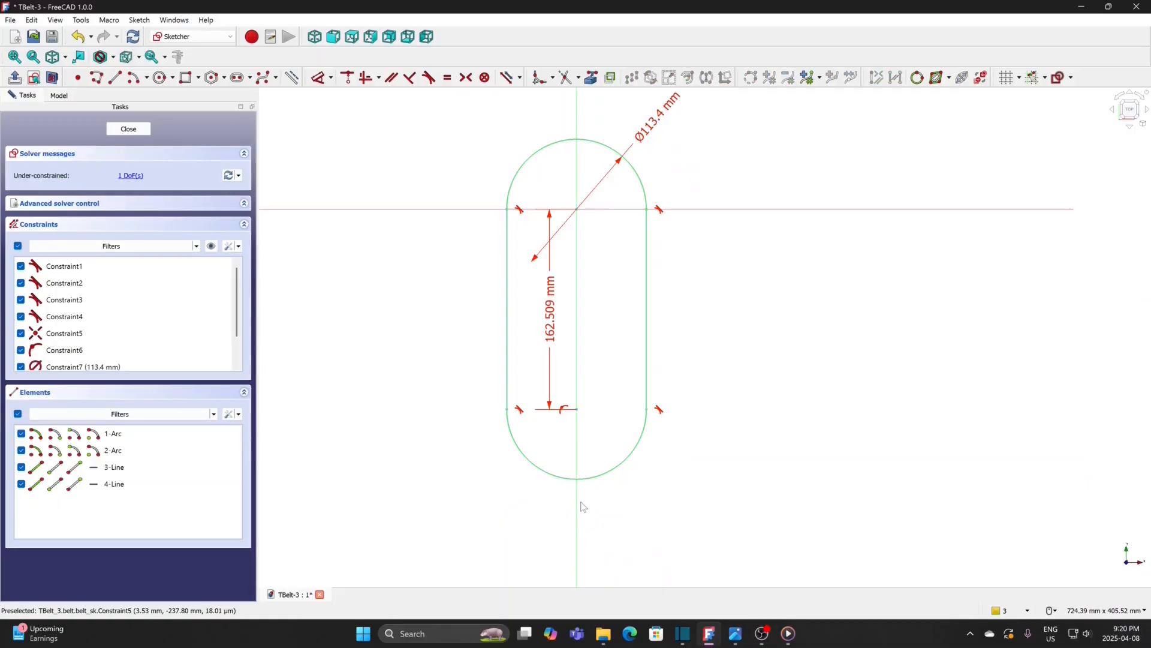
left_click_drag(648, 415, 608, 415)
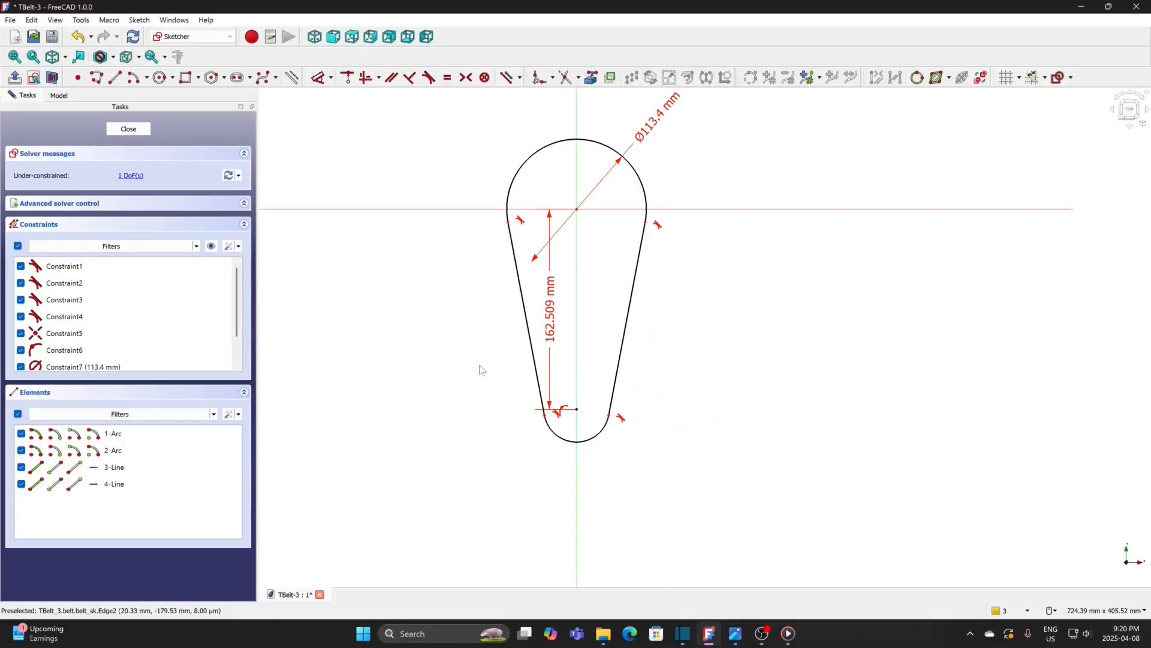
- Constrain the lower arc's diameter to 56.1058 mm and place this dimension and the centre-distance dimension outside the profile
left_click(330, 78)
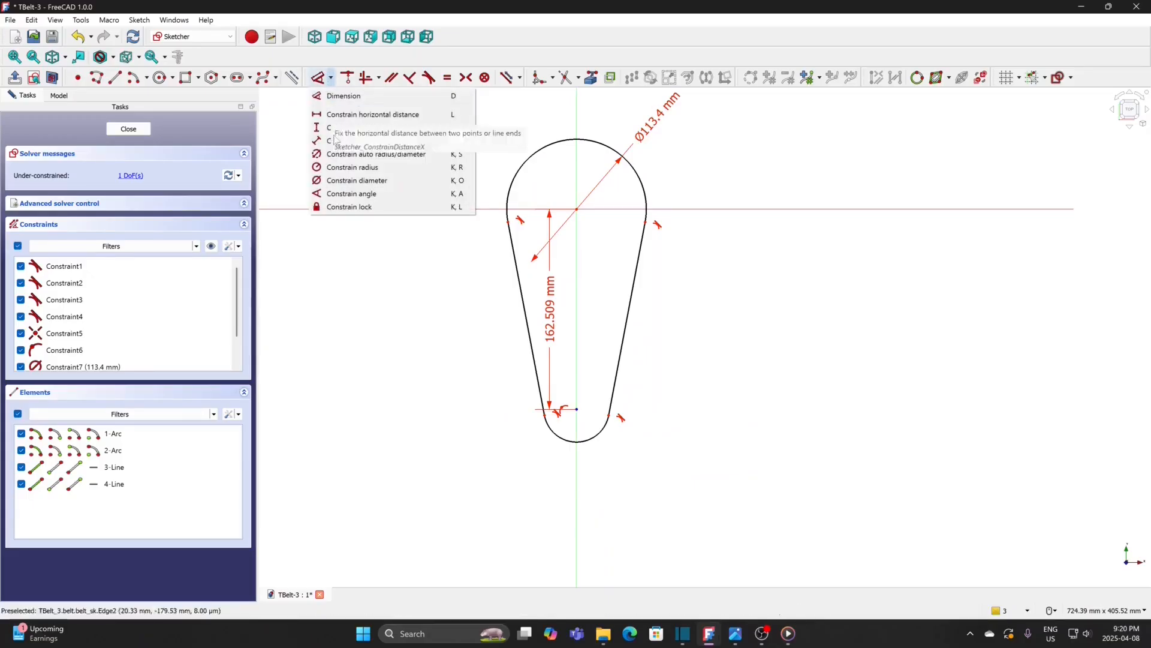
left_click(346, 180)
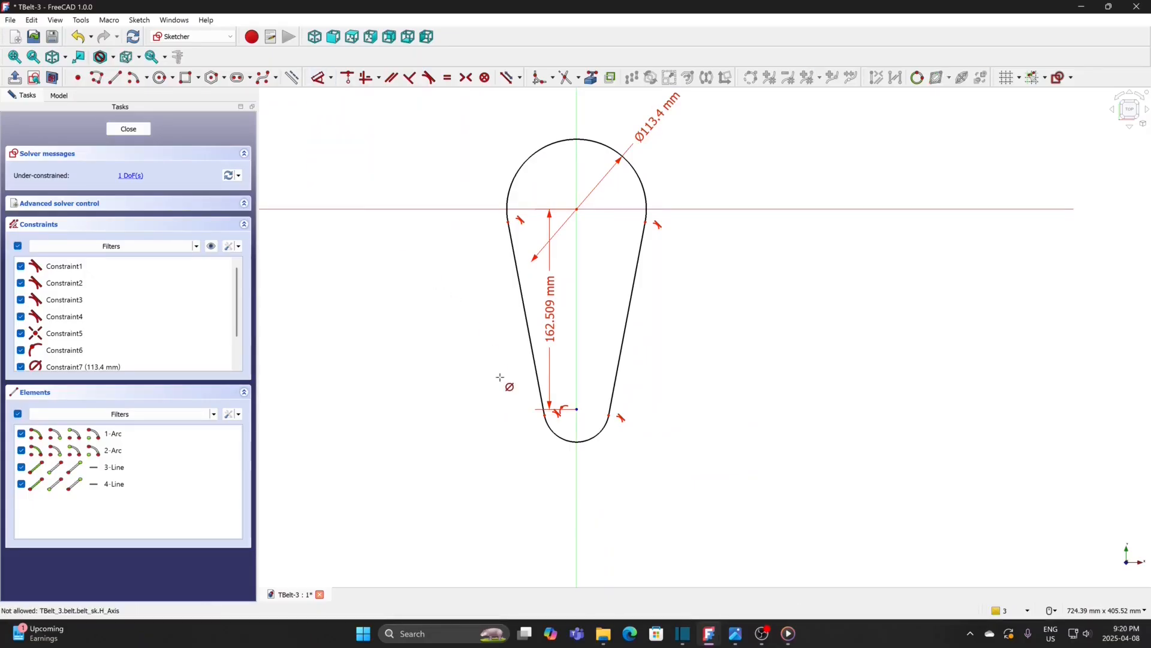
left_click(593, 438)
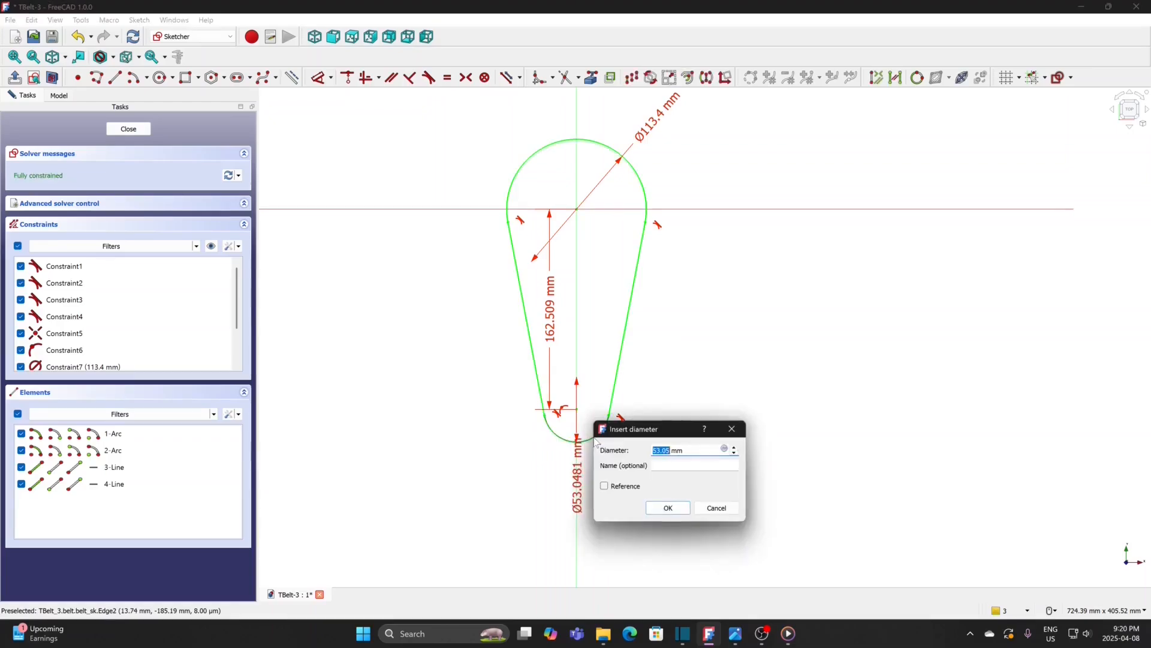
type("56.1058")
key("Return")
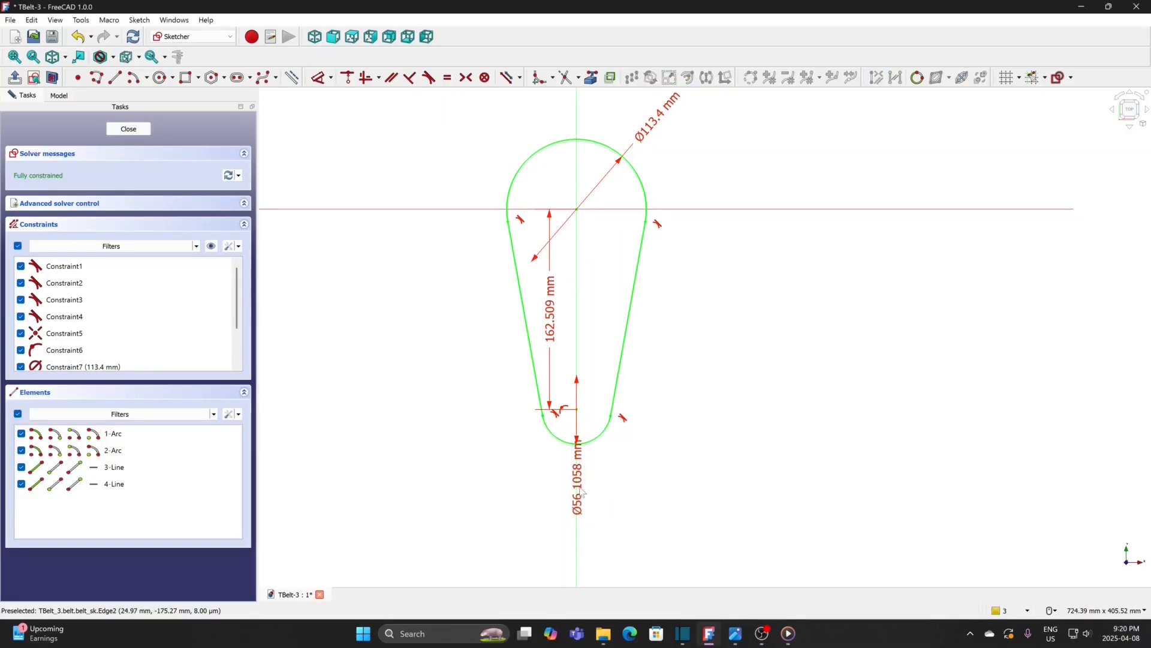
left_click_drag(579, 488, 652, 493)
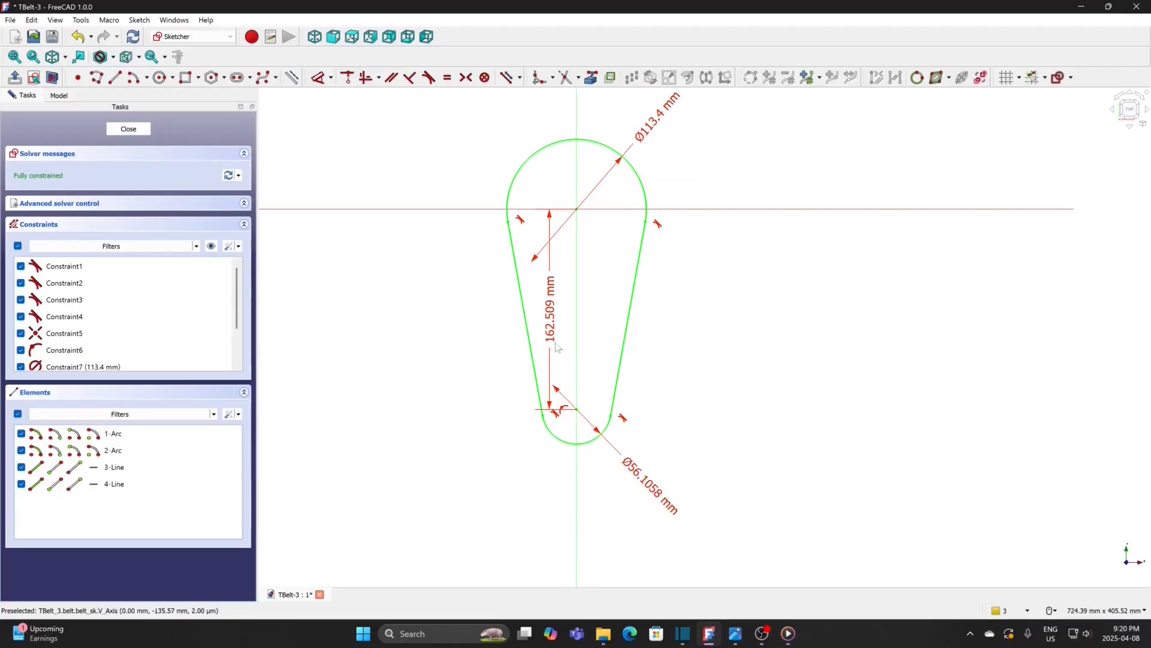
left_click_drag(553, 335, 681, 357)
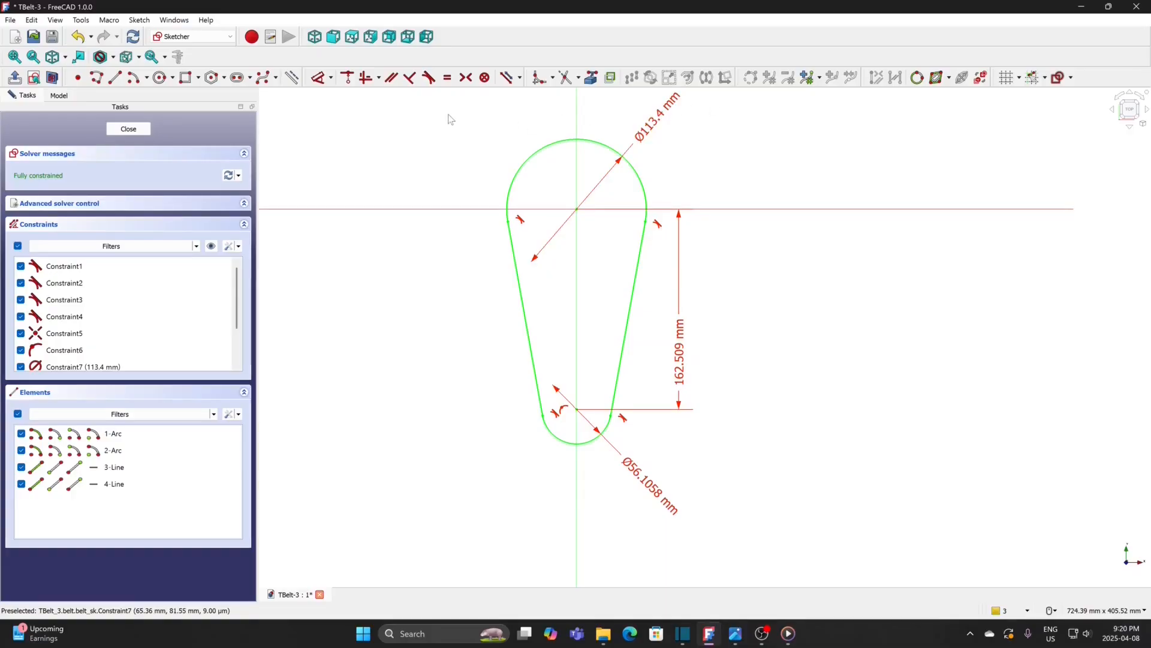
- Offset the whole belt profile outward by 1.676 mm with an offset constraint, keeping the original geometry, and close the sketch
left_click_drag(450, 113, 762, 551)
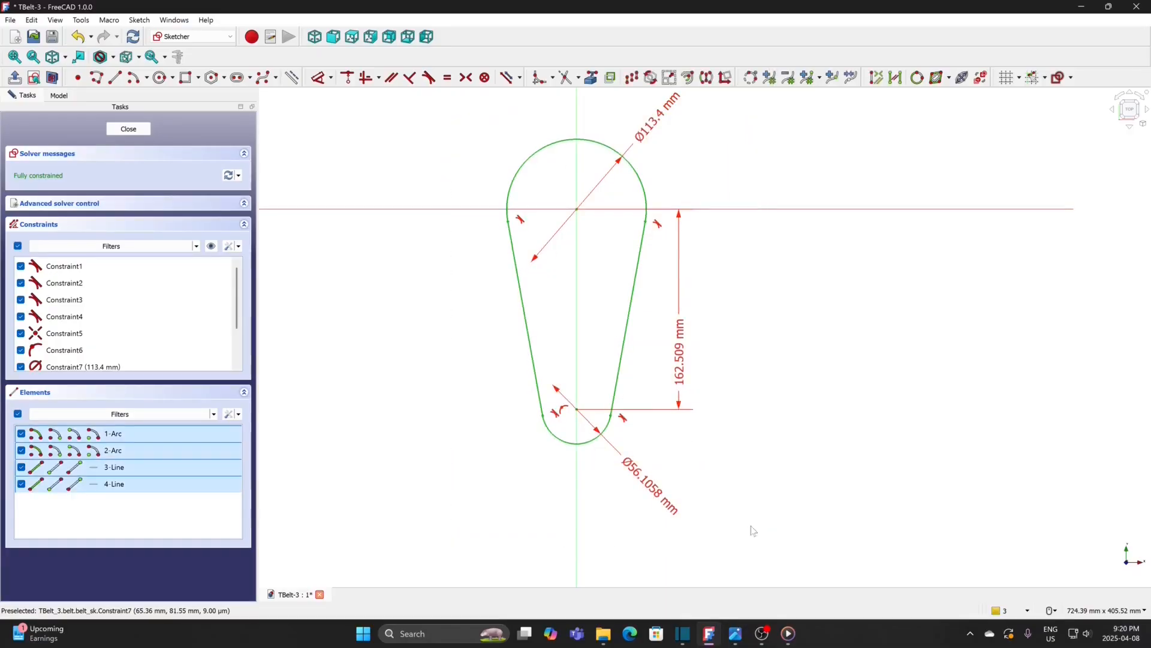
left_click(689, 78)
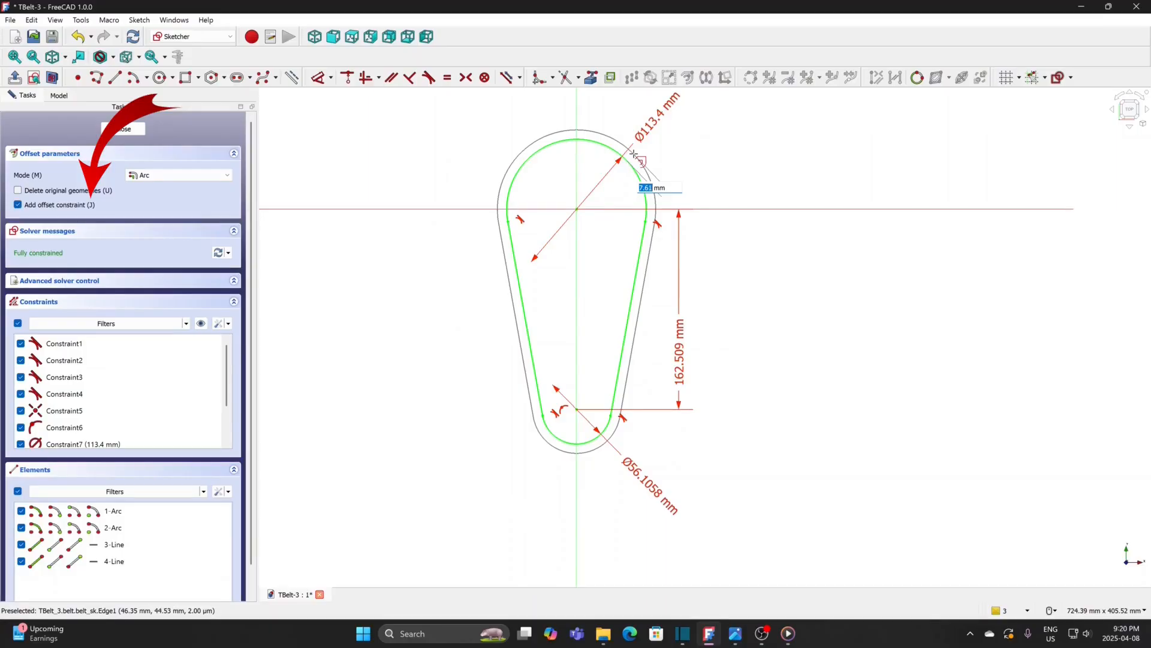
type("1")
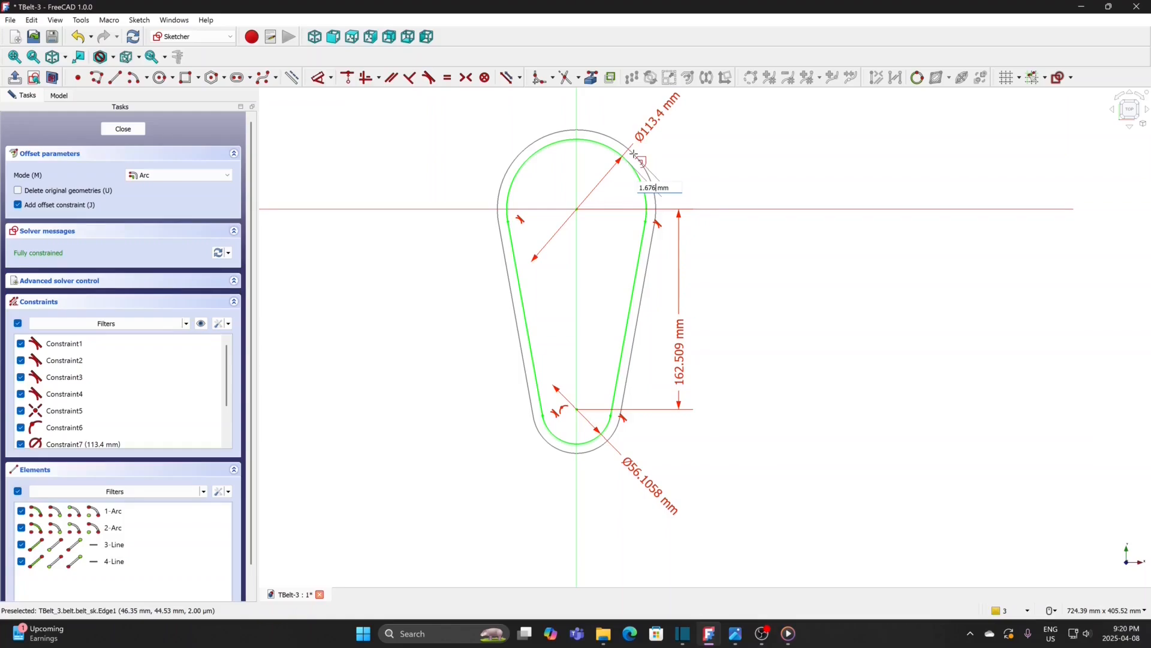
key("Return")
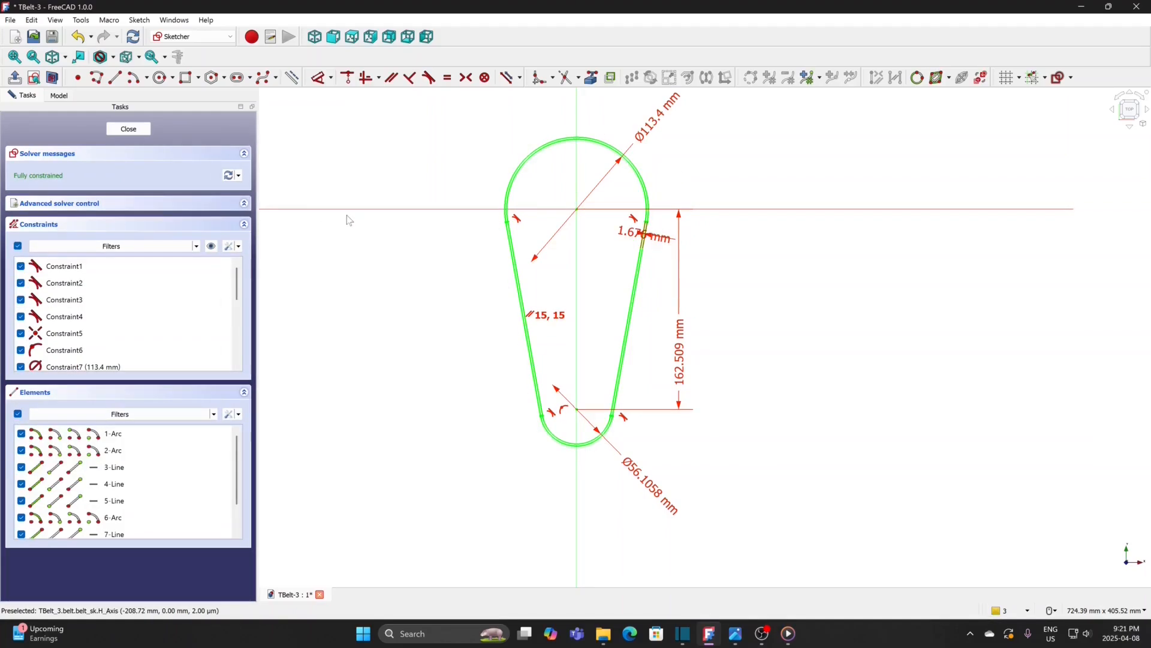
left_click(141, 131)
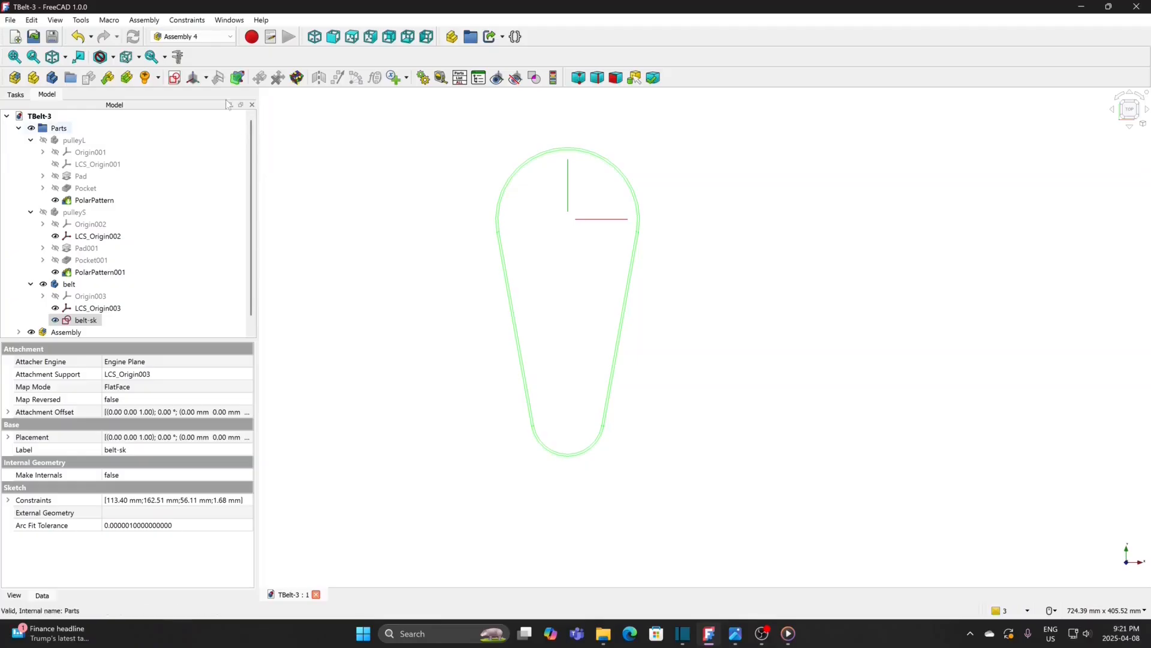
- In the Part Design workbench, pad belt-sk in the belt body by 20 mm, symmetric to the sketch plane
left_click(199, 37)
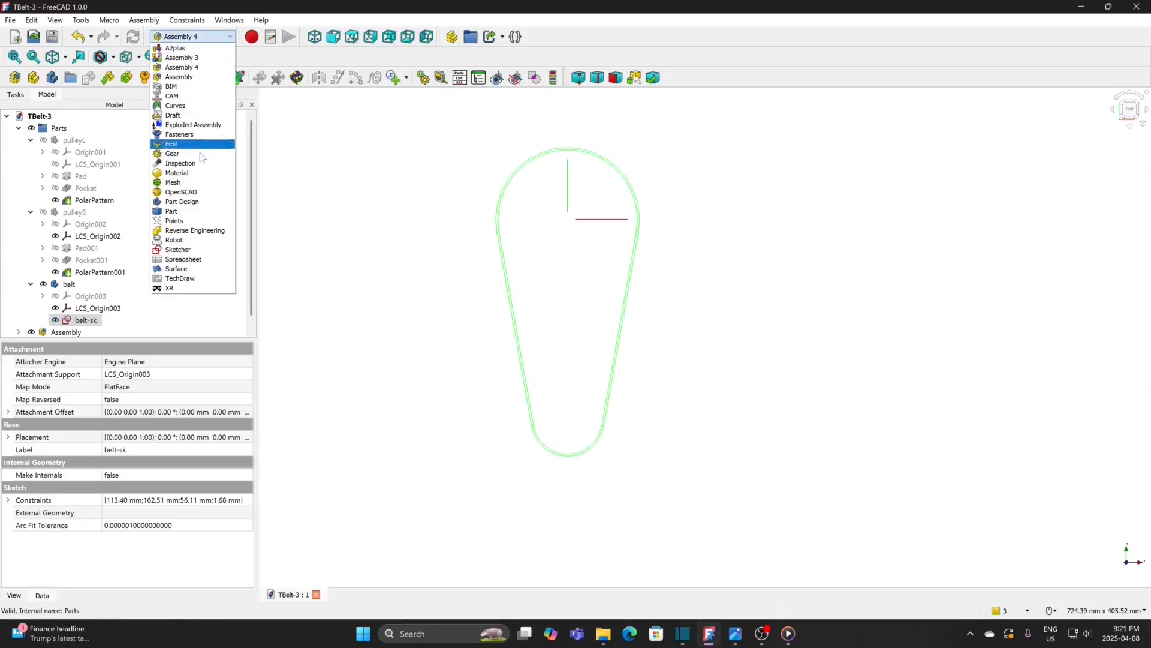
left_click(194, 202)
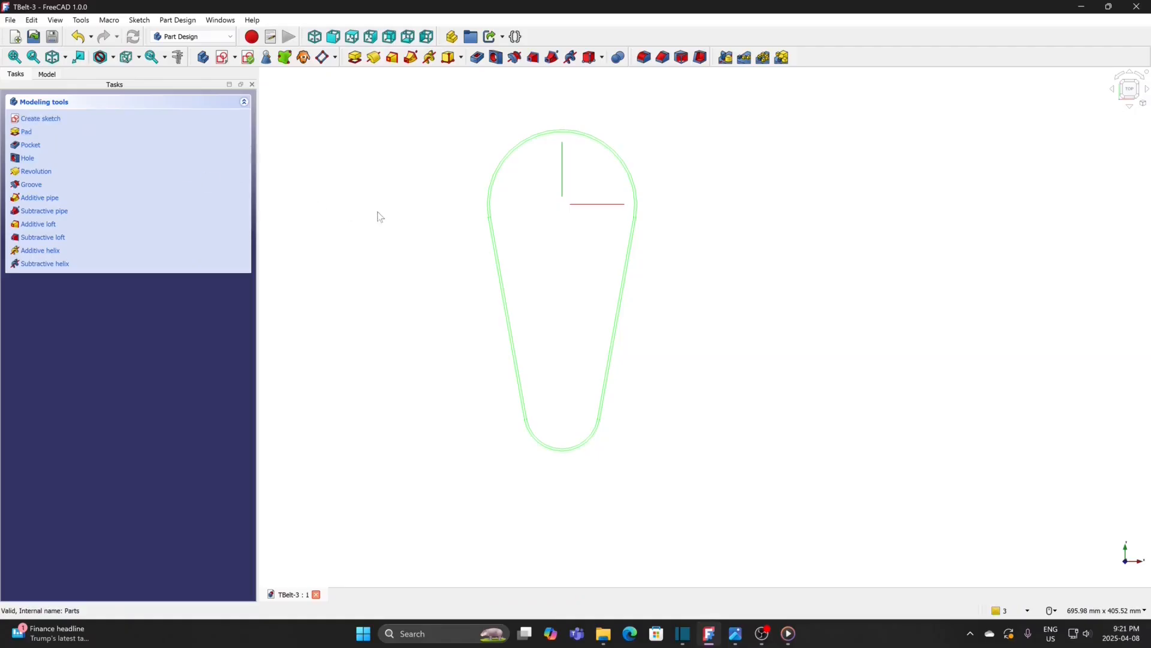
left_click(354, 57)
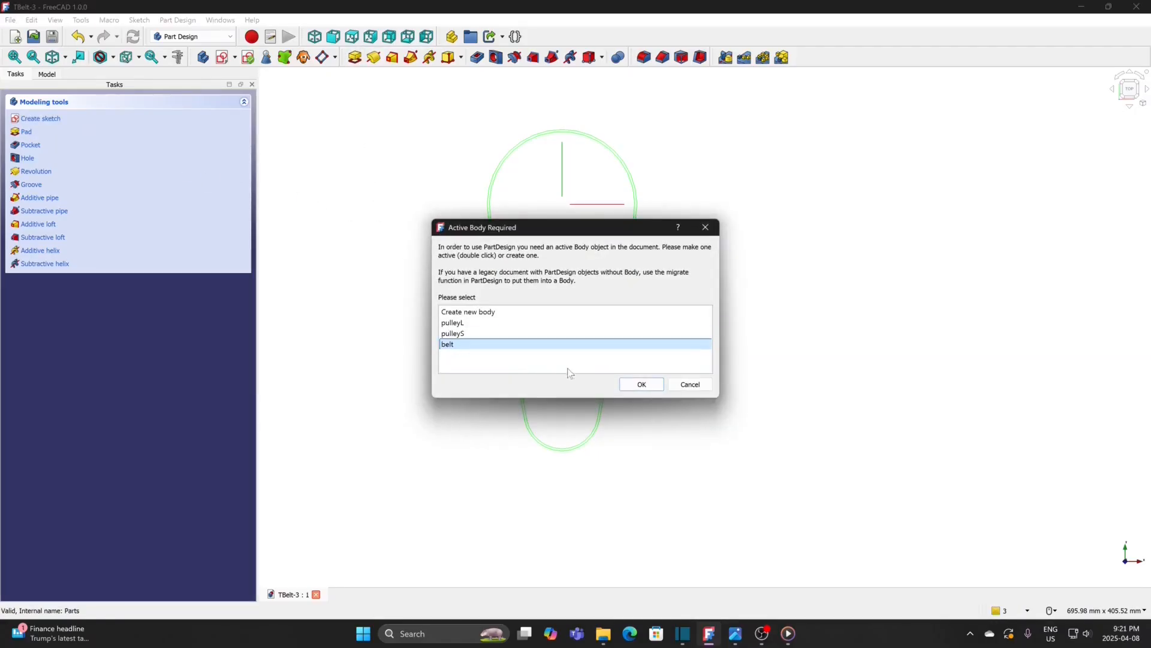
left_click(642, 385)
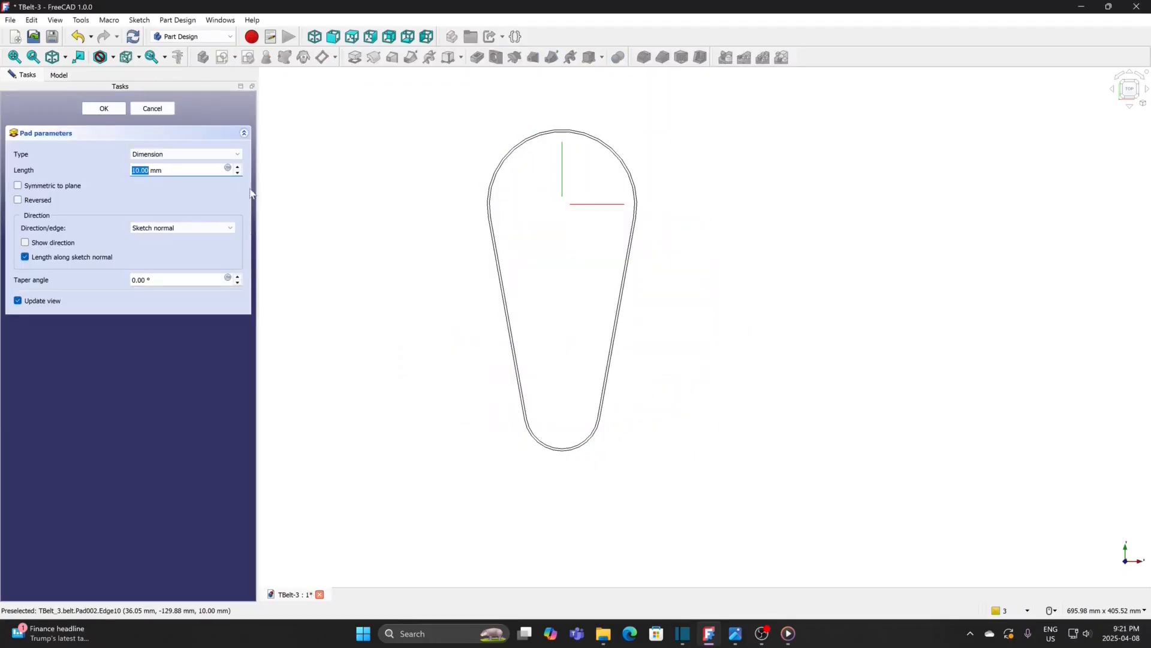
left_click(67, 188)
type("20")
left_click(102, 110)
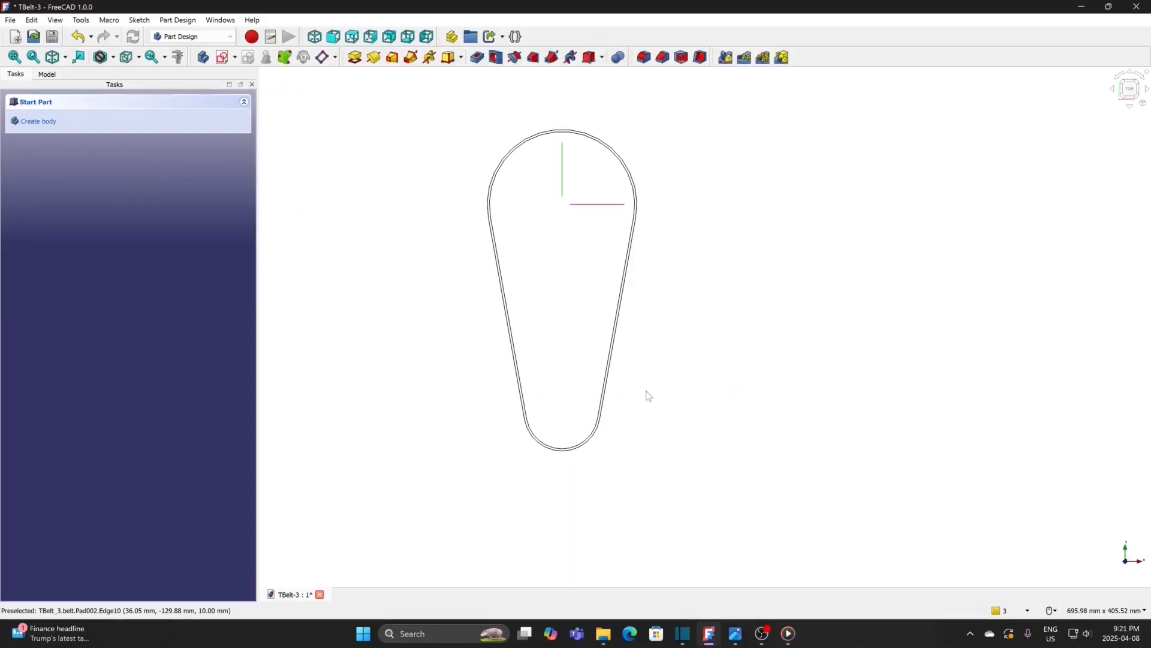
middle_click_drag(722, 343, 527, 276)
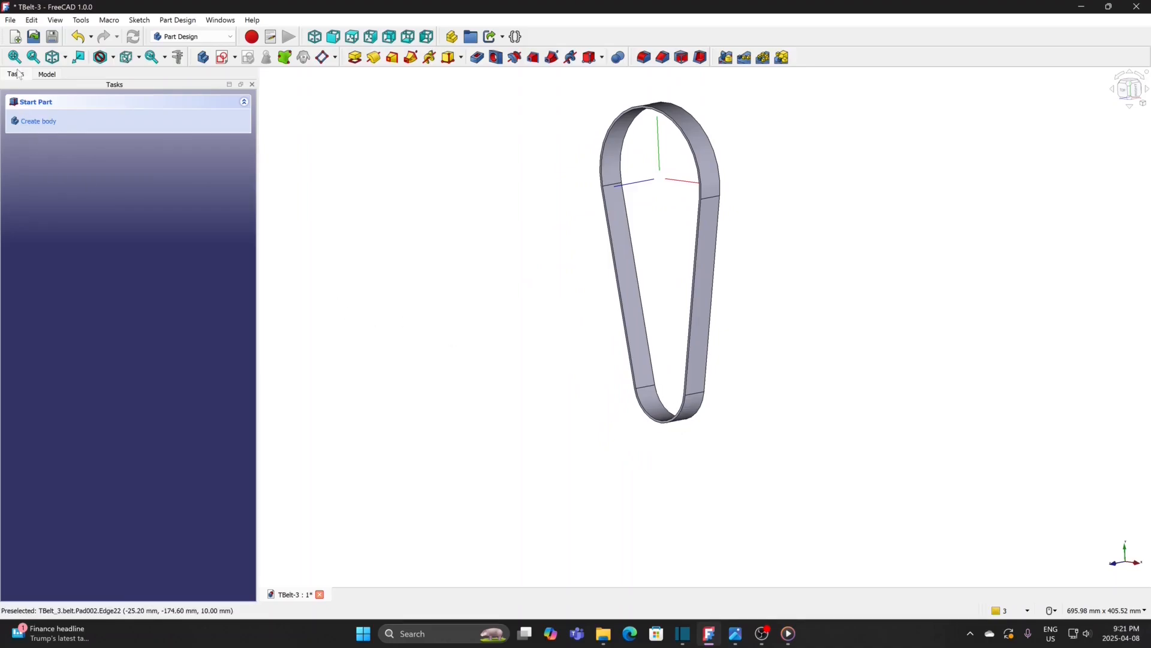
- Save the document, and save it under the new name TBelt-4 in the D17-timing-2pulley folder
left_click(48, 75)
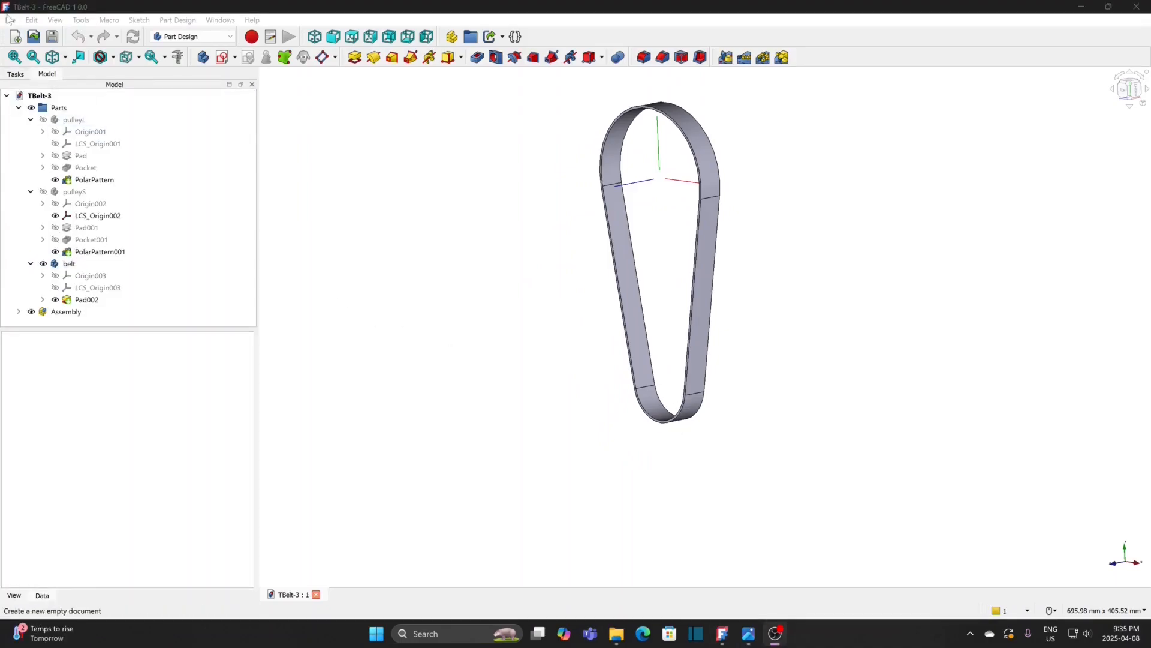
left_click(10, 20)
left_click(33, 110)
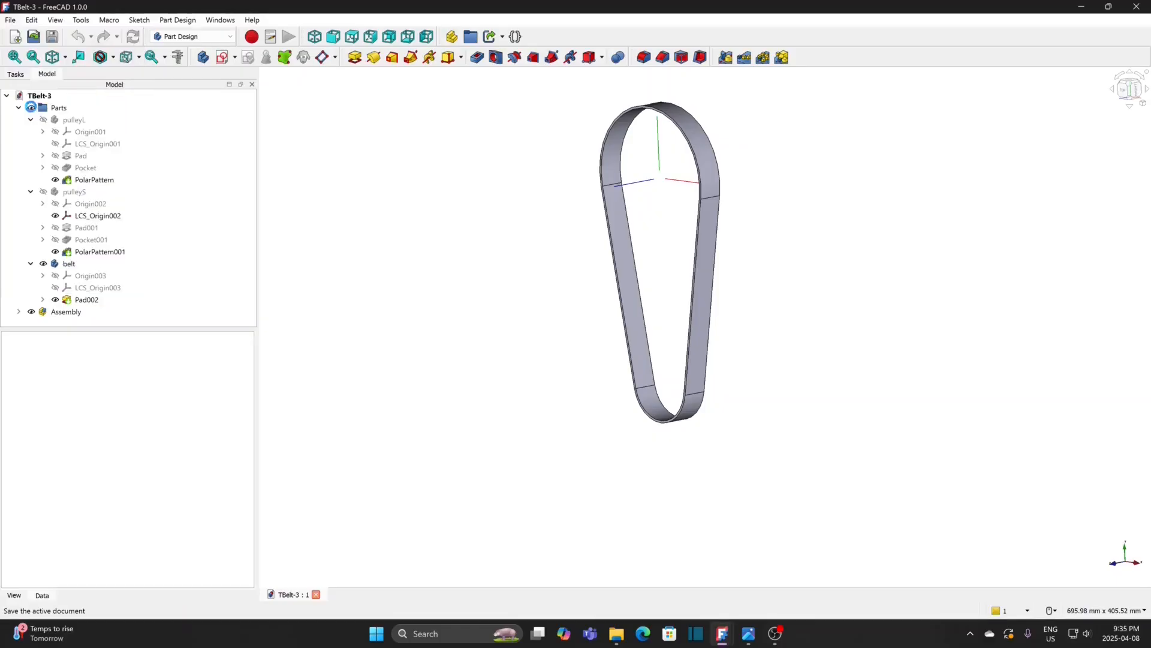
left_click(10, 20)
left_click(33, 122)
left_click(99, 165)
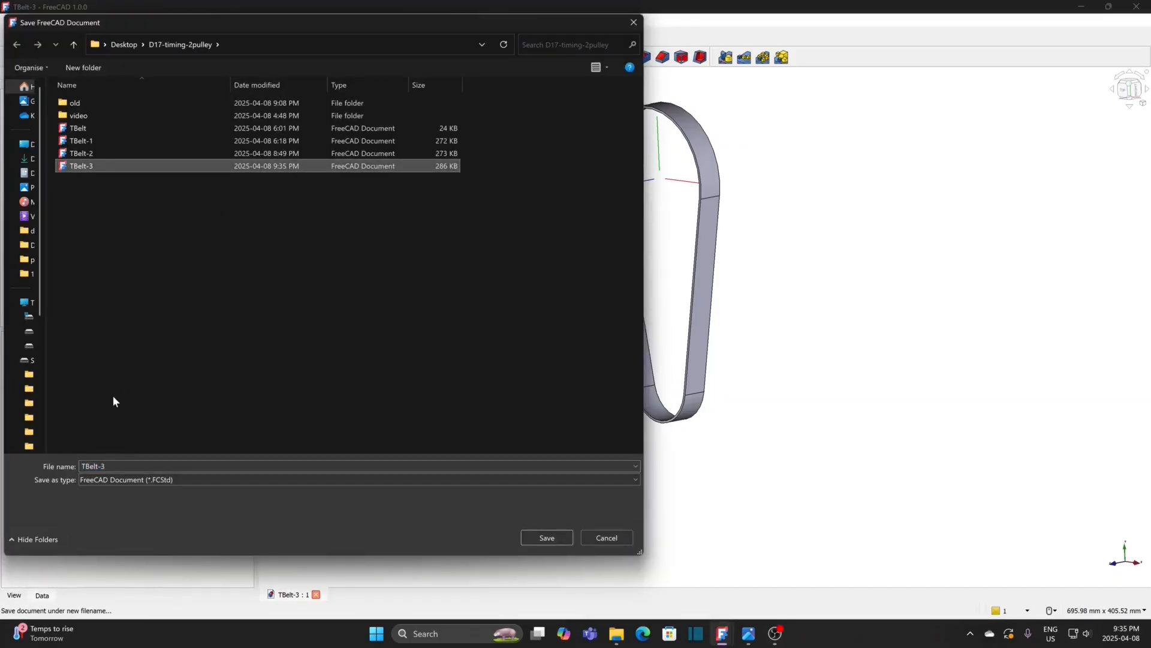
left_click(120, 466)
left_click(120, 466)
key("BackSpace")
type("4")
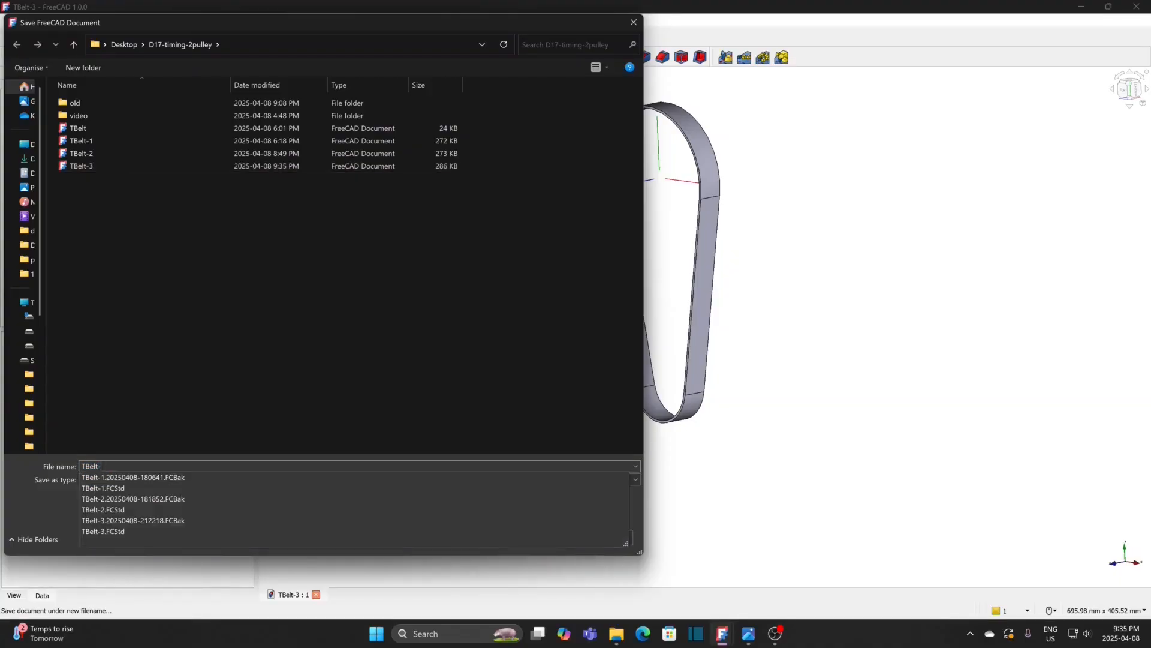
key("Return")
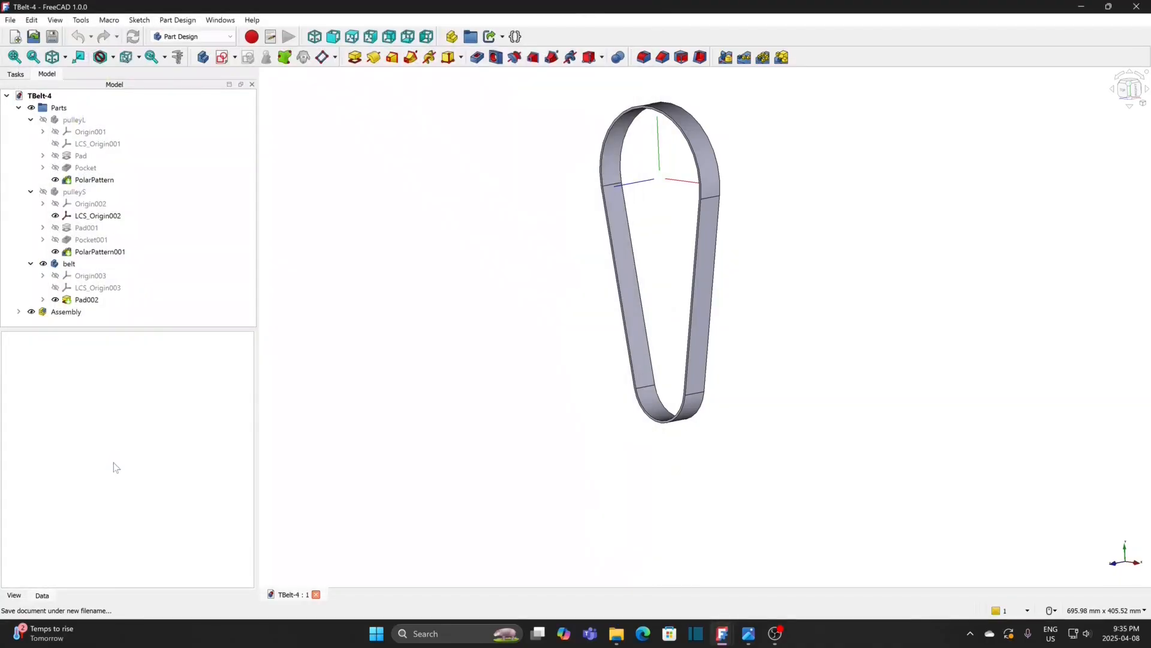
- Hide the belt body in the model tree
left_click(69, 264)
key("space")
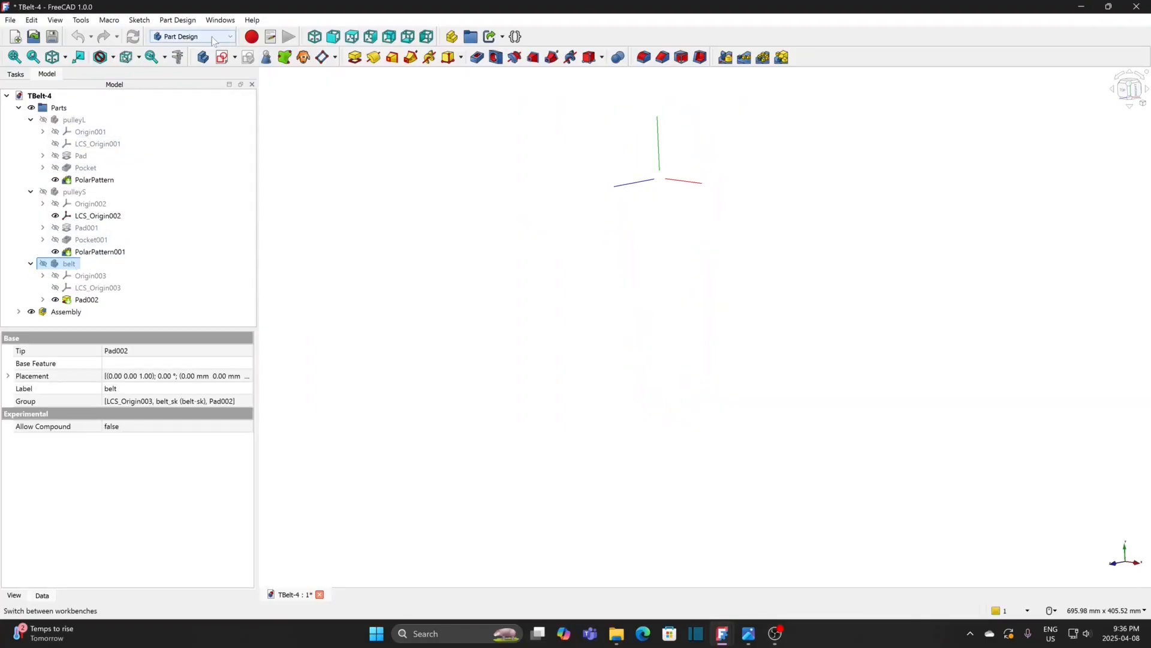
- Switch to the Assembly 4 workbench and create a new body named tooth in the Parts group
left_click(192, 37)
left_click(180, 57)
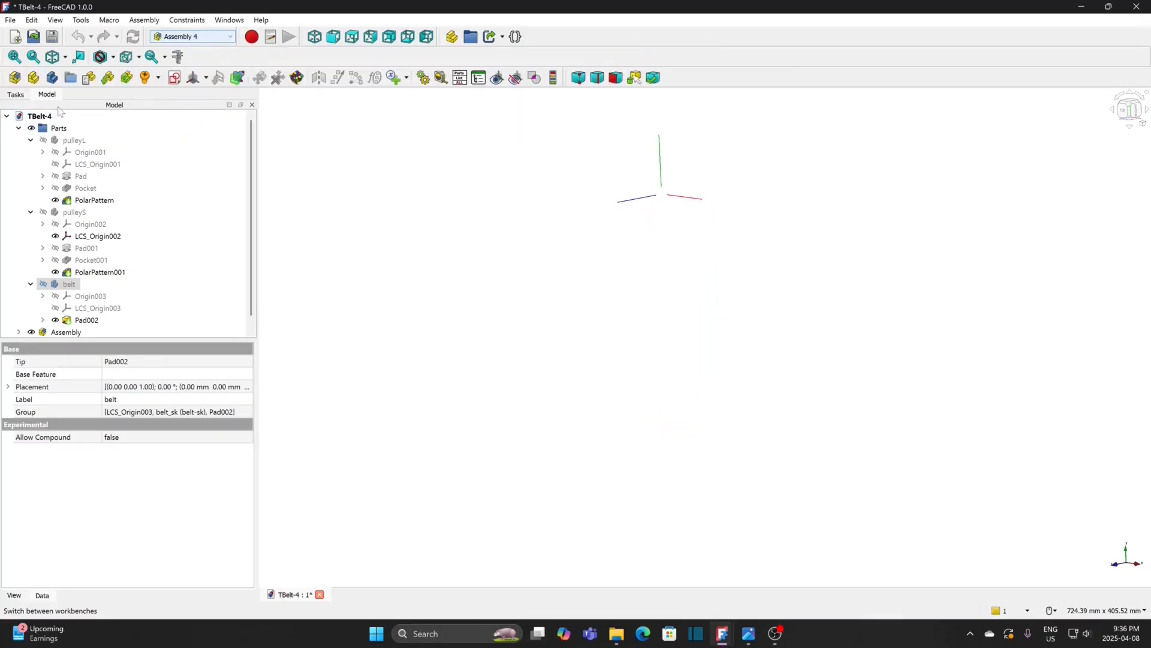
left_click(58, 129)
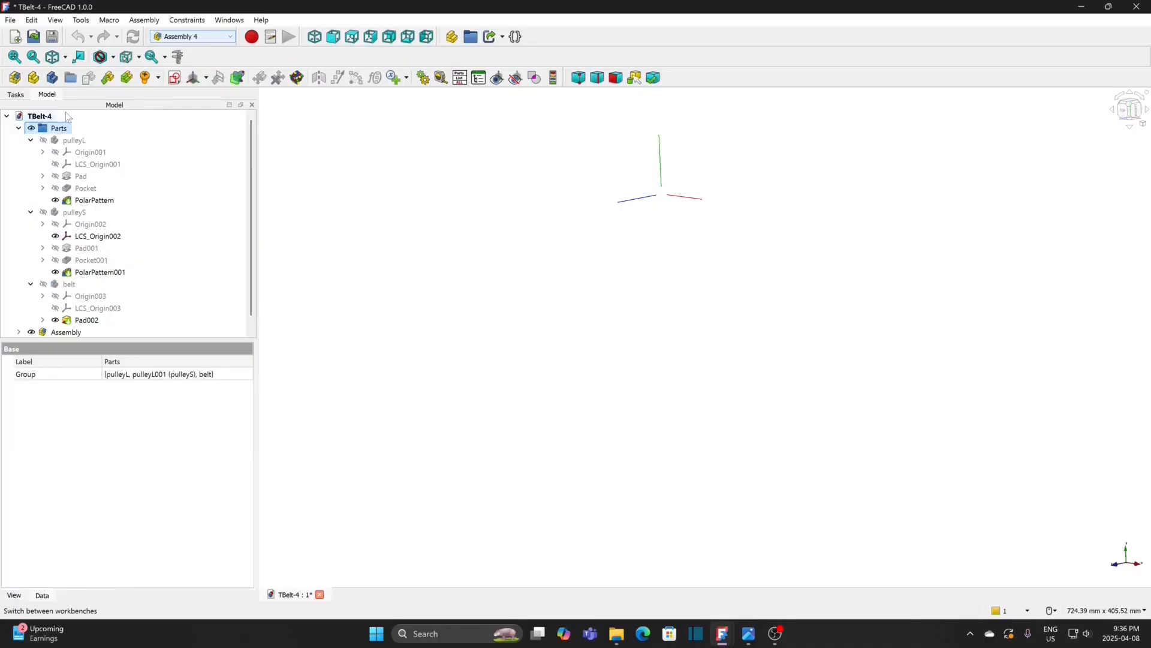
left_click(53, 78)
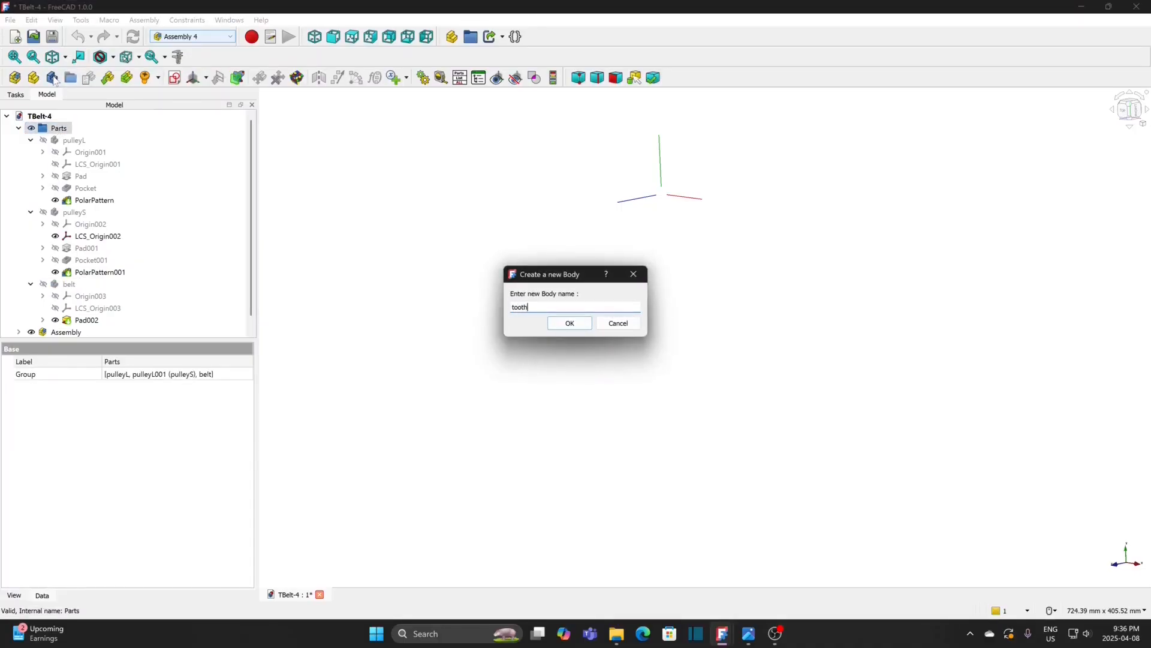
left_click(570, 324)
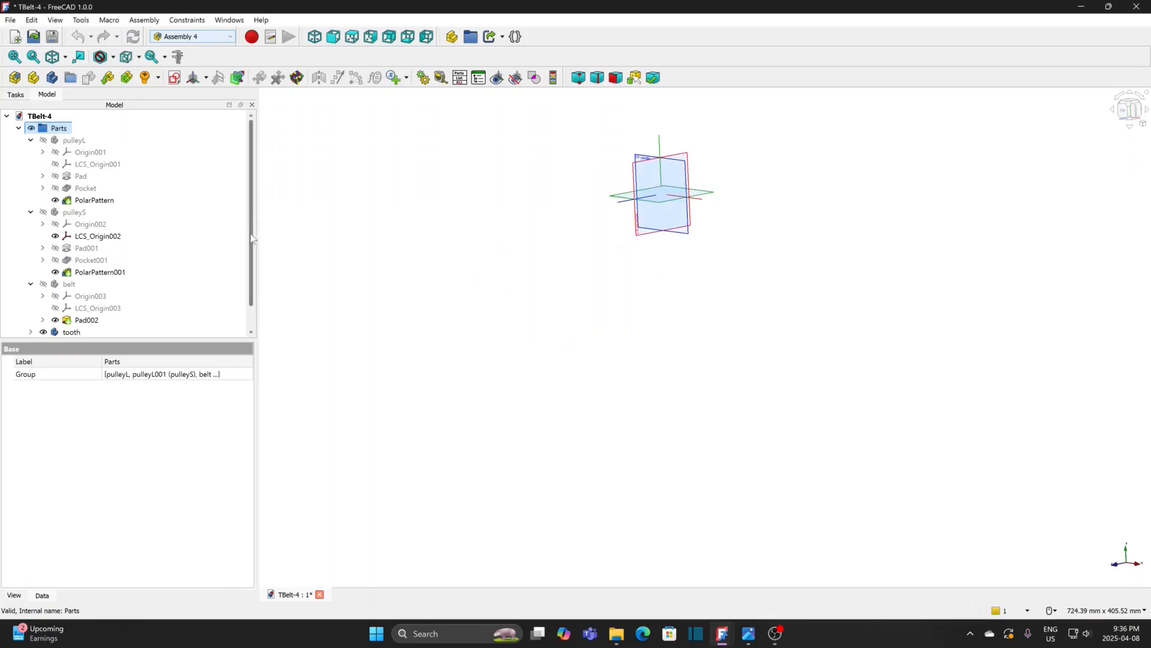
- Create a new sketch named tooth-sk inside the tooth body
scroll(218, 301, "down", 2)
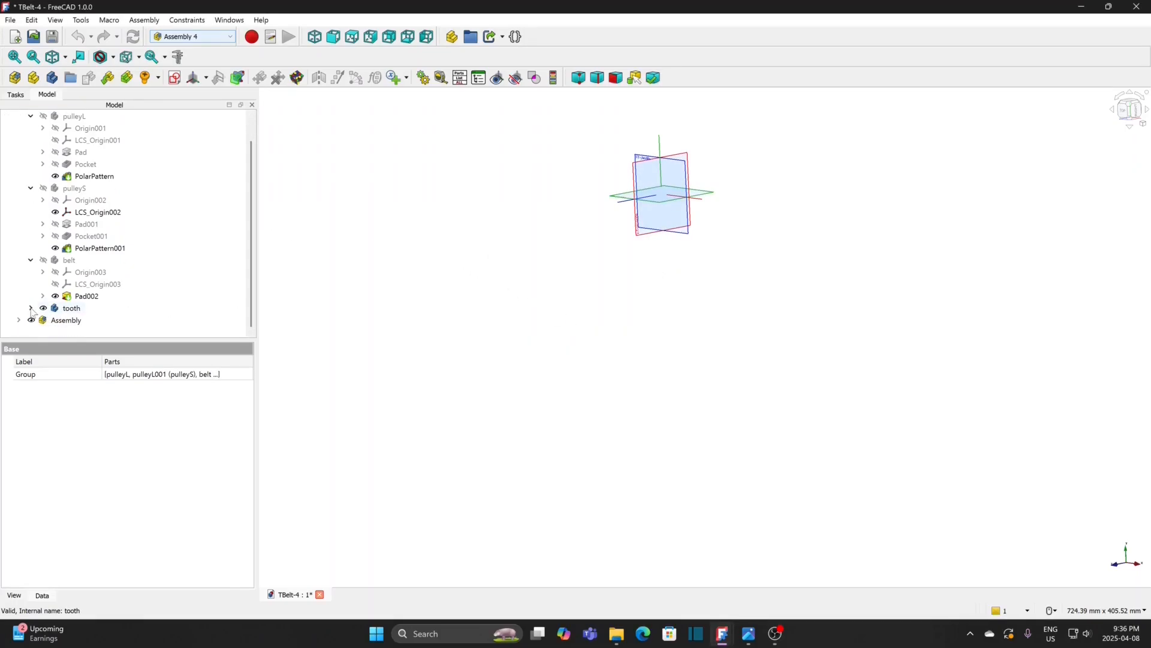
left_click(73, 309)
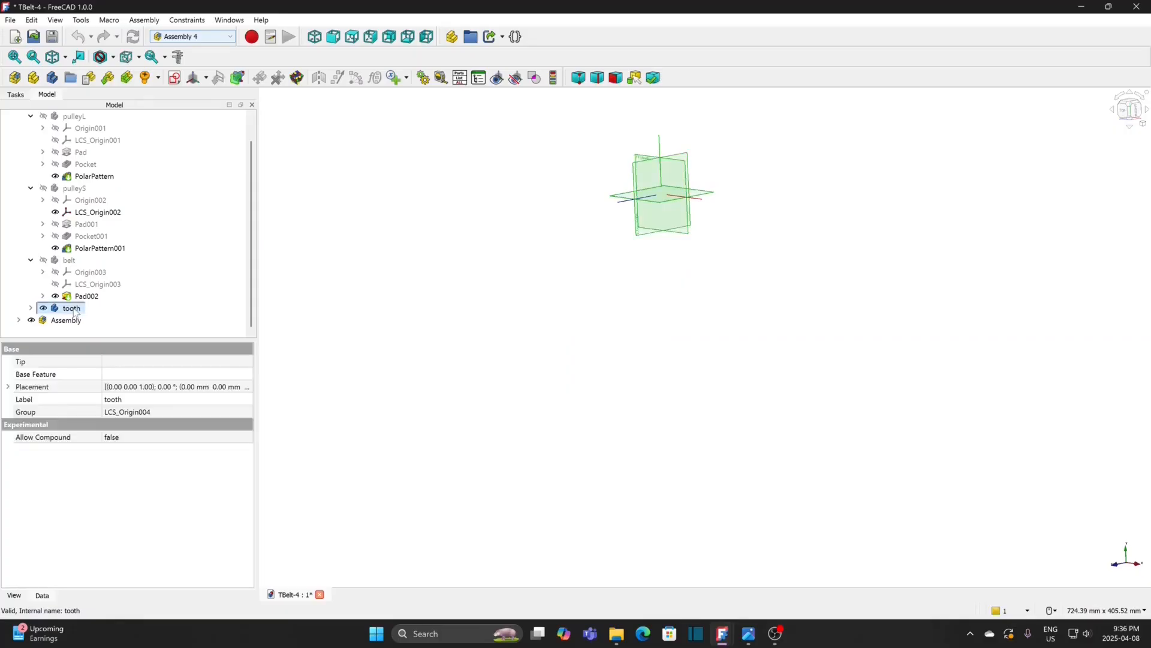
left_click(174, 78)
type("tooth-sk")
key("Return")
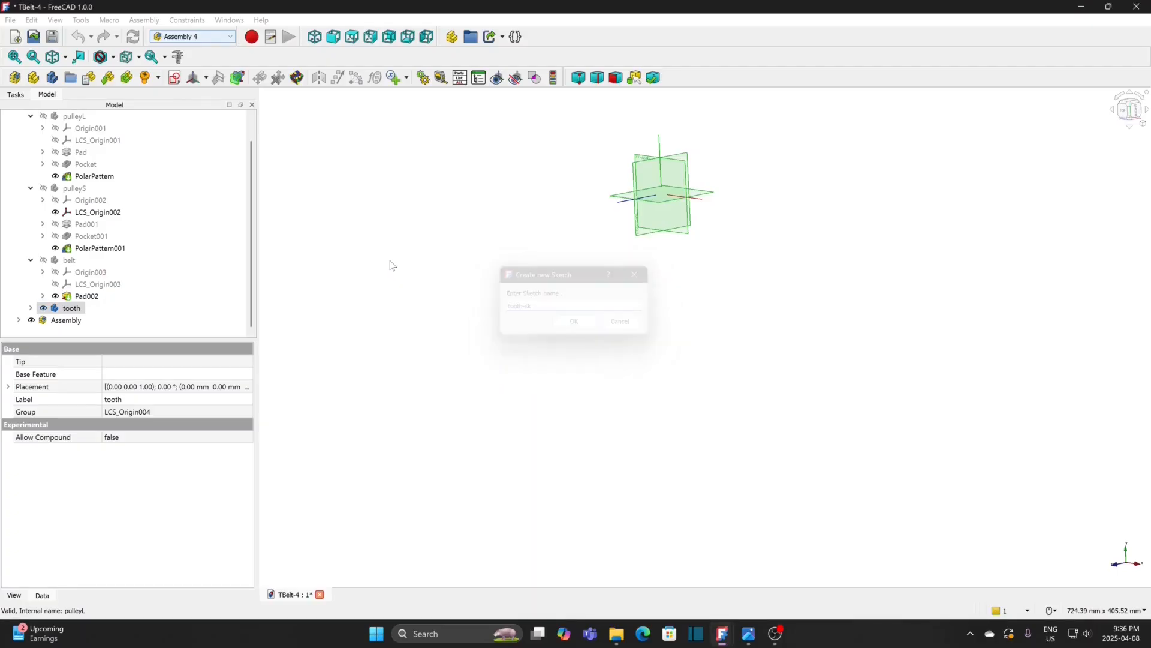
- Attach the tooth-sk sketch to LCS_Origin004 of the tooth body using the Plane face mode
left_click(61, 96)
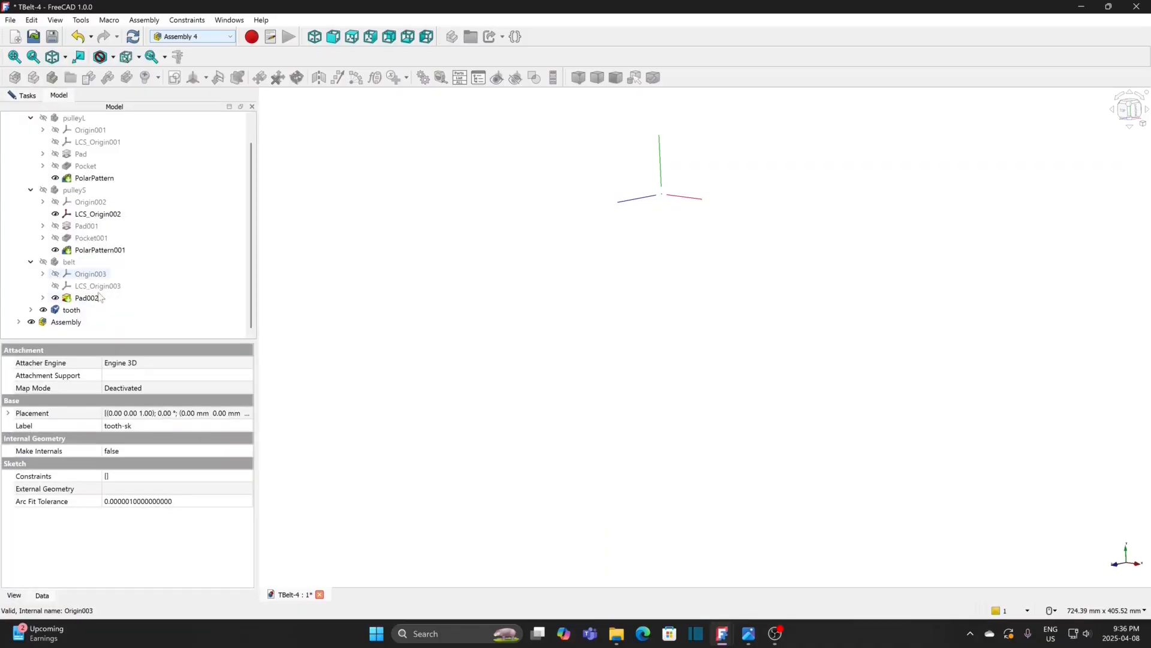
left_click(31, 310)
left_click(84, 334)
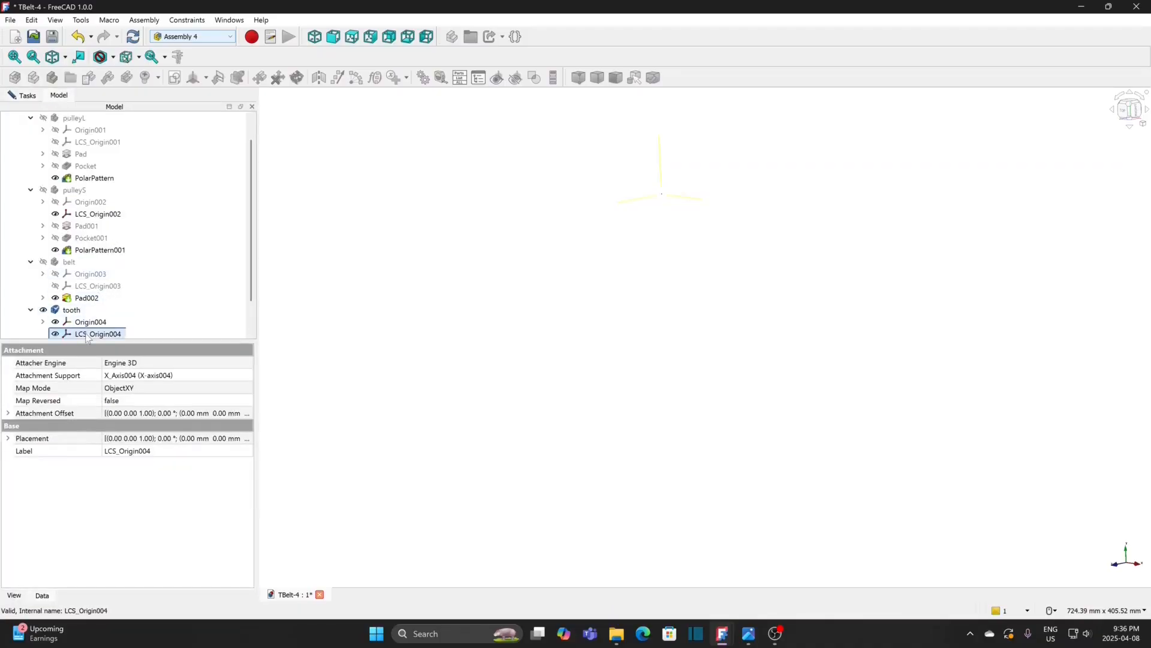
left_click(28, 96)
left_click(43, 316)
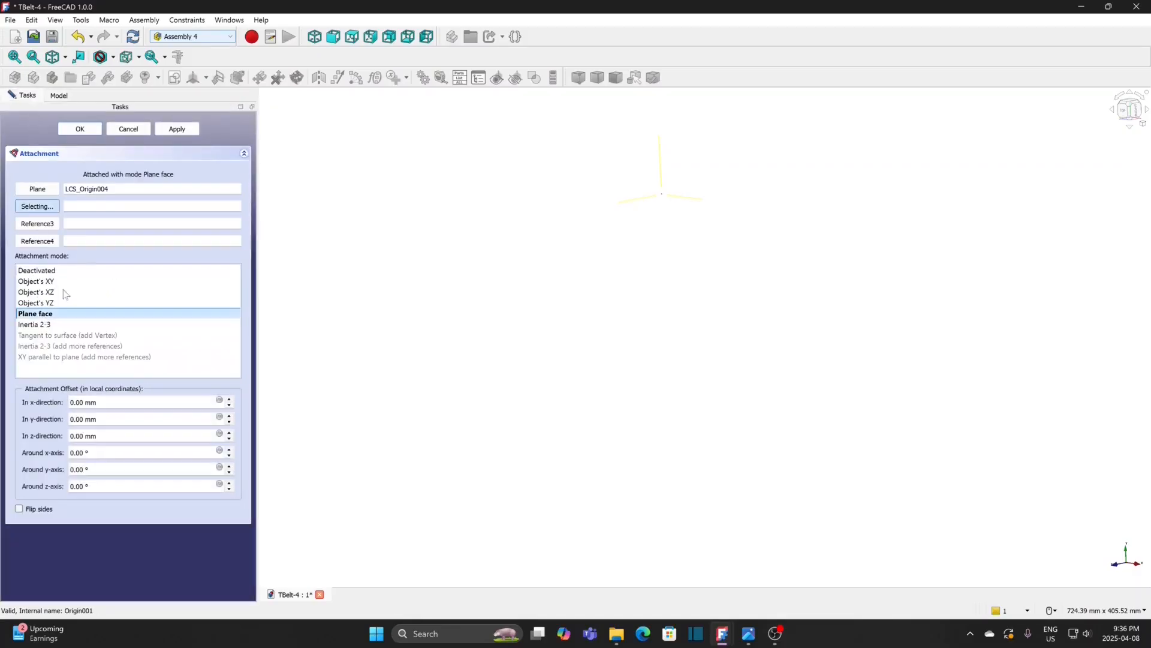
left_click(83, 131)
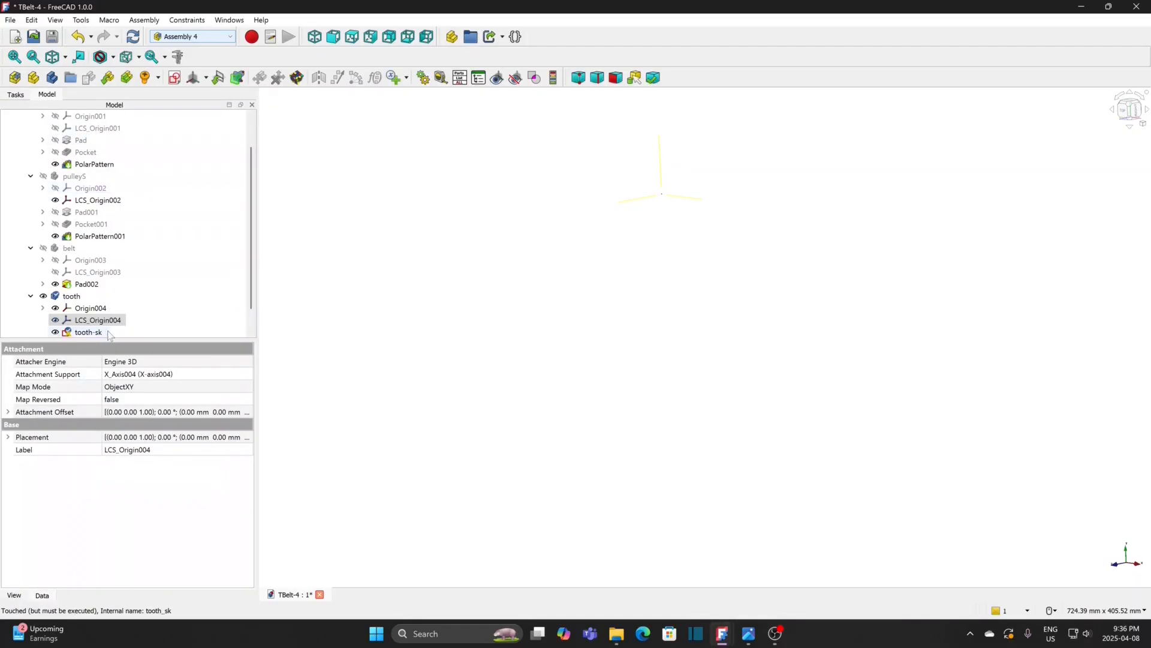
- Open tooth-sk for editing and start a polyline above the origin with a horizontal top edge about 6.4 mm long and a vertical right edge about 1 mm long
double_click(87, 332)
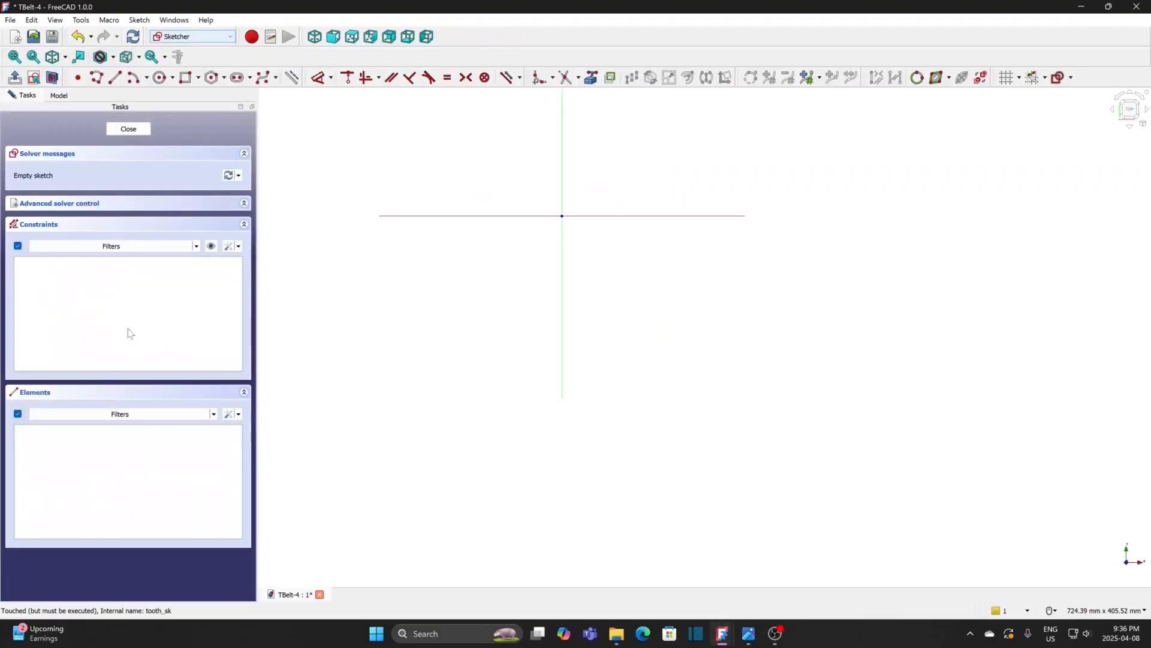
scroll(643, 260, "up", 3)
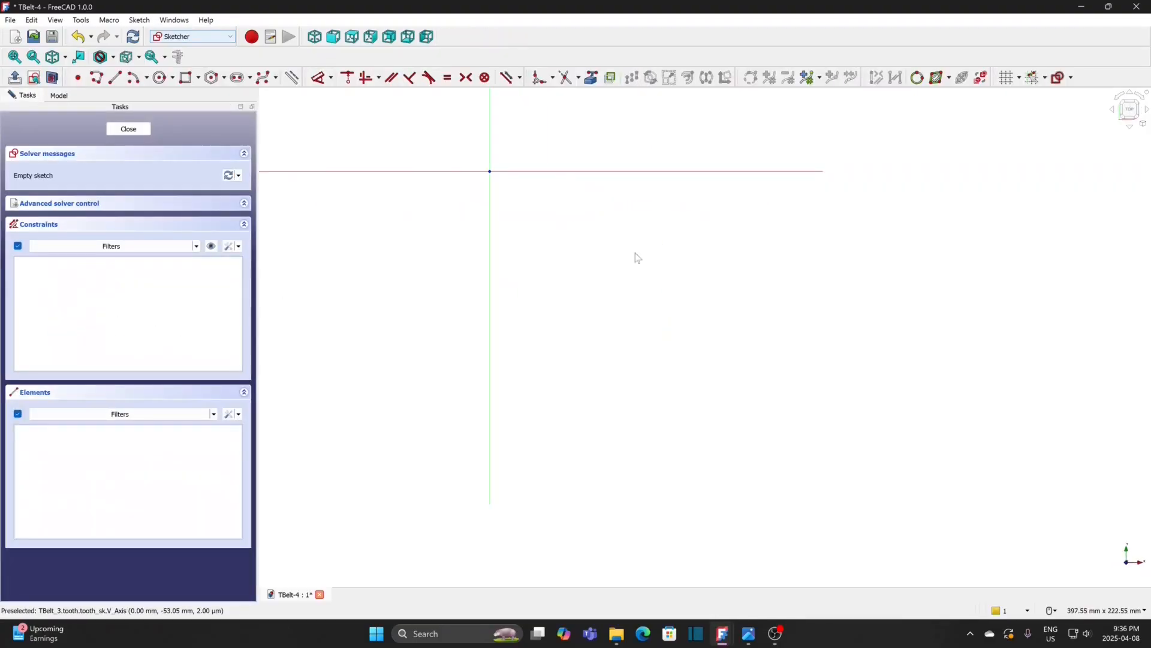
mouse_move(639, 310)
middle_mouse_down()
mouse_move(654, 360)
mouse_move(620, 355)
middle_mouse_up()
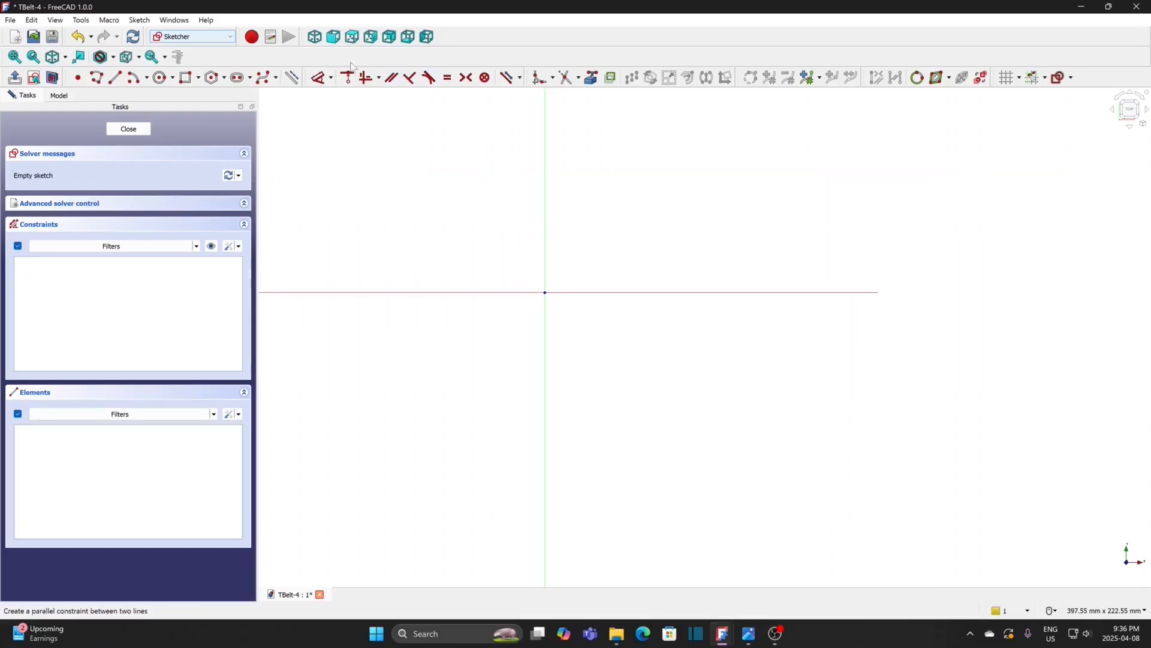
left_click(96, 78)
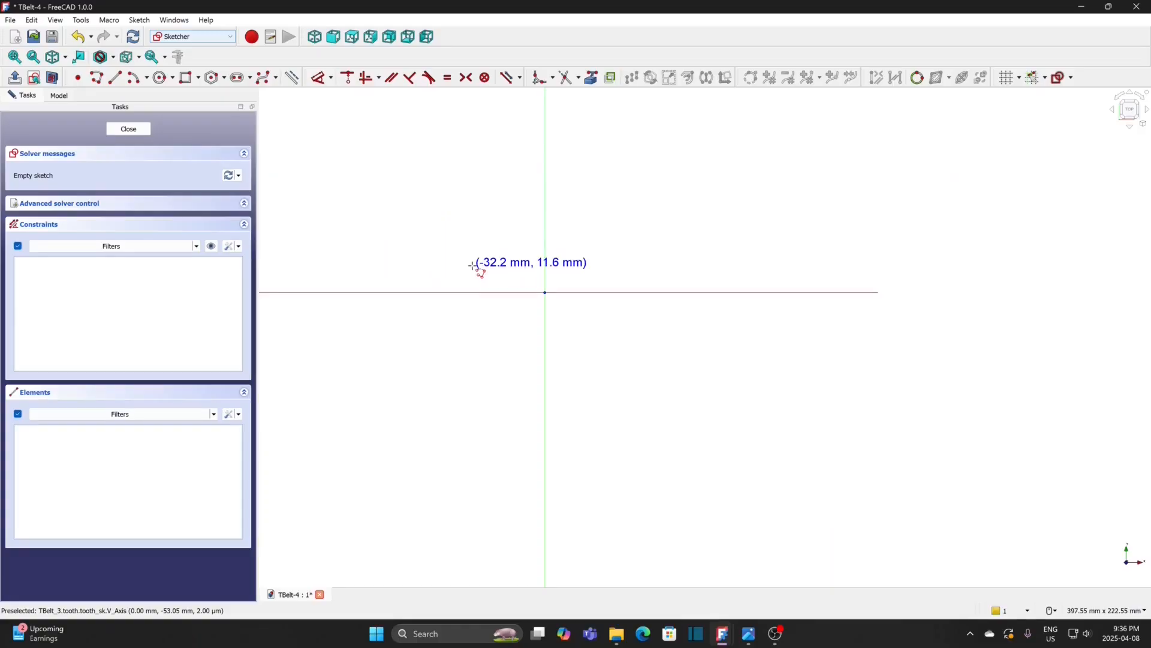
scroll(547, 275, "up", 4)
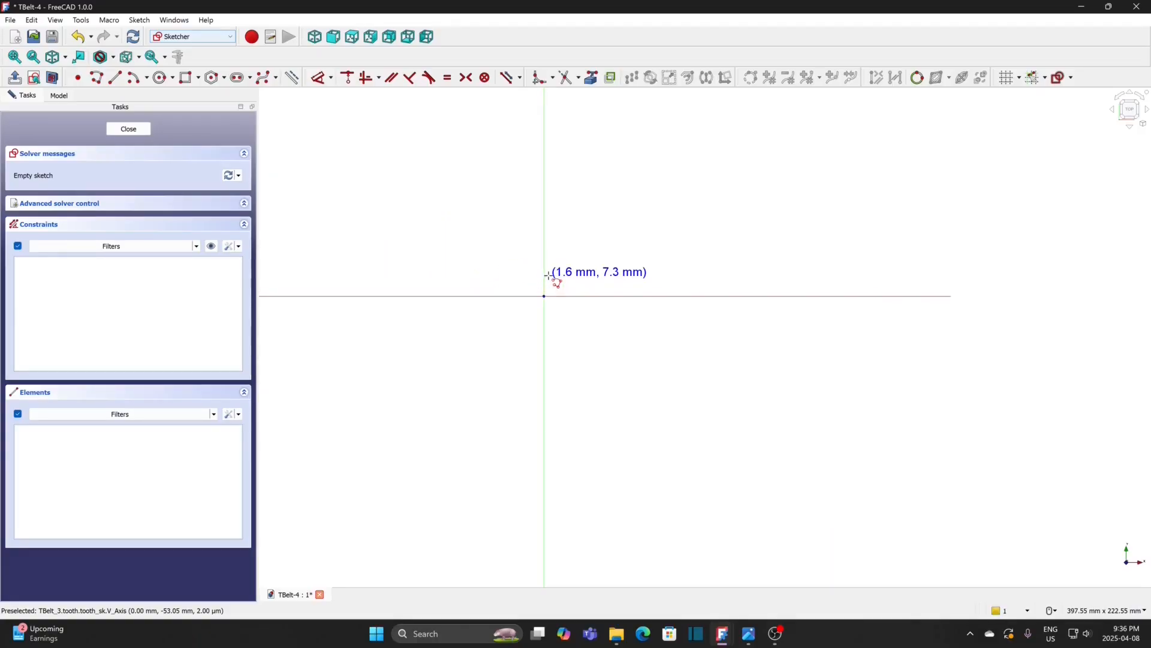
scroll(549, 275, "up", 10)
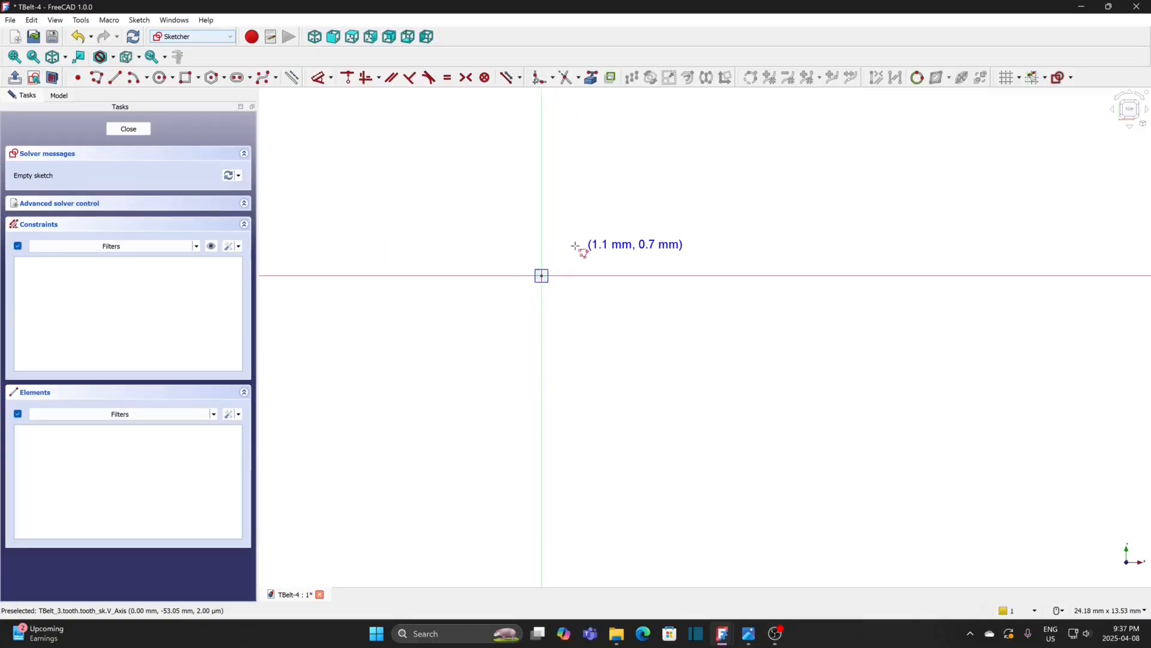
left_click(409, 258)
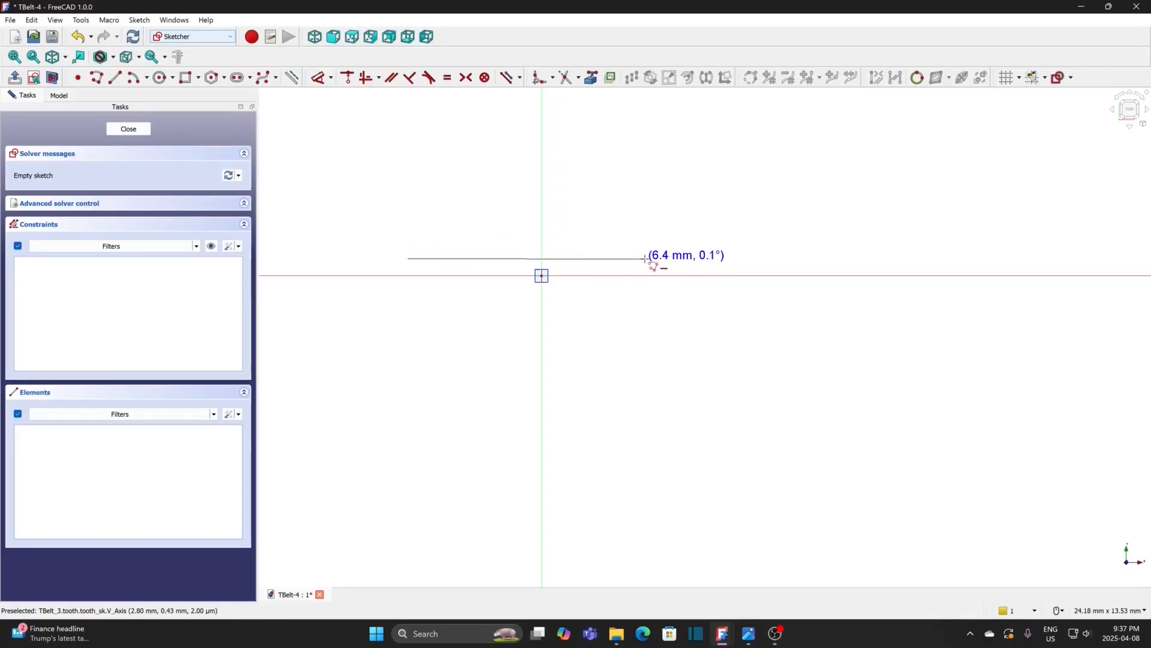
left_click(646, 258)
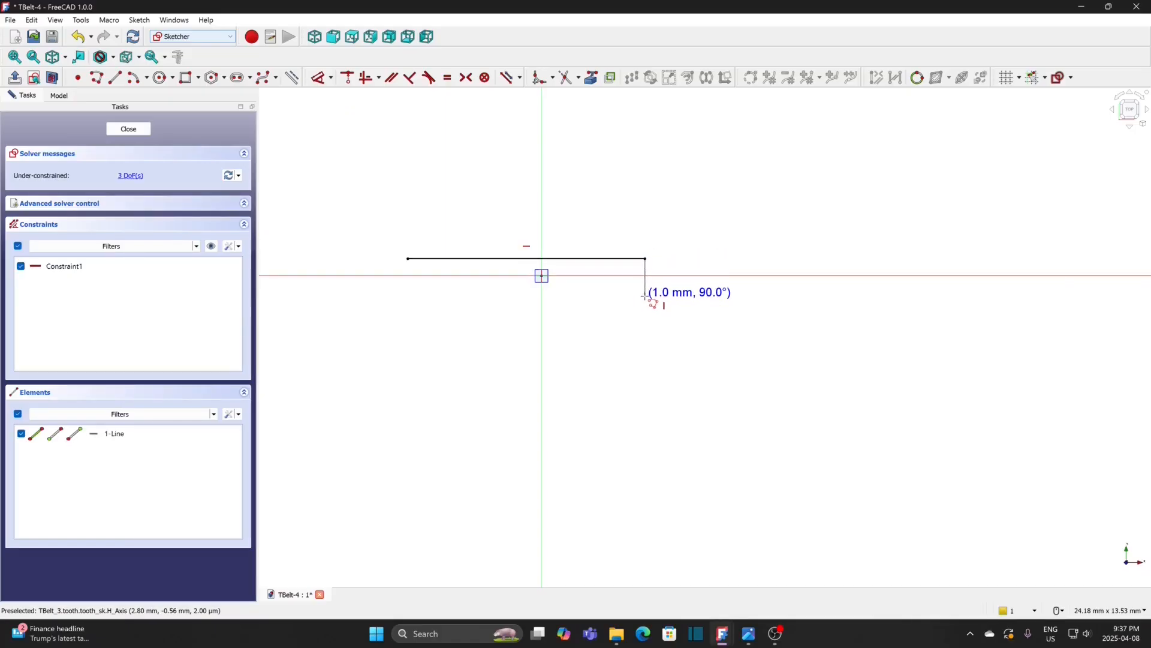
left_click(645, 297)
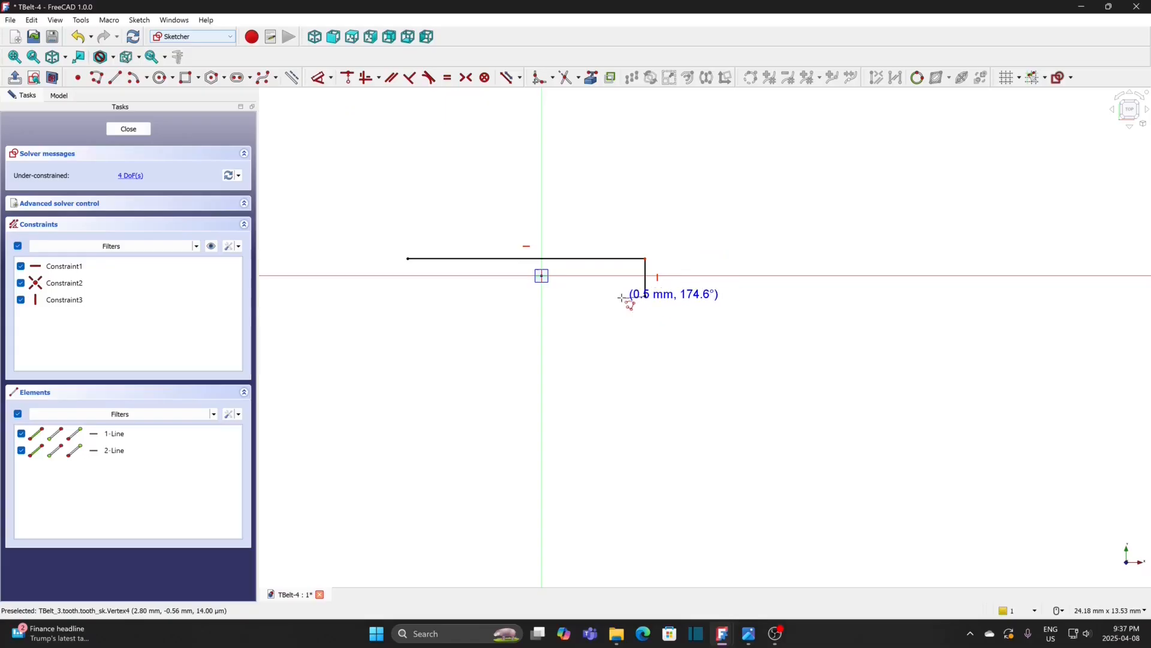
- Continue the polyline through a short right ledge, a tapered tooth with a base about 3 mm wide and a left ledge, closing it at the start point
left_click(622, 297)
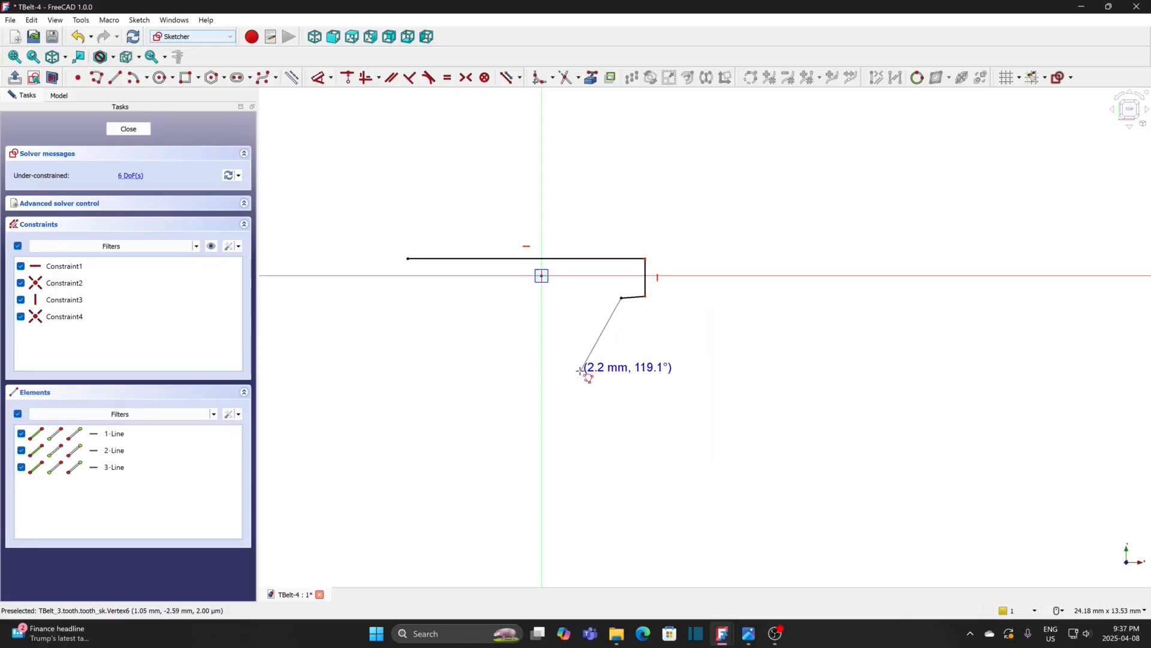
left_click(581, 371)
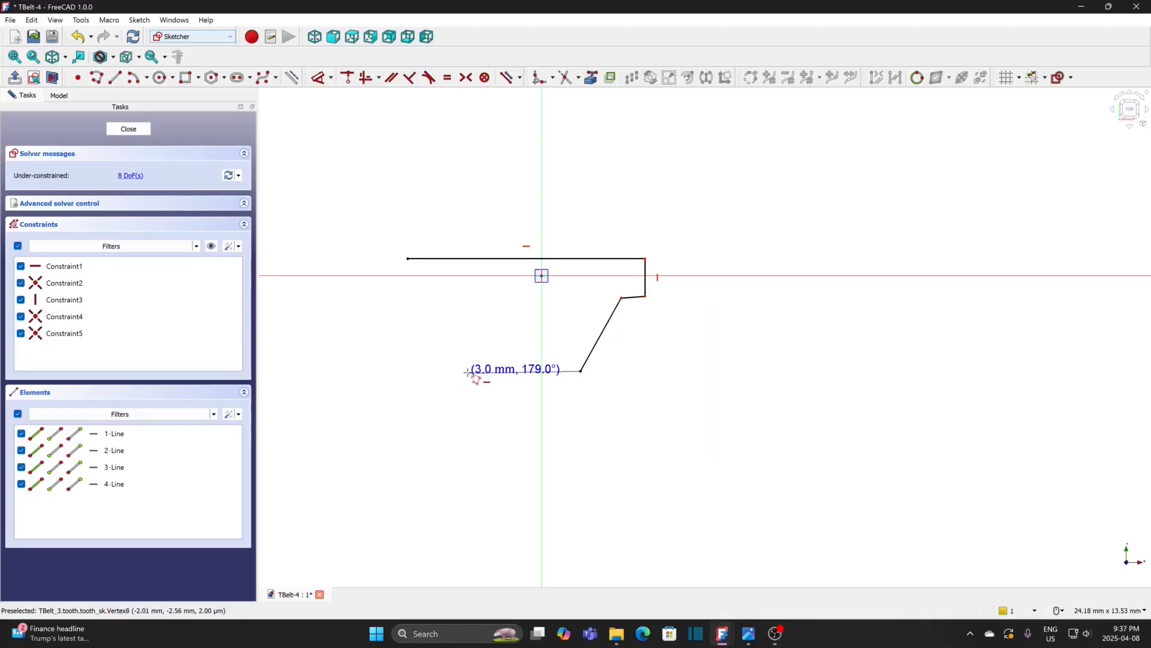
left_click(469, 371)
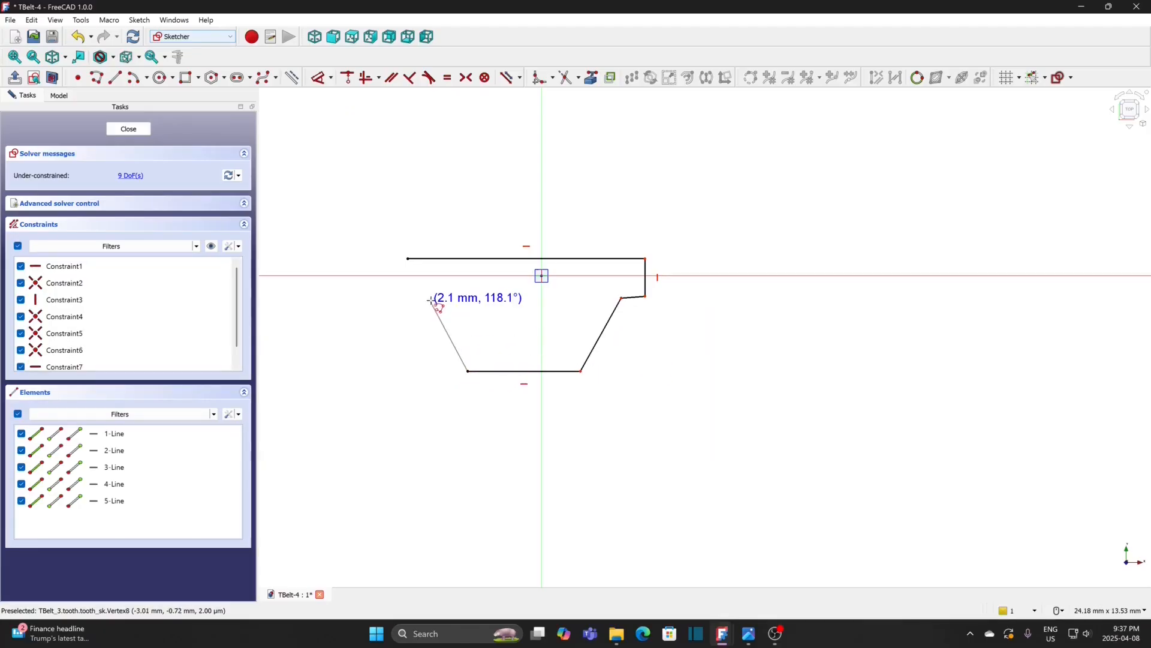
left_click(436, 295)
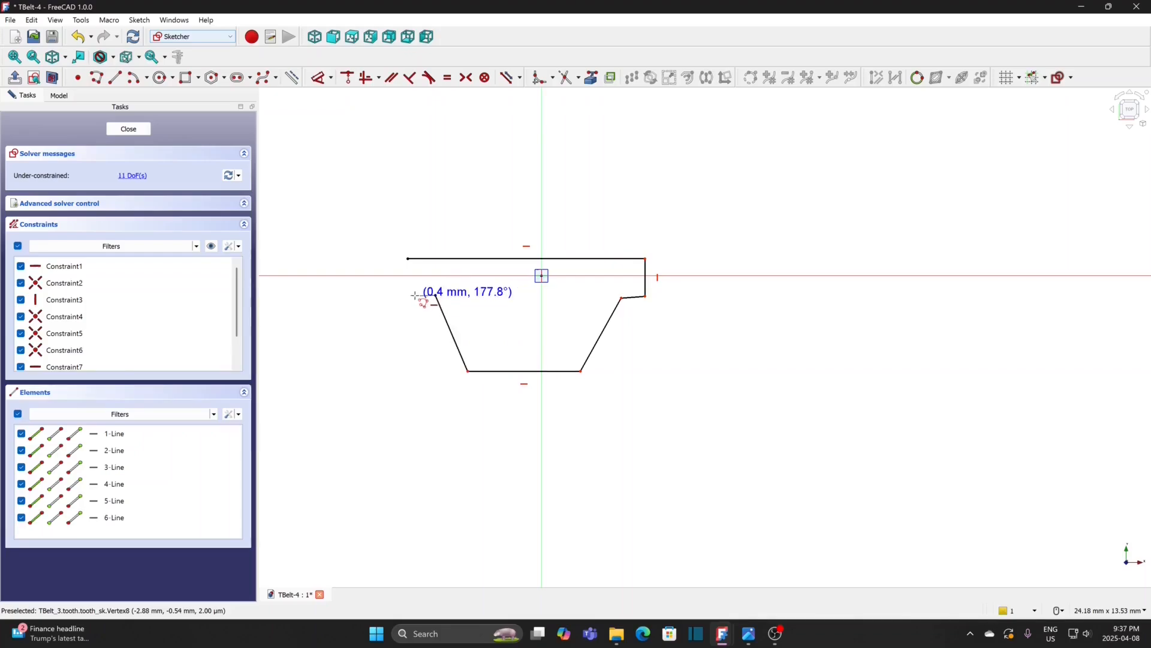
left_click(406, 295)
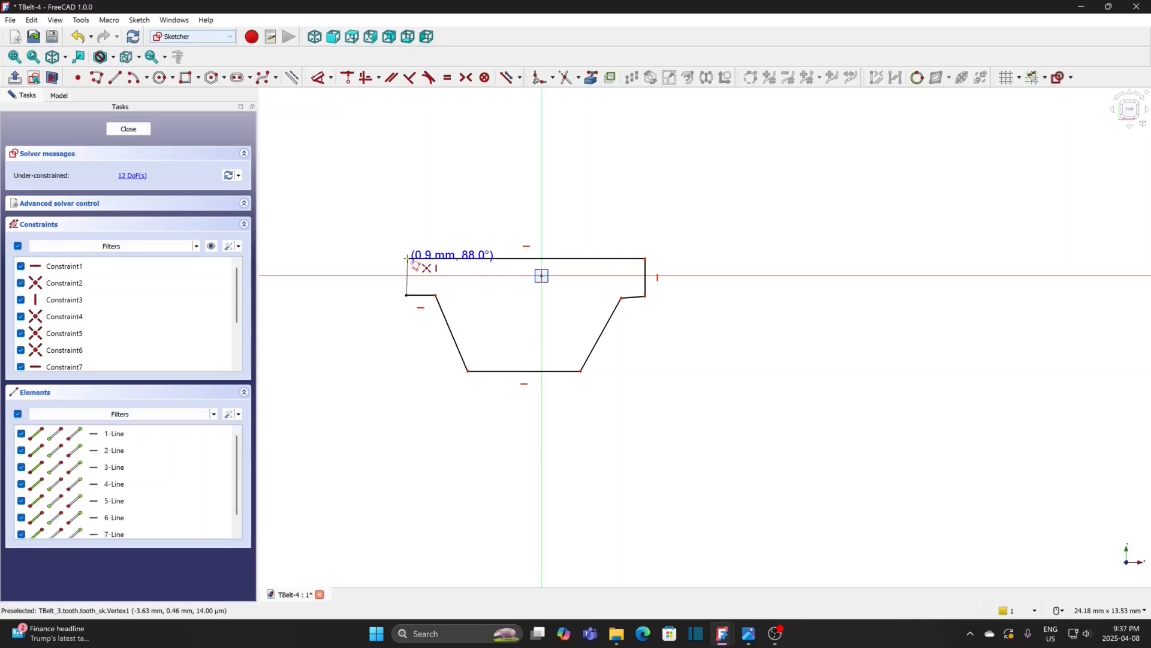
left_click(407, 259)
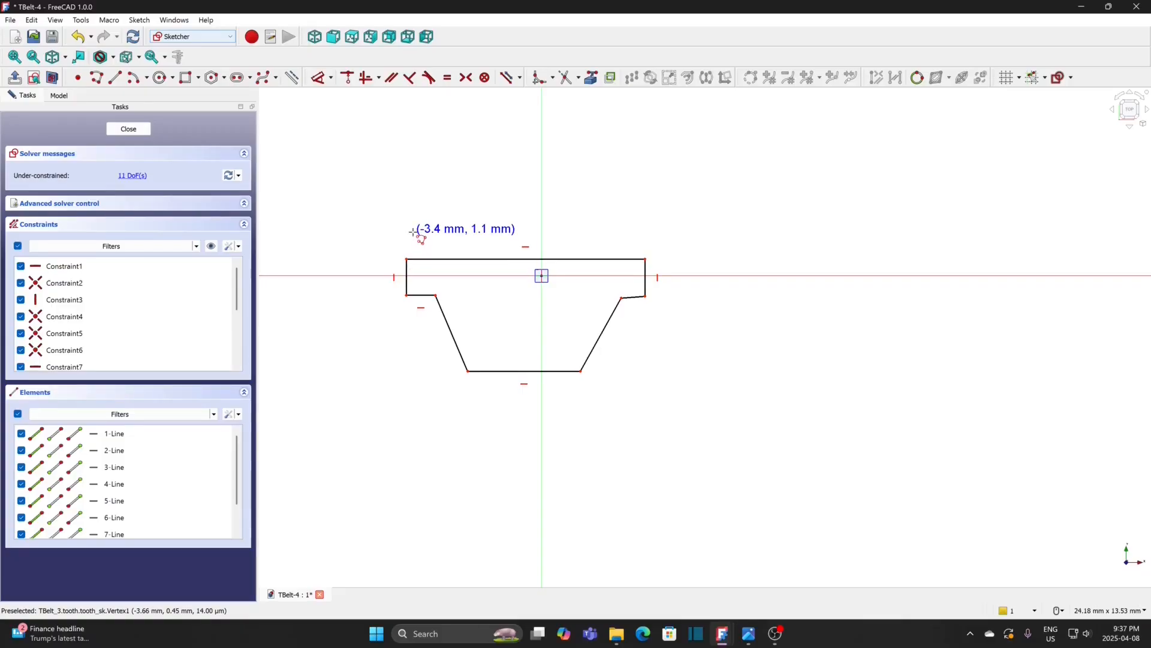
- Constrain the right ledge horizontal and make the top edge's endpoints symmetric about the vertical axis
left_click(366, 77)
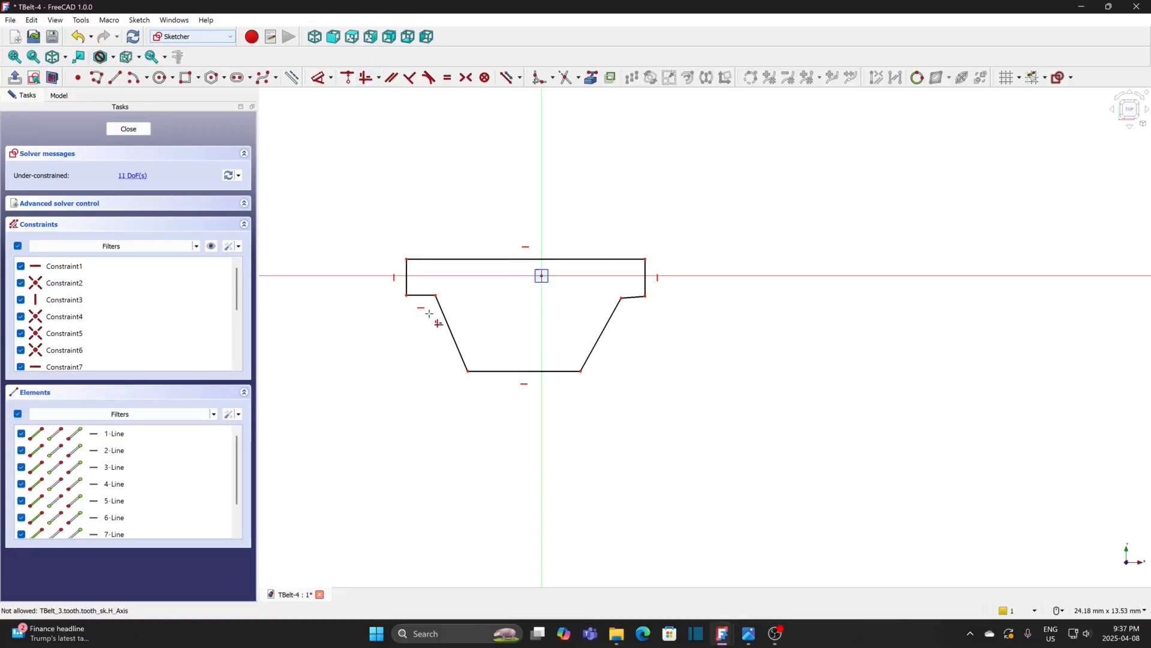
left_click(628, 297)
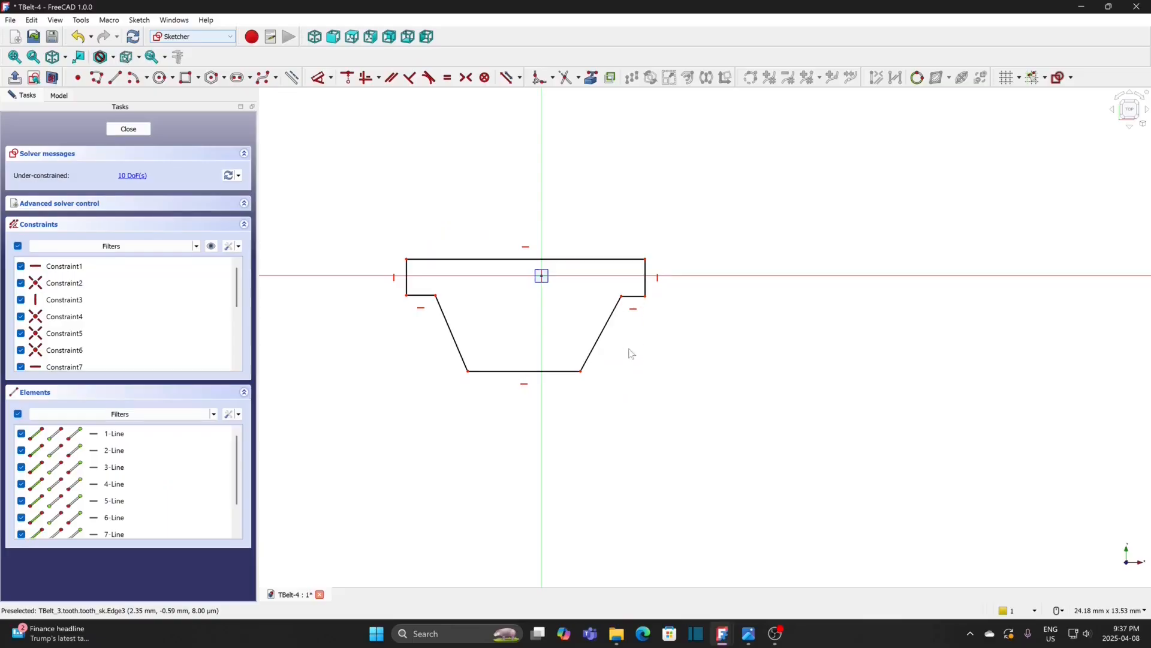
left_click(406, 260)
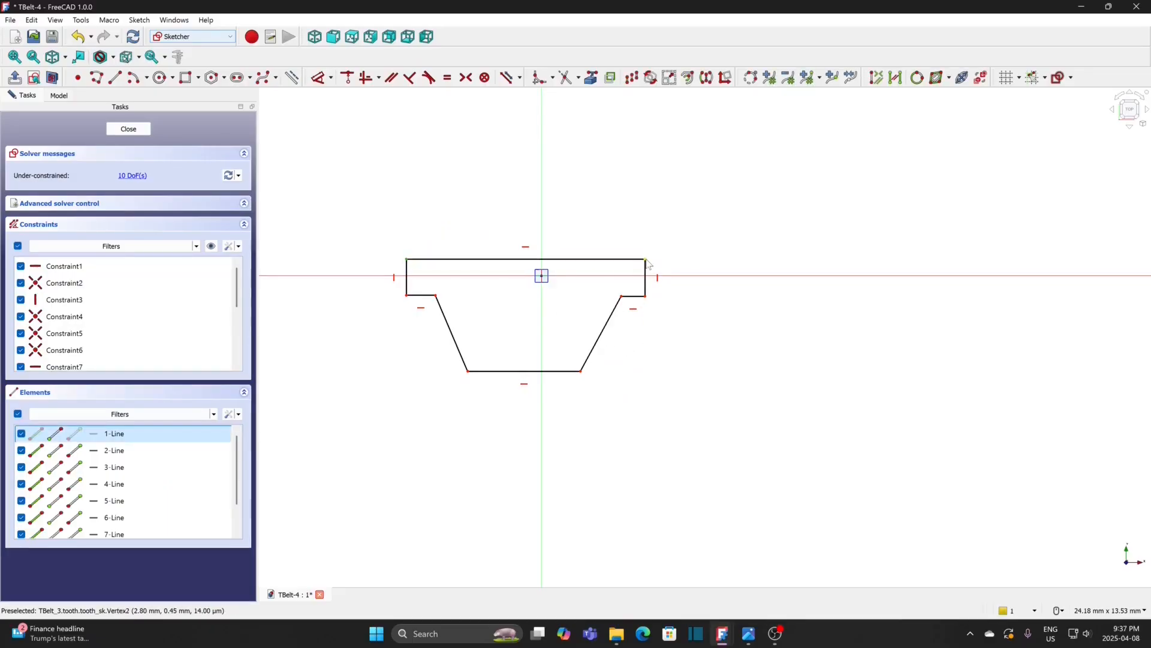
left_click(646, 259)
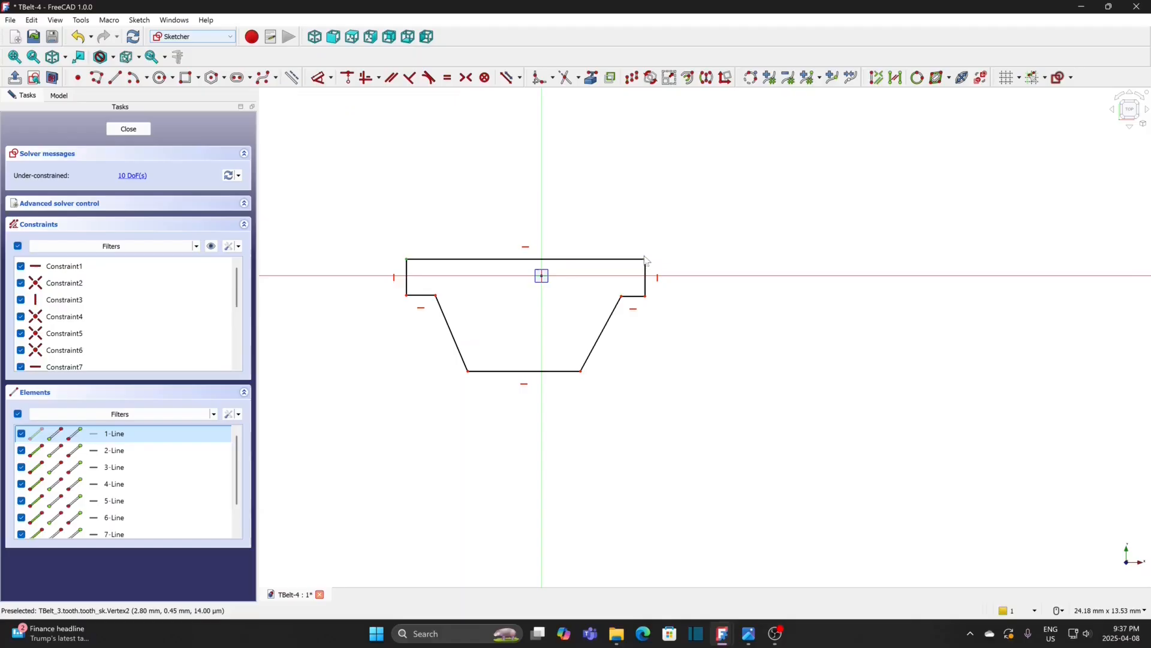
left_click(542, 177)
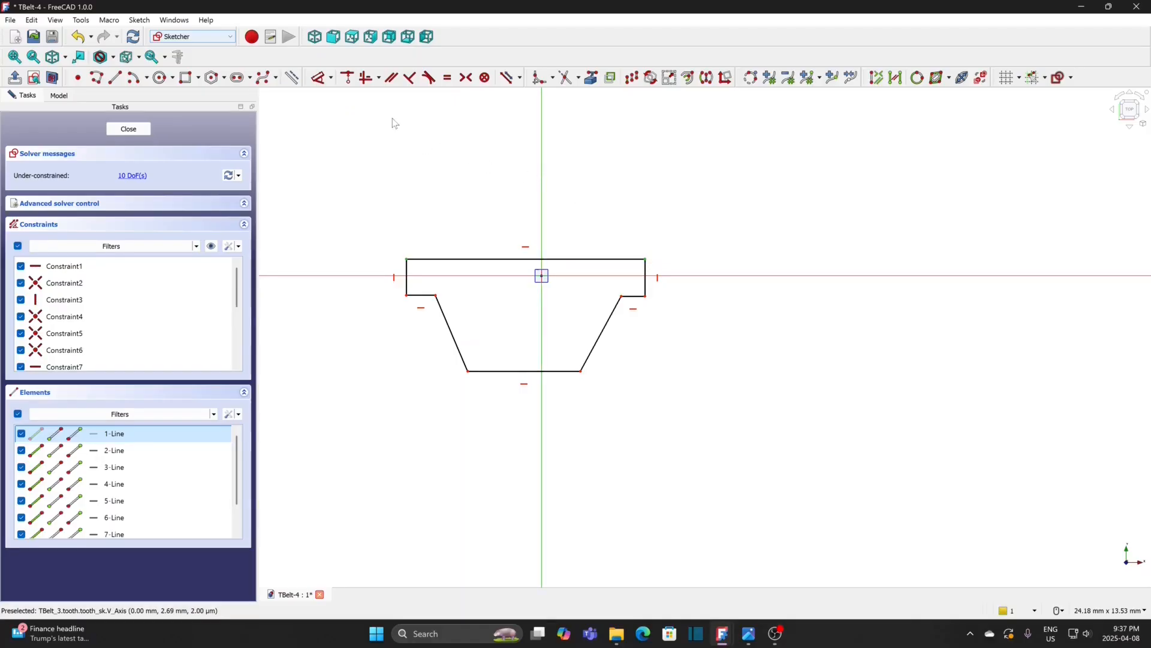
left_click(467, 78)
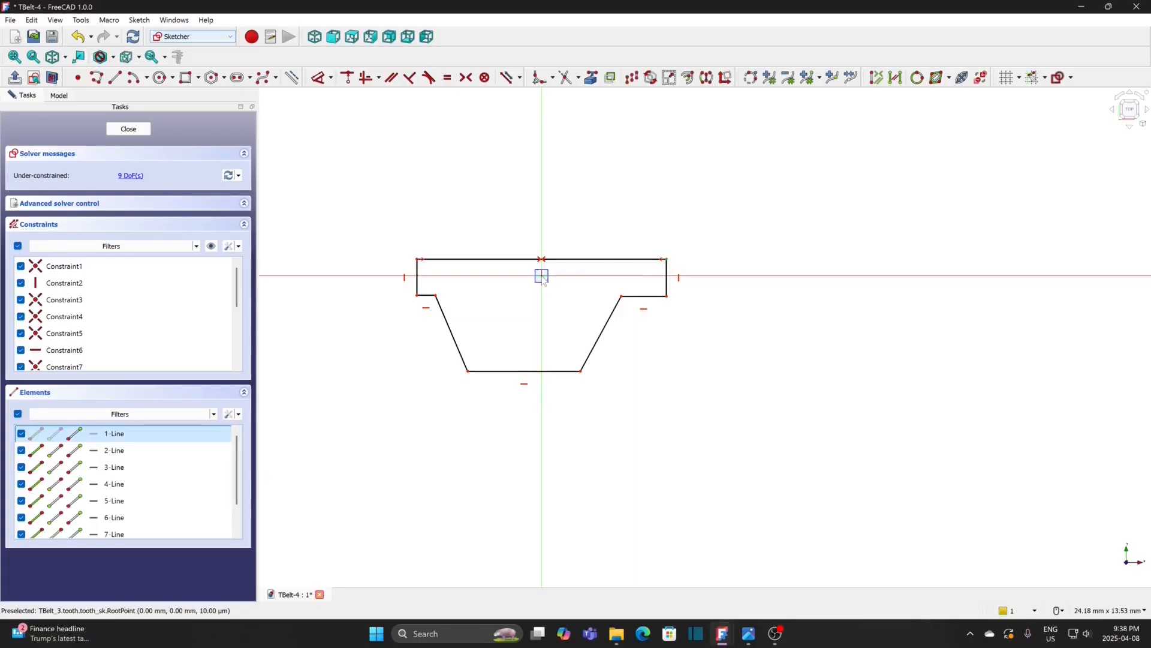
- Set the vertical distance between the origin and the top edge to 0.2 mm and place its dimension above the profile
left_click(331, 80)
left_click(366, 123)
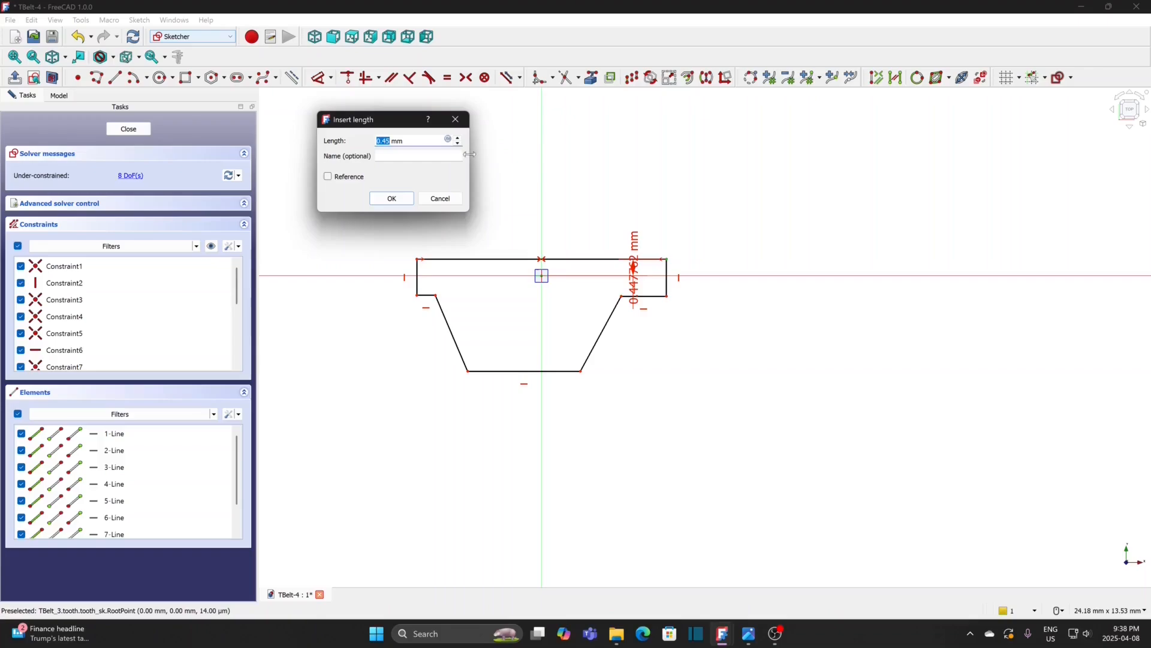
type("0.2")
key("Return")
left_click_drag(635, 272, 658, 186)
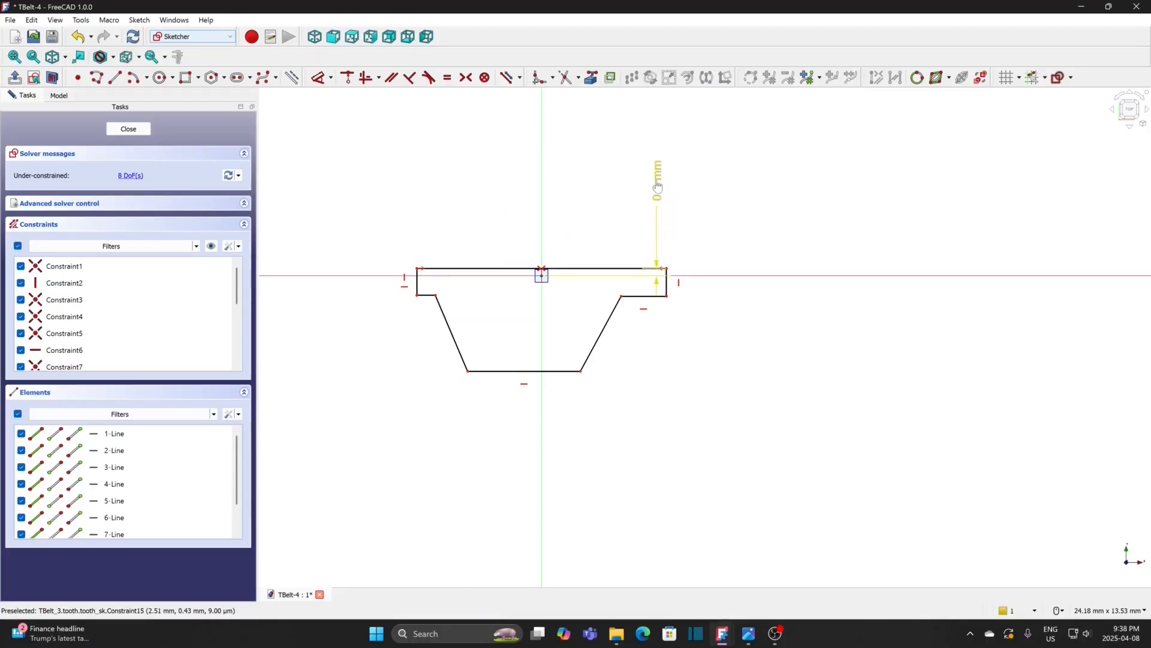
- Set the vertical distance between the top edge and the right ledge to 1 mm and place its dimension beside the profile
left_click(667, 299)
left_click(330, 77)
left_click(360, 128)
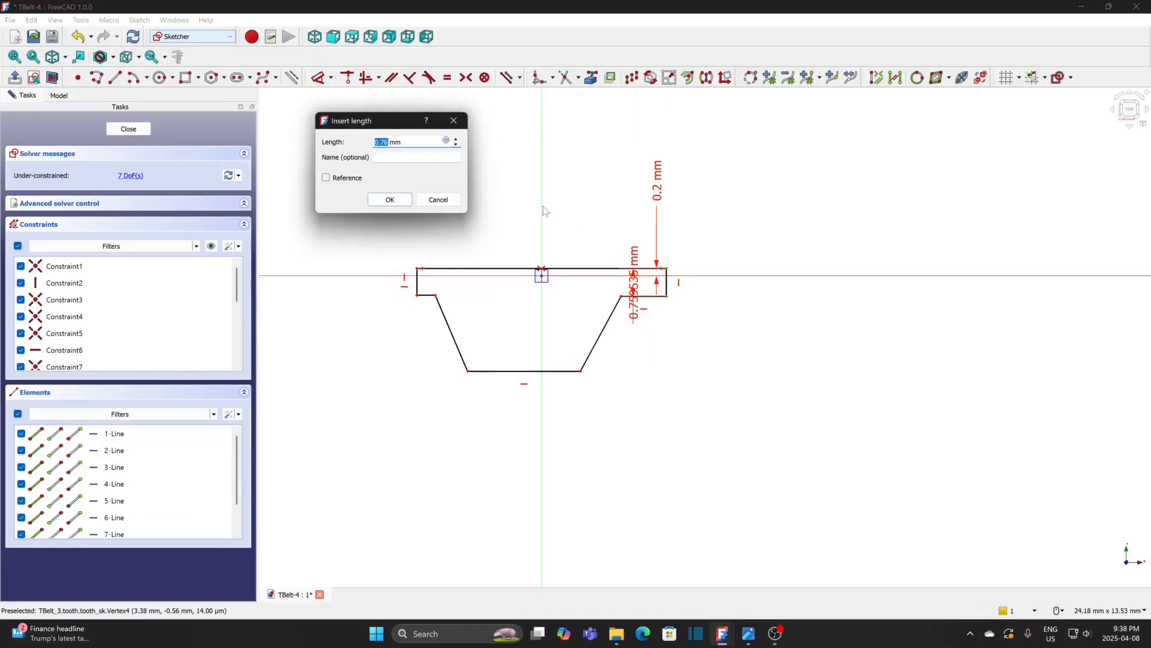
type("1")
key("Return")
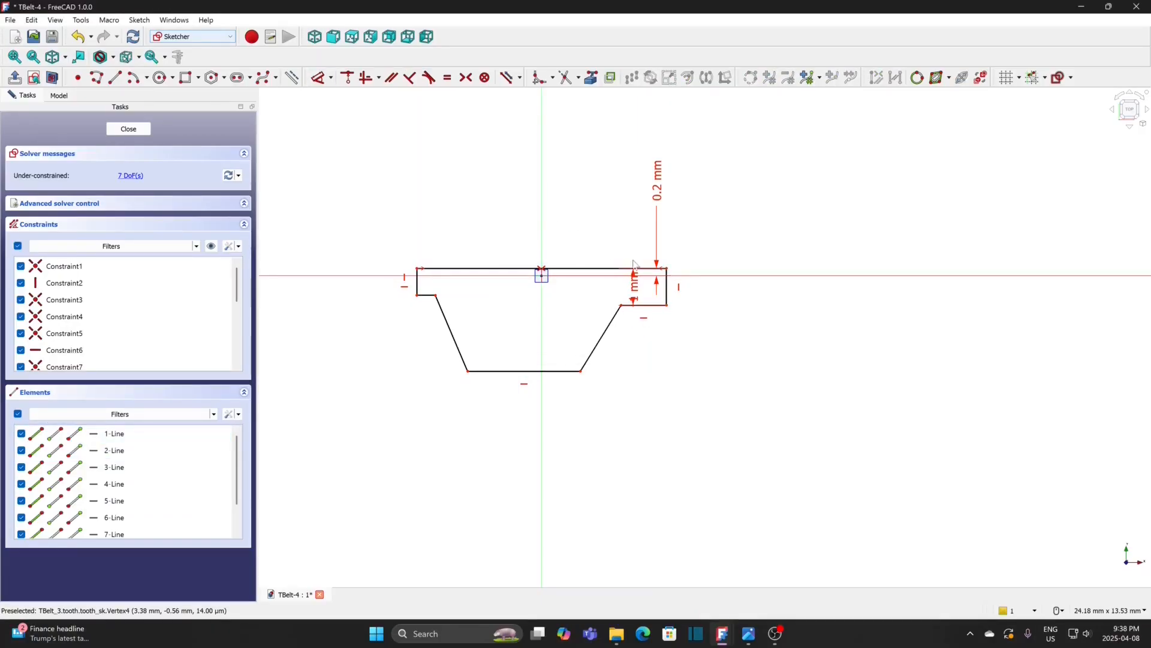
left_click_drag(634, 286, 707, 214)
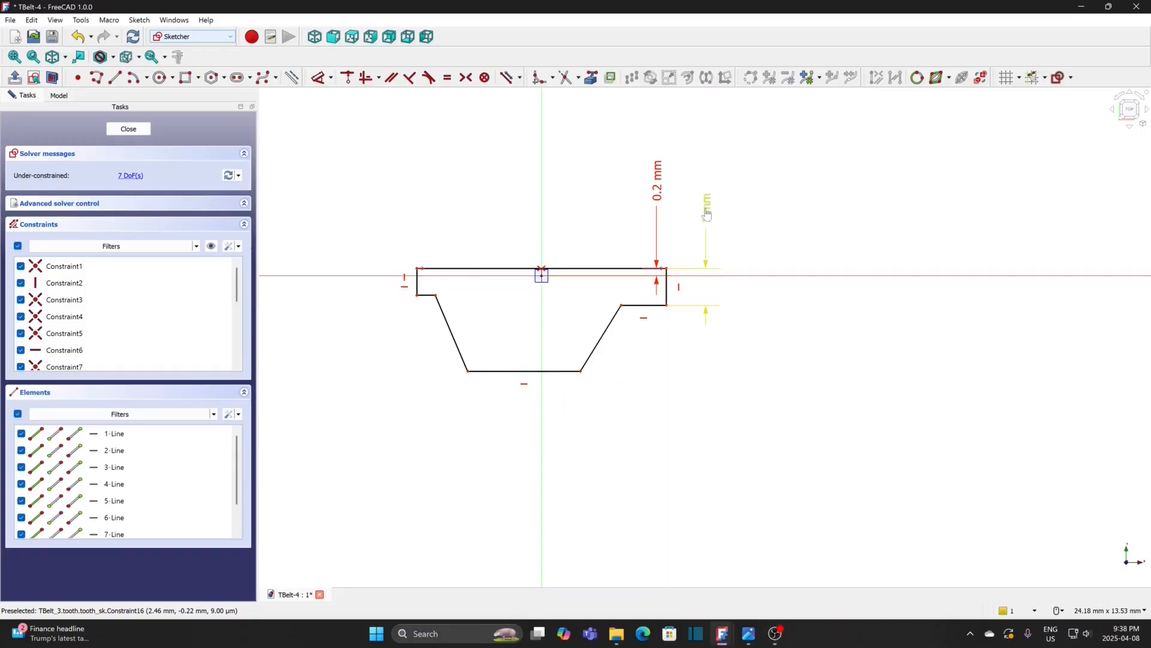
- Set the vertical distance from the top edge to the tooth's bottom edge to 3.5 mm and place its dimension outside the 1 mm one
left_click(582, 373)
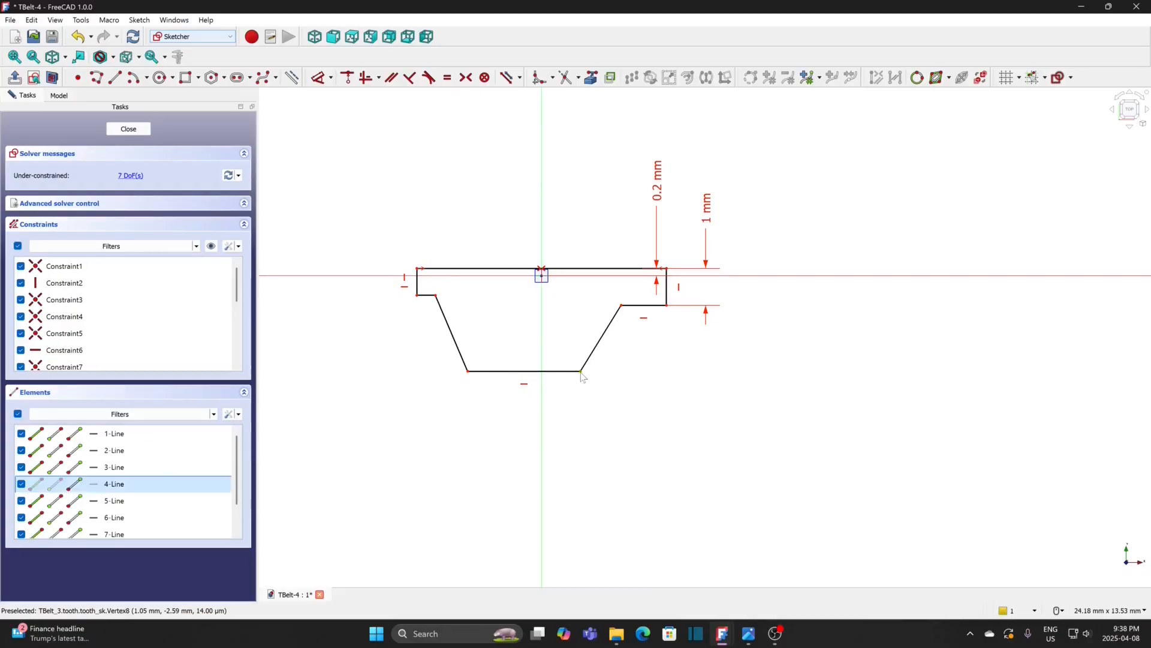
left_click(666, 269)
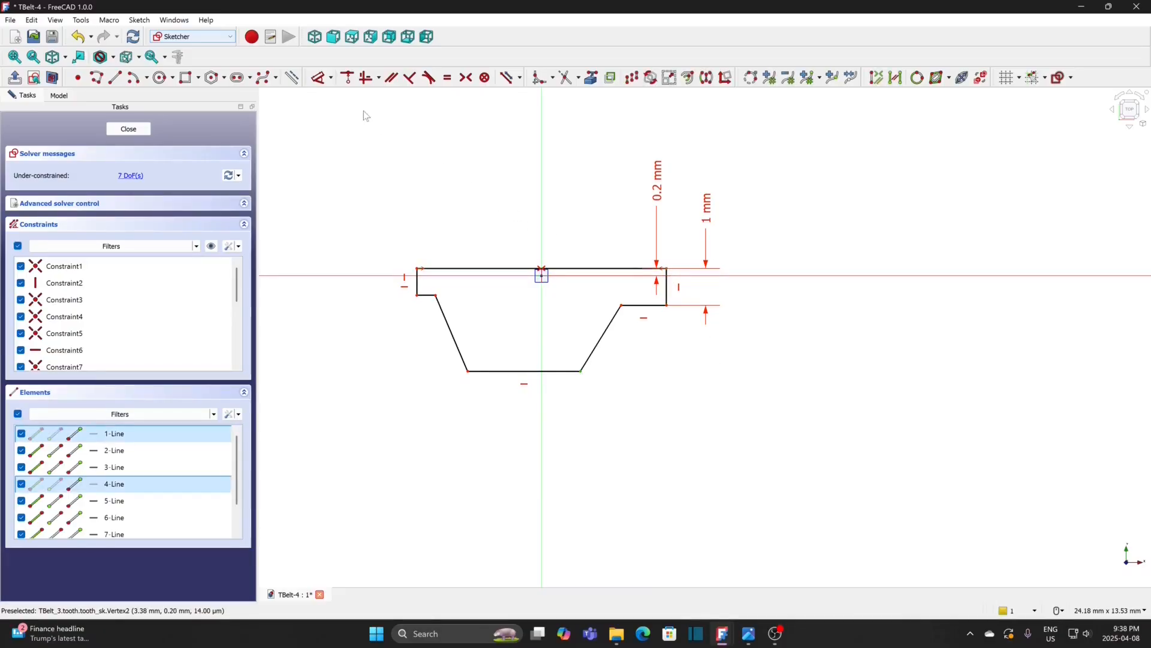
left_click(331, 77)
left_click(320, 123)
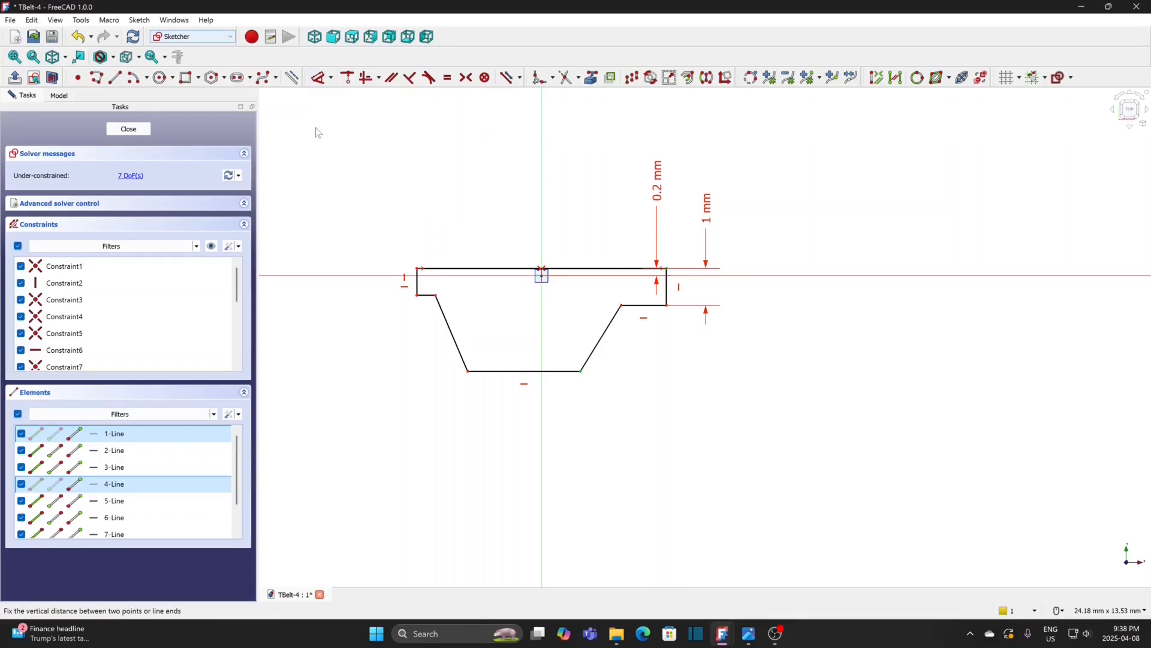
type("3.5")
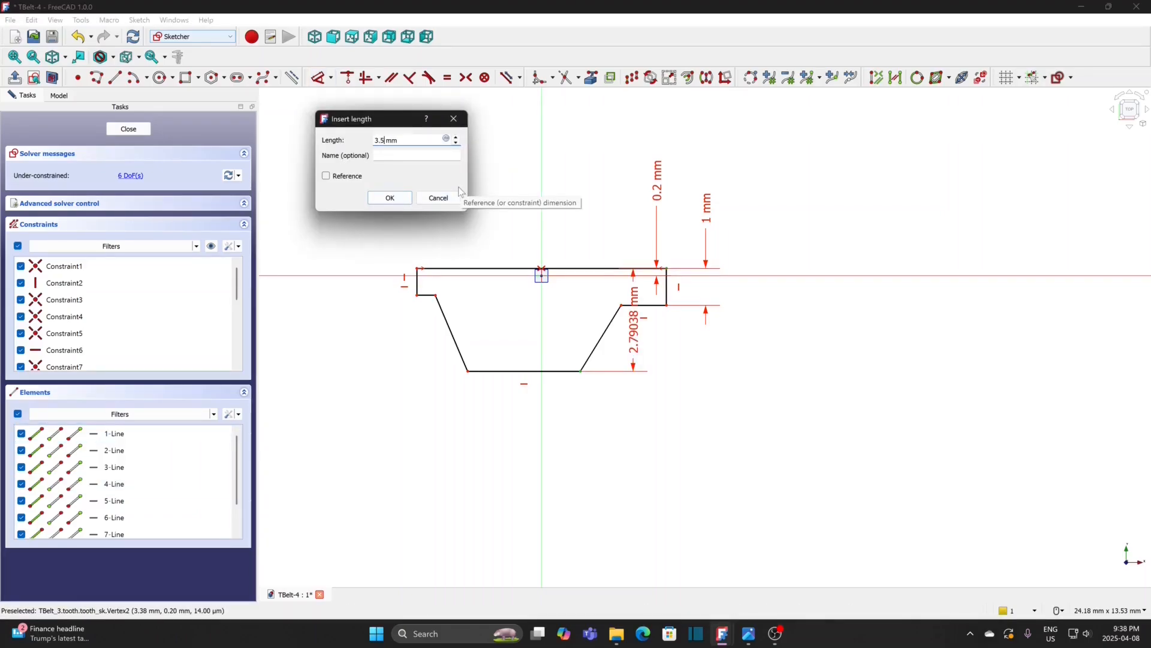
key("Return")
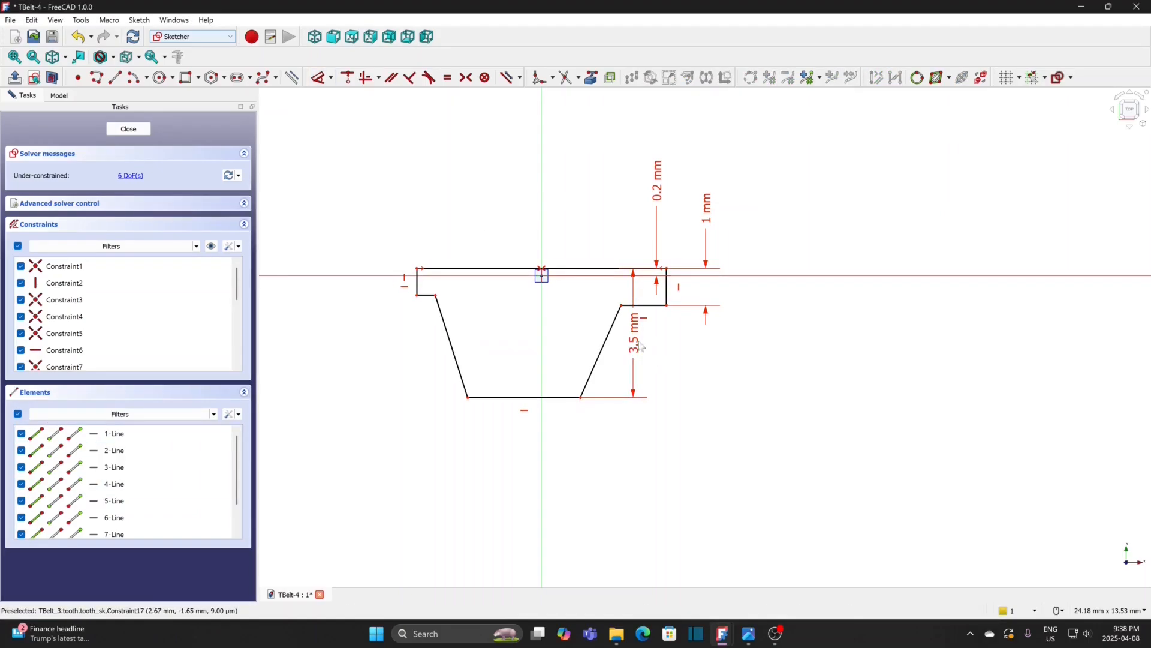
left_click_drag(636, 342, 780, 348)
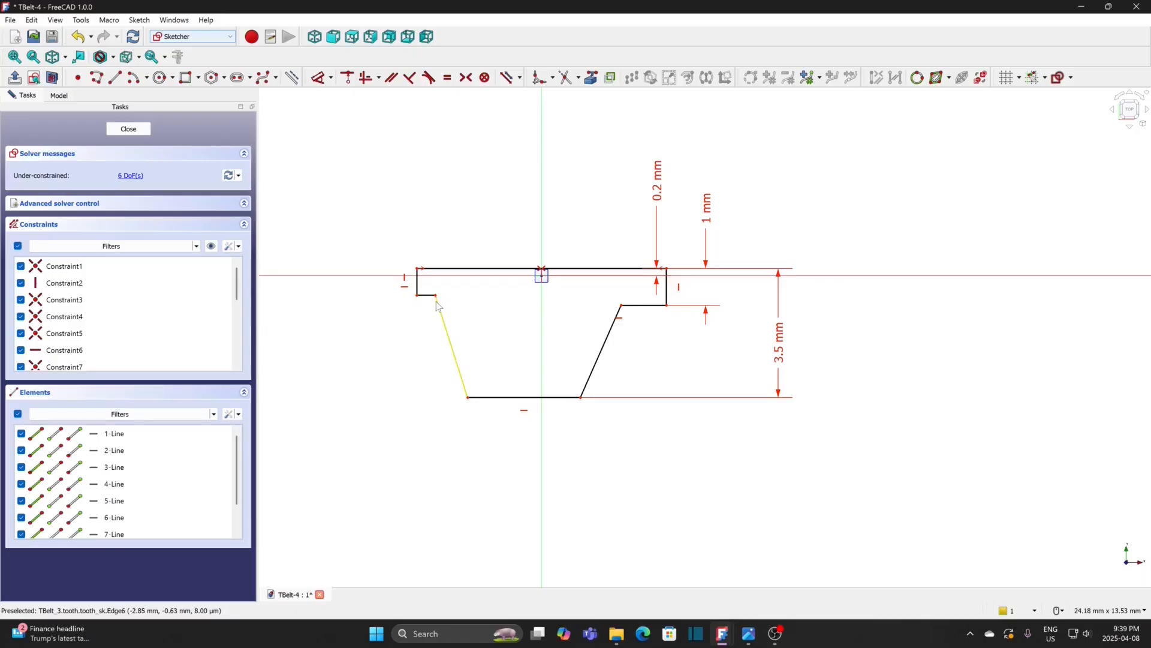
- Move the tapered left side's corners inward and make the bottom edge's endpoints symmetric about the vertical axis
left_click_drag(436, 296, 450, 298)
mouse_move(471, 403)
left_mouse_down()
mouse_move(520, 403)
mouse_move(511, 399)
left_mouse_up()
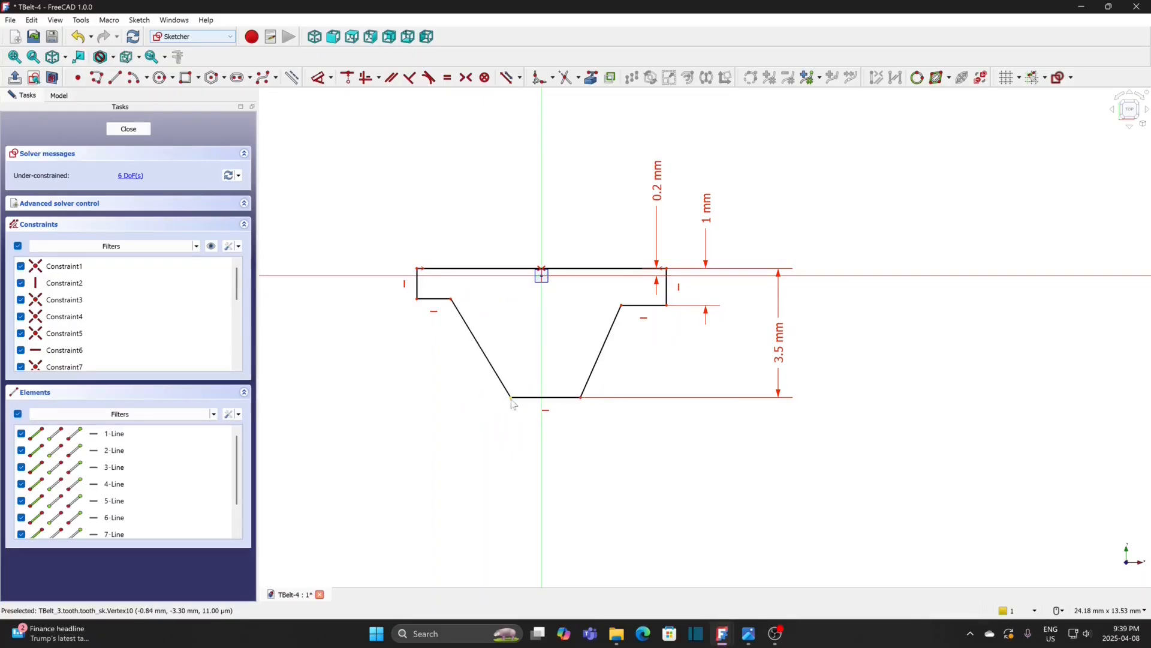
left_click(581, 398)
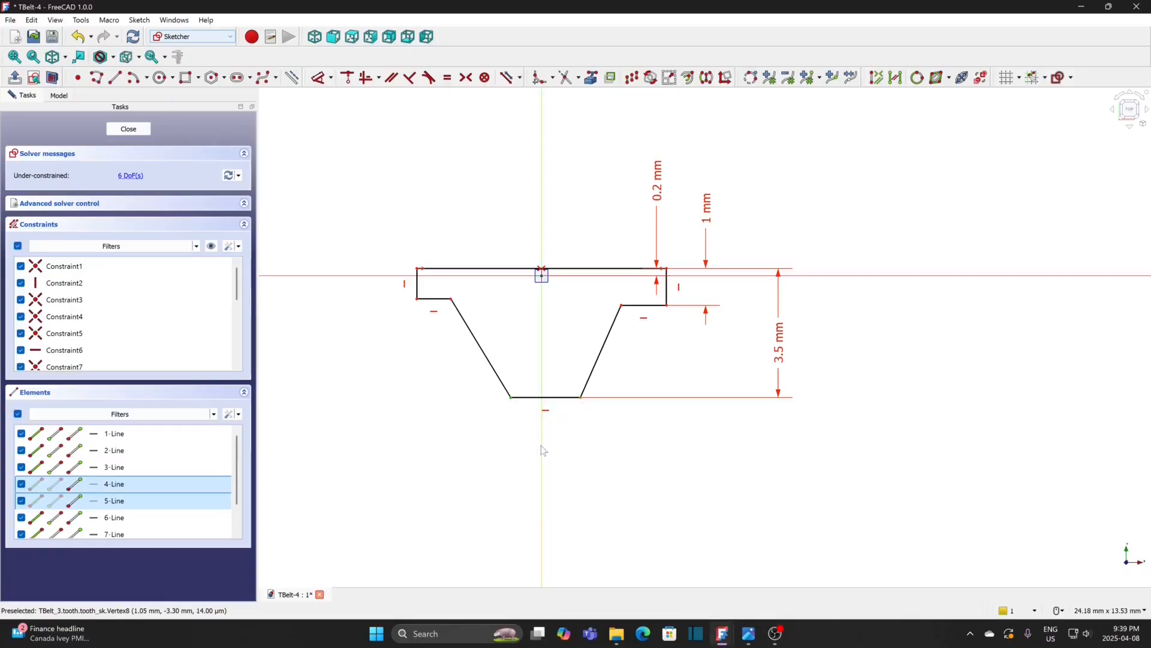
left_click(472, 83)
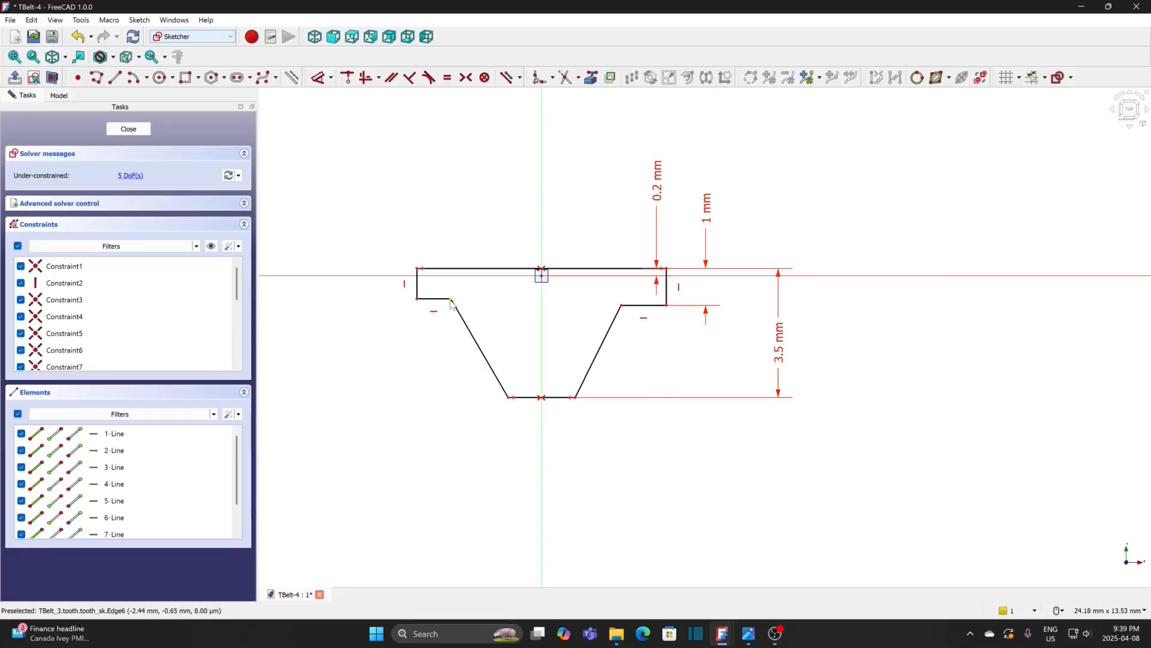
- Make the two inner ledge corners symmetric about the vertical axis and shift the tapered sides slightly outward
left_click(625, 307)
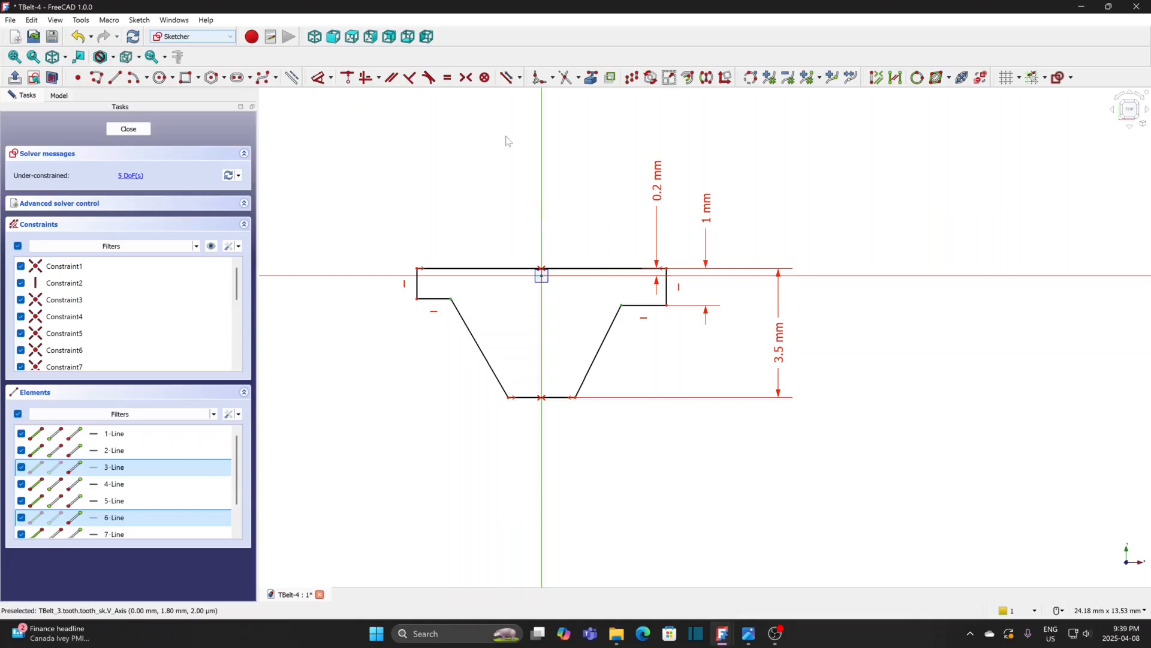
left_click(467, 78)
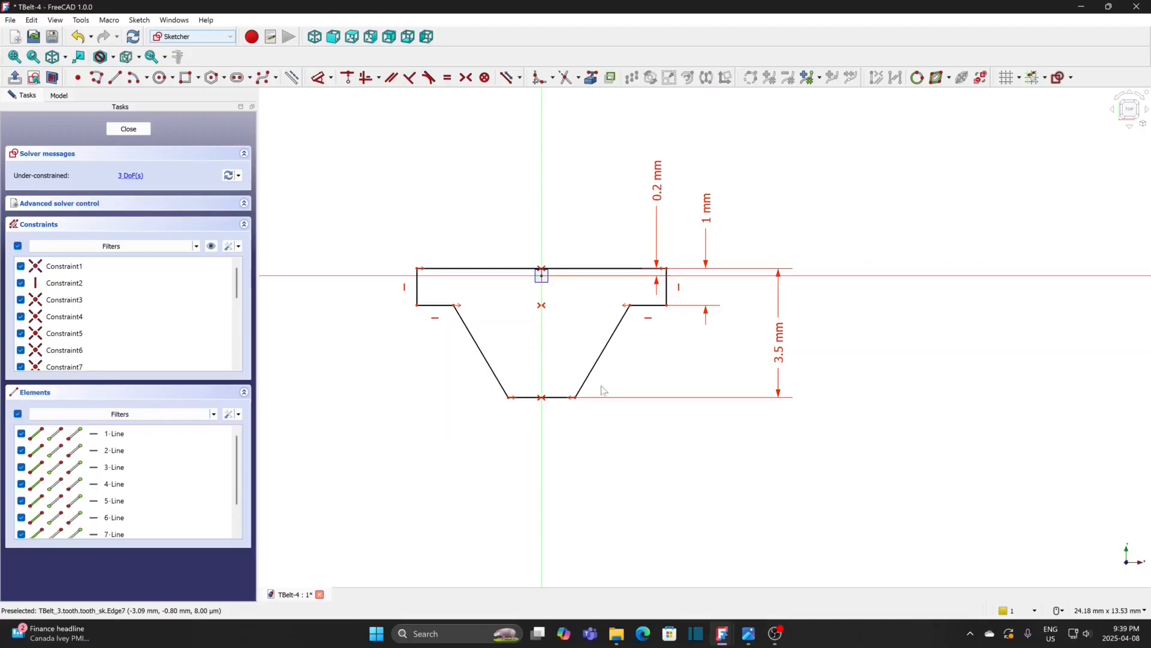
mouse_move(589, 378)
left_mouse_down()
mouse_move(591, 364)
mouse_move(591, 377)
left_mouse_up()
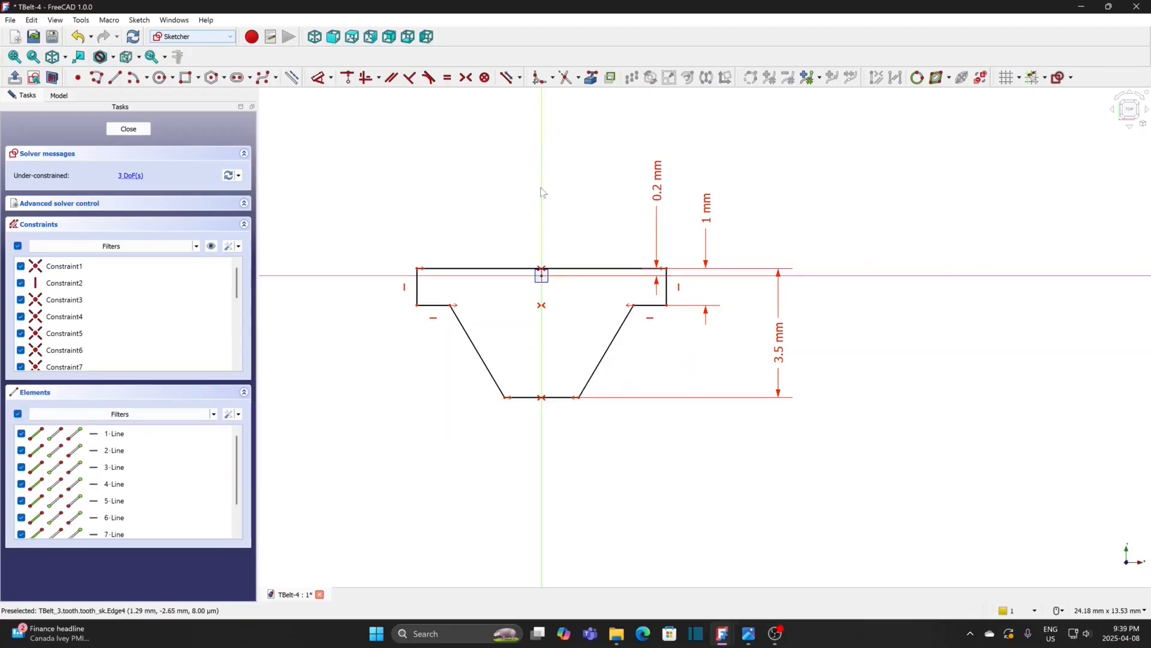
- Fillet the four corners at both ends of the tapered sides, with corner preservation on
left_click(542, 78)
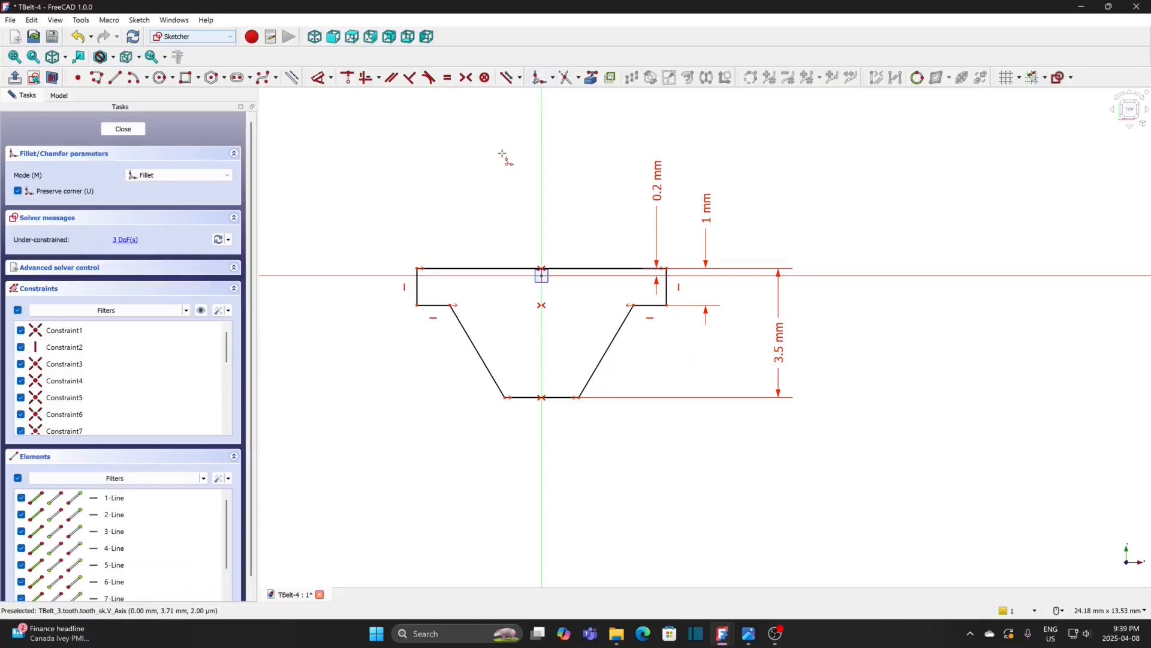
left_click(439, 306)
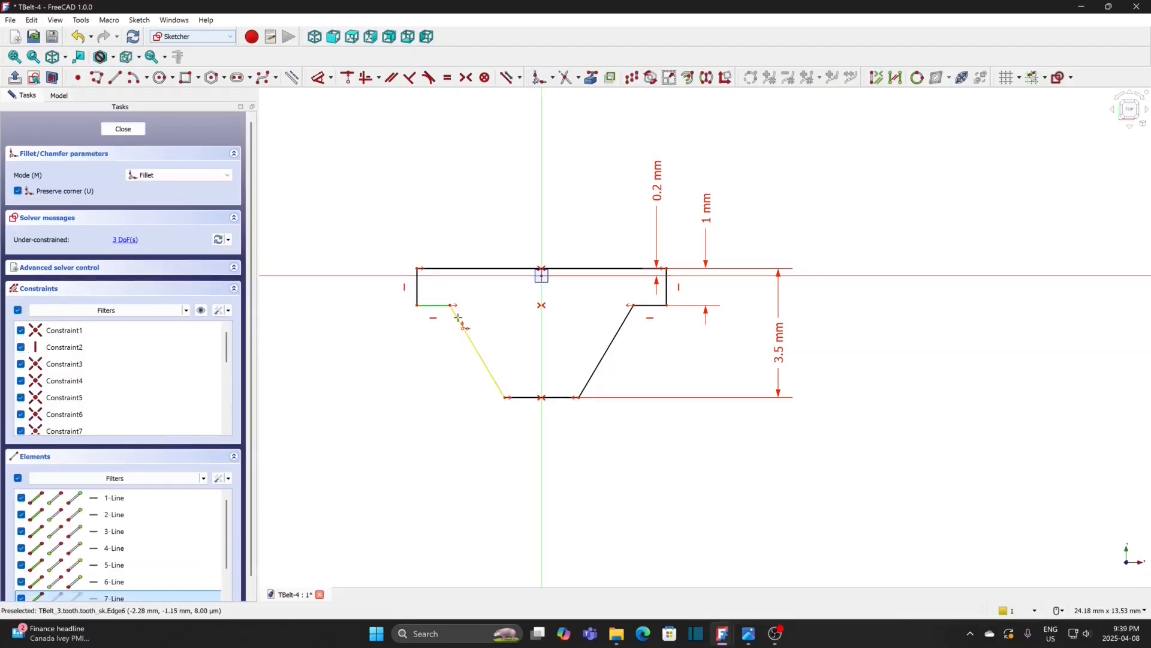
left_click(460, 320)
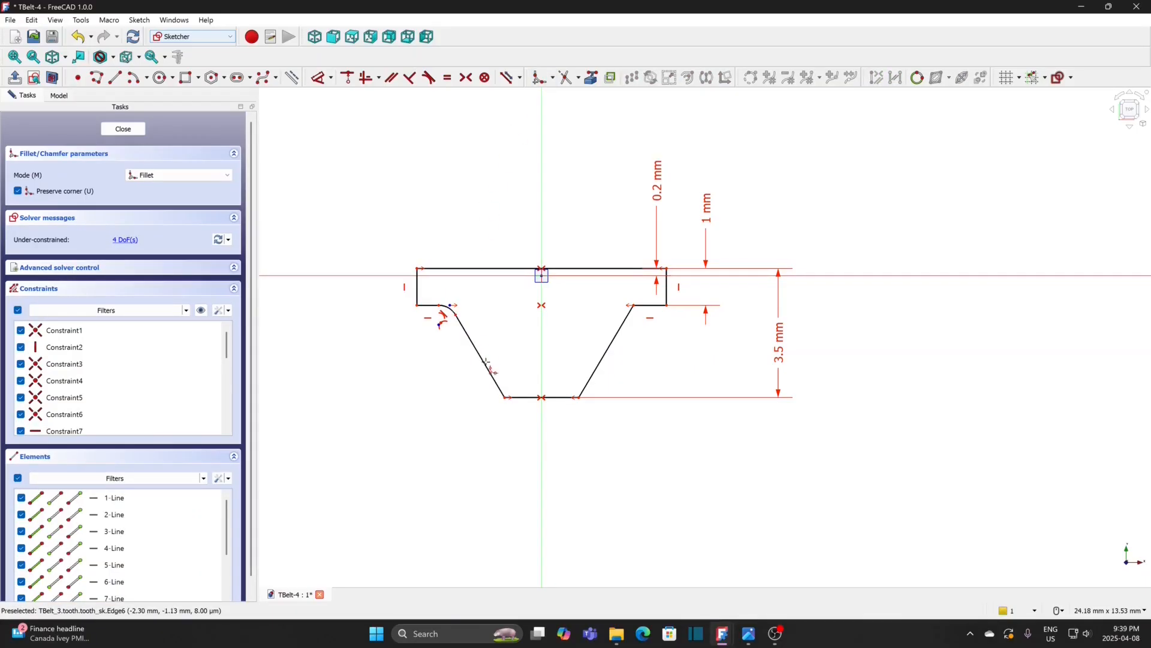
left_click(499, 387)
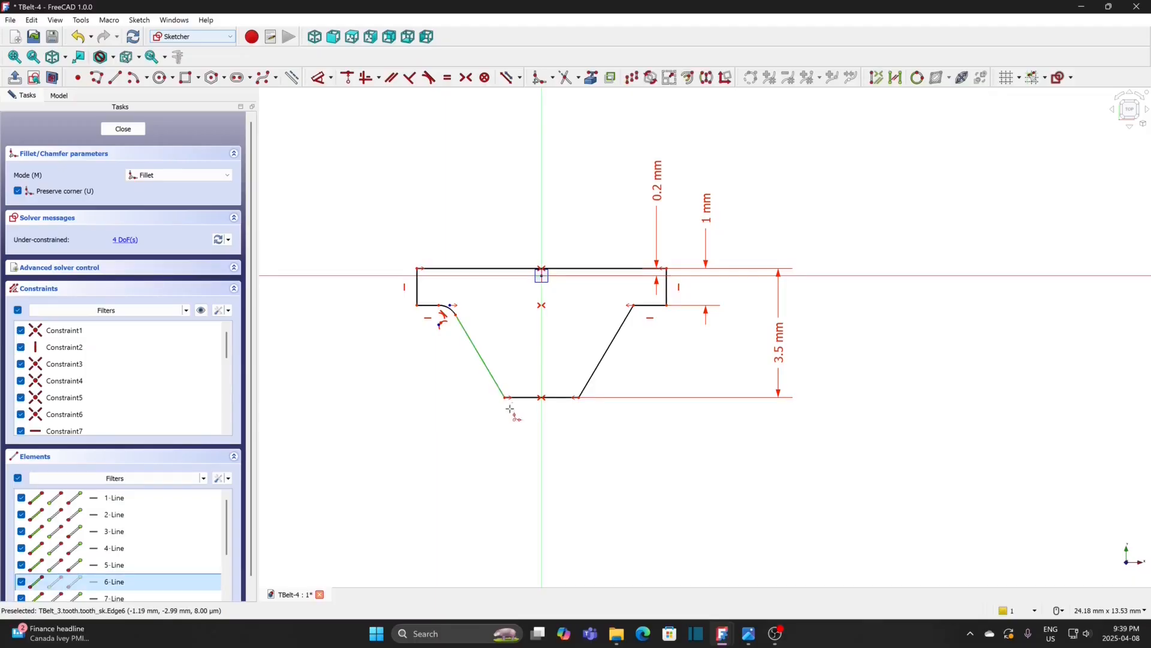
left_click(516, 396)
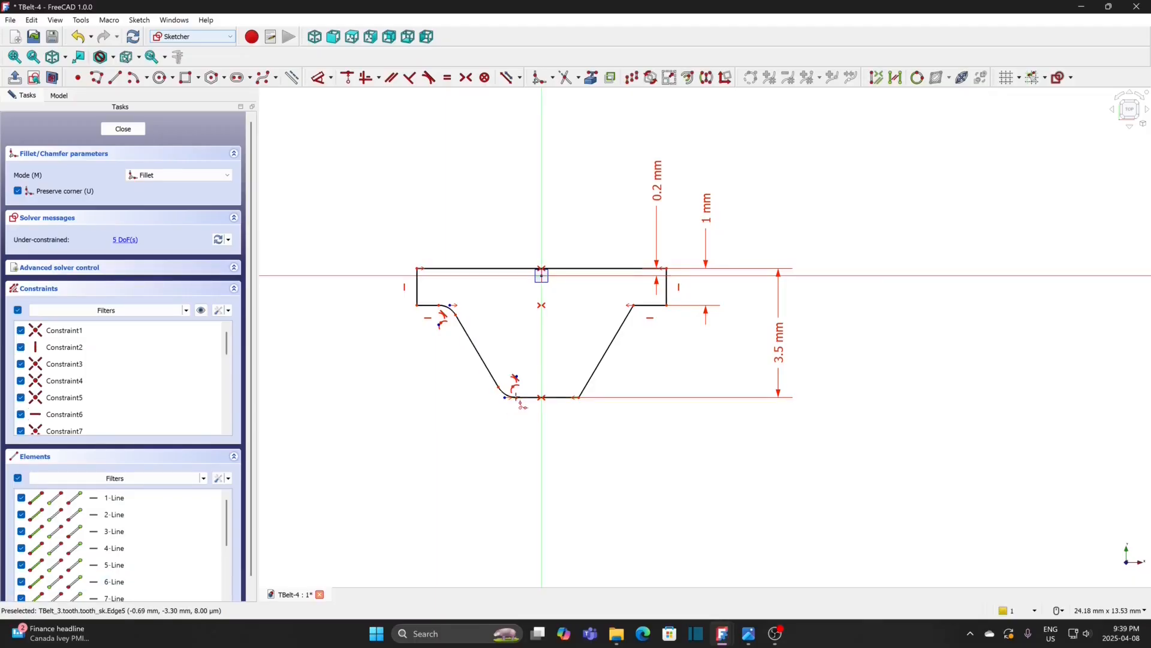
left_click(562, 397)
left_click(587, 389)
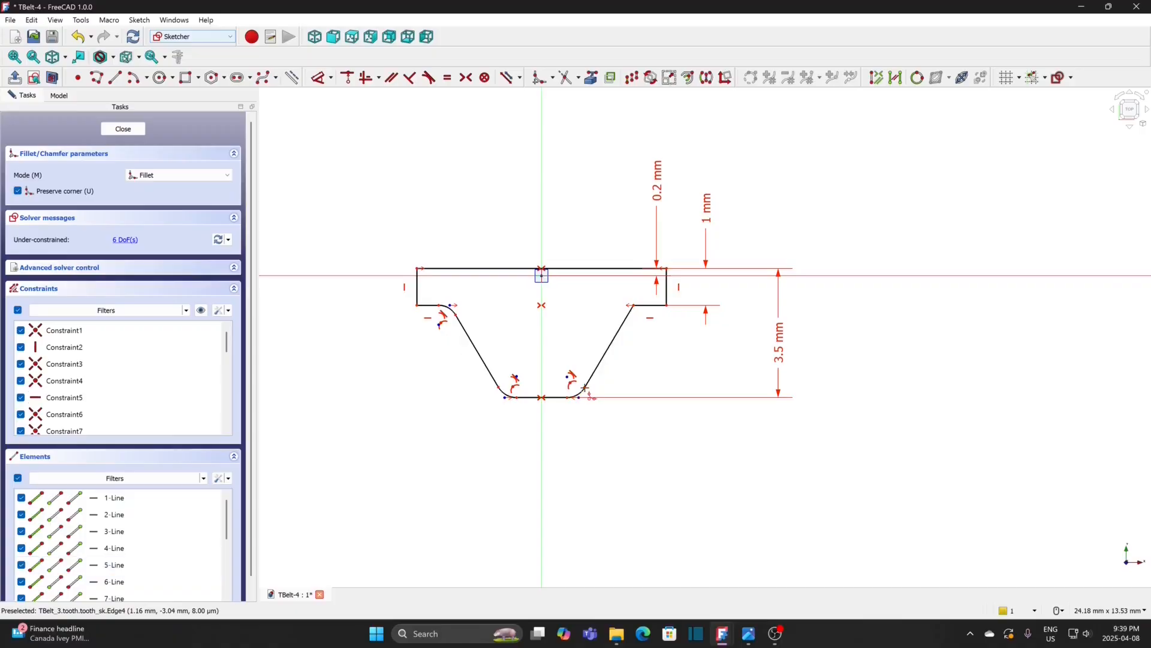
left_click(640, 306)
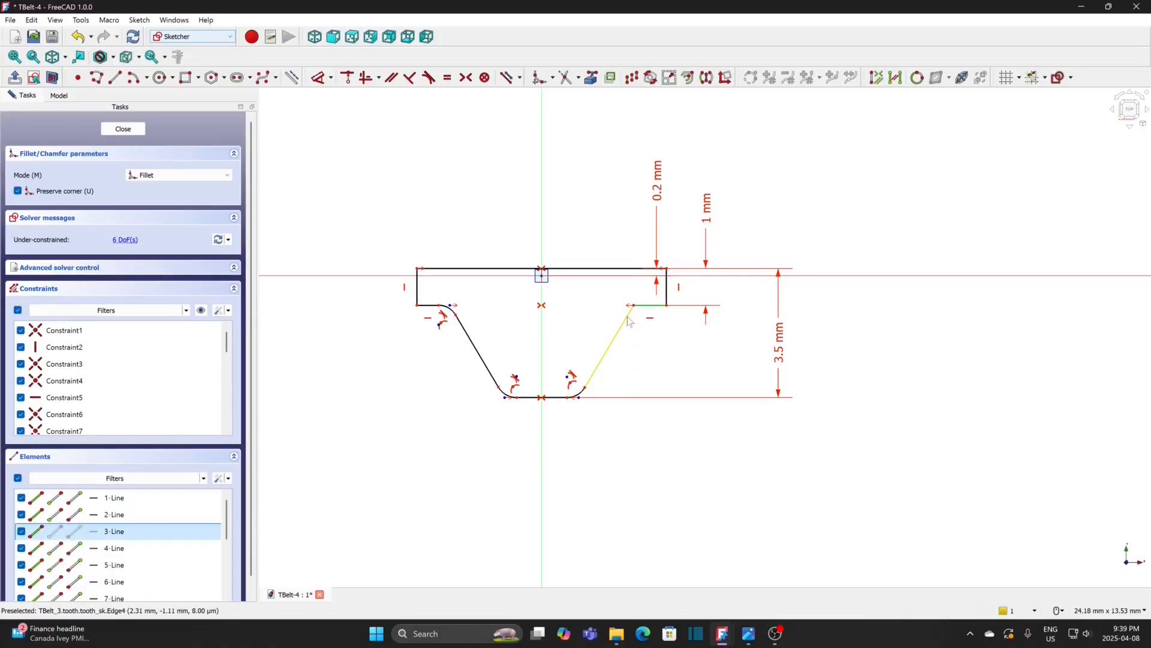
left_click(629, 321)
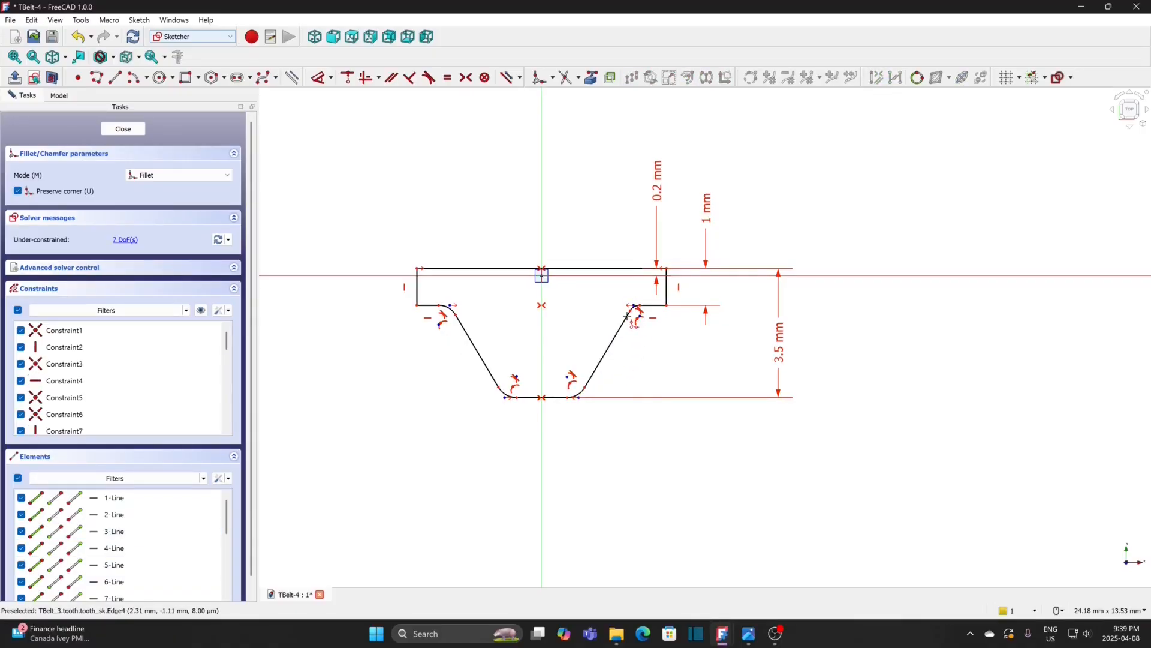
right_click(584, 199)
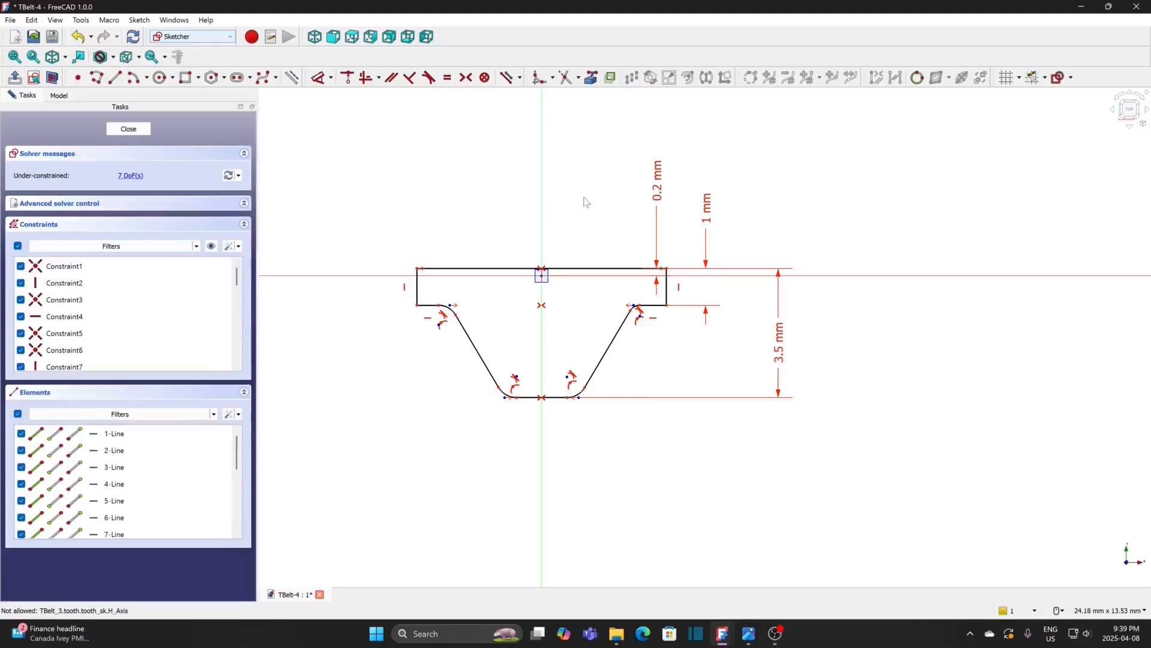
- Set the top edge's length to 7 mm with its dimension above the profile
left_click(332, 79)
left_click(332, 98)
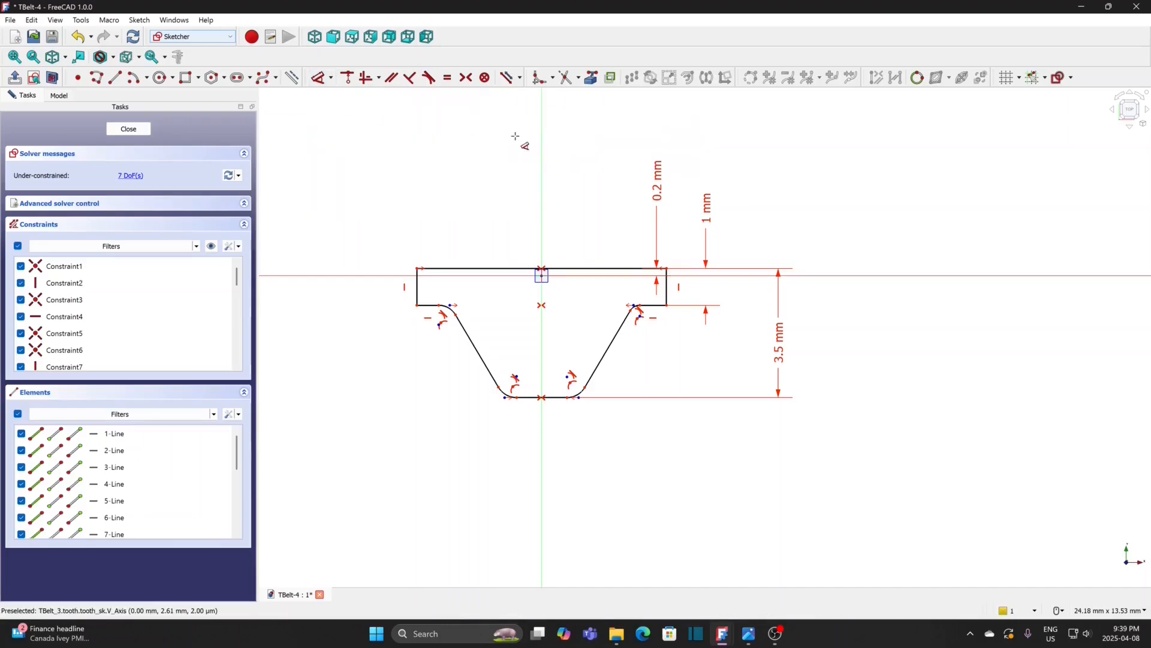
left_click(493, 268)
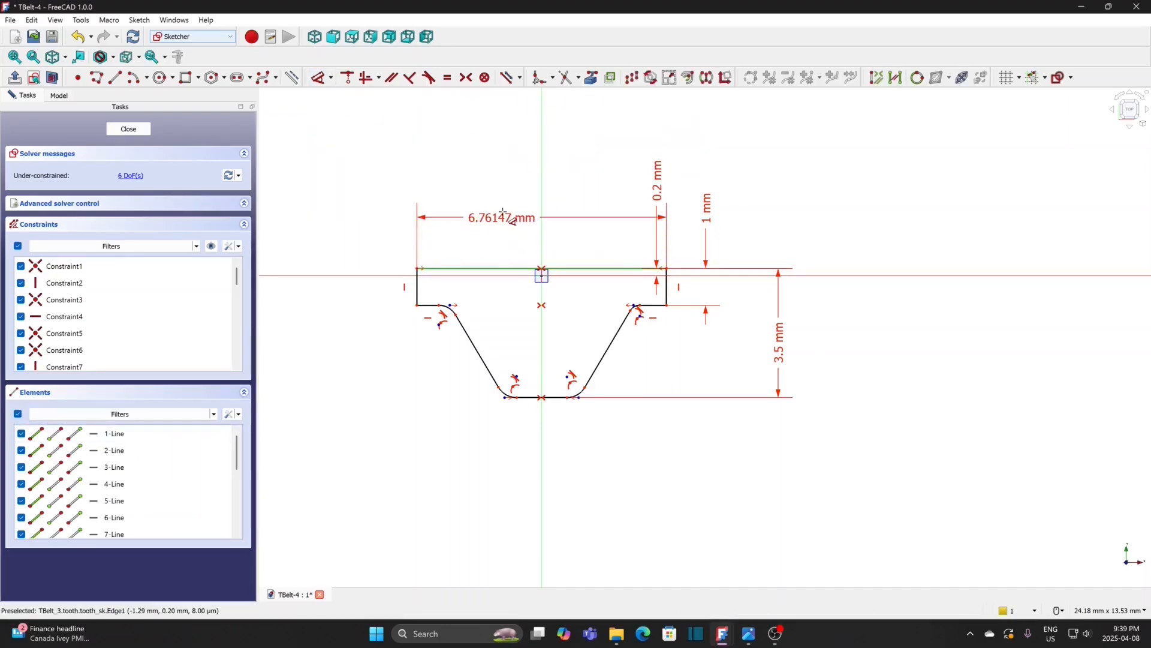
left_click(502, 213)
type("7")
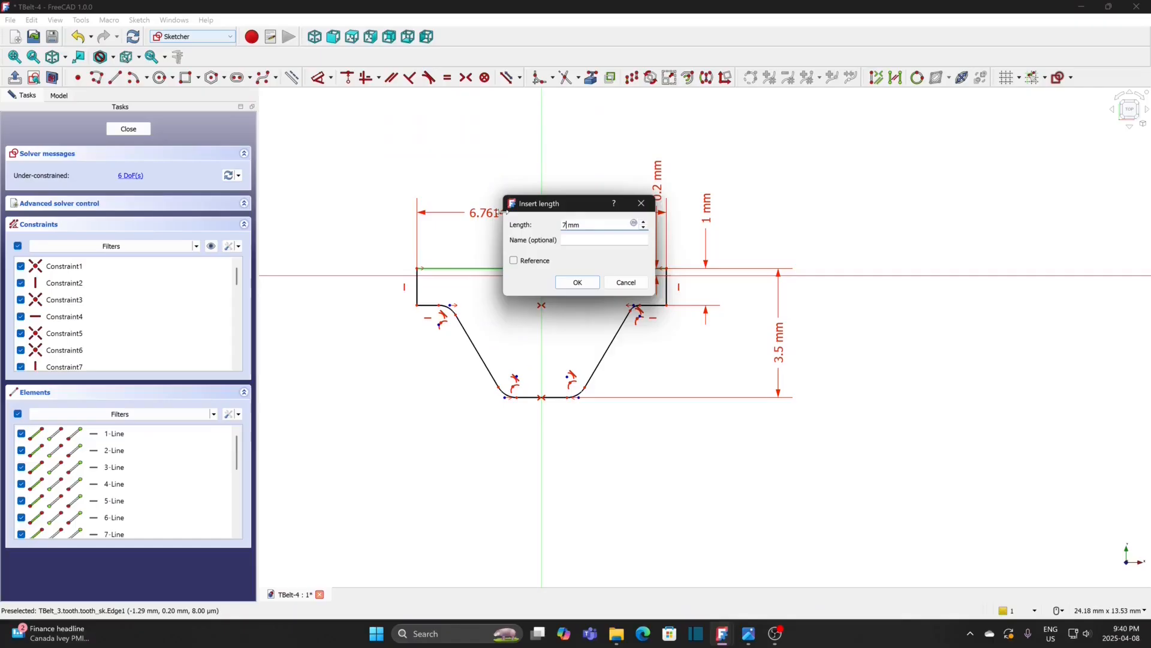
left_click(578, 283)
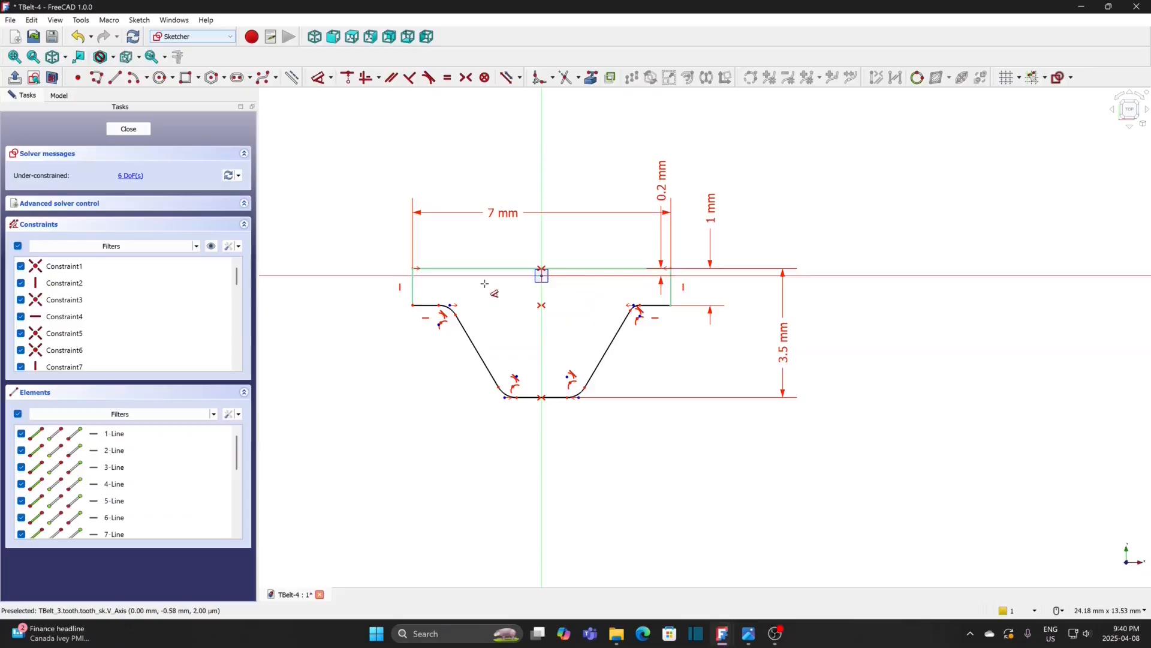
- Set the upper-left fillet's radius to 0.2 mm and the lower-left fillet's radius to 0.8 mm
left_click(332, 79)
left_click(355, 169)
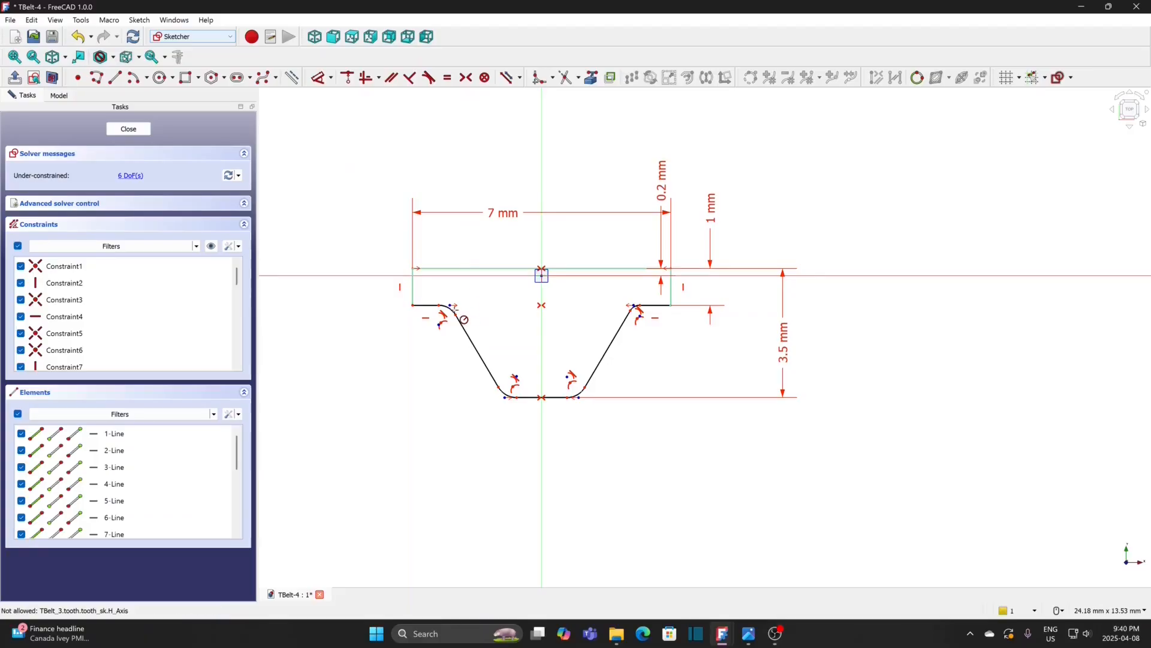
left_click(449, 309)
type("0.2")
key("Return")
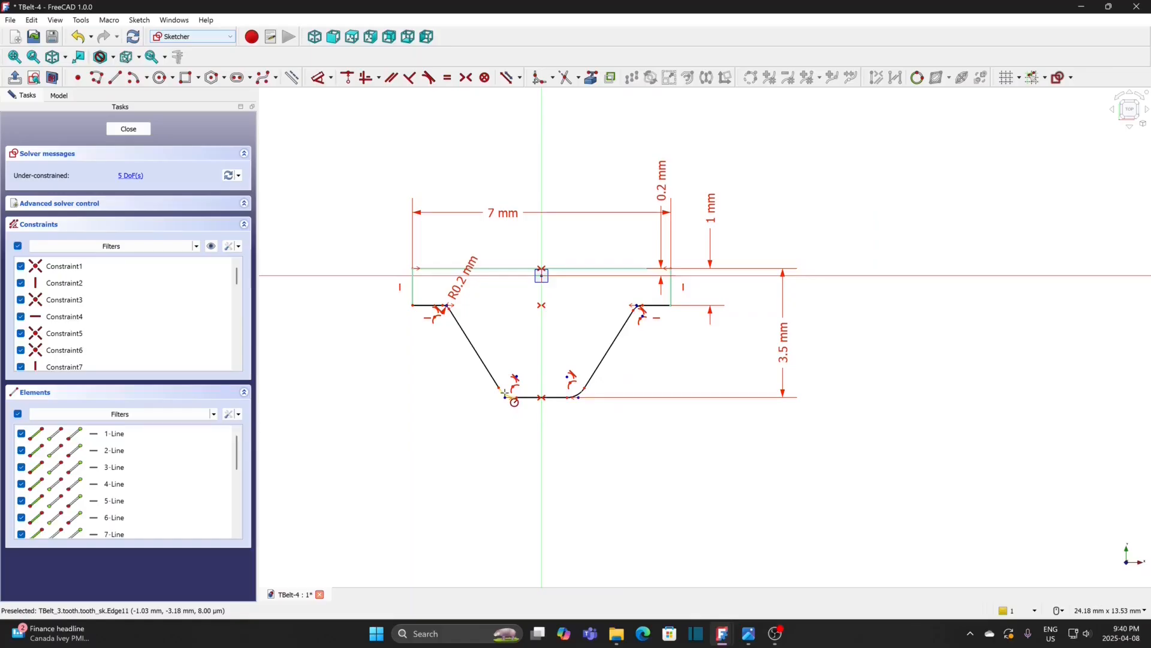
left_click(505, 393)
type("0.8")
key("Return")
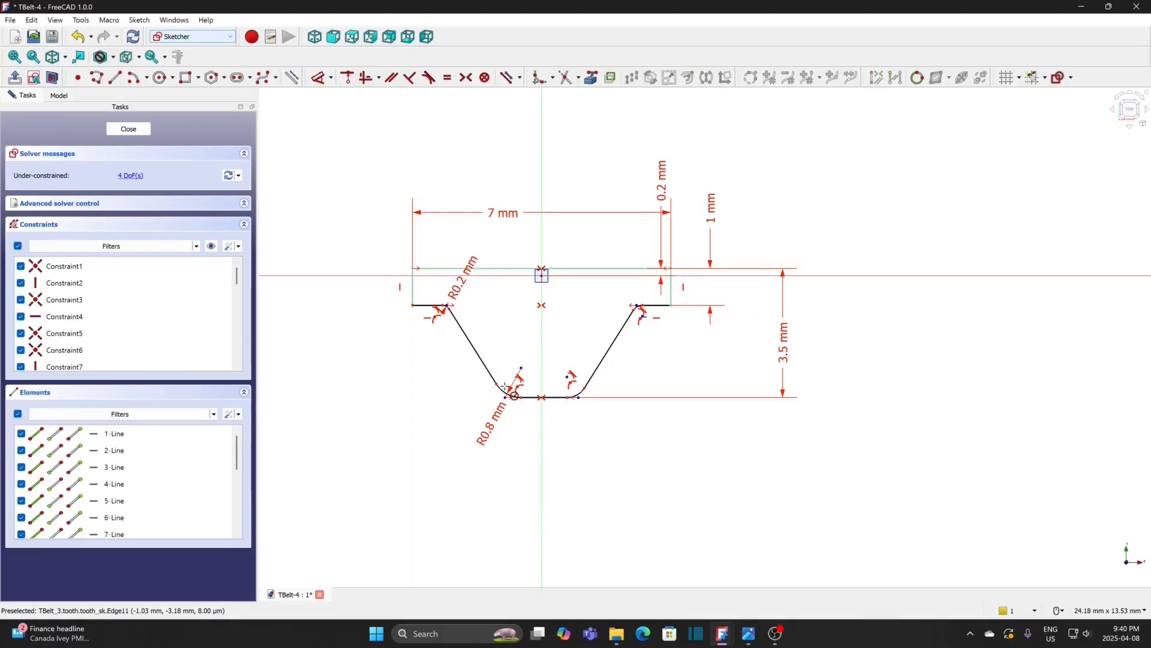
- Constrain the two bottom fillets of the tooth to equal radii
left_click(577, 395)
left_click(505, 396)
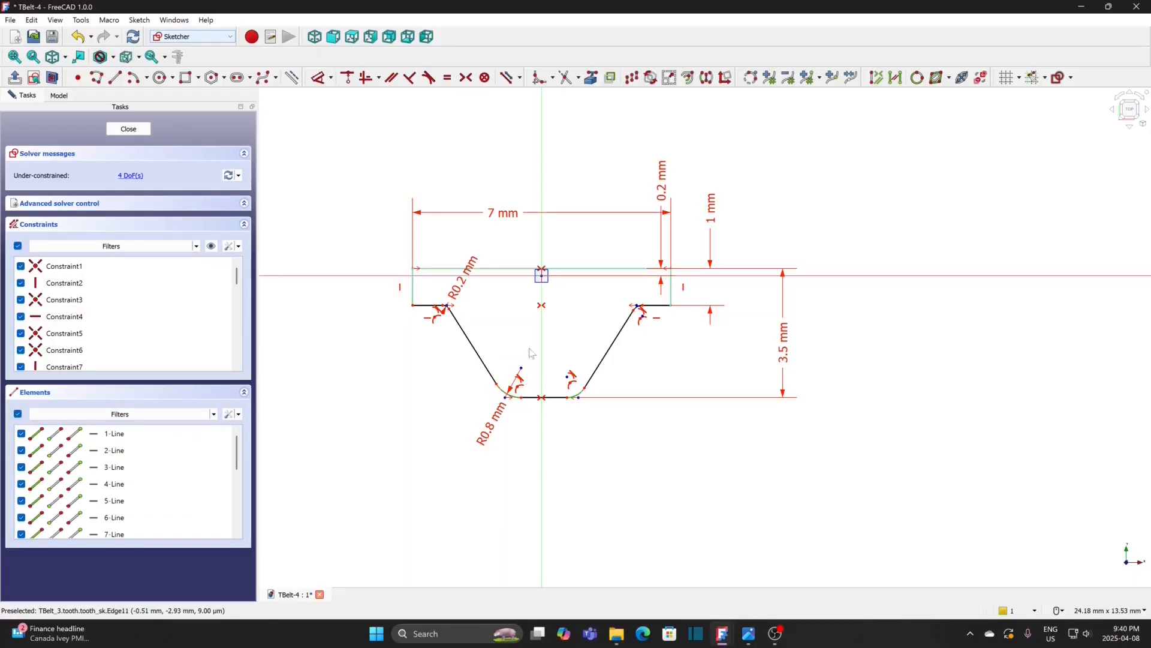
left_click(447, 77)
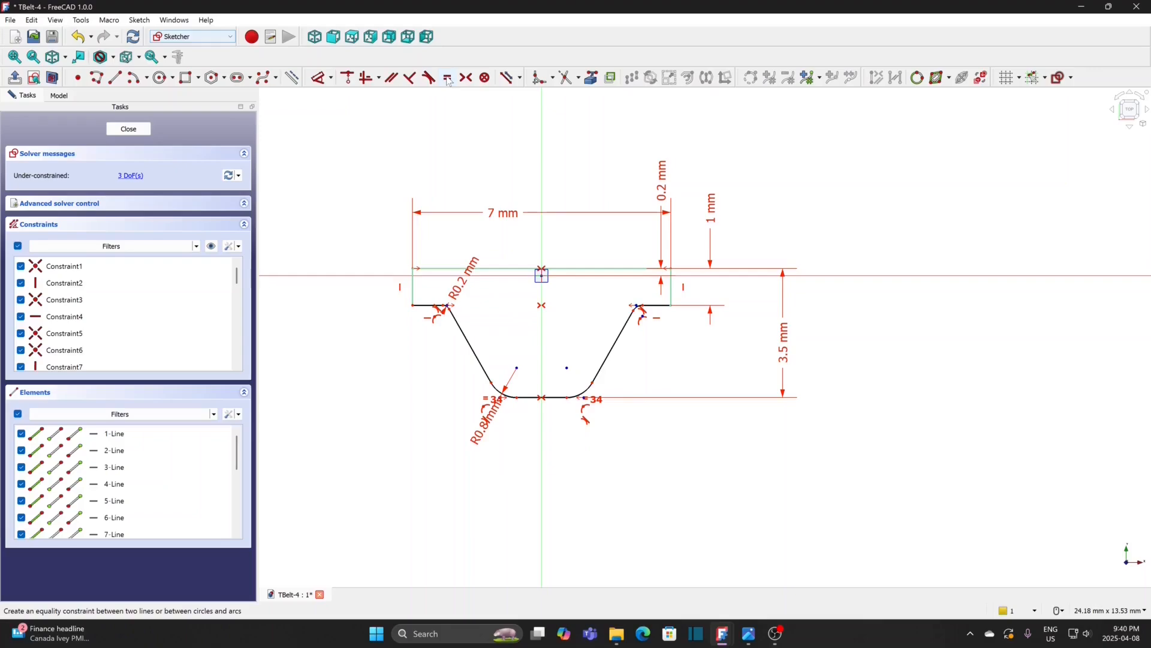
- Constrain the two small upper fillets of the tooth profile to equal radii
scroll(447, 324, "up", 2)
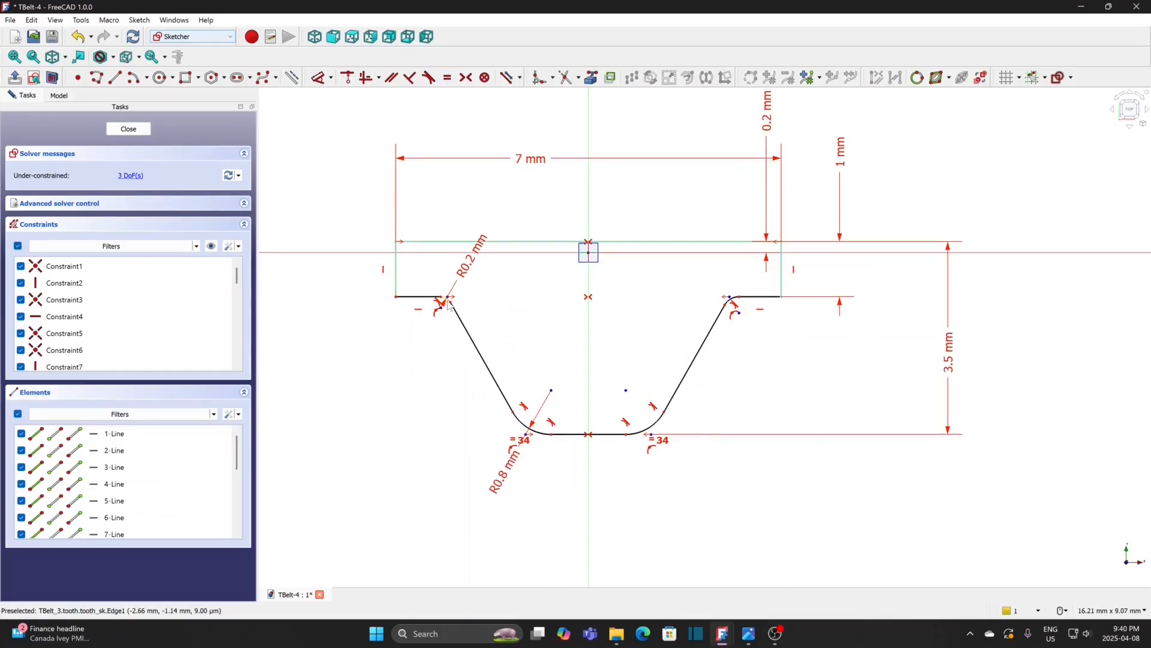
left_click(449, 303)
left_click(730, 307)
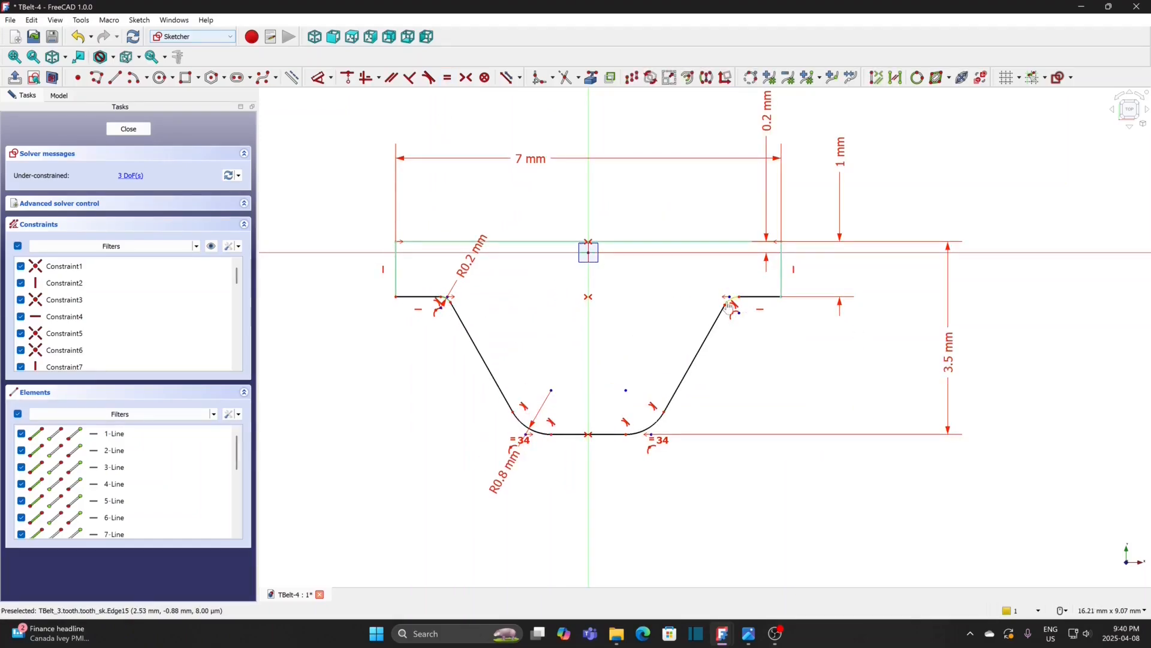
left_click(449, 78)
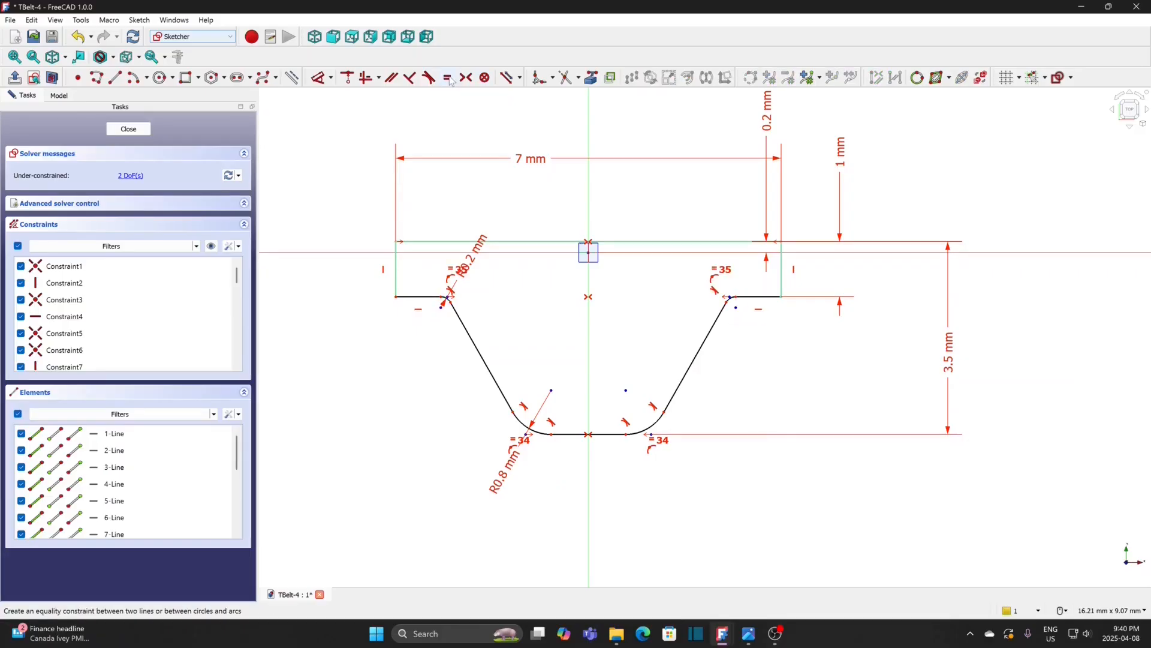
- Dimension the horizontal distance between the two endpoints of the tooth's bottom edge at 3.5 mm
left_click(553, 442)
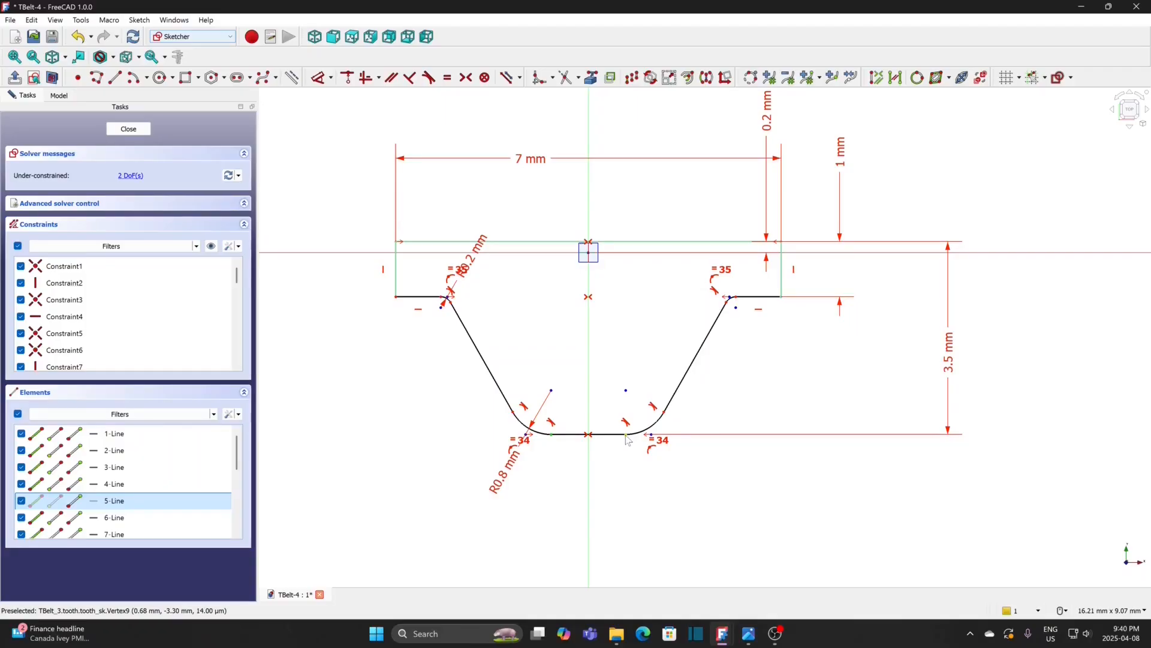
left_click(626, 436)
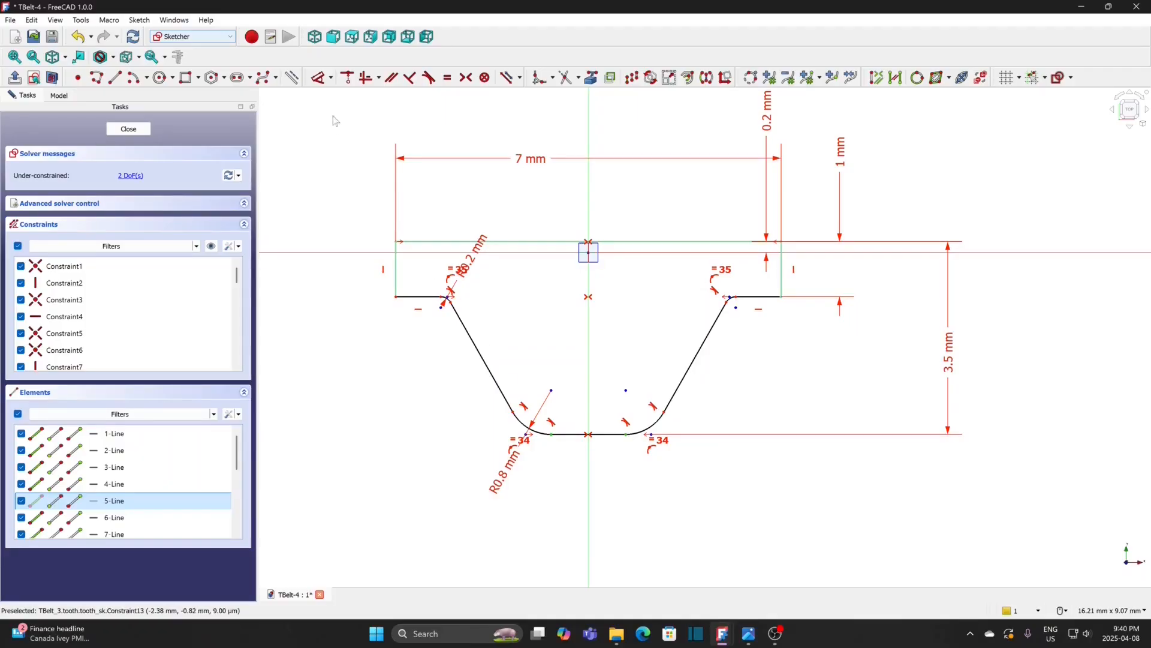
left_click(330, 78)
left_click(318, 115)
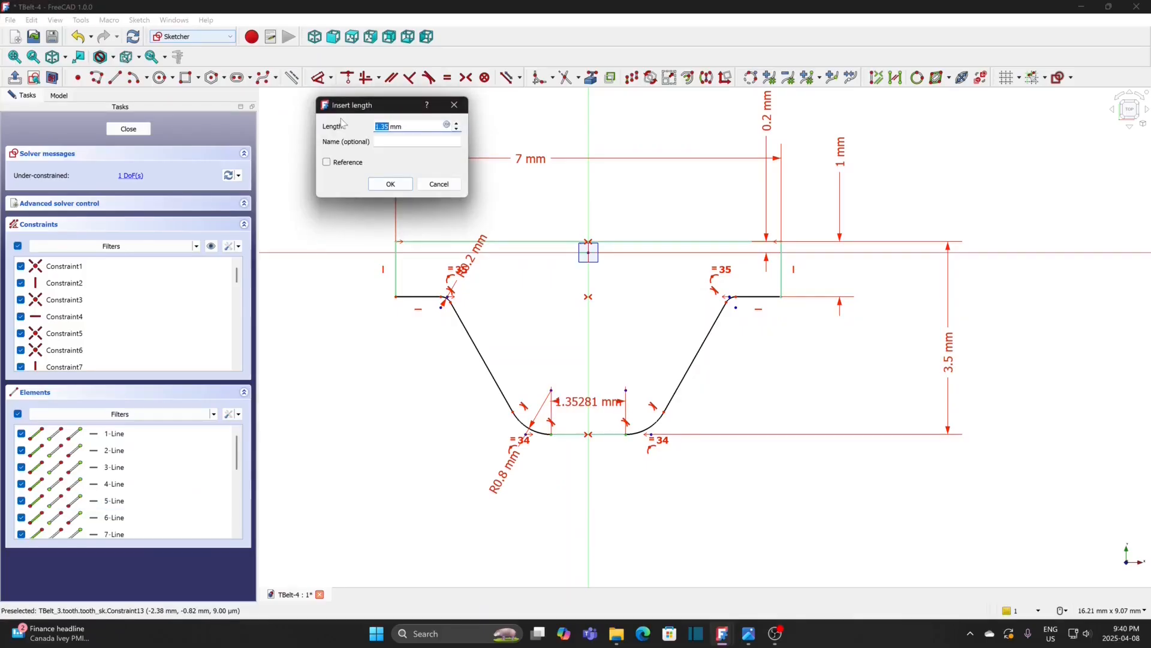
type("3.5")
key("Return")
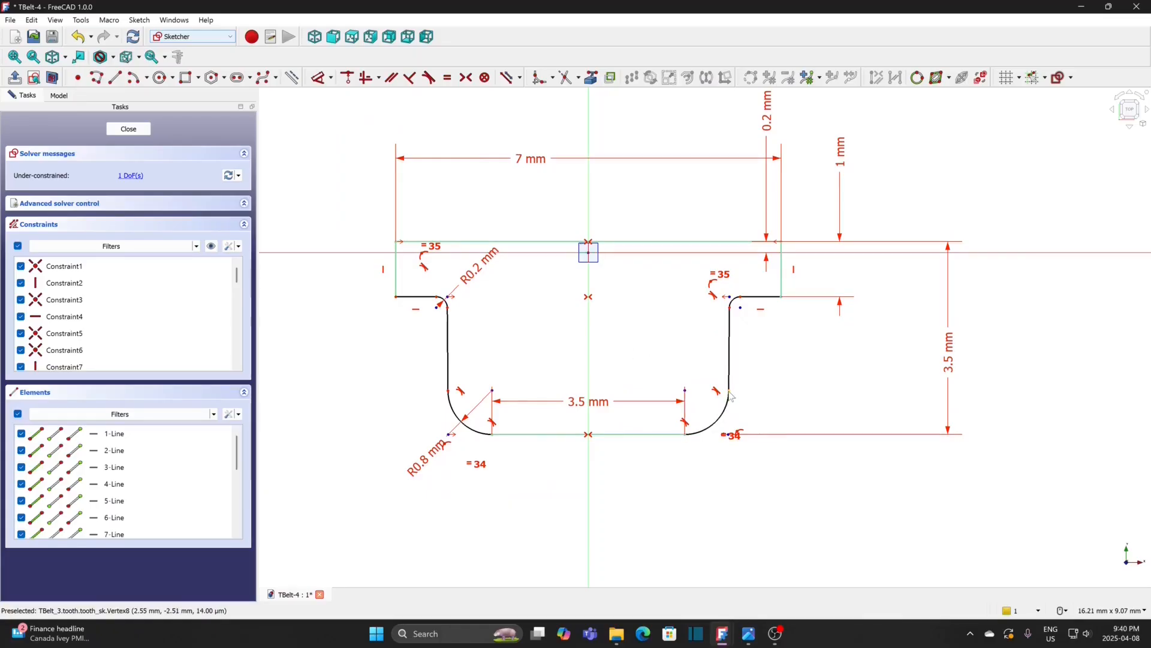
- Splay the tooth's sides outward and set the angle between the right tapered side and the vertical axis to 20°
mouse_move(730, 396)
left_mouse_down()
mouse_move(724, 414)
mouse_move(722, 404)
left_mouse_up()
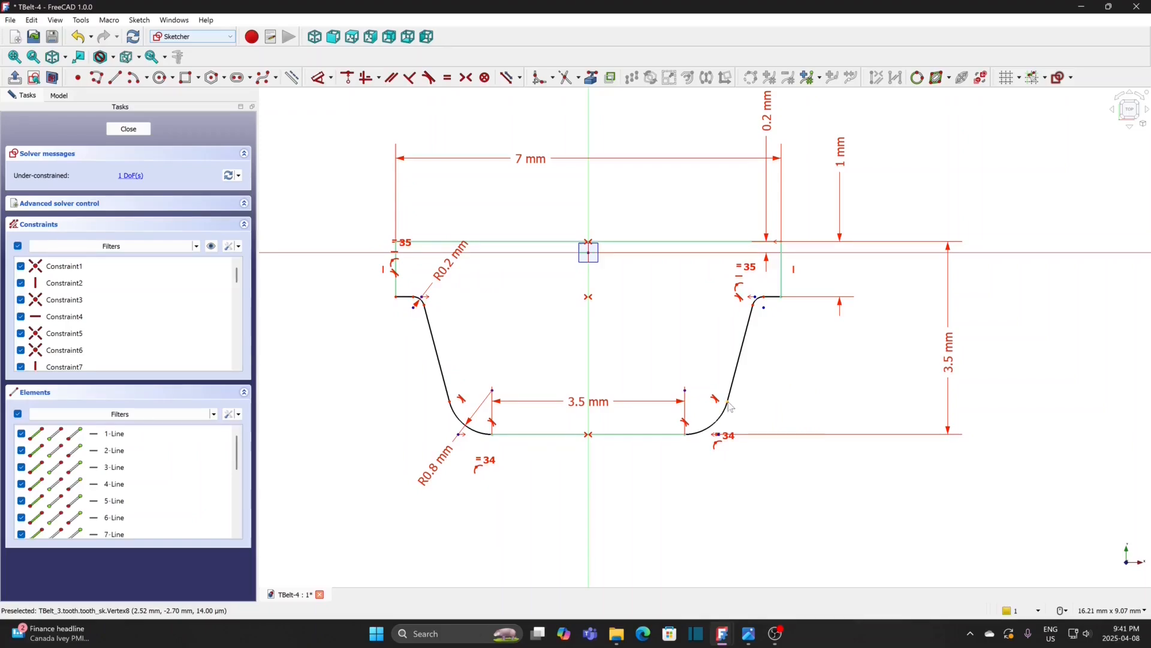
left_click_drag(730, 408, 727, 408)
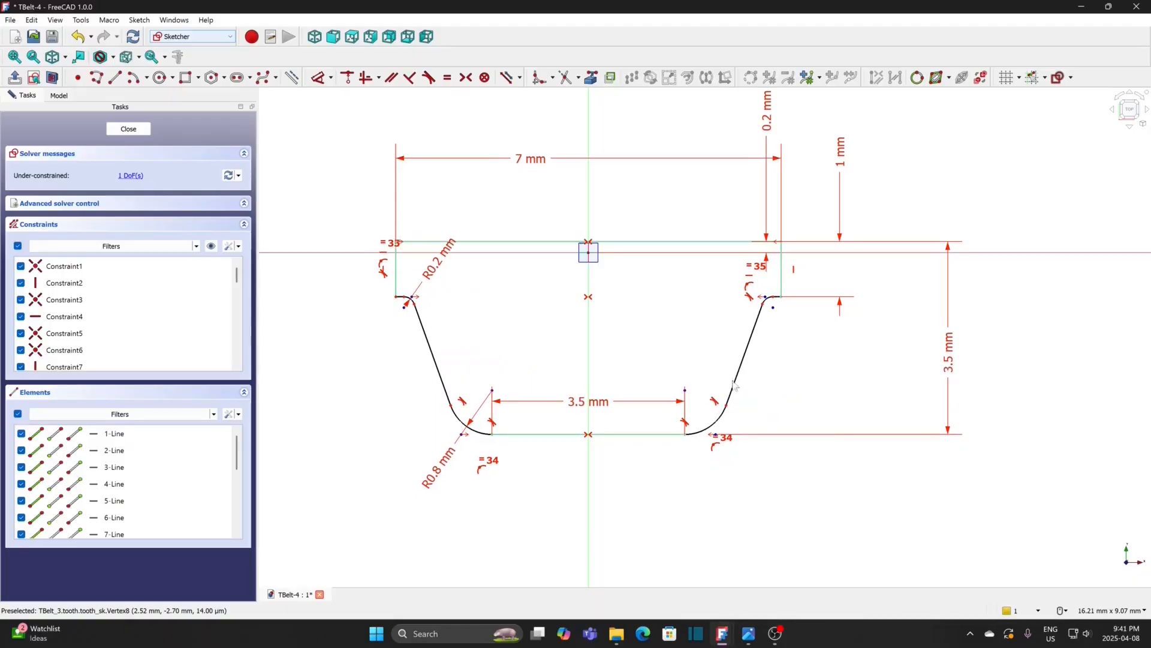
left_click(750, 349)
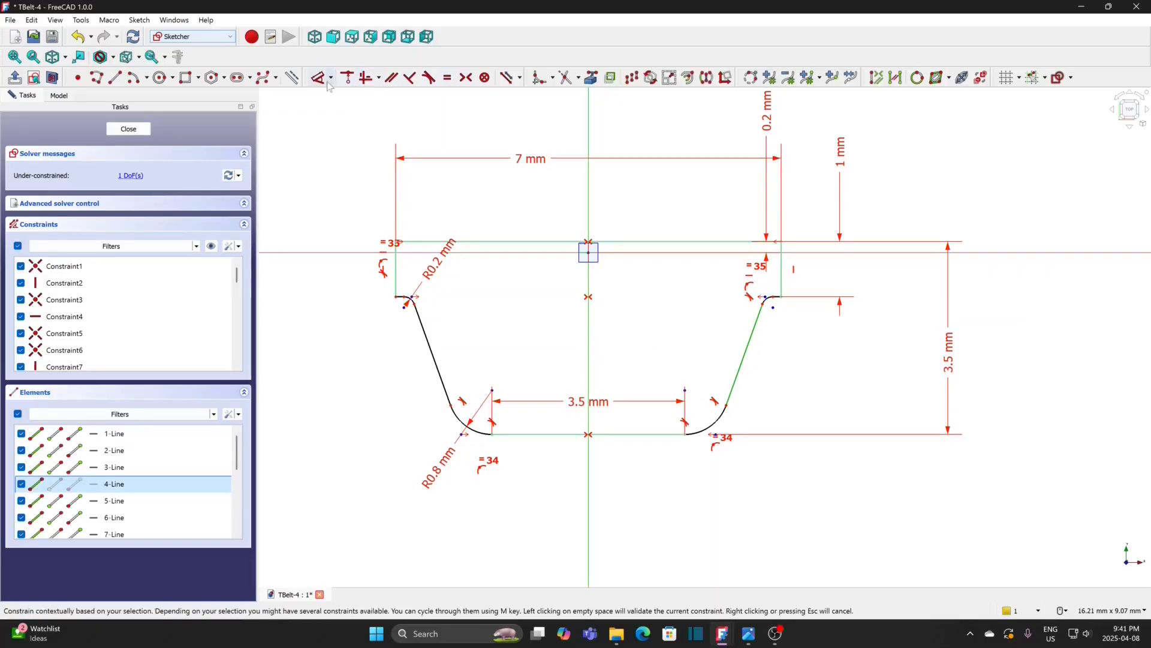
left_click(330, 78)
left_click(356, 194)
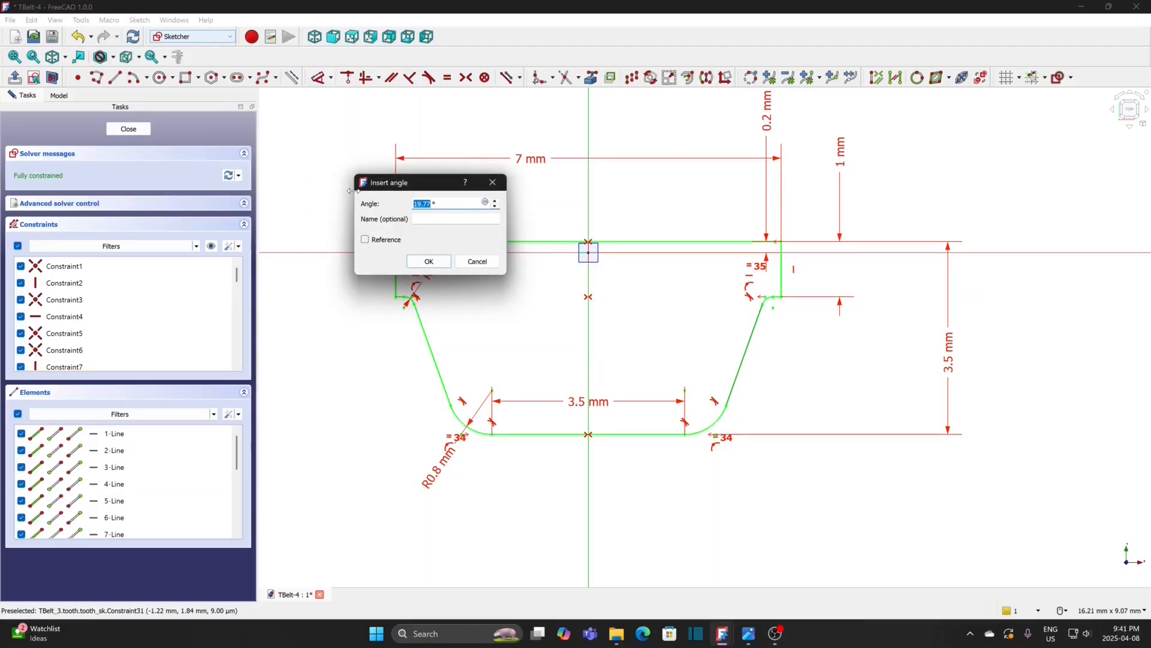
type("20")
key("Return")
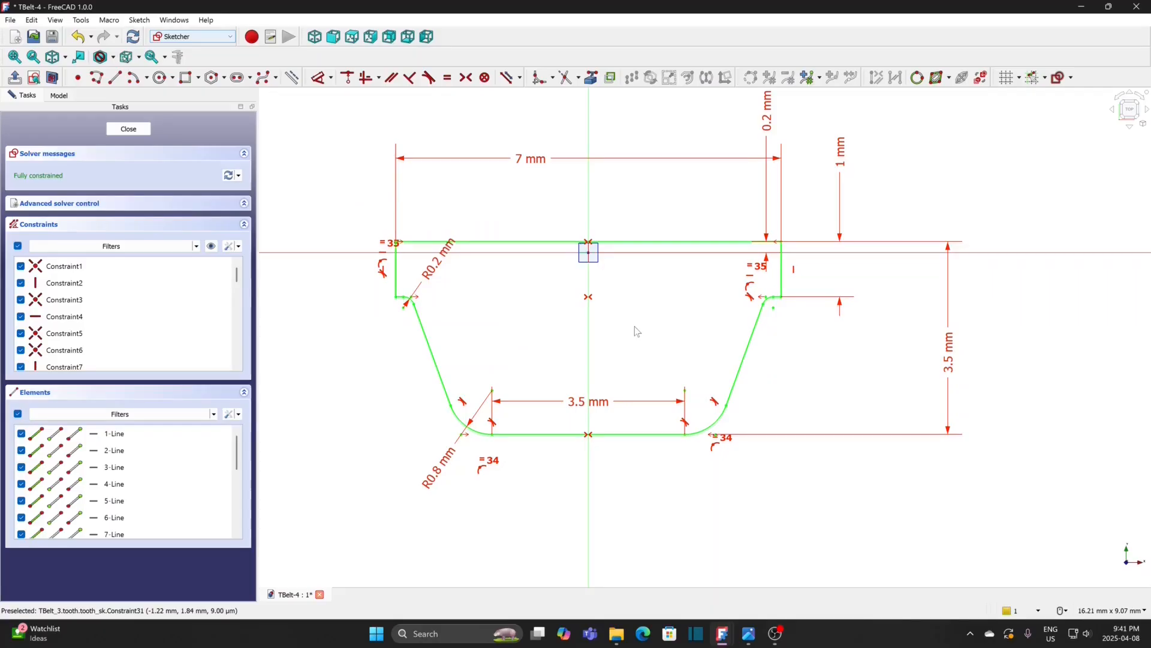
- Save and close the finished tooth sketch, and make the tooth body active
key("ctrl+s")
left_click(133, 129)
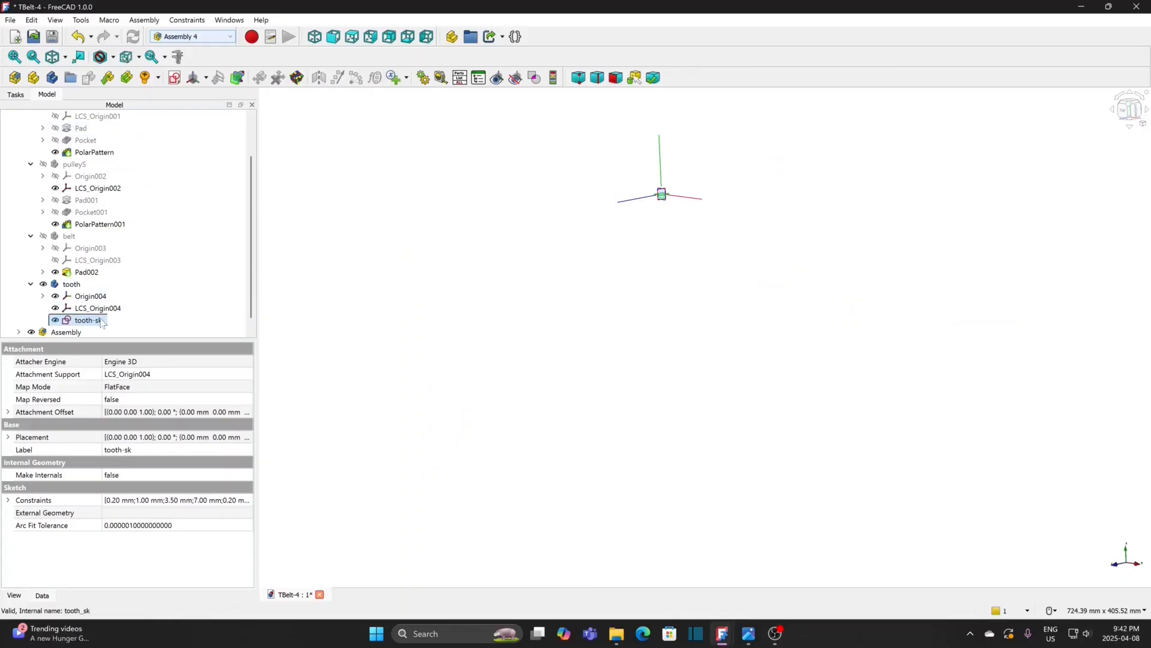
left_click(78, 288)
right_click(78, 289)
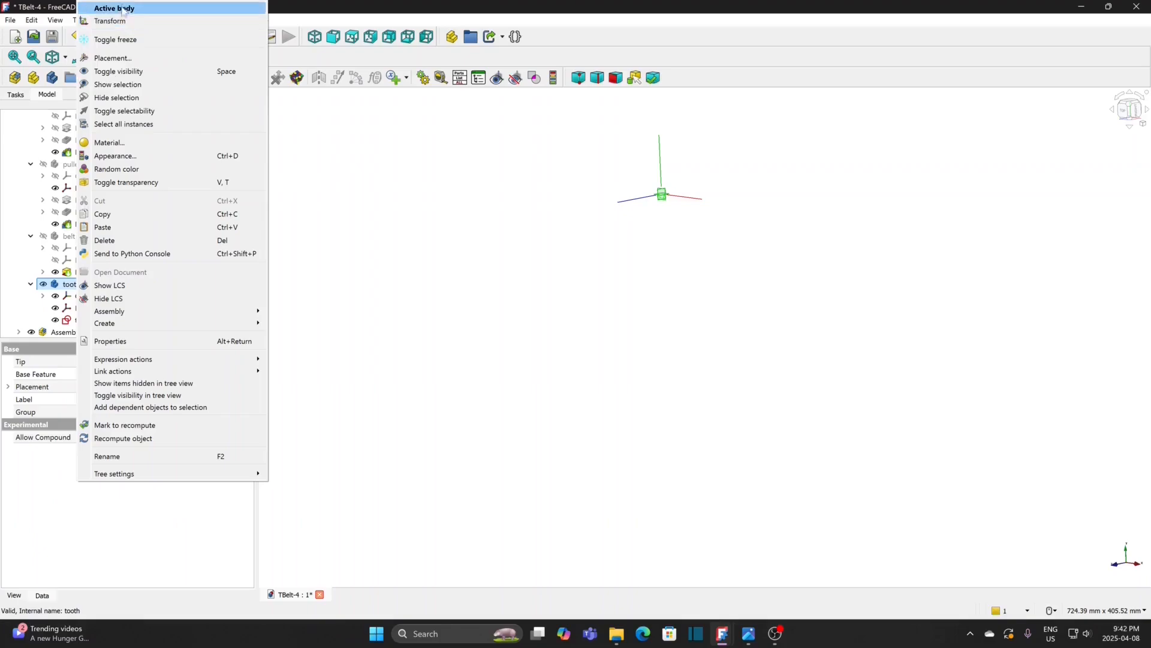
left_click(122, 7)
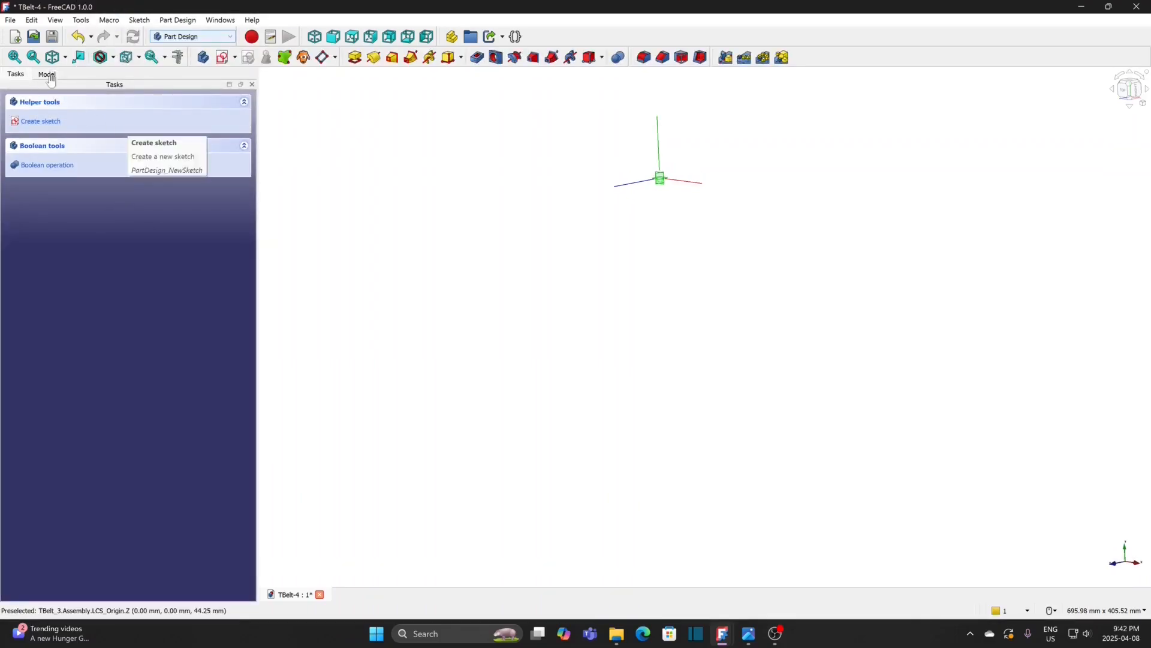
left_click(49, 74)
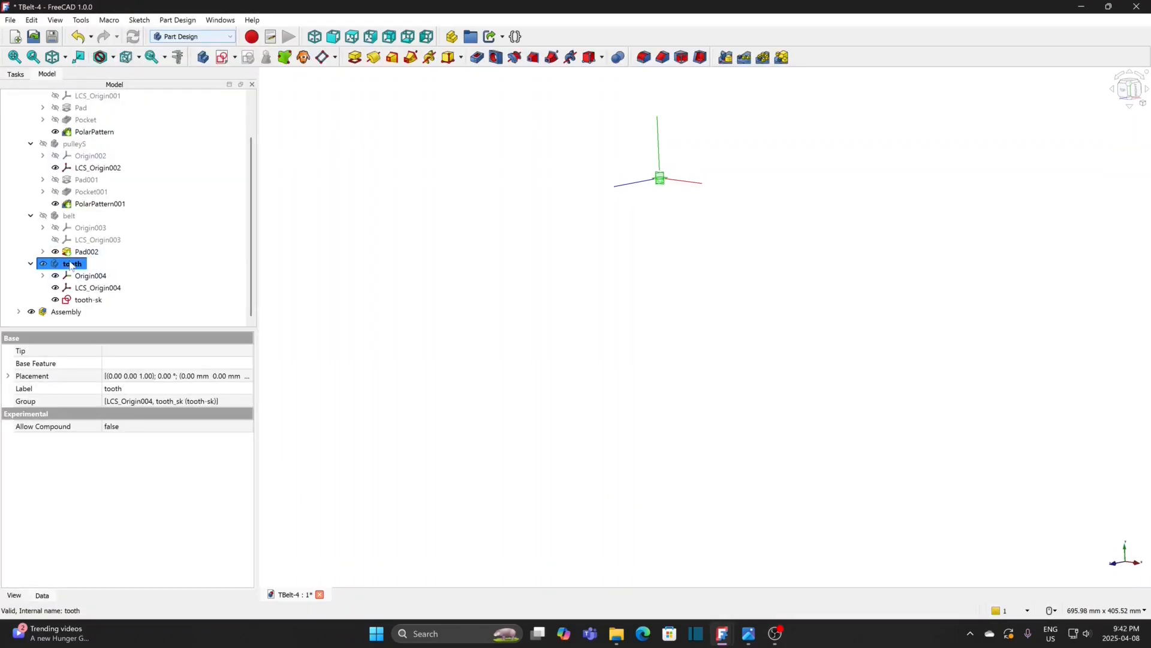
- Pad the tooth-sk sketch 20 mm, symmetric to its sketch plane
left_click(88, 301)
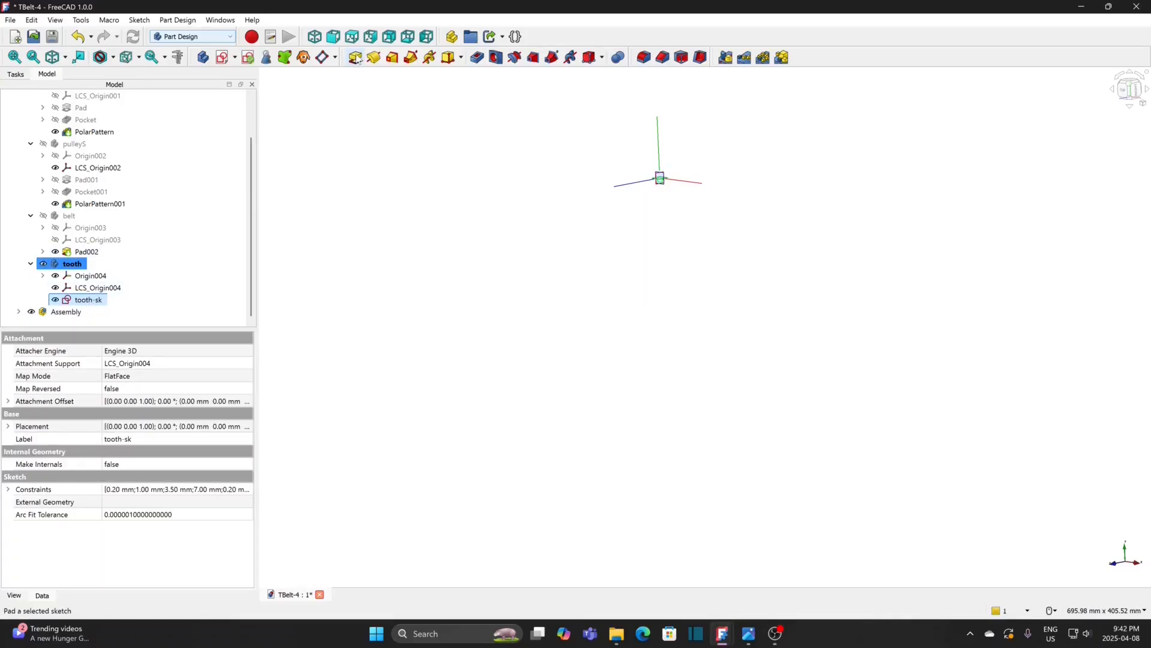
left_click(355, 57)
left_click_drag(167, 171, 129, 171)
type("20")
left_click(84, 184)
left_click(103, 111)
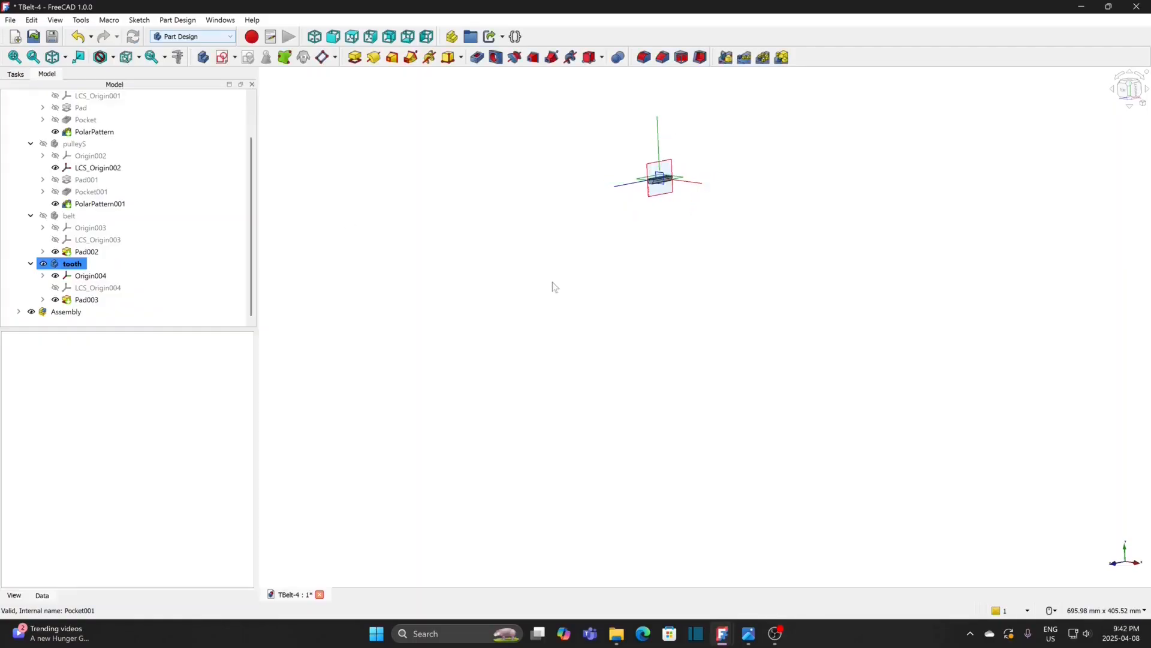
- Hide the tooth body's origin, Origin004, and the tooth body itself
scroll(662, 270, "up", 3)
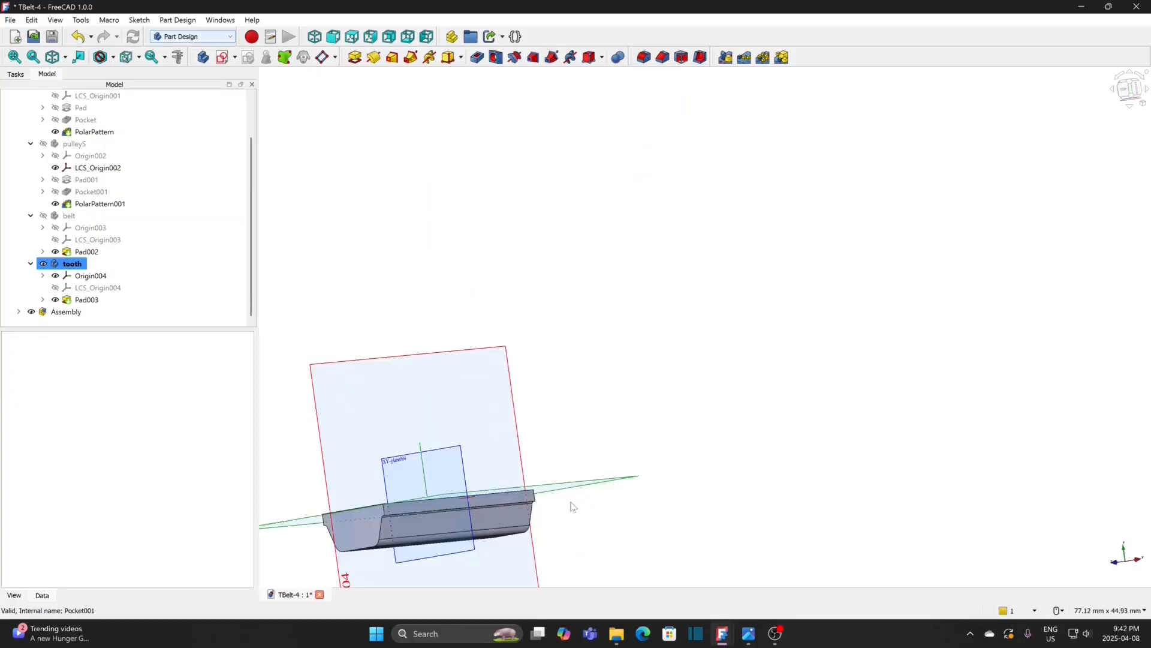
middle_click_drag(577, 514, 712, 383)
left_click(90, 275)
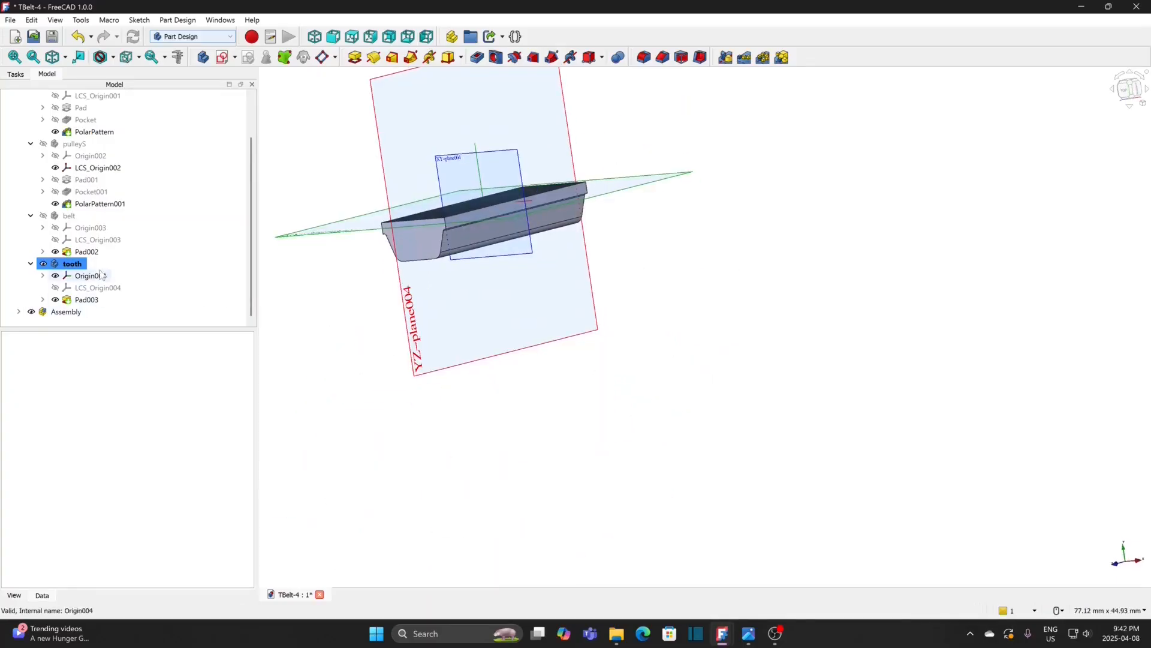
key("space")
middle_click_drag(560, 349, 630, 429)
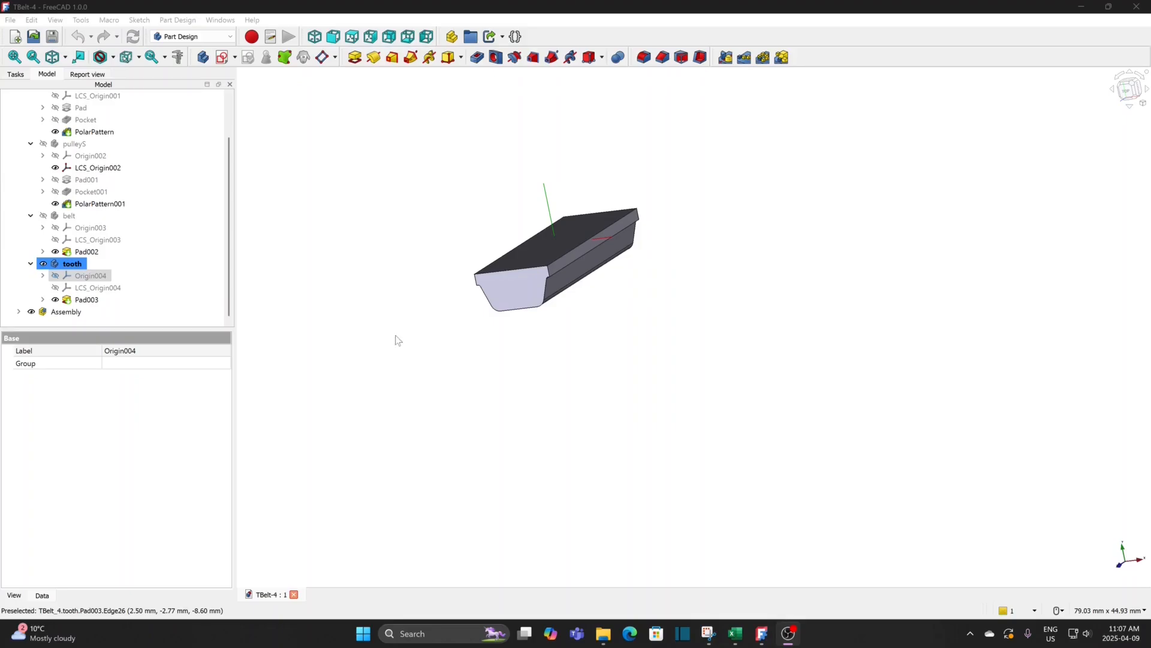
left_click(75, 265)
key("space")
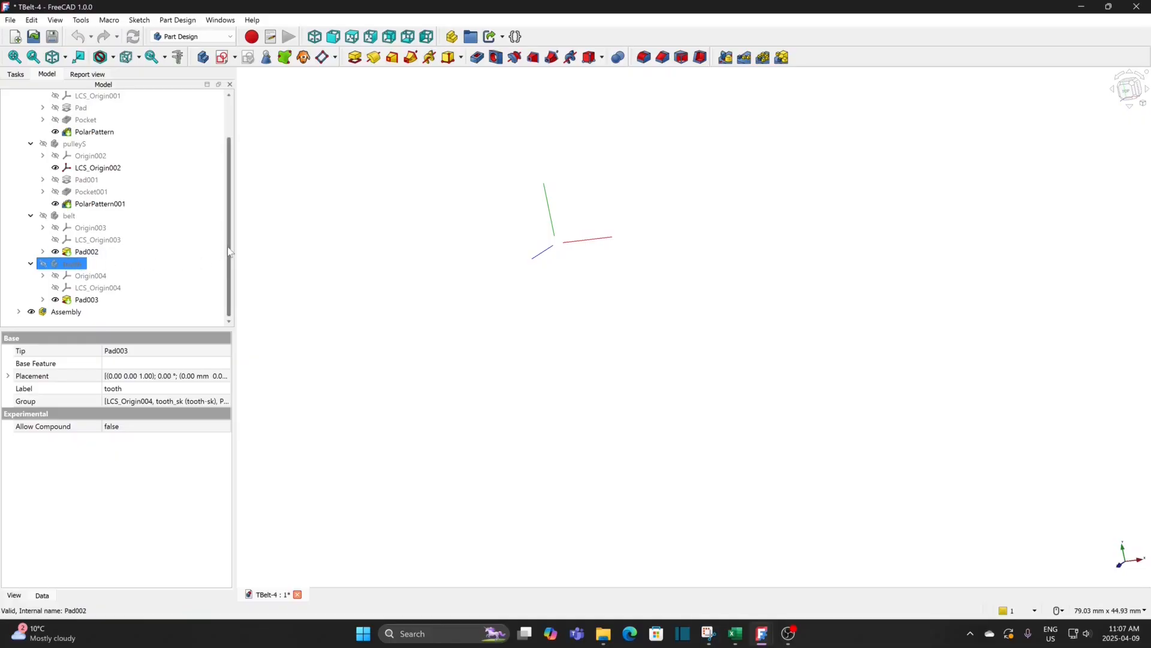
- Switch to the Assembly 4 workbench and create a new sketch named master in the Assembly
left_click(67, 312)
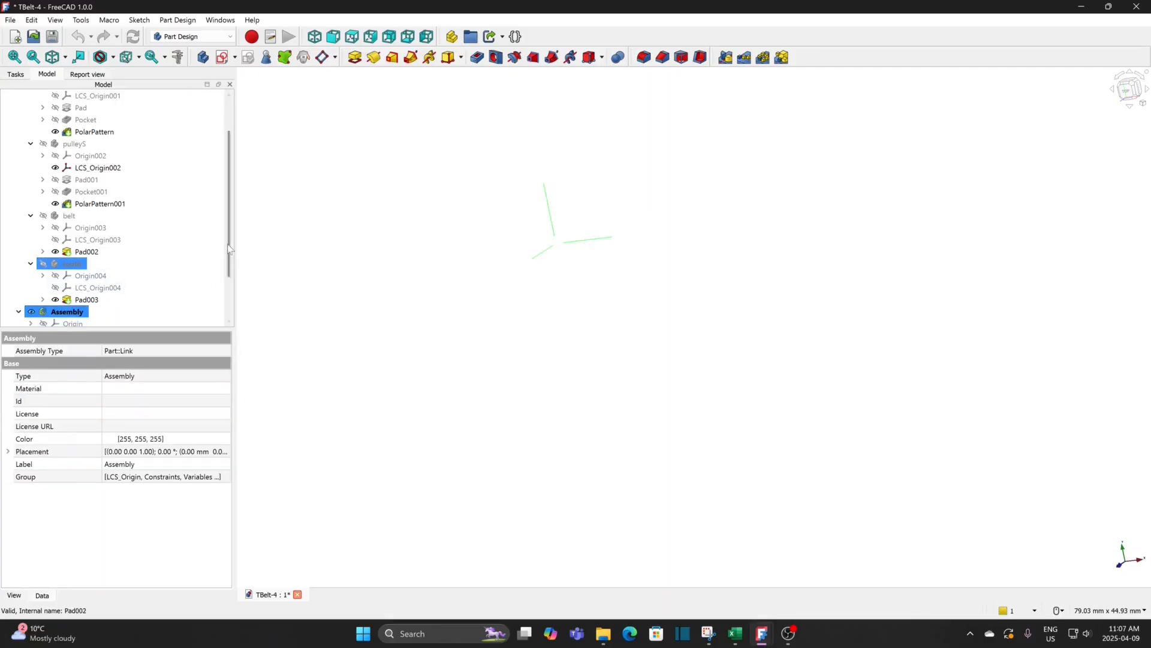
left_click_drag(229, 249, 232, 292)
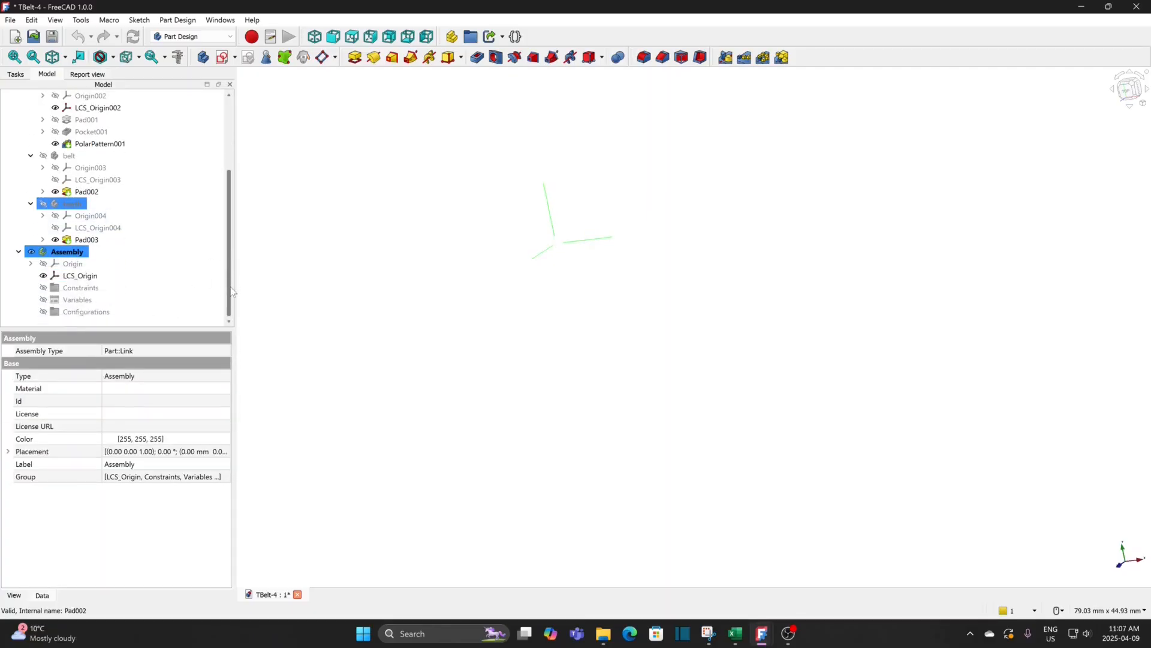
left_click(201, 38)
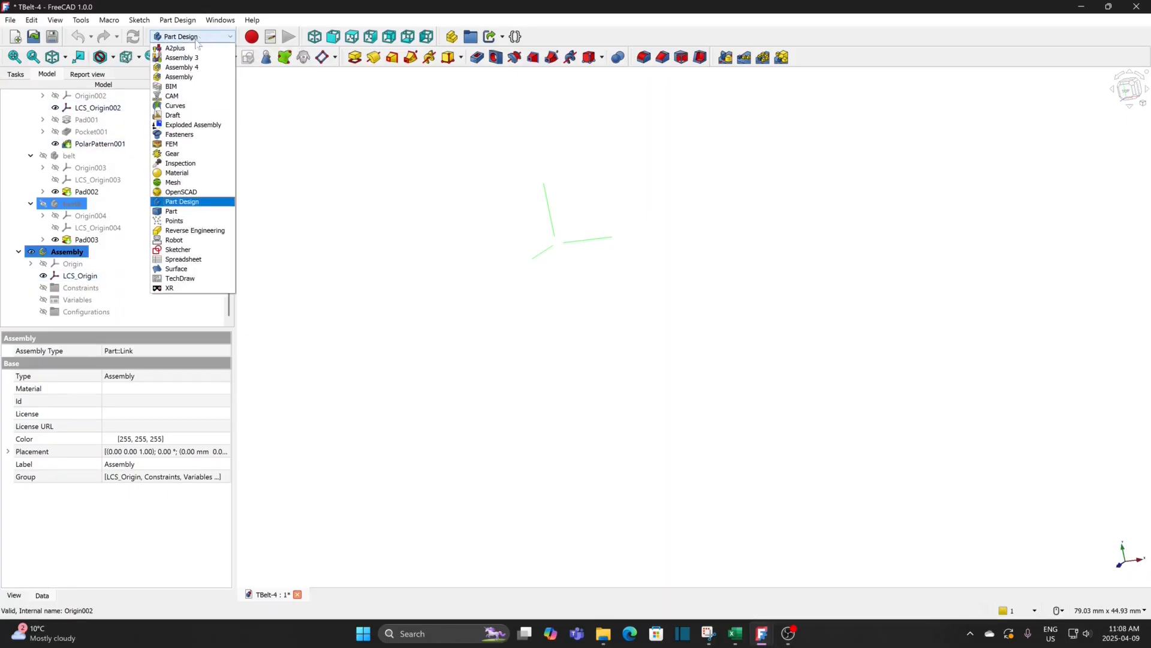
left_click(193, 68)
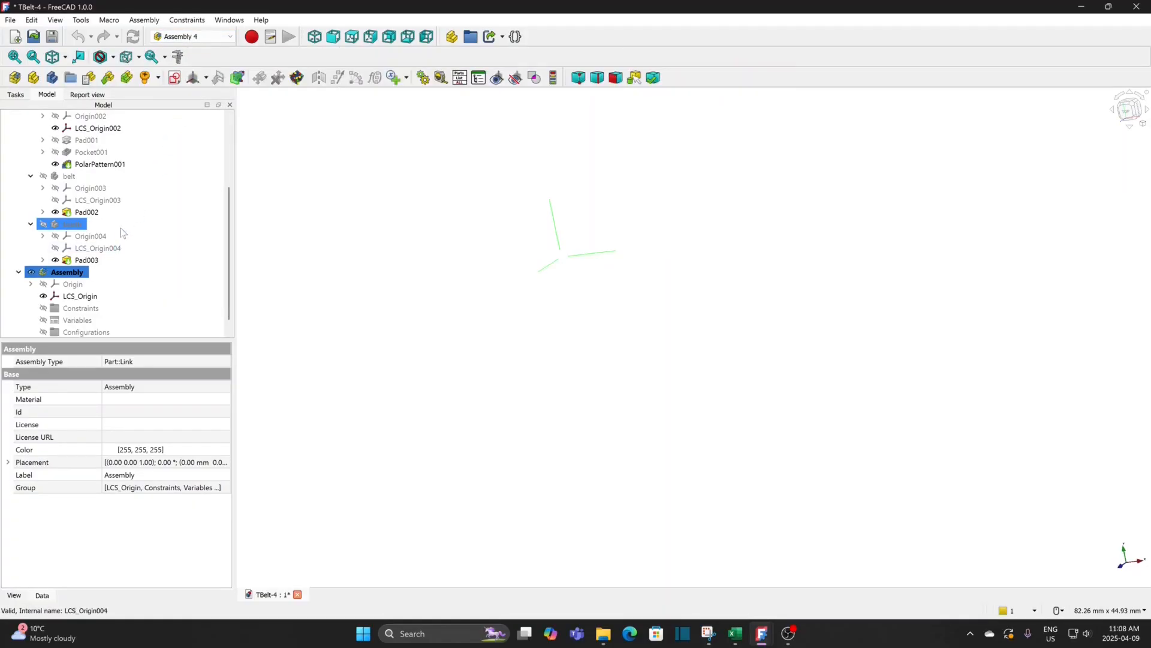
left_click(175, 78)
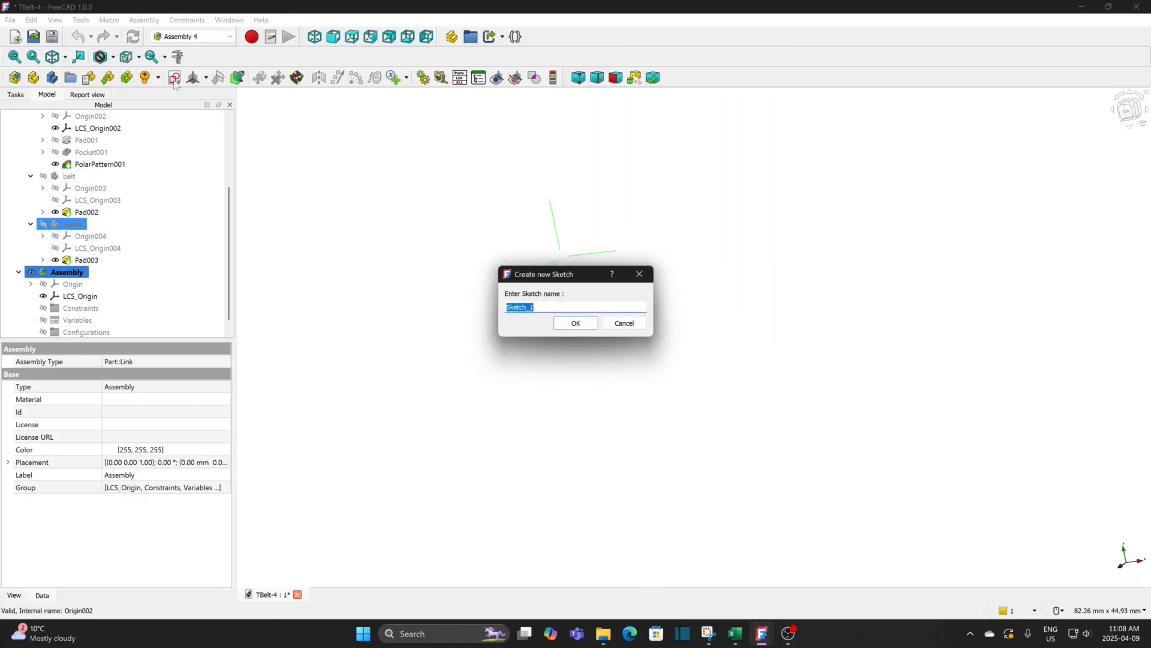
type("master")
left_click(575, 323)
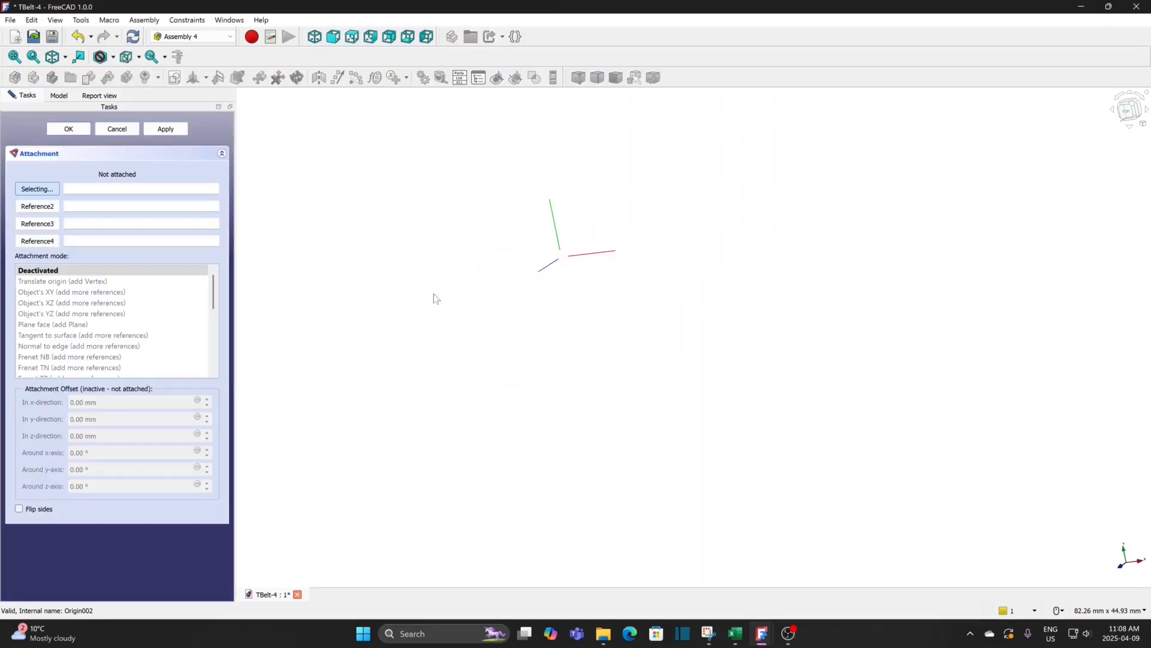
- Attach the master sketch to the assembly's LCS_Origin with the Plane face mode
left_click(62, 97)
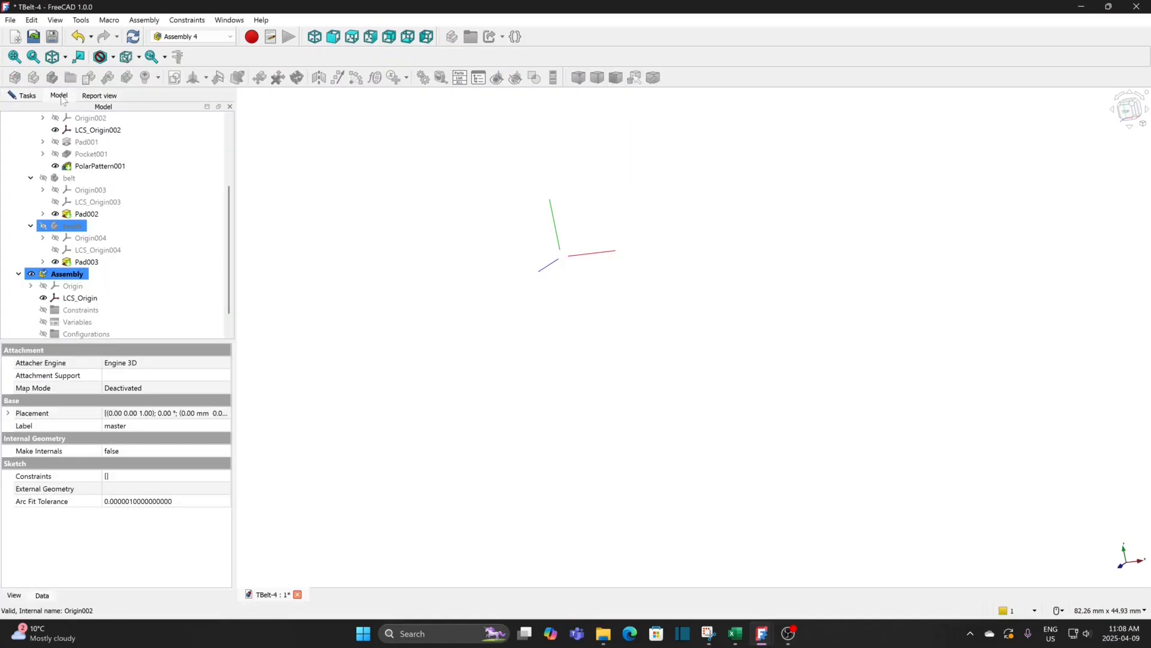
left_click(80, 297)
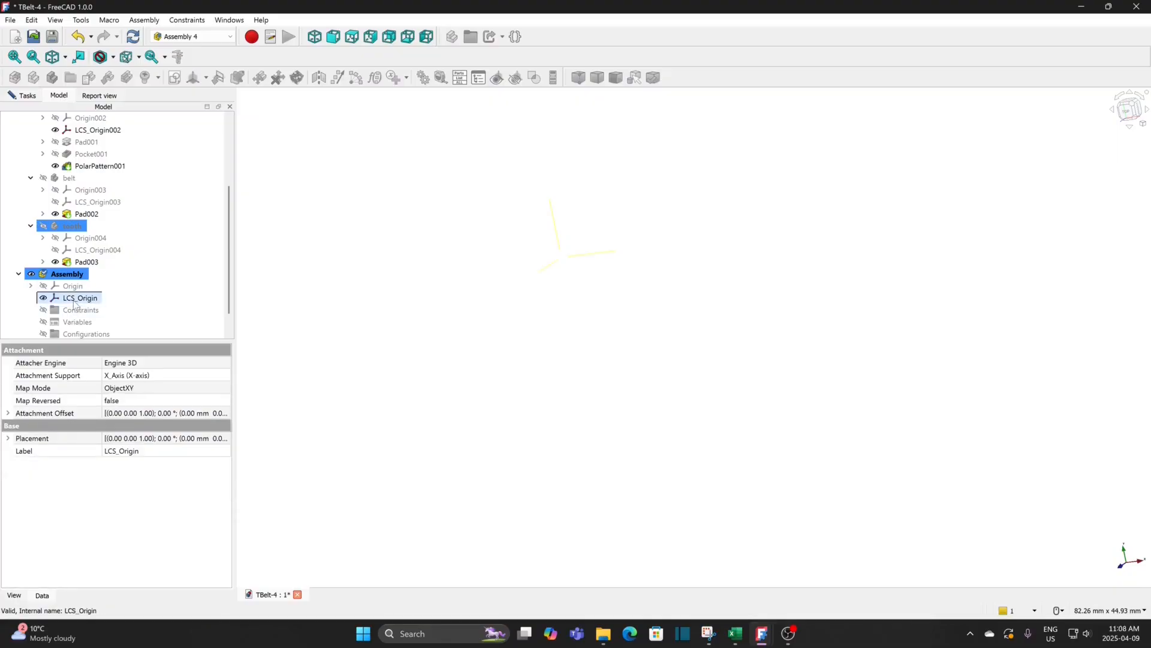
left_click(28, 96)
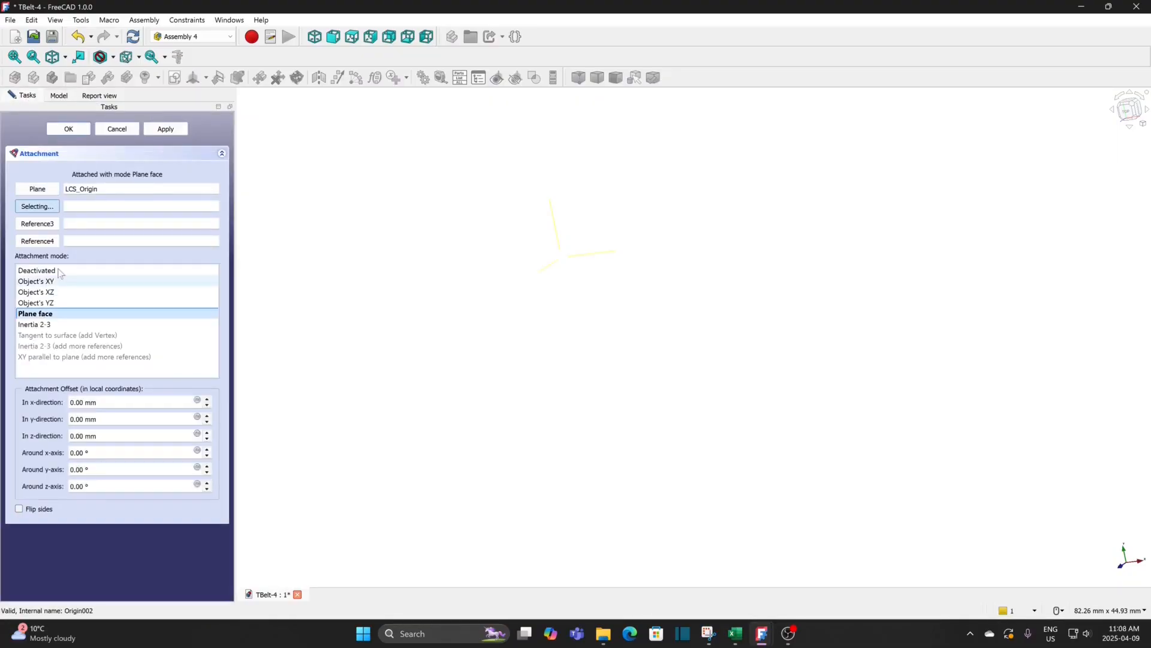
left_click(73, 130)
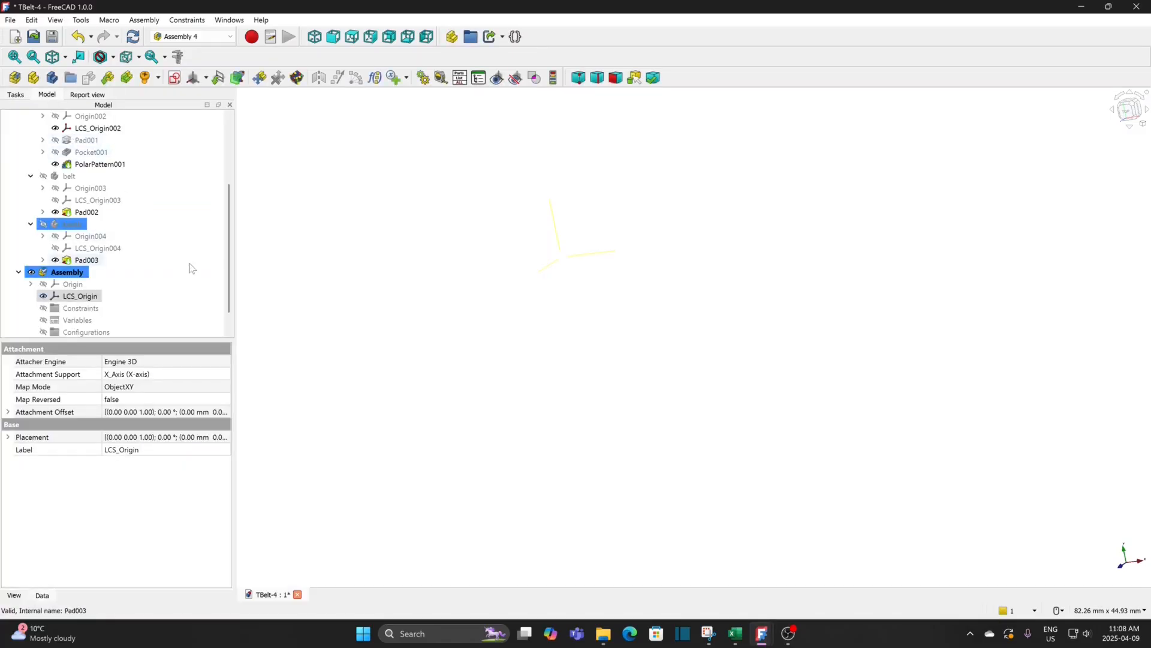
- Open the empty master sketch under the Assembly for editing
scroll(232, 292, "down", 1)
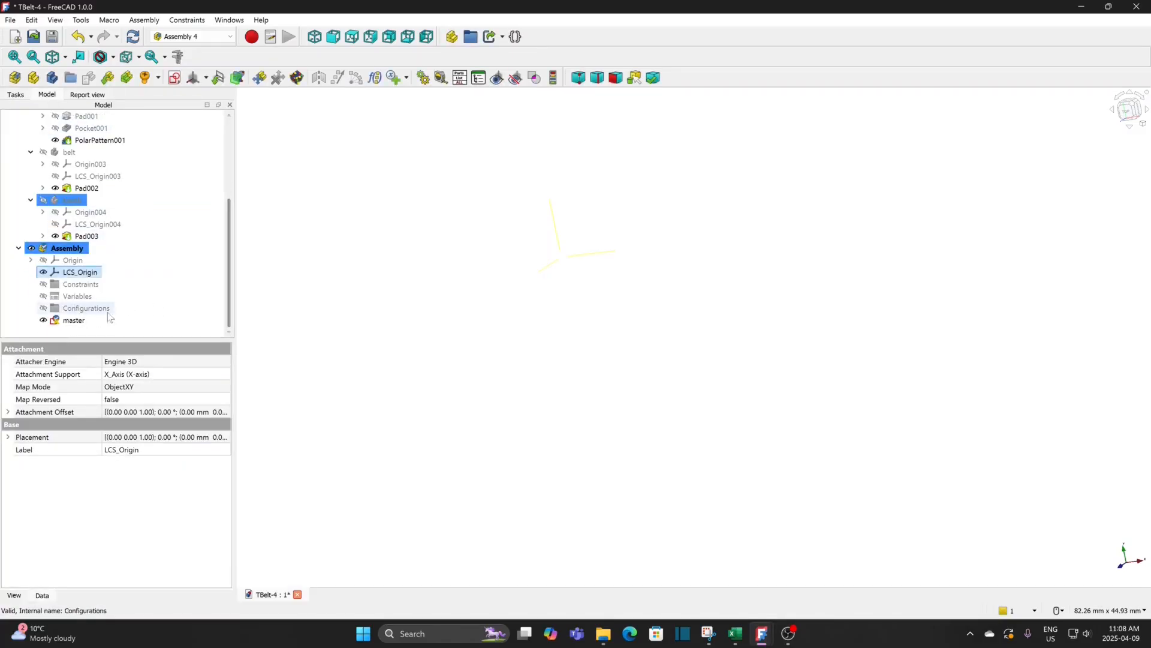
double_click(73, 321)
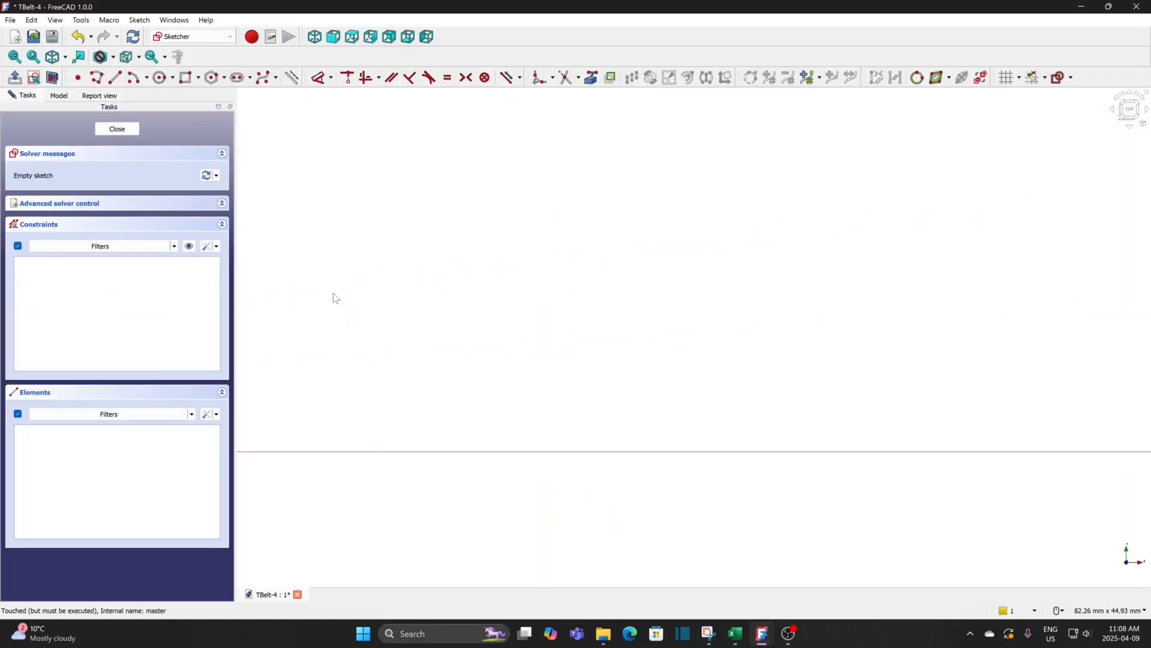
left_click(14, 57)
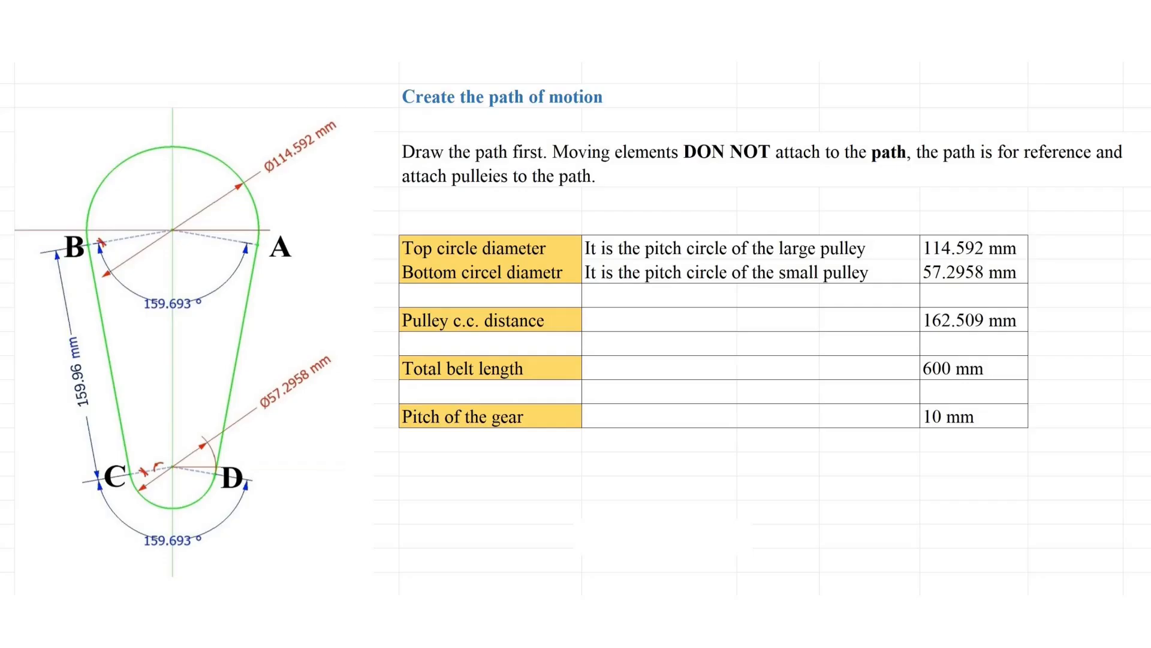
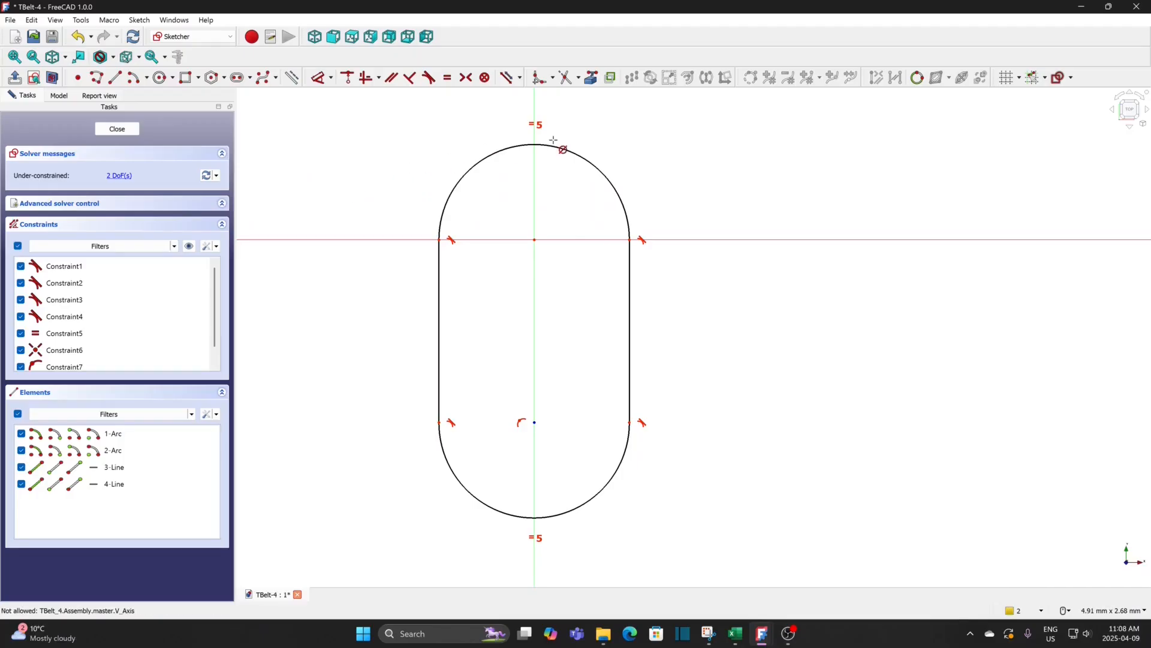
- Constrain the diameter of the slot's upper arc to 114.592 mm
left_click(569, 151)
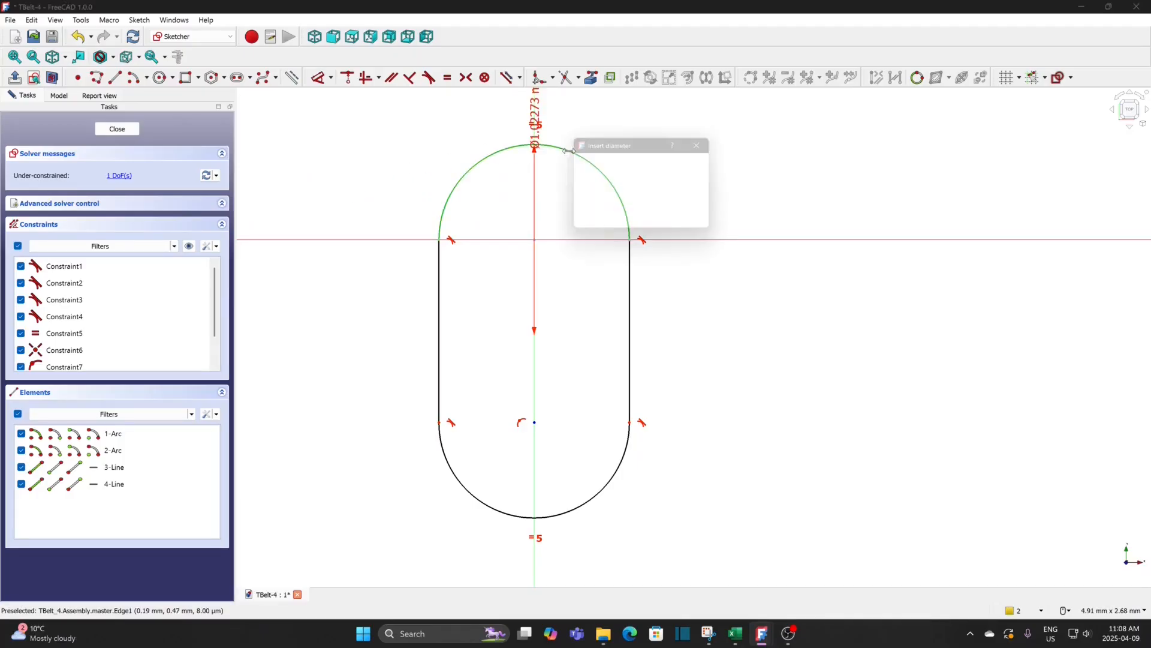
type("114.592")
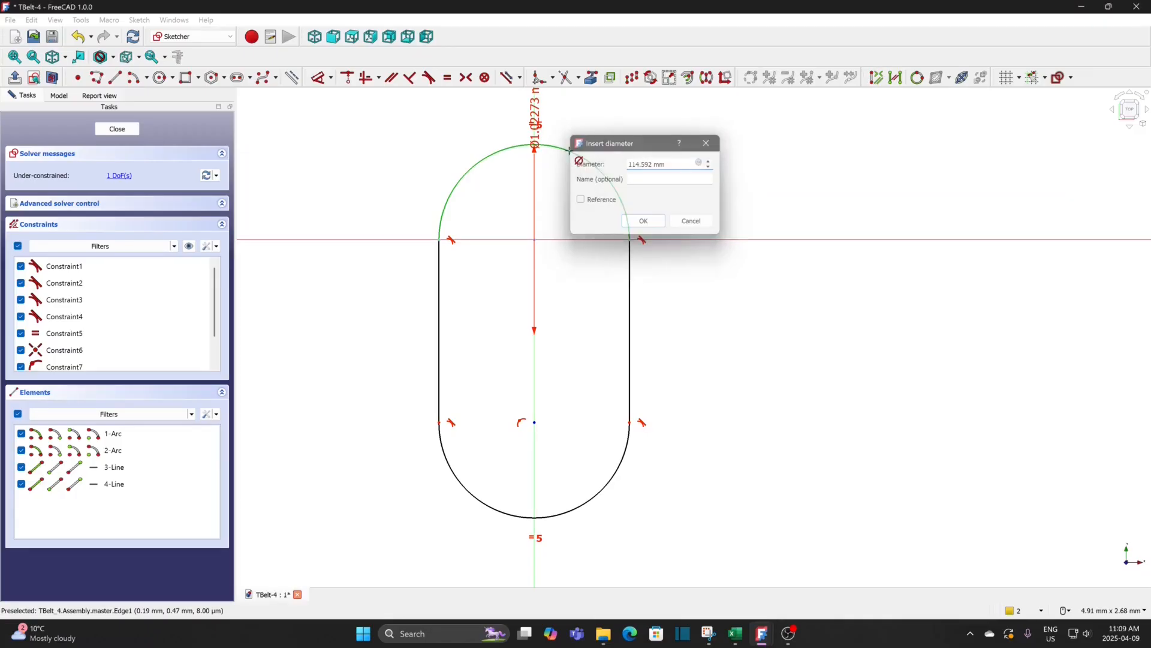
key("Return")
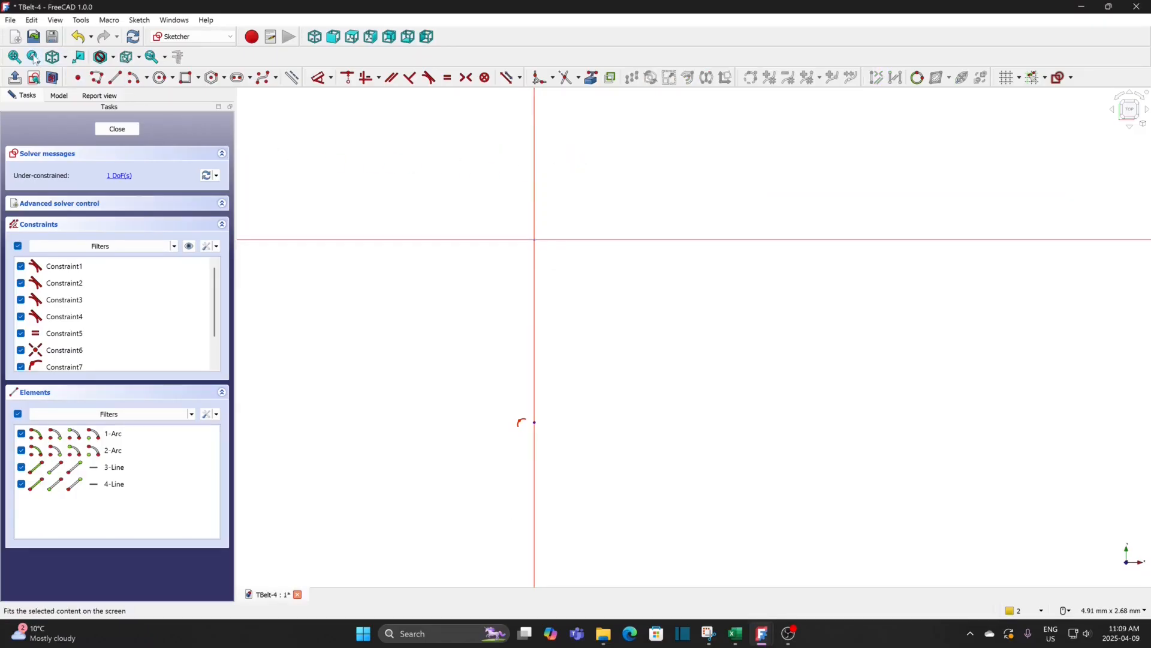
left_click(14, 56)
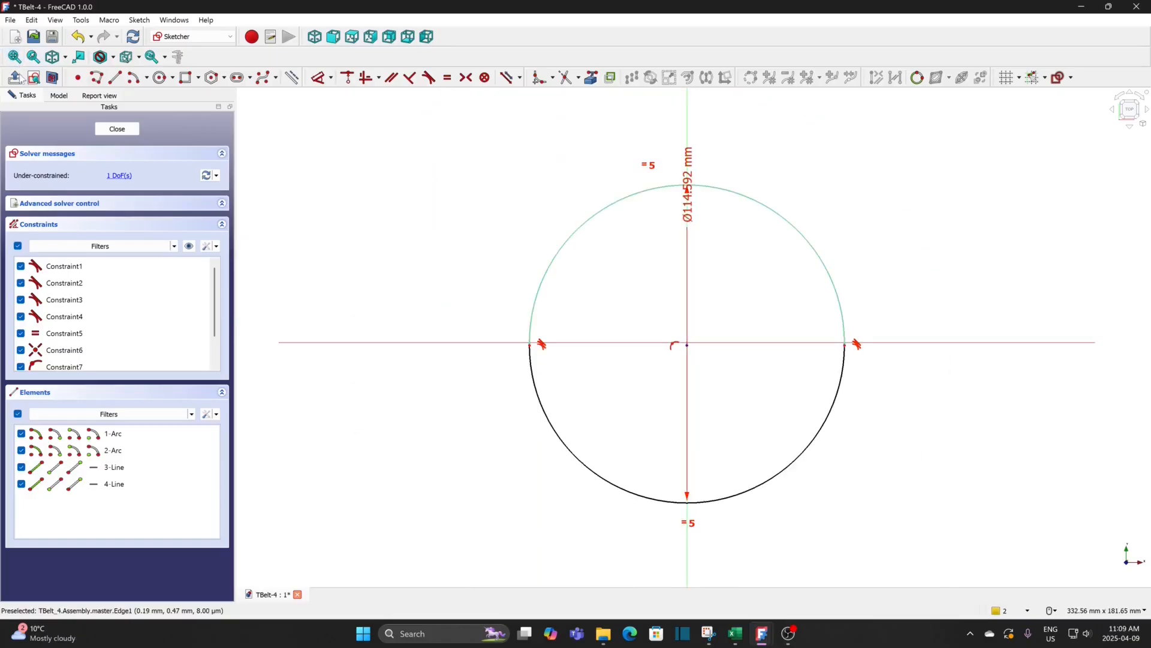
scroll(863, 371, "up", 3)
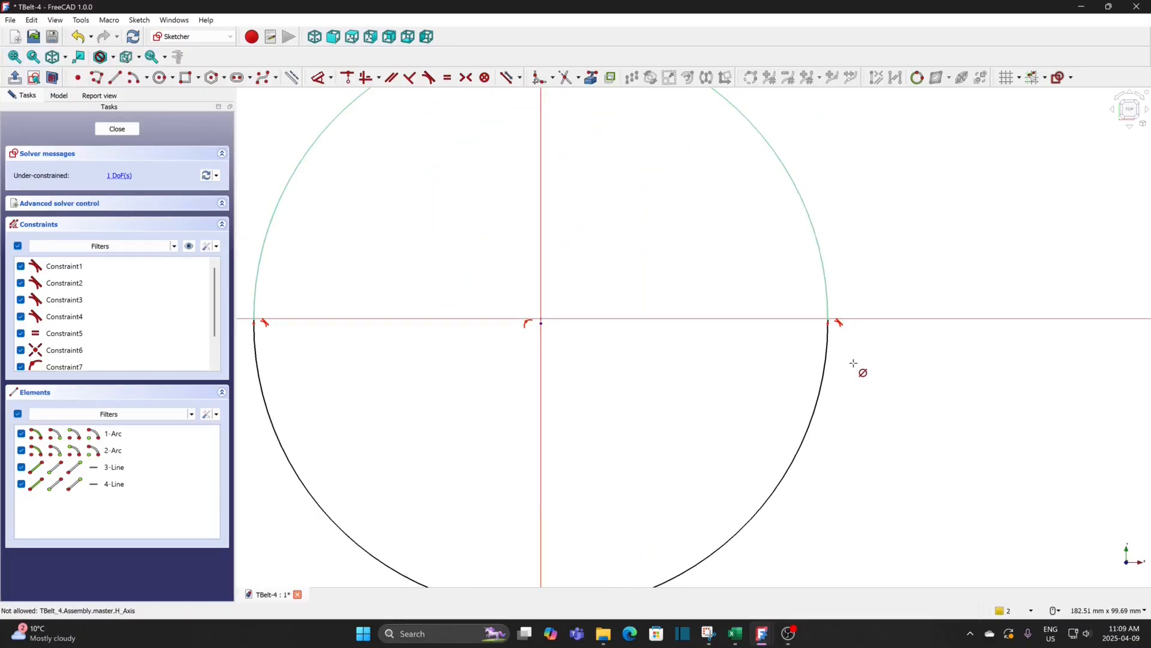
key("Escape")
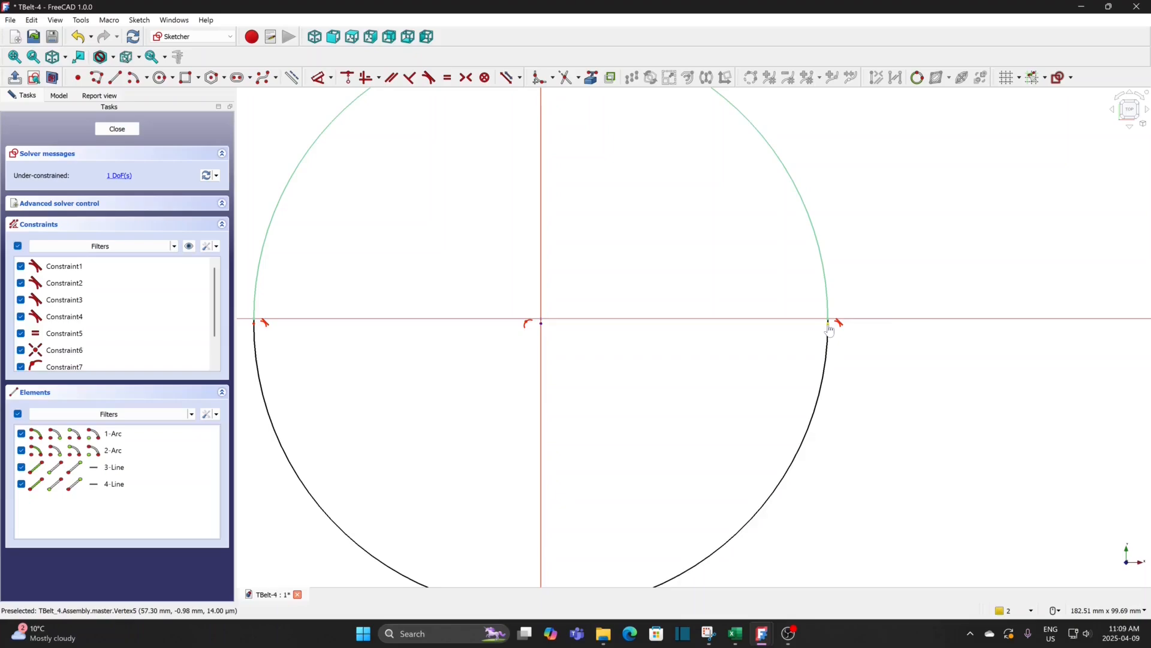
- Stretch the slot downward to about 29 mm between arc centres and place the diameter label outside the upper arc
mouse_move(831, 327)
left_mouse_down()
mouse_move(799, 437)
mouse_move(769, 442)
mouse_move(712, 423)
mouse_move(692, 440)
left_mouse_up()
scroll(712, 424, "down", 5)
middle_click_drag(704, 420, 651, 271)
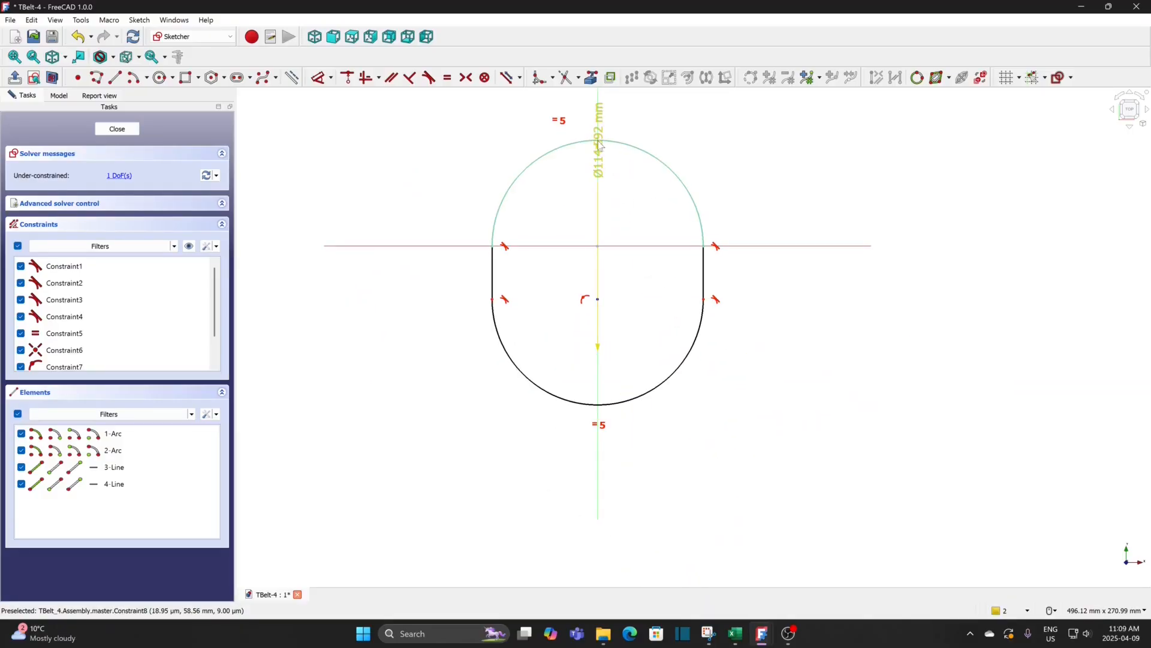
left_click_drag(599, 141, 725, 160)
- Constrain the vertical distance between the upper and lower arc centres to 162.509 mm
left_click(598, 267)
key("i")
left_click(607, 287)
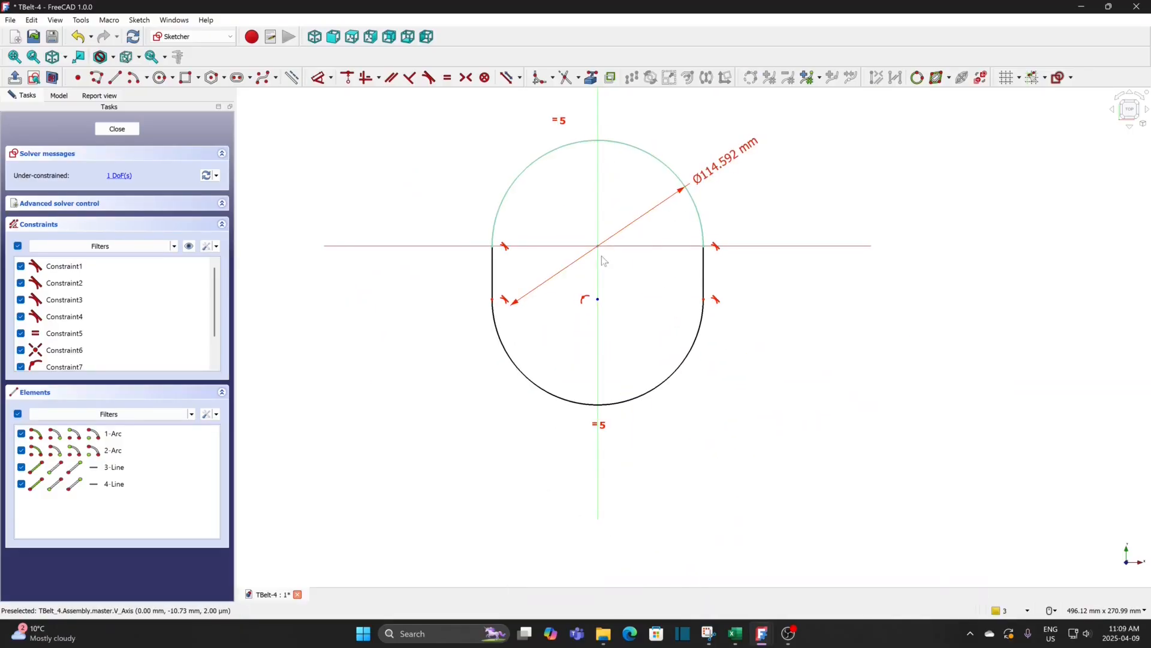
left_click(597, 299)
left_click(331, 78)
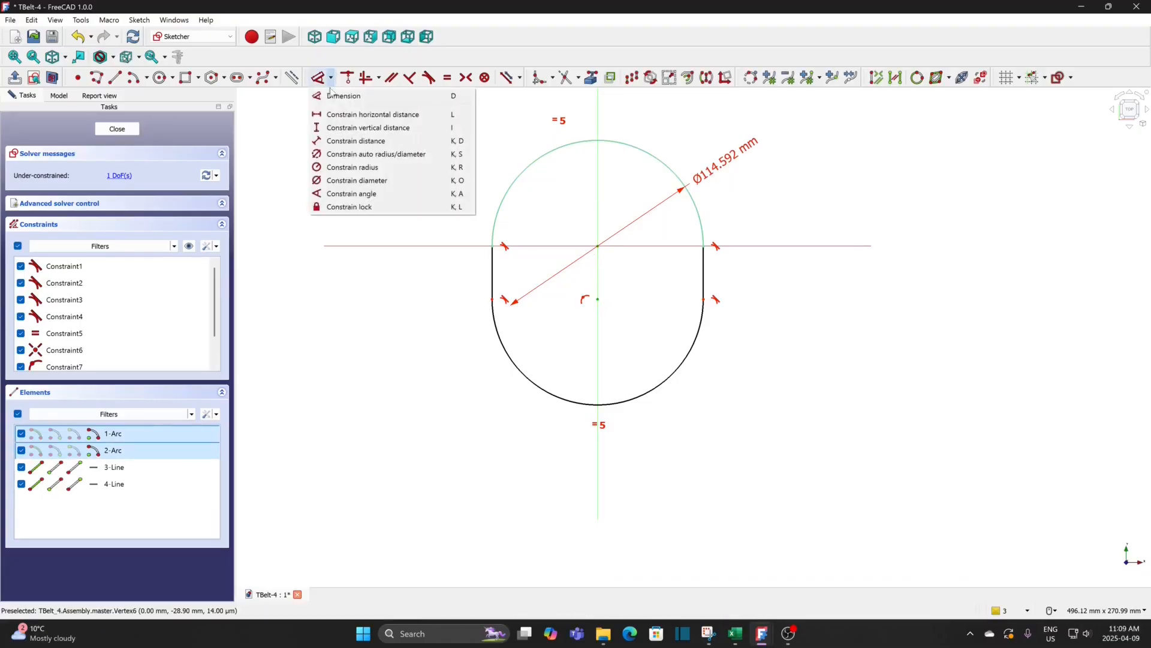
left_click(360, 124)
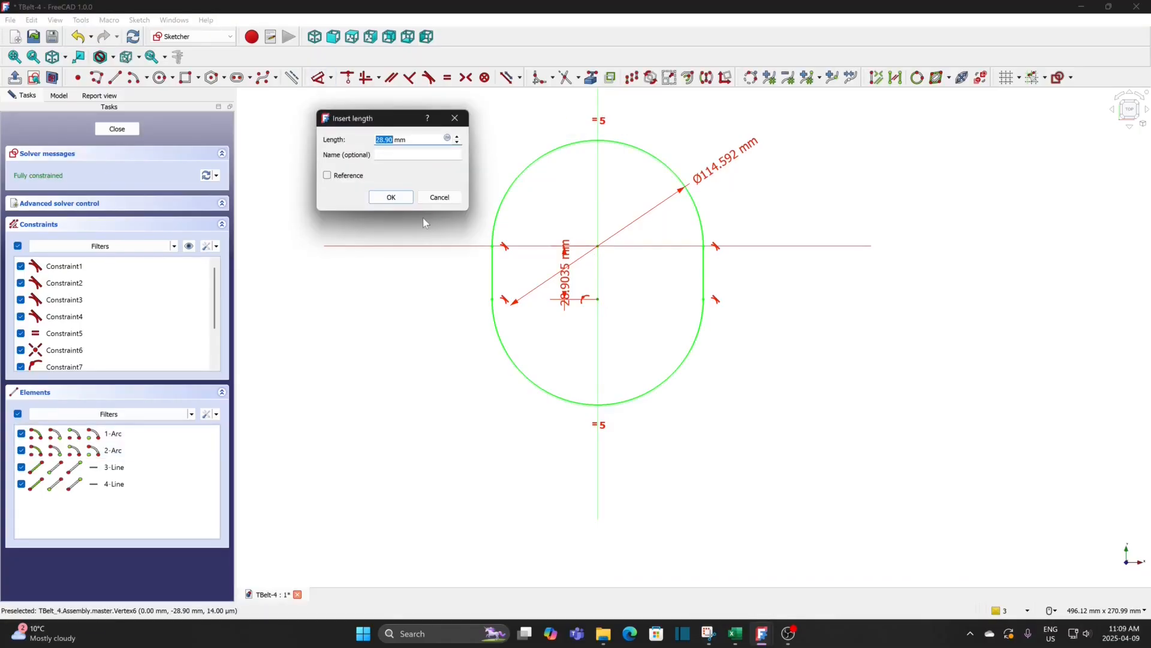
type("162.509")
key("Return")
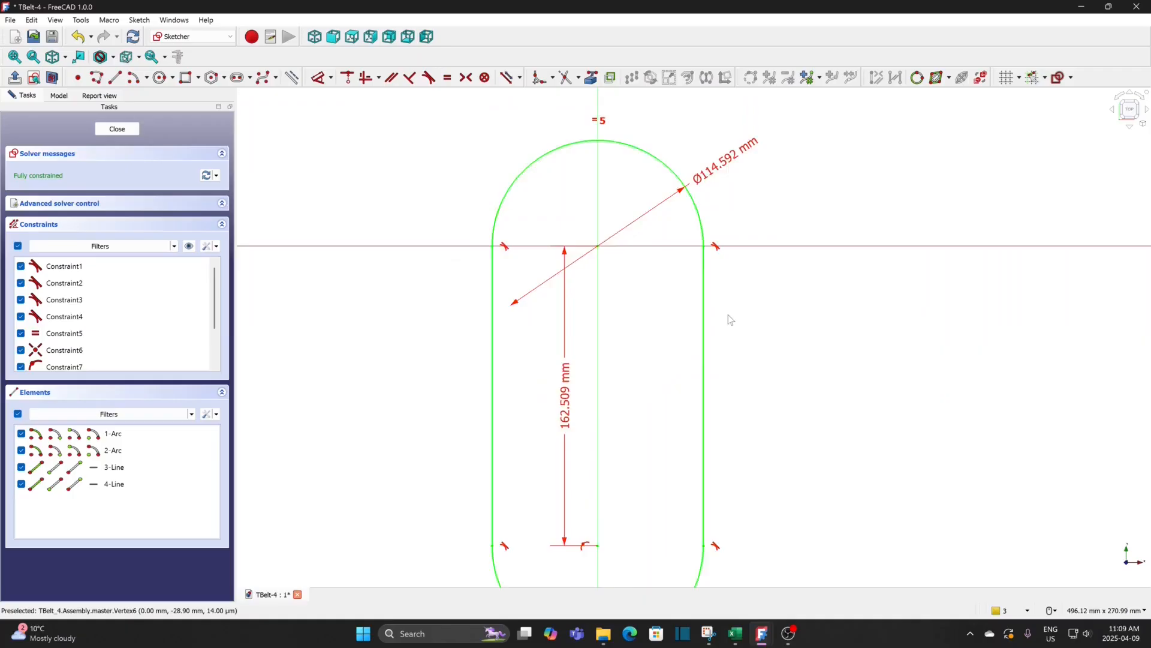
- Move the centre distance dimension outside the slot and shift the diameter label slightly farther from the upper arc
scroll(728, 319, "down", 2)
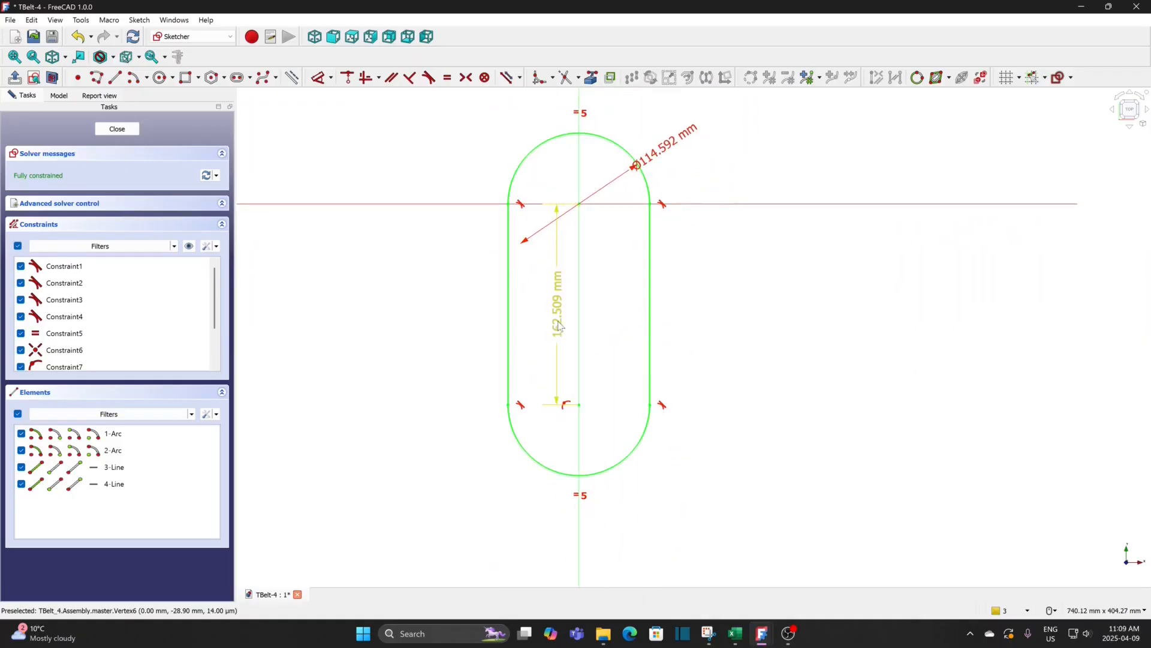
left_click_drag(559, 324, 758, 335)
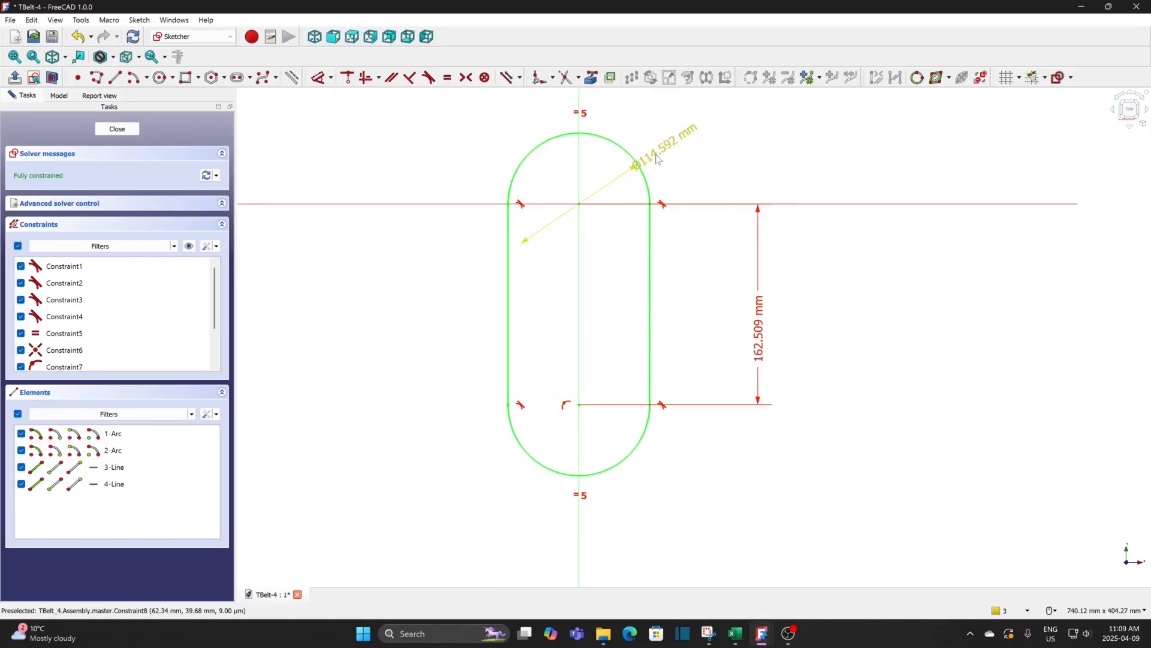
left_click_drag(655, 158, 671, 149)
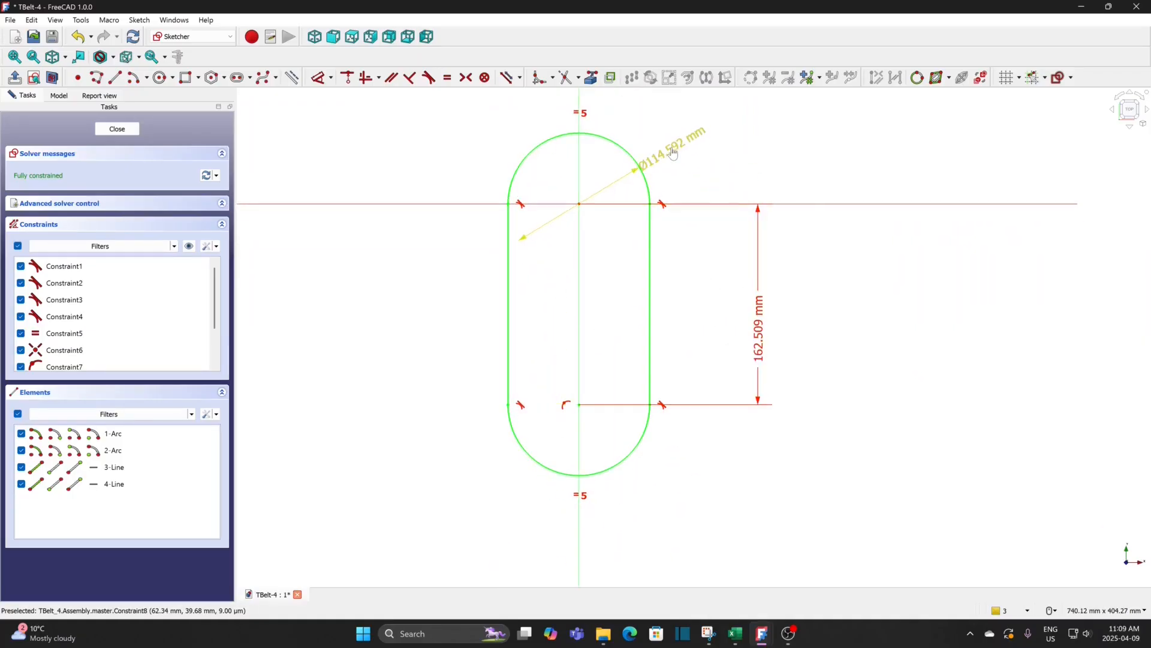
- Delete the equality constraint between the two arcs and shrink the lower arc to about 52 mm in diameter
left_click(585, 496)
key("Delete")
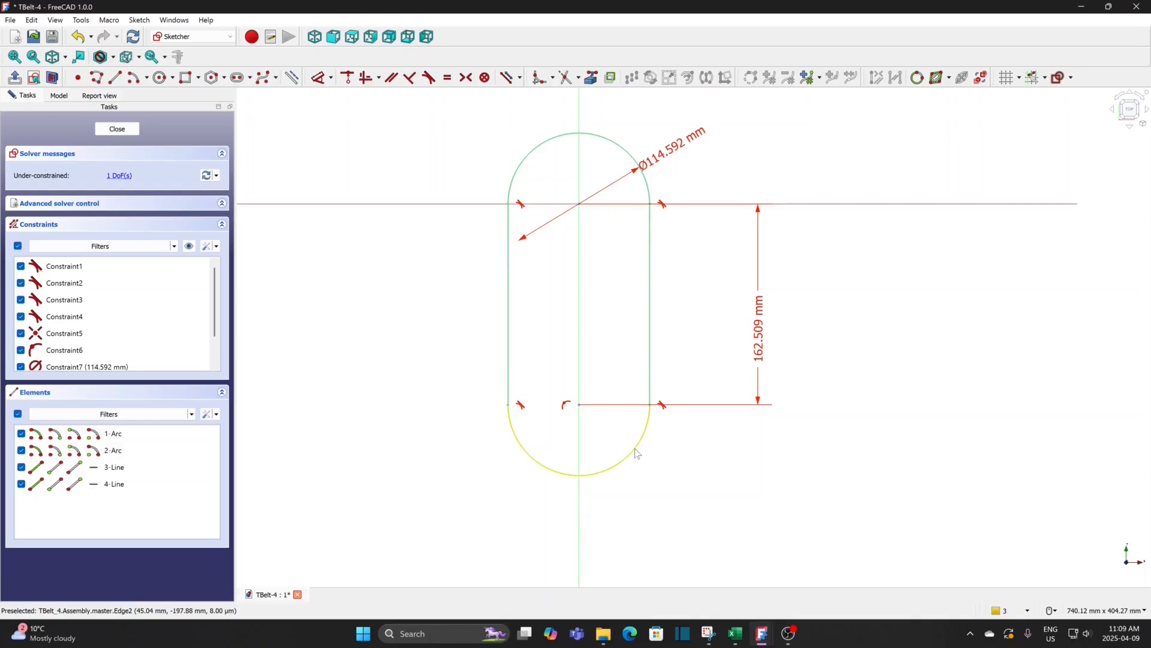
left_click_drag(637, 454, 604, 427)
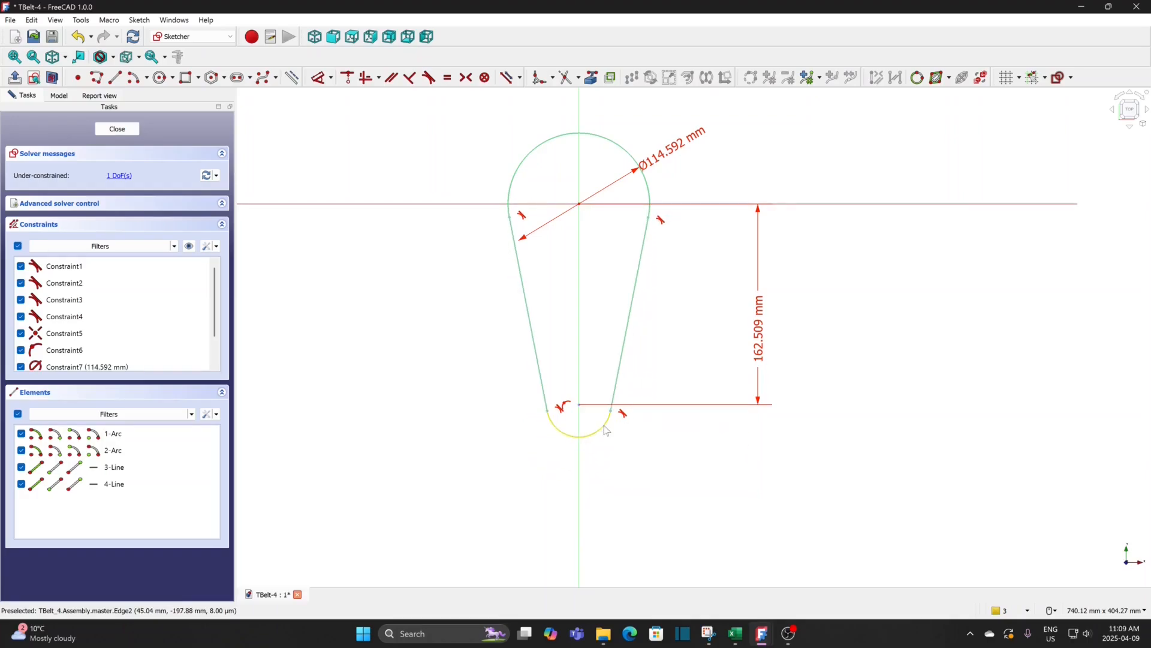
- Constrain the diameter of the lower arc to 57.2958 mm
left_click(330, 78)
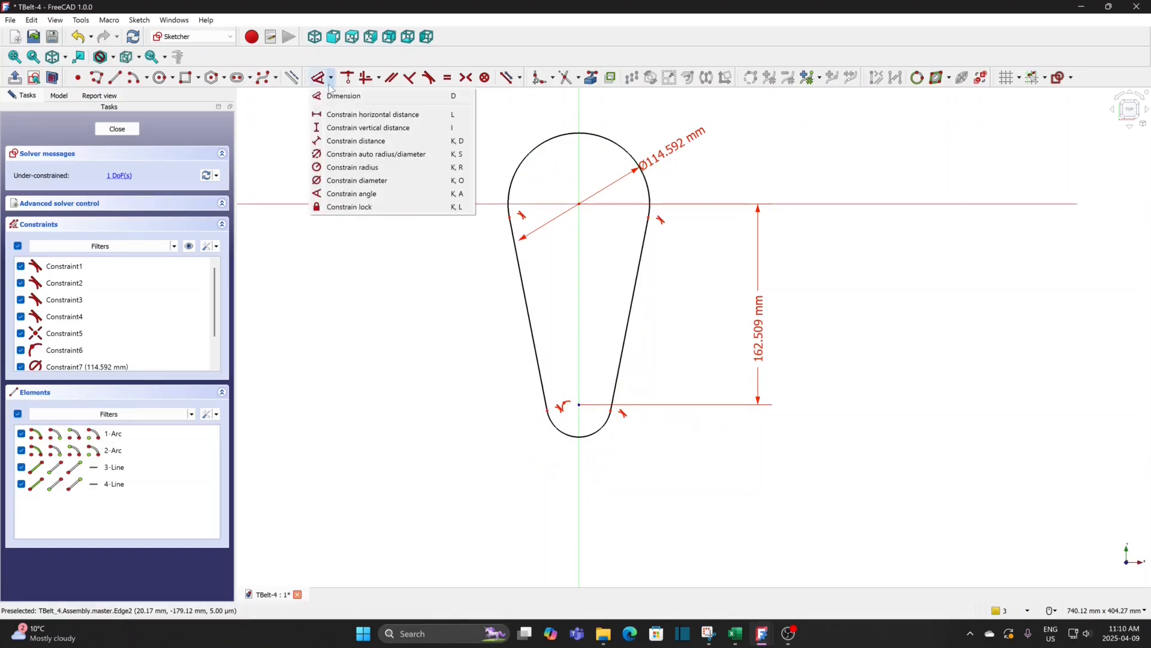
left_click(354, 181)
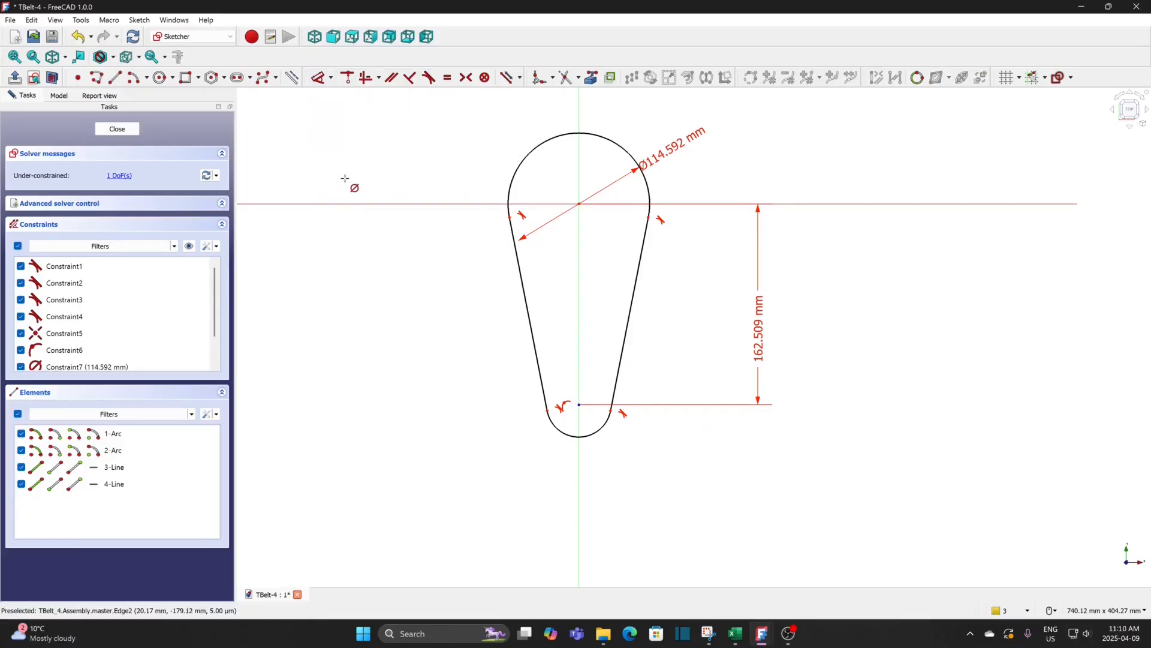
left_click(592, 433)
type("57.2958")
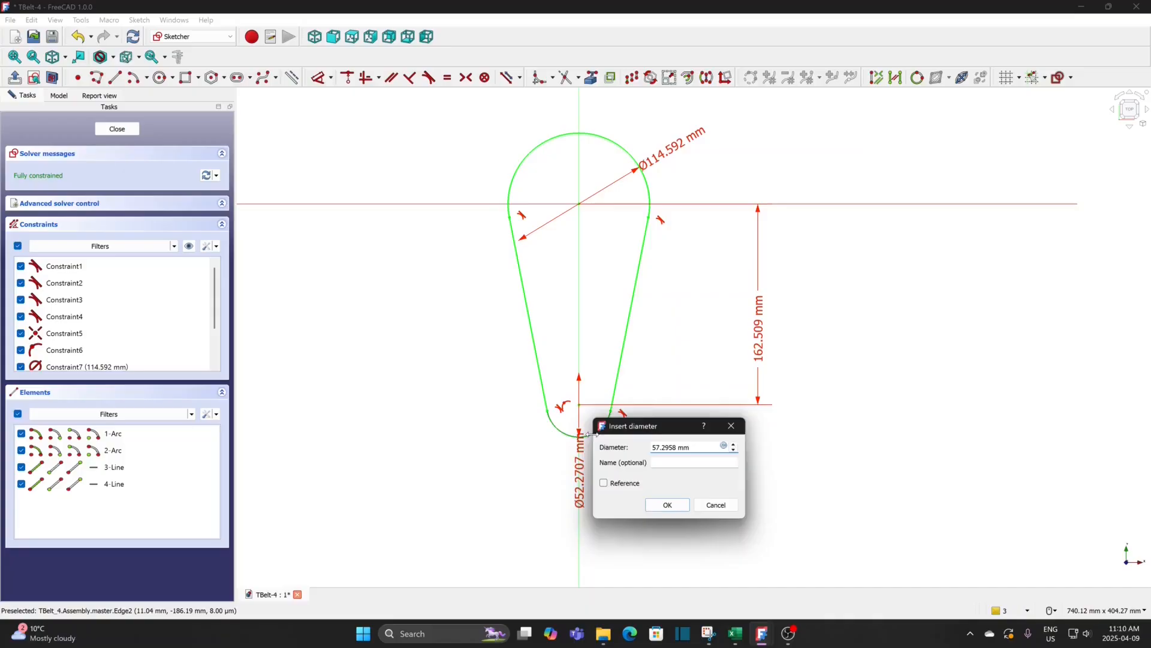
key("Return")
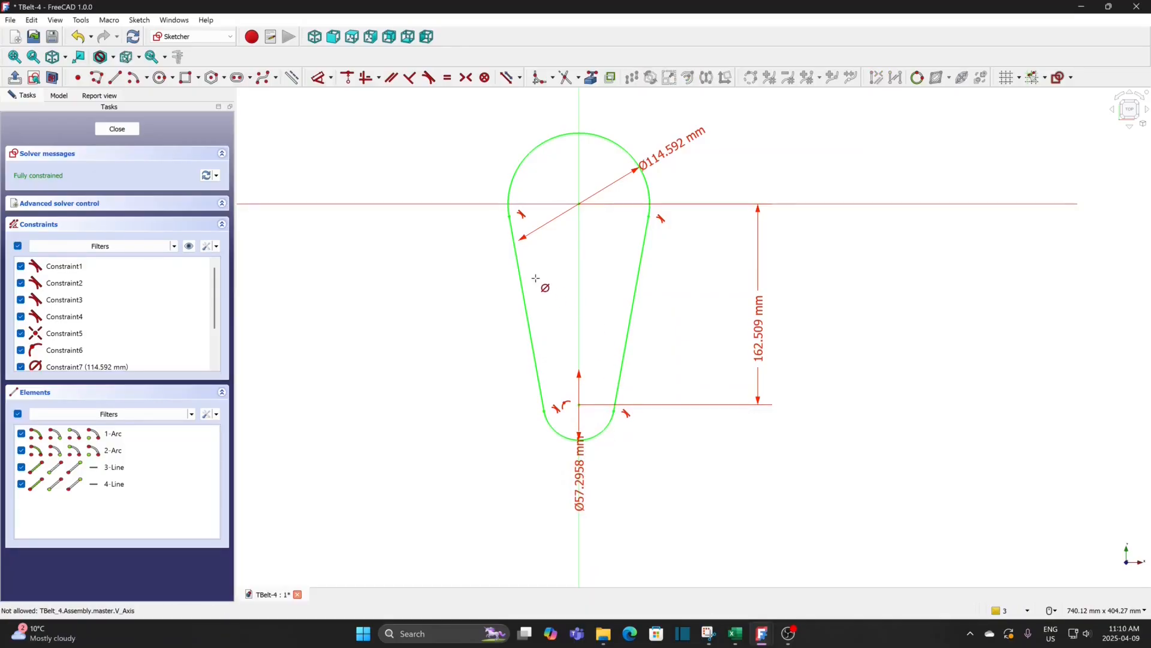
- Close the master sketch and show the whole belt path from the top view
left_click(134, 131)
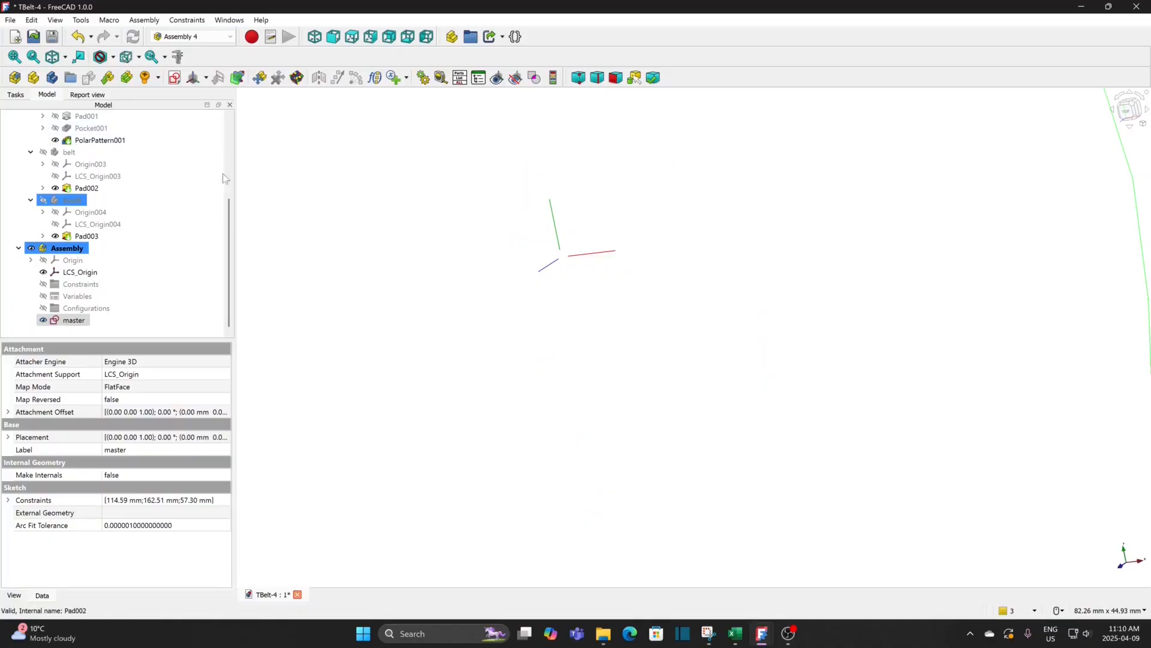
left_click(34, 58)
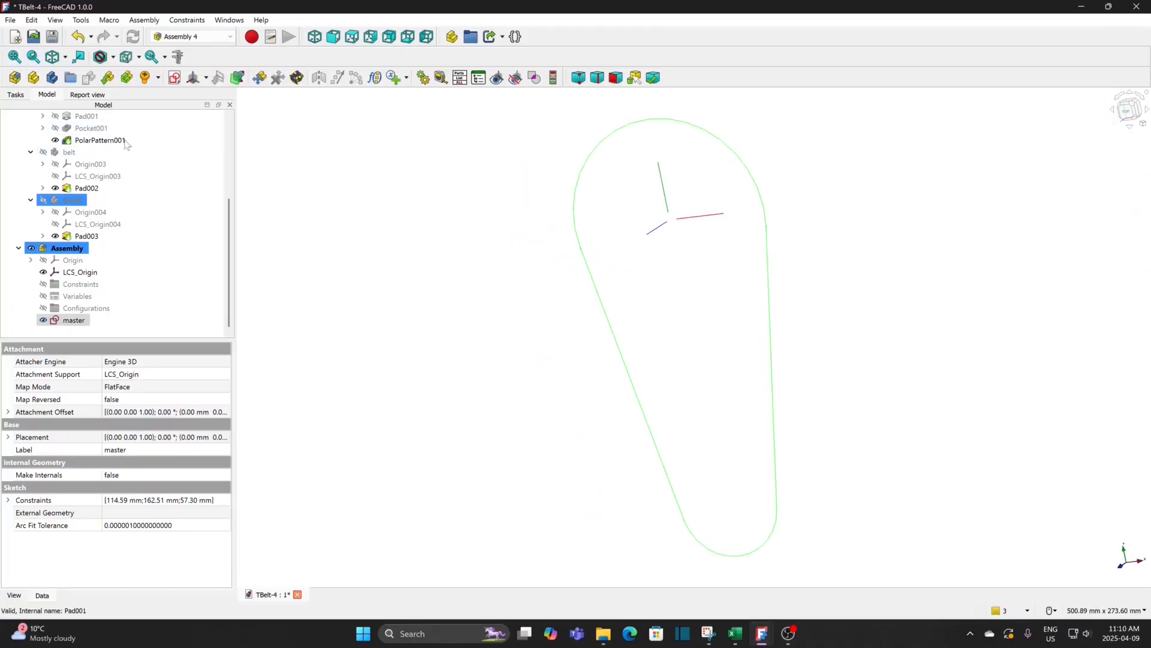
left_click(1126, 112)
scroll(856, 322, "down", 1)
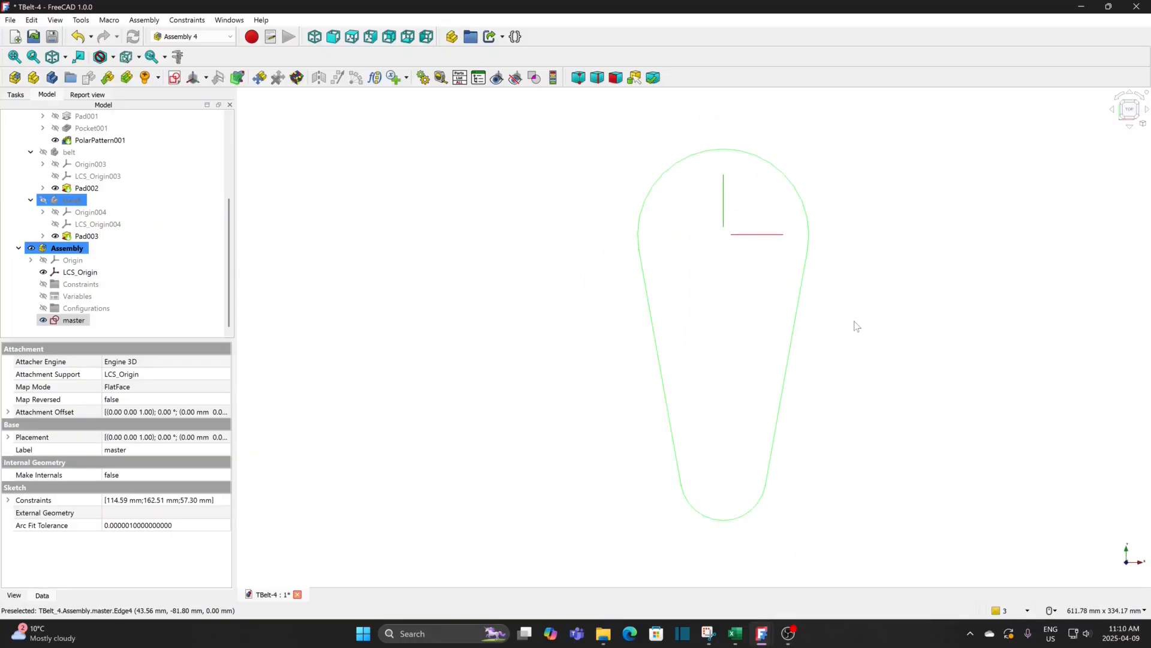
middle_click_drag(856, 324, 617, 298)
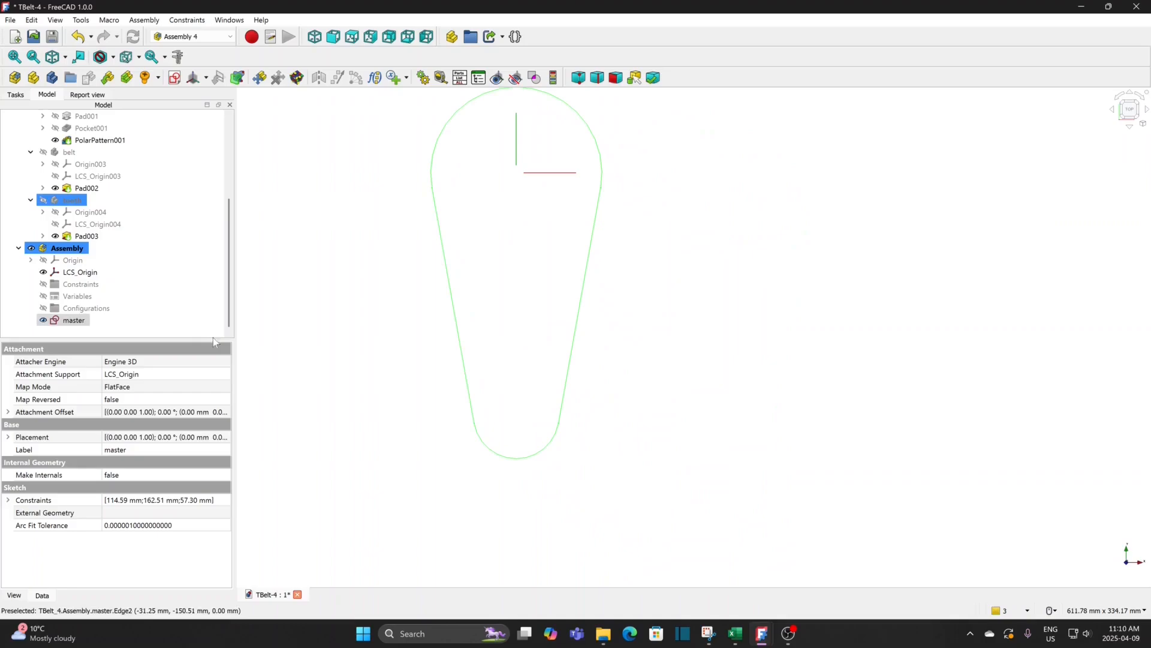
- Duplicate the Assembly's LCS_Origin together with its X-axis dependency and move the copied coordinate system into the Assembly
left_click(87, 273)
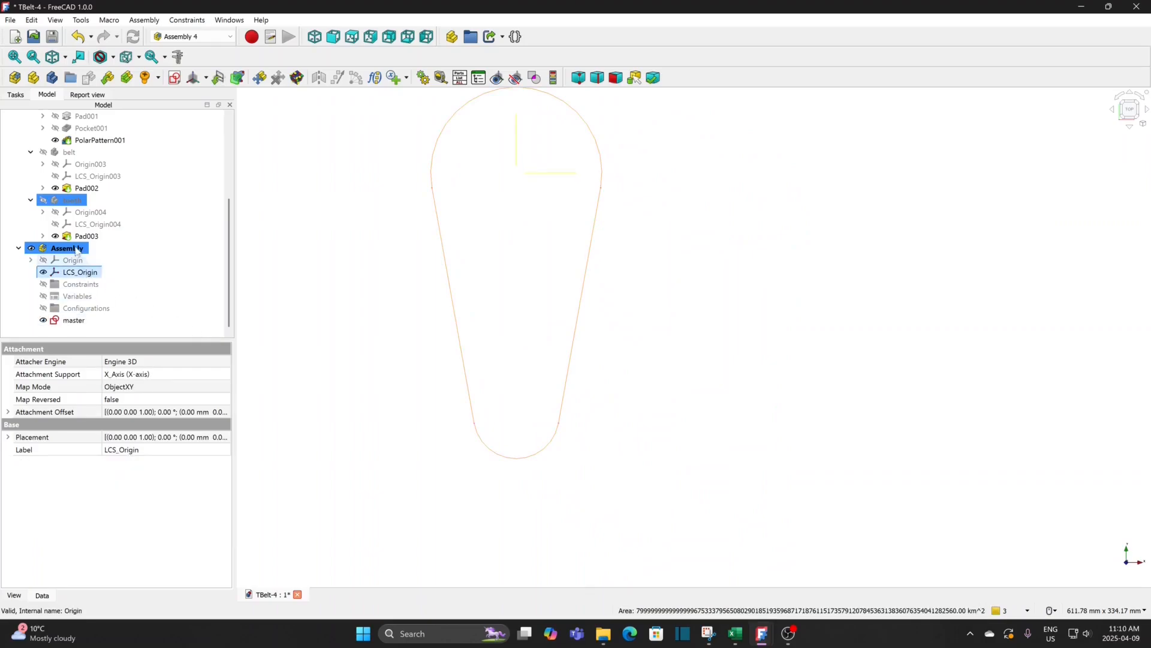
left_click(32, 20)
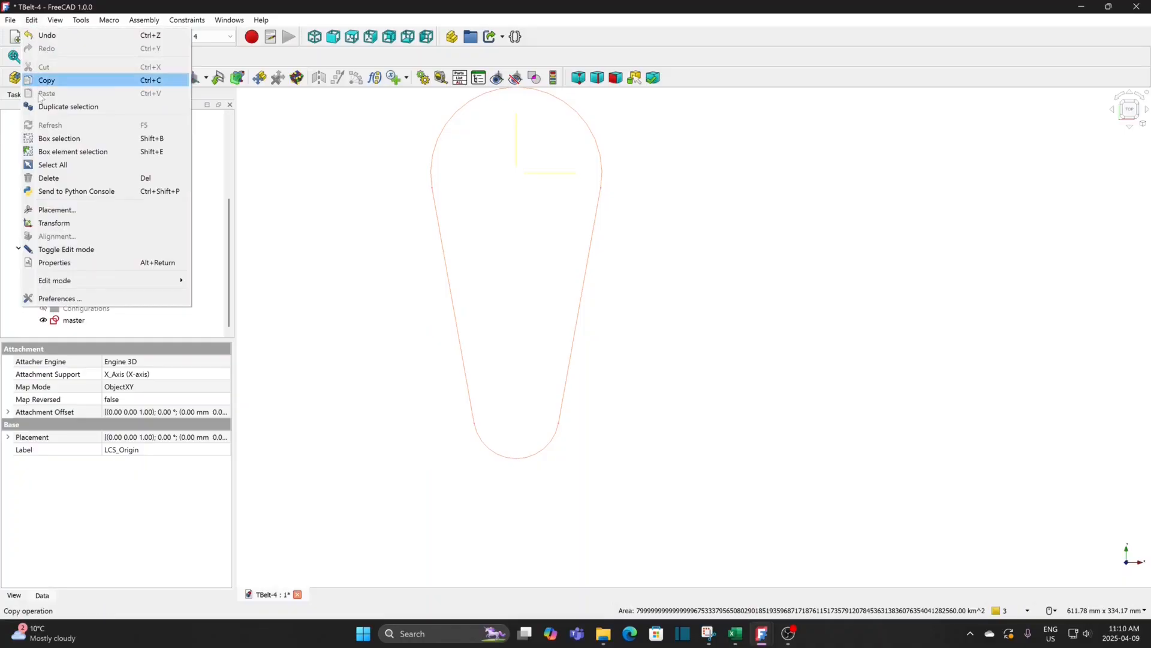
left_click(63, 107)
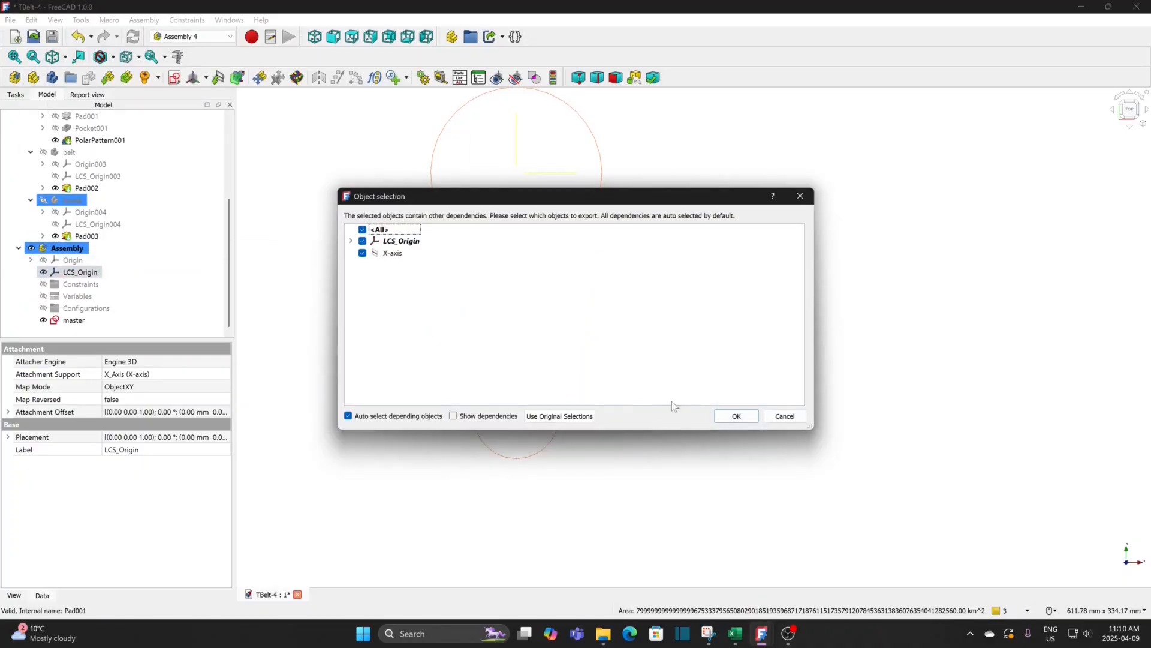
left_click(731, 417)
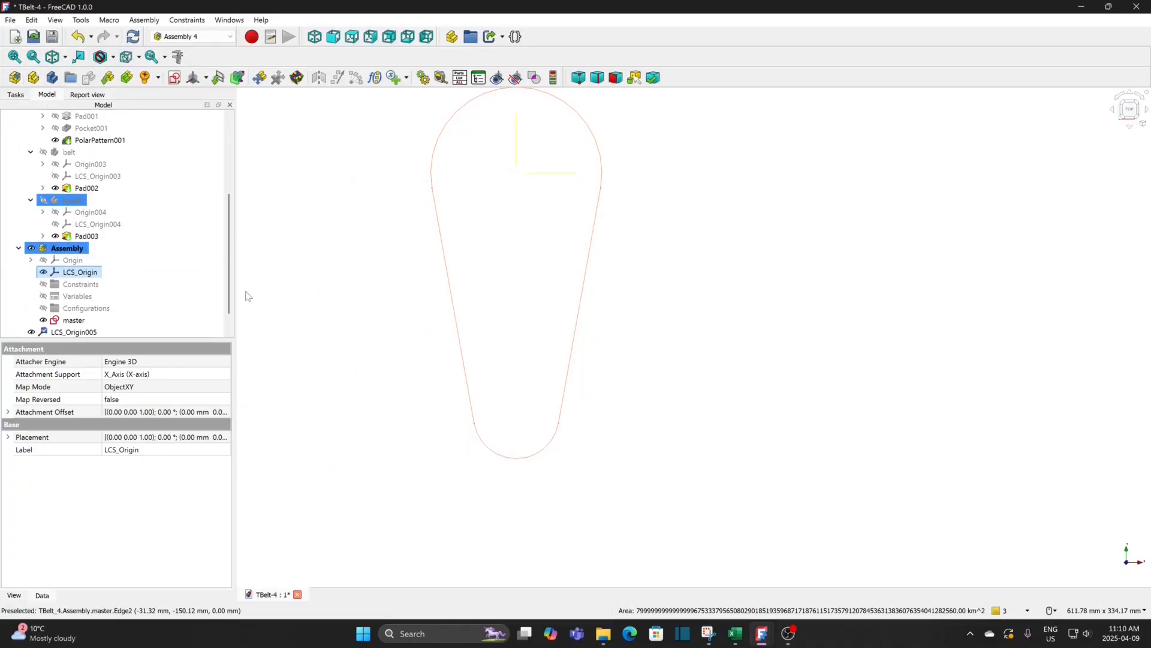
left_click_drag(228, 277, 227, 315)
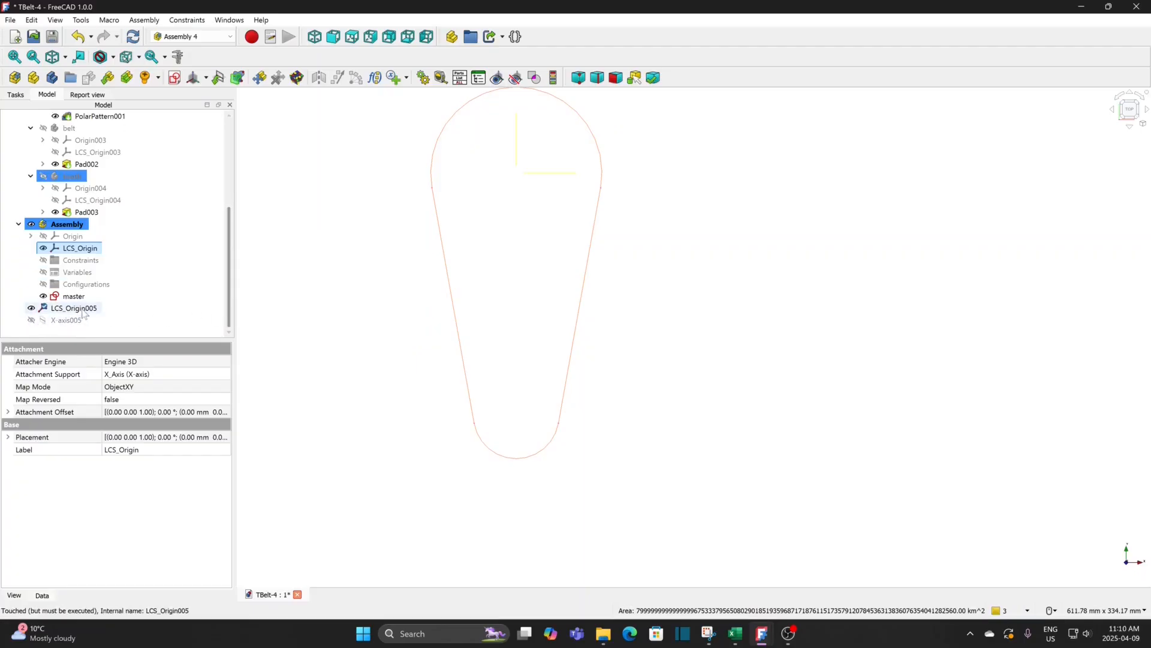
left_click_drag(81, 309, 101, 301)
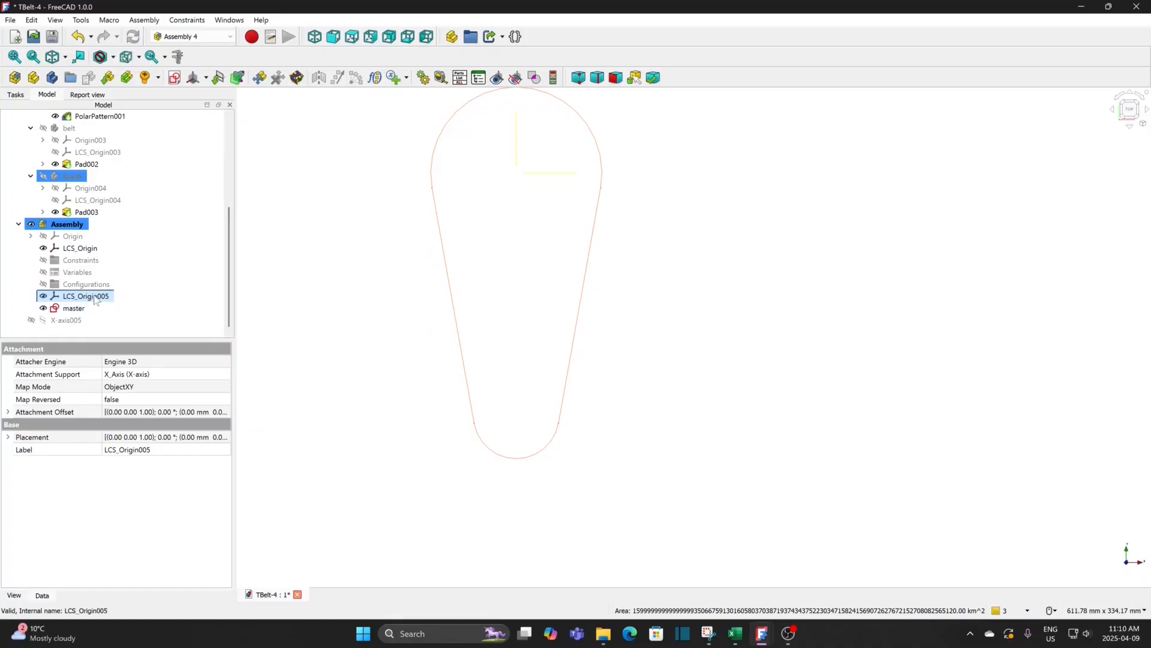
- Rename the copied coordinate system in the Assembly as UC
right_click(95, 300)
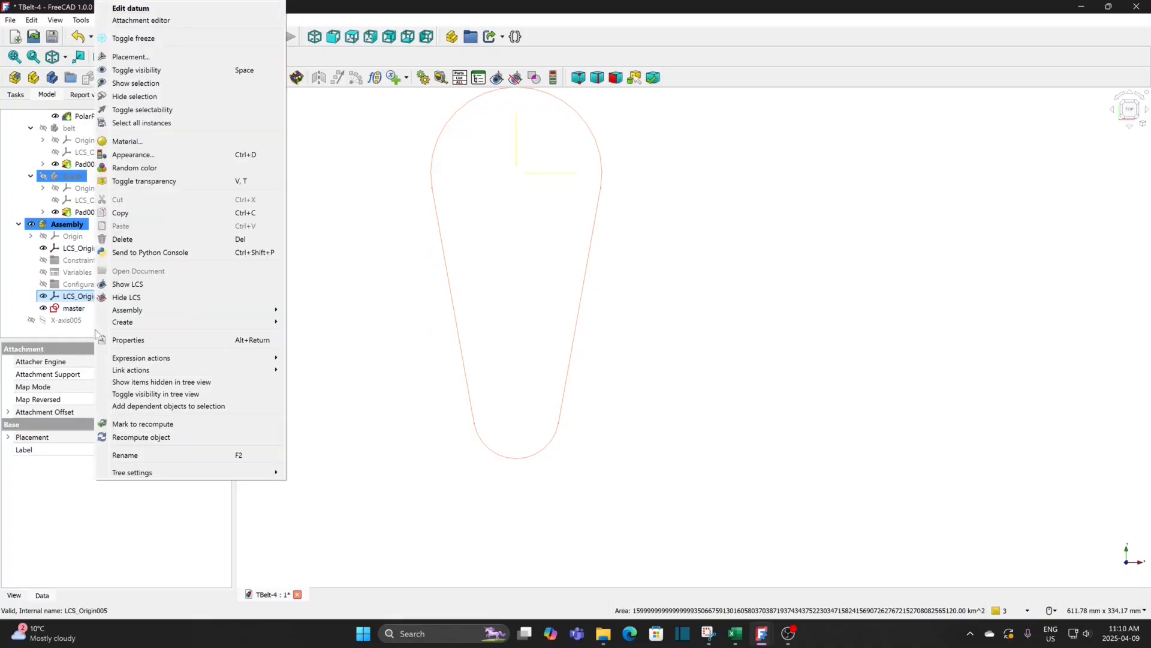
left_click(128, 456)
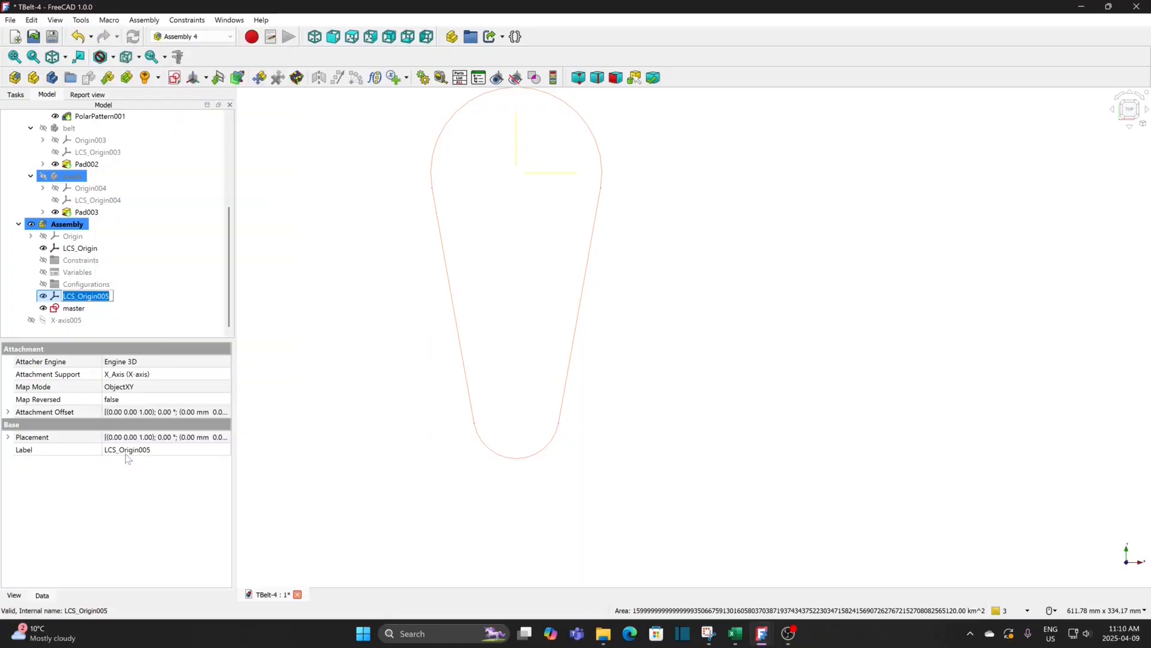
type("UC")
key("Return")
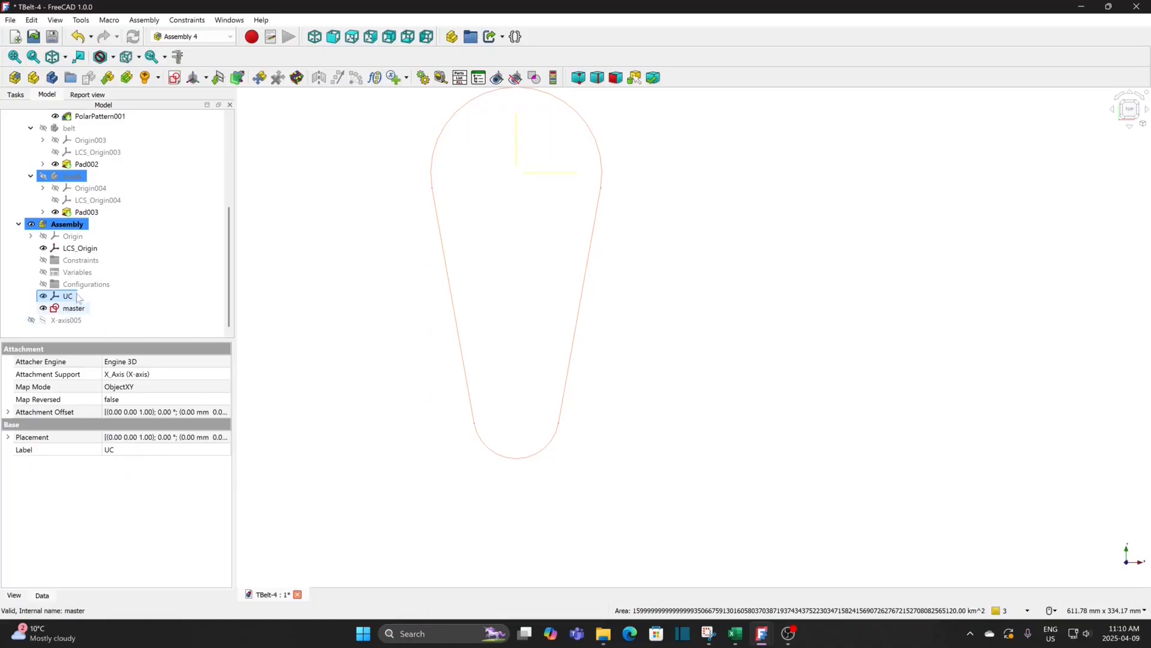
- Duplicate the Assembly's LCS_Origin again together with its X-axis dependency
left_click(93, 249)
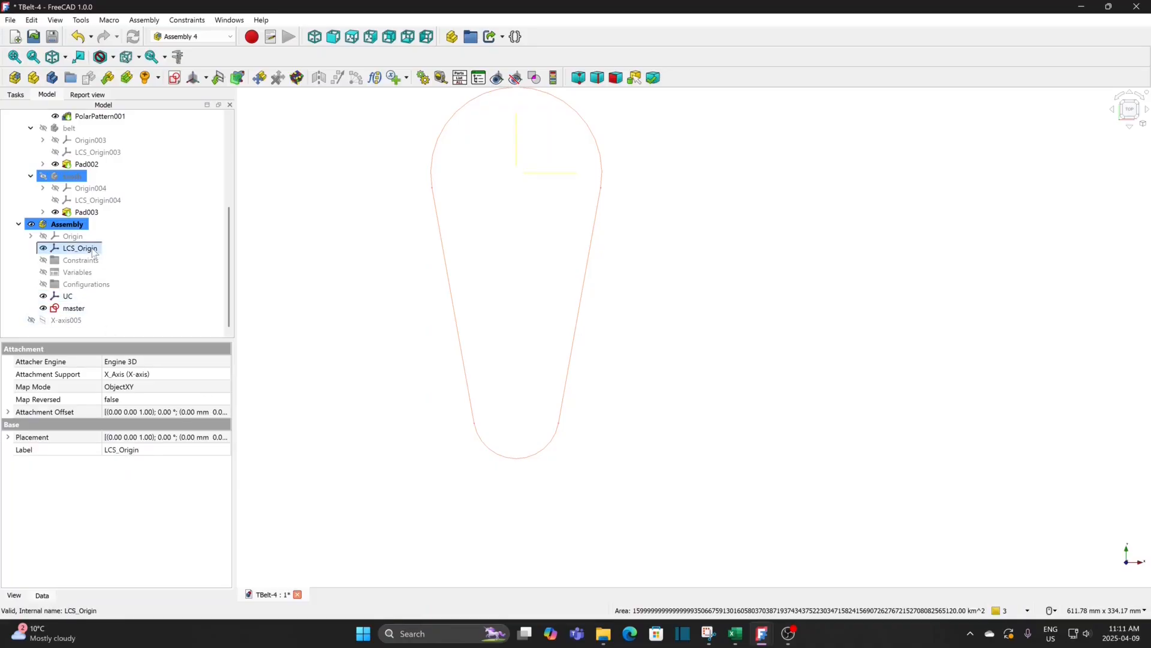
left_click(31, 20)
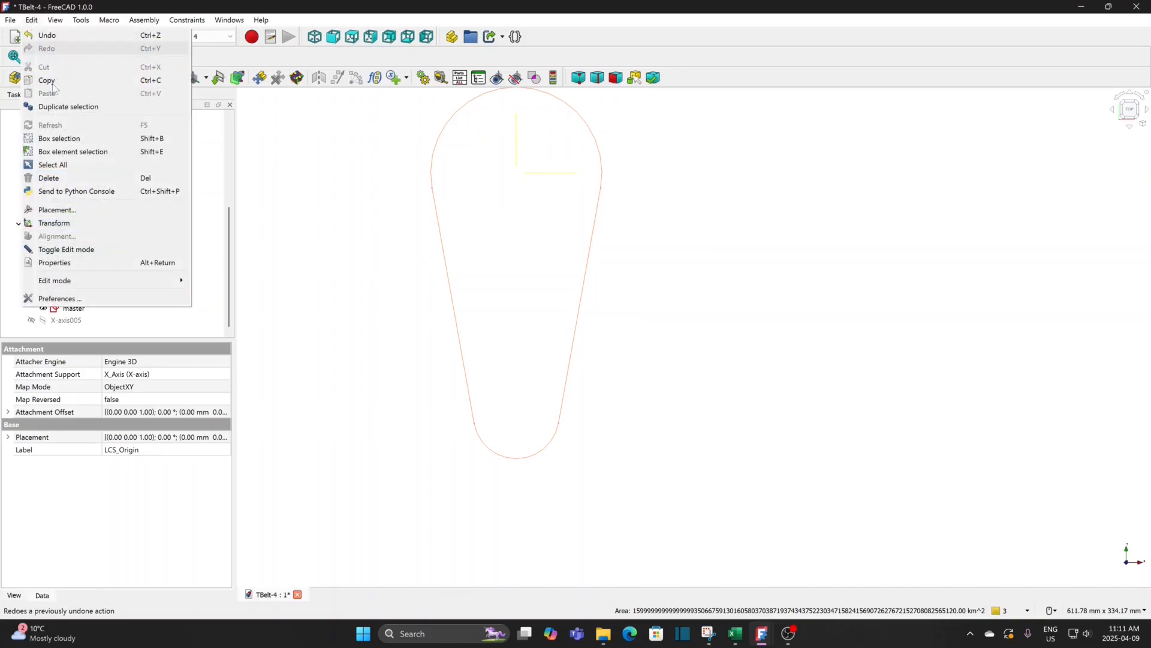
left_click(55, 106)
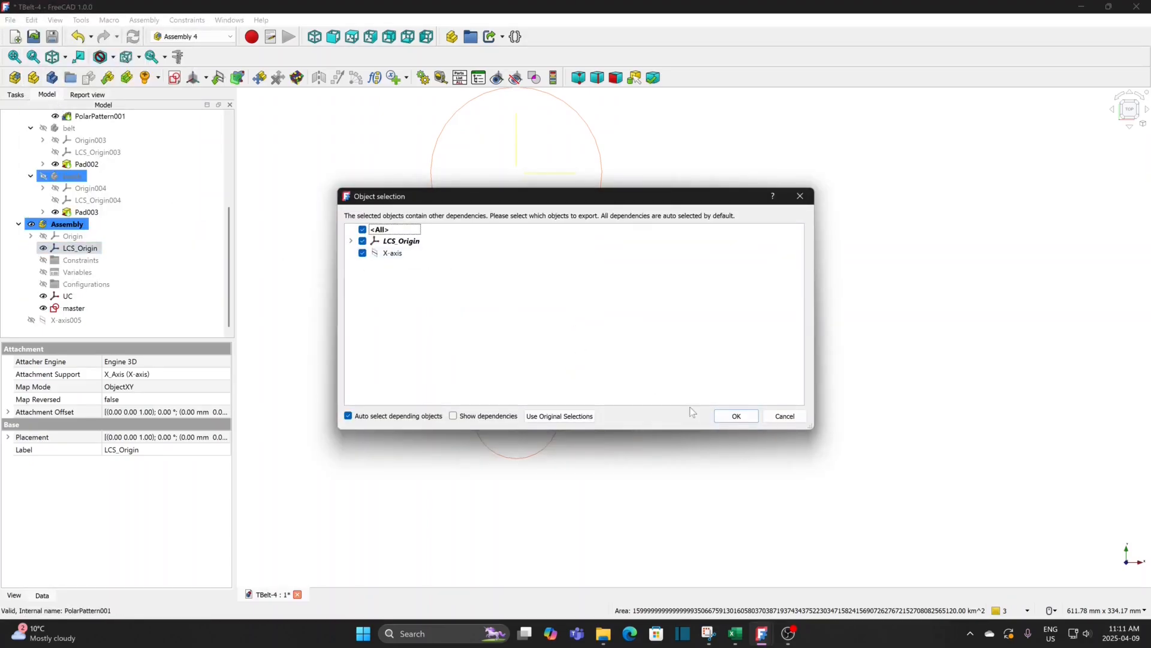
left_click(737, 415)
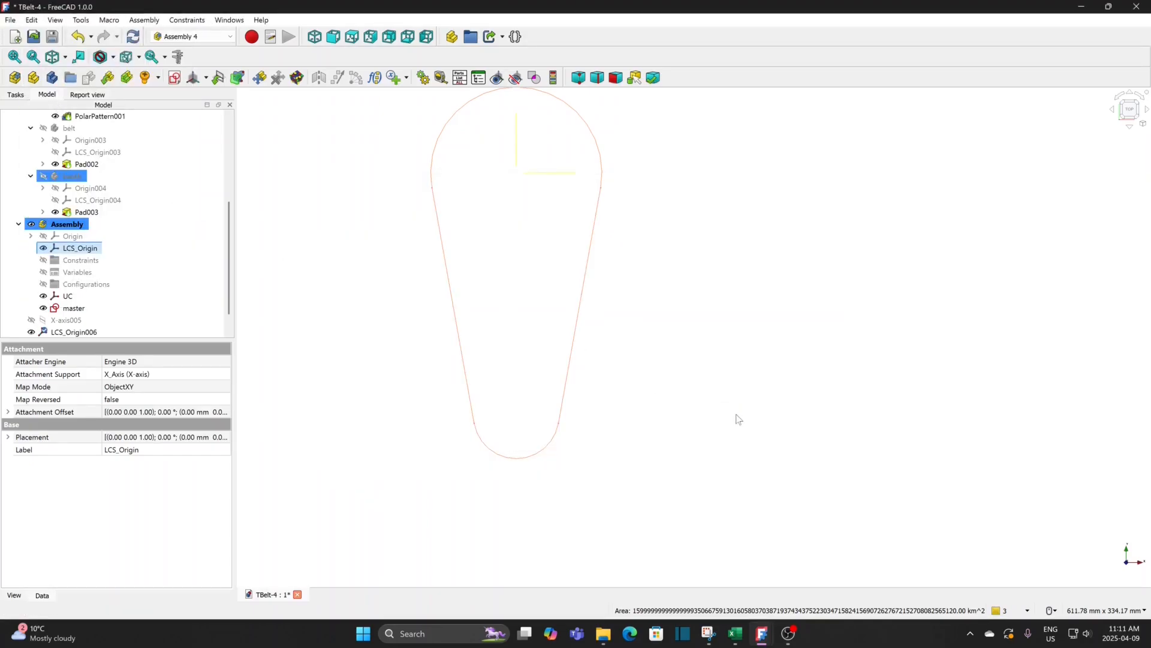
- Rename the newly copied coordinate system LCS_Origin006 as LC and move it into the Assembly
left_click(82, 334)
right_click(82, 333)
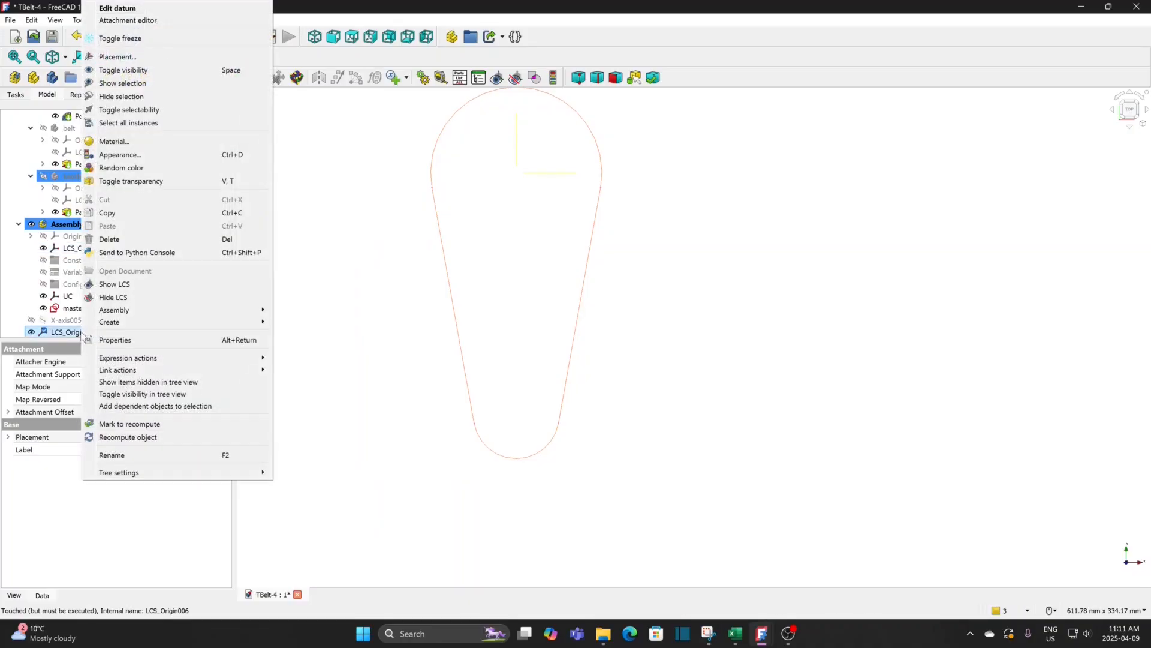
left_click(126, 454)
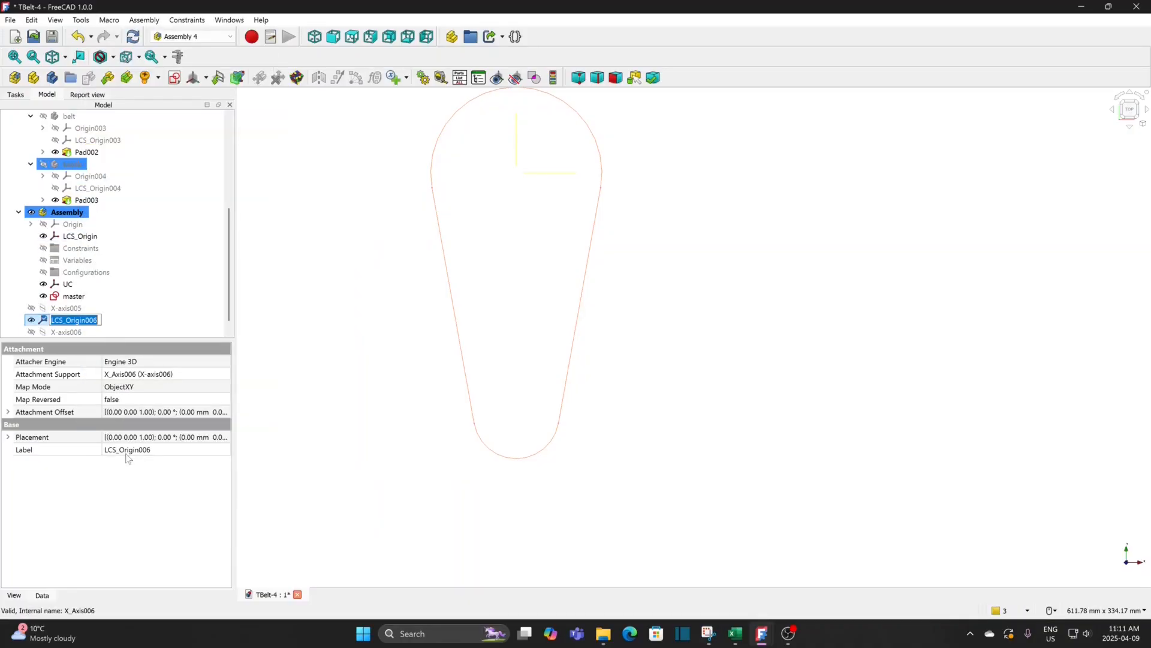
type("LC")
key("Return")
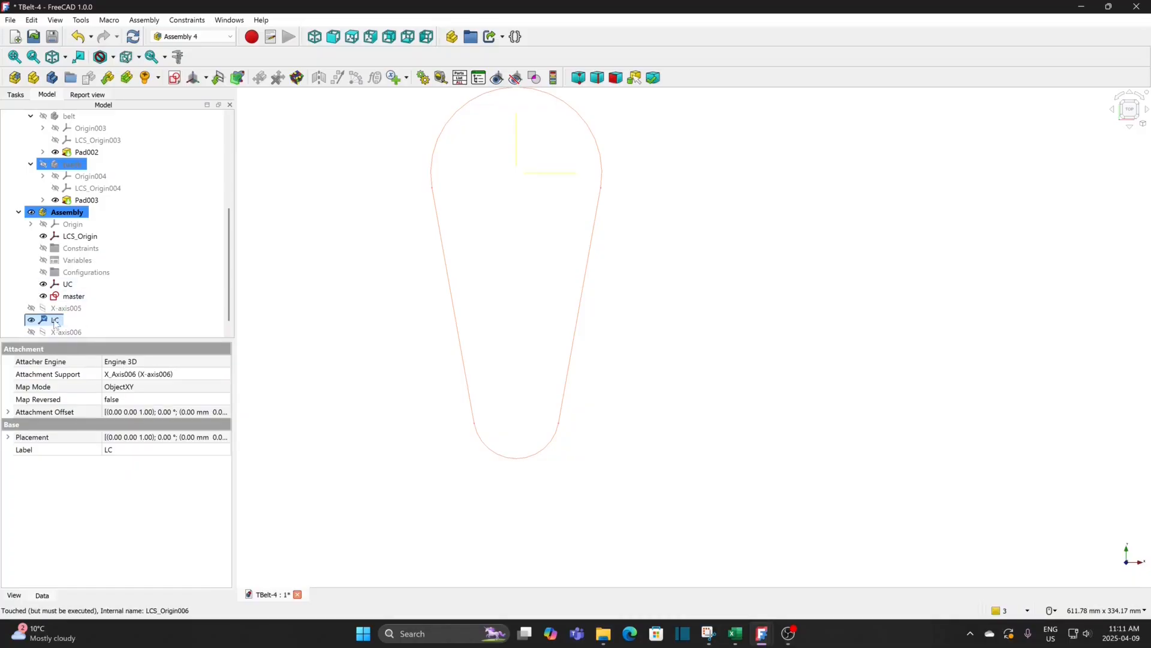
left_click_drag(55, 324, 98, 302)
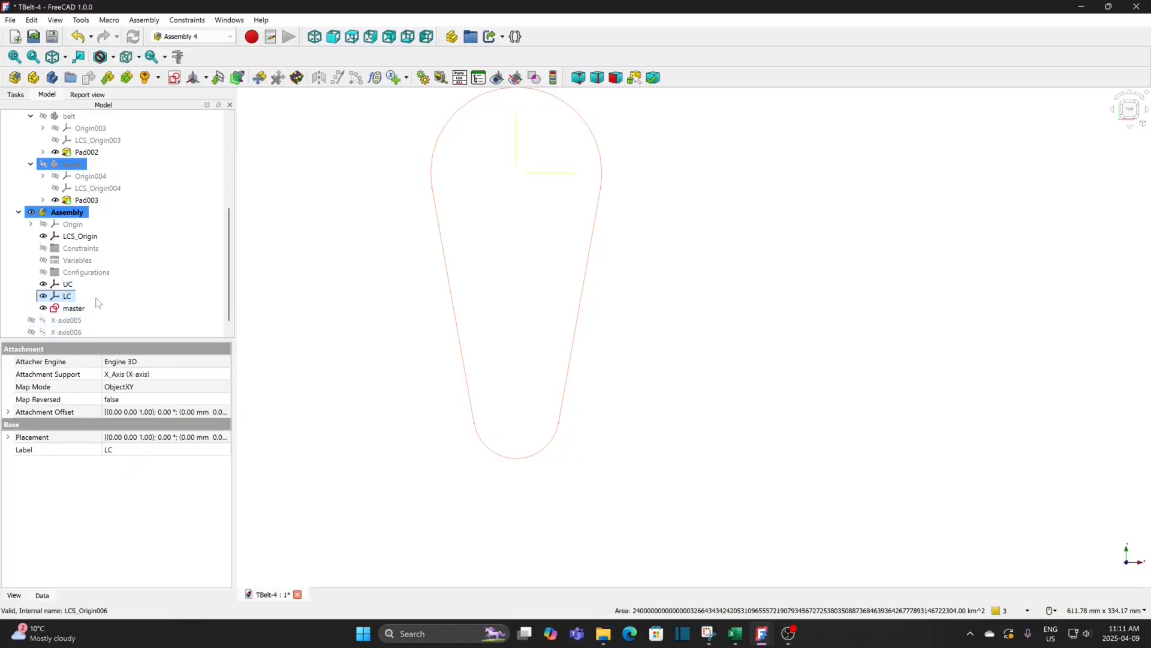
left_click(402, 377)
- Set the y position of LC's attachment offset to -162.509 mm and save the document
left_click(67, 296)
left_click(8, 412)
left_click(20, 450)
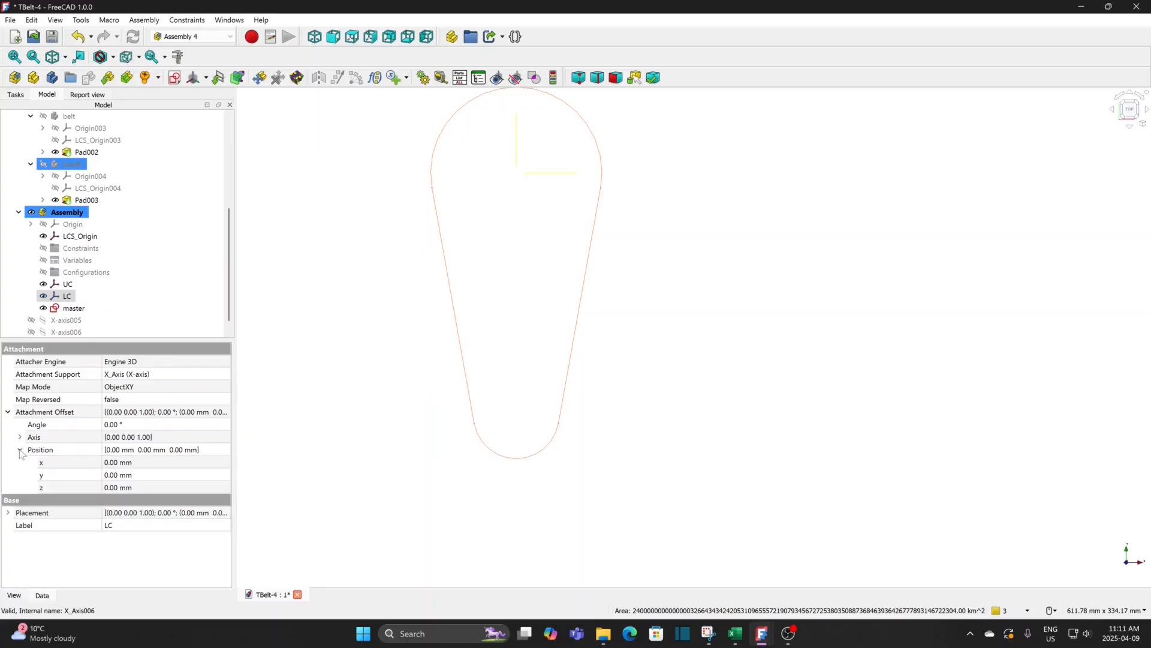
left_click(165, 475)
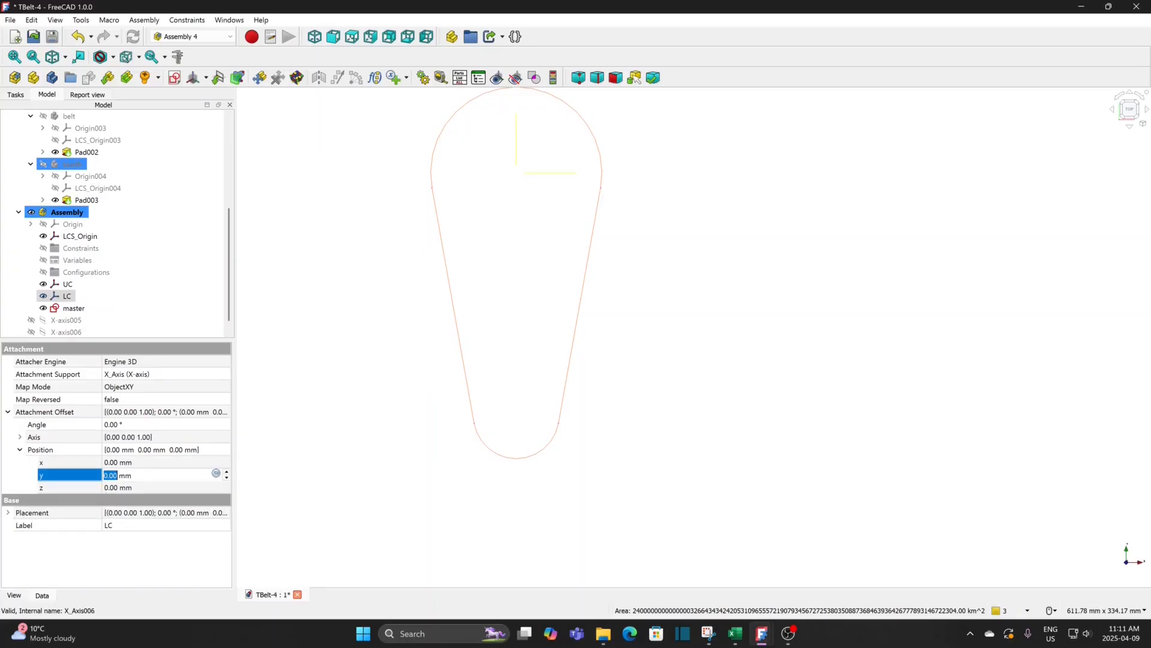
type("-162.509")
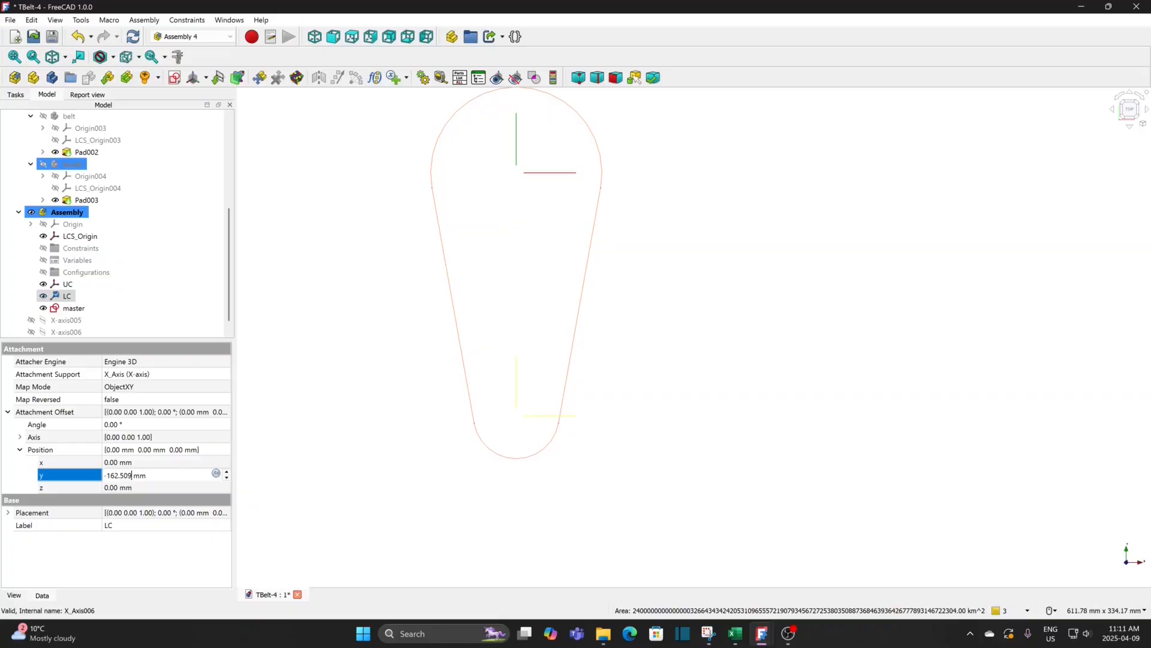
key("Return")
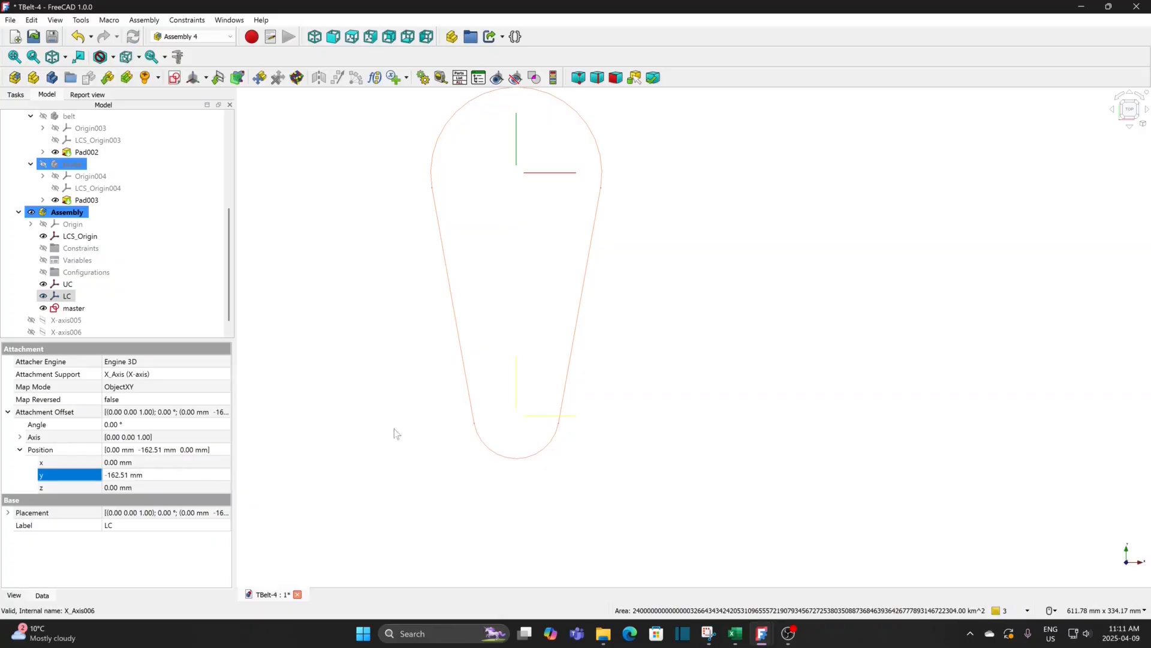
left_click(431, 424)
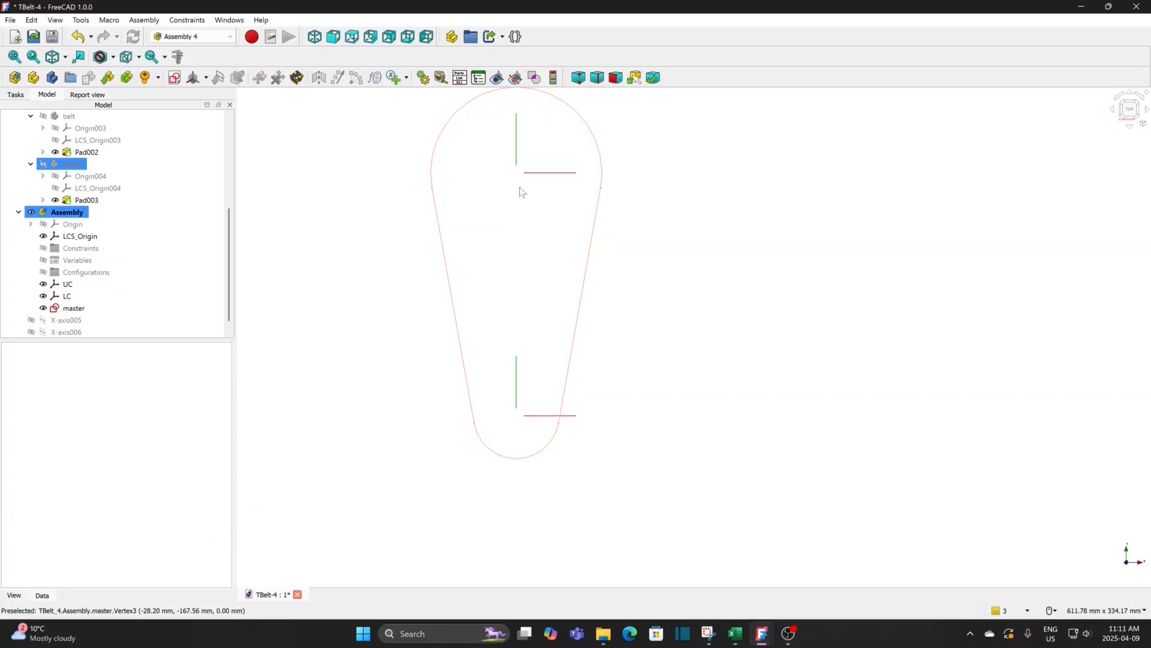
key("ctrl+s")
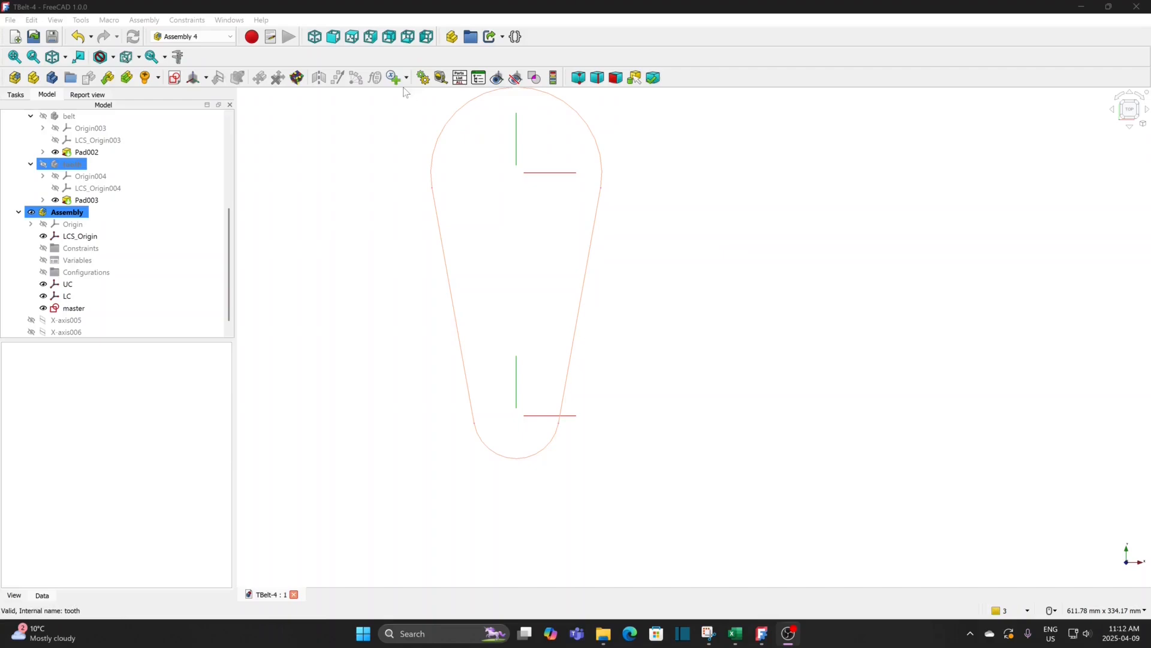
- Add a Float variable named angle with the value 0 to the Assembly
left_click(395, 77)
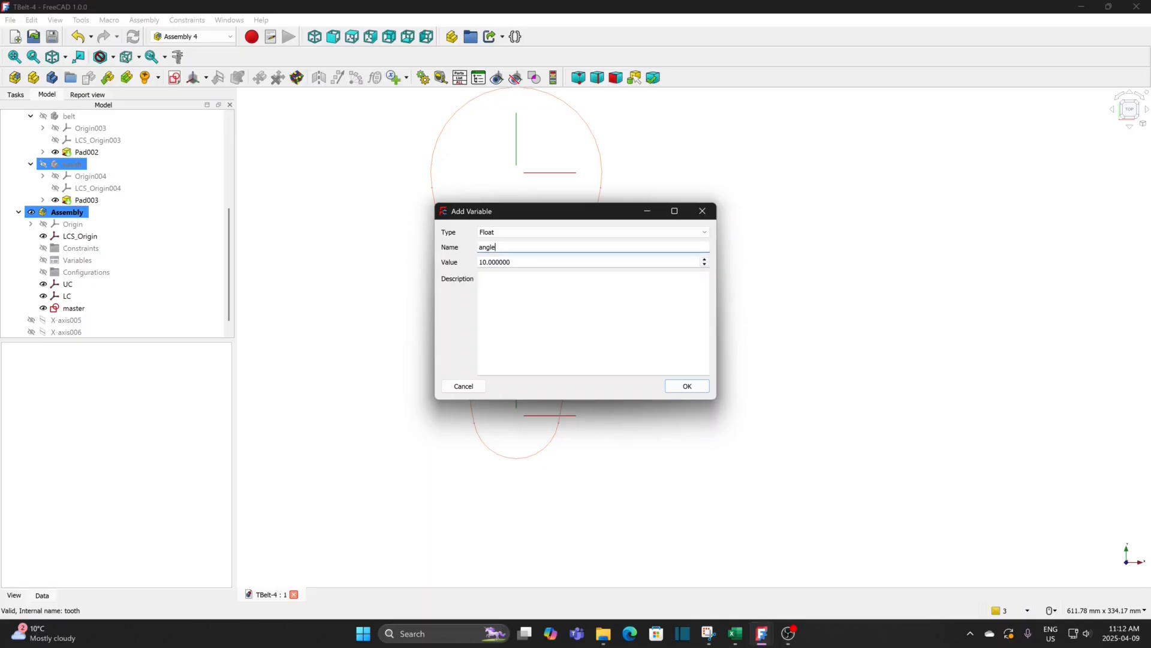
key("Tab")
type("0")
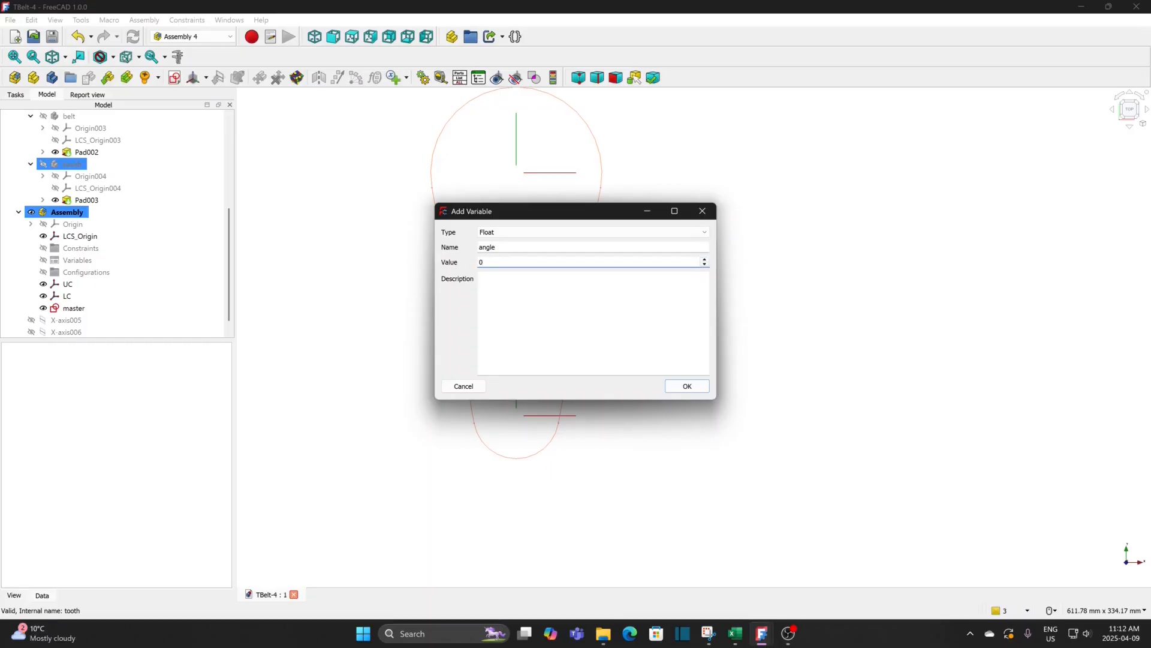
left_click(686, 387)
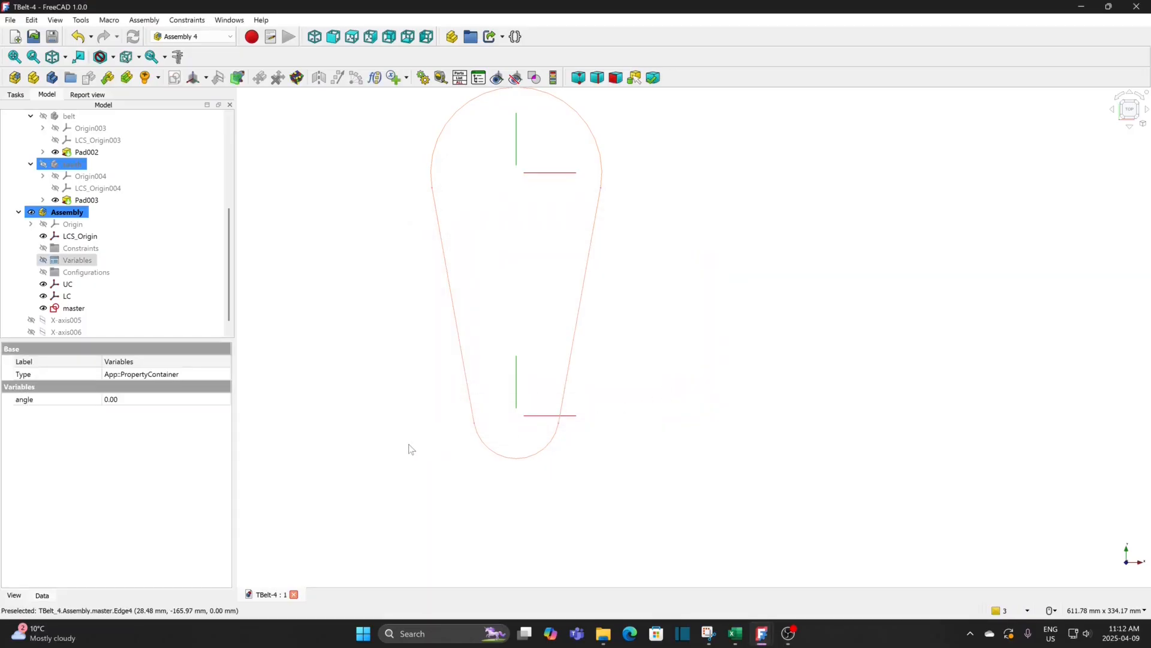
- Add a Float variable named radius with the value 57.29 to the Assembly
left_click(395, 78)
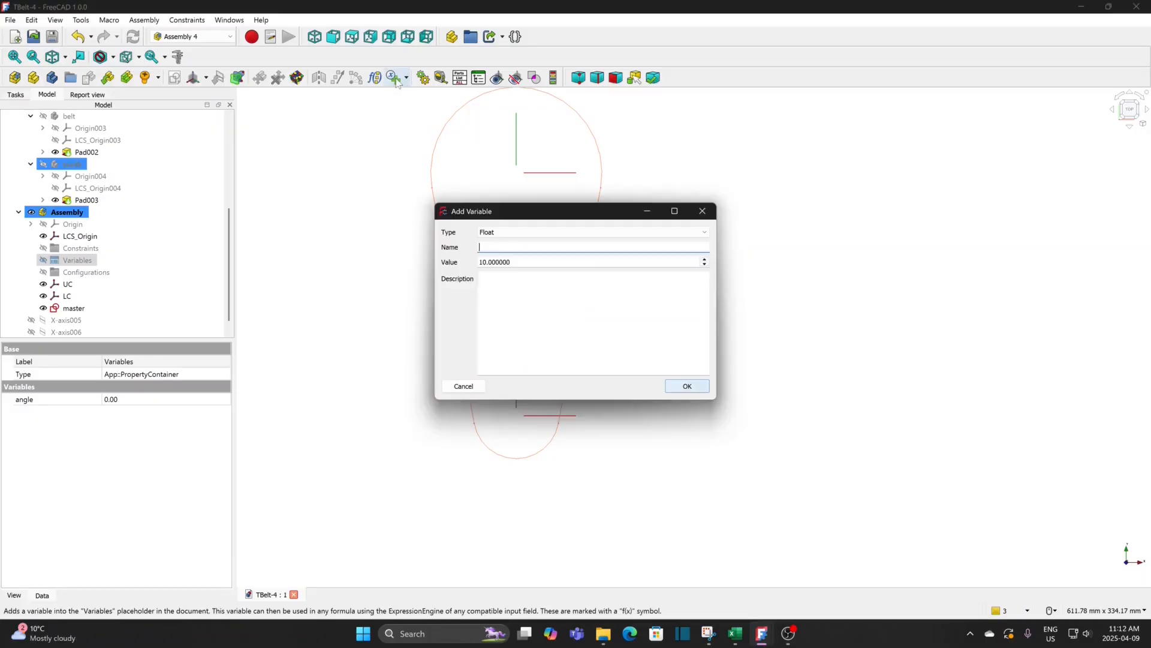
type("radius")
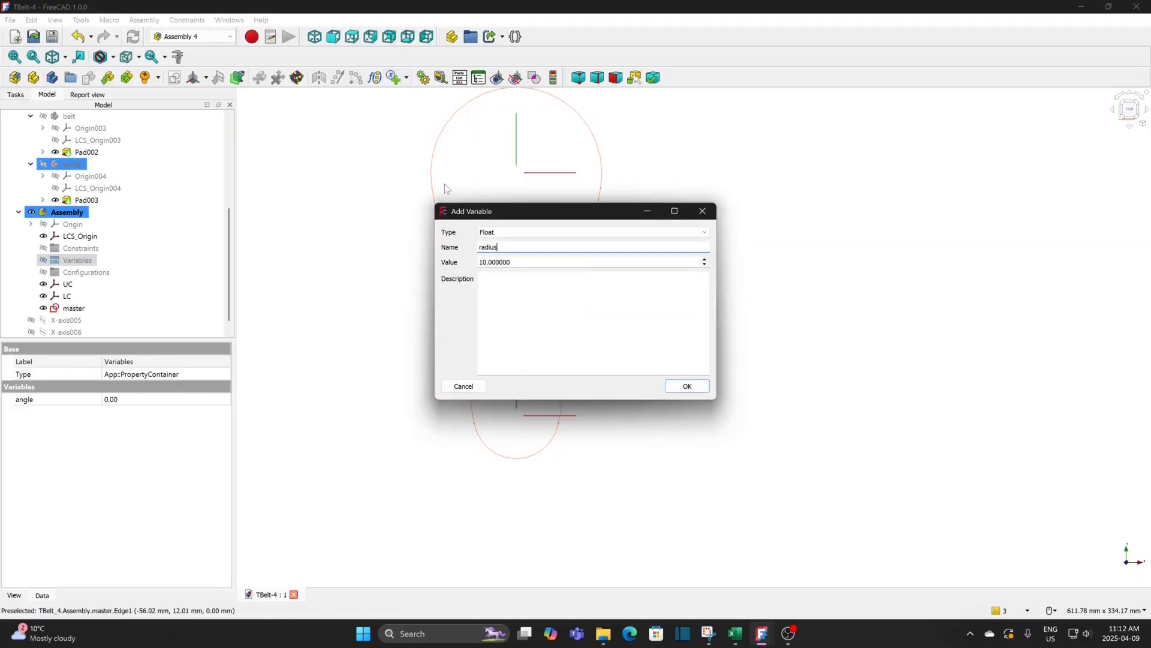
key("Tab")
type("5")
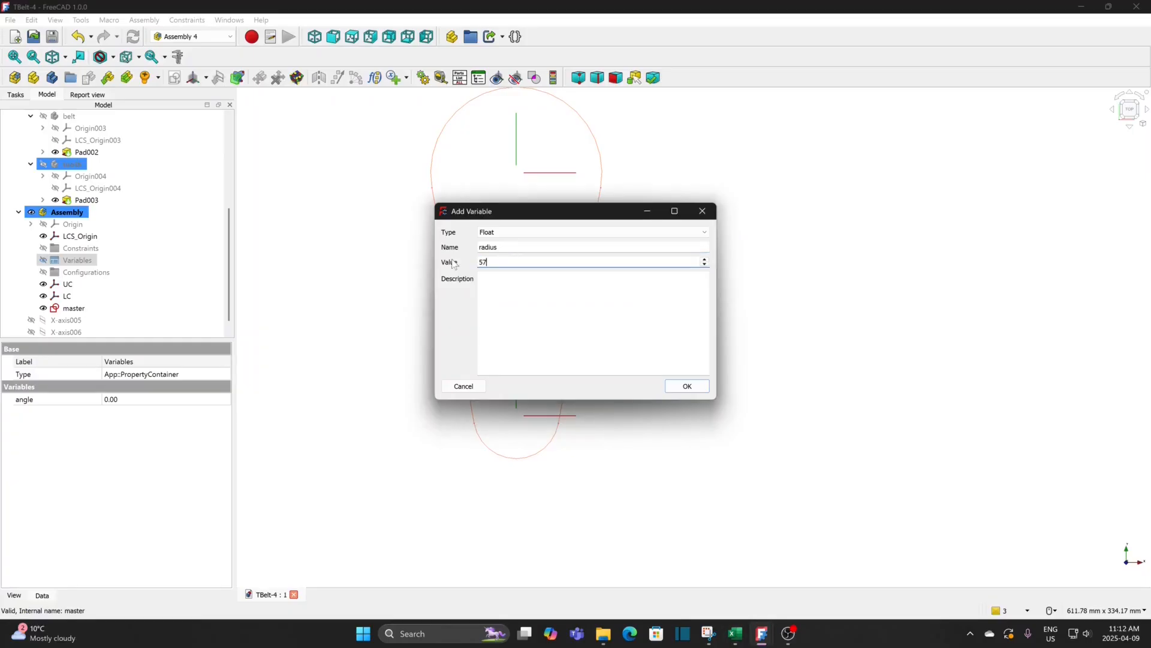
left_click(687, 385)
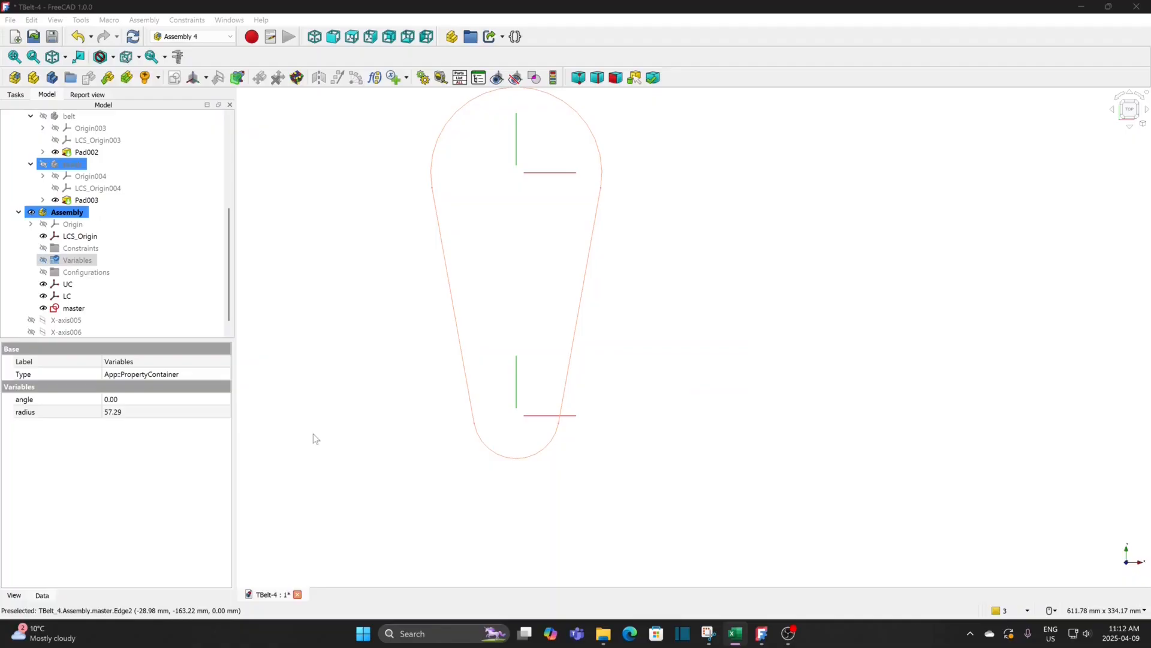
- Hide the Assembly and show the pulleyL body in an angled 3D view
scroll(84, 312, "up", 3)
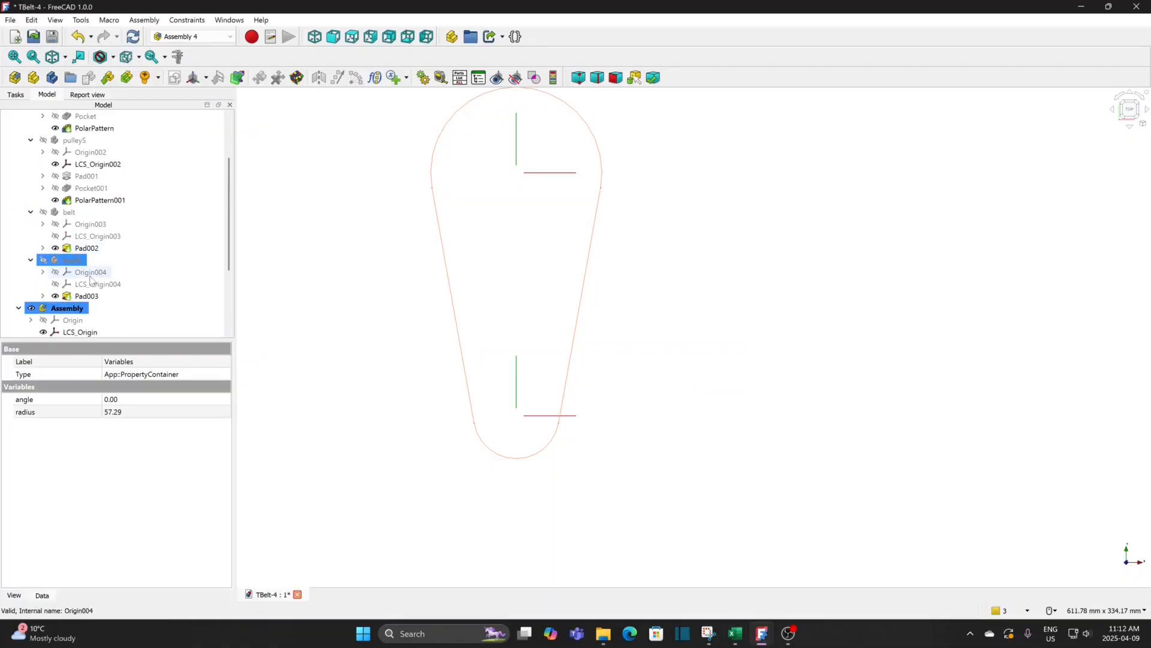
left_click(73, 308)
key("space")
scroll(150, 292, "up", 2)
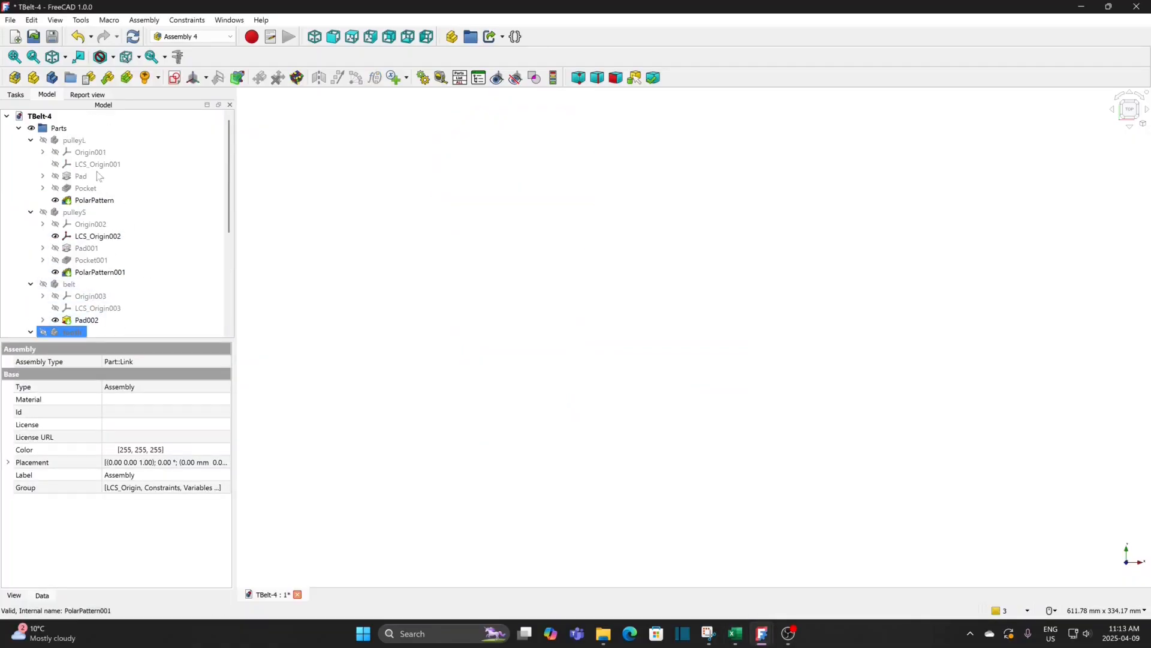
left_click(82, 141, "ctrl")
key("space")
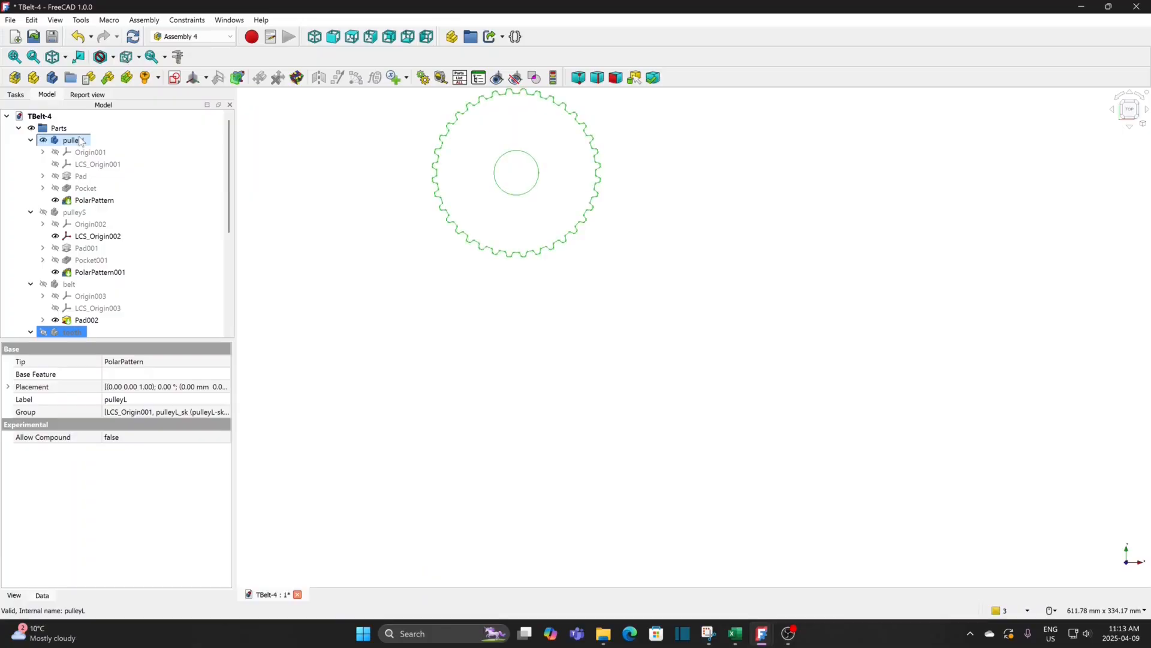
left_click(532, 324)
middle_click_drag(580, 324, 476, 385)
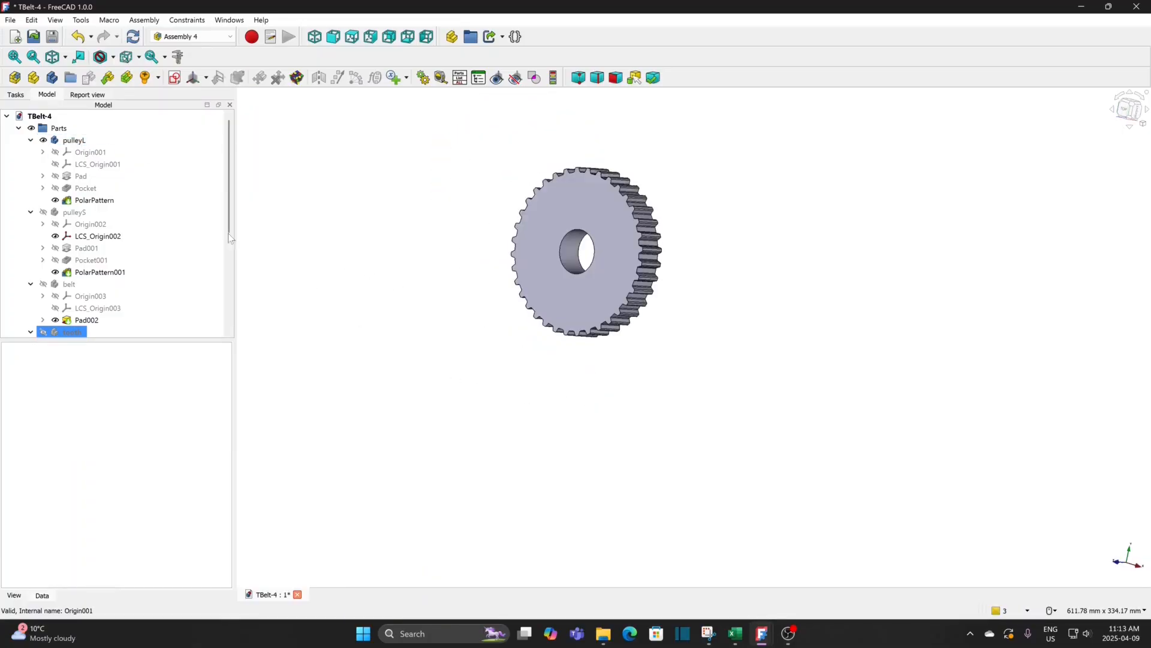
- Create a new coordinate system named L-LCS in pulleyL
left_click(74, 140)
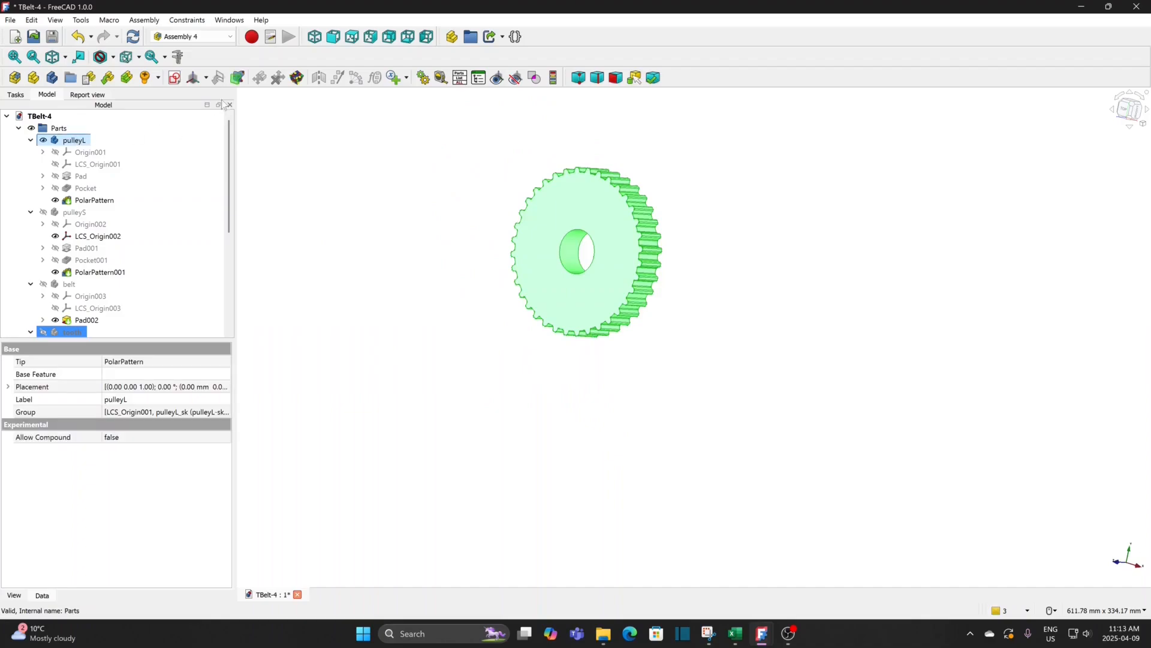
left_click(206, 78)
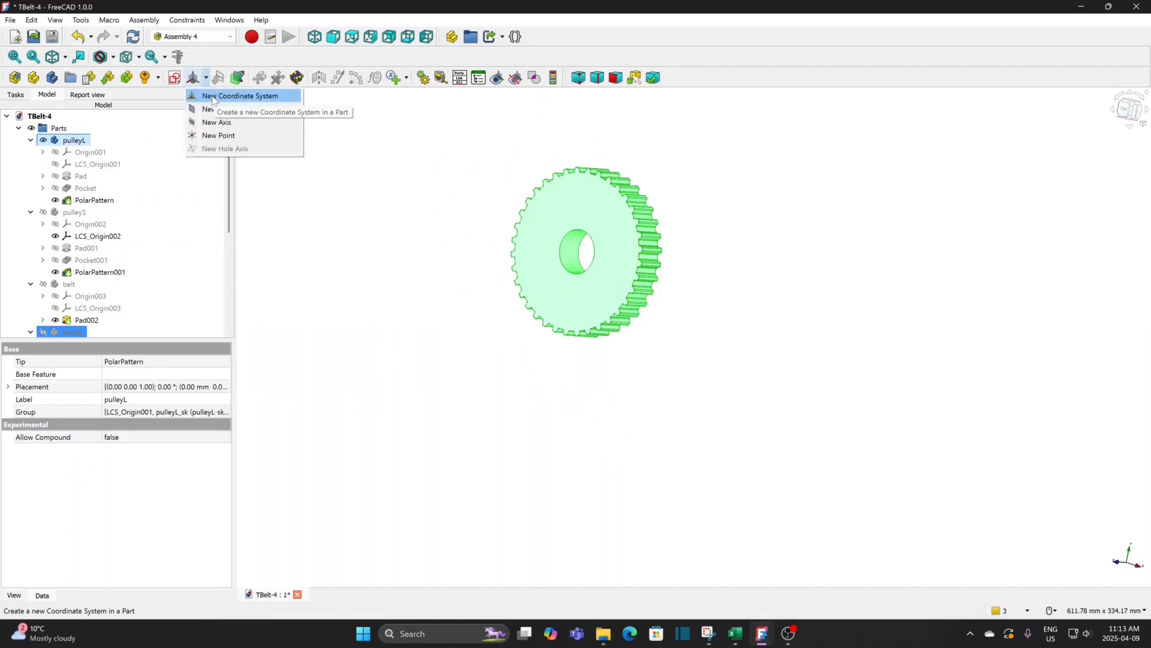
left_click(240, 96)
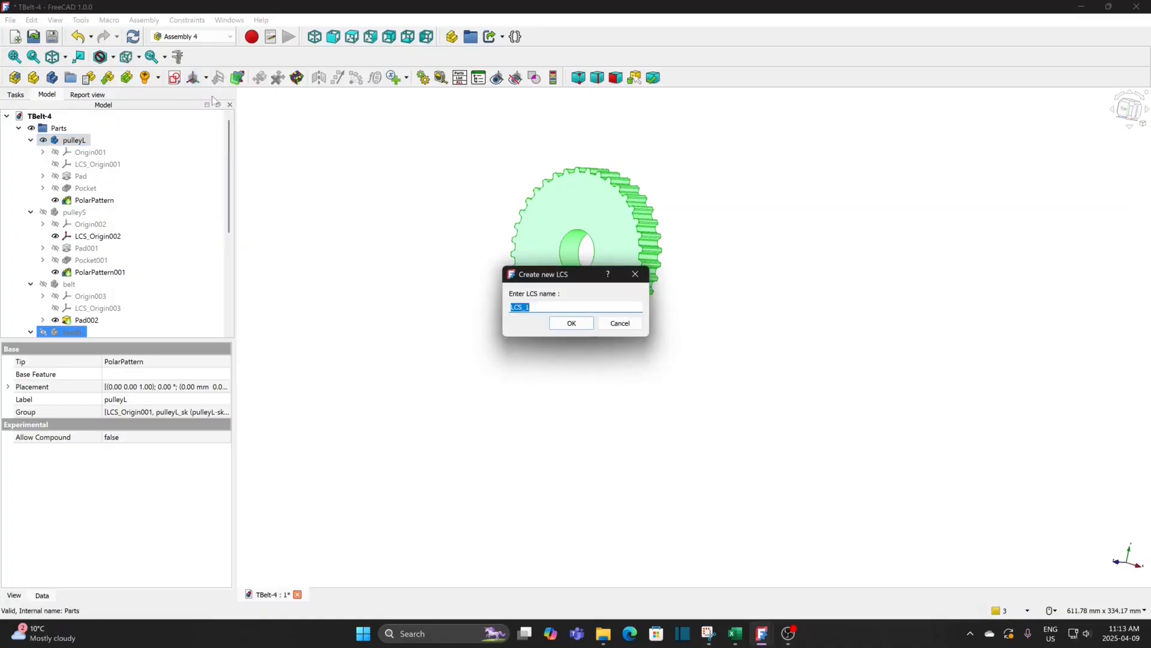
type("L-")
left_click(571, 325)
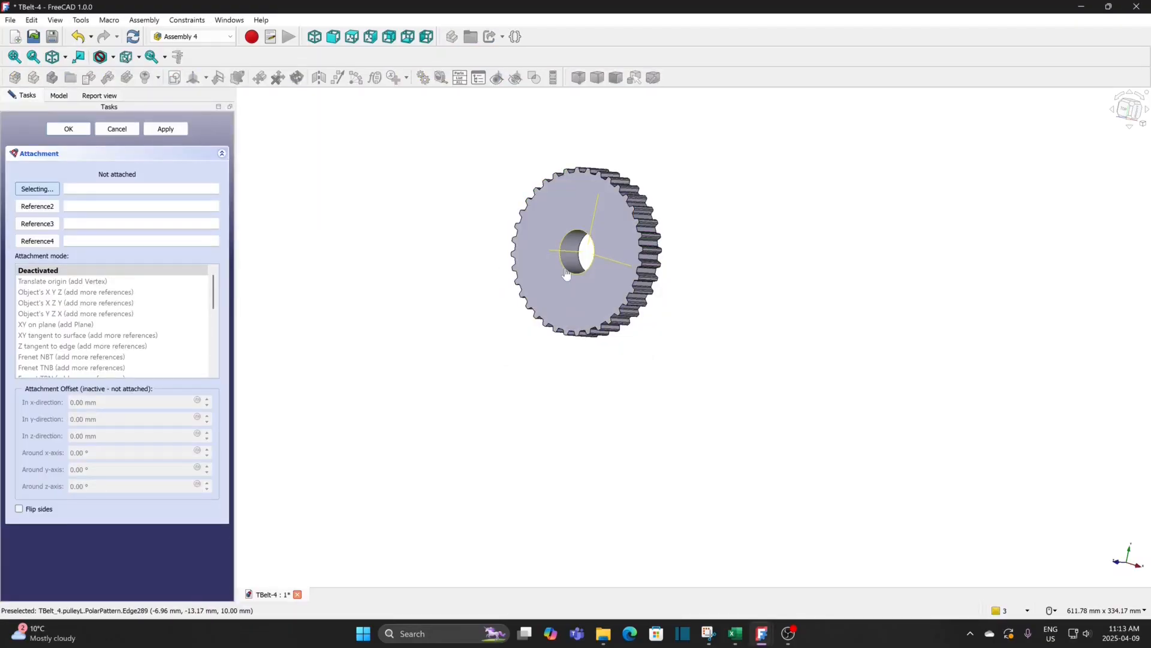
- Attach L-LCS concentrically to the circular edge of pulleyL's bore with a z offset of -10 mm
left_click(566, 274)
left_click(59, 326)
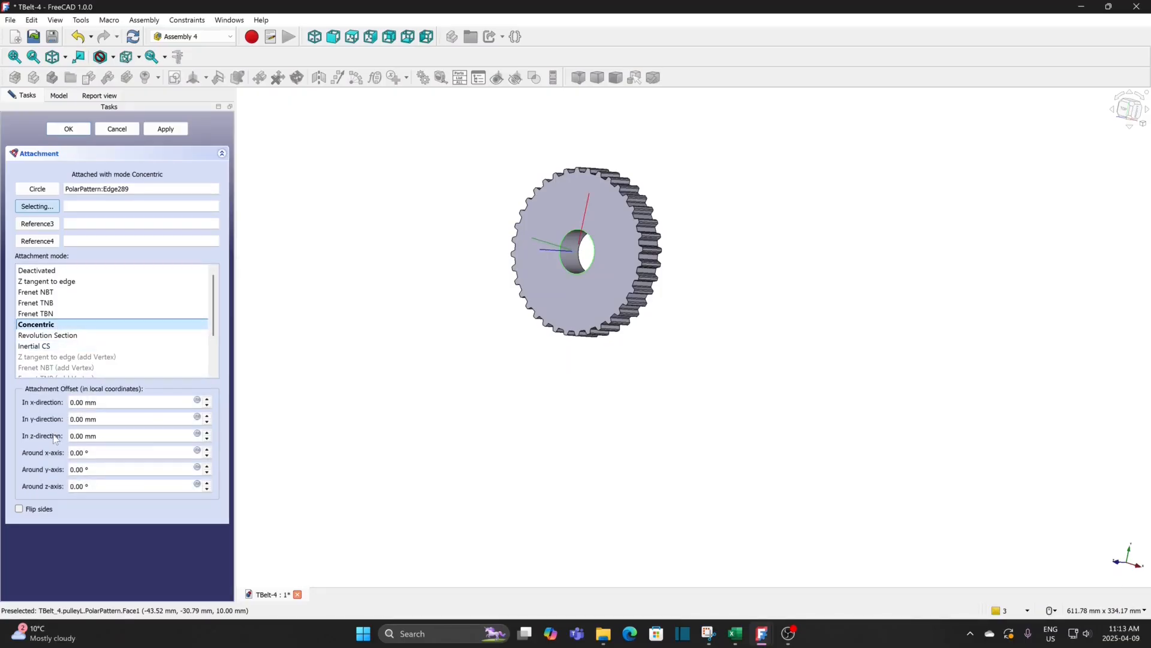
left_click(208, 439)
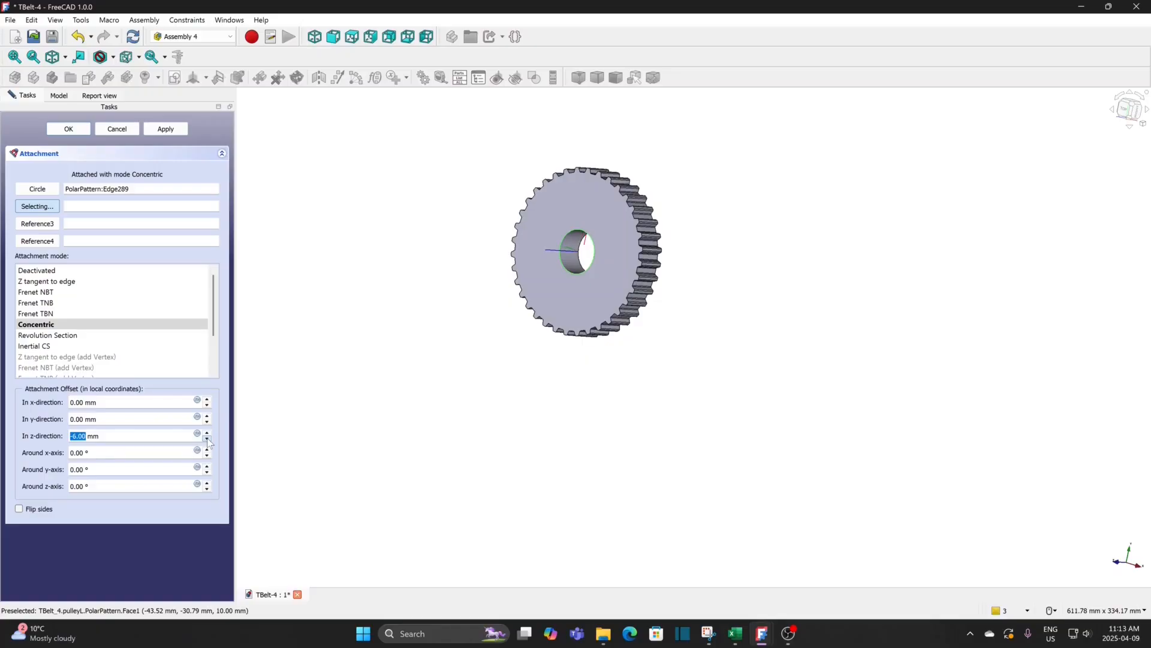
left_click(207, 439)
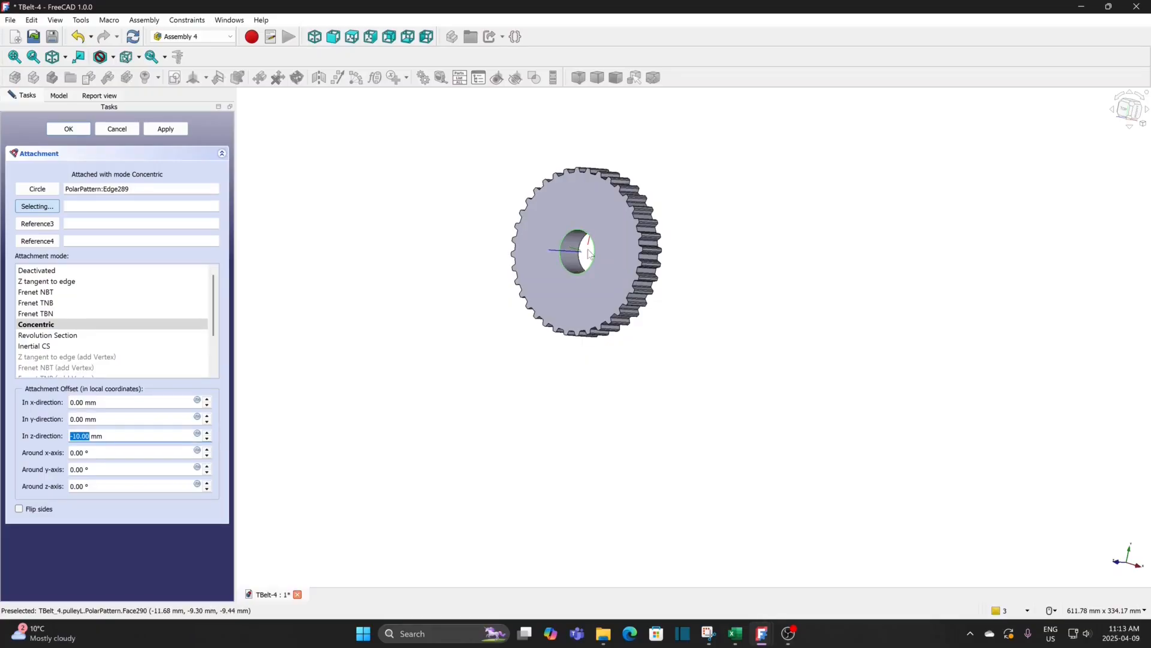
left_click(68, 129)
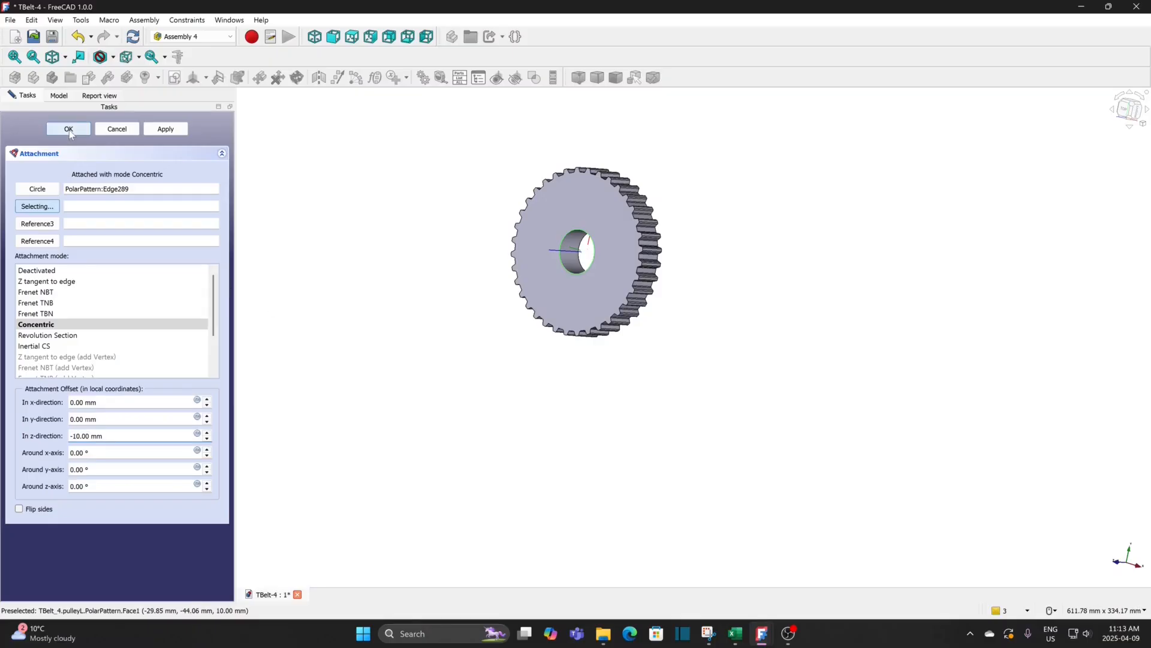
- Accept the L-LCS attachment, hide the pulleyL body and show the pulleyS body
left_click(72, 141)
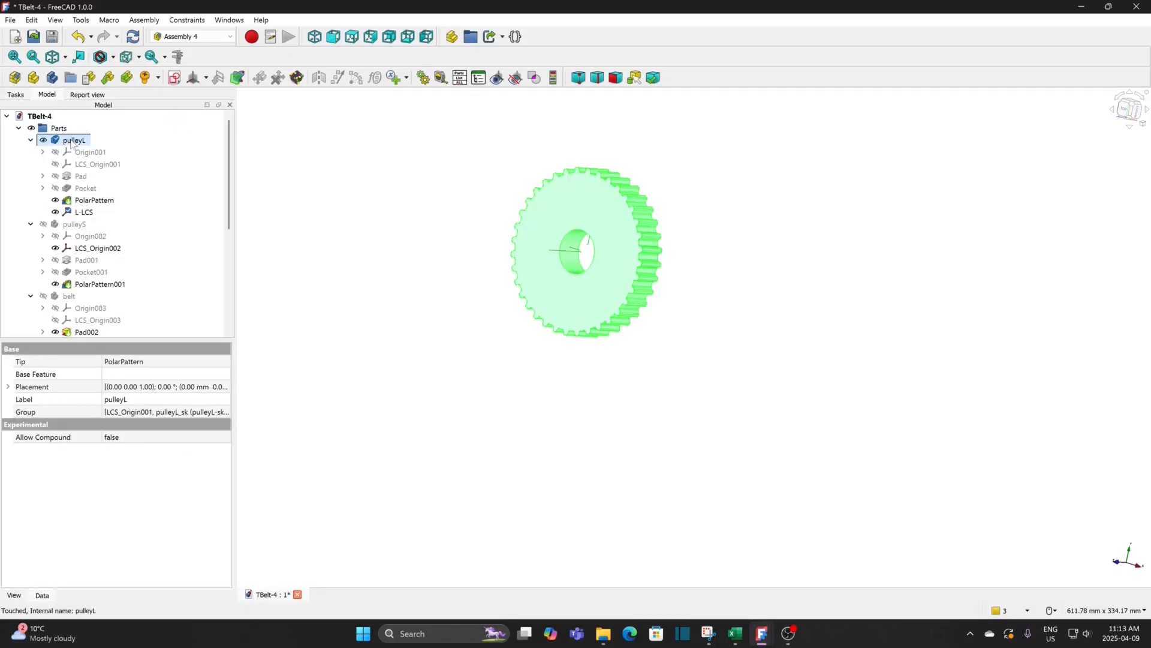
key("space")
left_click(75, 224)
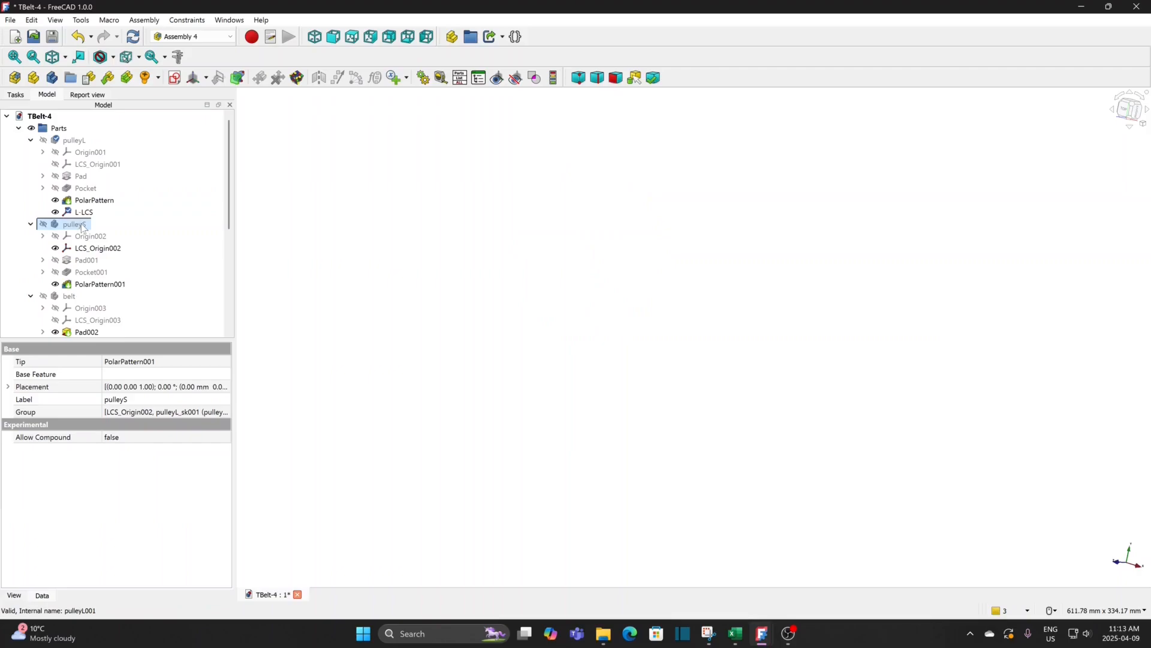
key("space")
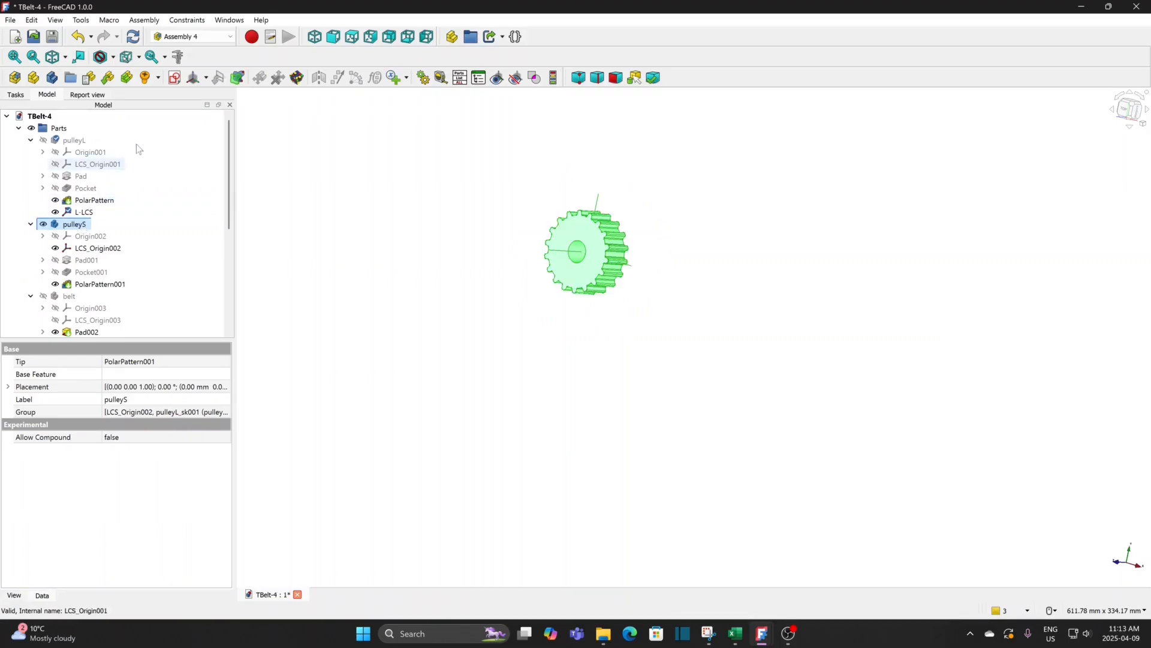
- Create a new coordinate system named S-LCS in pulleyS
left_click(193, 80)
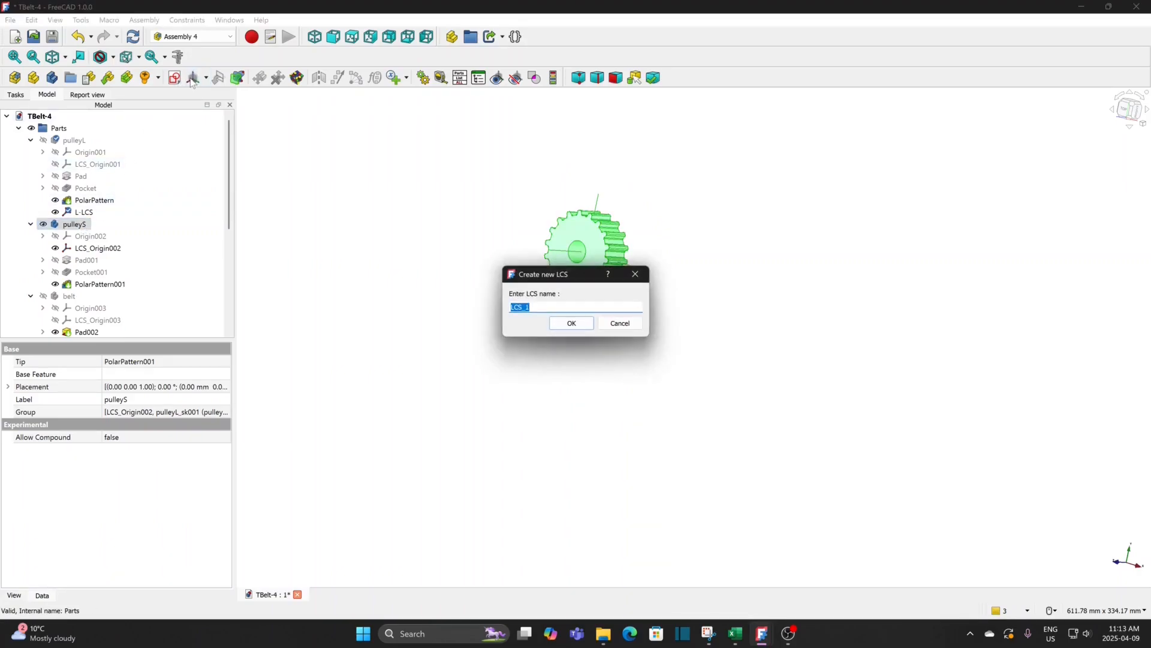
type("S-")
left_click(569, 324)
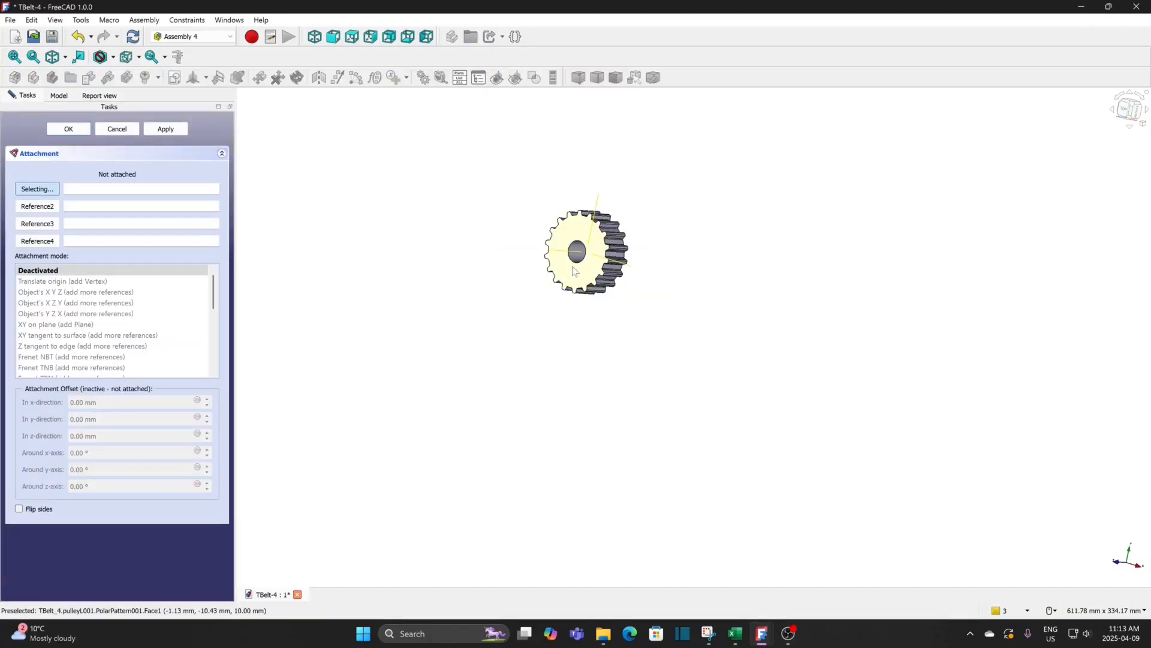
- Attach S-LCS concentrically to the circular edge of pulleyS's bore with a reduced z offset
left_click(577, 263)
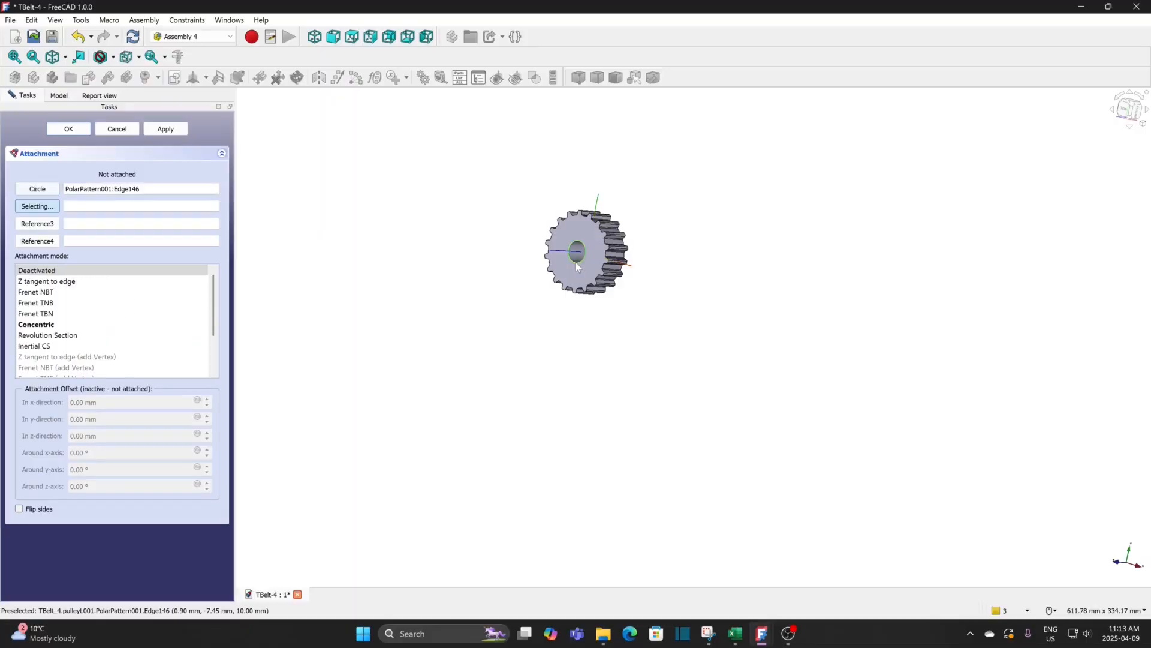
left_click(33, 325)
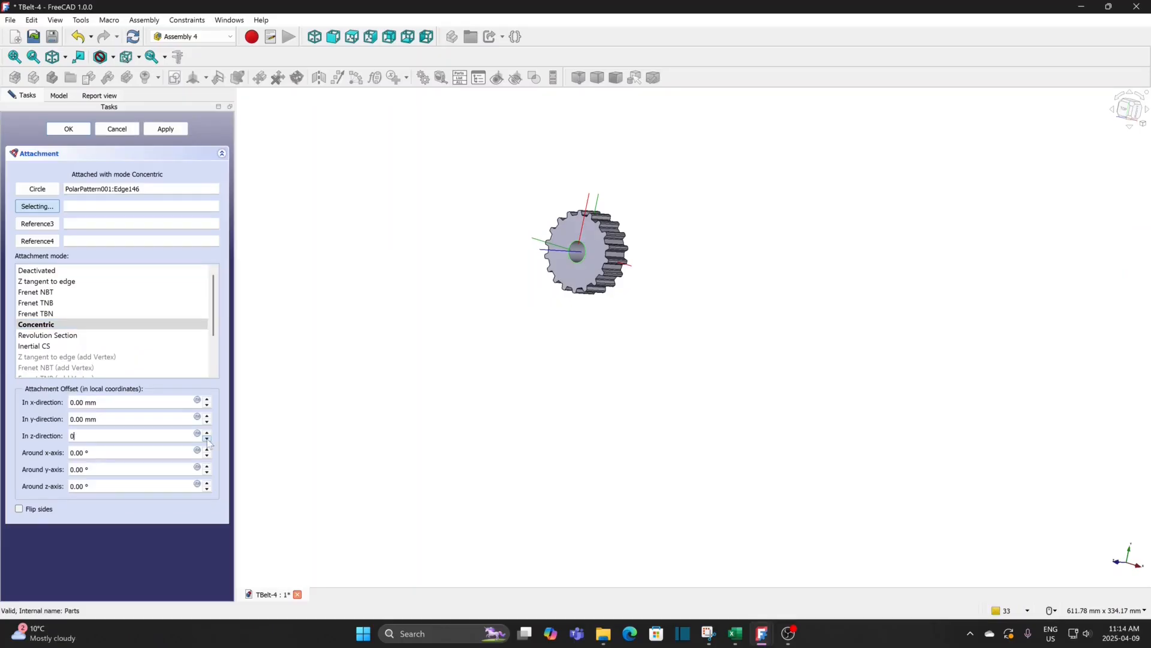
left_click(207, 439)
left_click(206, 440)
left_click(75, 131)
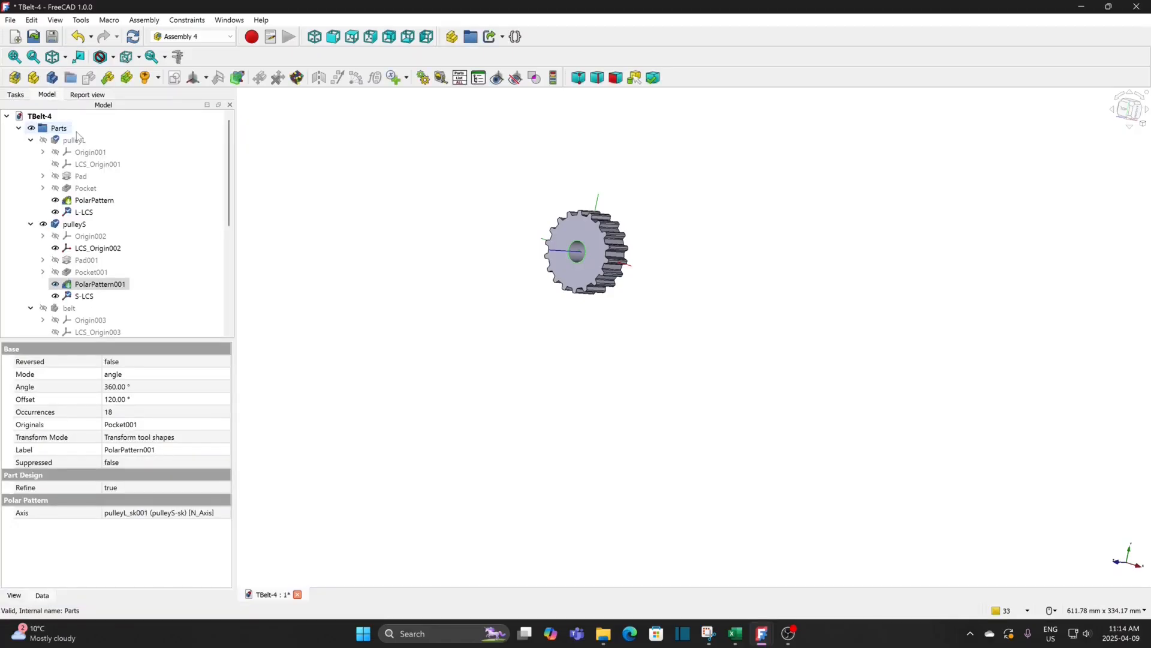
- Hide the pulleyS body and show the LCS_Origin004 coordinate system of the tooth body
left_click(84, 228)
key("space")
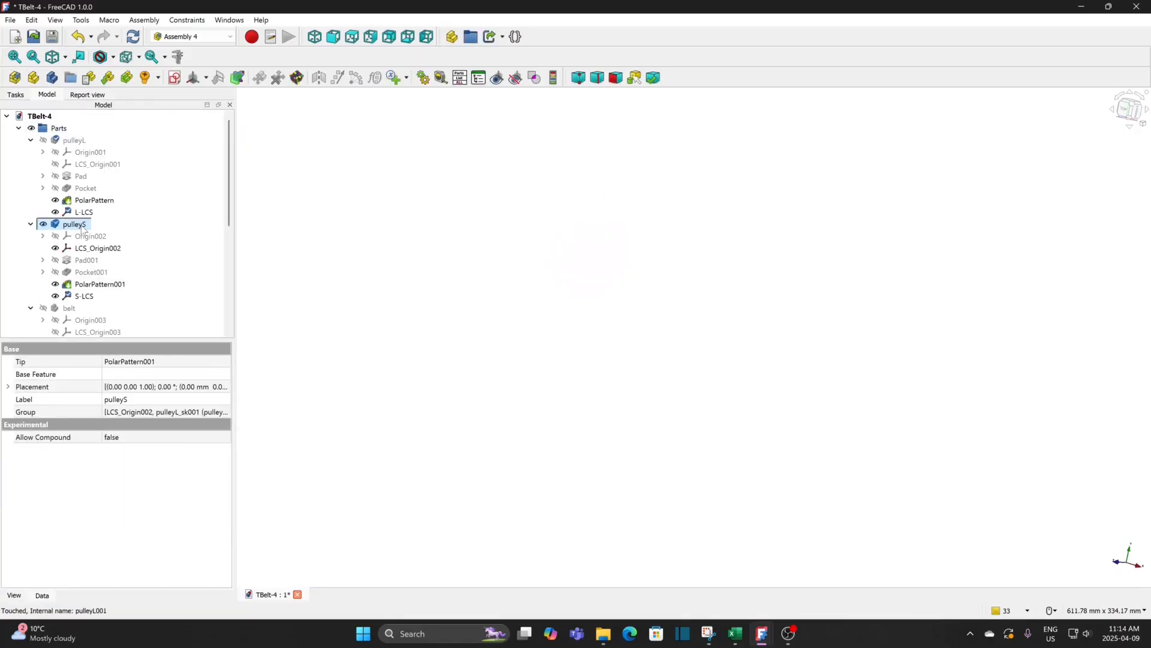
left_click_drag(229, 189, 230, 229)
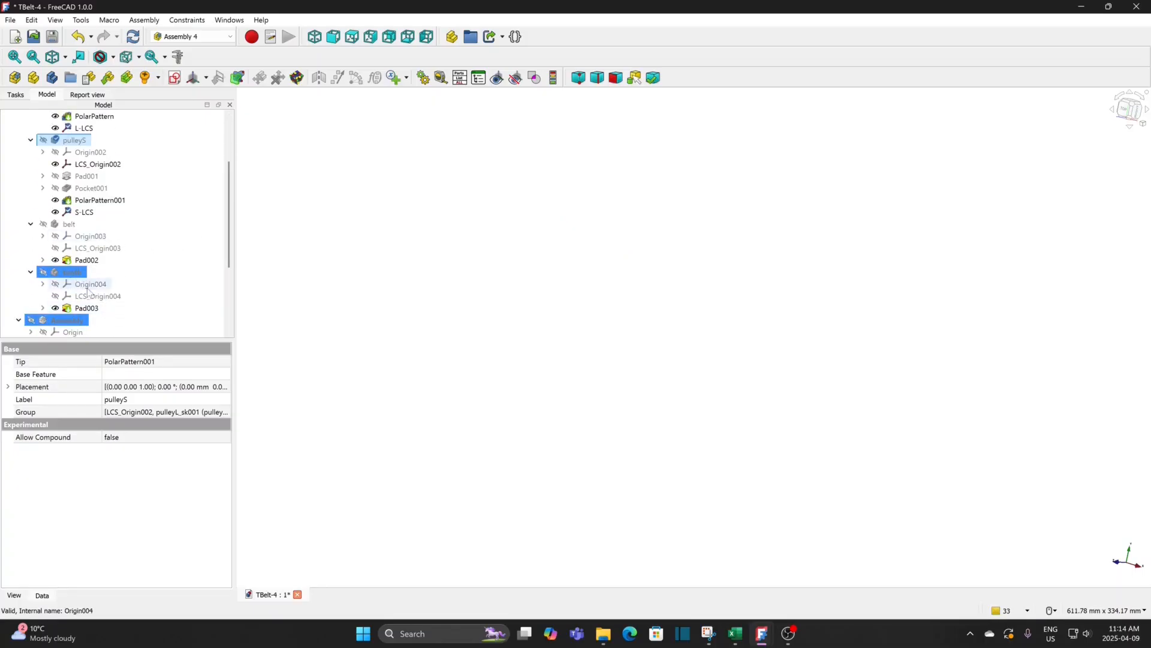
left_click(109, 296)
scroll(108, 288, "down", 1)
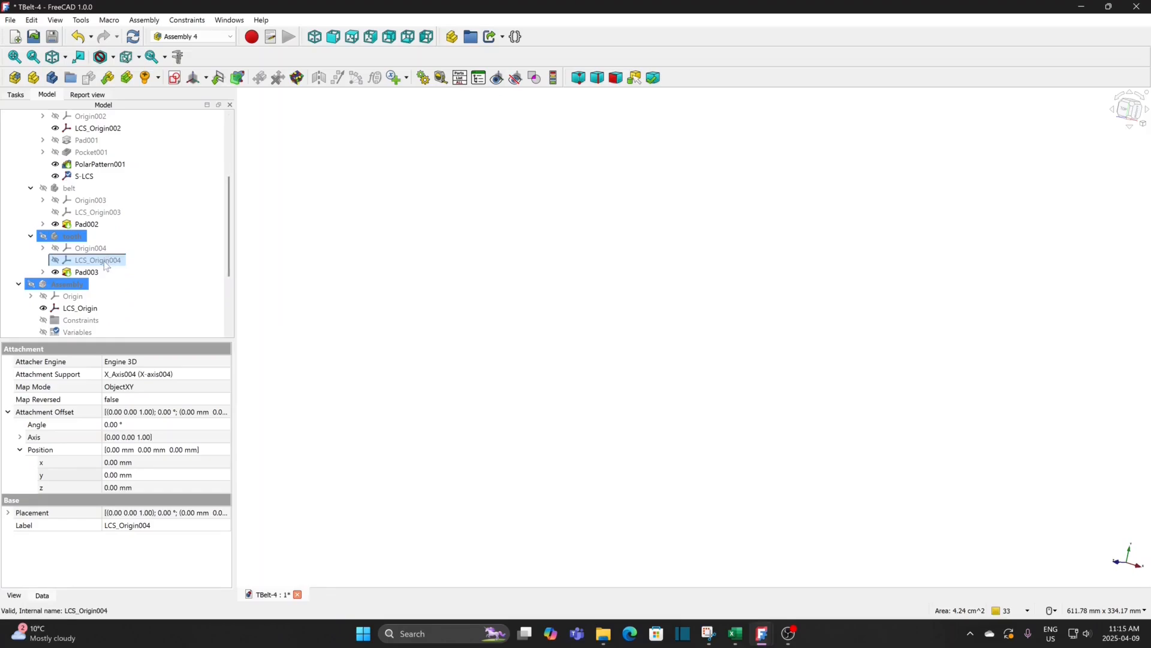
key("space")
left_click(317, 220)
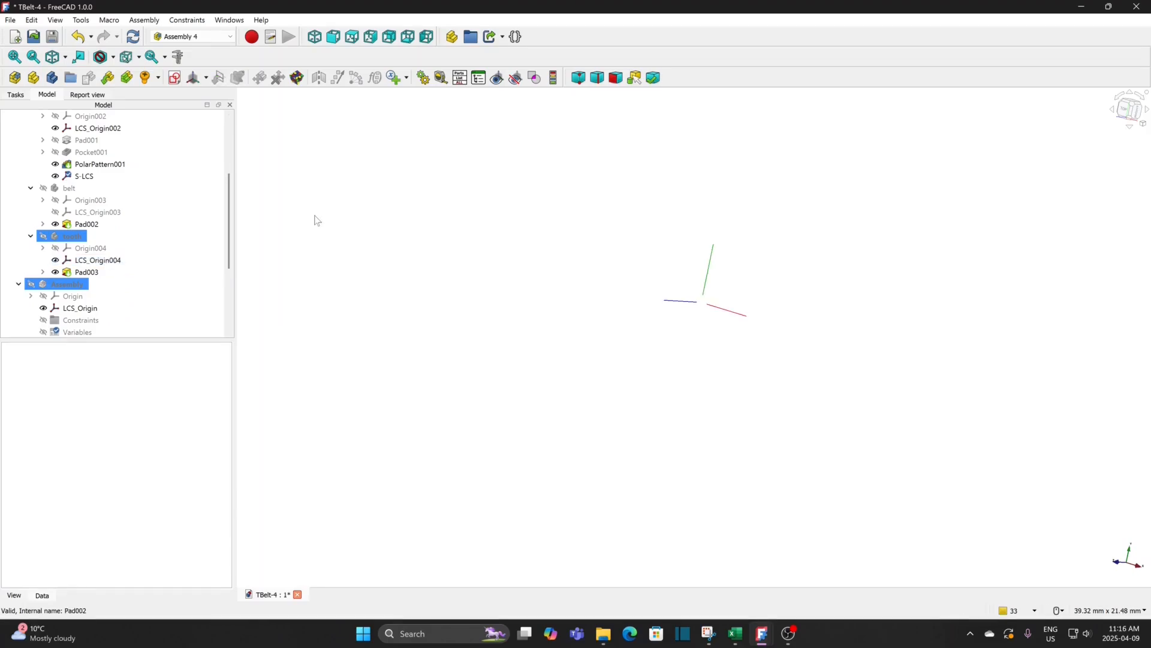
- Save the document and save it again under the new file name TBelt-5
left_click(10, 21)
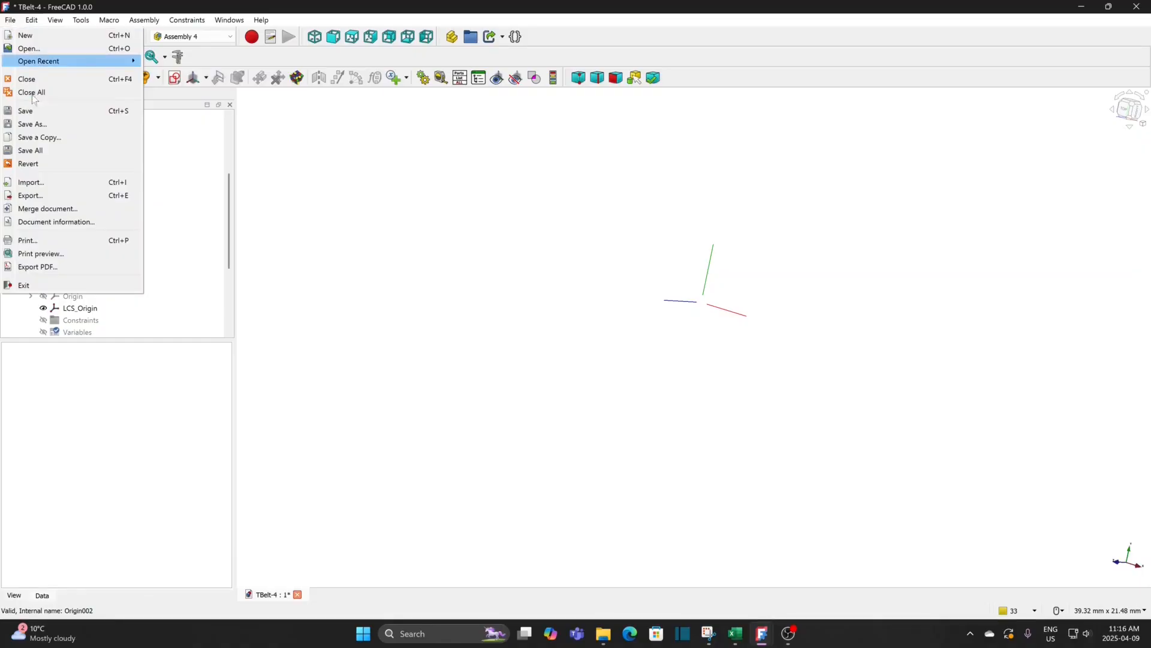
left_click(34, 114)
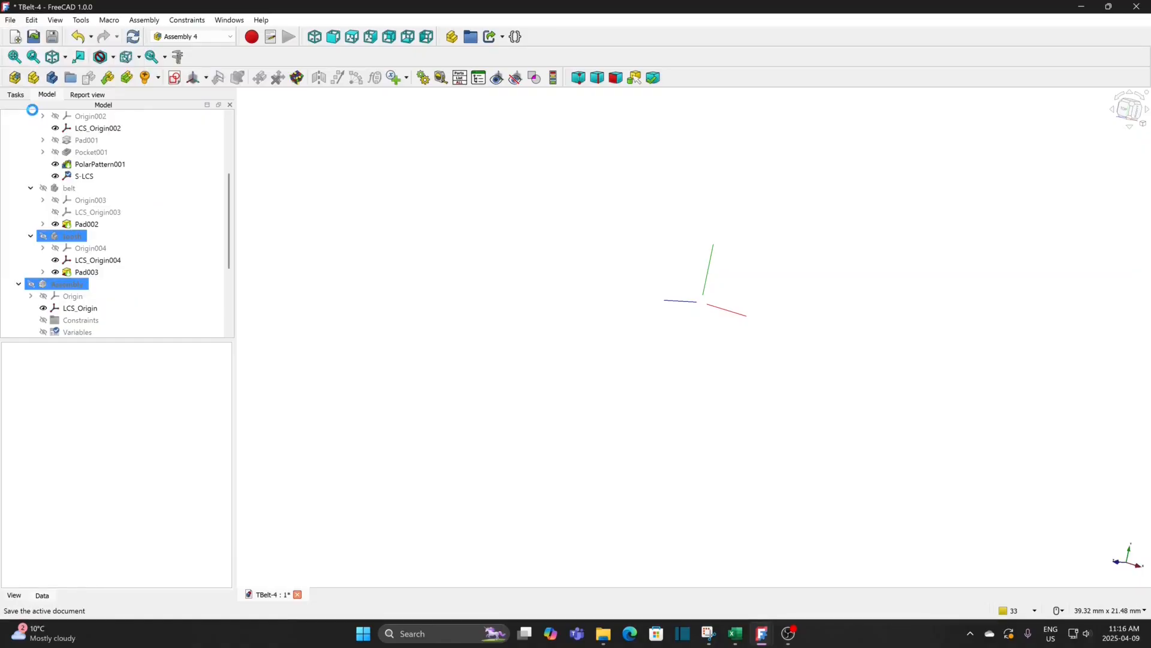
left_click(10, 20)
left_click(33, 123)
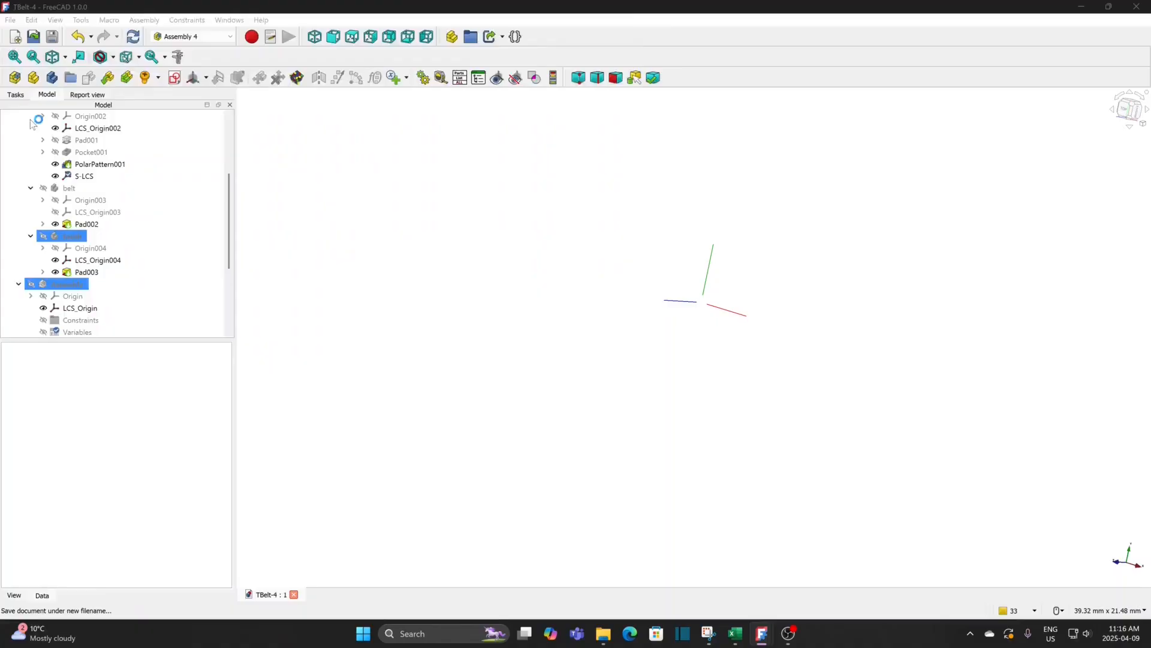
left_click(118, 467)
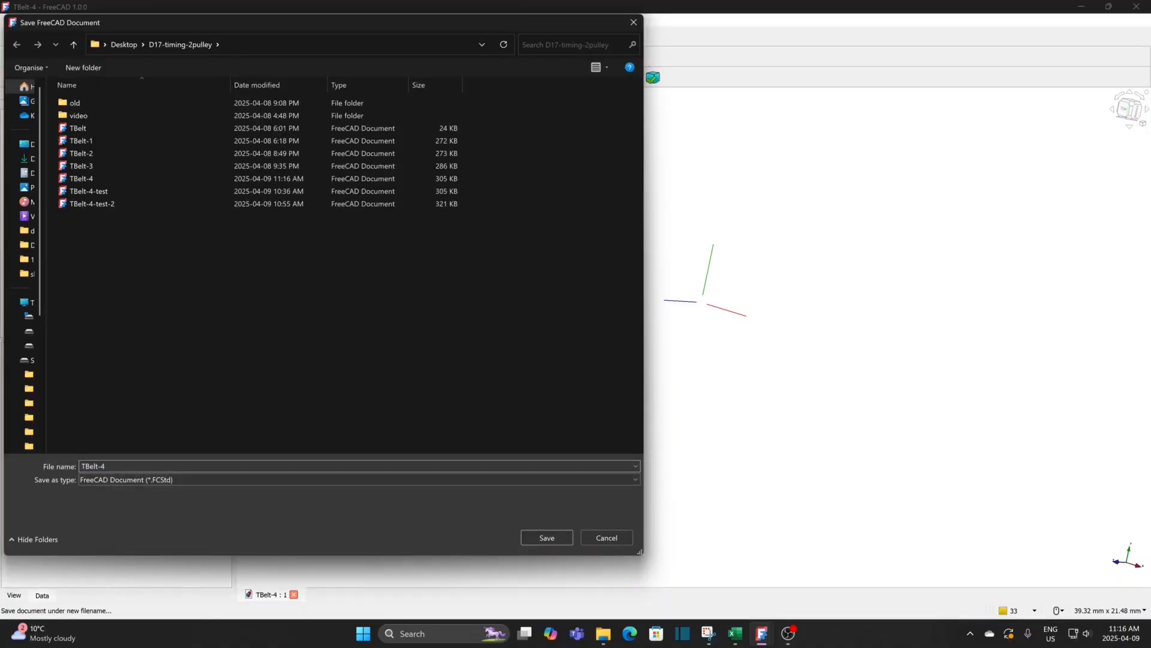
key("BackSpace")
type("5")
key("Return")
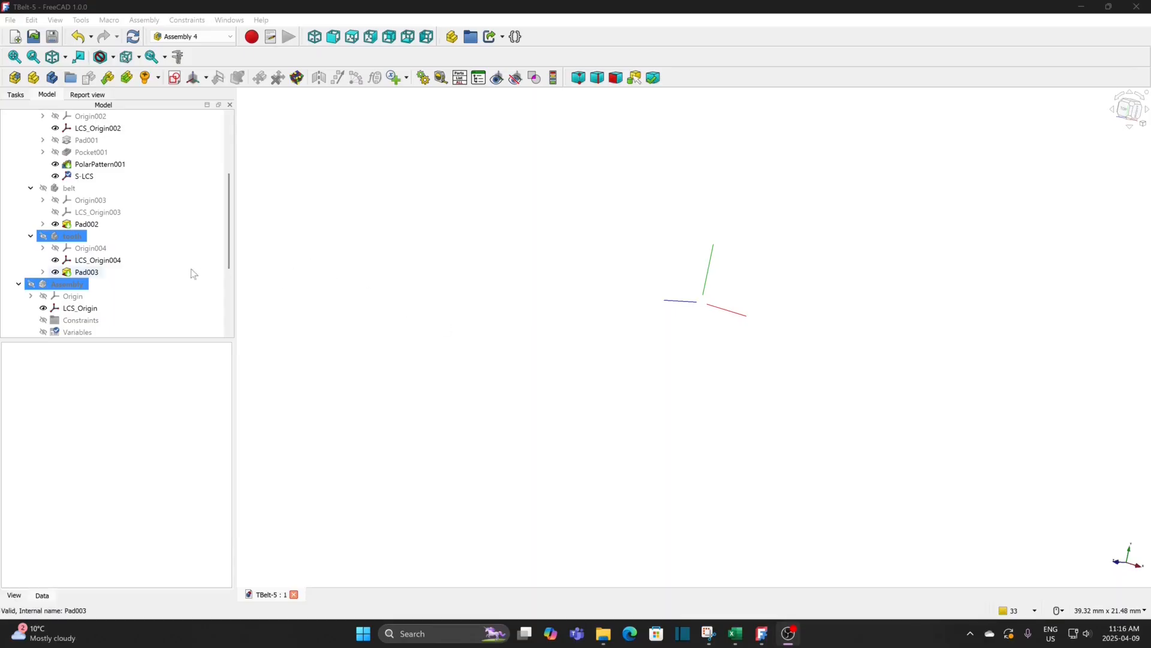
- Show the Assembly and fit its whole master sketch in the top view
left_click(72, 290)
key("space")
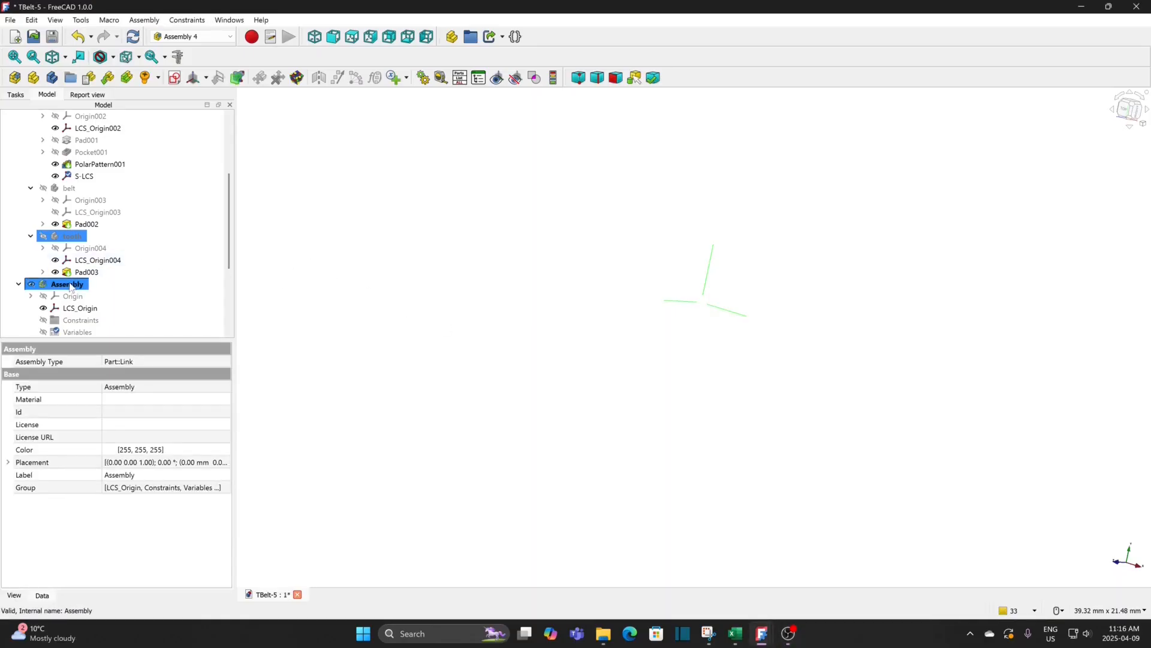
left_click(327, 303)
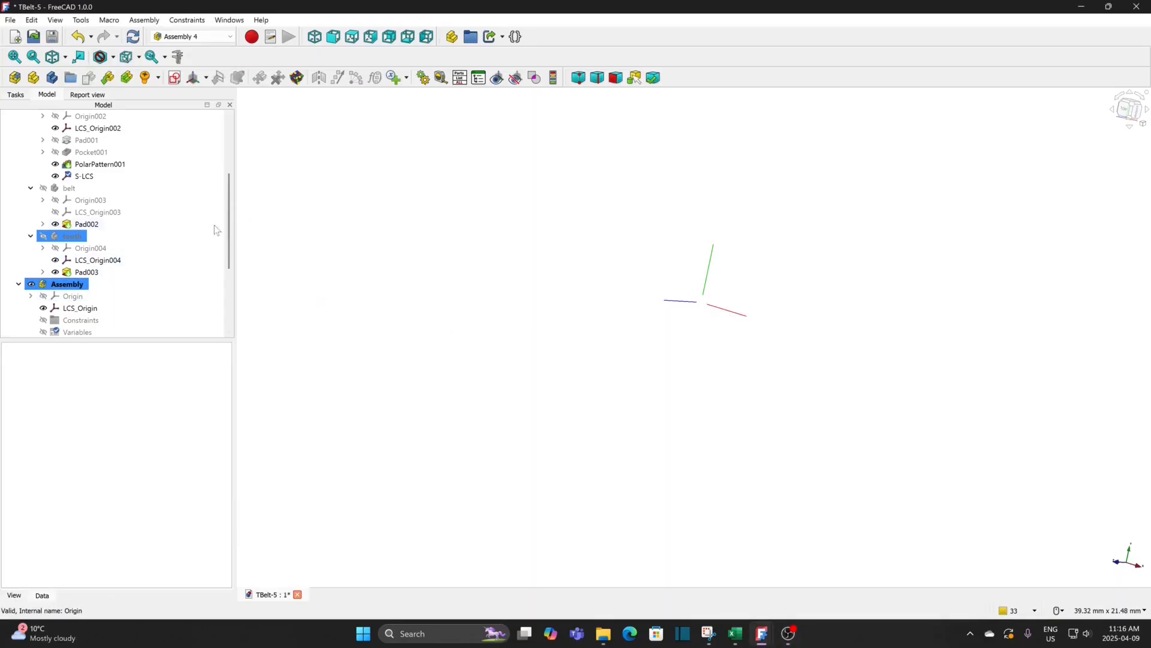
left_click_drag(228, 234, 233, 276)
left_click(15, 59)
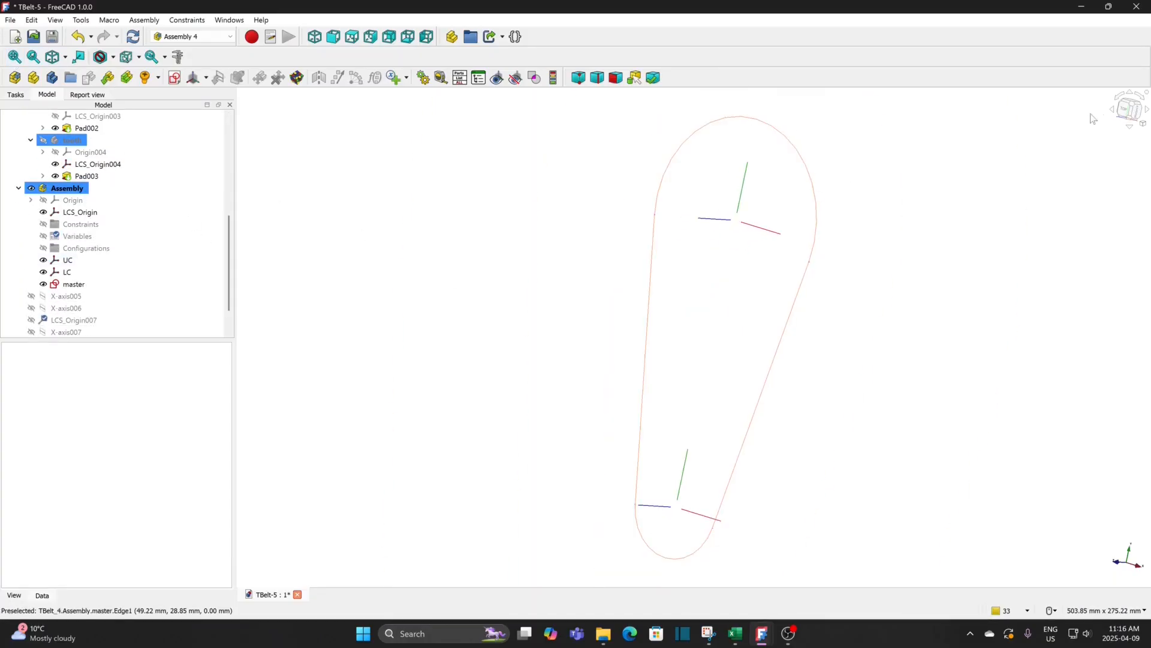
left_click(1125, 113)
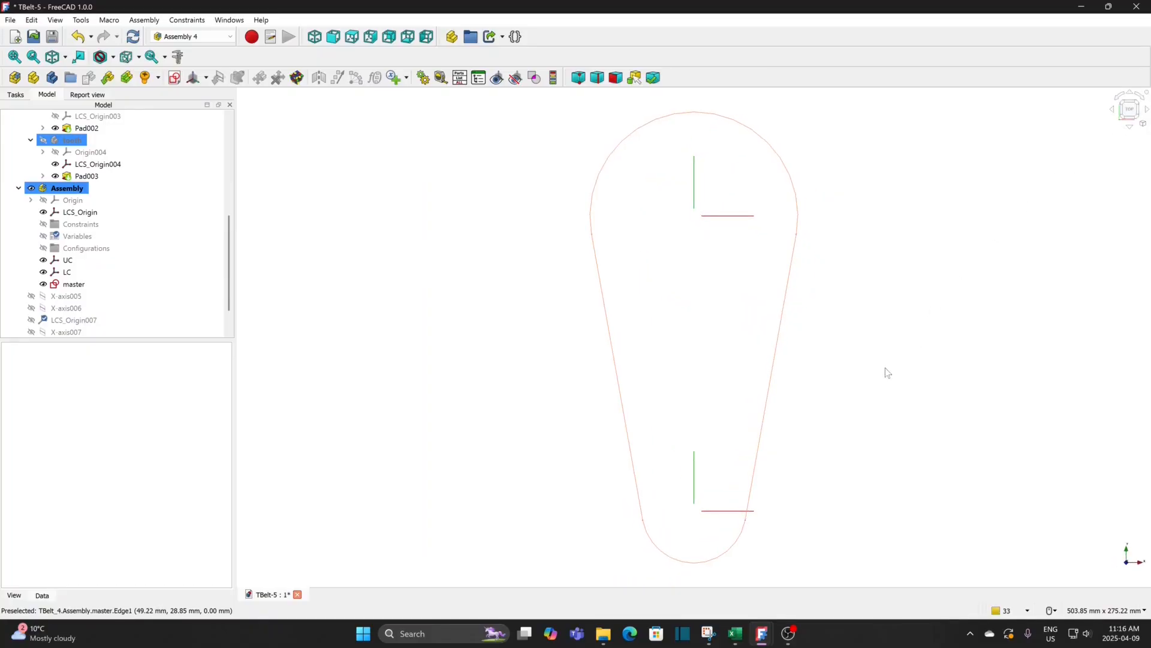
middle_click_drag(885, 372, 689, 376)
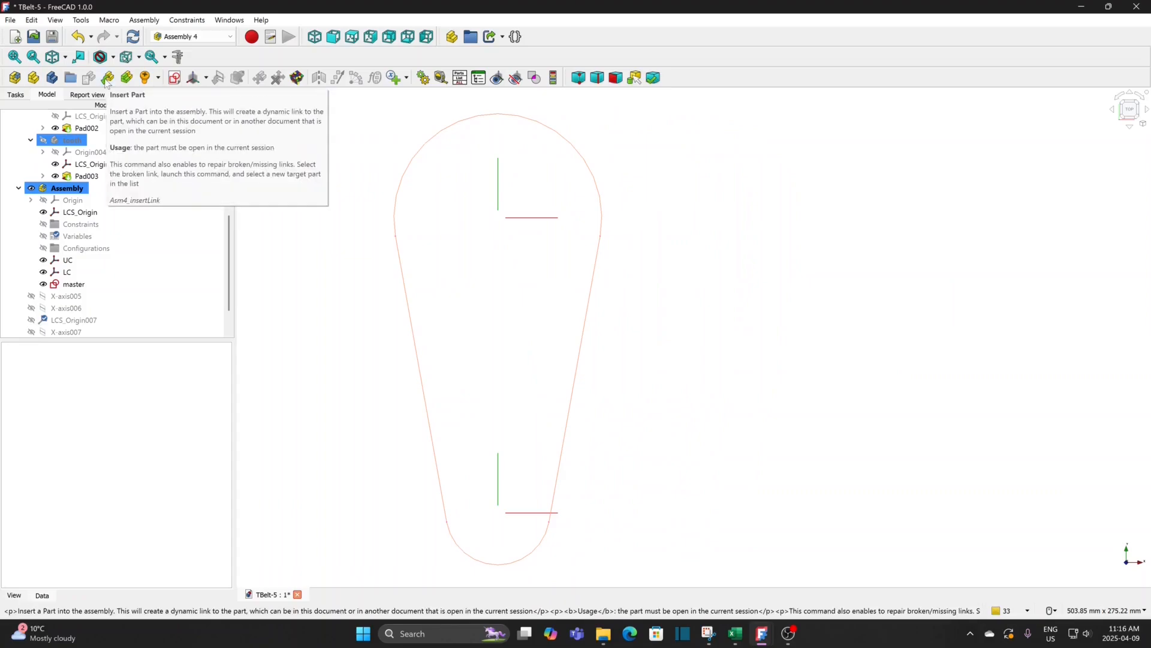
- Insert the tooth part into the Assembly and attach its LCS_Origin004 to the Parent Assembly's LCS_Origin
left_click(107, 79)
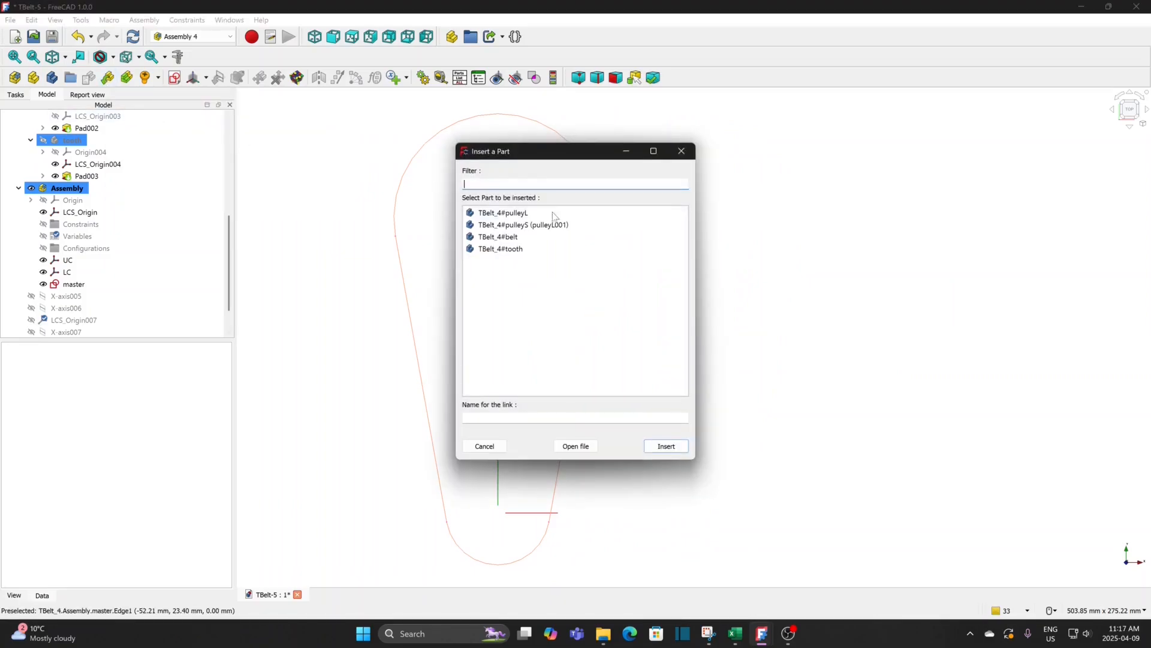
left_click(513, 251)
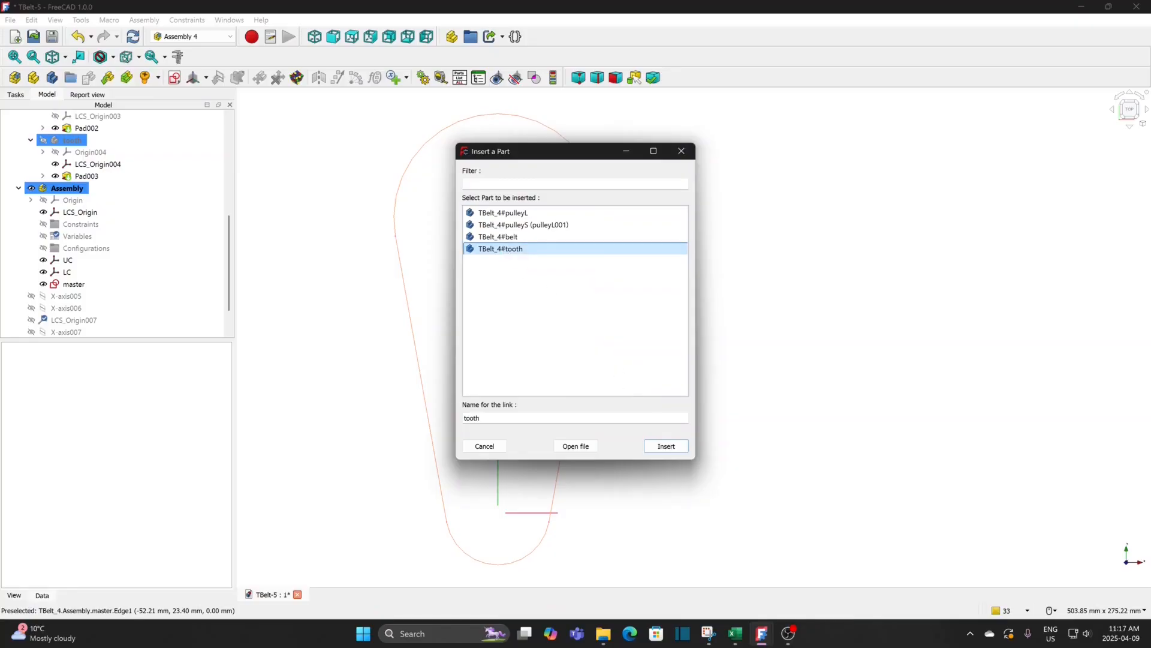
left_click(667, 447)
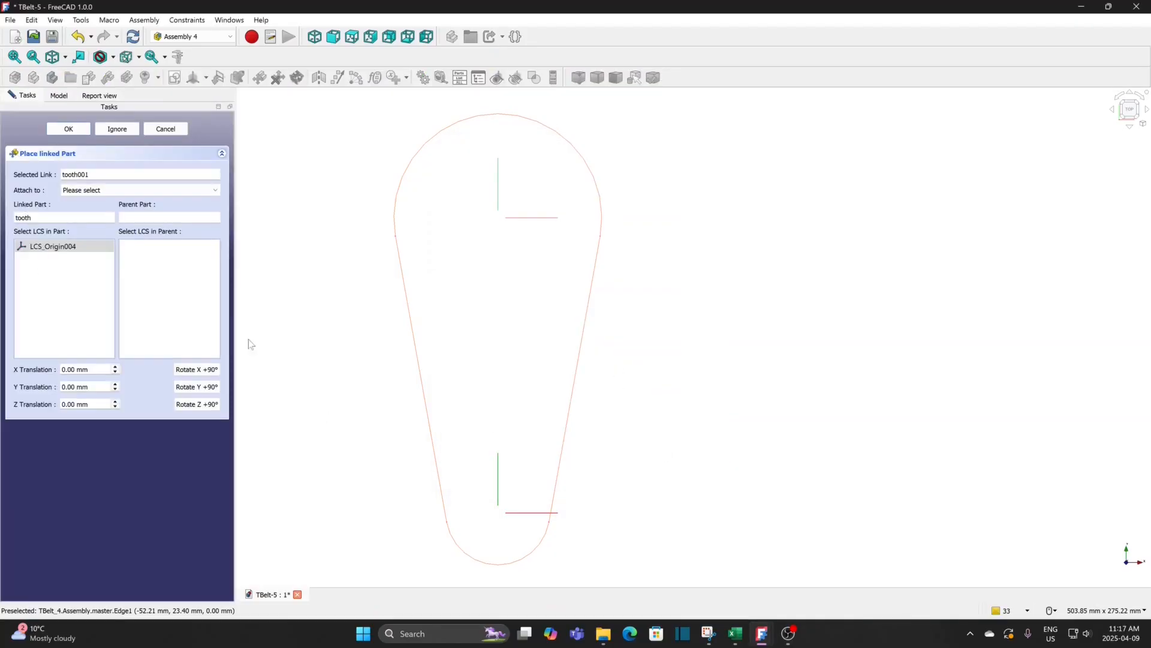
left_click(153, 189)
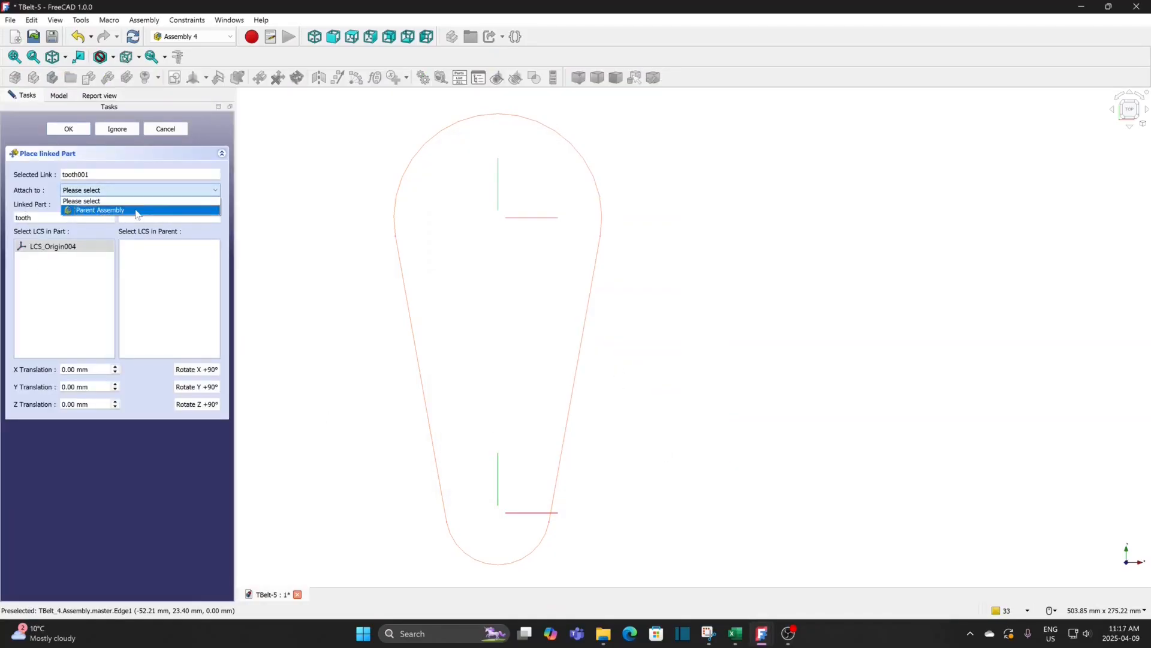
left_click(136, 208)
left_click(150, 246)
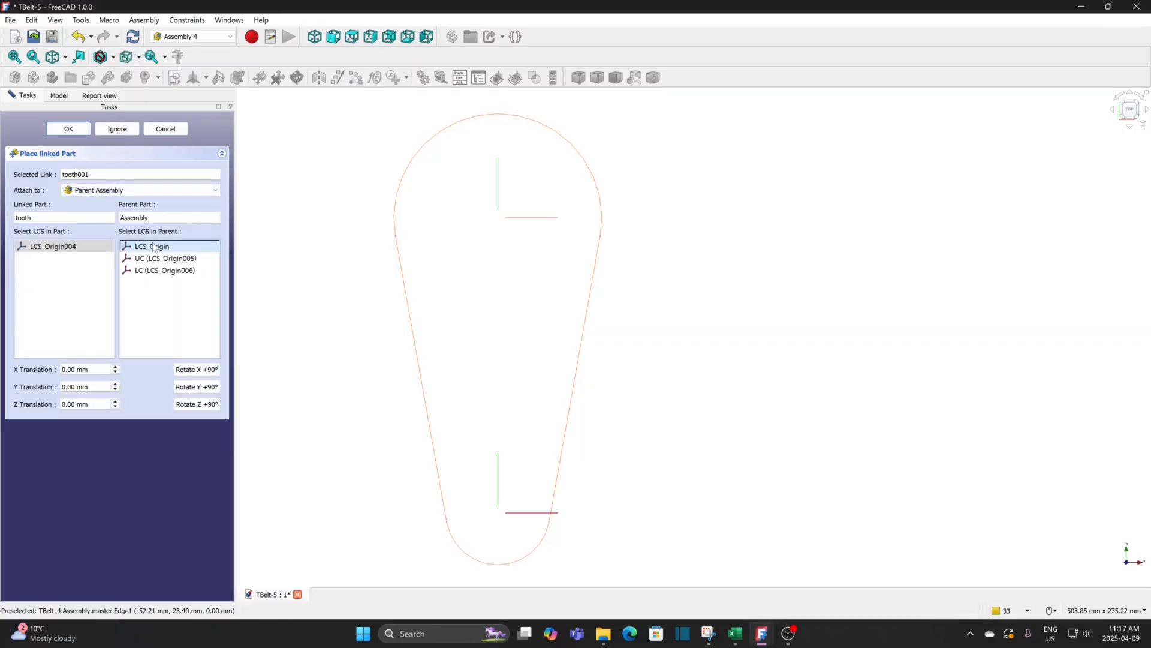
left_click(67, 130)
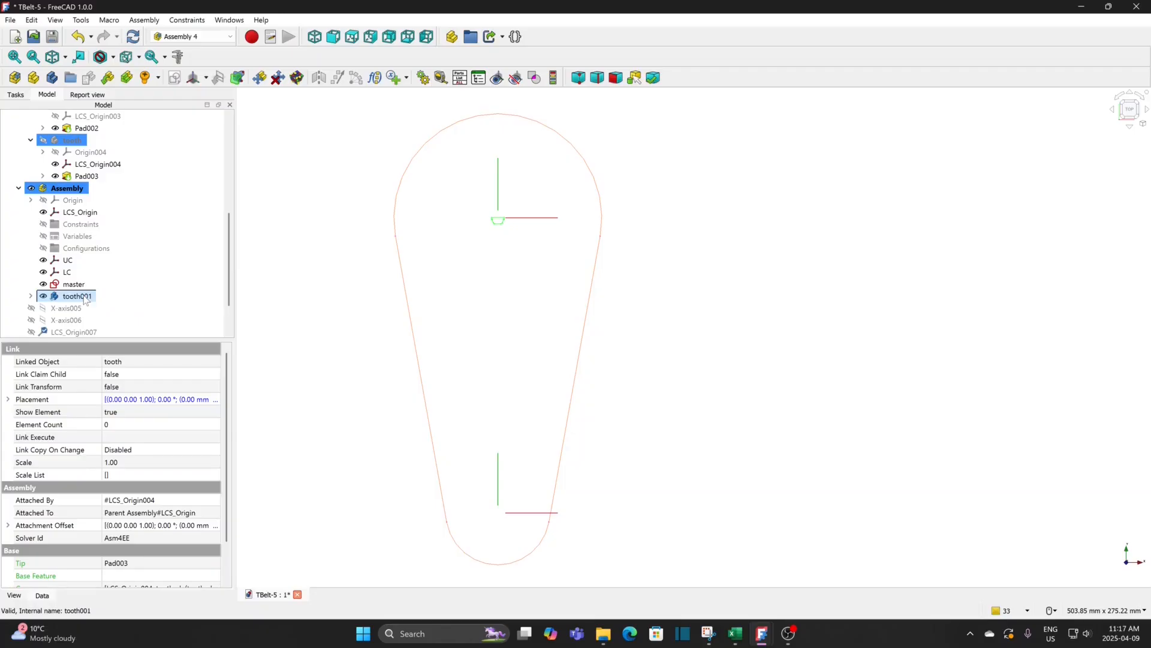
- Create an expression array from the tooth001 link and expand the x, y and z position of its Placer
left_click(376, 78)
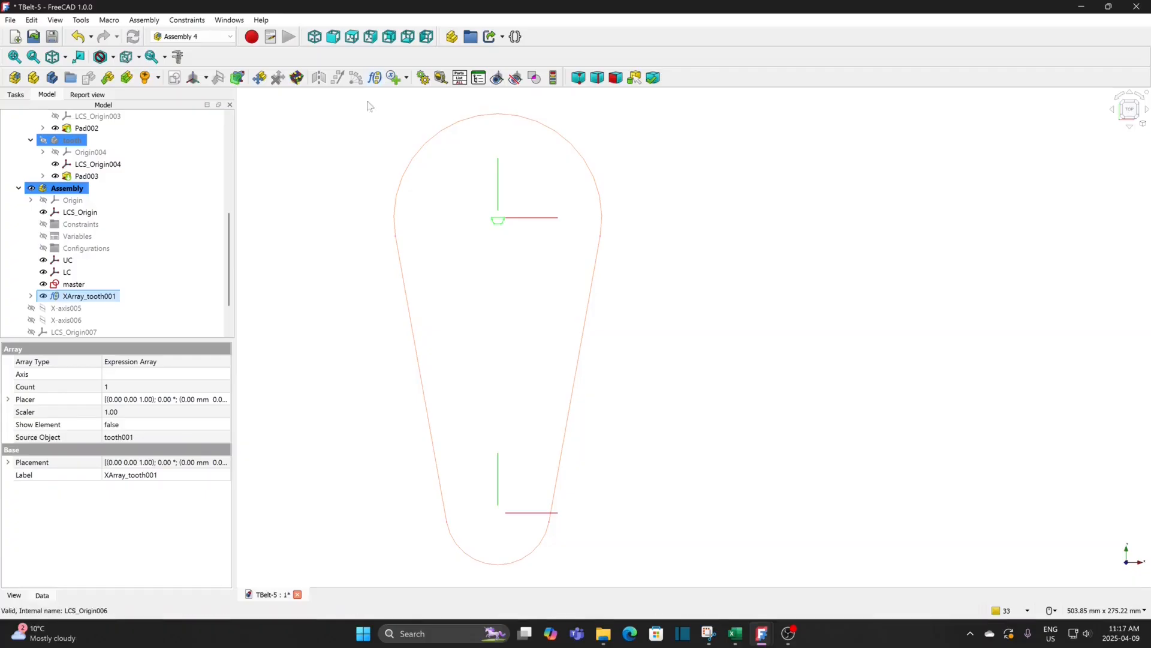
left_click_drag(230, 284, 229, 305)
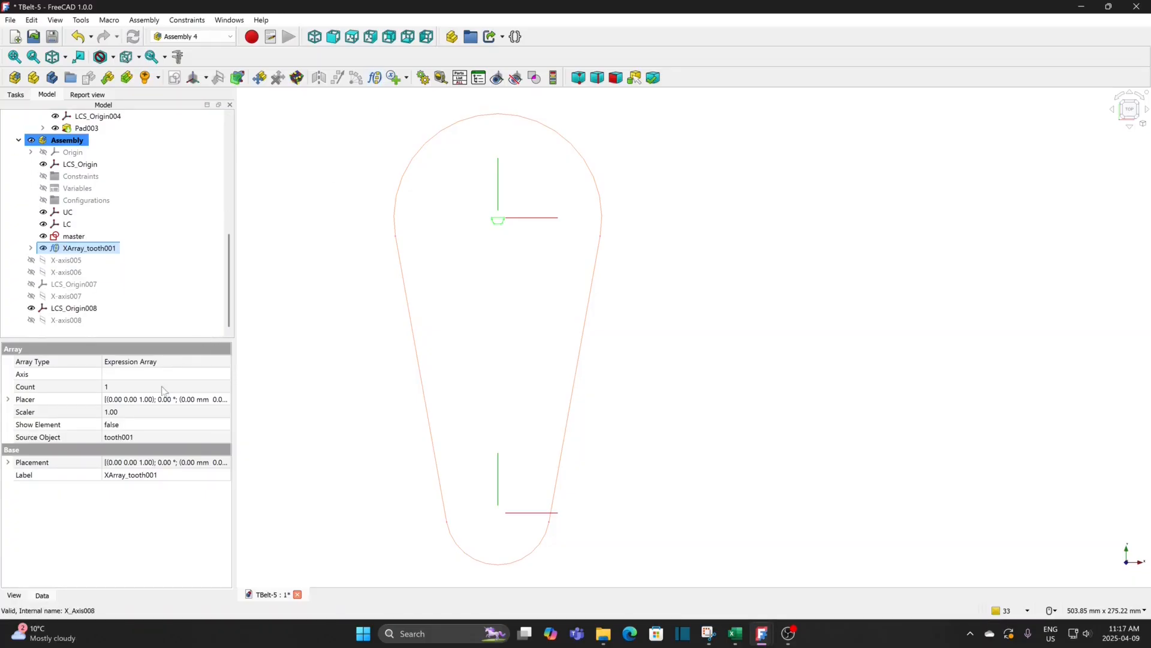
left_click(8, 400)
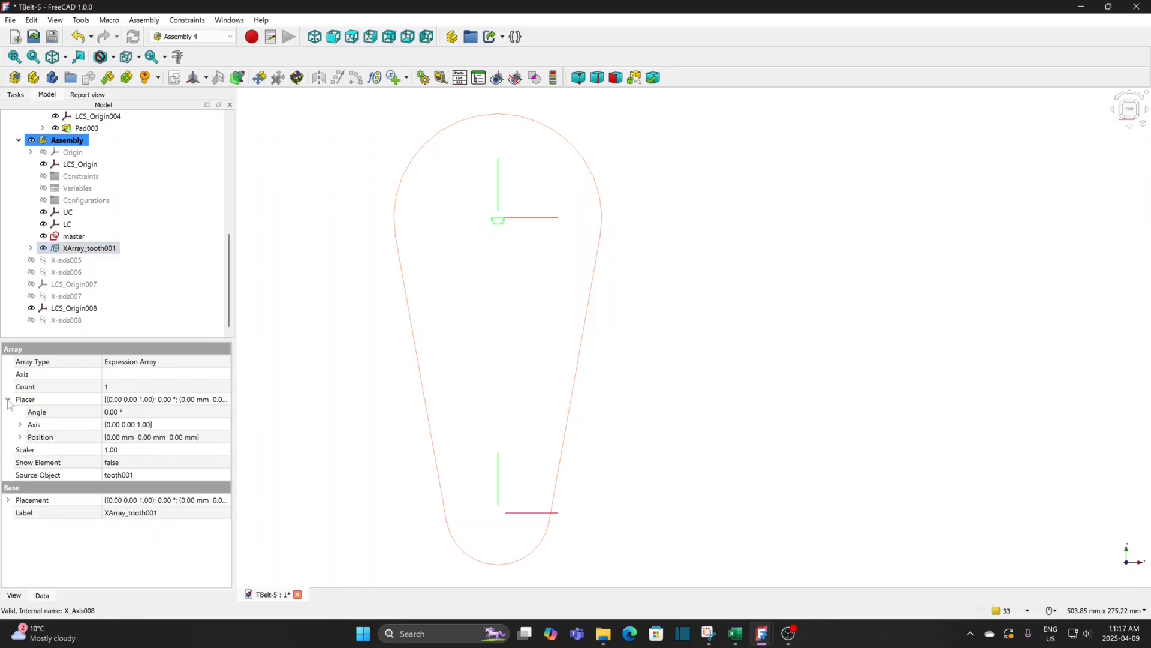
left_click(19, 437)
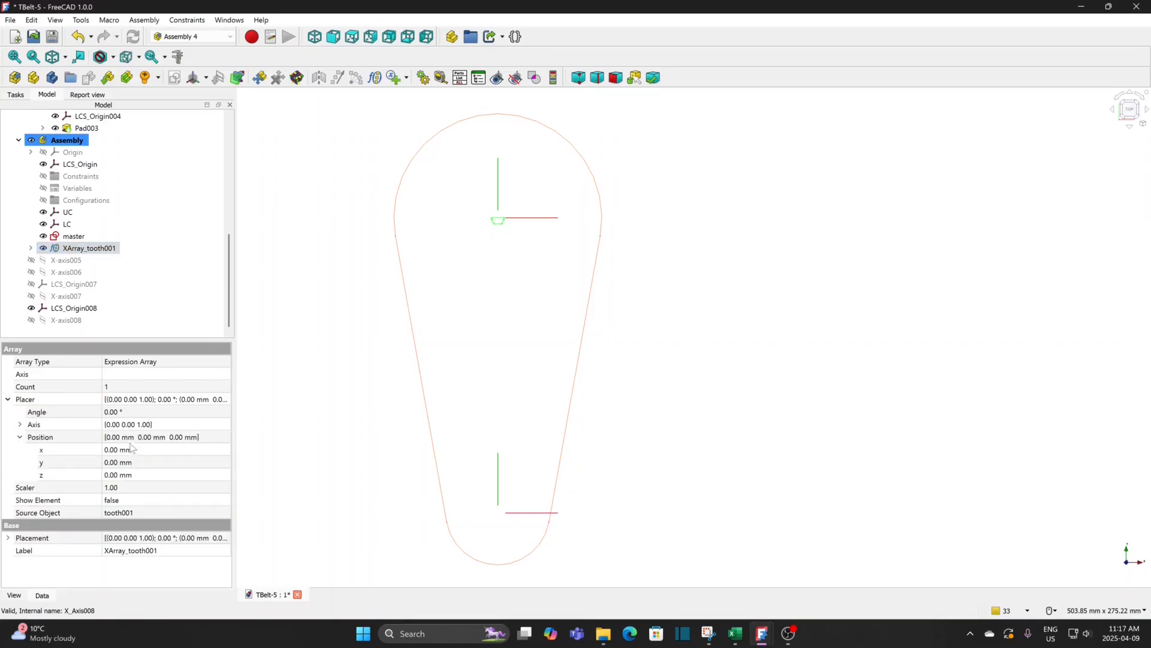
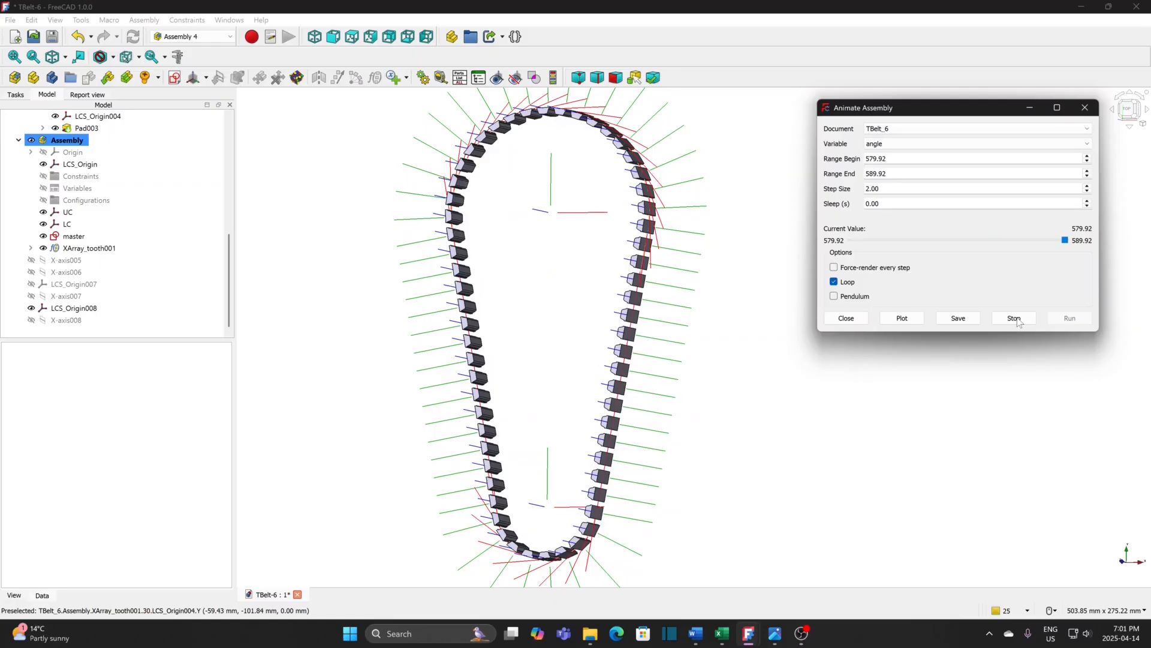
- Stop the belt tooth animation and hide the tooth body's LCS_Origin004
left_click(1019, 323)
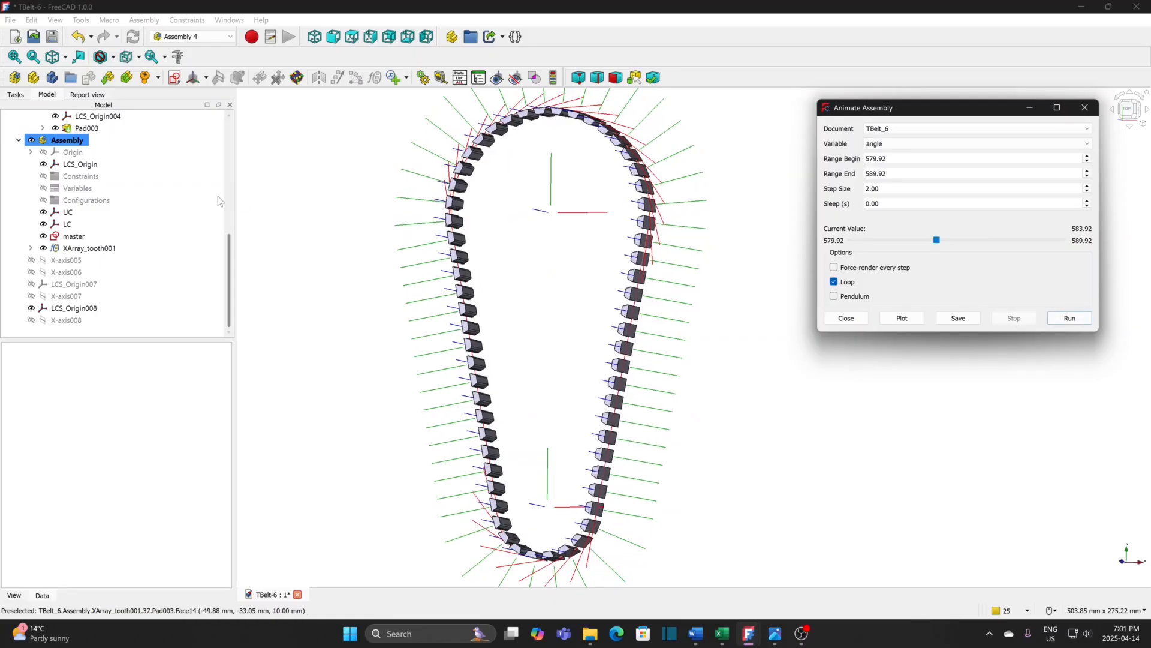
left_click(671, 298)
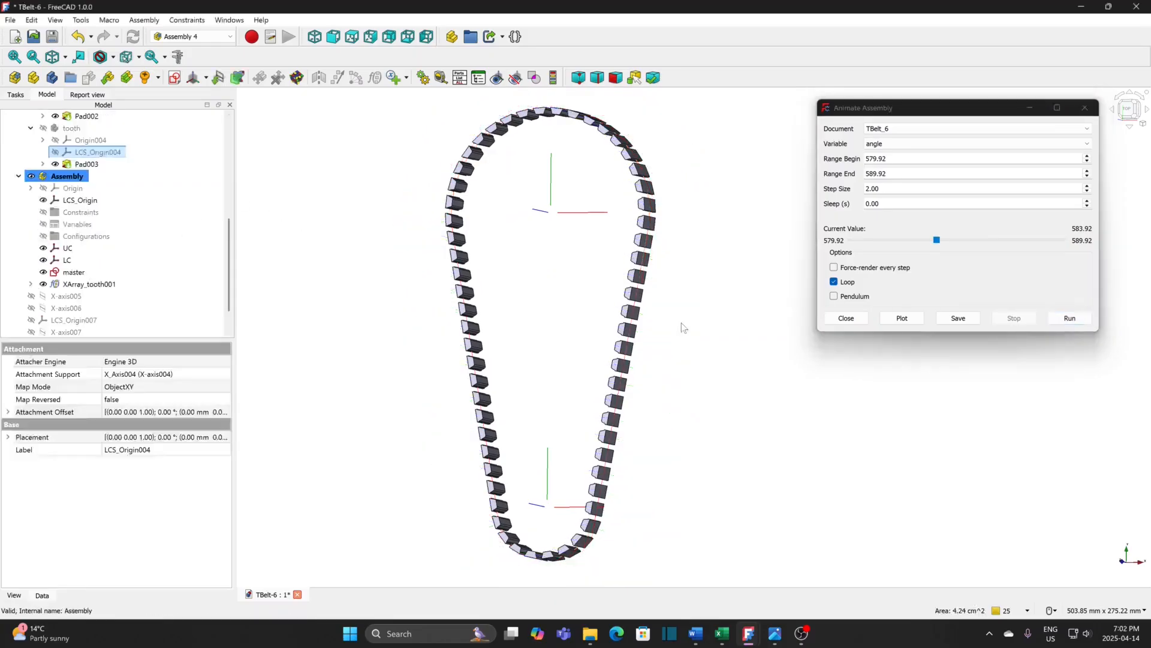
- Insert pulleyL into the Assembly and attach its L-LCS to the Parent Assembly's UC coordinate system
left_click(846, 318)
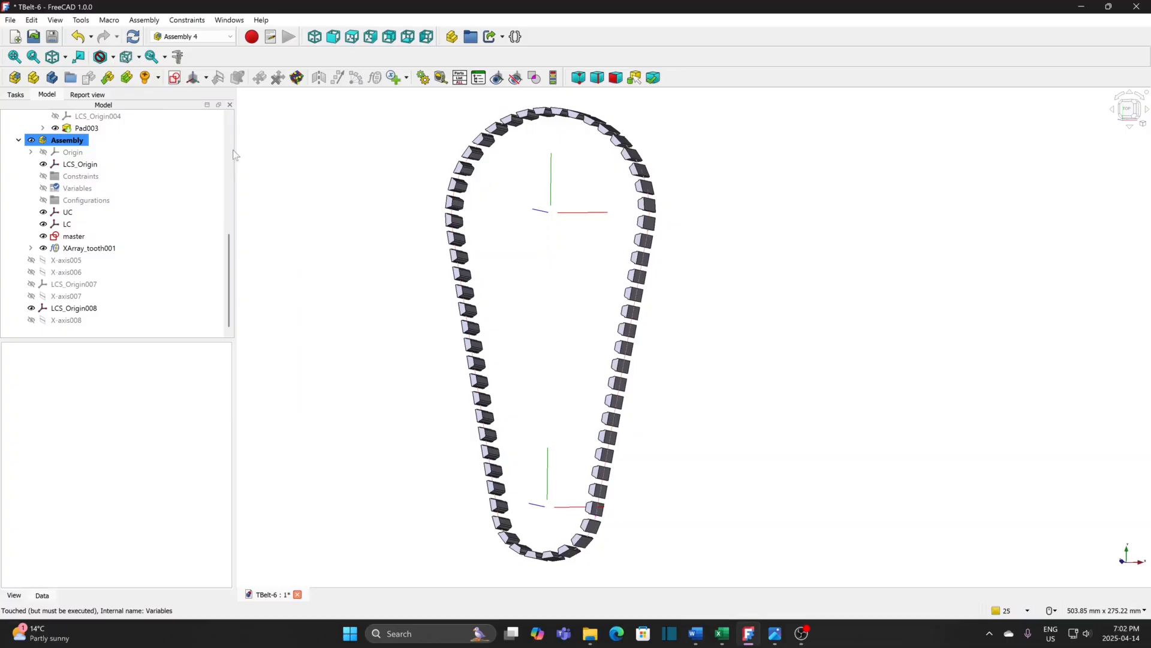
left_click(108, 78)
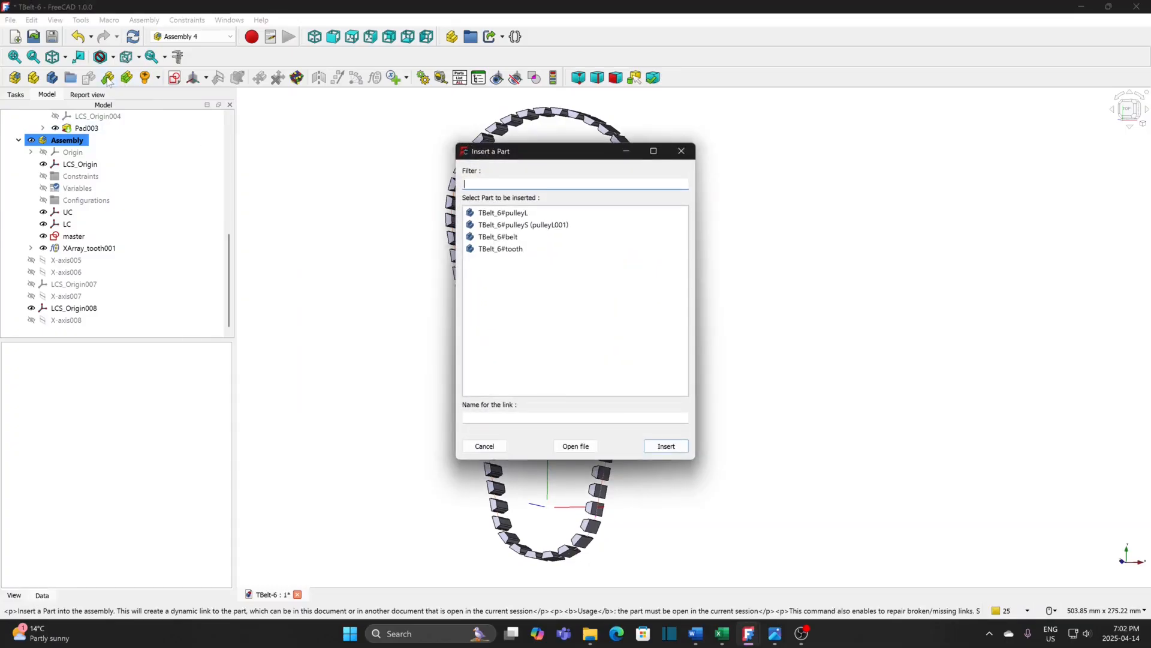
left_click(543, 215)
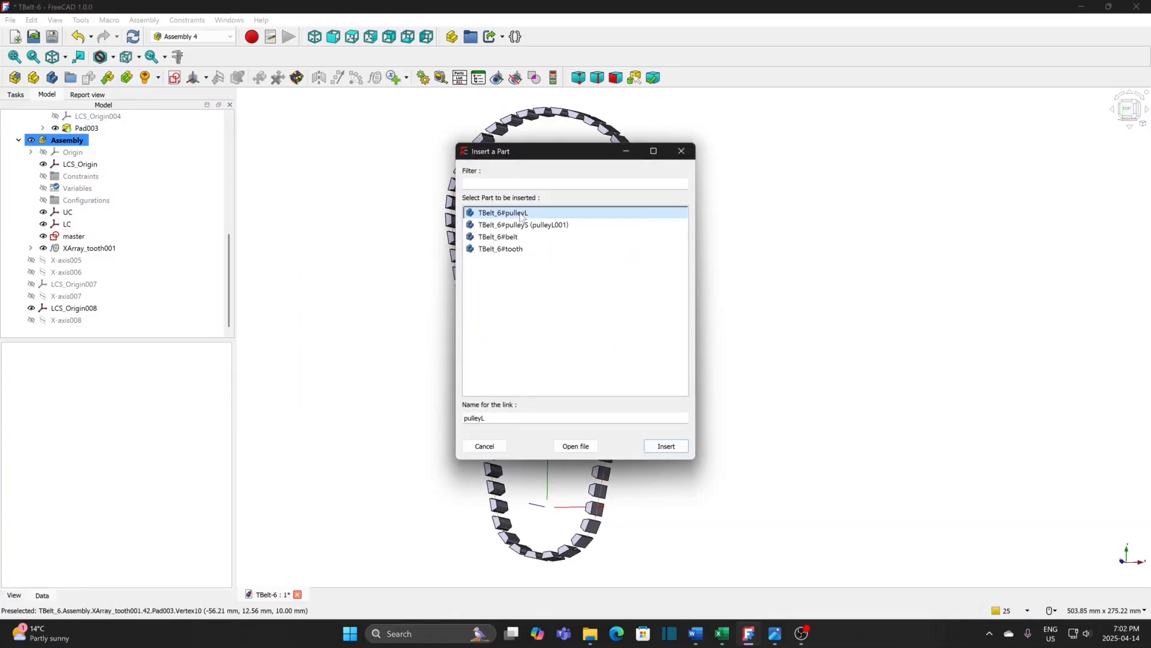
left_click(664, 448)
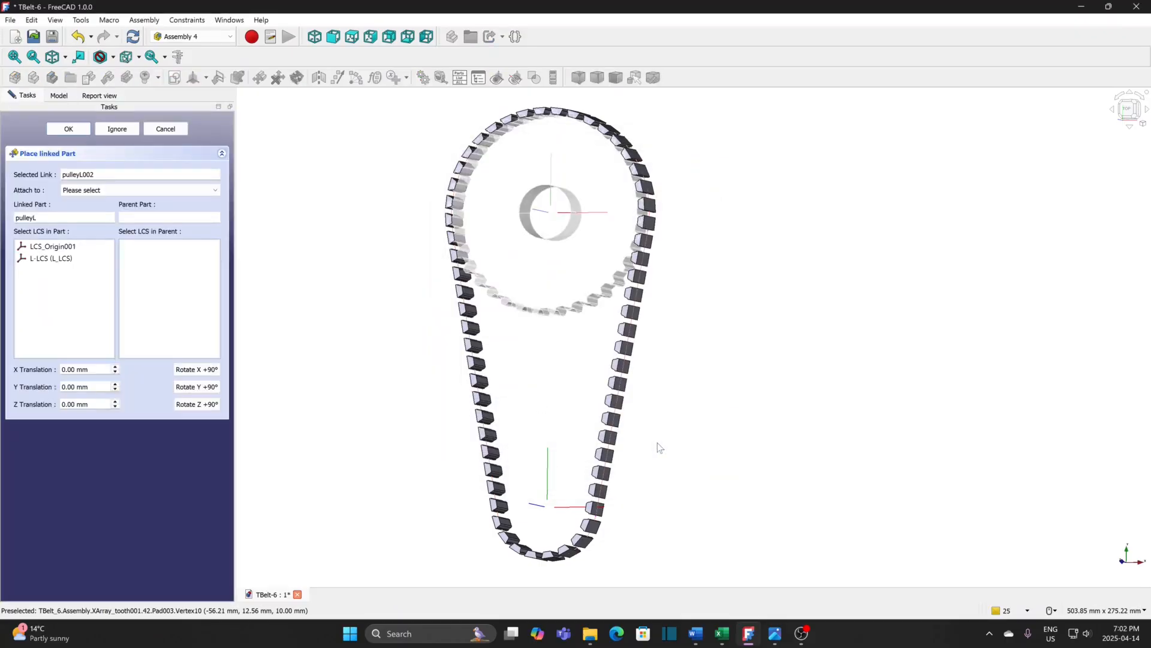
left_click(100, 190)
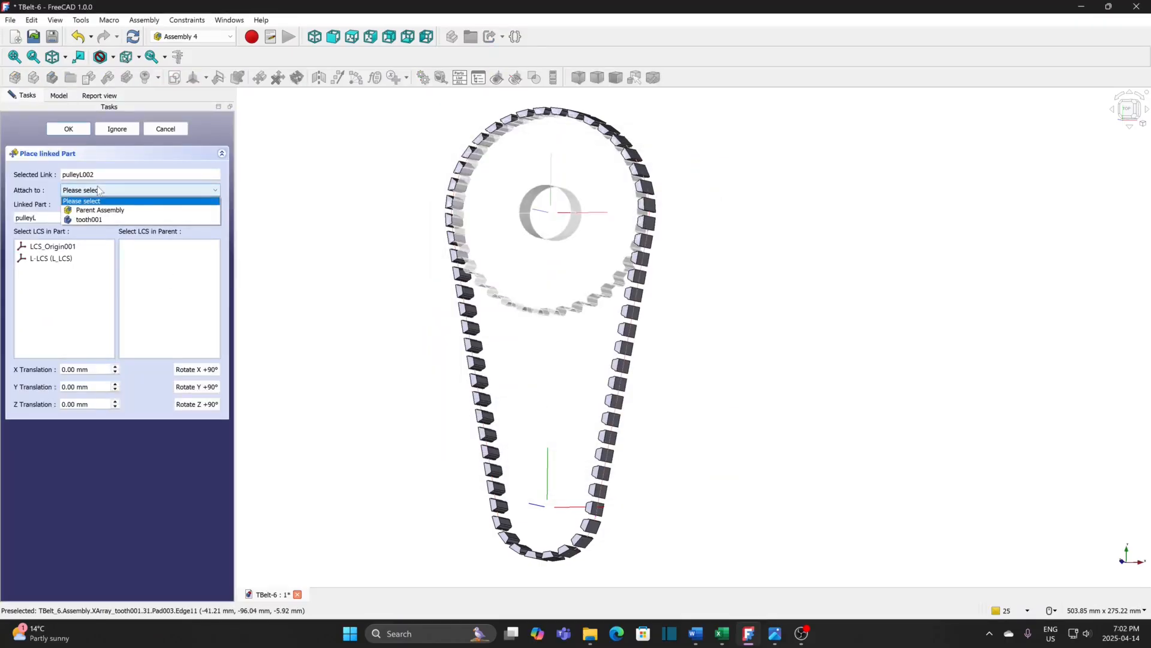
left_click(101, 211)
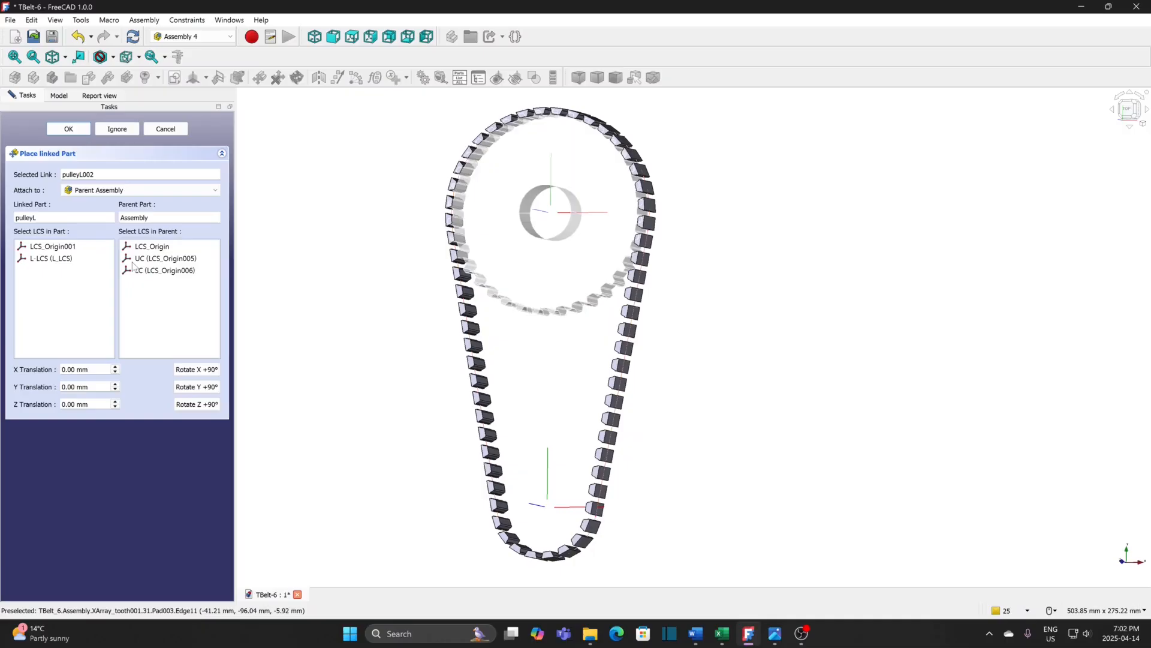
left_click(156, 259)
left_click(70, 259)
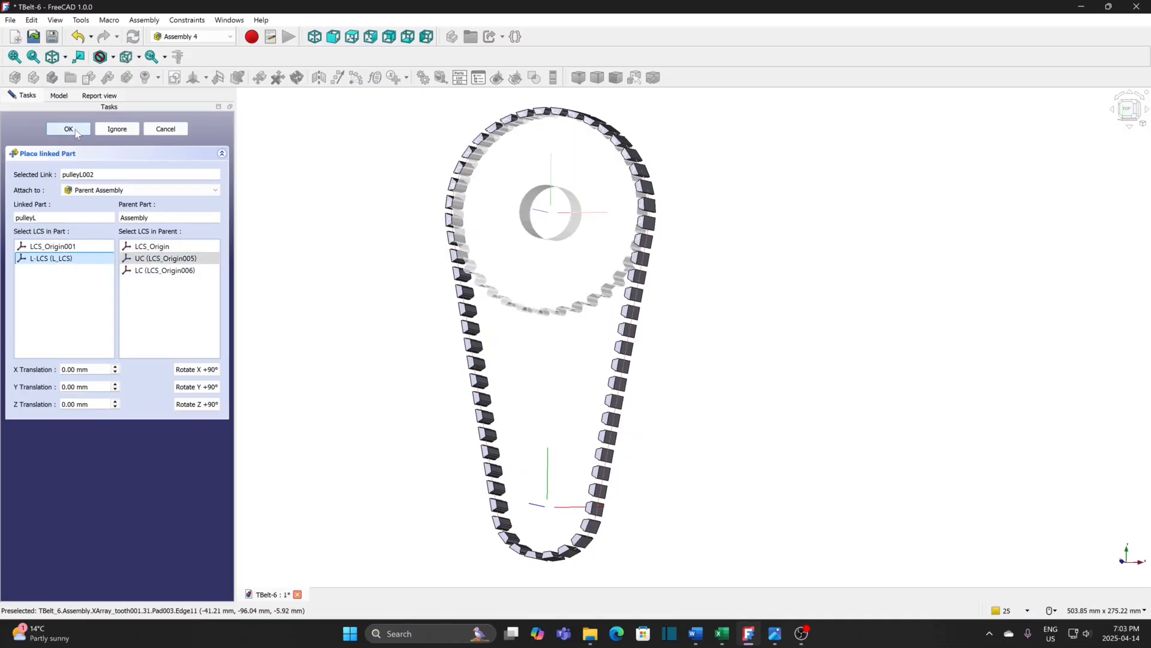
left_click(74, 129)
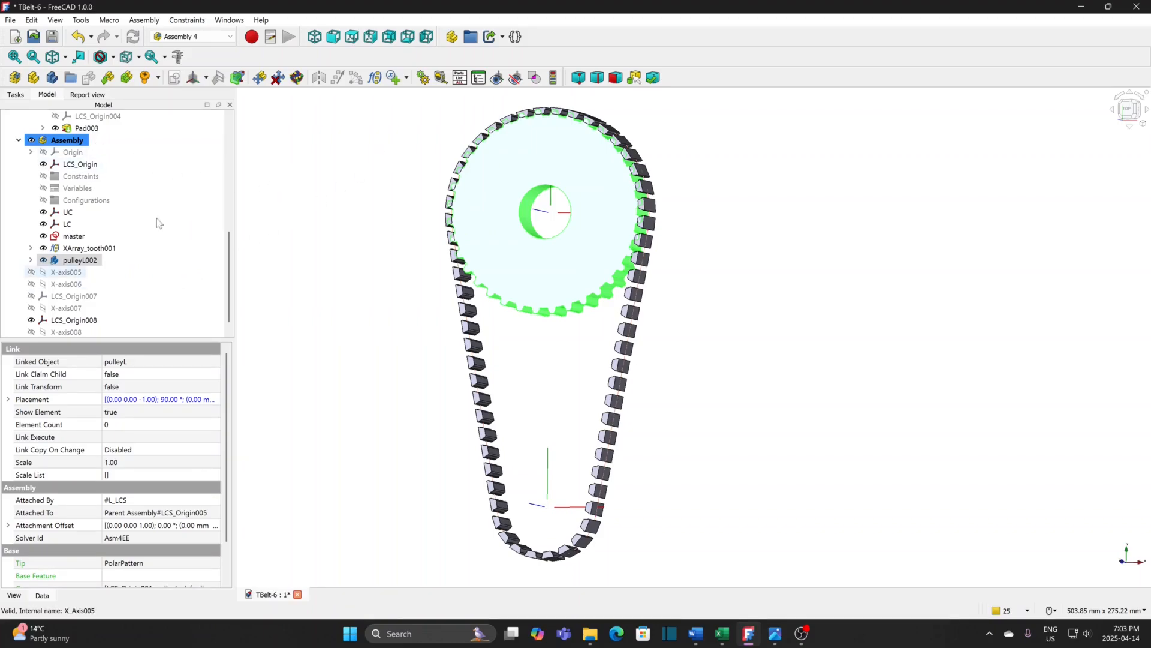
- Insert pulleyS into the Assembly and attach its S-LCS to the Parent Assembly's LC coordinate system
left_click(109, 81)
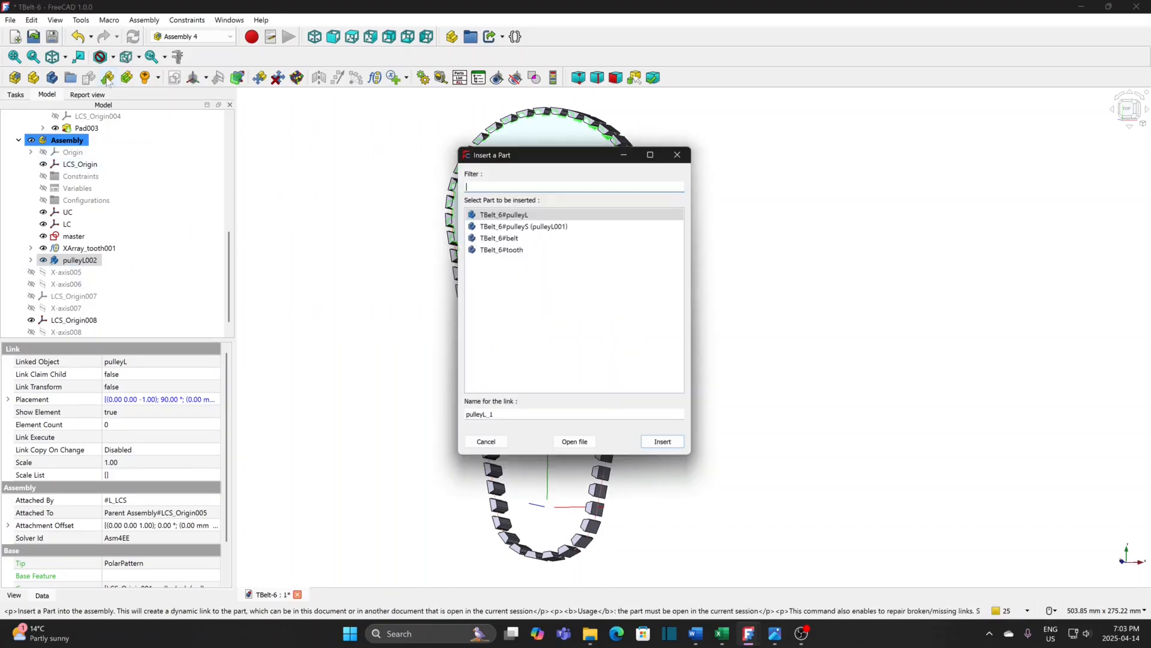
left_click(520, 226)
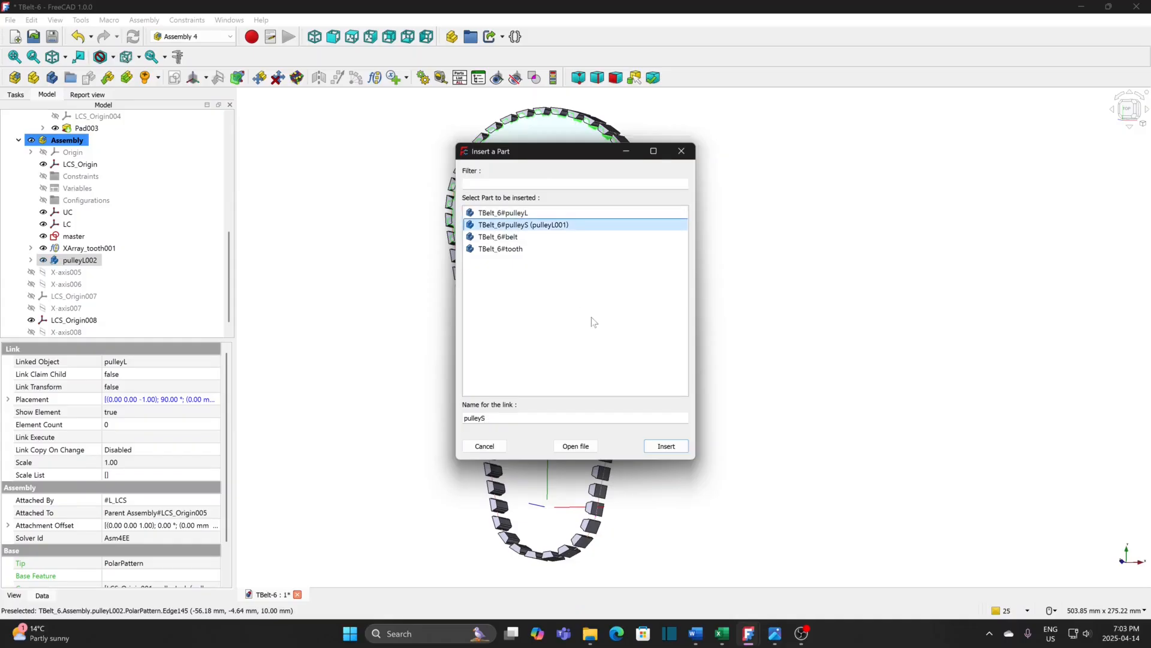
left_click(667, 446)
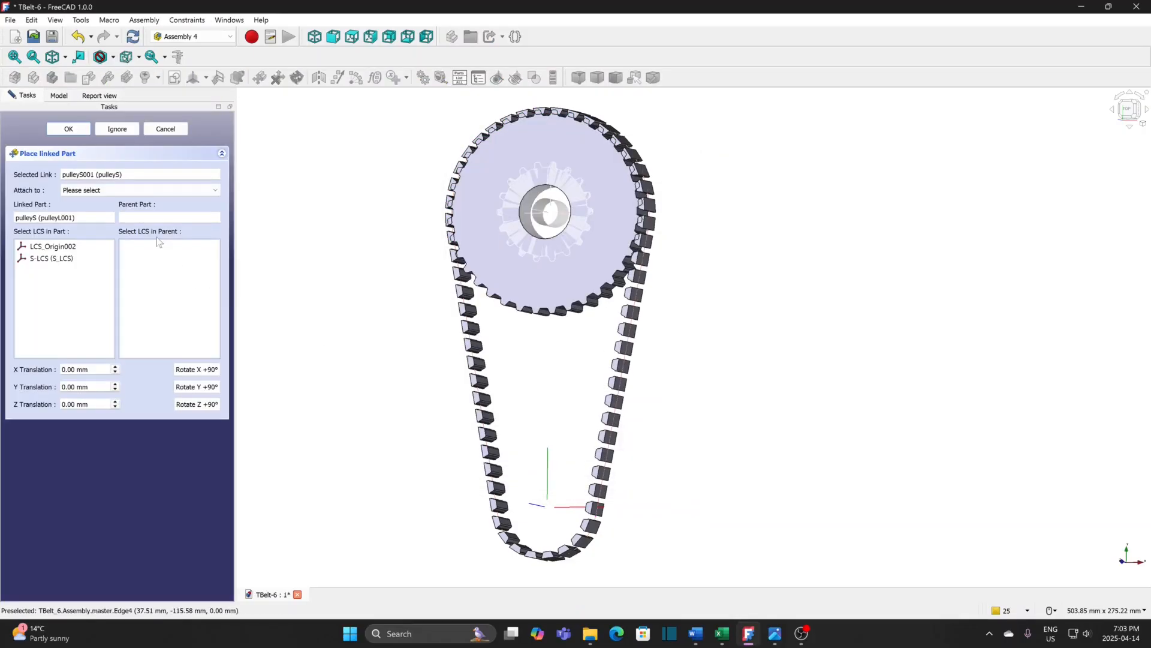
left_click(105, 191)
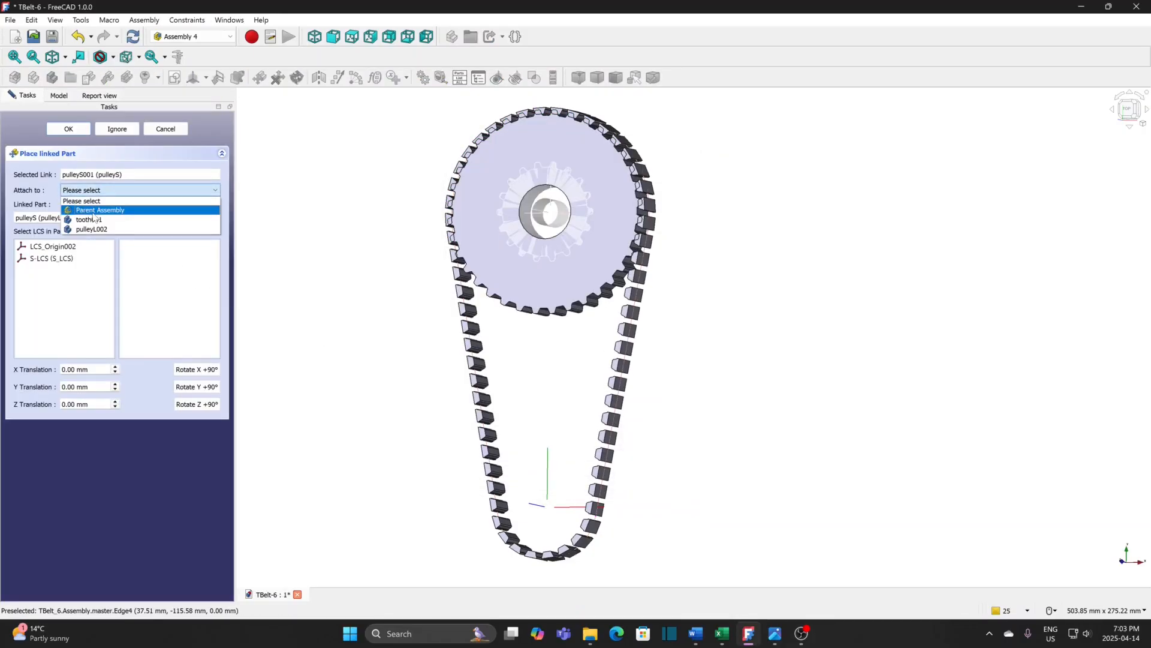
left_click(94, 212)
left_click(151, 273)
left_click(66, 259)
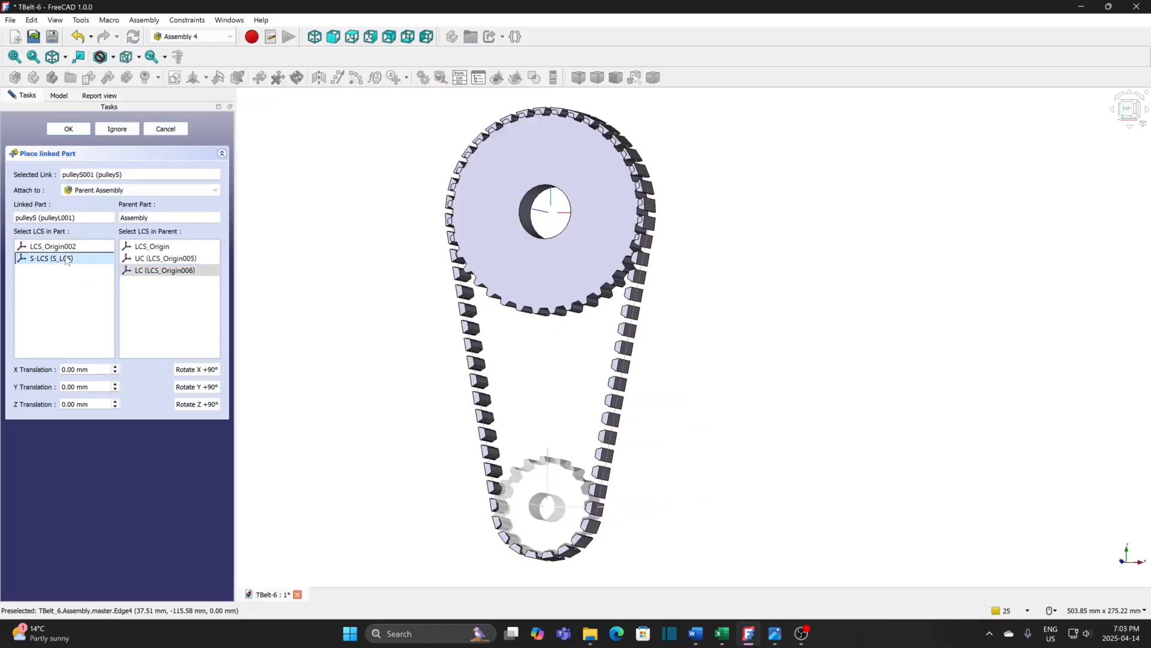
left_click(69, 131)
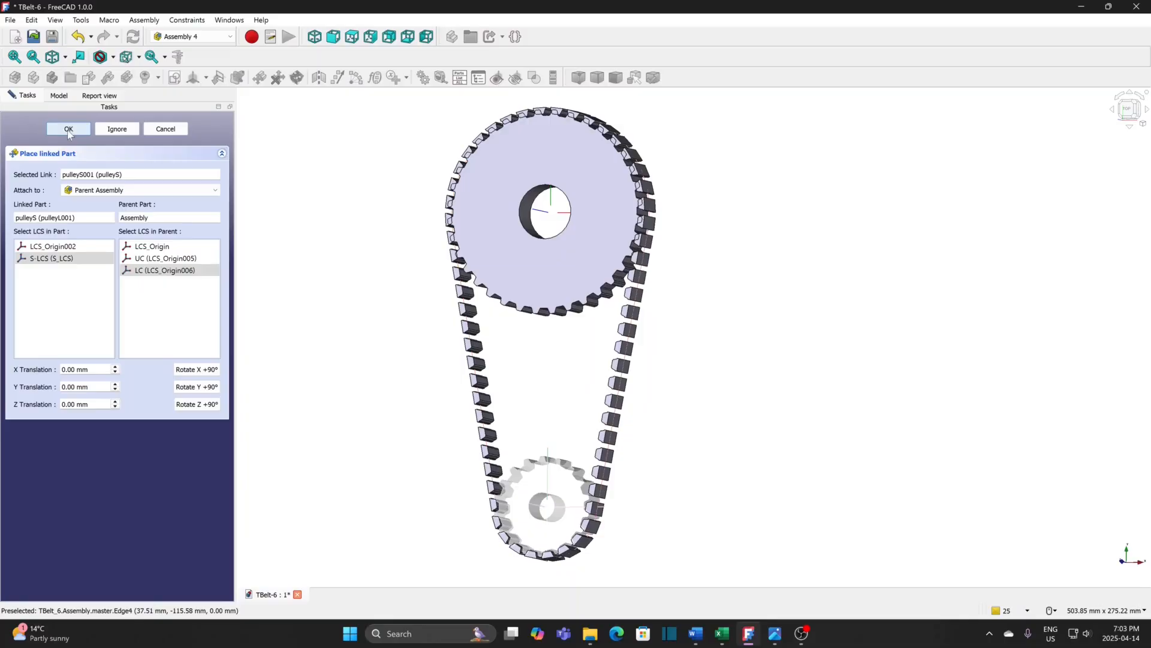
left_click(684, 350)
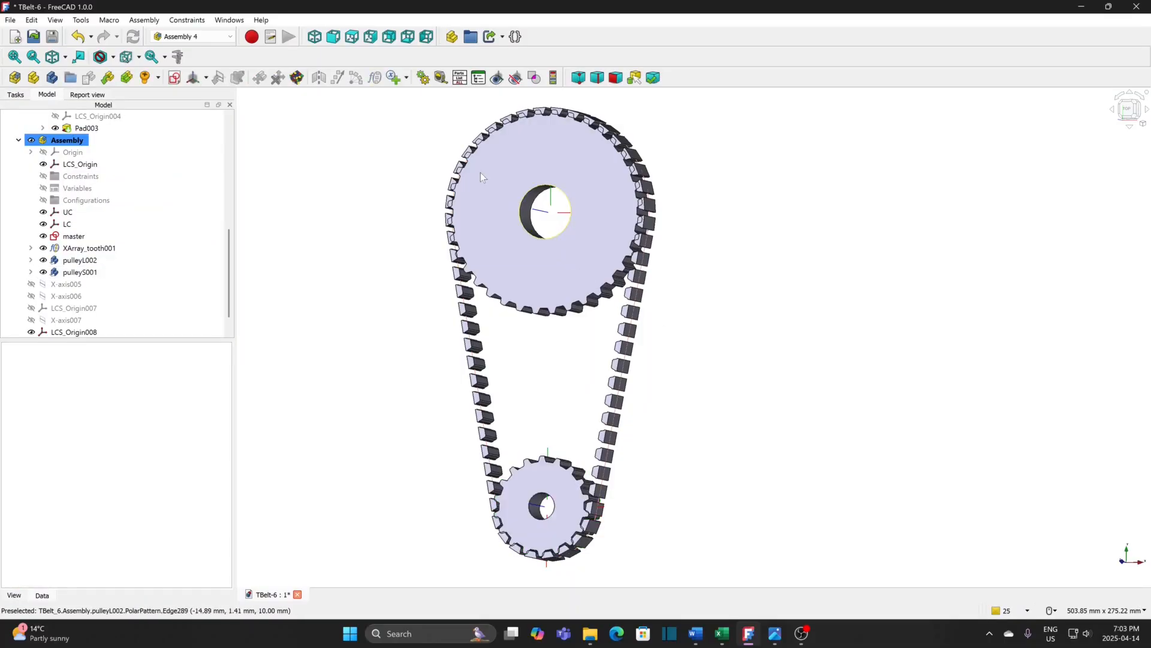
- Set the attachment offset angle of the large pulley's L-LCS to the expression -Variables.angle
left_click(30, 261)
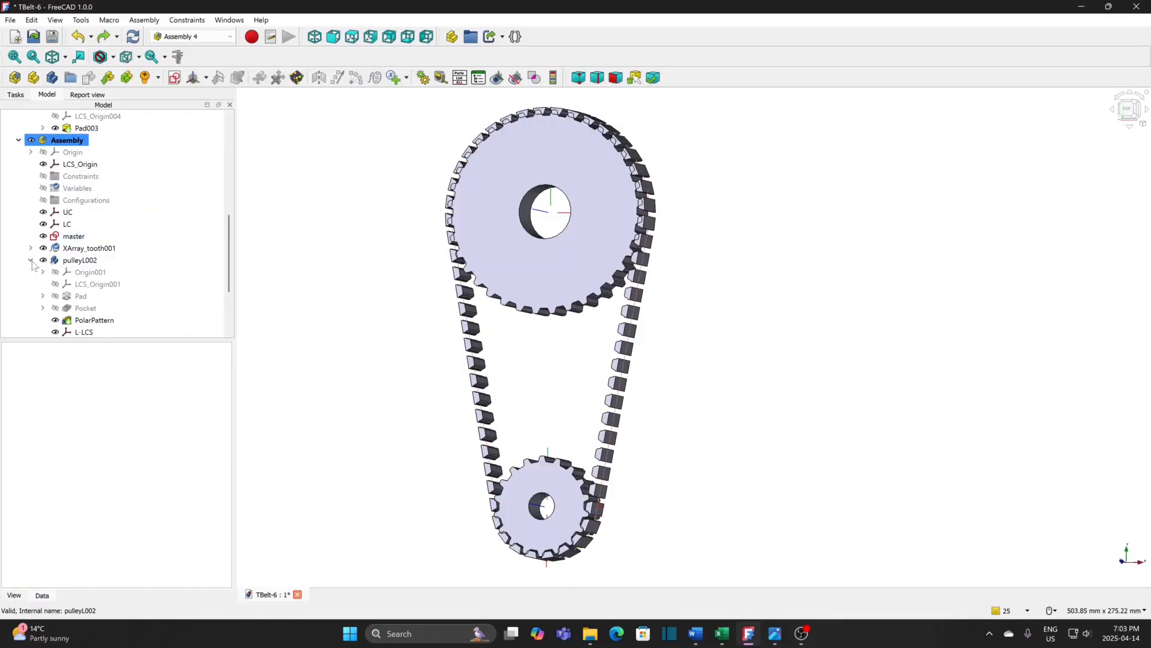
left_click(84, 333)
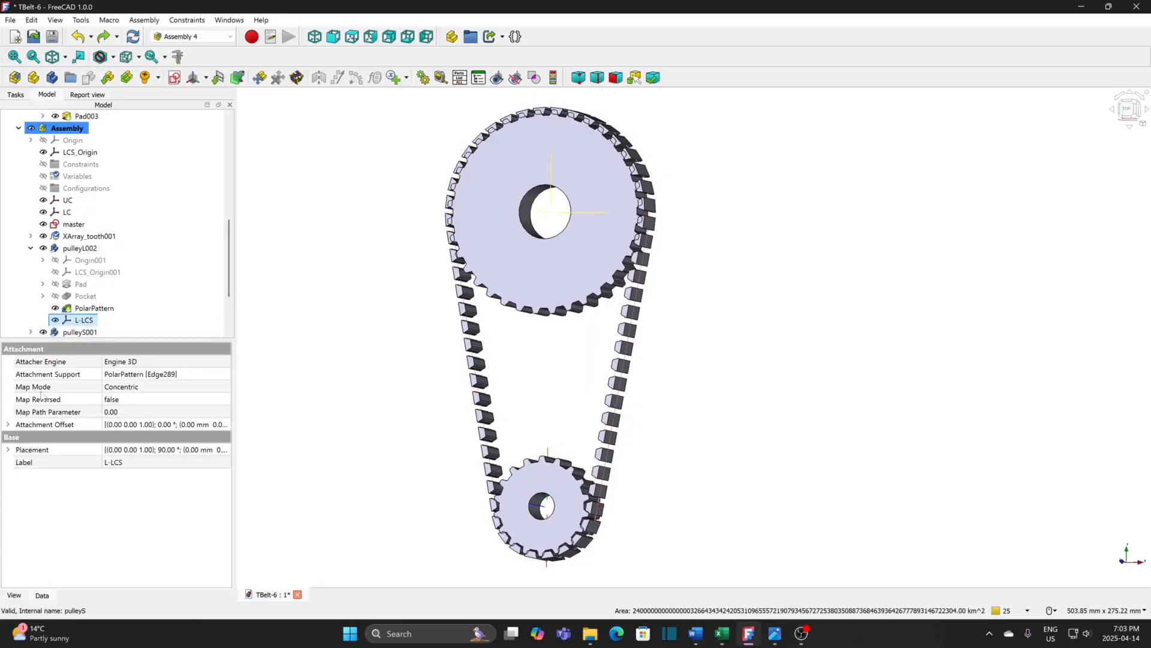
left_click(8, 425)
left_click(200, 437)
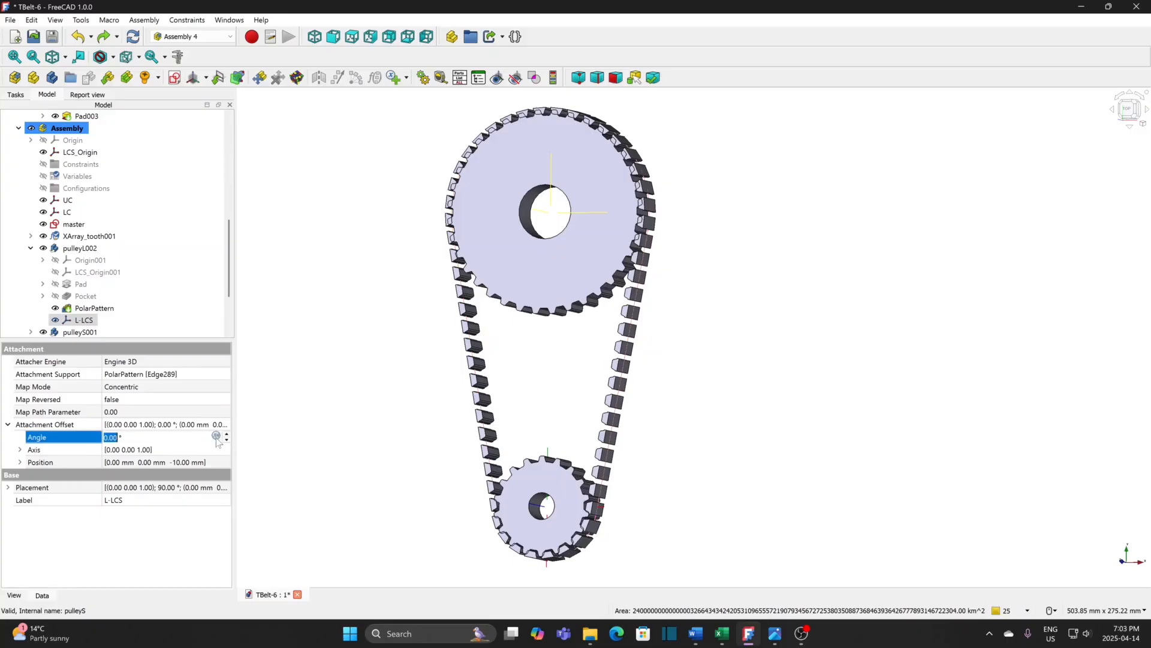
left_click(218, 438)
type("-var")
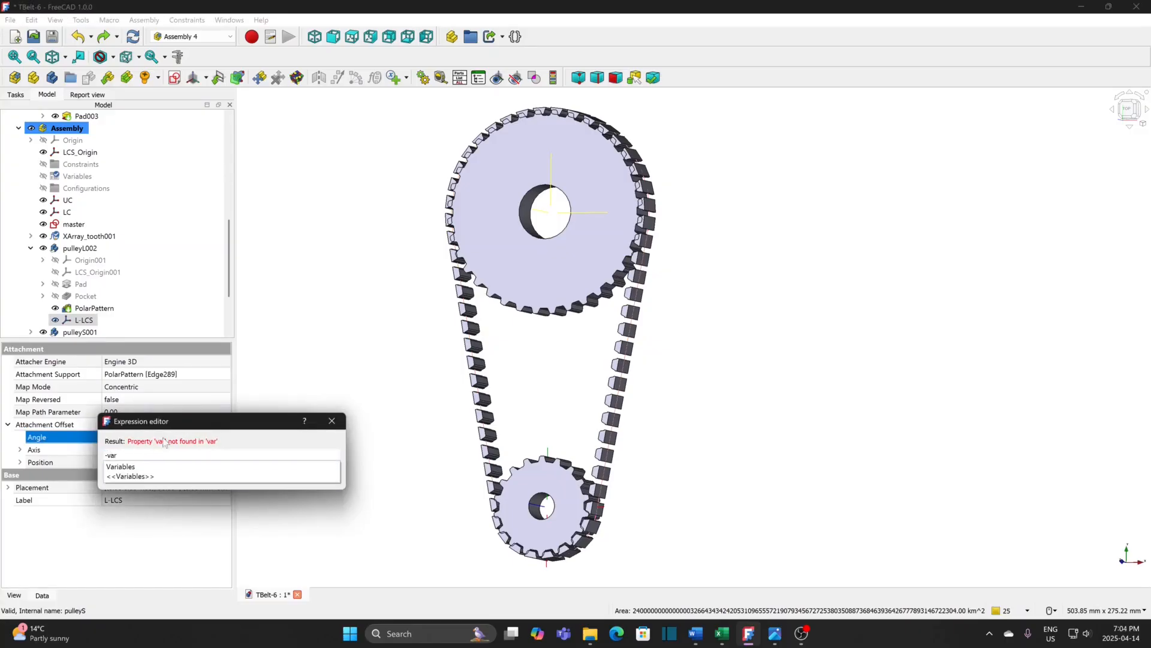
left_click(132, 466)
left_click(122, 486)
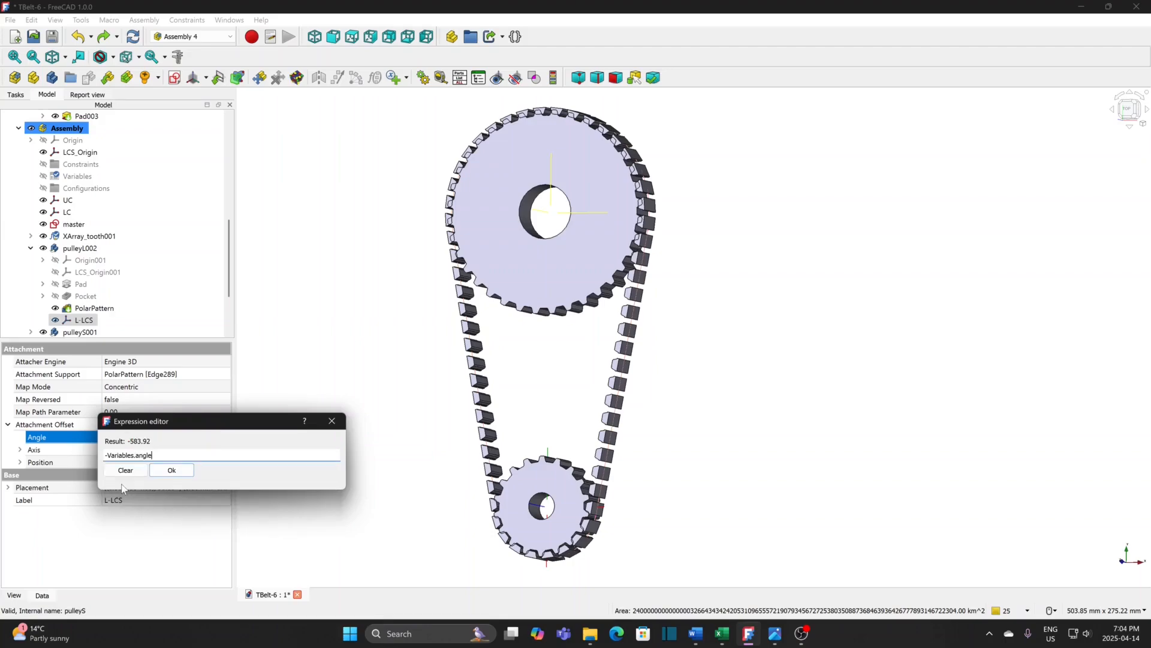
left_click(171, 470)
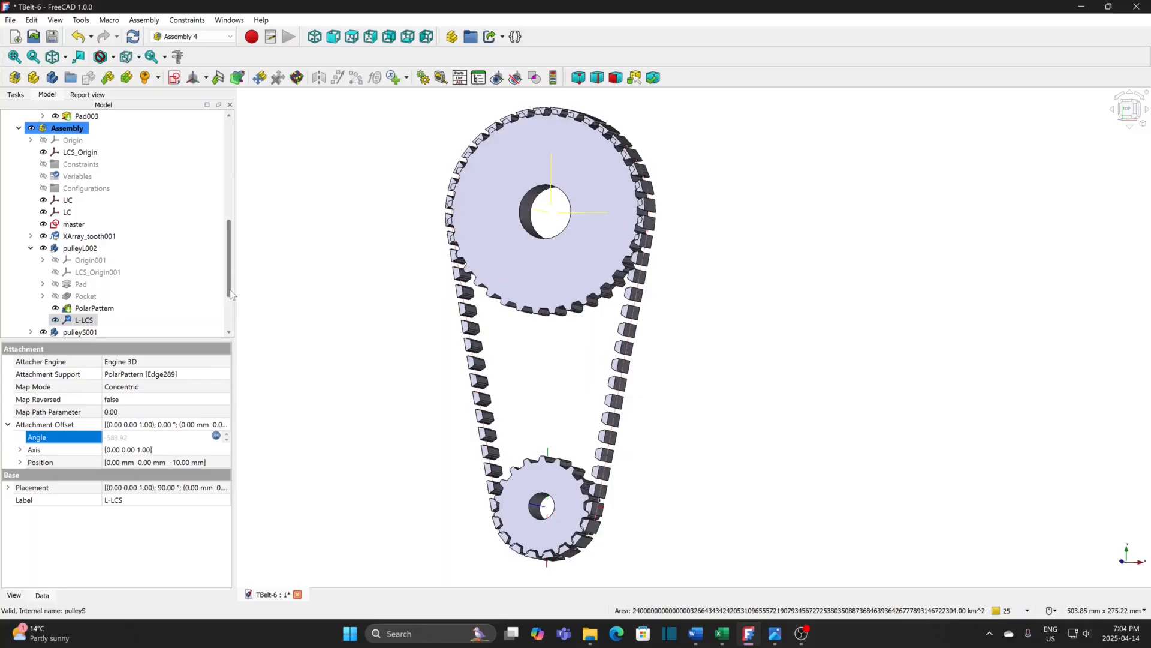
- Set the attachment offset angle of the small pulley's S-LCS to the expression -Variables.angle*2
scroll(232, 294, "down", 2)
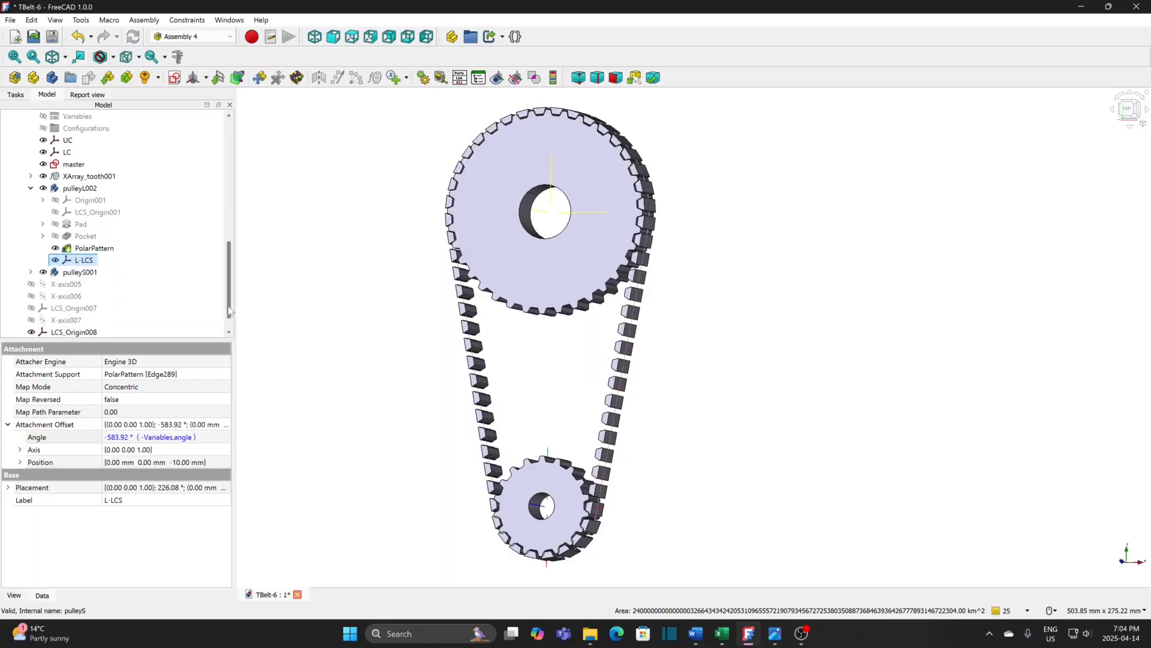
left_click(31, 272)
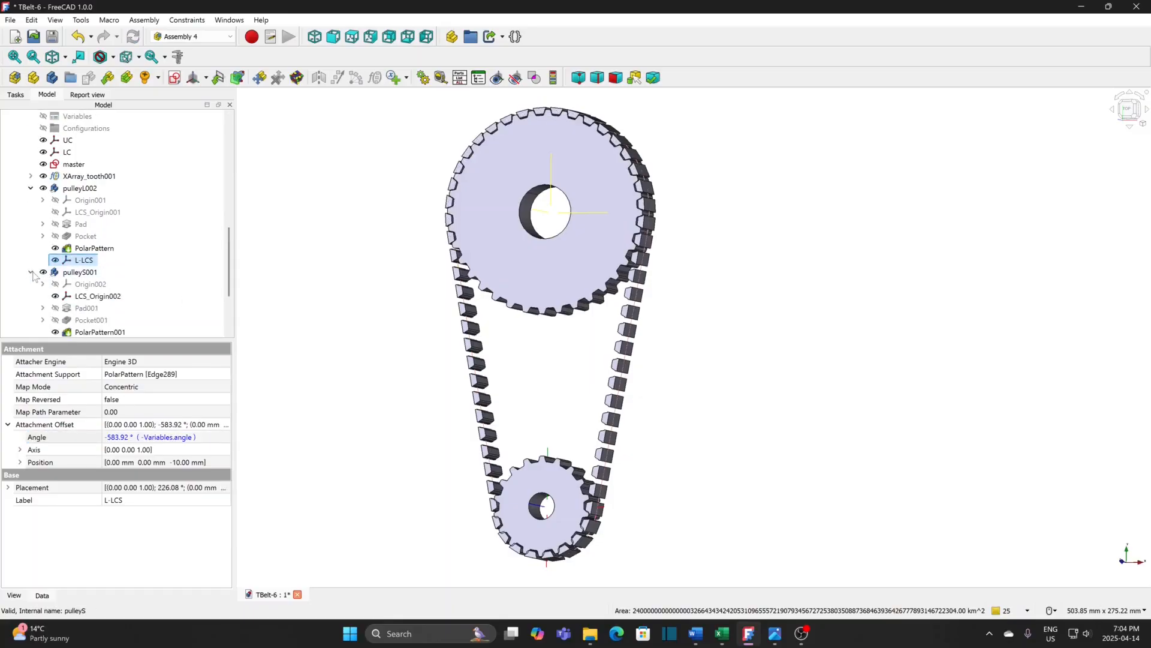
scroll(232, 272, "down", 1)
scroll(231, 271, "down", 1)
left_click(83, 296)
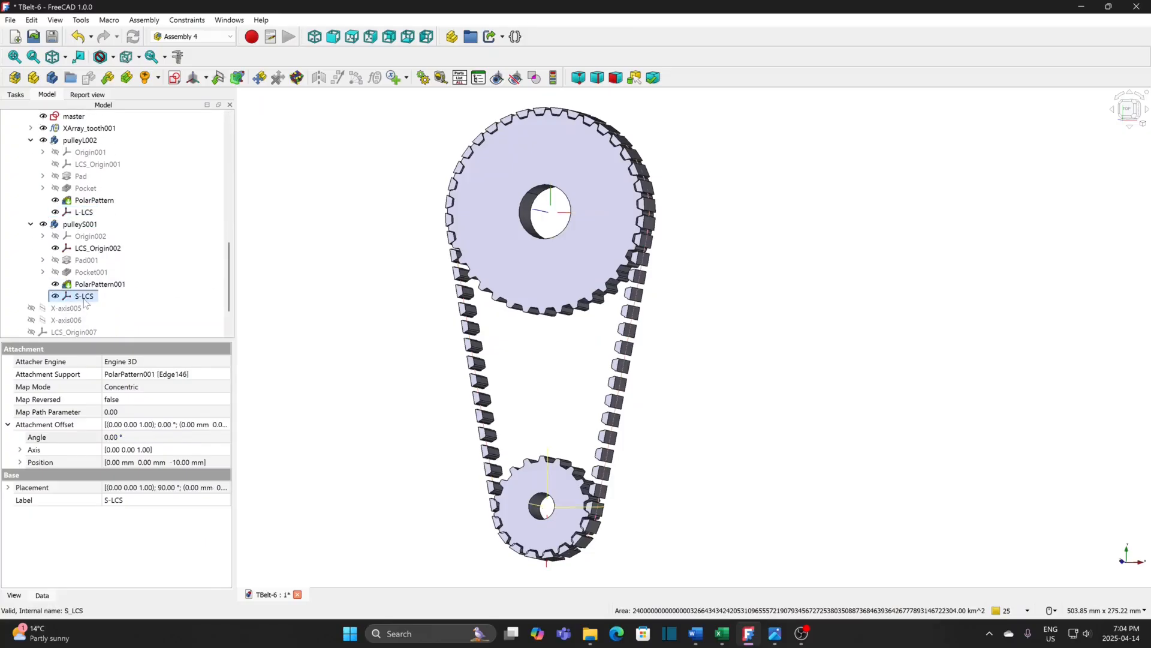
left_click(169, 440)
left_click(217, 437)
type("-va")
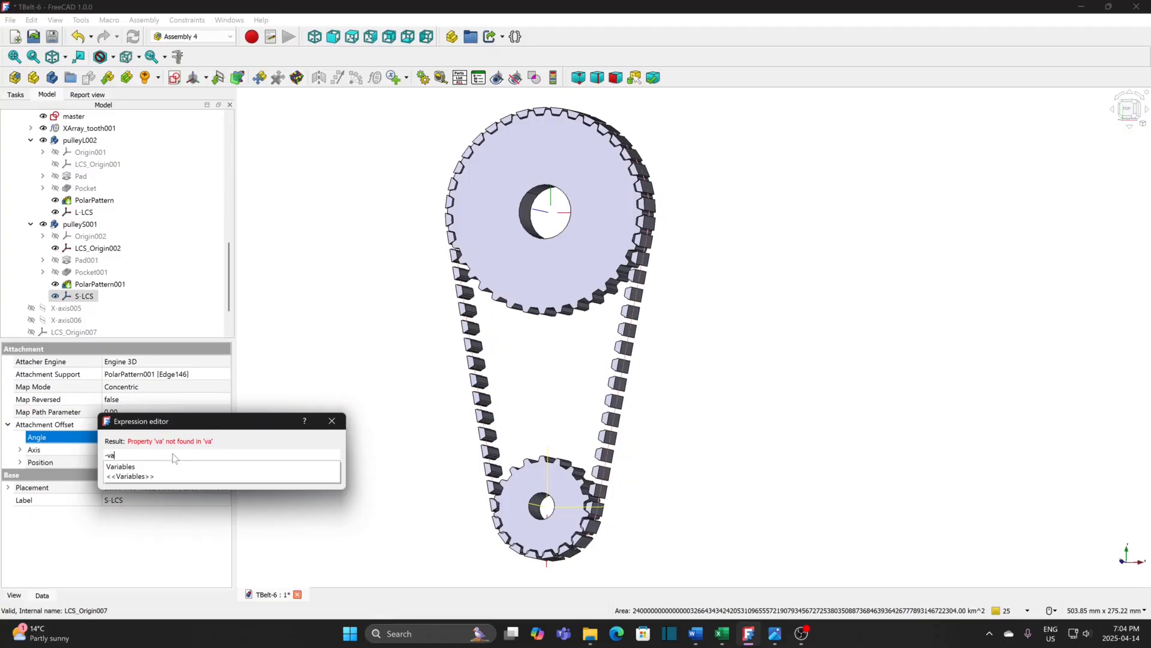
left_click(136, 466)
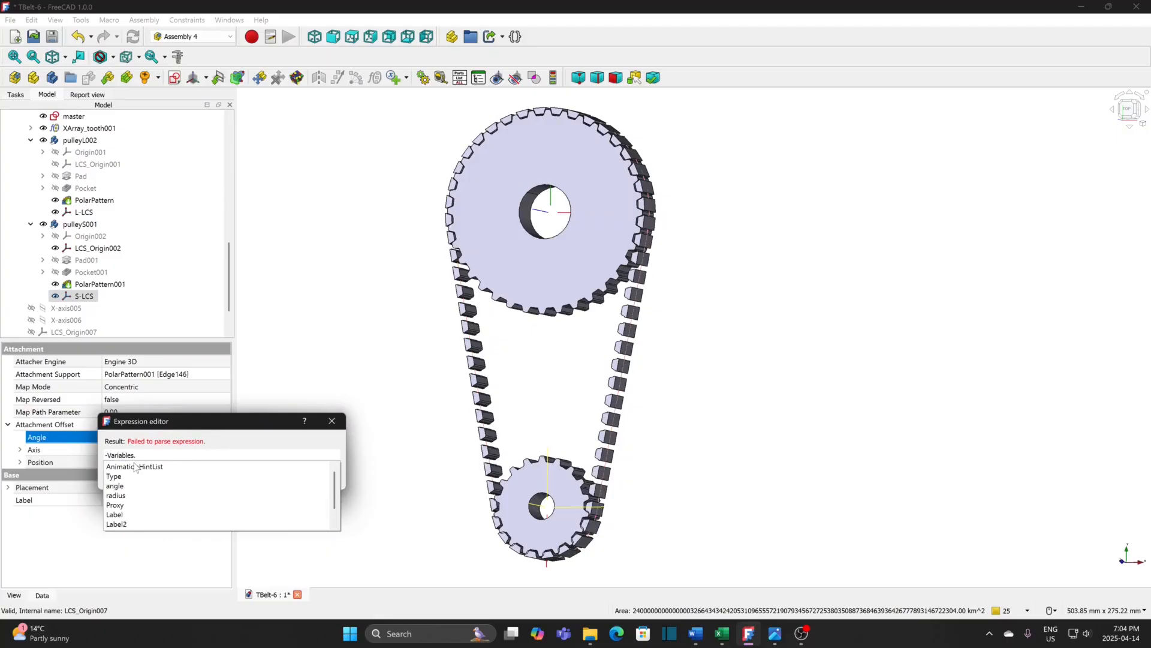
left_click(124, 487)
type("*2")
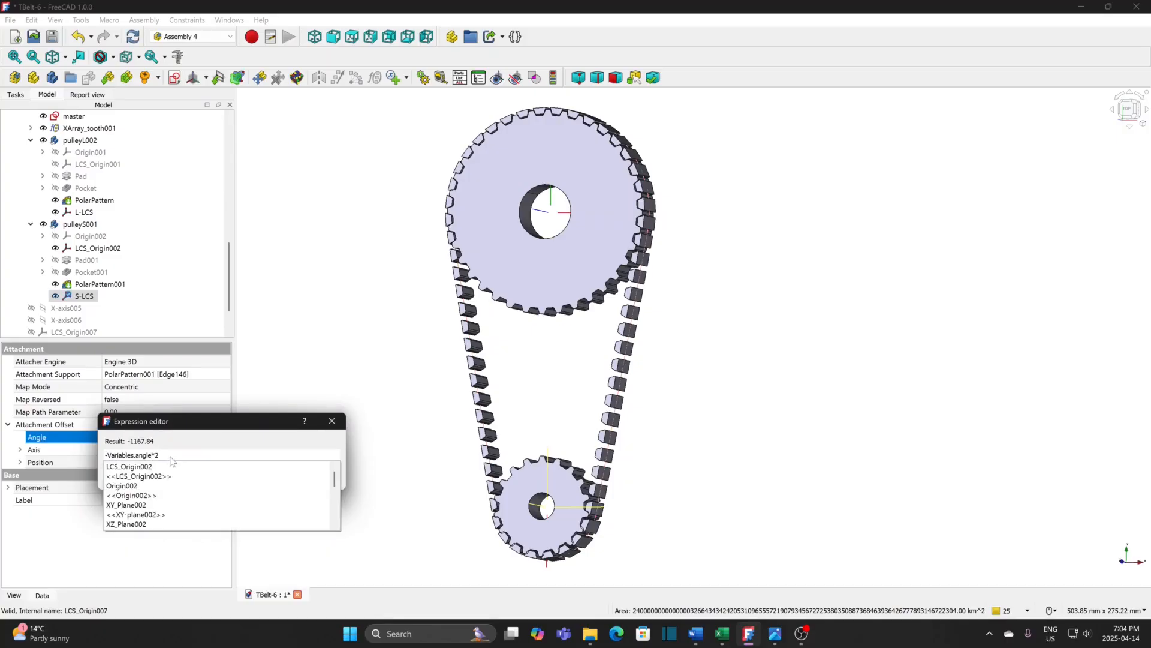
left_click(187, 440)
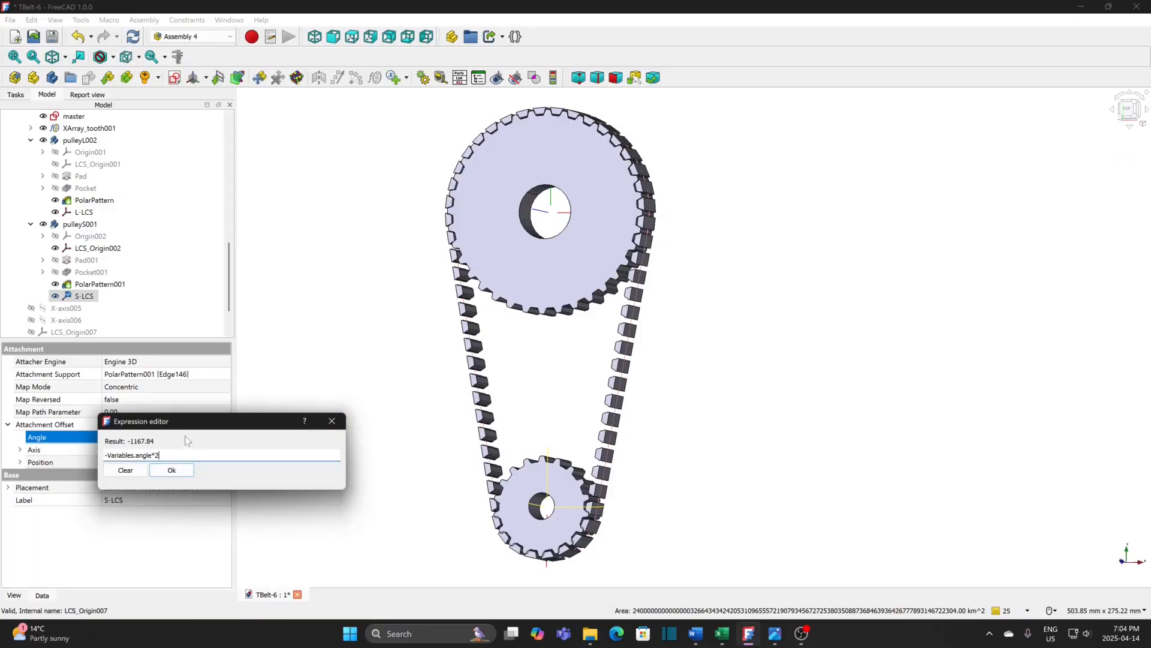
left_click(171, 470)
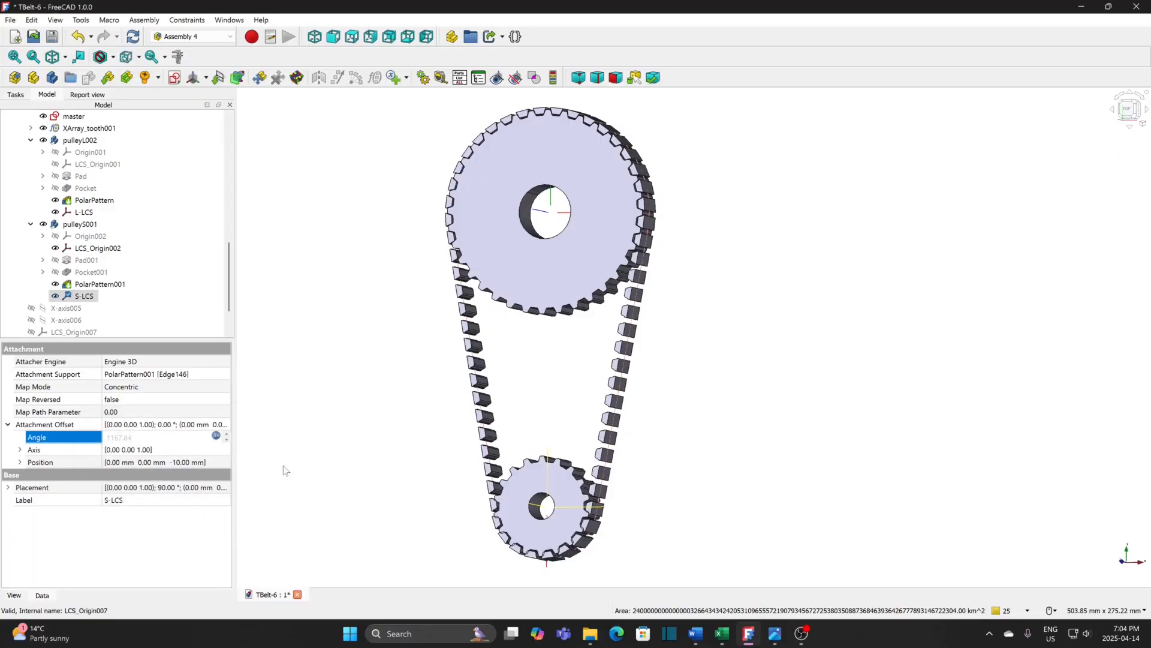
left_click(284, 467)
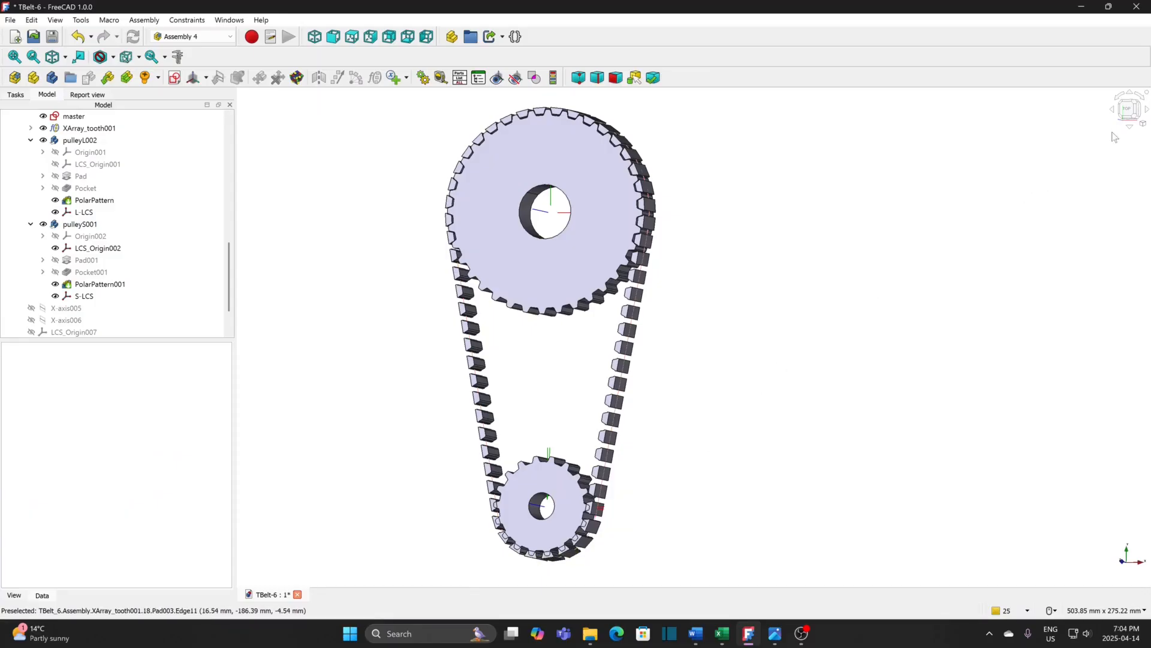
- In the top view, set the attachment offset angle of the pulleyS001 link to 10° to mesh it with the belt teeth
left_click(1128, 110)
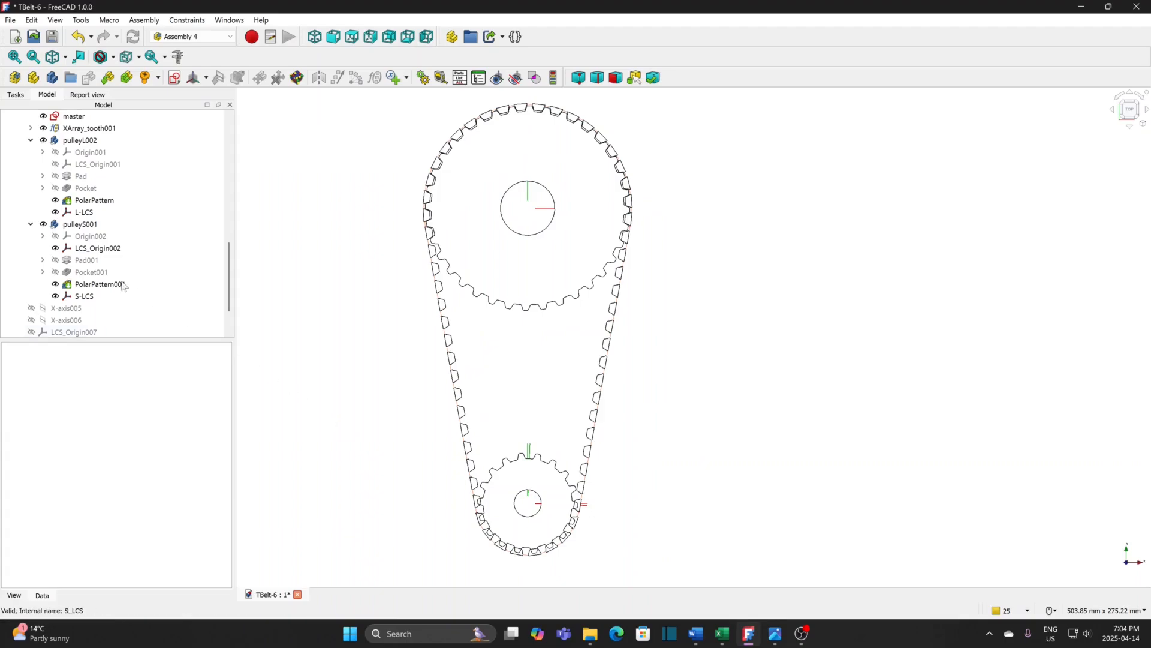
left_click(78, 225)
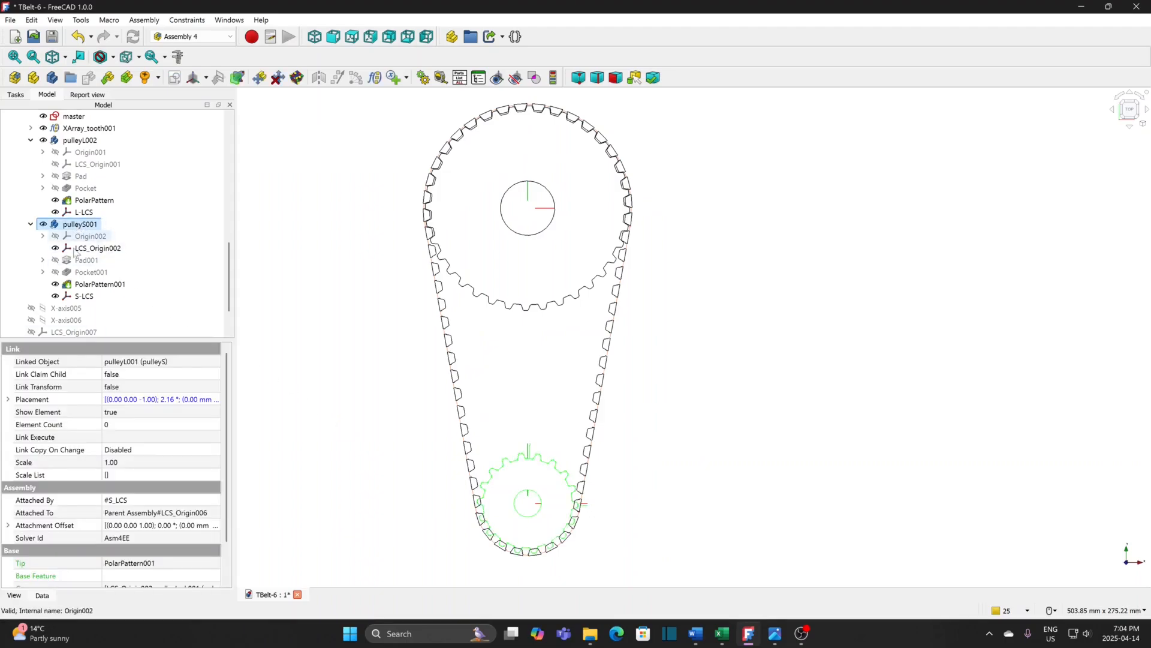
left_click(9, 525)
left_click(171, 539)
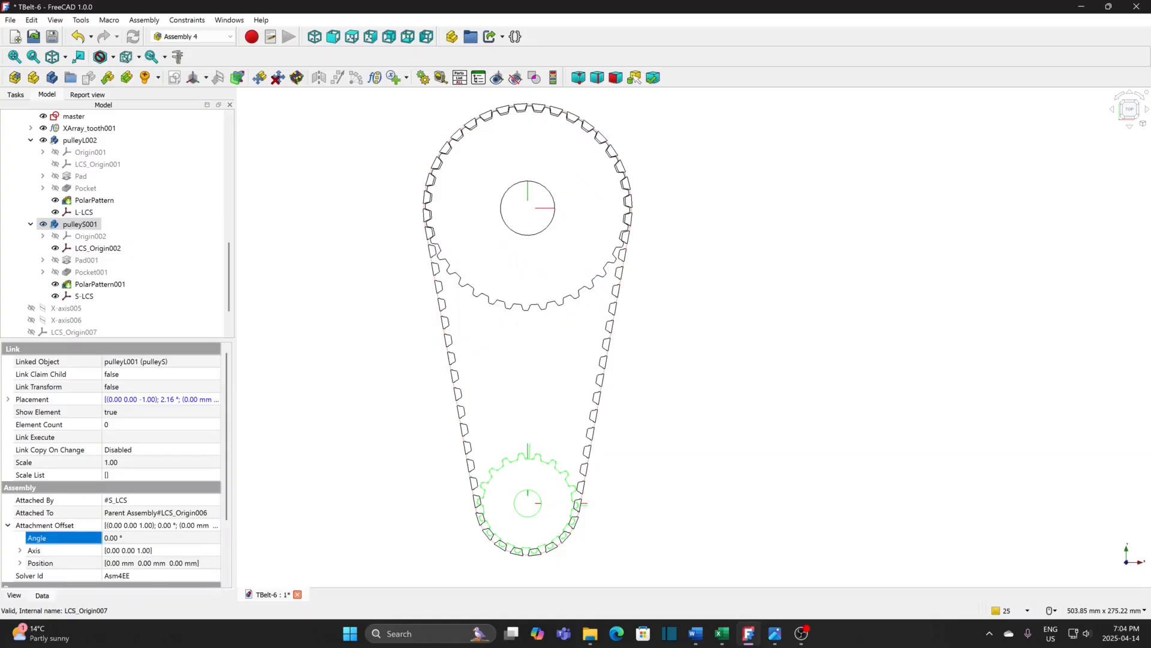
left_click_drag(128, 539, 57, 536)
type("10")
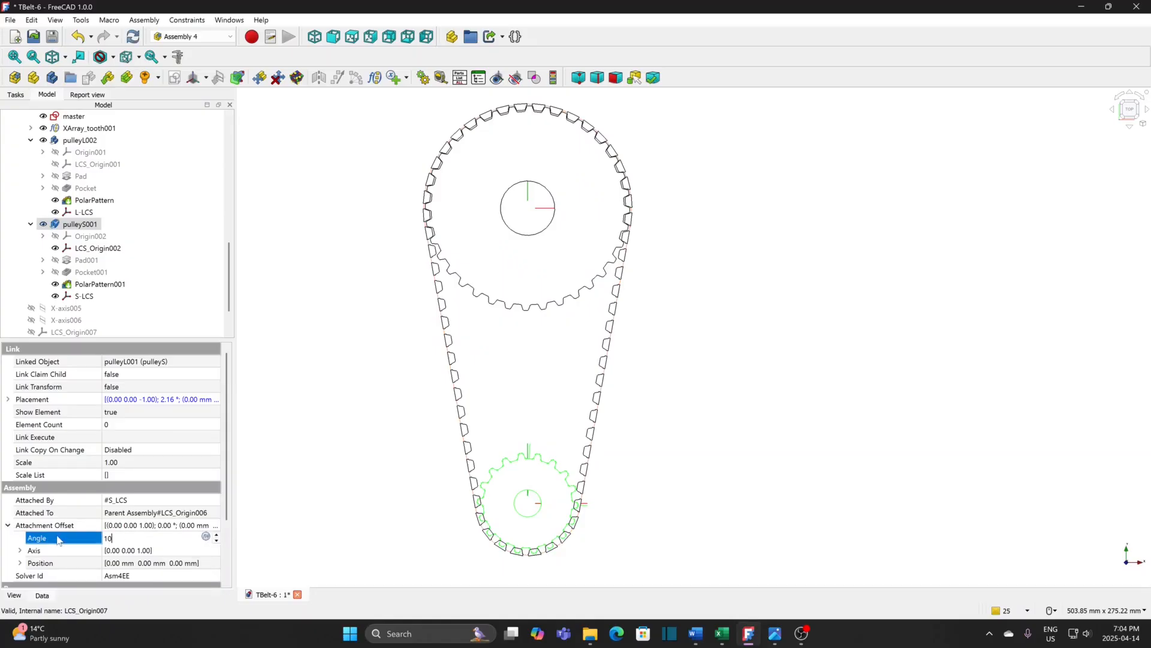
key("Return")
left_click(280, 532)
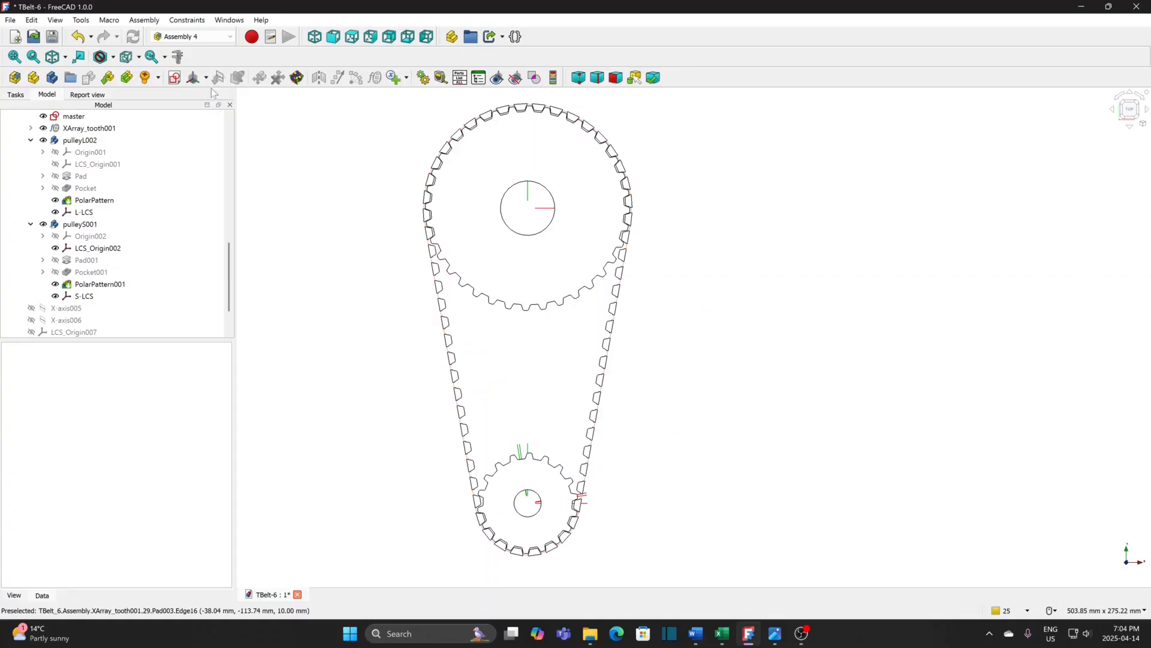
- Insert the belt part into the Assembly and attach its LCS_Origin003 to the Parent Assembly's LCS_Origin
left_click(108, 79)
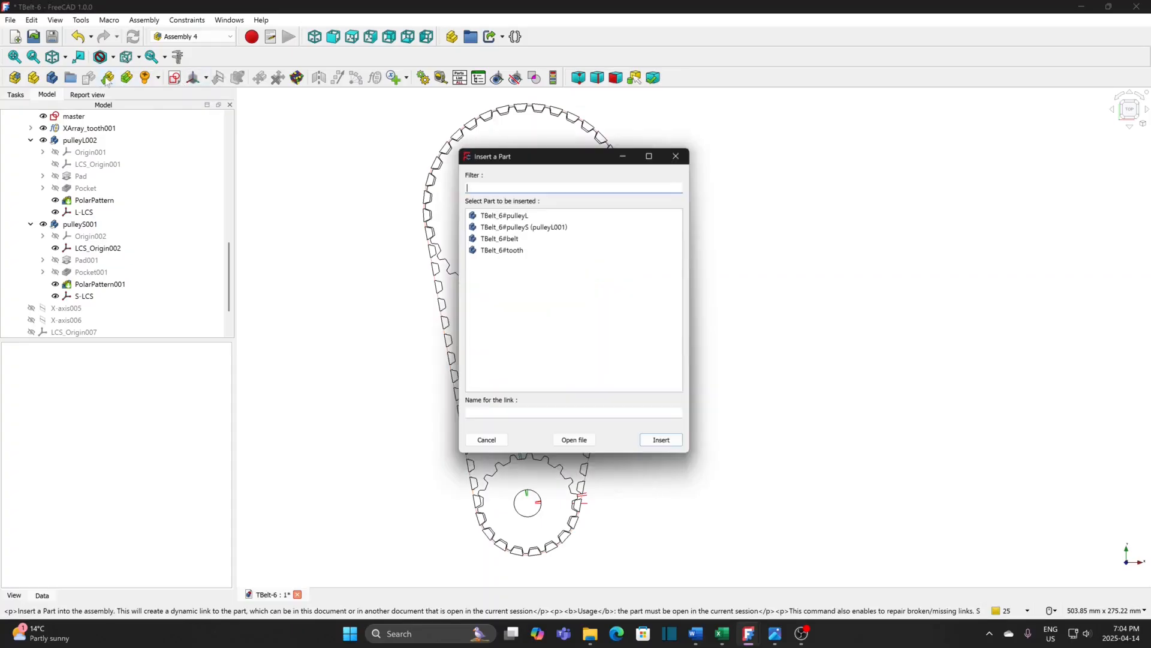
left_click(501, 237)
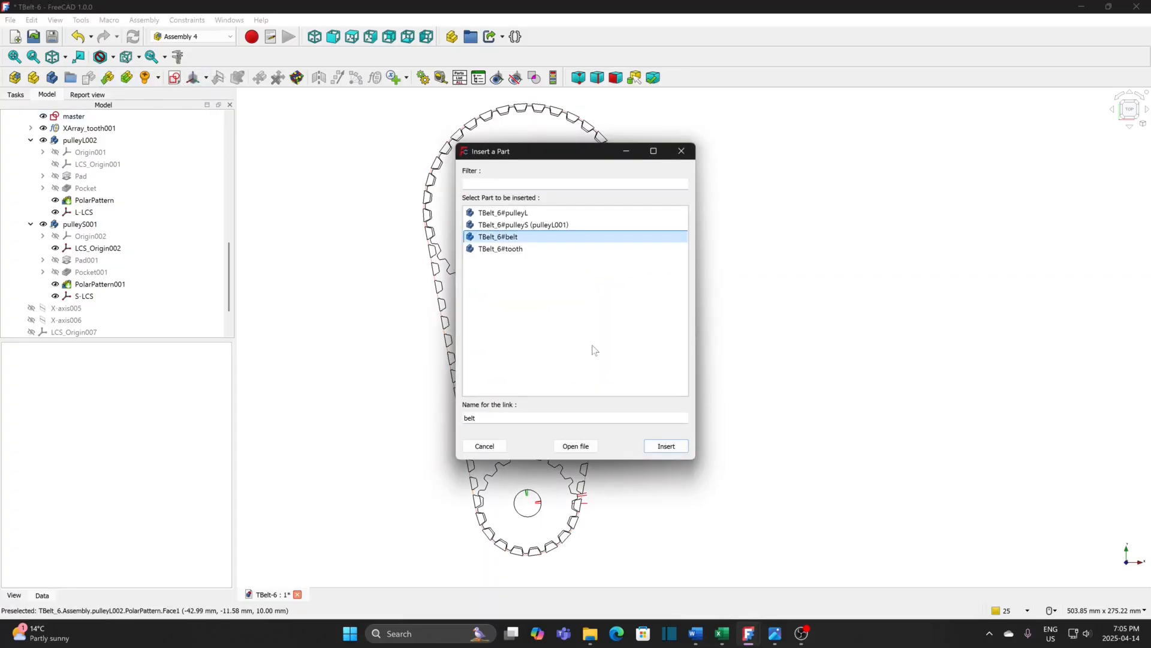
left_click(665, 446)
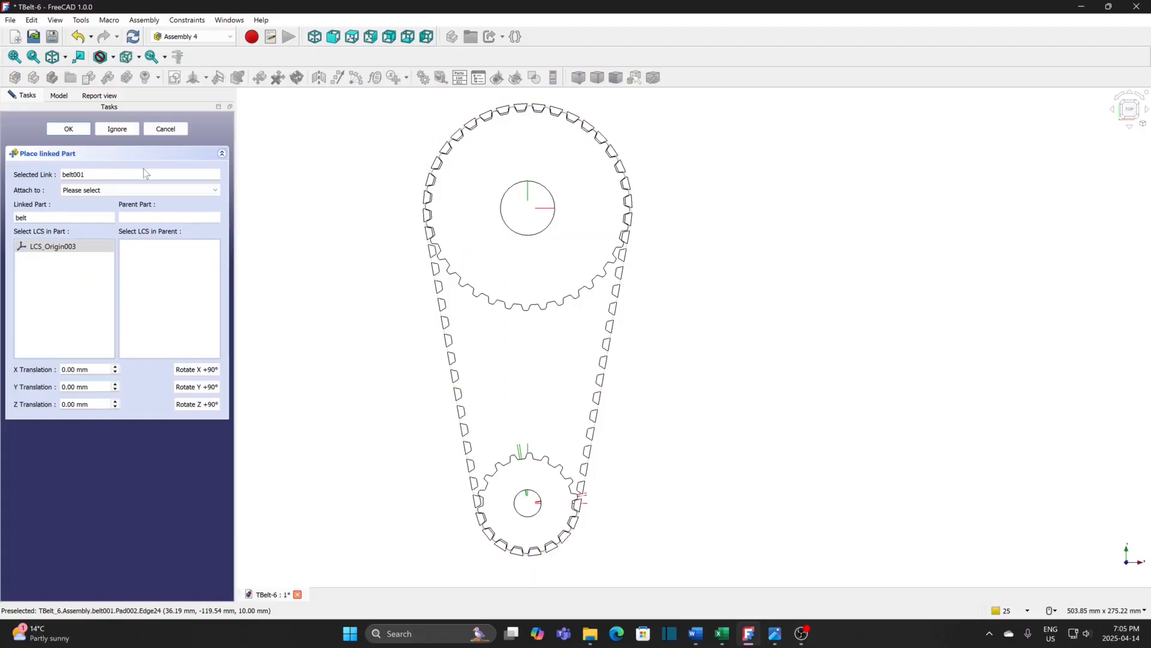
left_click(121, 187)
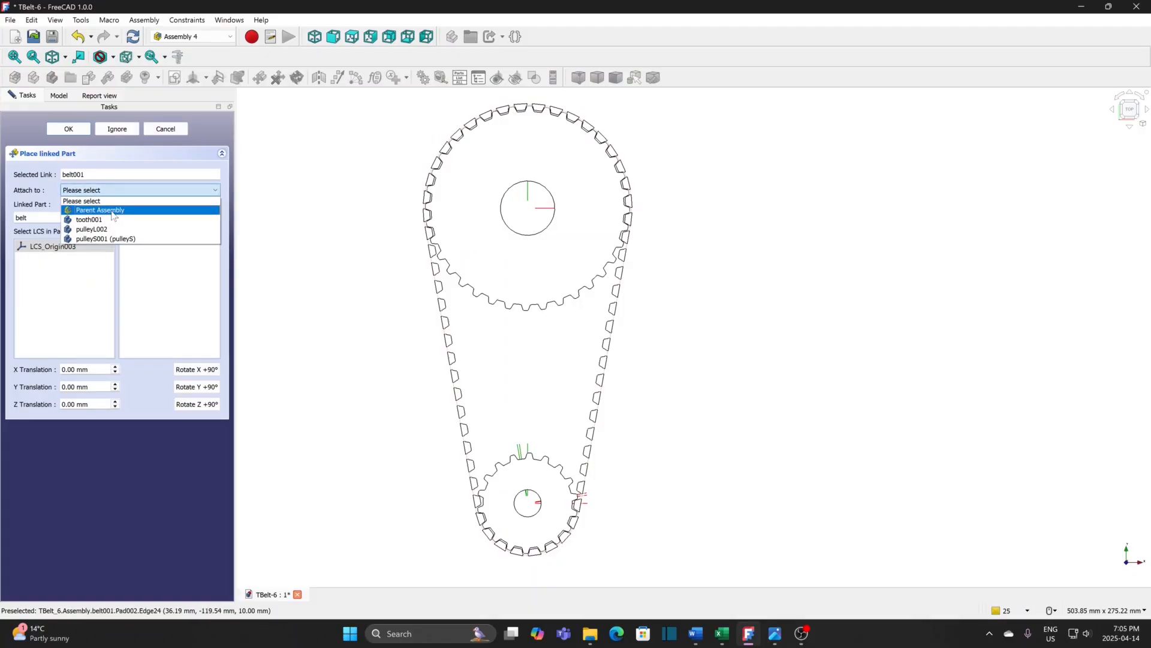
left_click(113, 211)
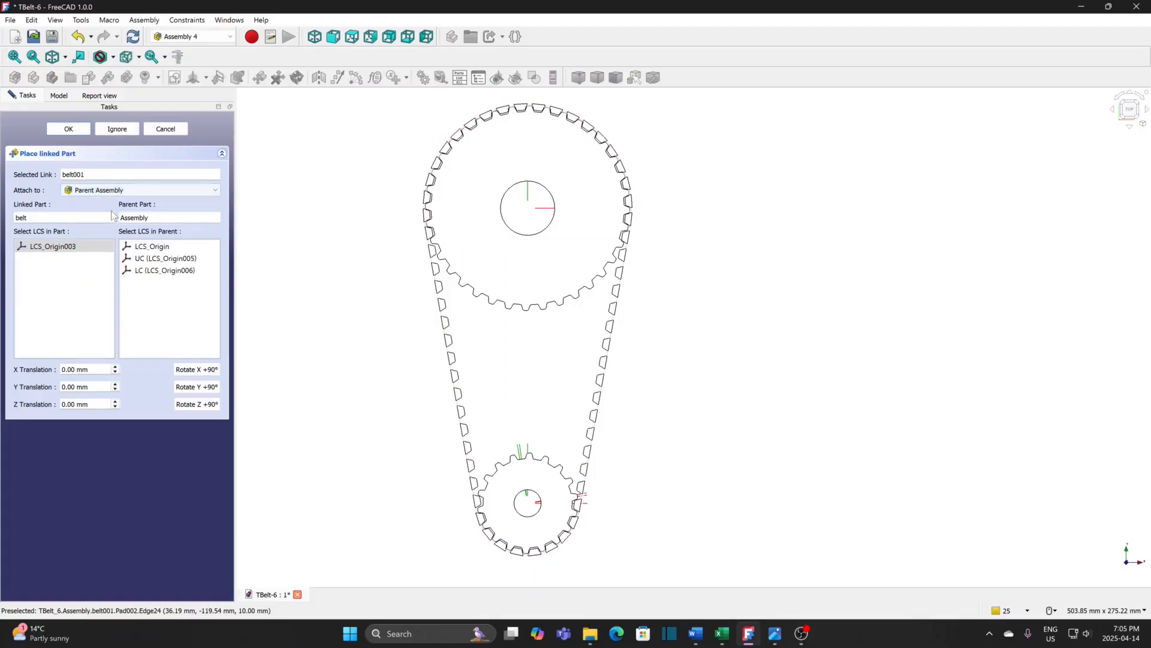
left_click(155, 247)
left_click(57, 247)
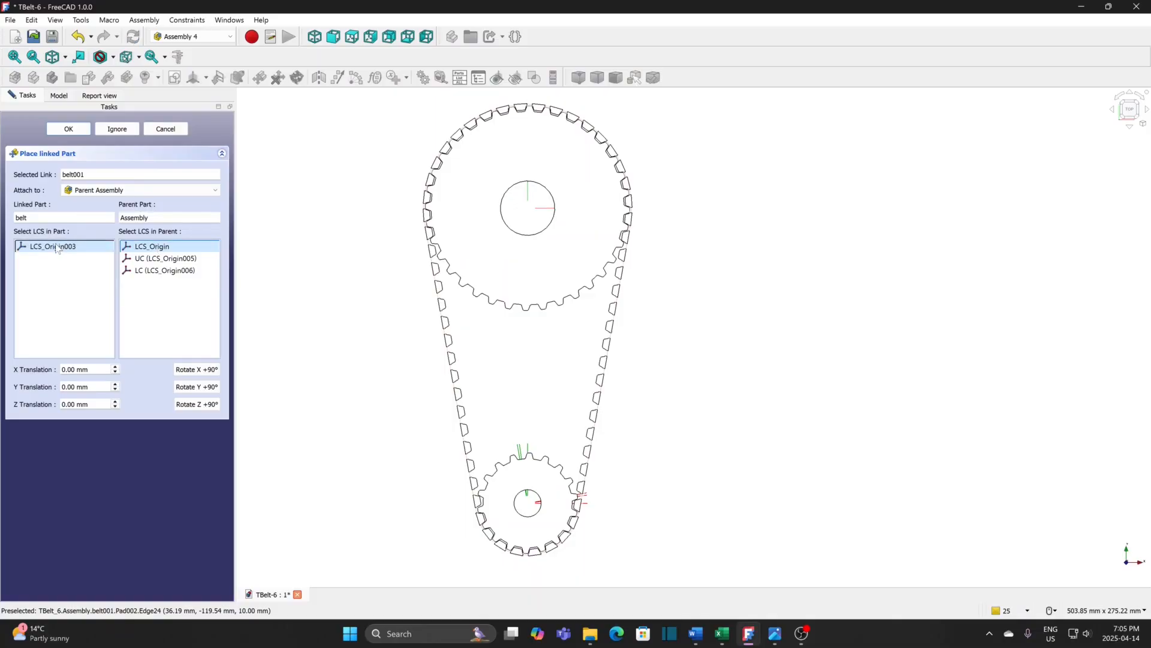
left_click(69, 129)
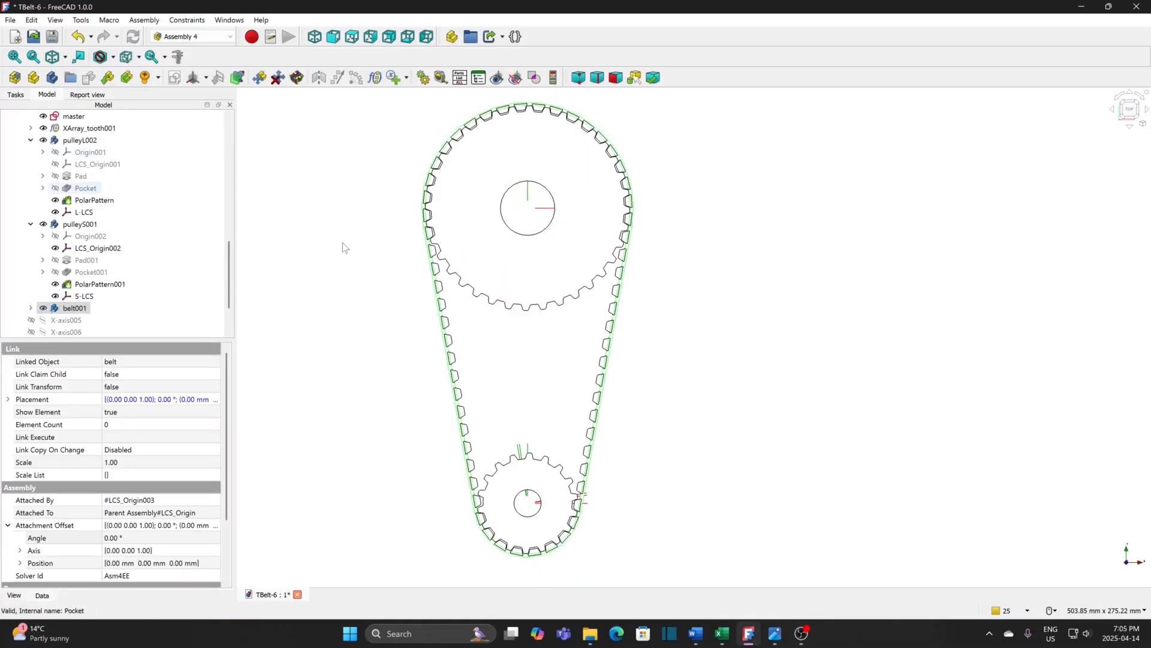
left_click(696, 314)
- Play the looping assembly animation driven by the angle variable from an oblique view, and stop it after checking the motion
middle_click_drag(718, 322, 609, 317)
middle_click_drag(722, 264, 694, 264)
left_click(422, 78)
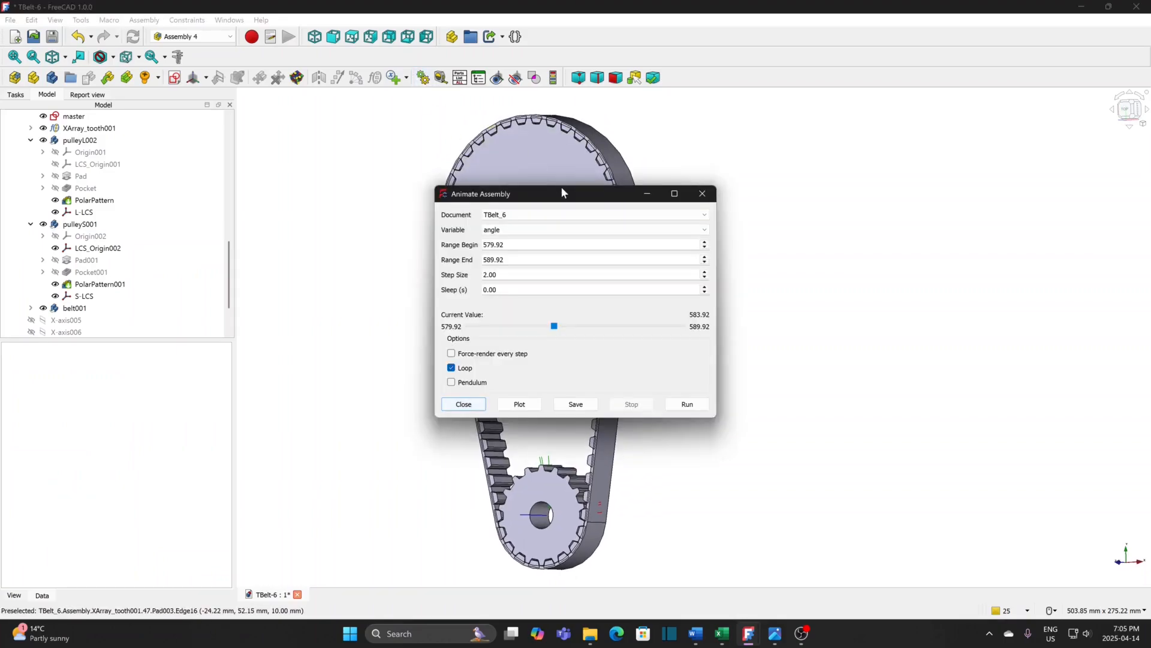
left_click_drag(574, 195, 923, 124)
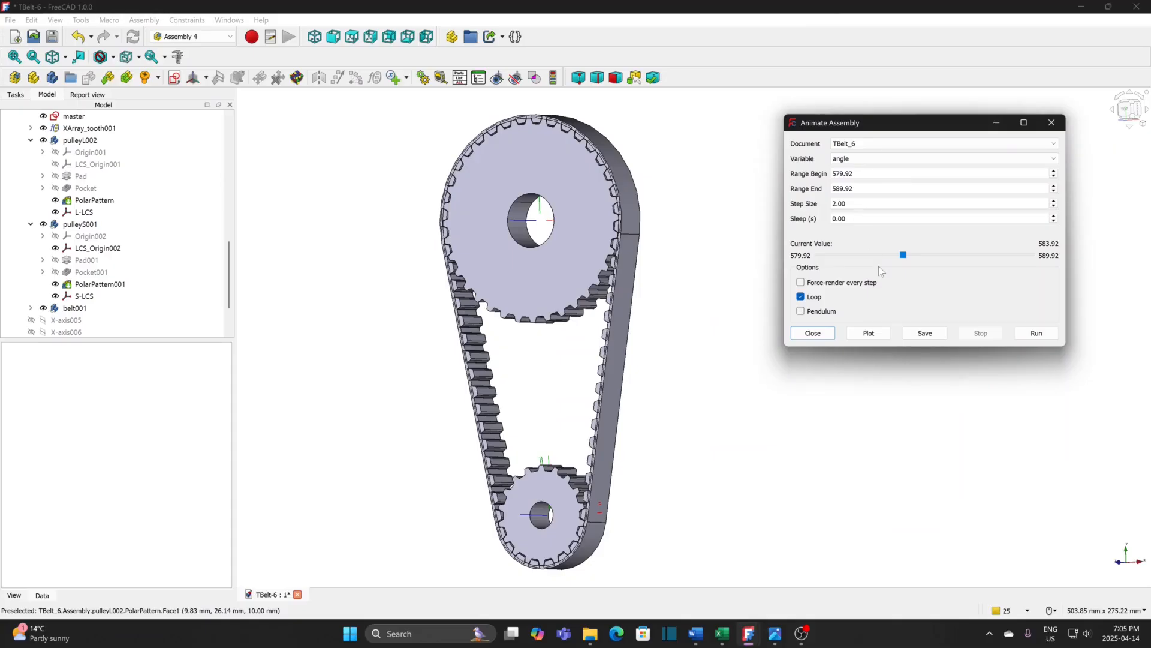
left_click(1029, 335)
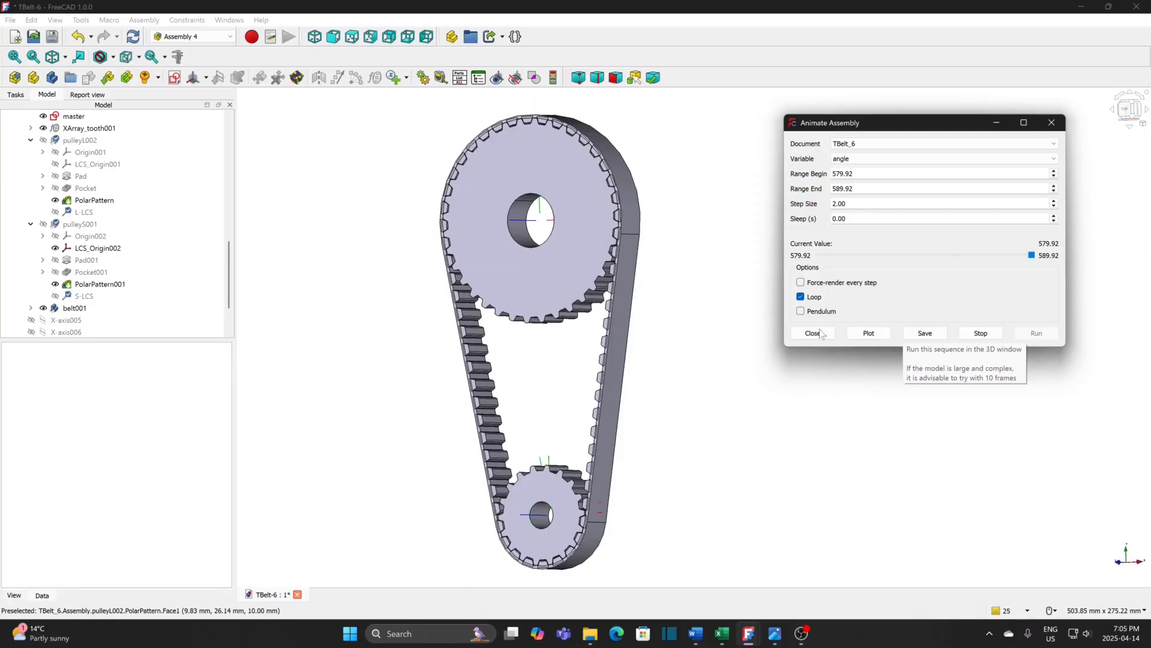
left_click(980, 333)
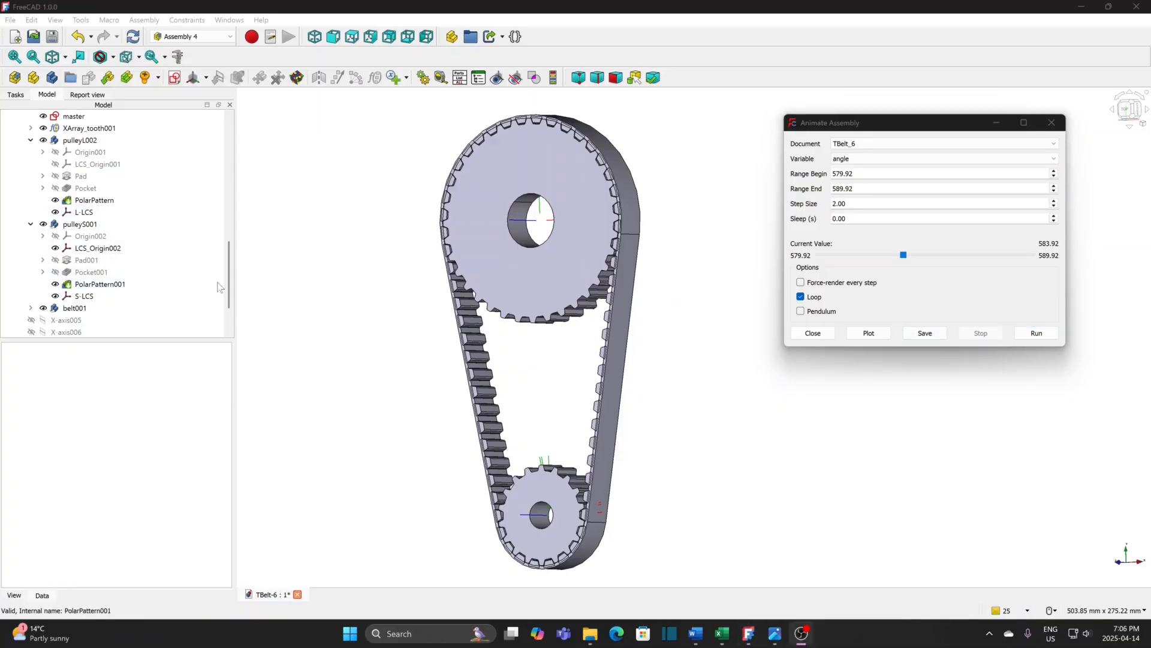
- Change the line color of the tooth body to a medium gray in its appearance settings
left_click_drag(228, 293, 228, 221)
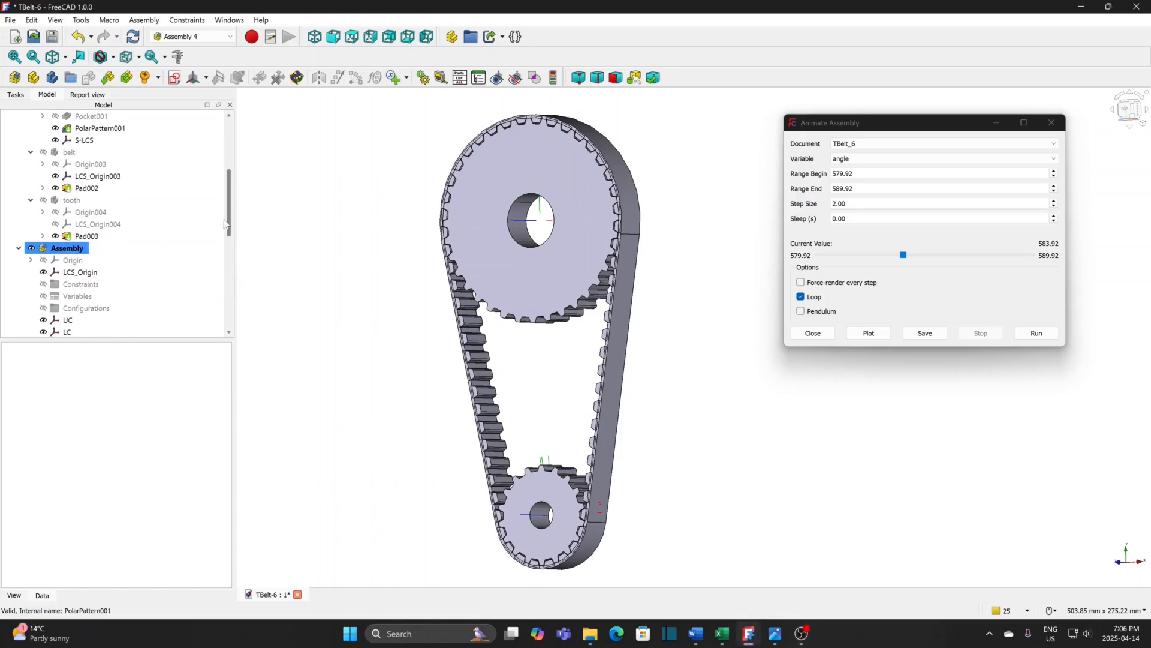
left_click(73, 201)
right_click(76, 203)
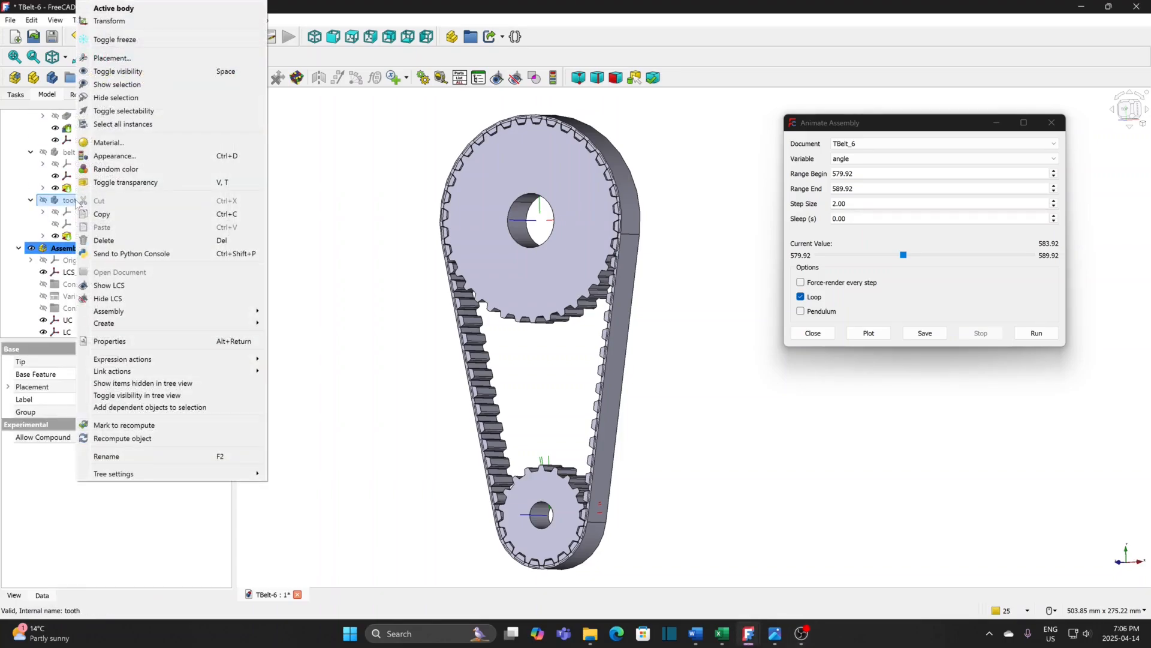
left_click(111, 156)
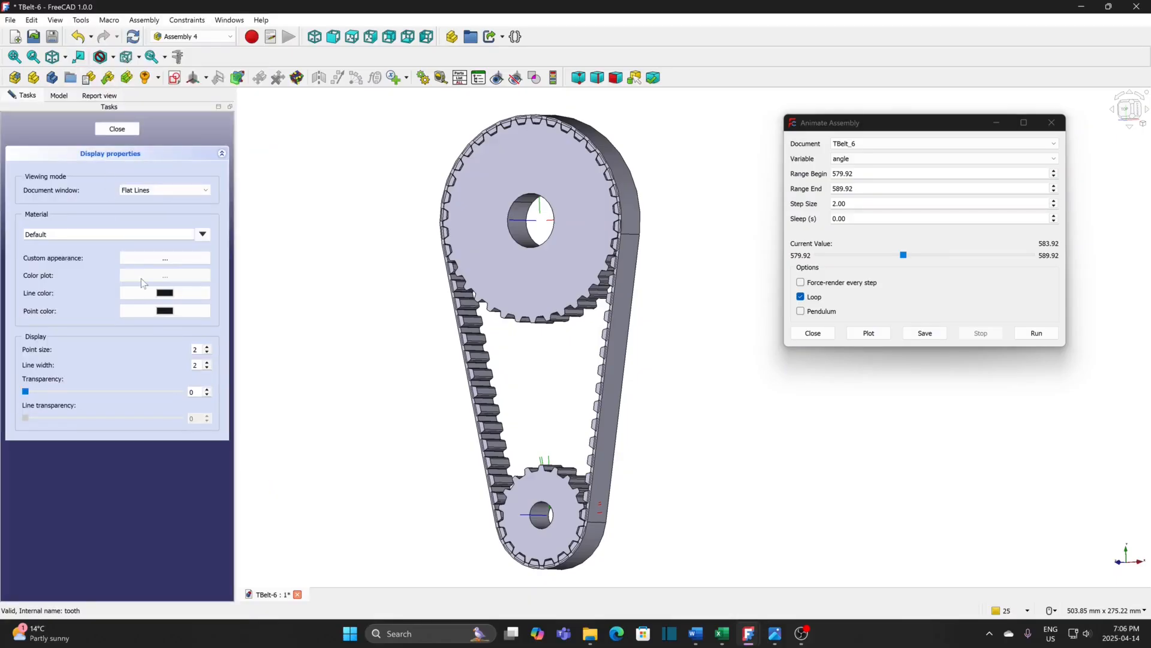
left_click(165, 294)
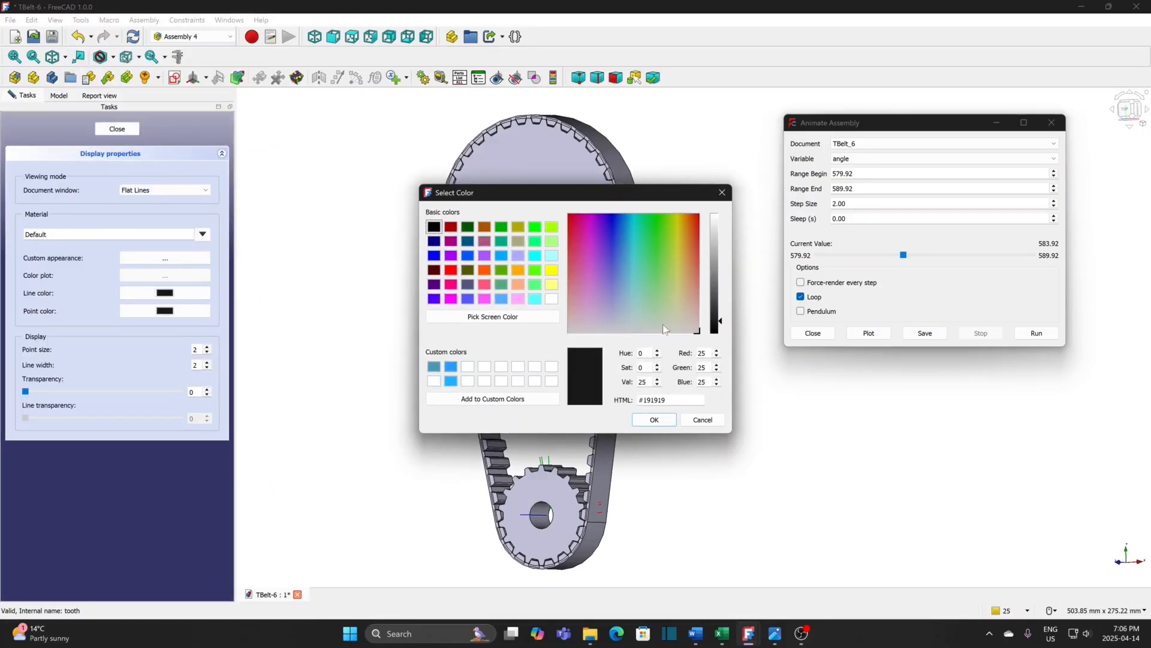
left_click(716, 255)
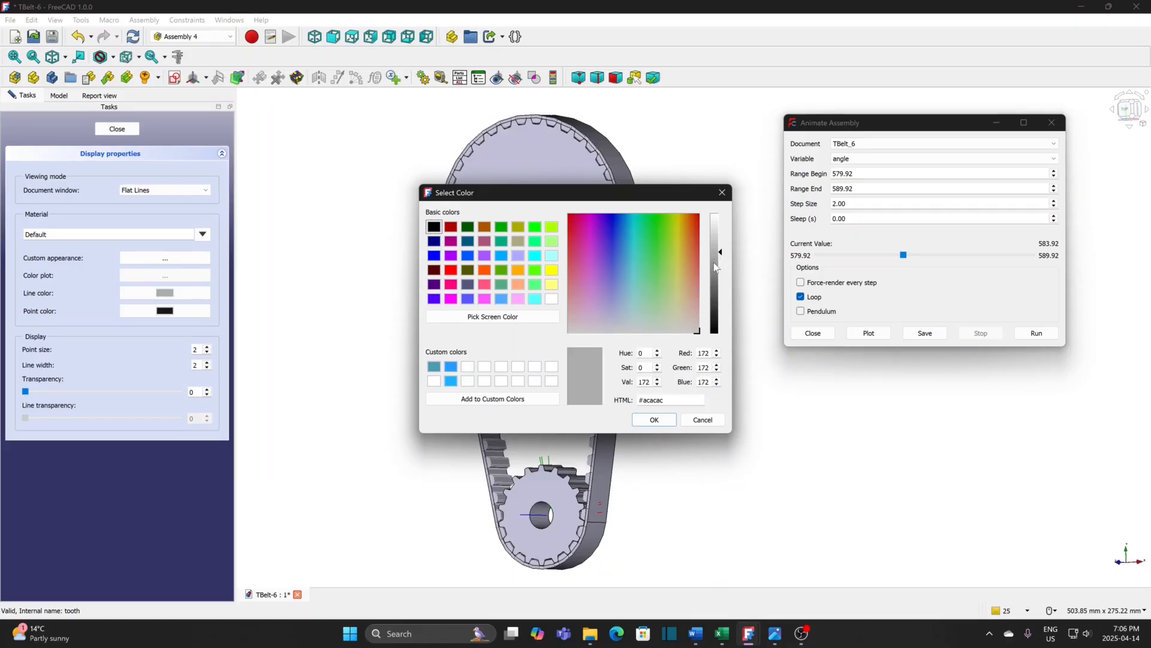
left_click(716, 259)
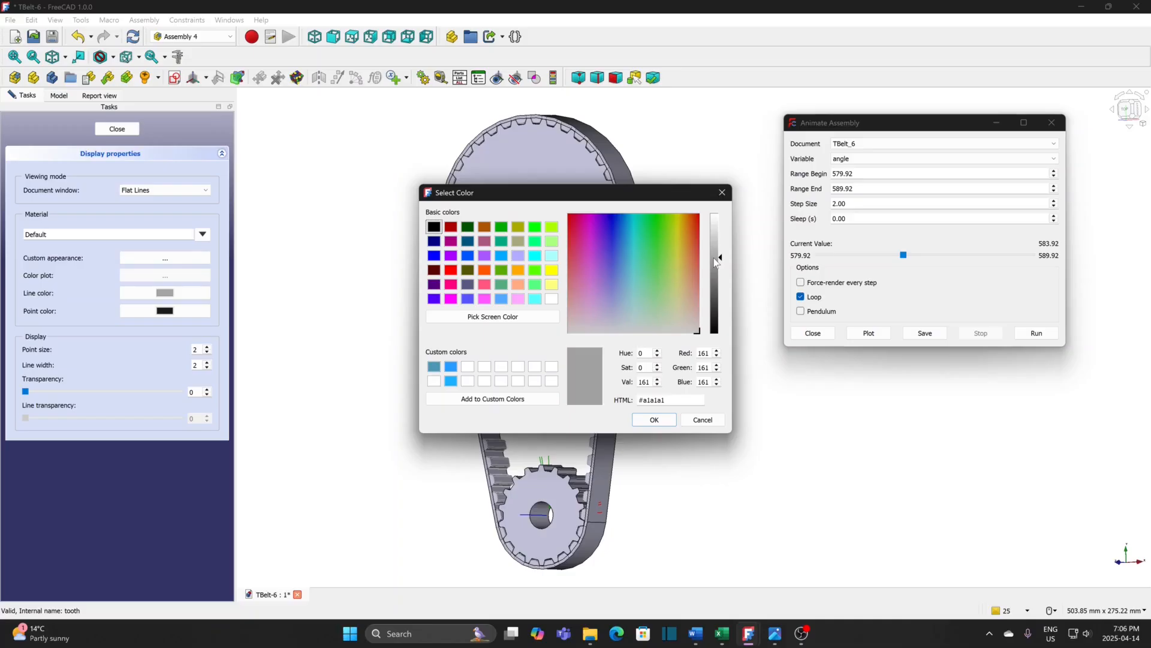
left_click(716, 262)
left_click(652, 421)
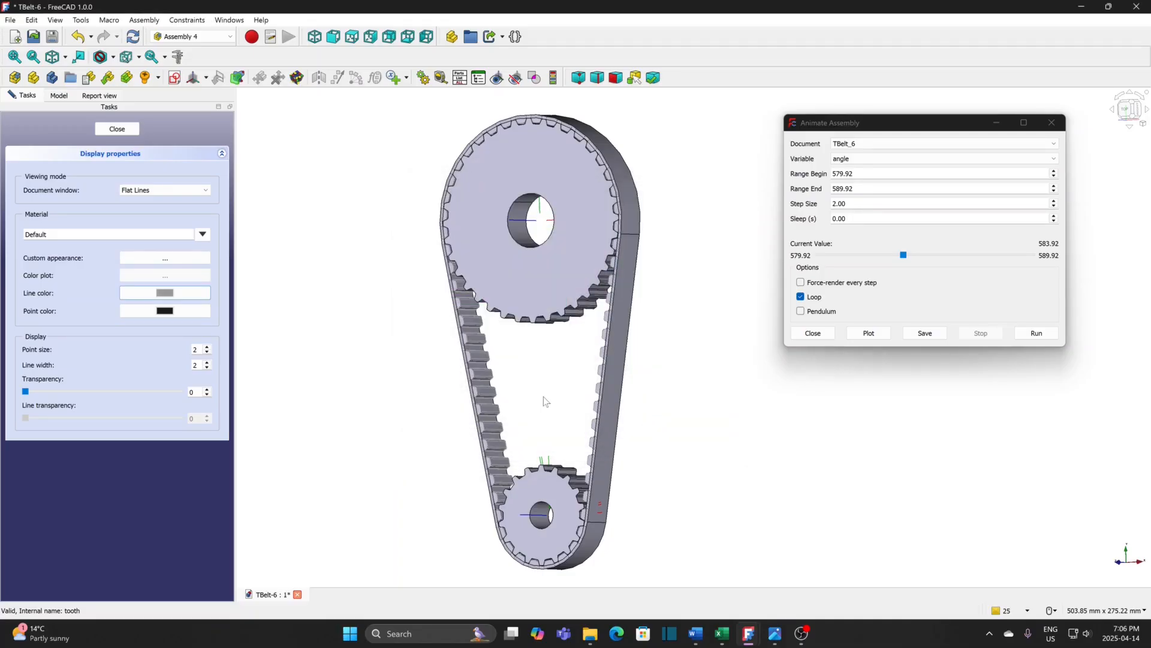
left_click(118, 129)
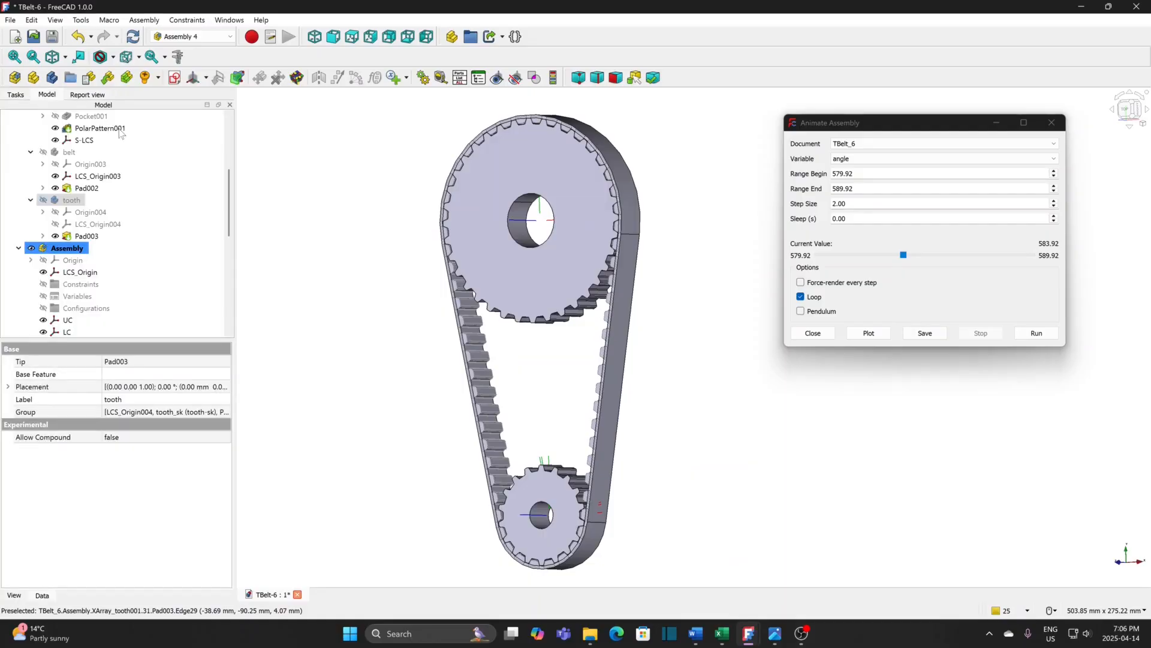
- Change the line color of the belt body to gray #a7a7a7 in its appearance settings
right_click(72, 156)
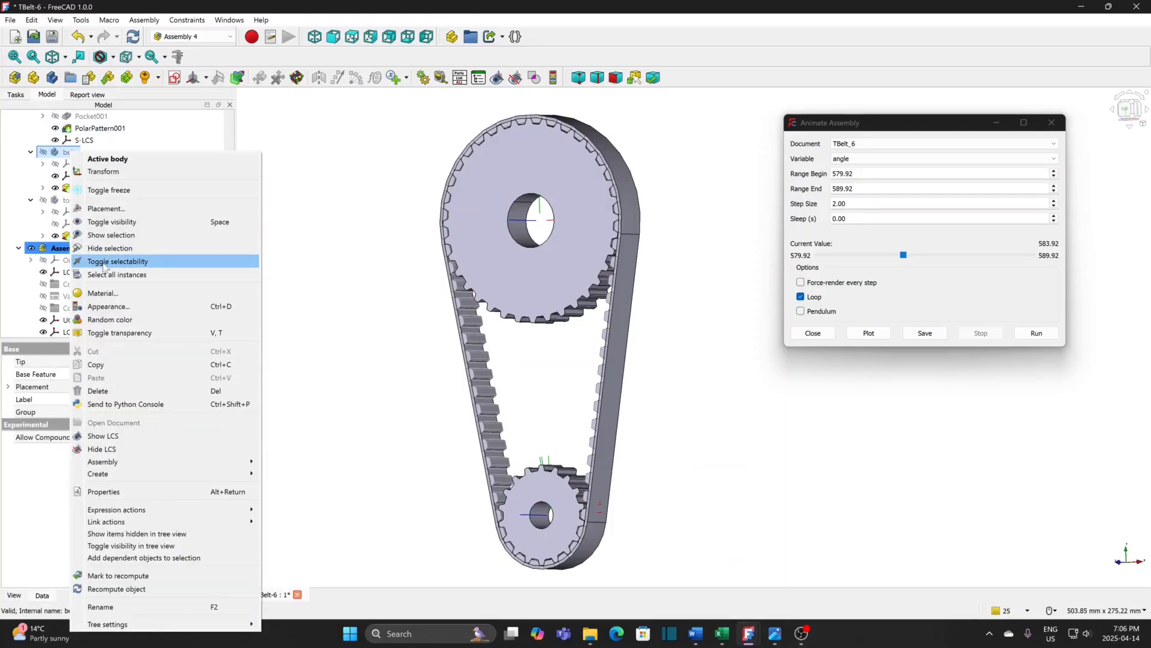
left_click(120, 306)
left_click(165, 294)
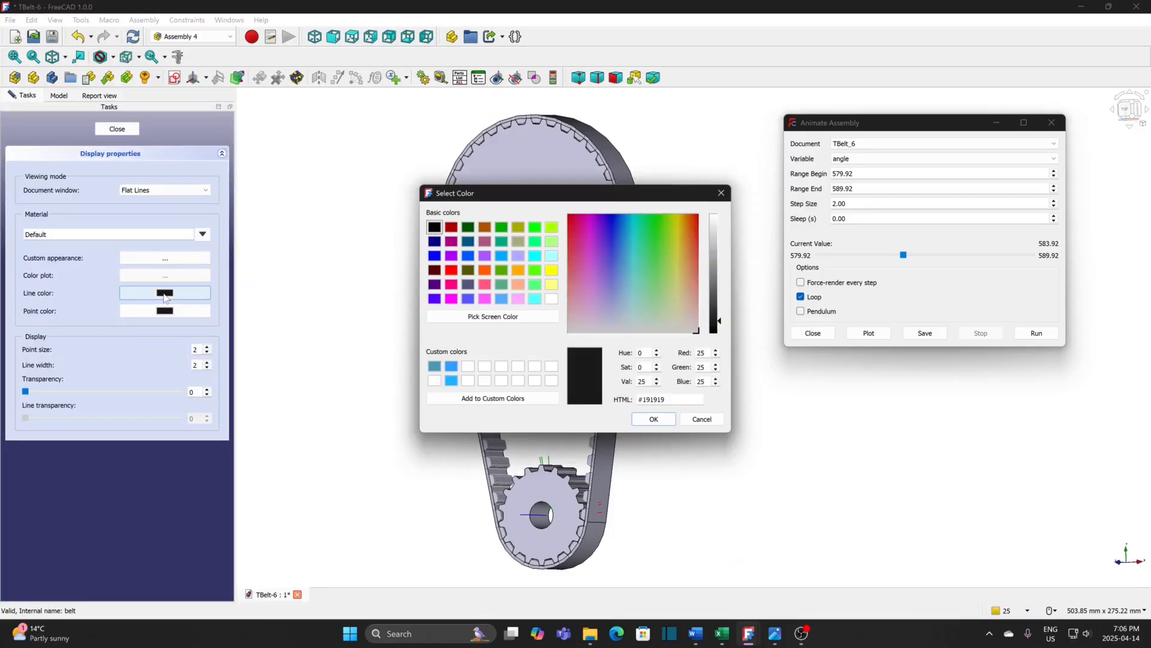
left_click(717, 252)
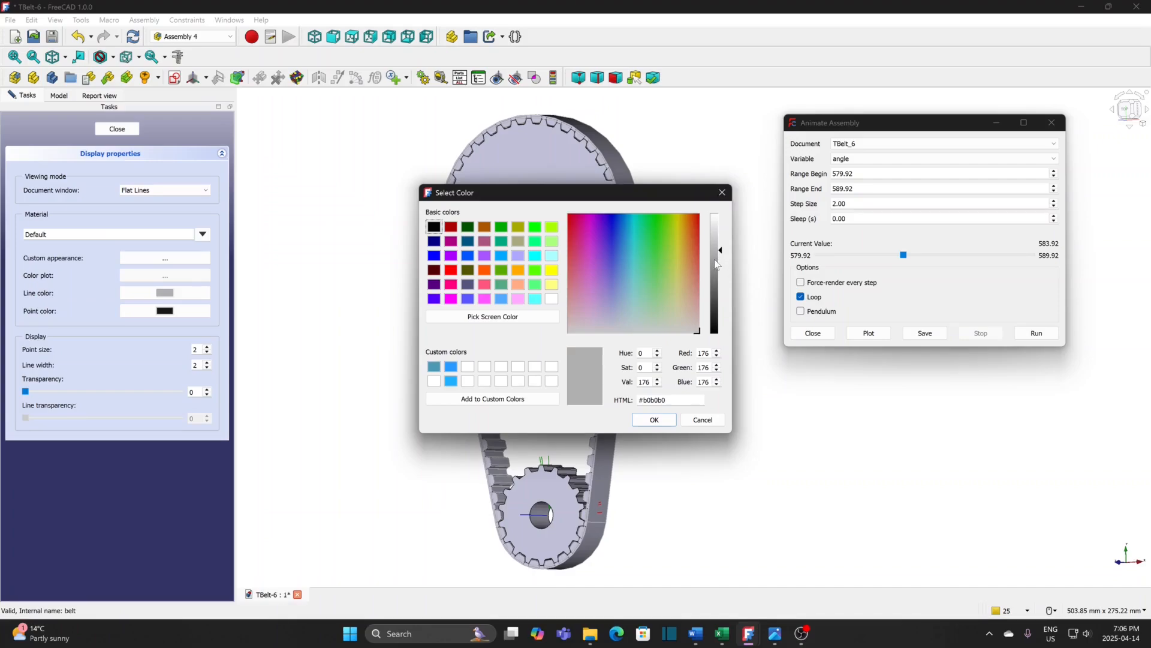
left_click(714, 257)
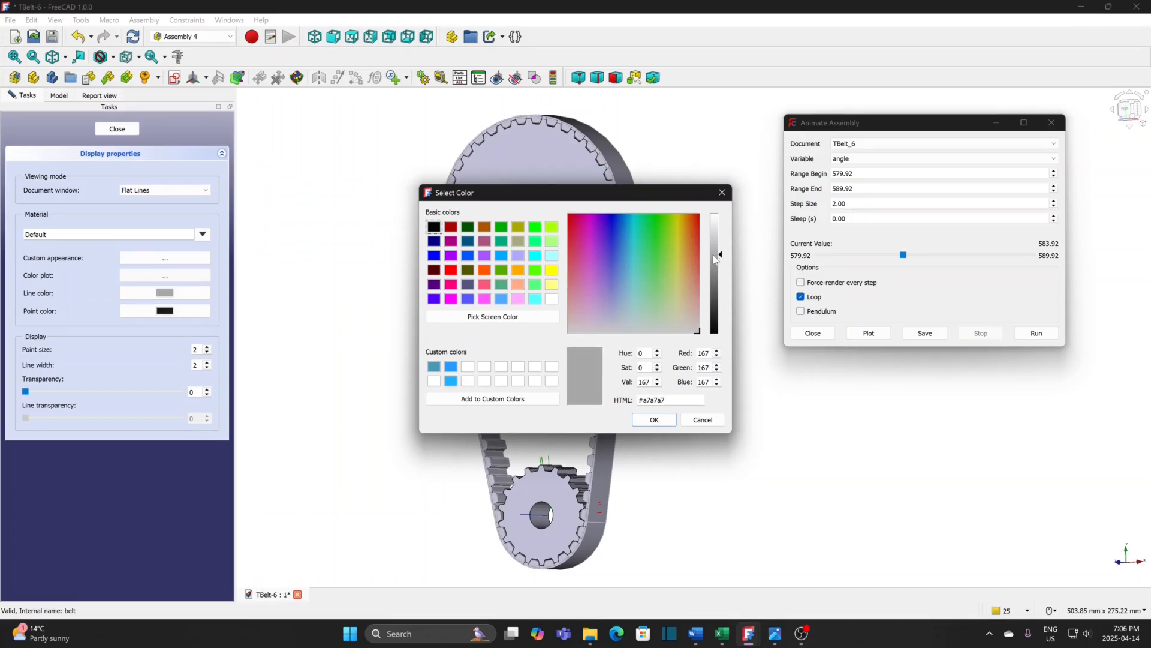
left_click(654, 420)
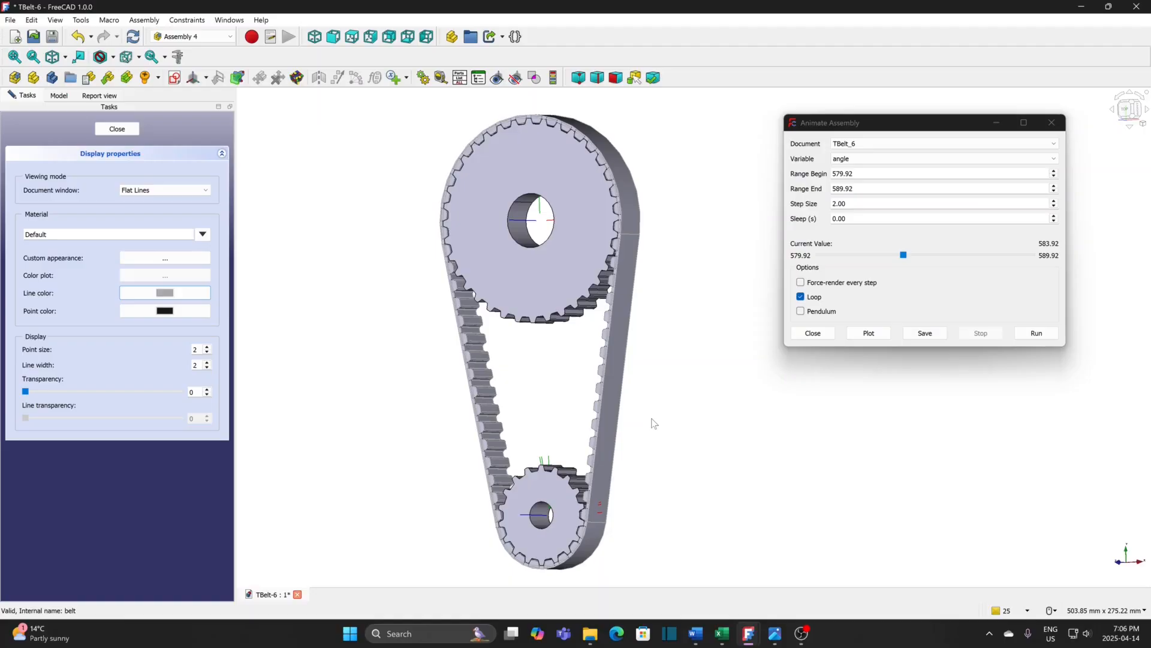
left_click(117, 130)
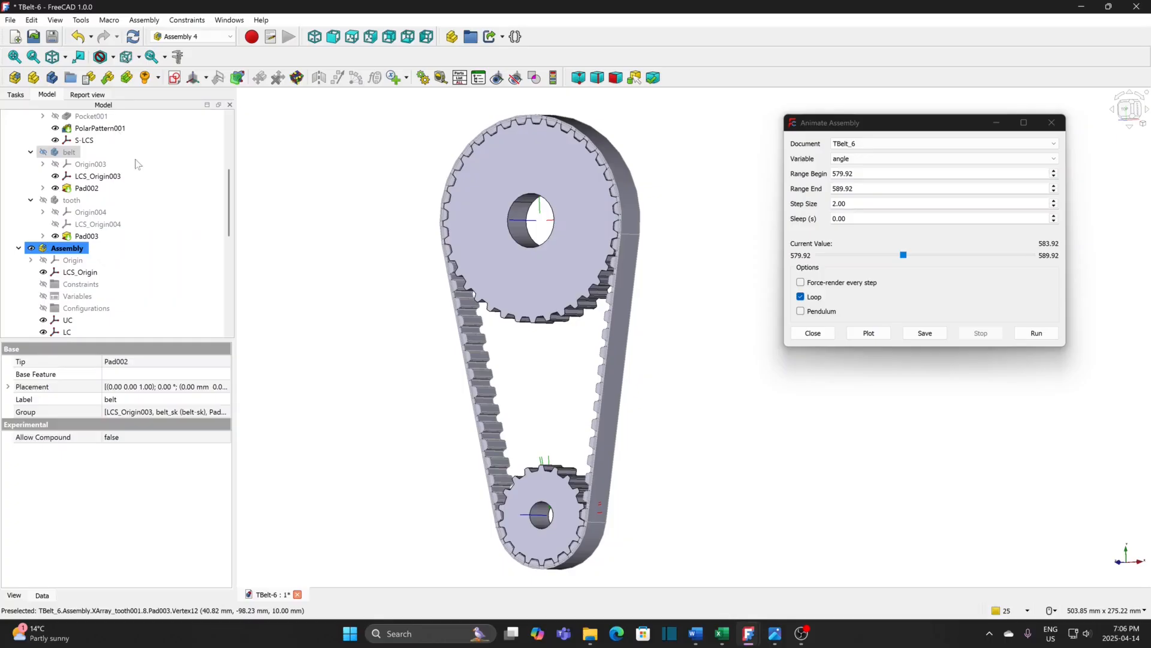
- Set the ambient color of the pulleyL body's custom appearance to orange #ffaa00
left_click_drag(228, 188, 228, 135)
left_click(72, 140)
right_click(73, 141)
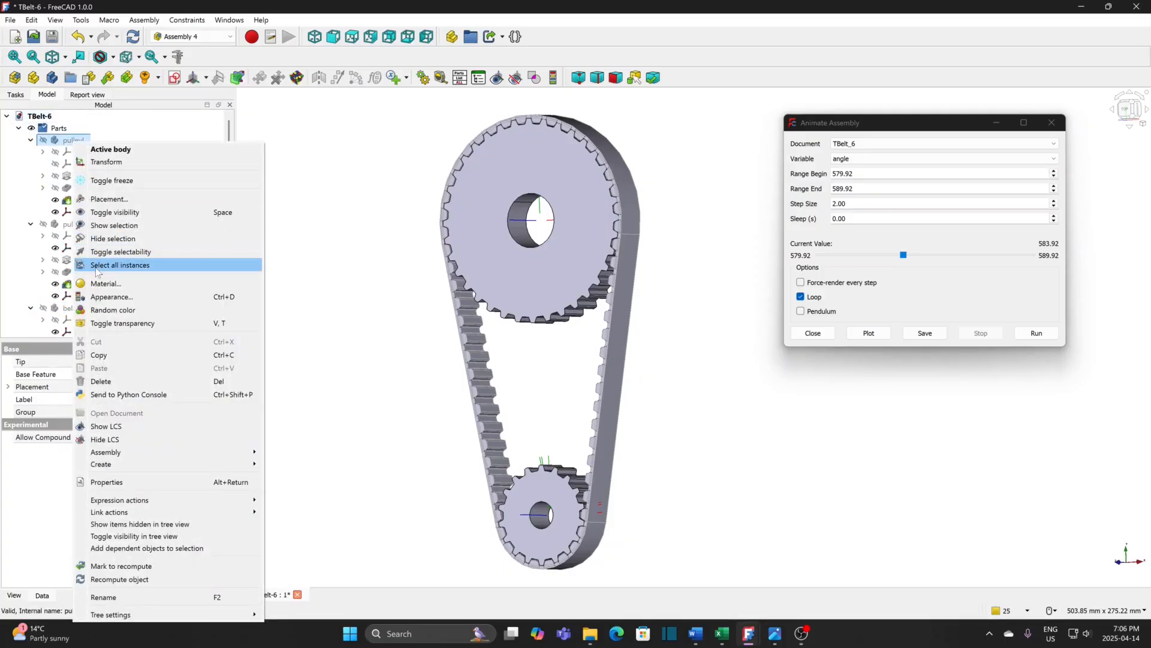
left_click(118, 296)
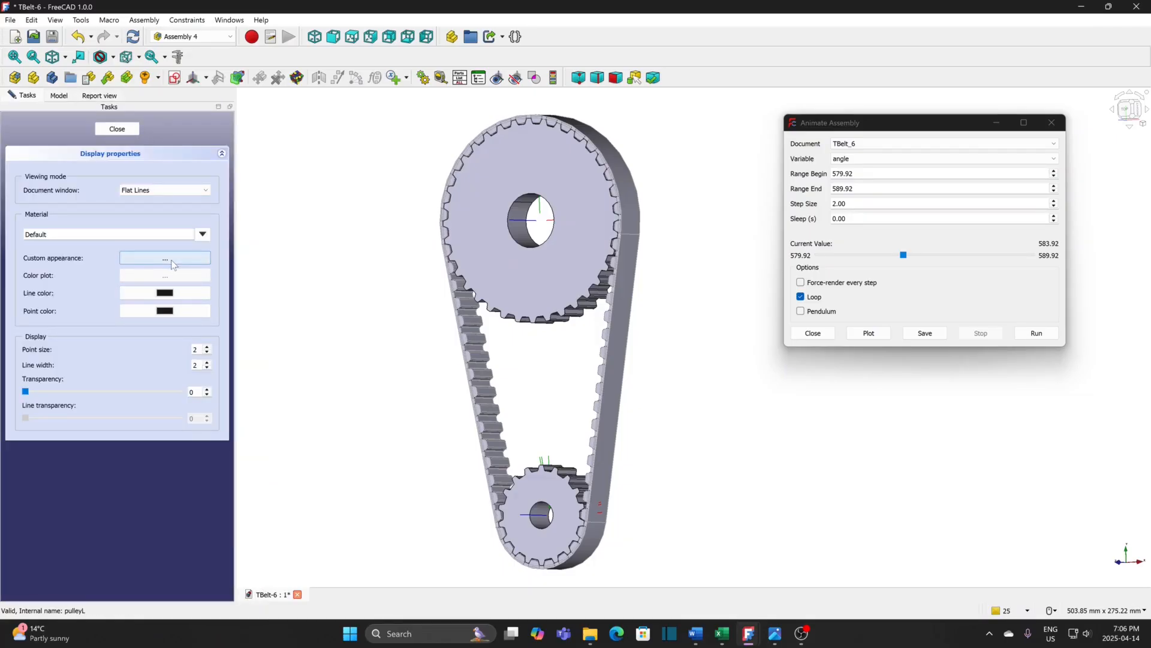
left_click(174, 259)
left_click(614, 258)
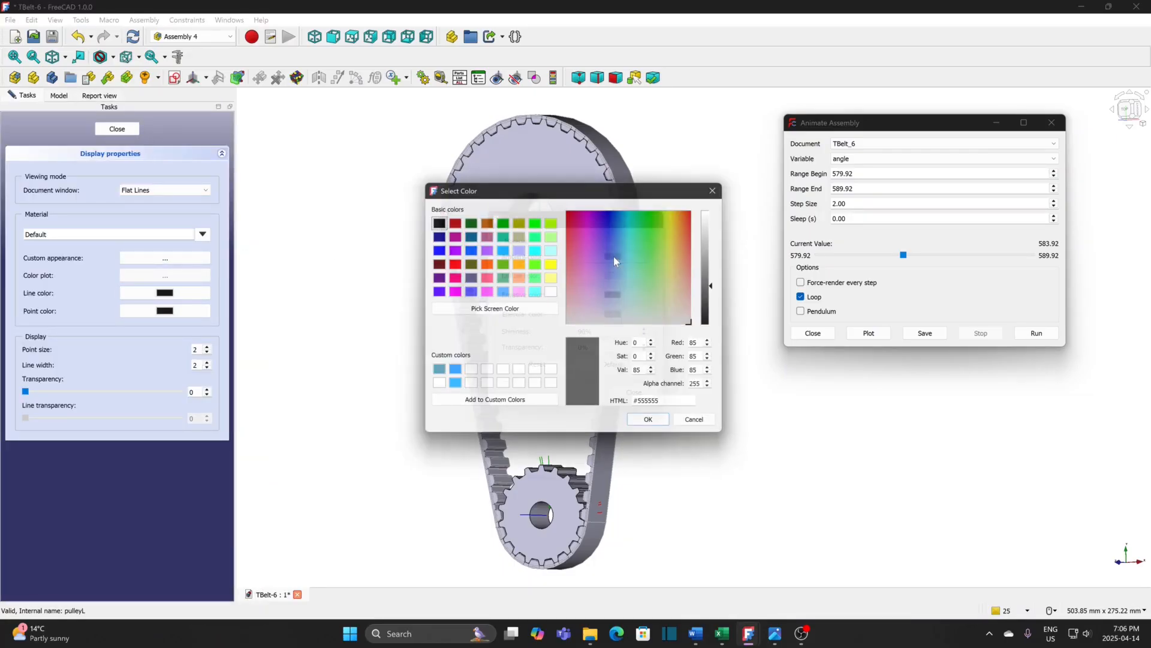
left_click(519, 264)
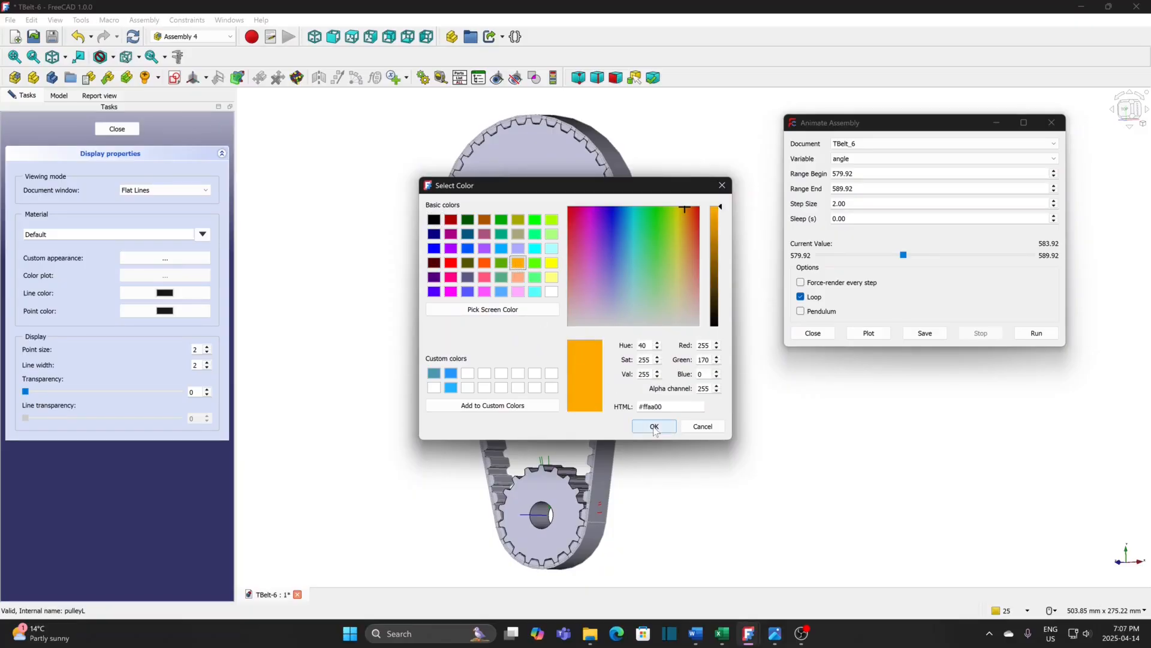
left_click(653, 426)
left_click(633, 392)
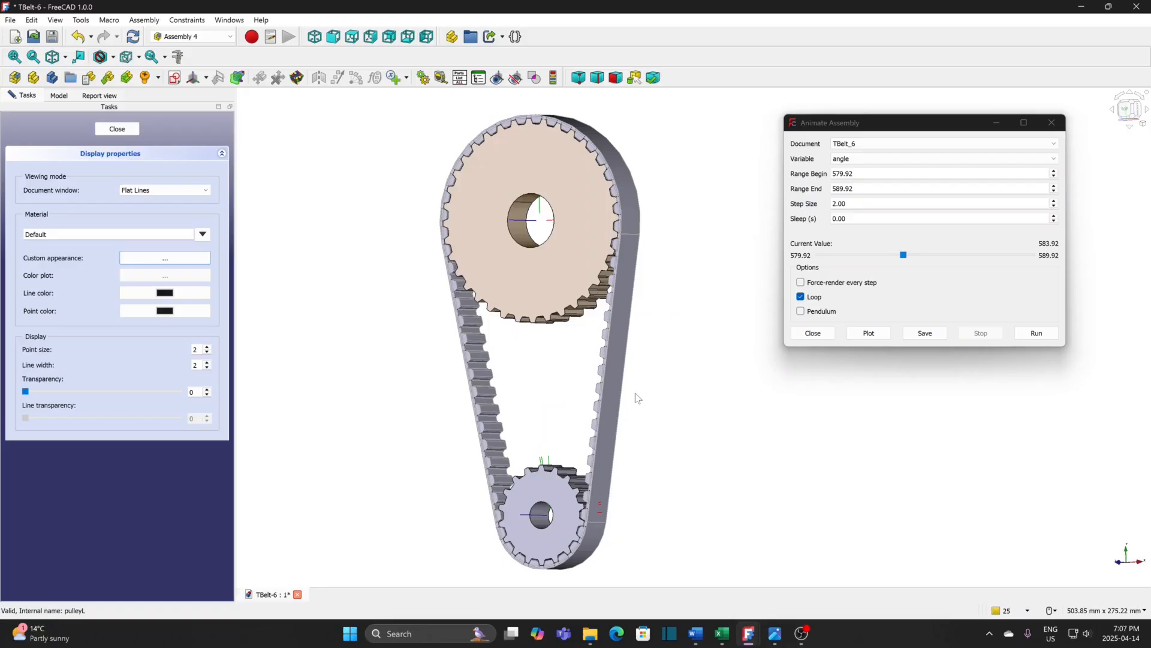
left_click(118, 131)
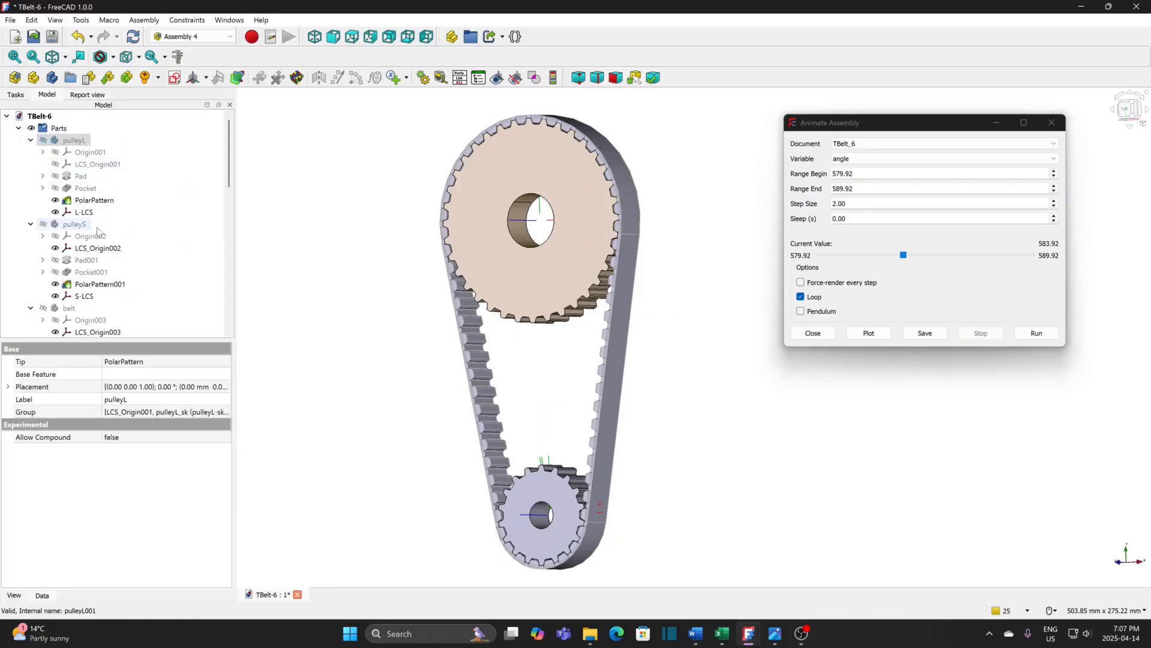
- Set the ambient color of the pulleyS body's custom appearance to orange
left_click(76, 224)
right_click(76, 223)
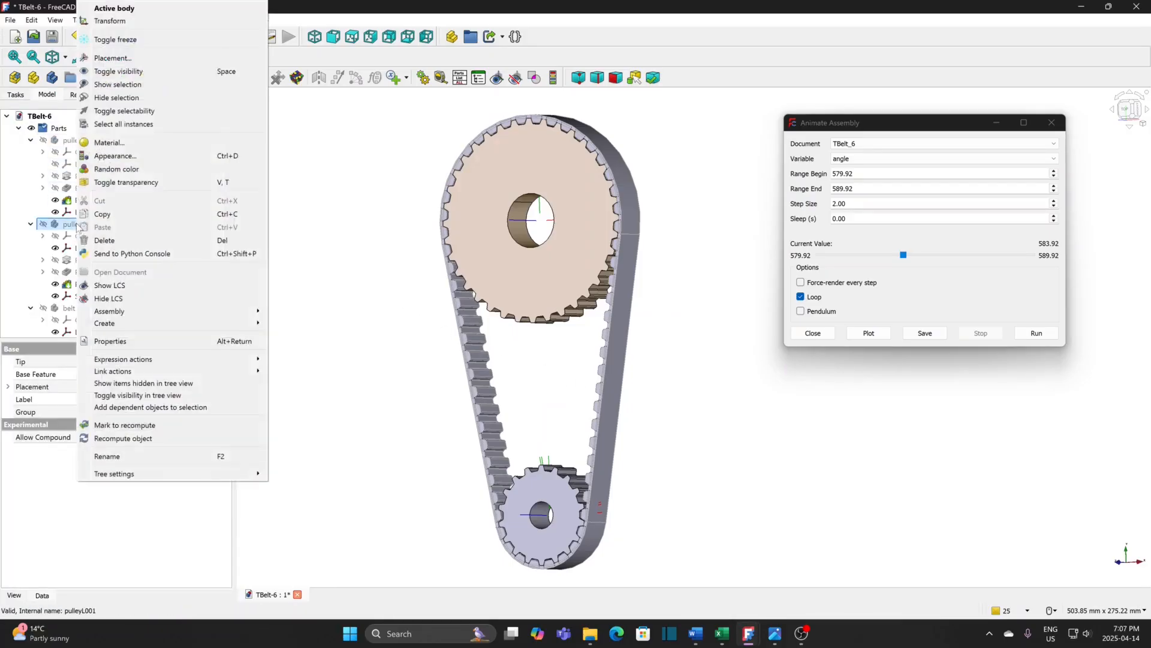
left_click(111, 157)
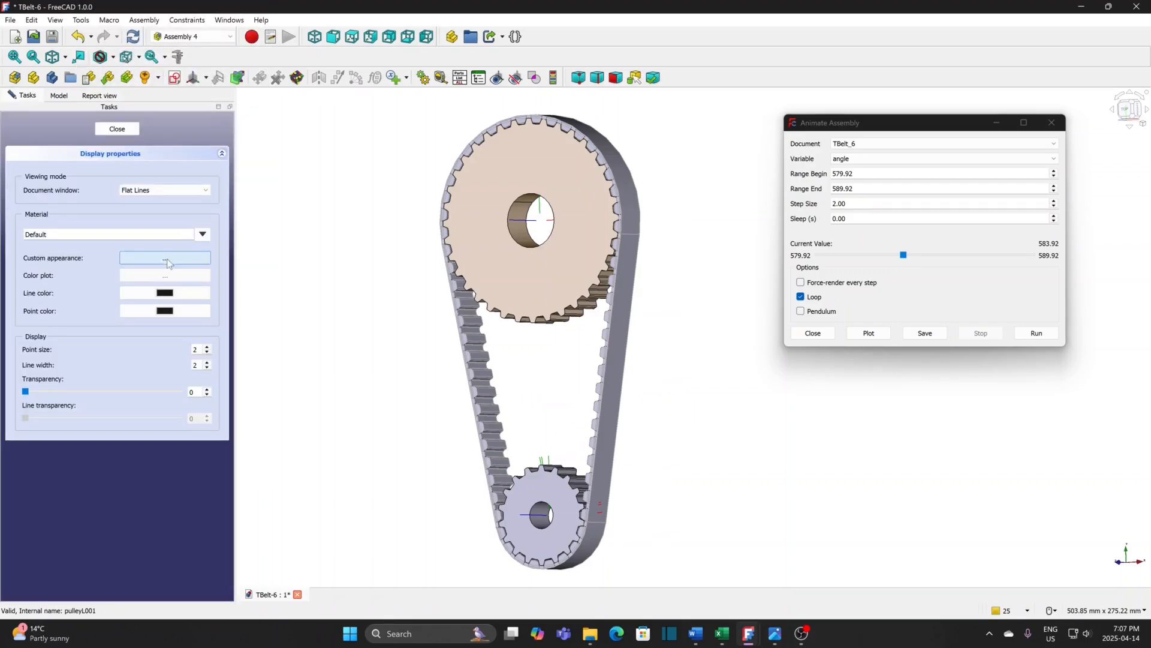
left_click(164, 257)
left_click(614, 257)
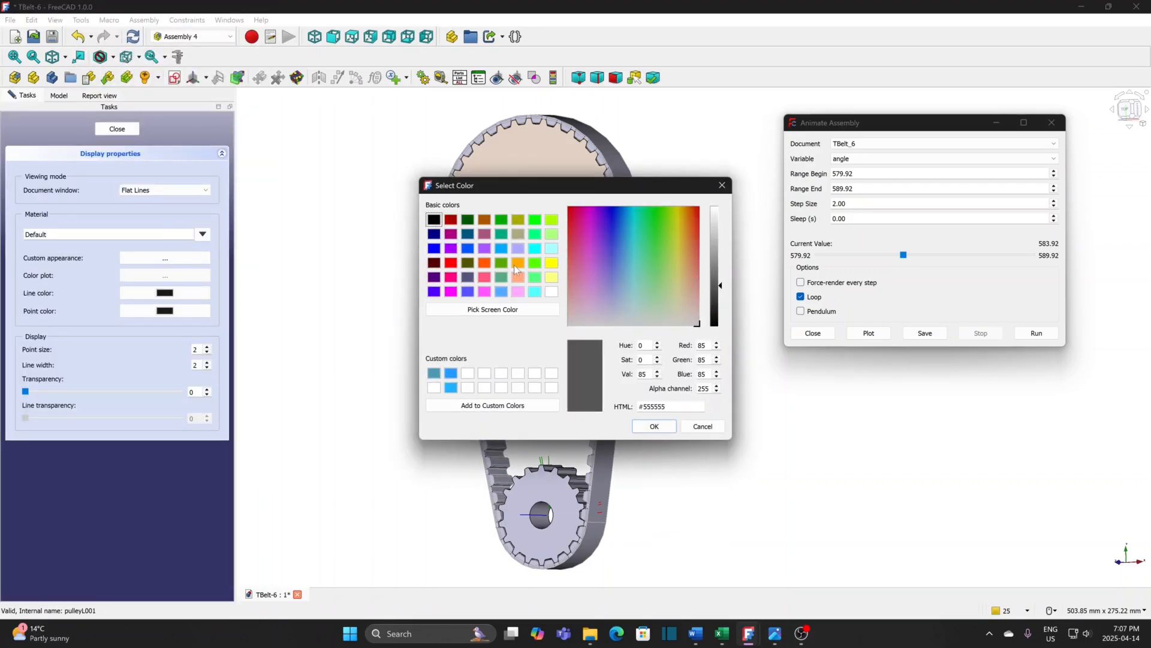
left_click(517, 264)
left_click(656, 425)
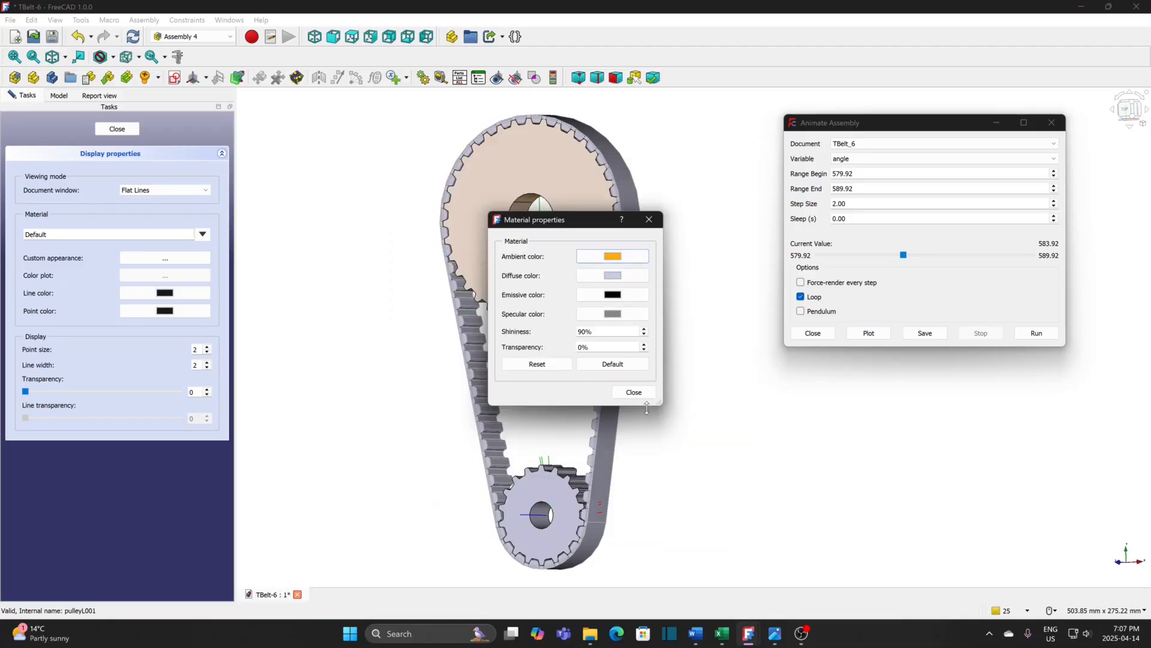
left_click(634, 392)
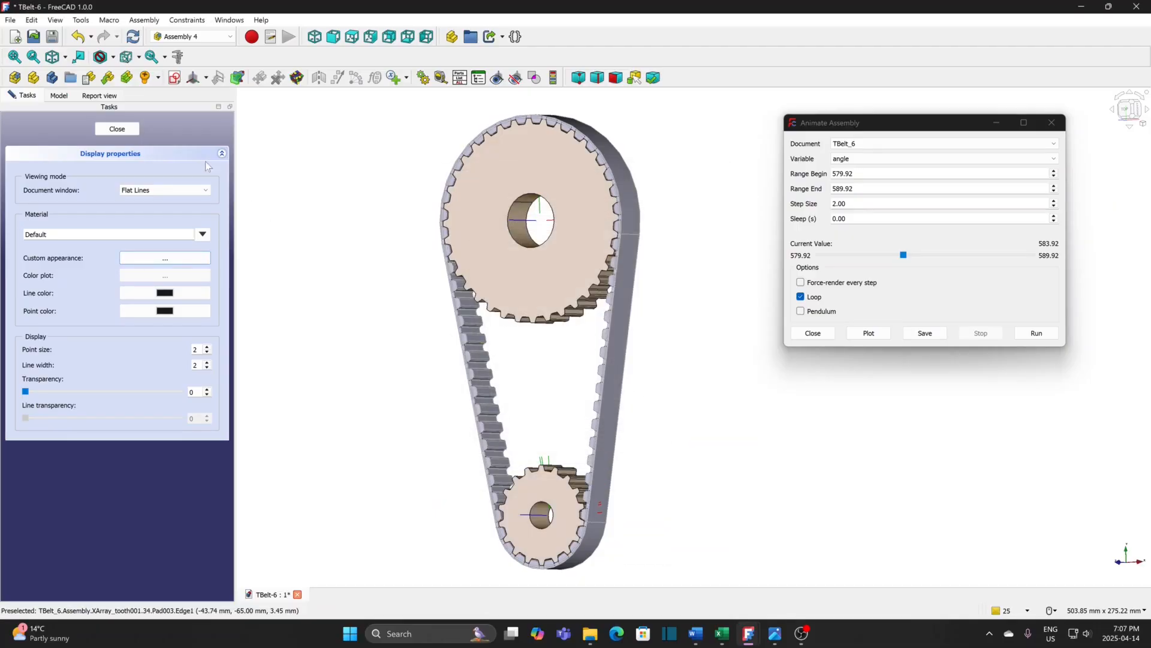
left_click(117, 128)
- Play the looping angle animation from an oblique view with both pulleys and the whole belt in sight
scroll(375, 288, "down", 2)
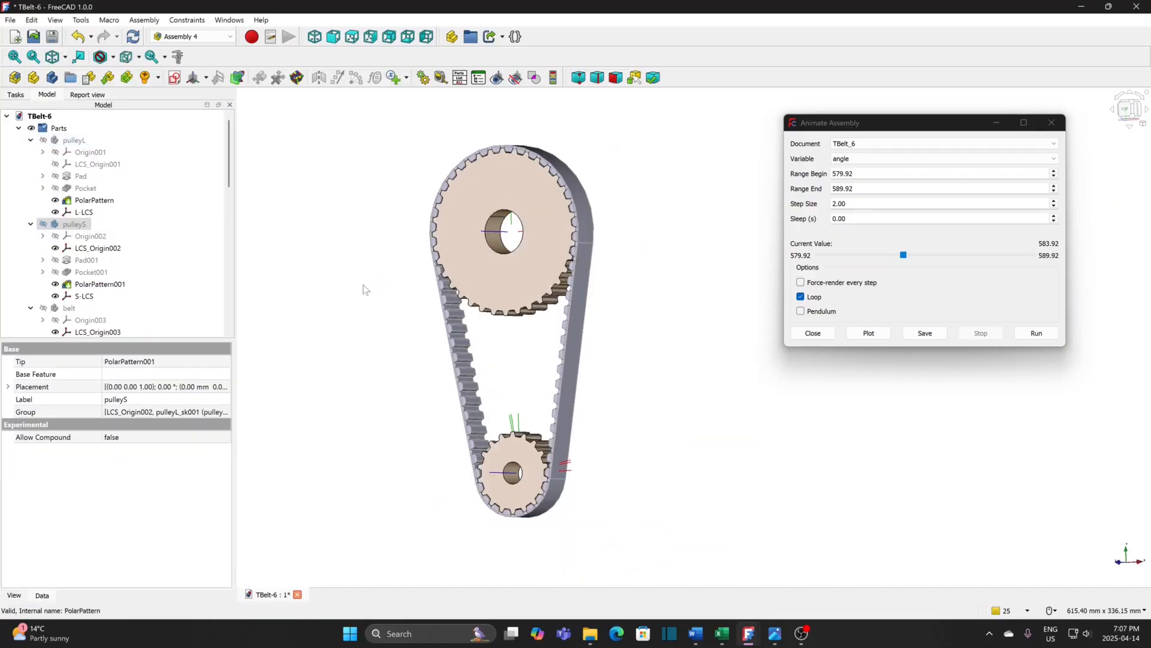
middle_click_drag(353, 341, 600, 508)
middle_click_drag(431, 269, 450, 366)
middle_click_drag(569, 289, 647, 471)
middle_click_drag(427, 306, 421, 438)
middle_click_drag(831, 445, 883, 490)
scroll(732, 440, "up", 2)
scroll(882, 490, "up", 2)
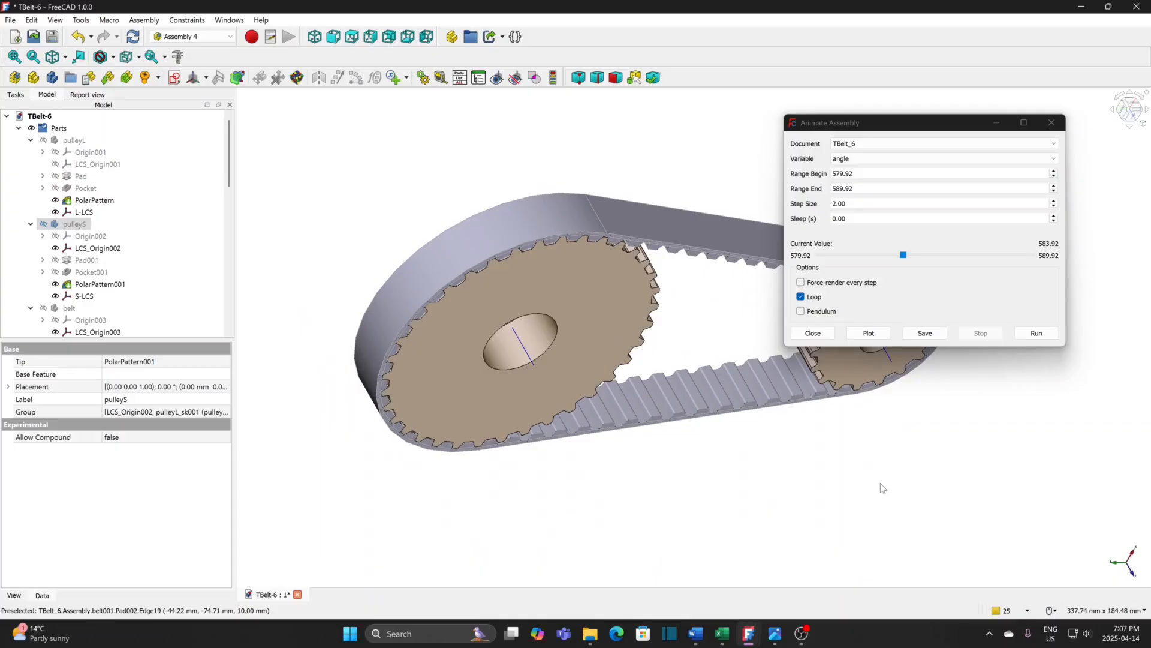
scroll(883, 490, "down", 1)
left_click_drag(899, 123, 937, 19)
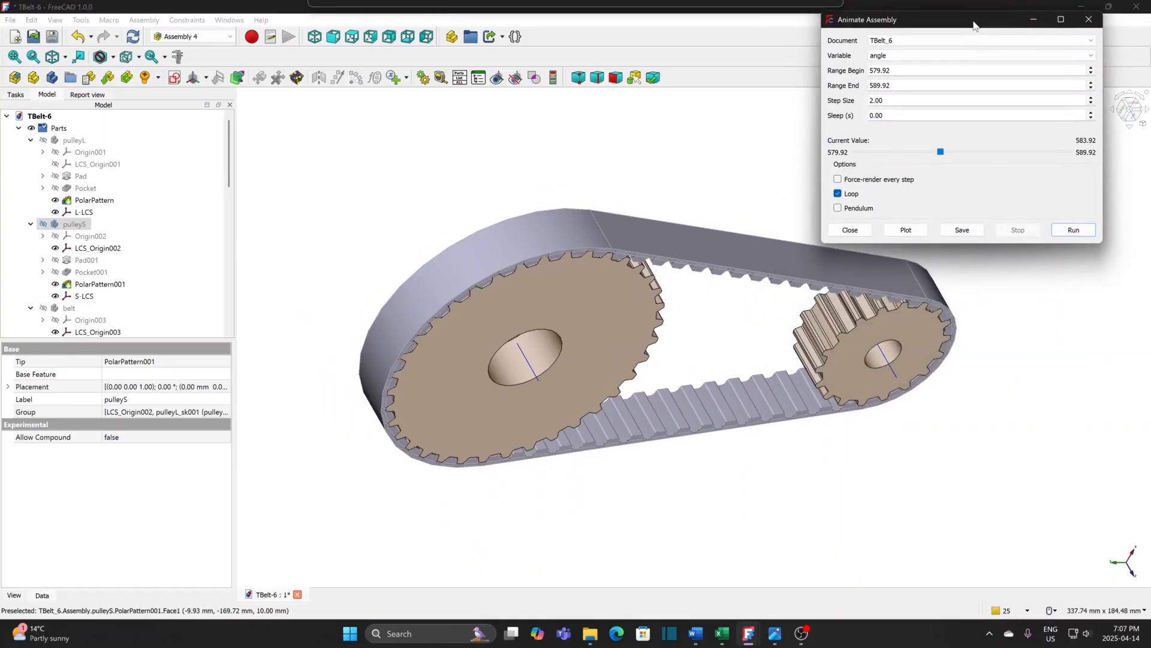
left_click(1071, 231)
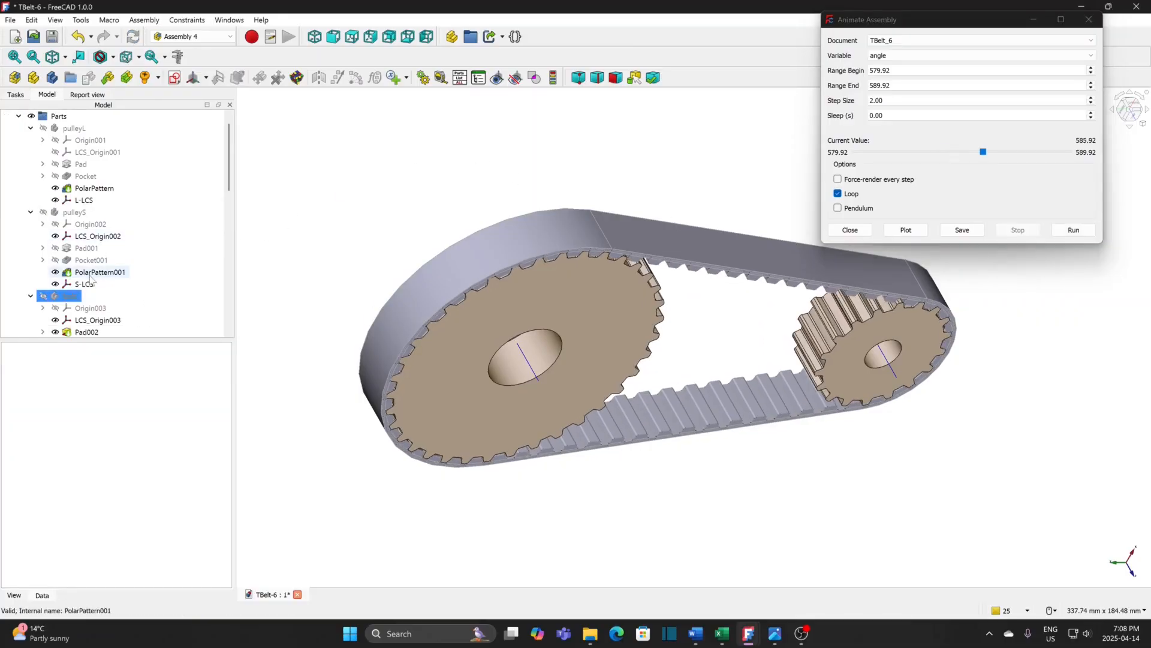
- Hide the coordinate systems L-LCS, LCS_Origin002, S-LCS and LCS_Origin003 of the pulley and belt bodies
left_click(90, 201)
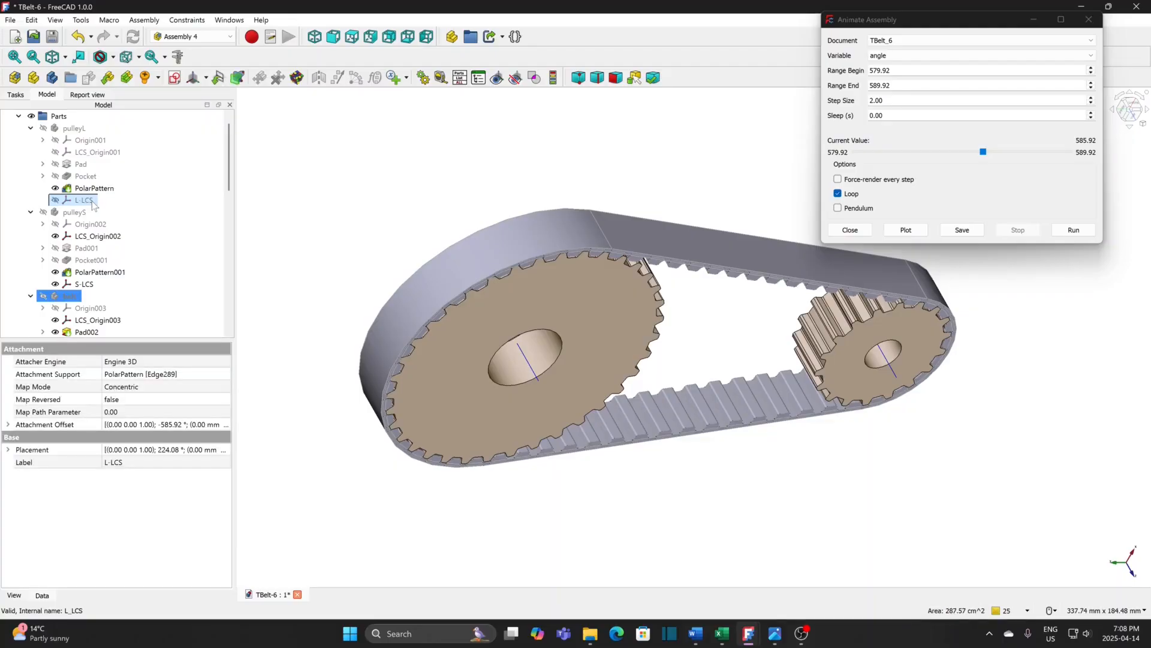
left_click(98, 237)
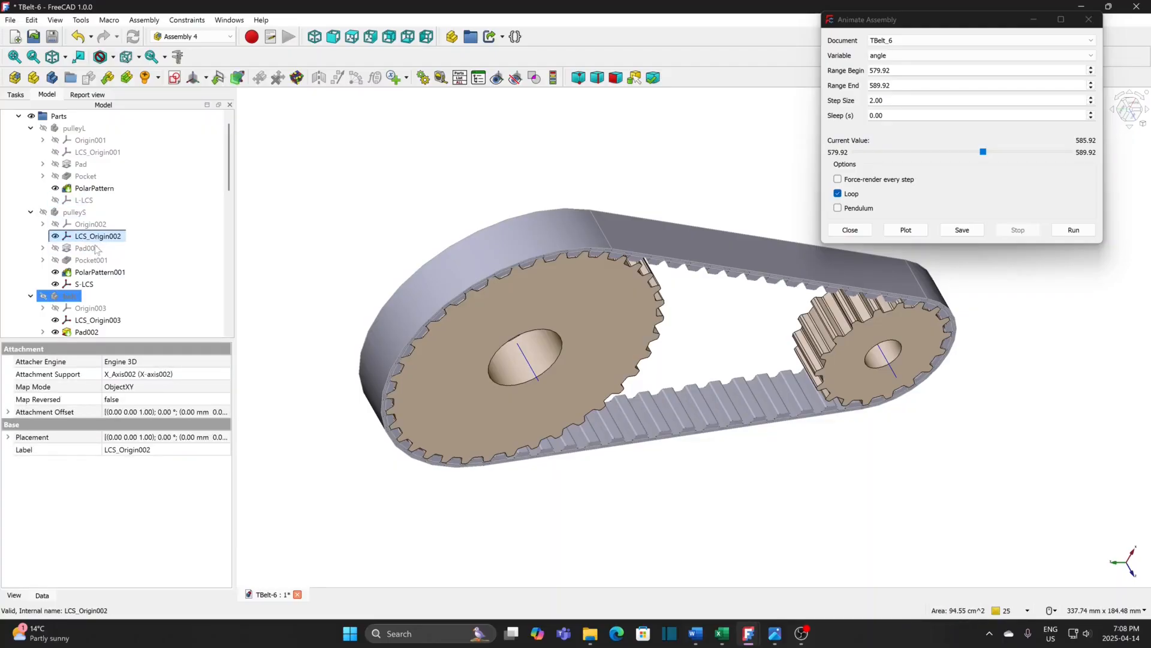
left_click(84, 284)
left_click(97, 320)
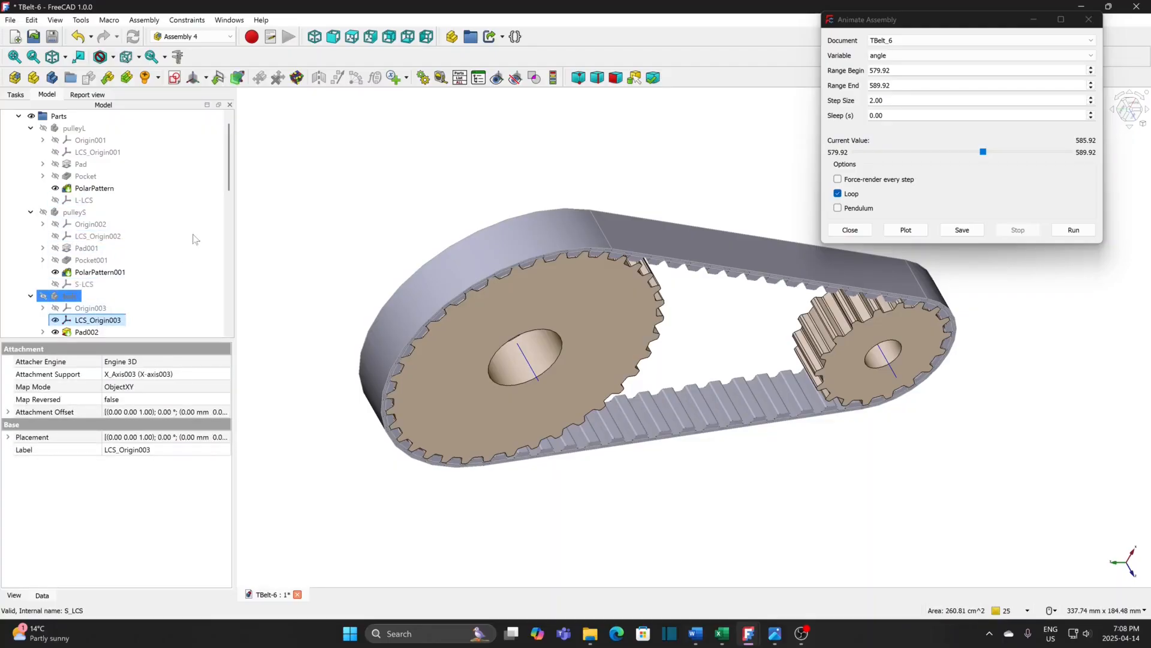
- Hide the assembly's LCS_Origin, UC and LC coordinate systems, the master sketch and LCS_Origin008
left_click_drag(225, 170, 221, 237)
left_click(88, 213)
key("space")
left_click(69, 261)
key("space")
left_click(71, 272)
key("space")
left_click(73, 284)
key("space")
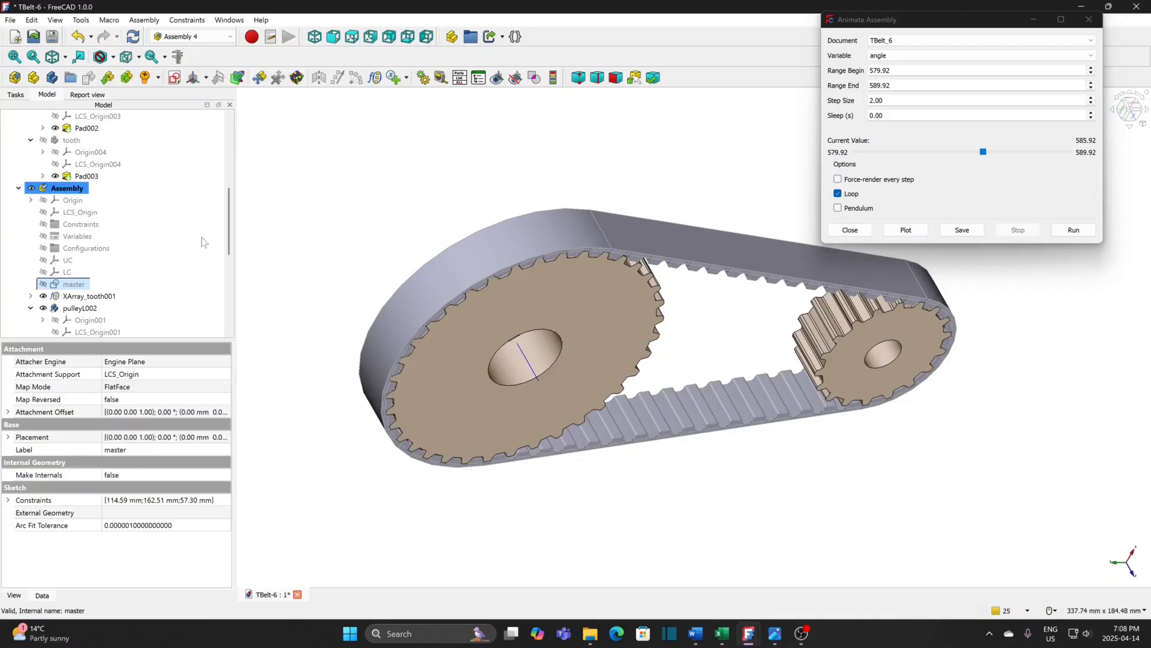
scroll(96, 270, "down", 7)
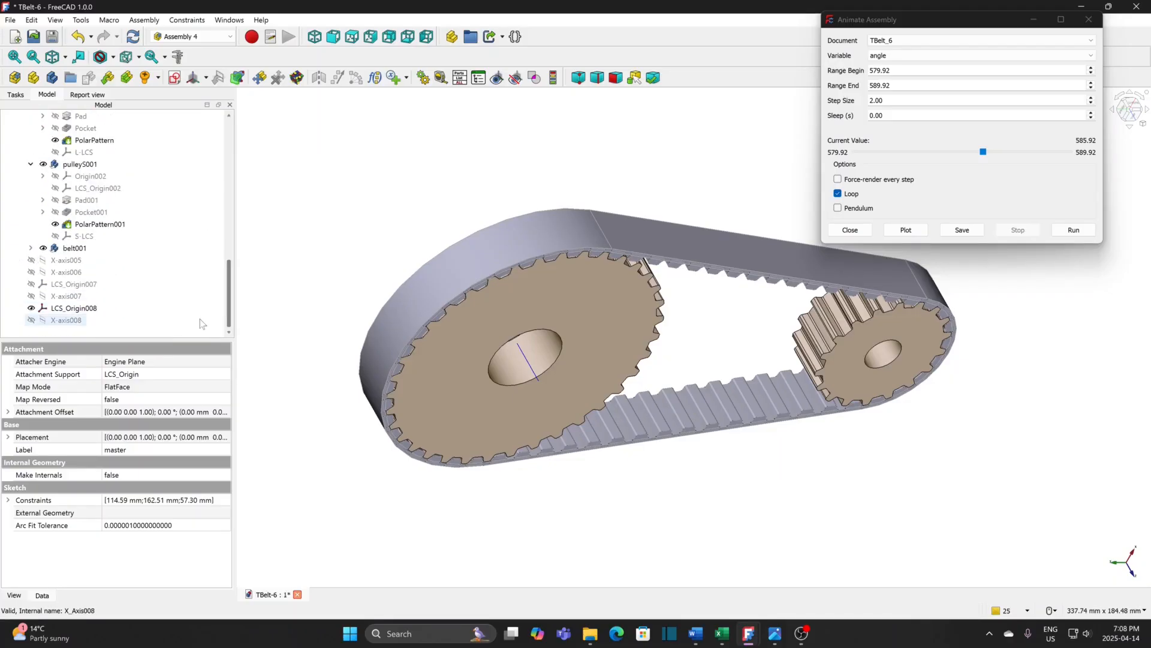
left_click(73, 308)
key("space")
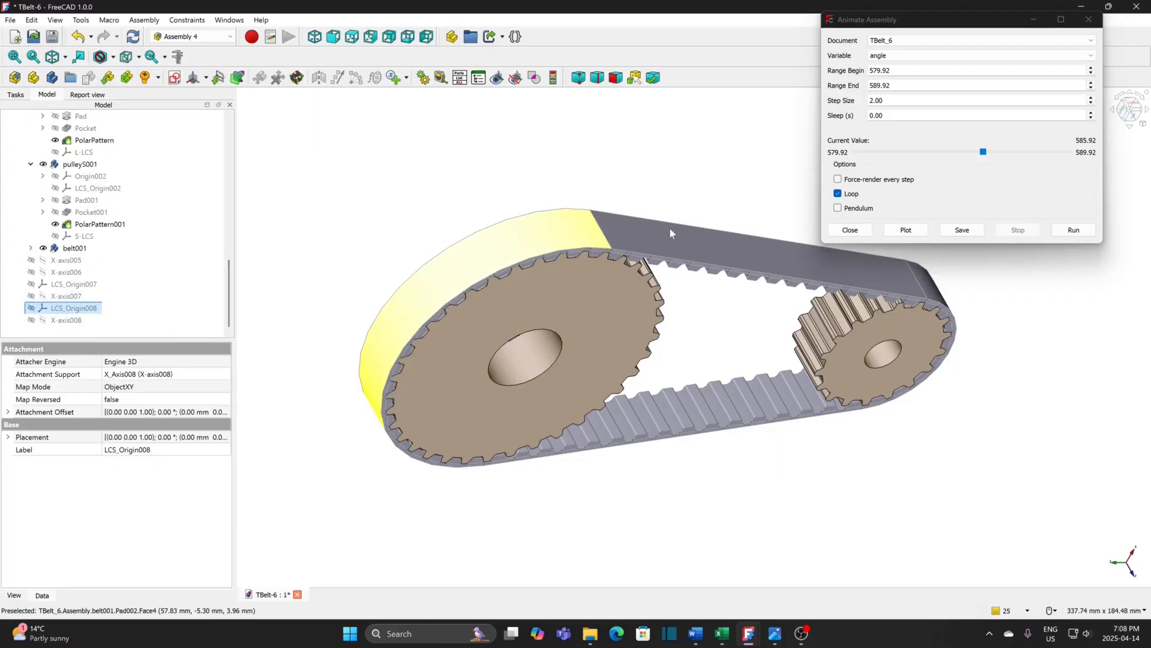
- Center the belt assembly for export and set the animation's output file to belt-animation in the D17-timing-2pulley folder
left_click_drag(950, 21, 950, 48)
left_click(710, 185)
middle_click_drag(709, 185, 744, 192)
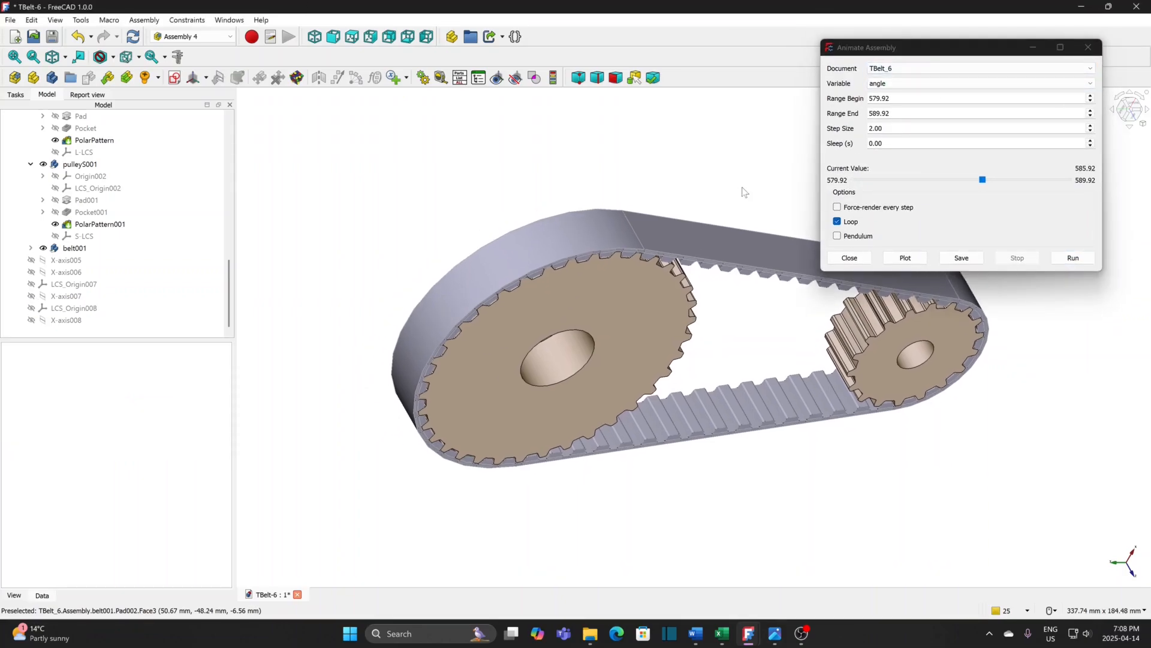
left_click(965, 260)
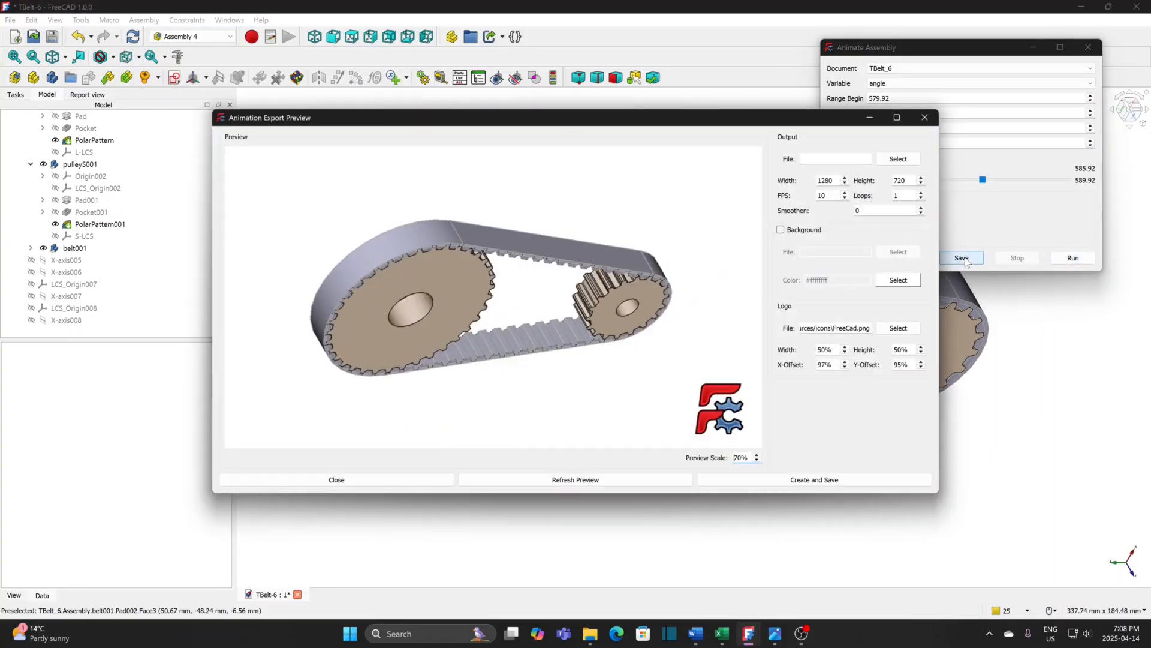
left_click(897, 159)
type("belt-animation")
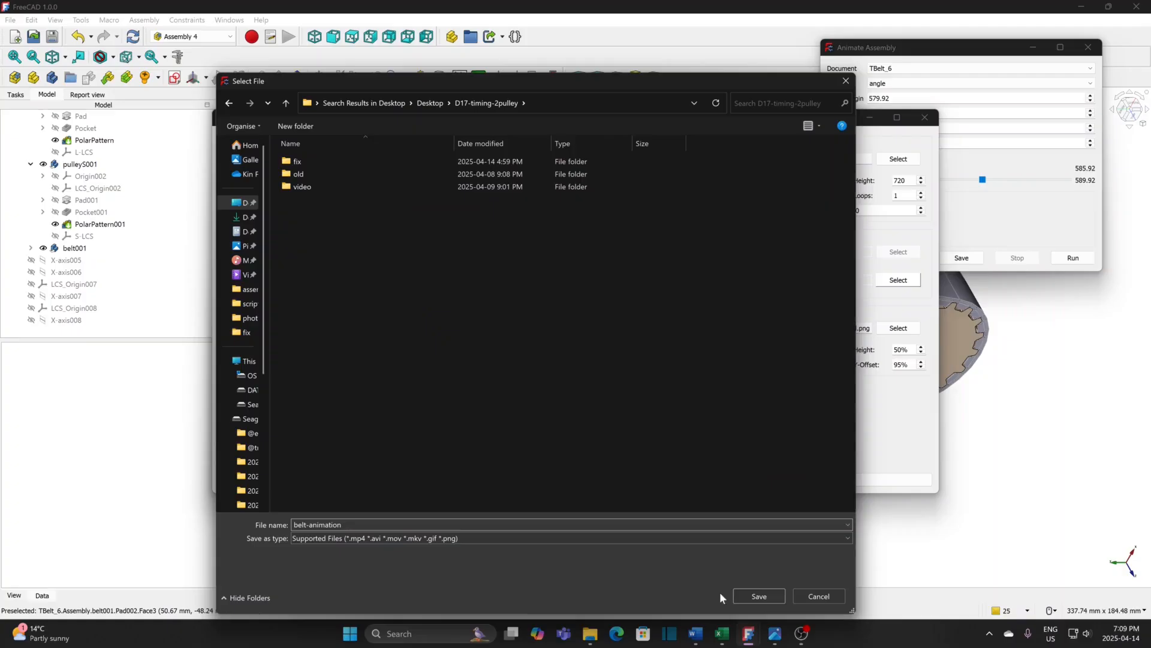
left_click(757, 596)
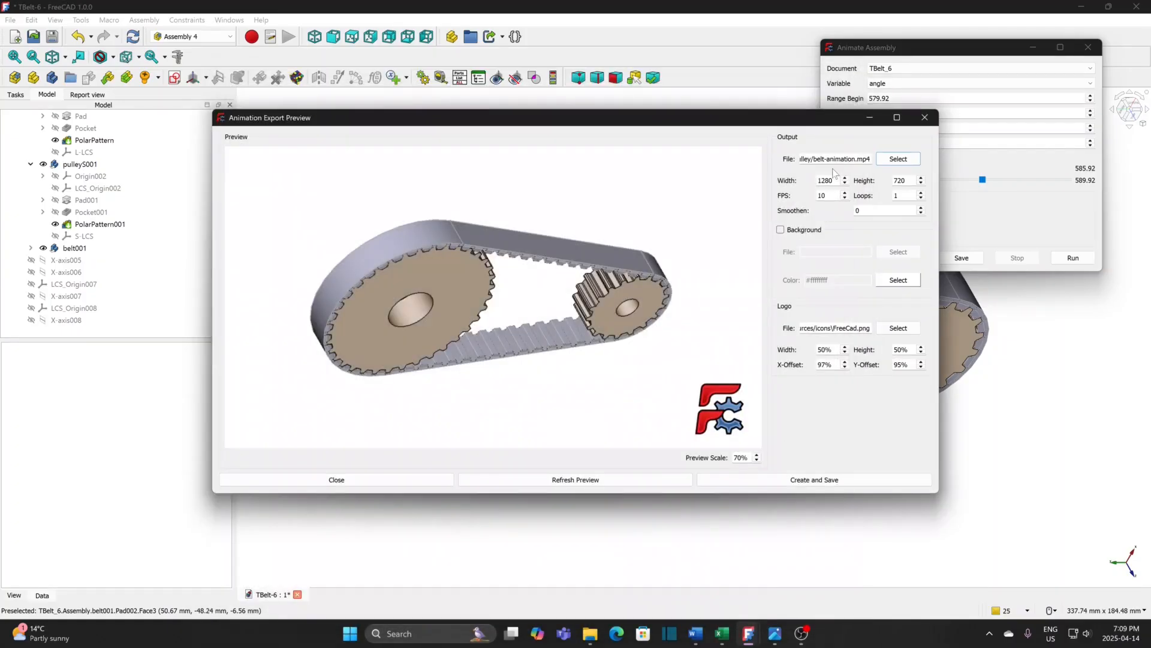
- Set the animation export to 1920 width, 1080 height, 30 FPS and 50 loops
double_click(825, 180)
type("1")
key("Tab")
type("1")
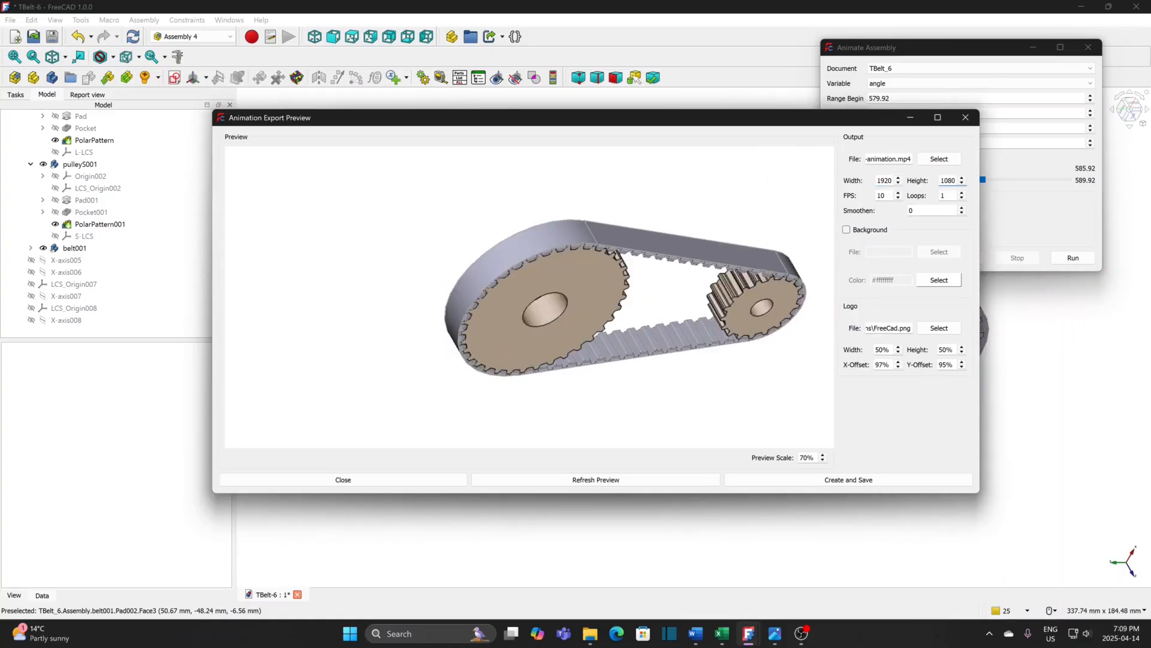
key("Tab")
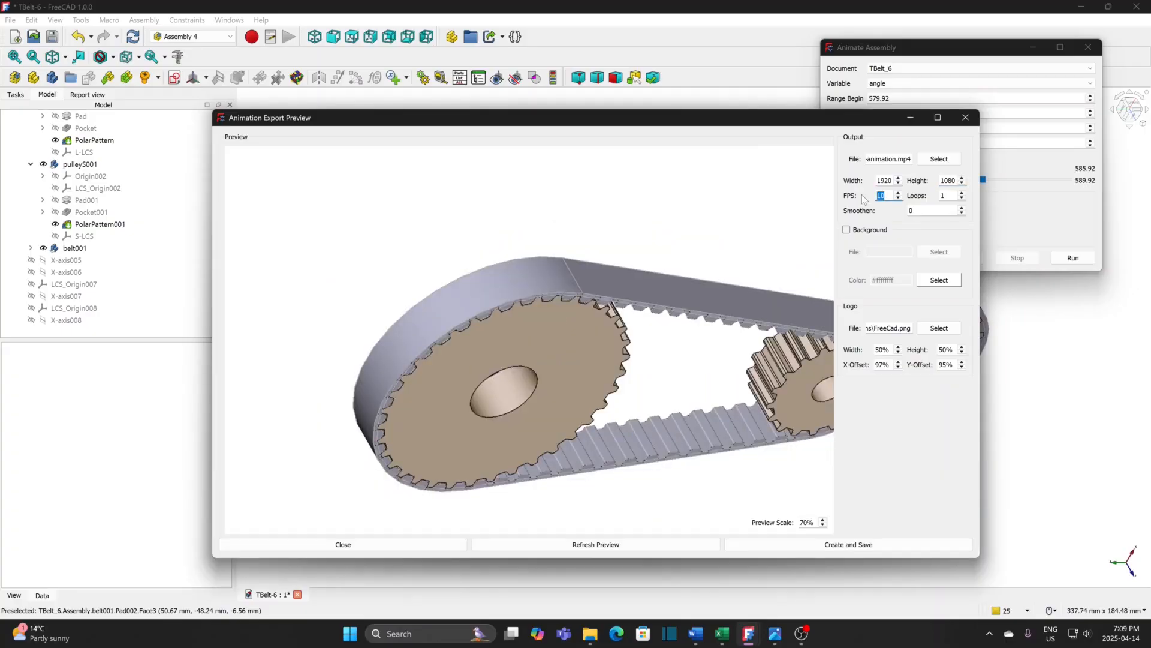
key("Tab")
- Create and save the animation video, and close the export preview and the Animate Assembly dialog
left_click(843, 547)
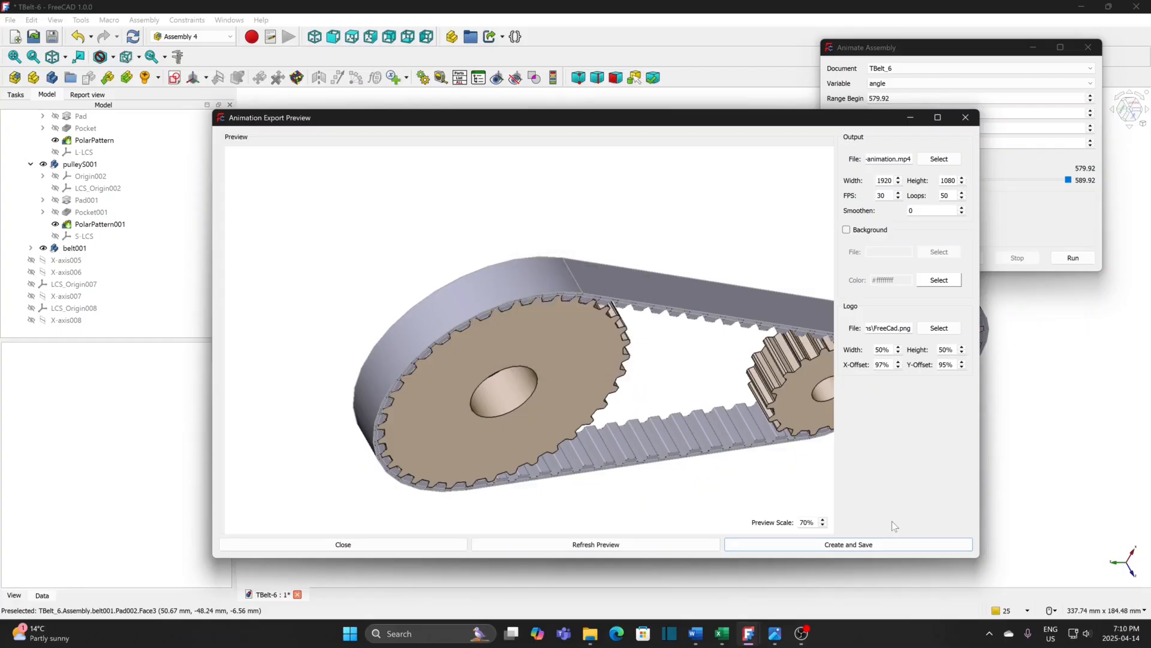
left_click(344, 545)
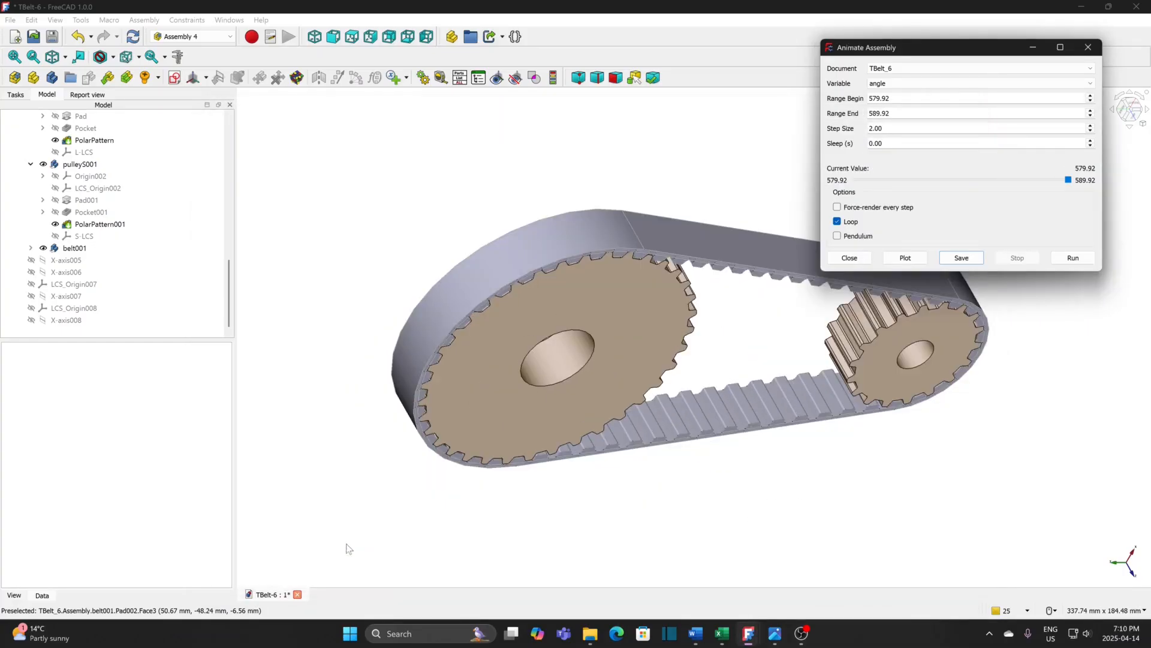
left_click(849, 258)
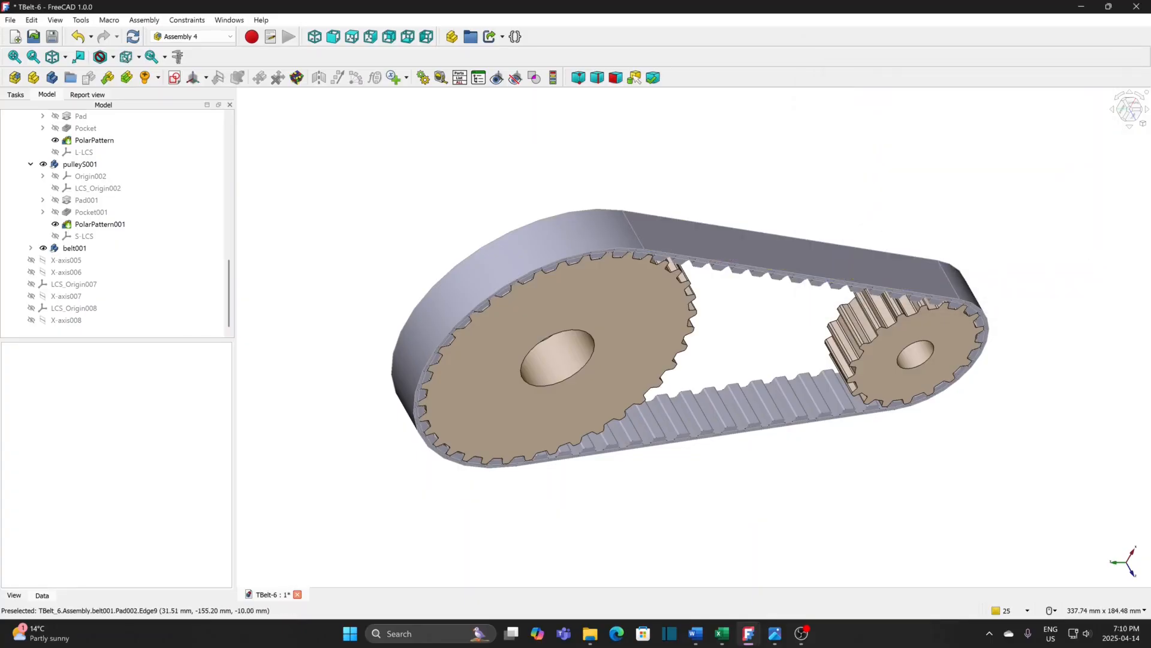